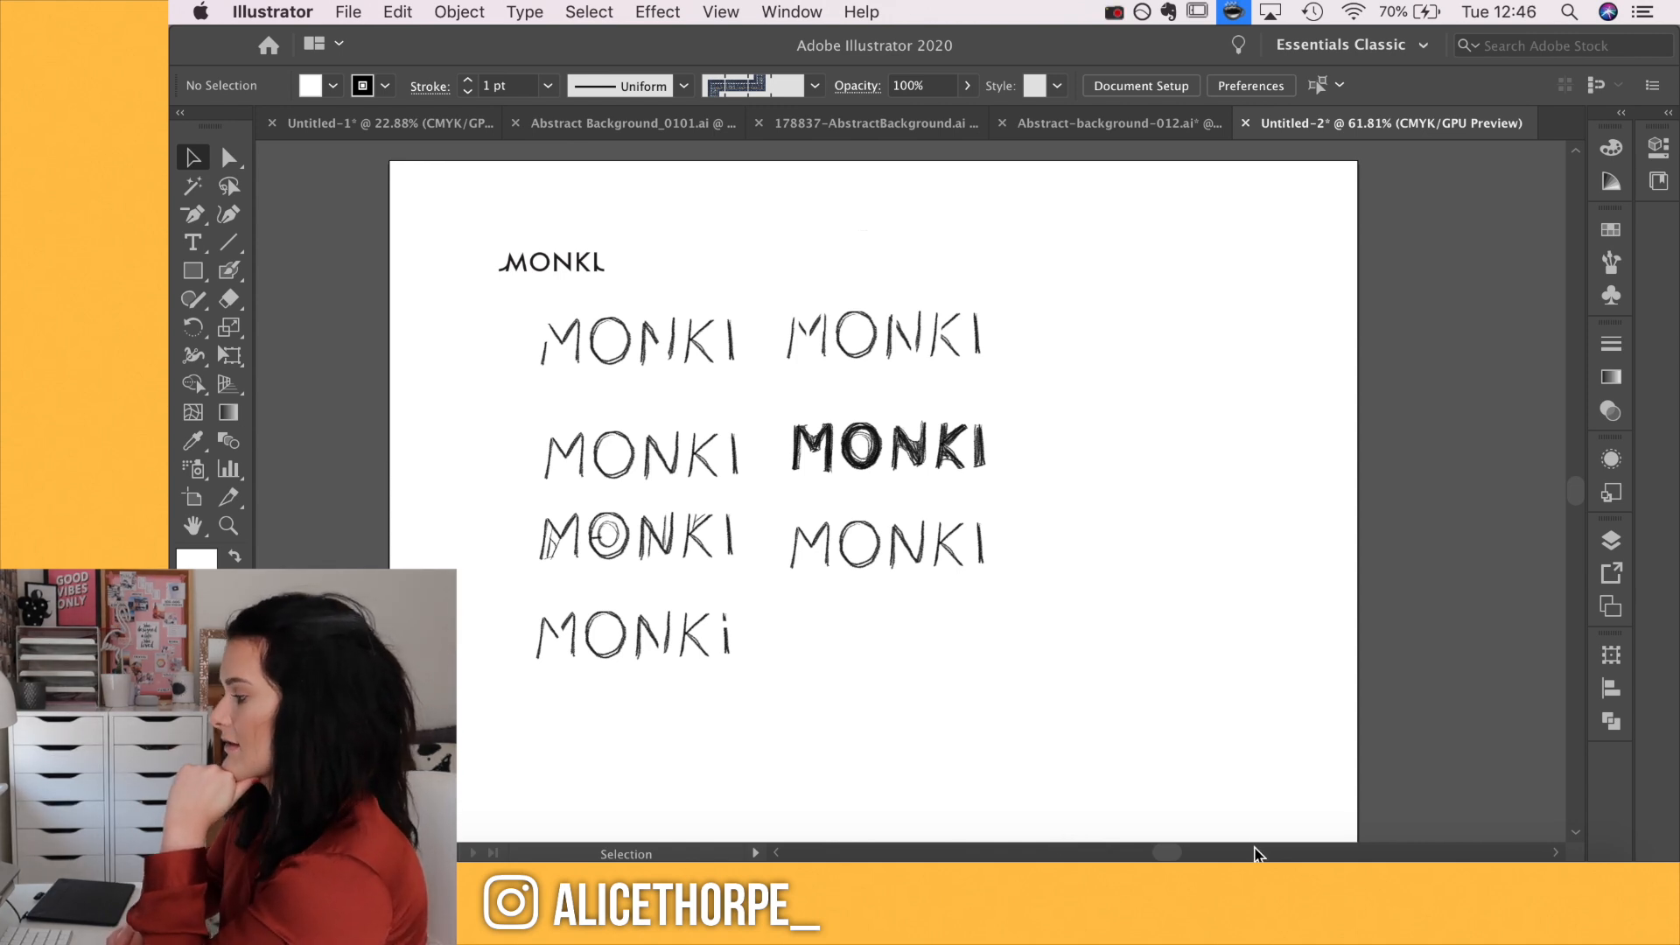
Move the linked sketch image off the artboard so it sits just beyond the artboard's right edge
mouse_move(546, 331)
mouse_down()
mouse_move(1363, 271)
mouse_move(1430, 308)
mouse_up()
scroll(893, 532, down, 2)
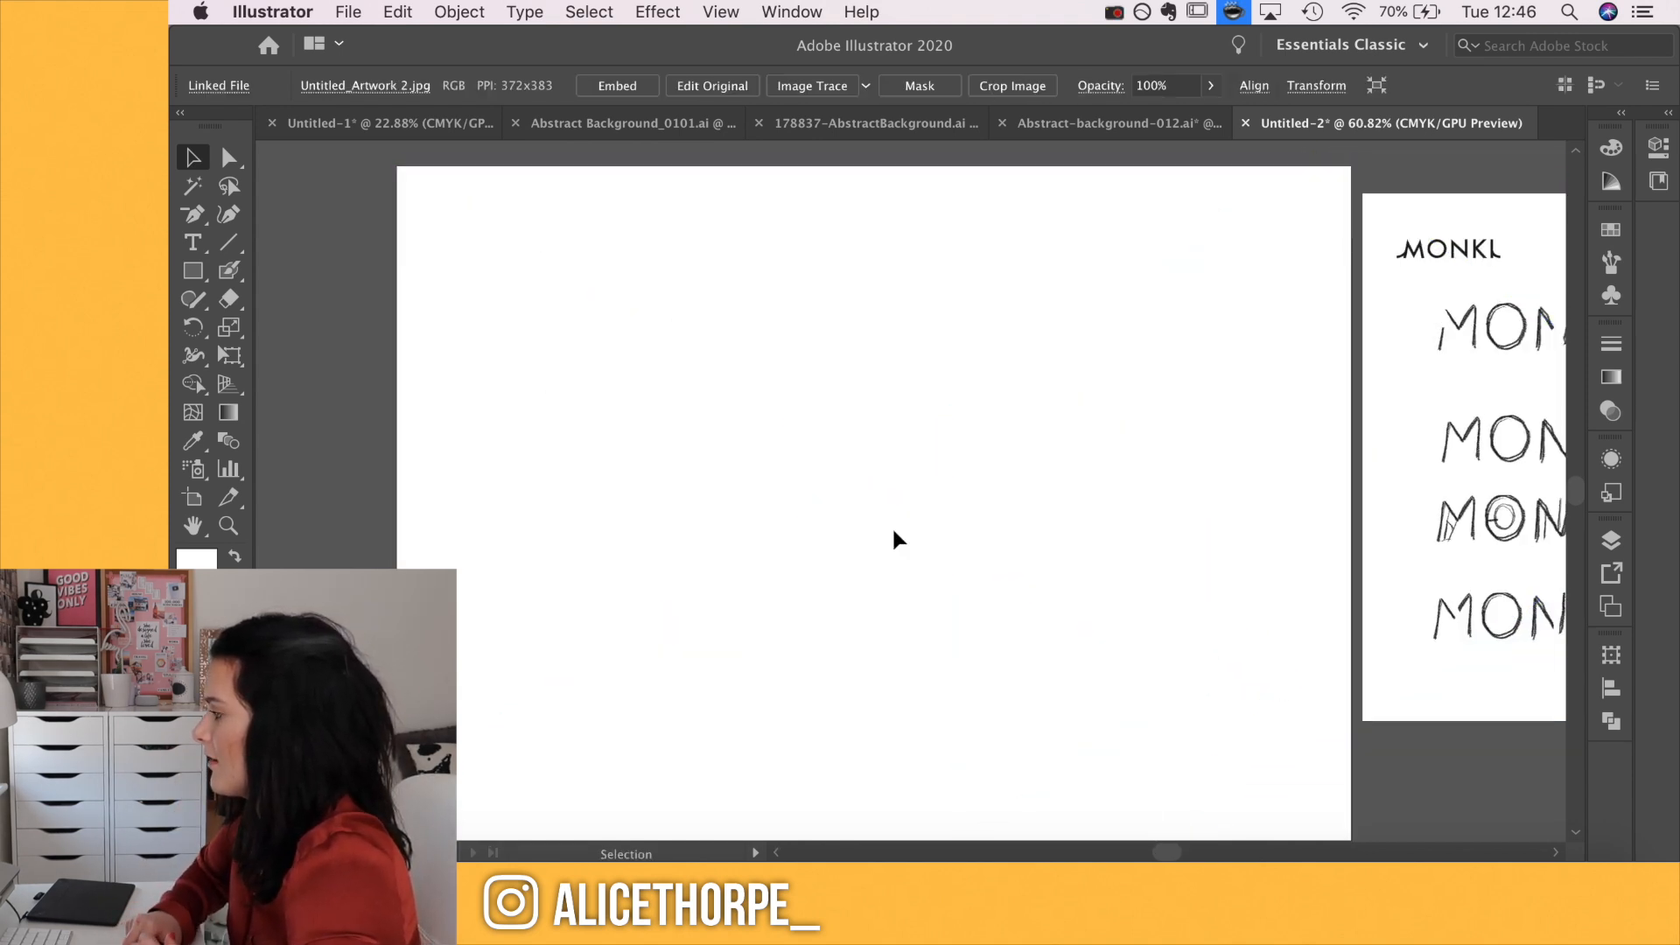
scroll(893, 532, right, 5)
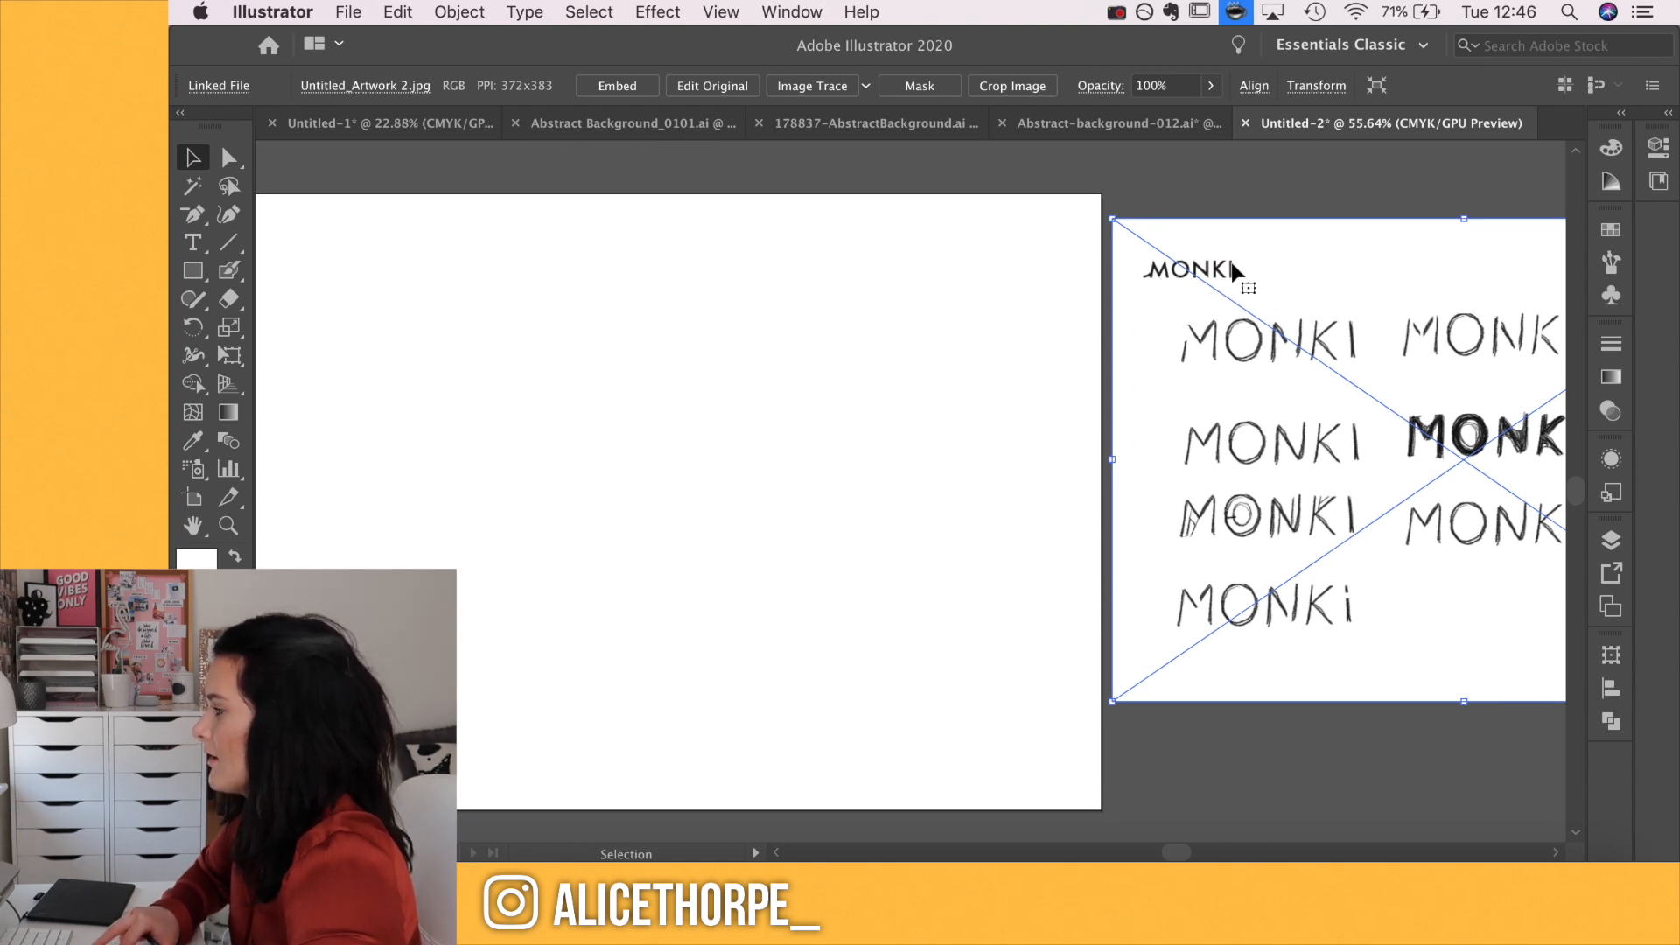
scroll(1234, 269, up, 5)
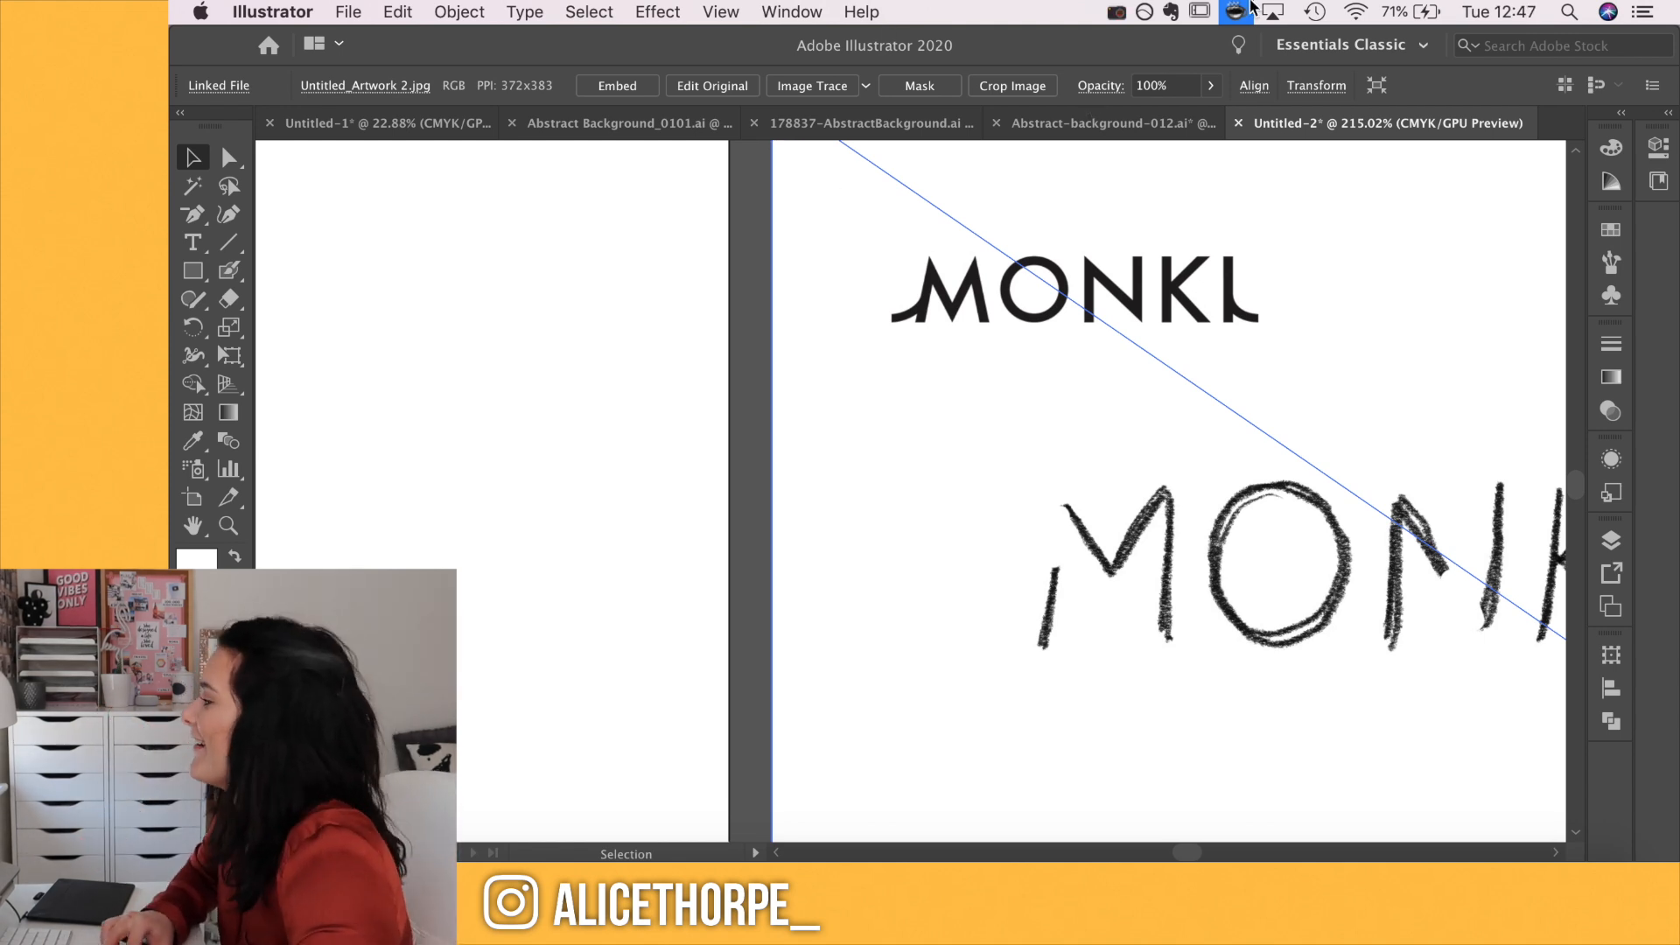
scroll(559, 455, down, 5)
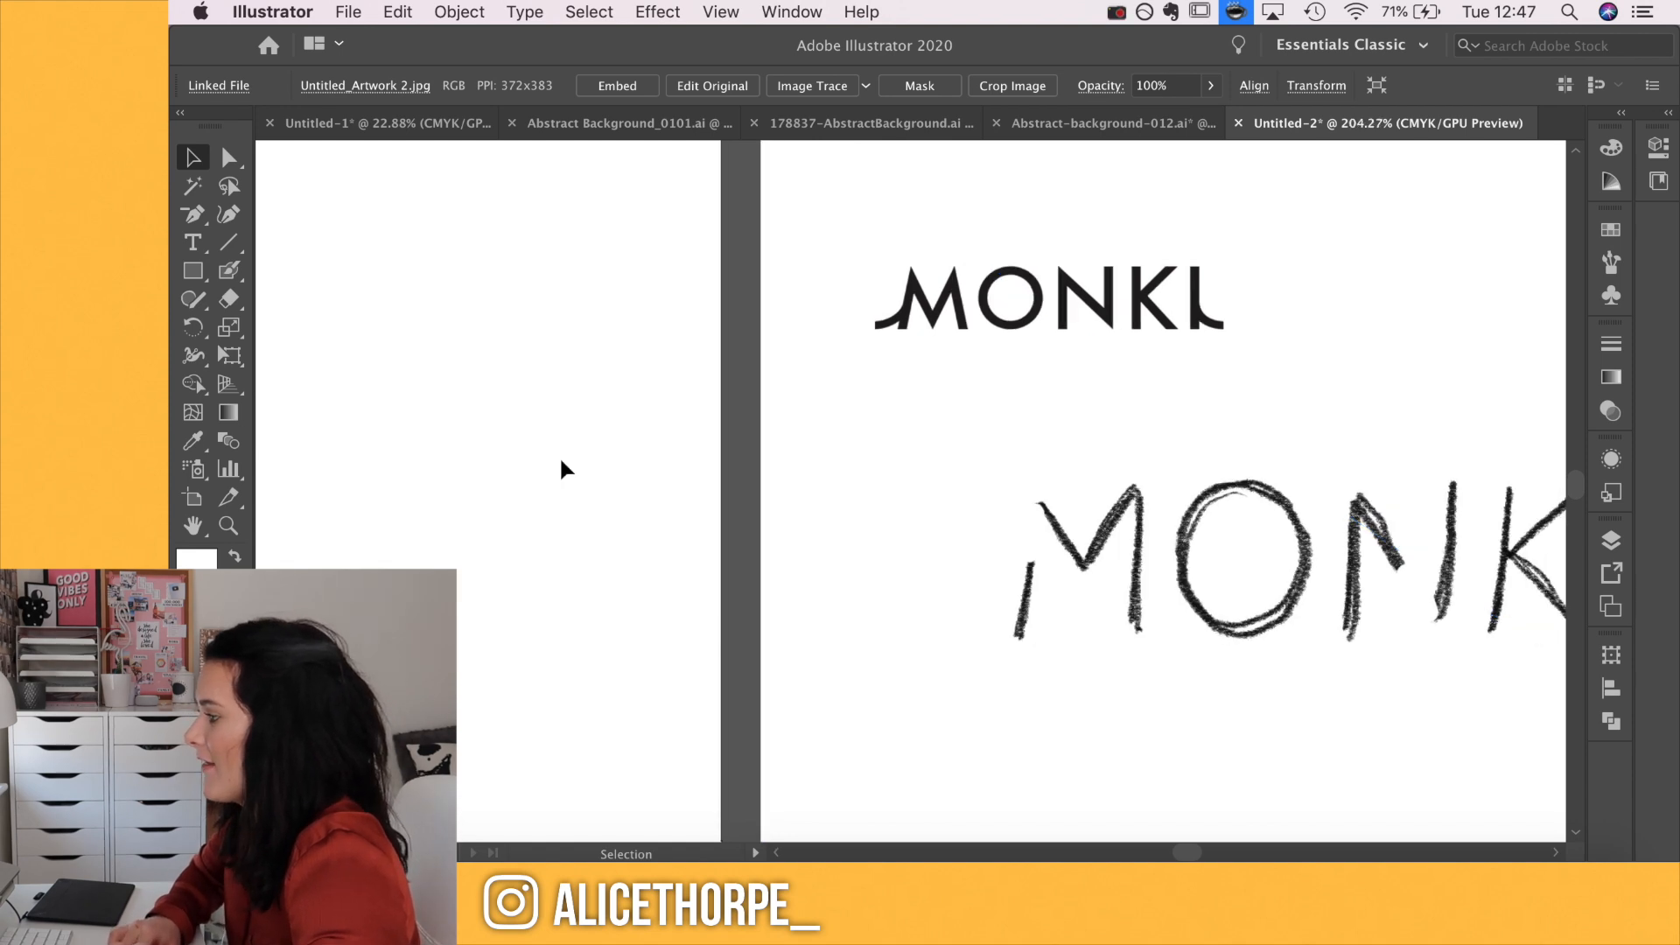
Add the text "Monki" on the empty artboard and scale it up to about 129 pt
scroll(559, 455, left, 3)
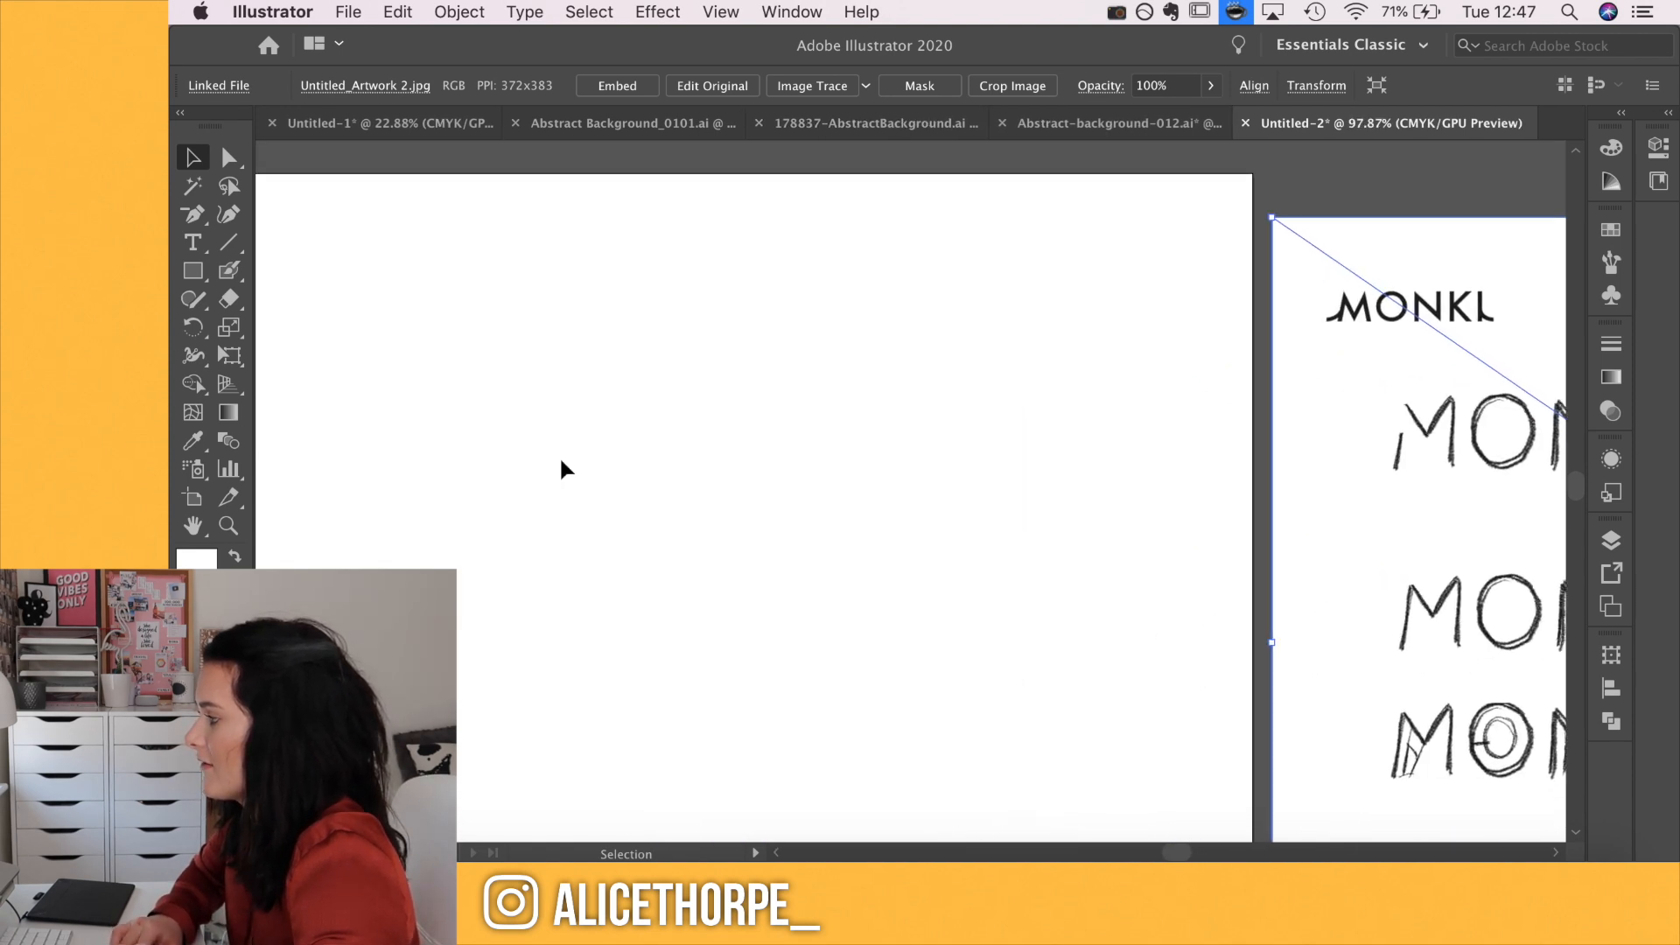
scroll(559, 455, down, 1)
click(194, 245)
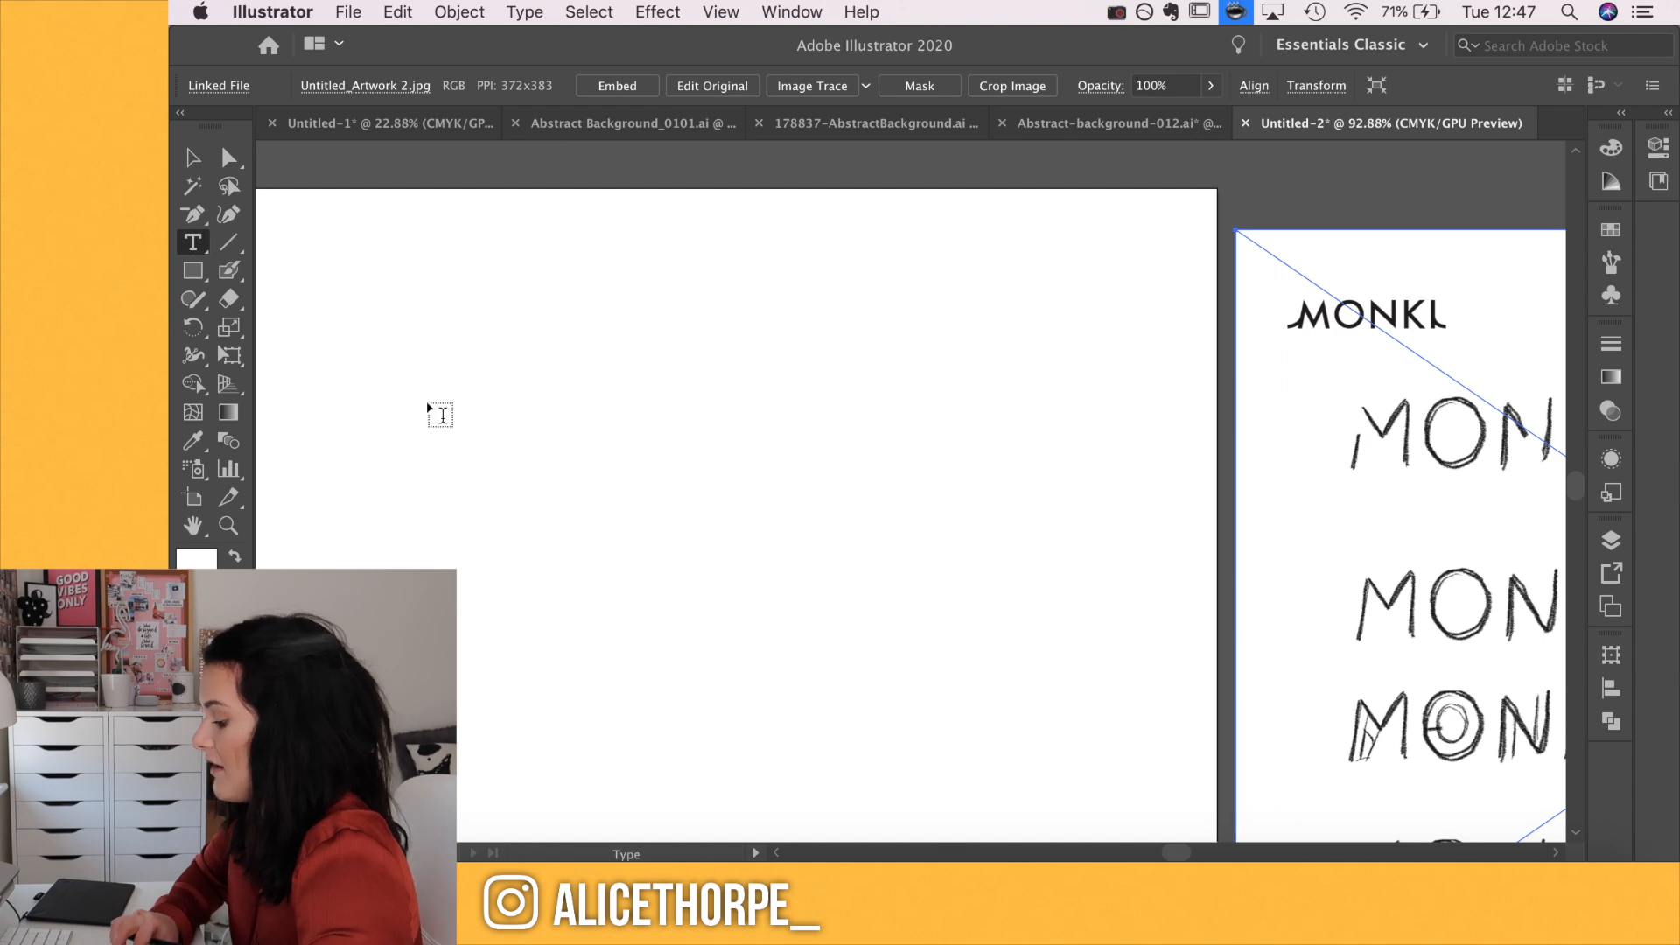
click(427, 400)
text(Mon)
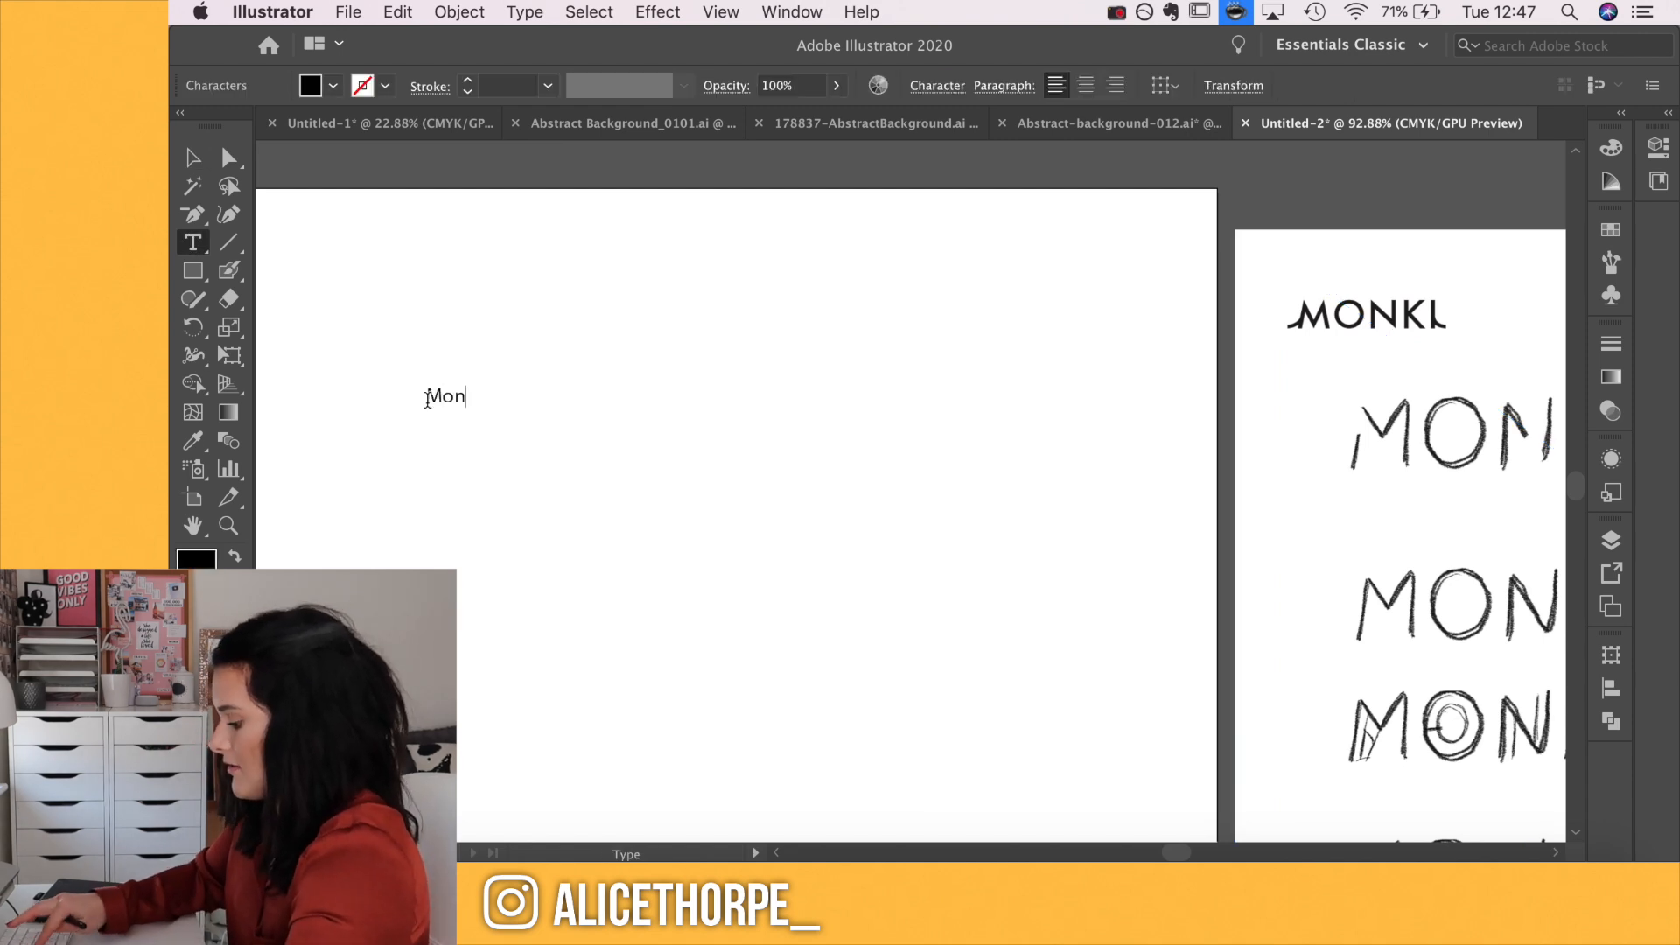
text(ki)
click(193, 158)
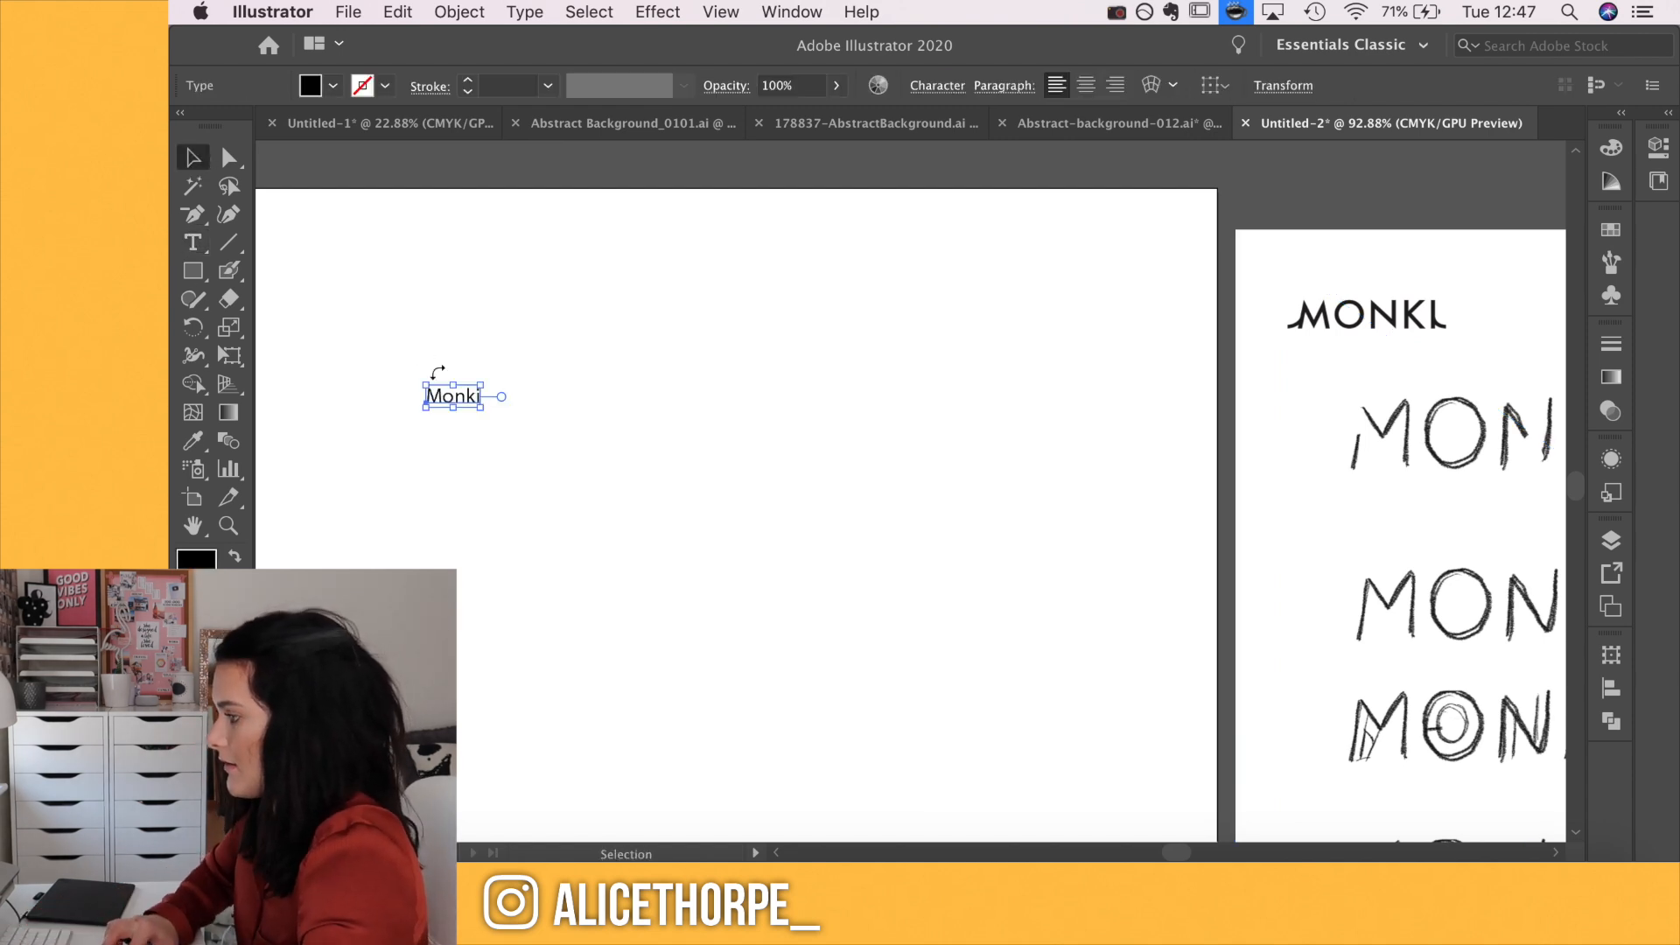
drag(481, 407, 1015, 251)
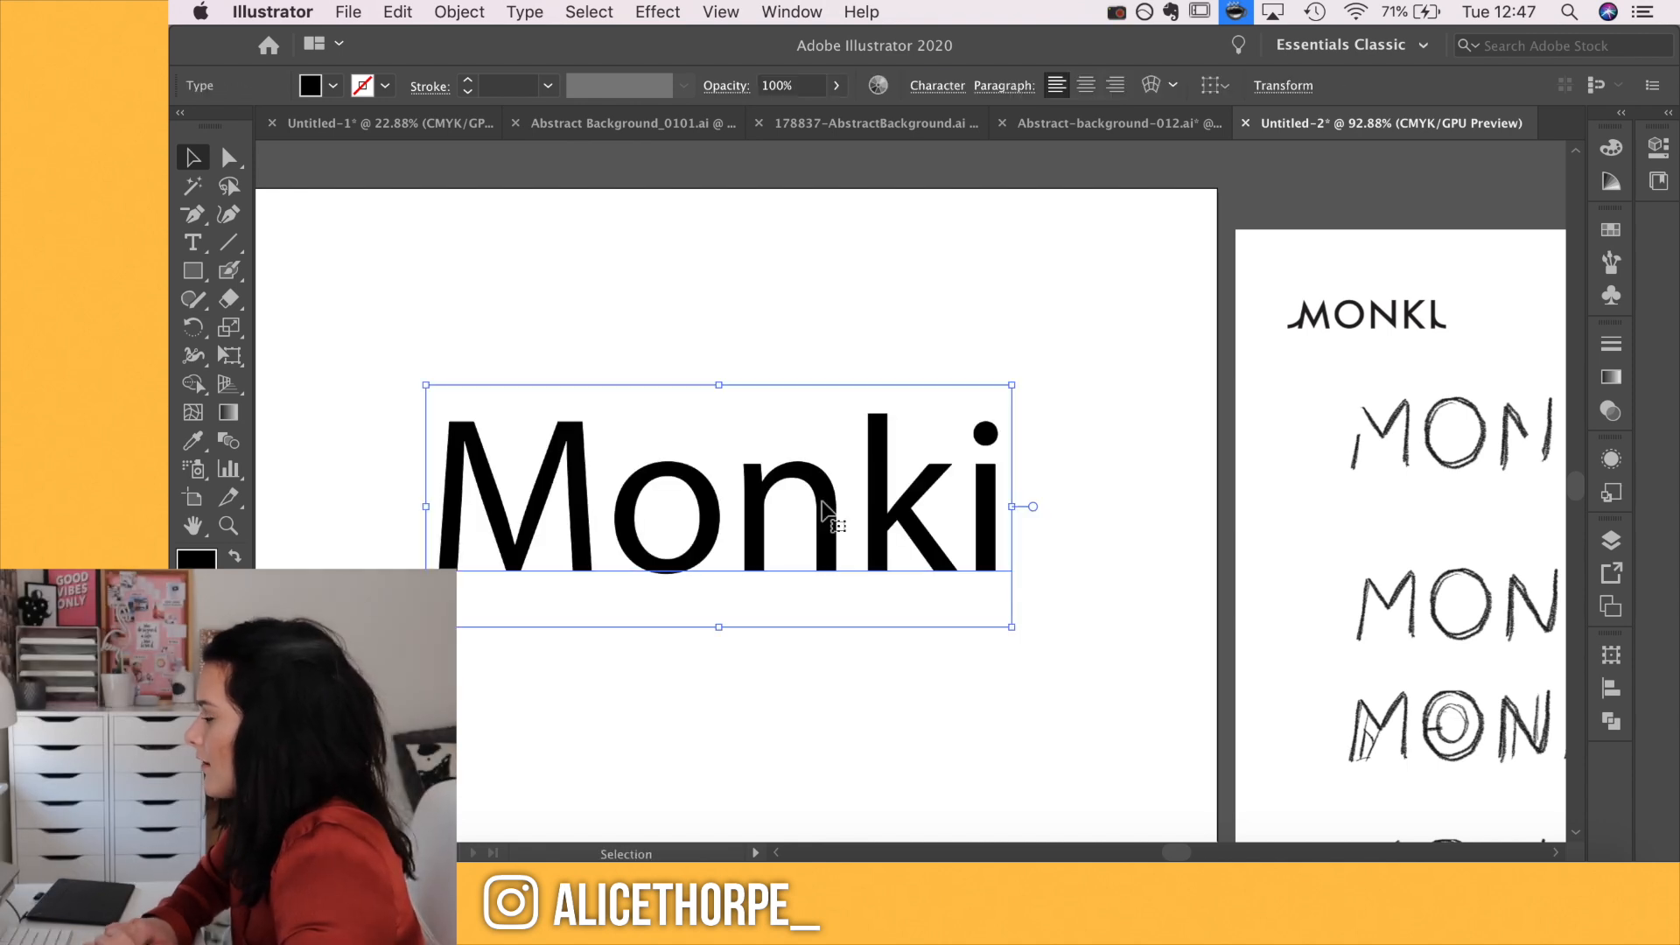
Set the Monki text in the Watchword Regular Demo font and apply All Caps
scroll(1002, 210, right, 5)
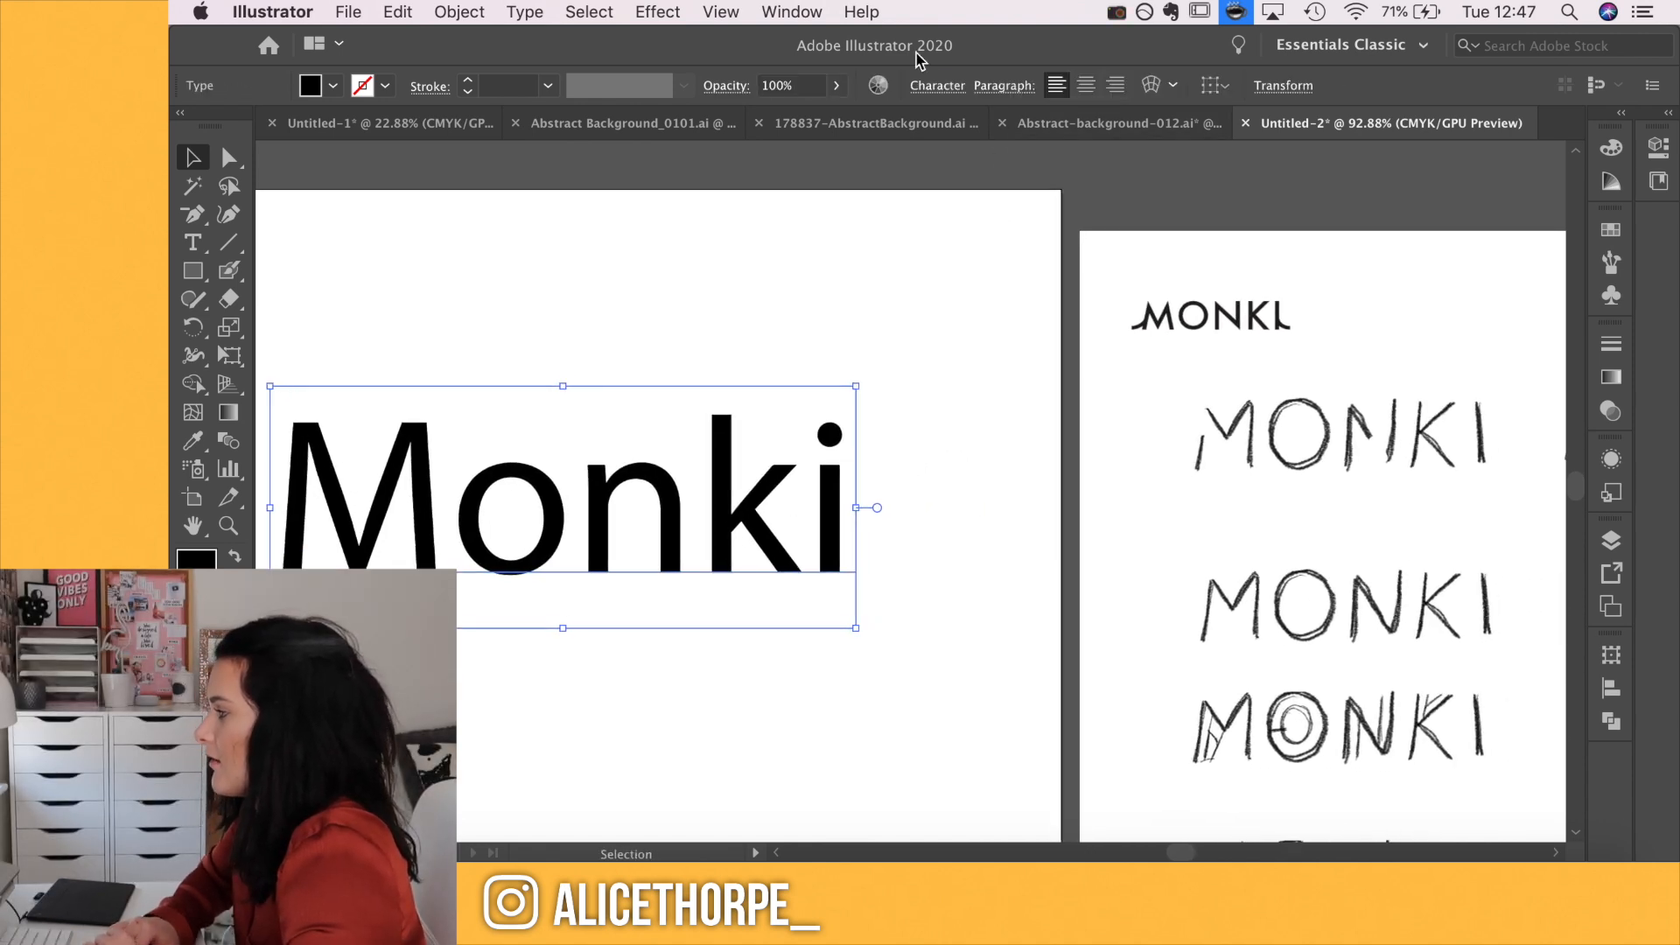
click(956, 88)
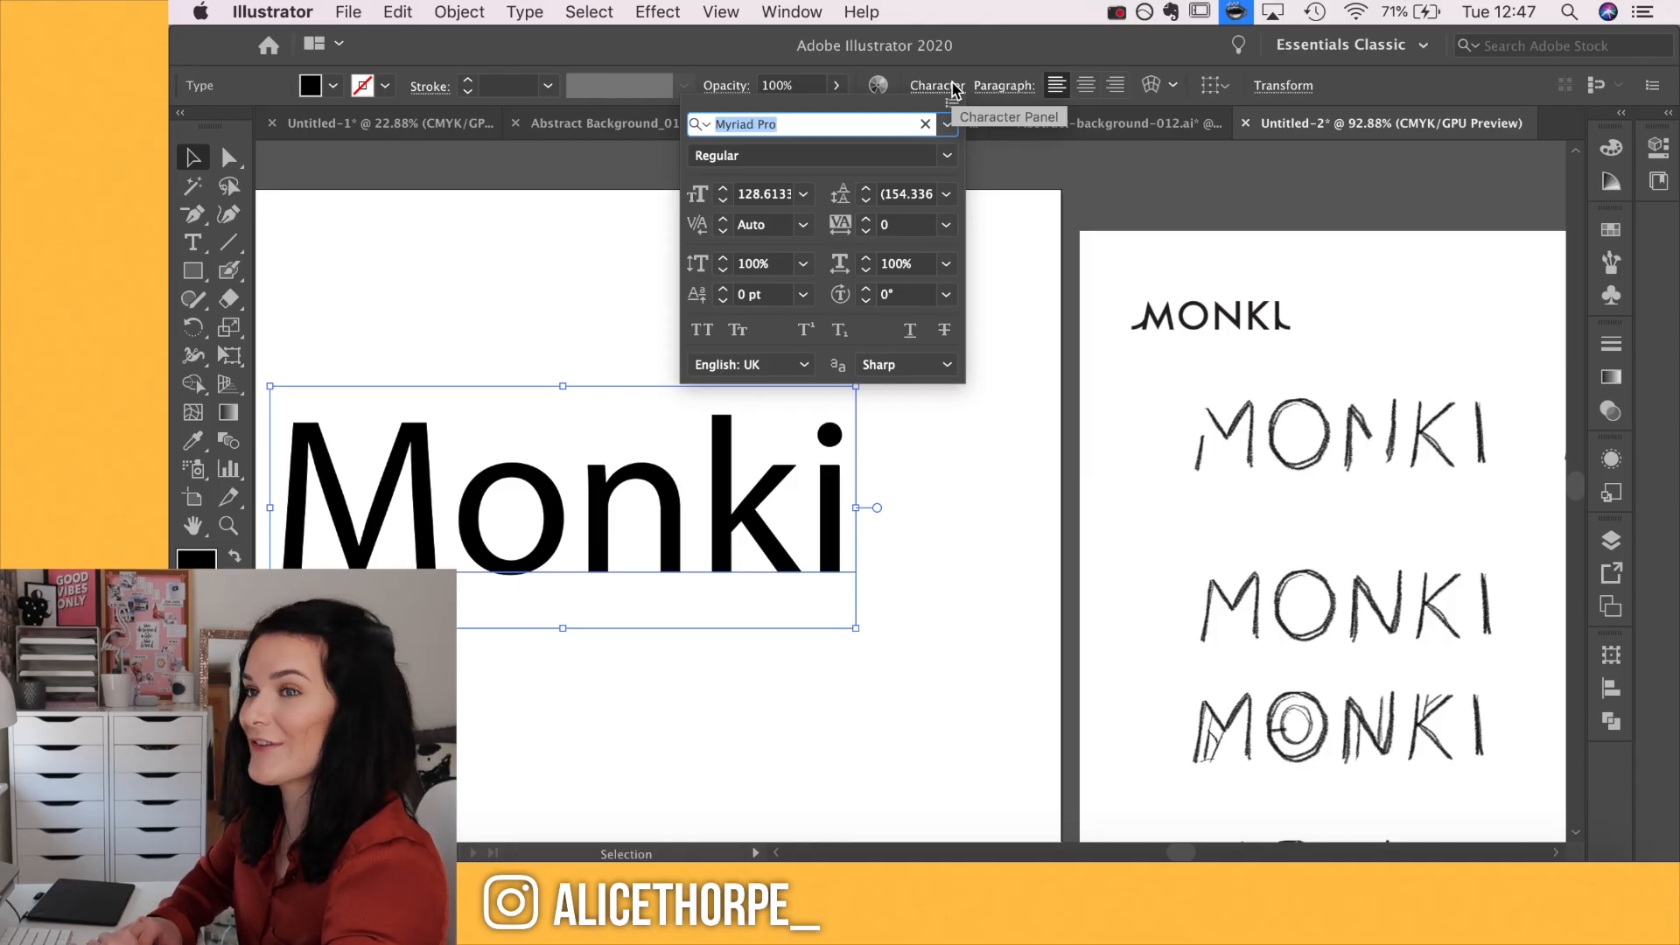
click(948, 124)
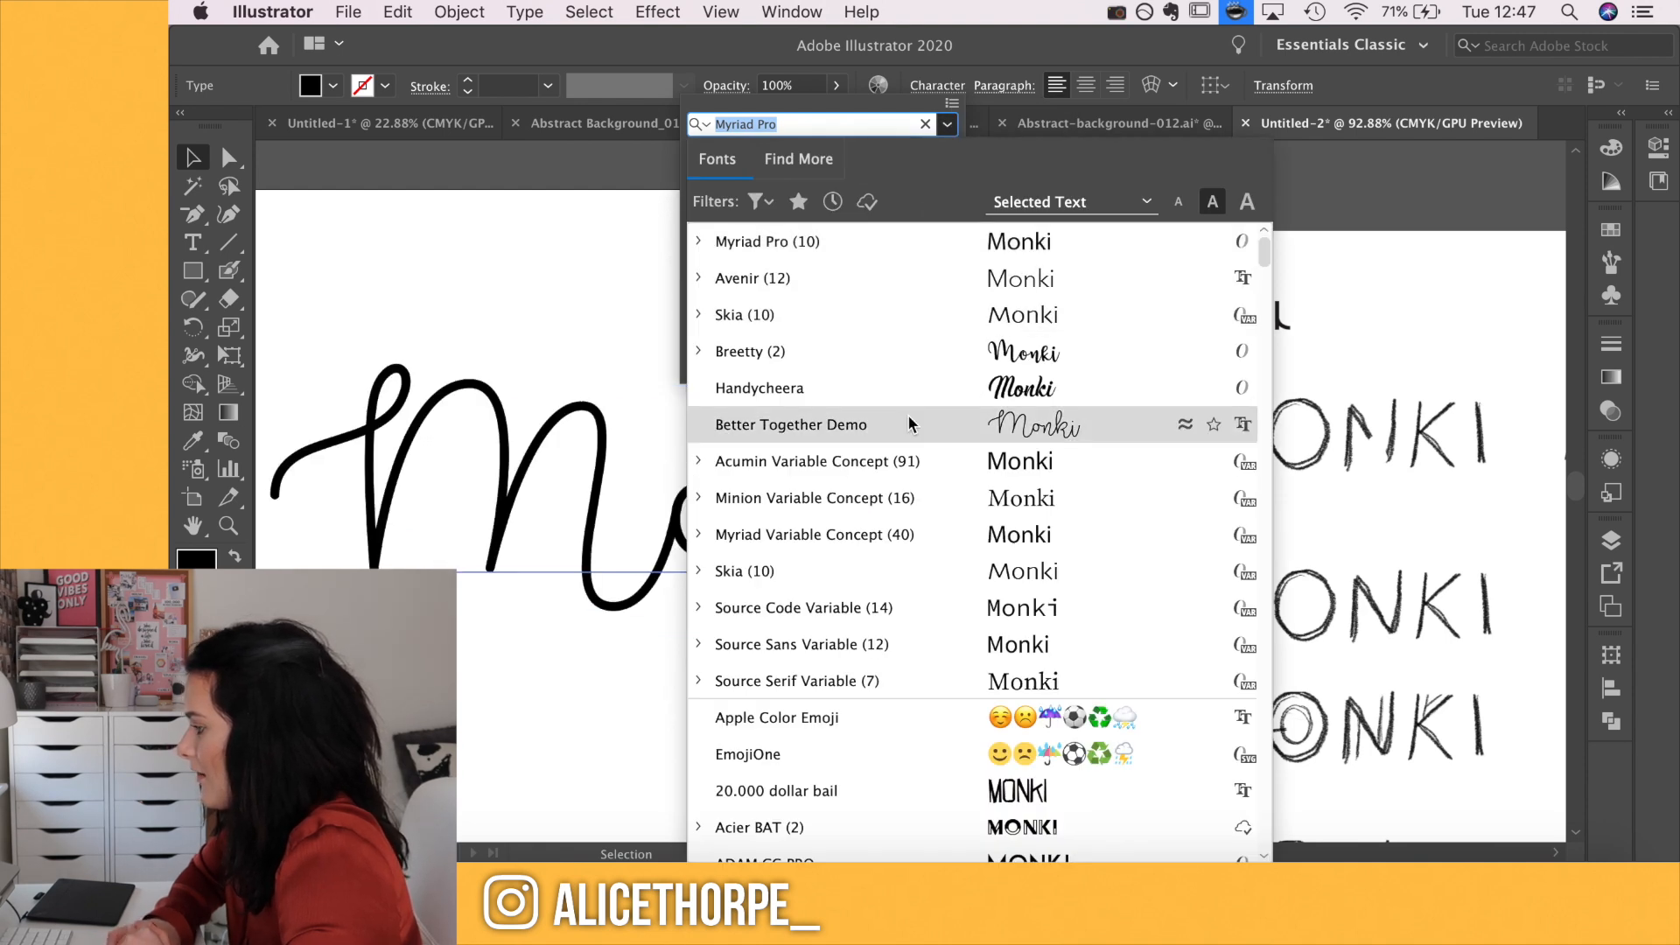
scroll(906, 413, down, 15)
scroll(908, 418, down, 20)
scroll(909, 418, up, 5)
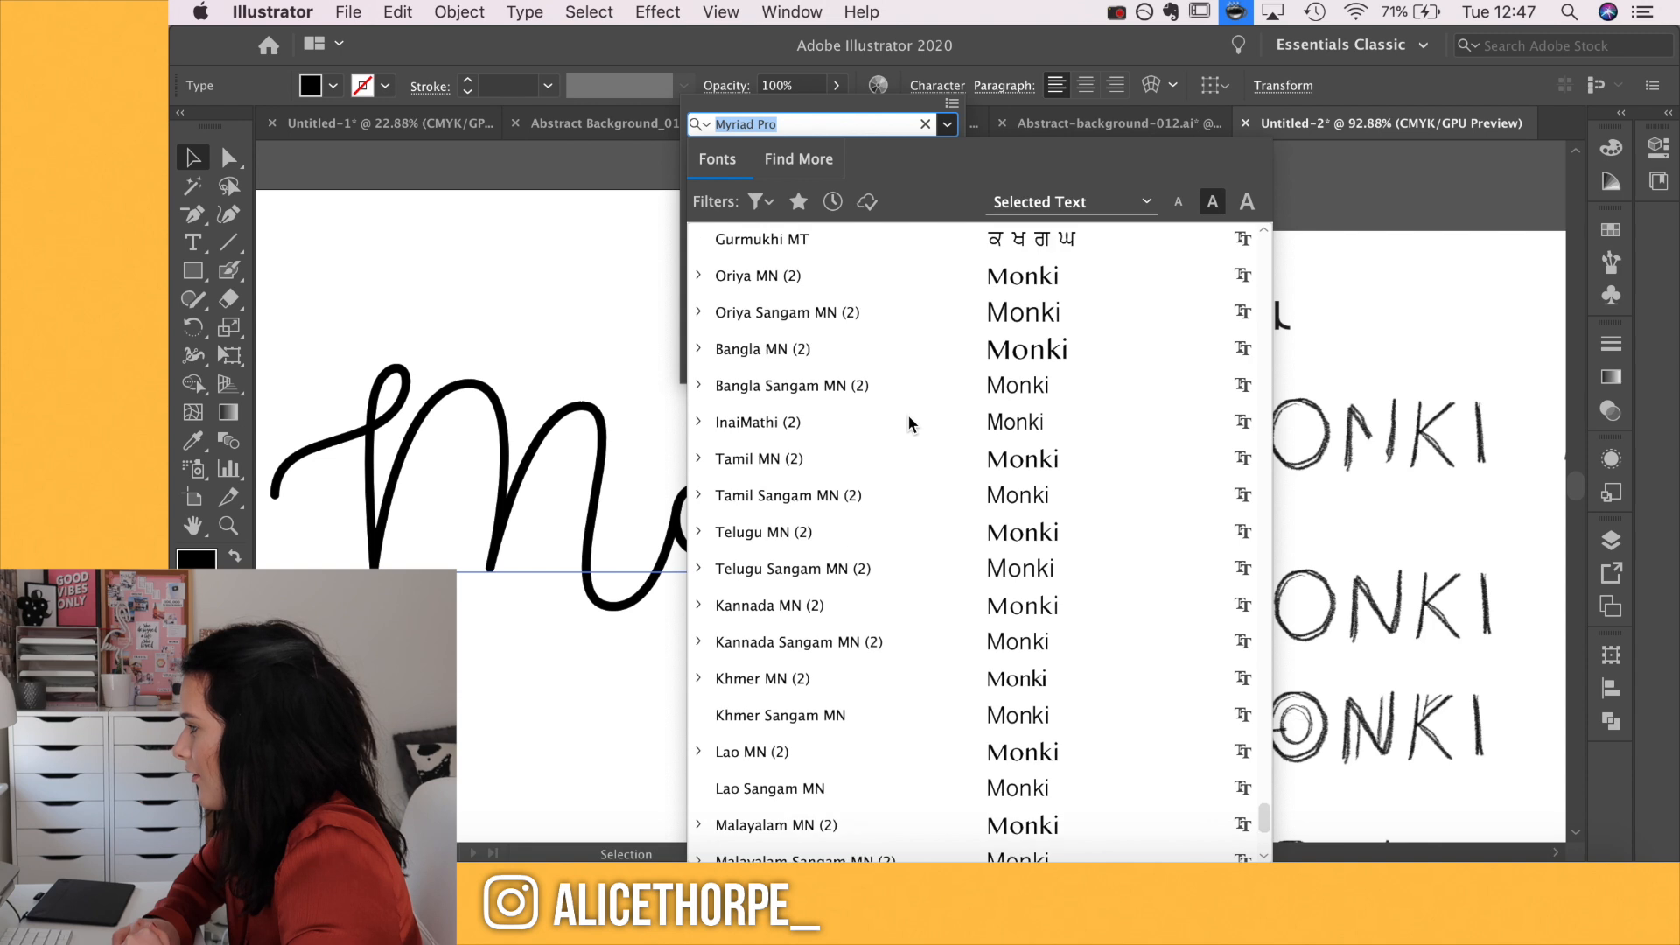
scroll(906, 413, up, 10)
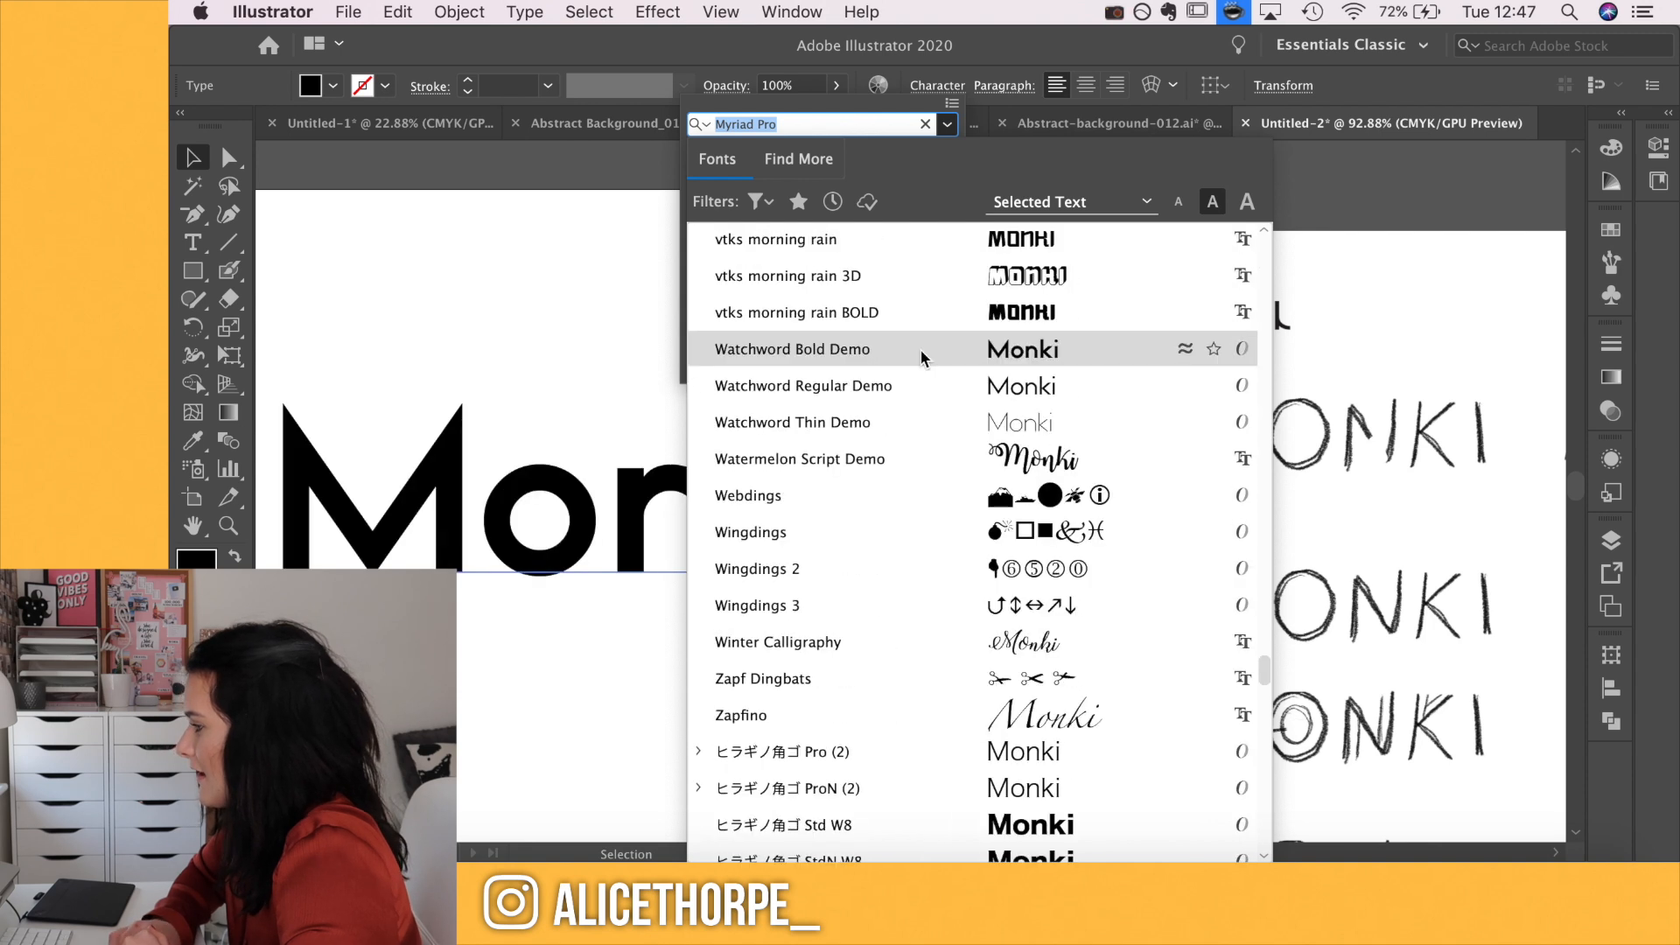
scroll(924, 385, down, 15)
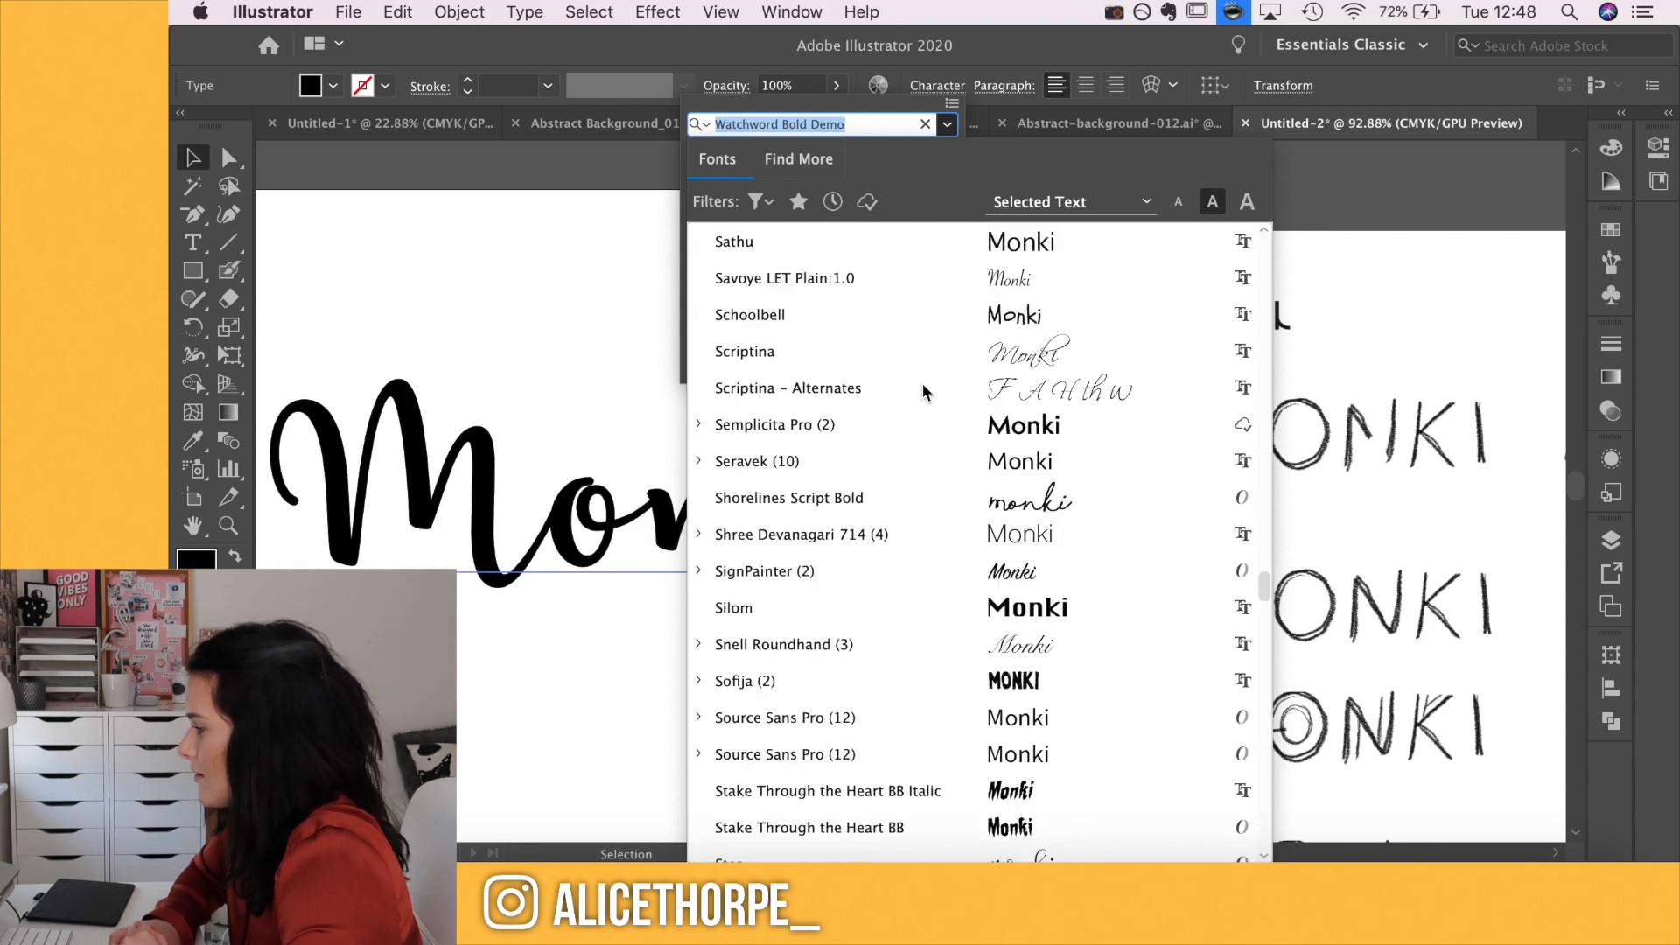
scroll(923, 391, down, 10)
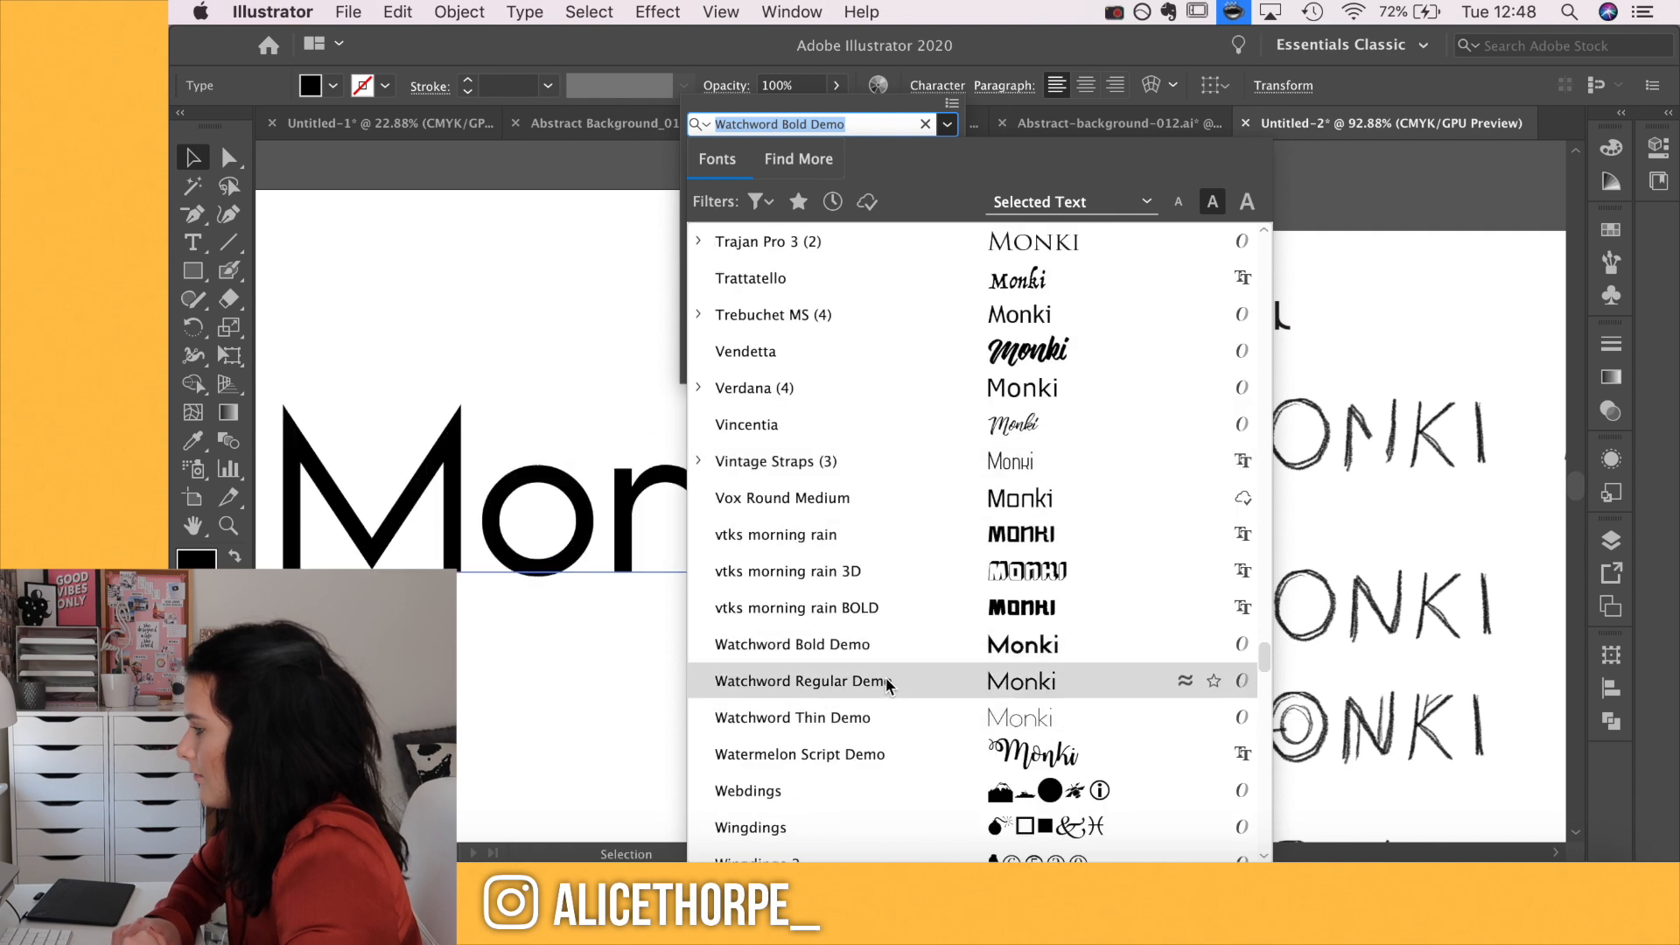
click(889, 683)
click(711, 326)
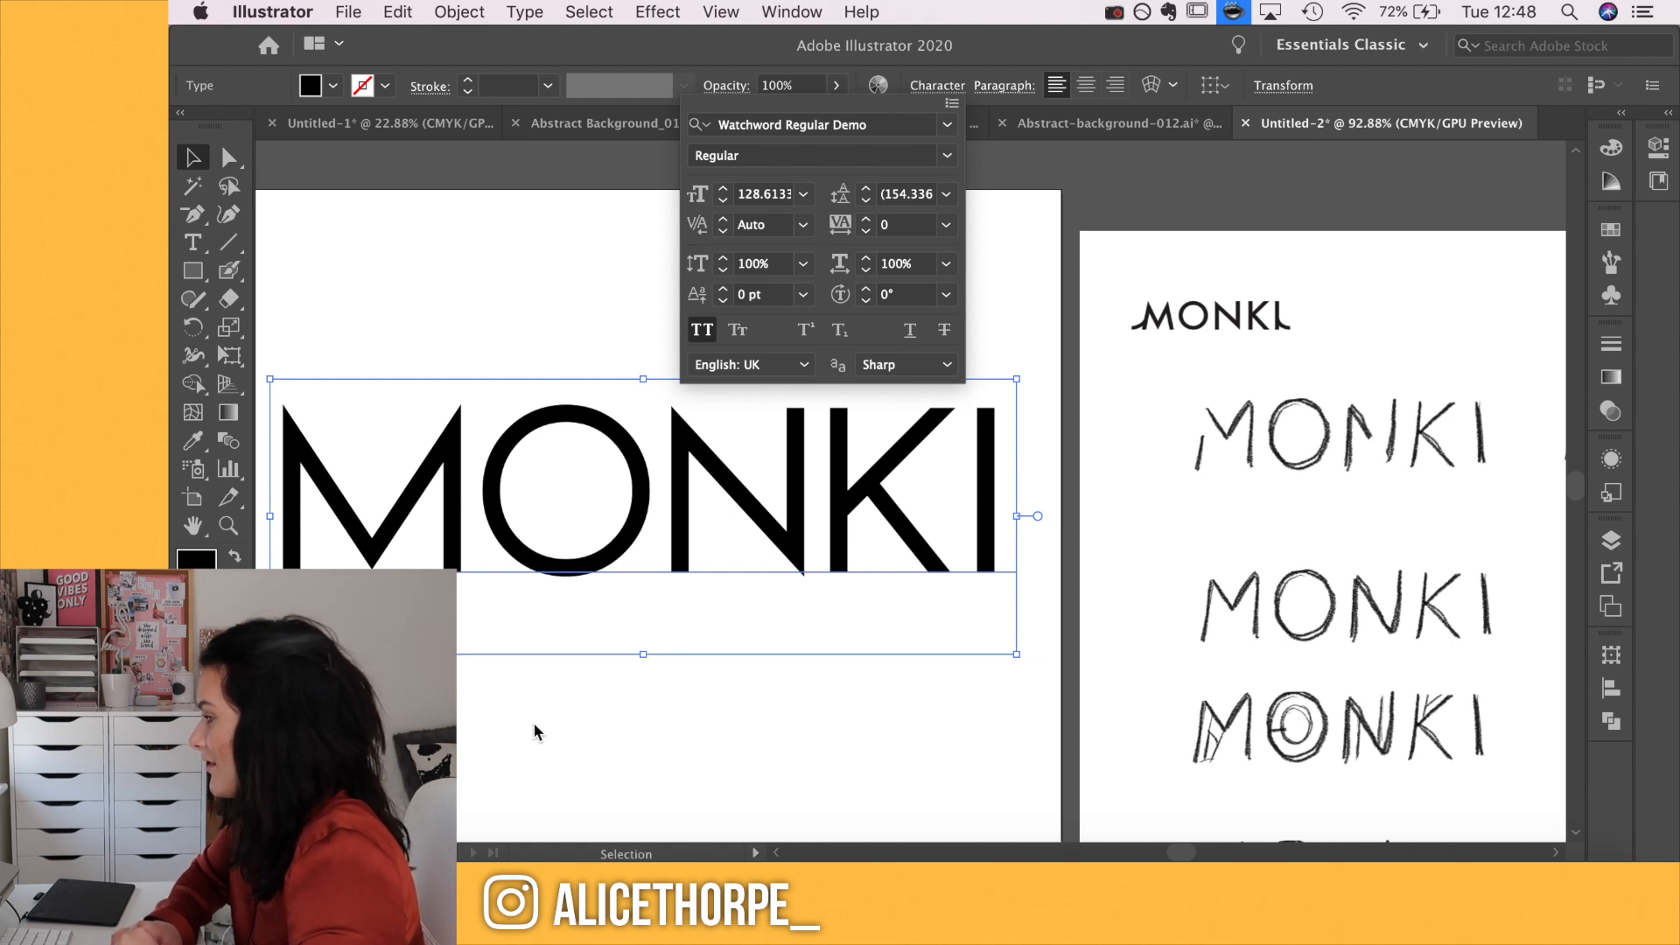
click(778, 735)
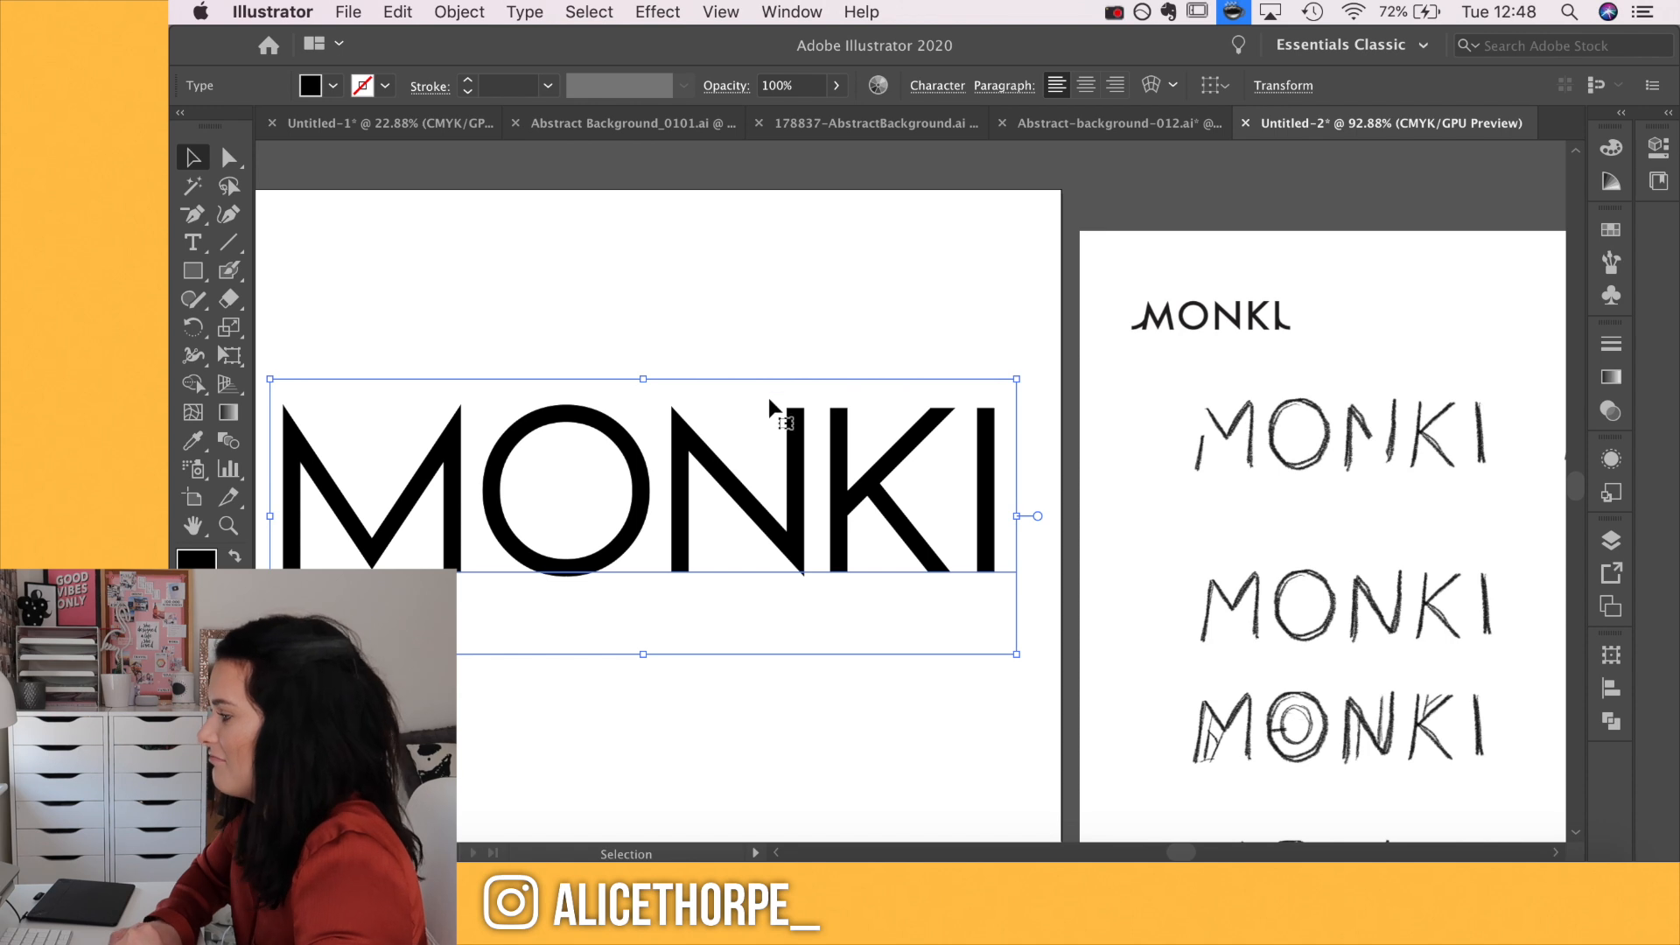
Move the MONKI text toward the upper left area of the artboard
scroll(712, 549, left, 3)
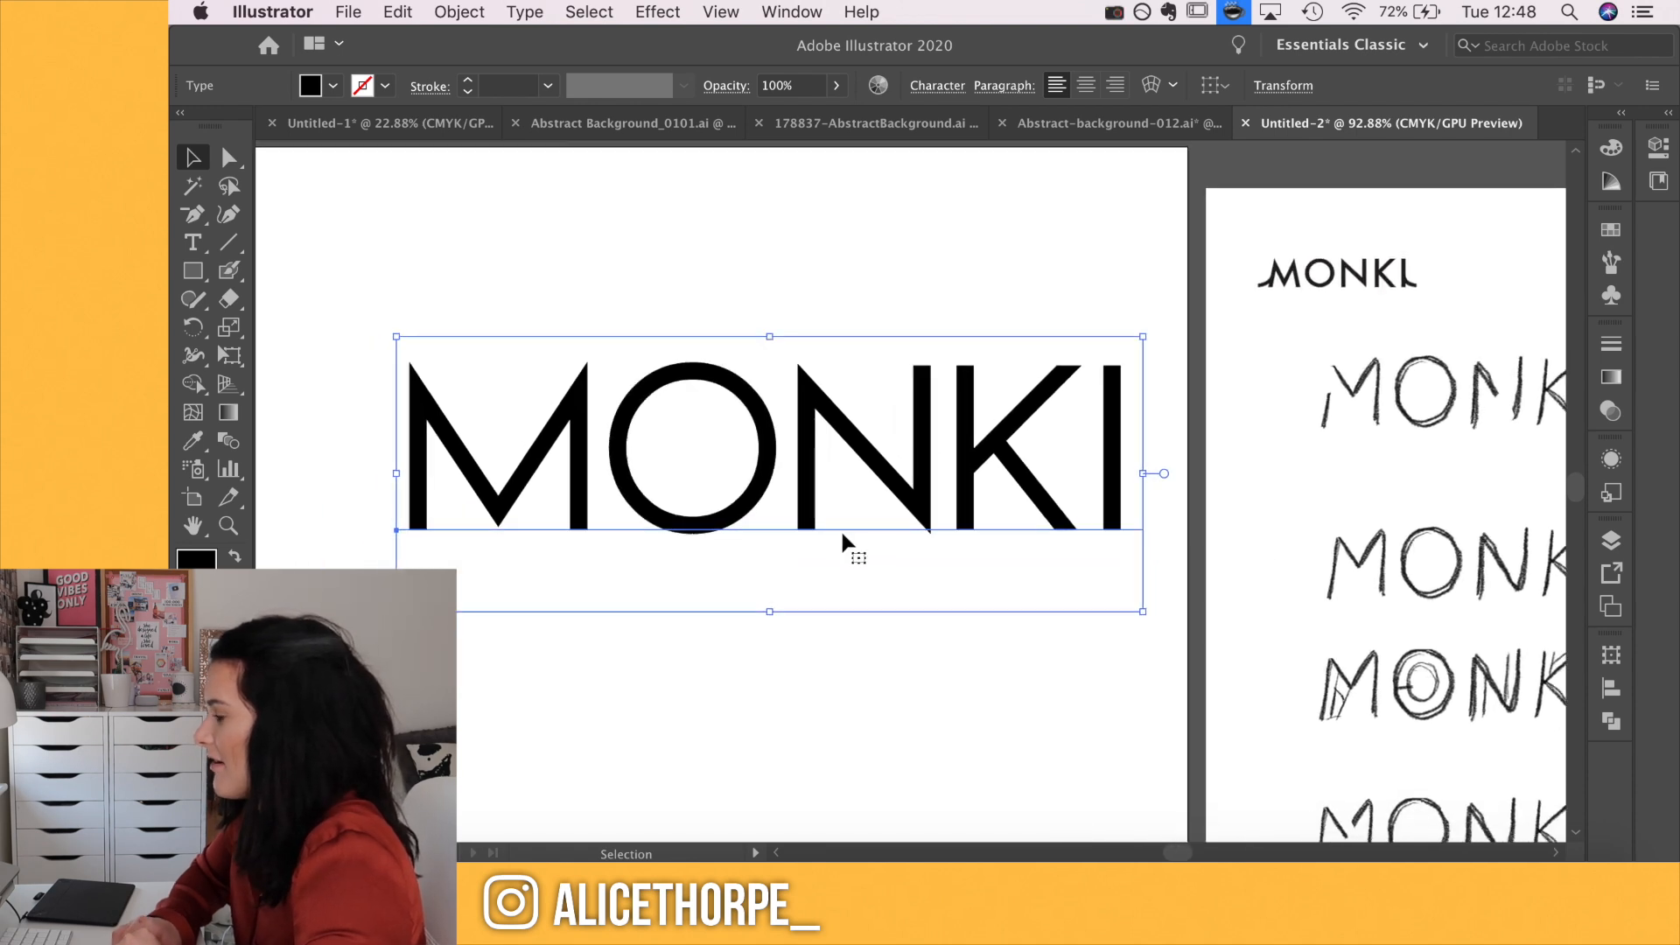
scroll(565, 503, down, 4)
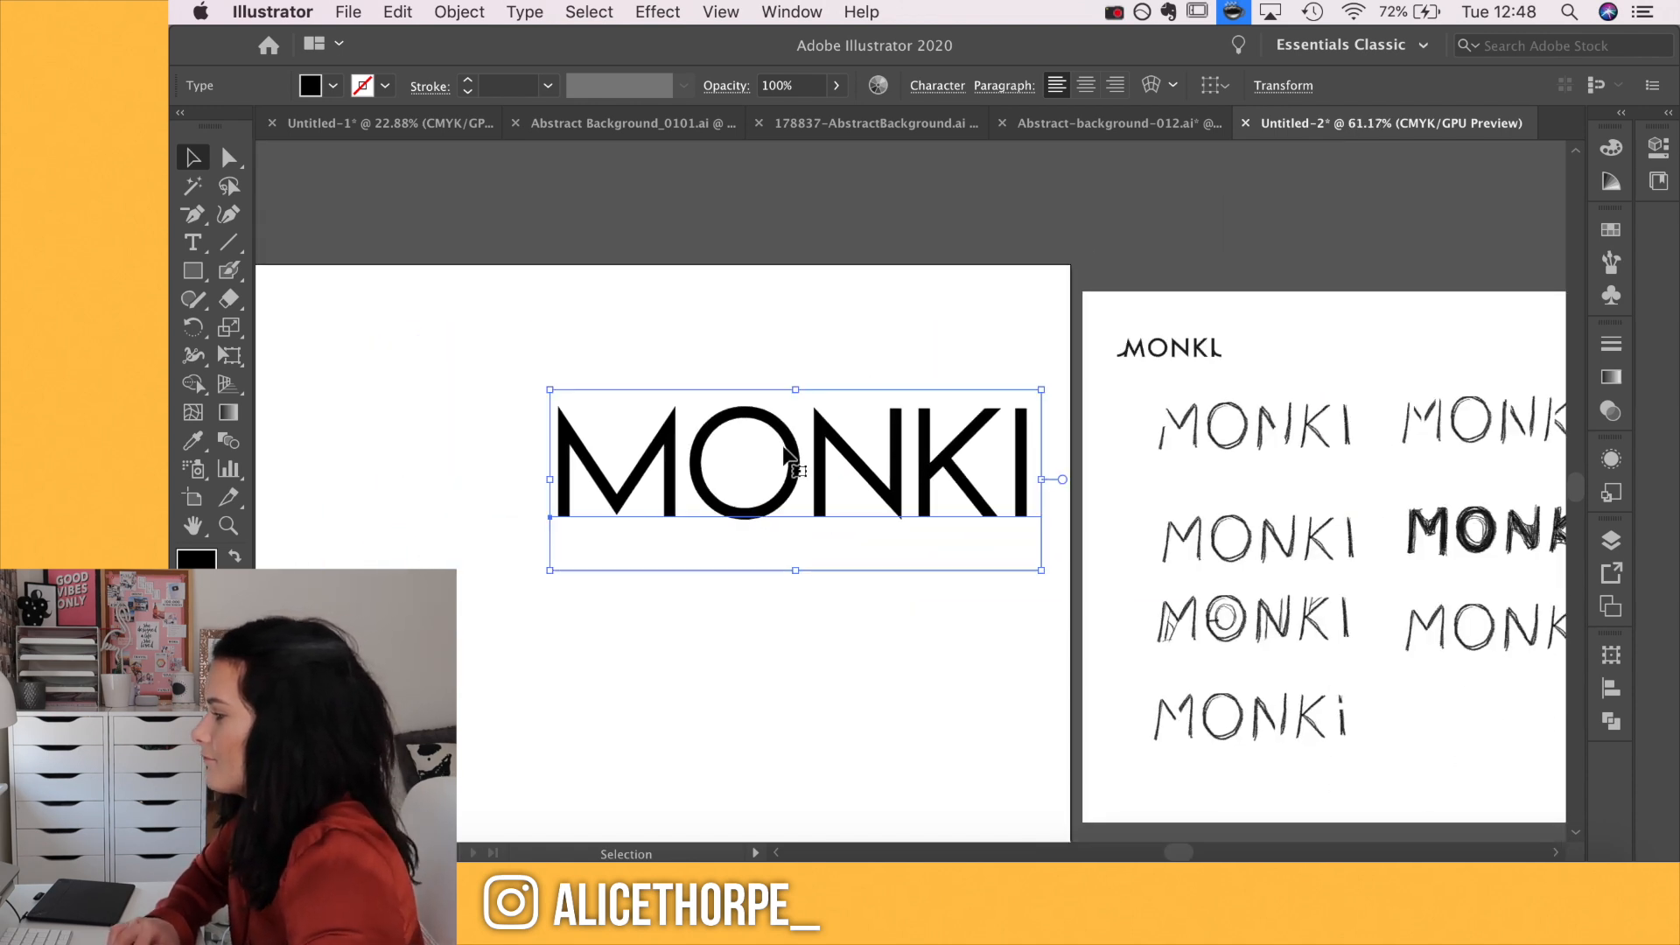
drag(785, 451, 572, 421)
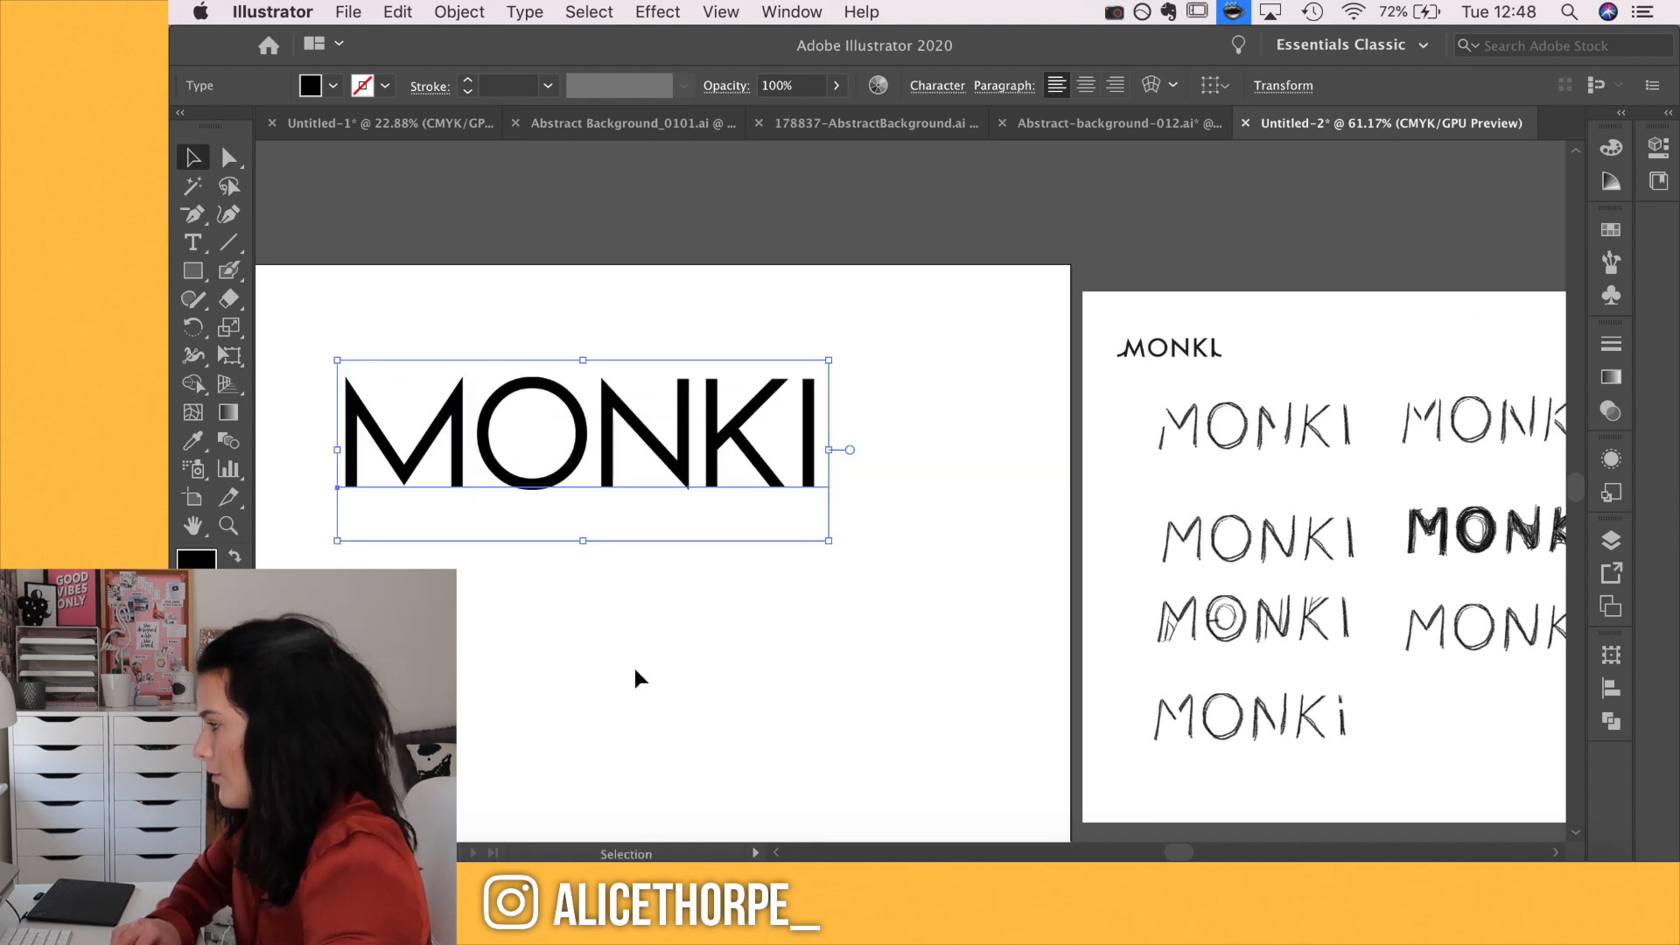
scroll(635, 670, left, 3)
scroll(636, 670, up, 2)
scroll(636, 672, up, 5)
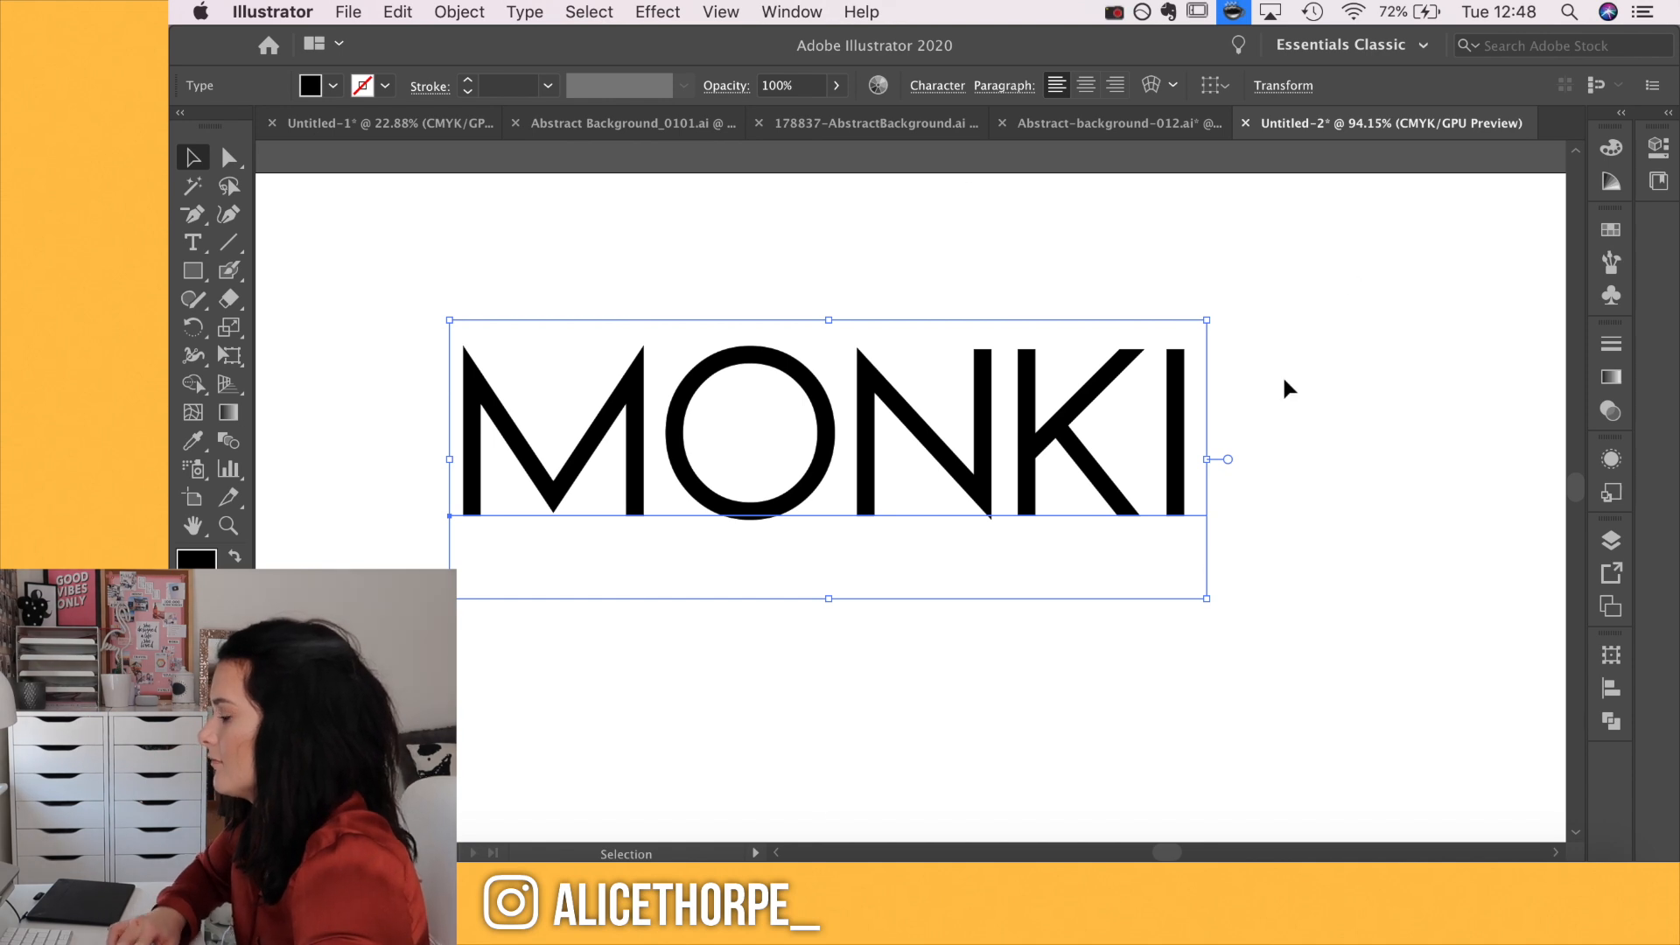
scroll(1283, 379, down, 4)
scroll(1284, 380, down, 1)
scroll(1284, 380, right, 1)
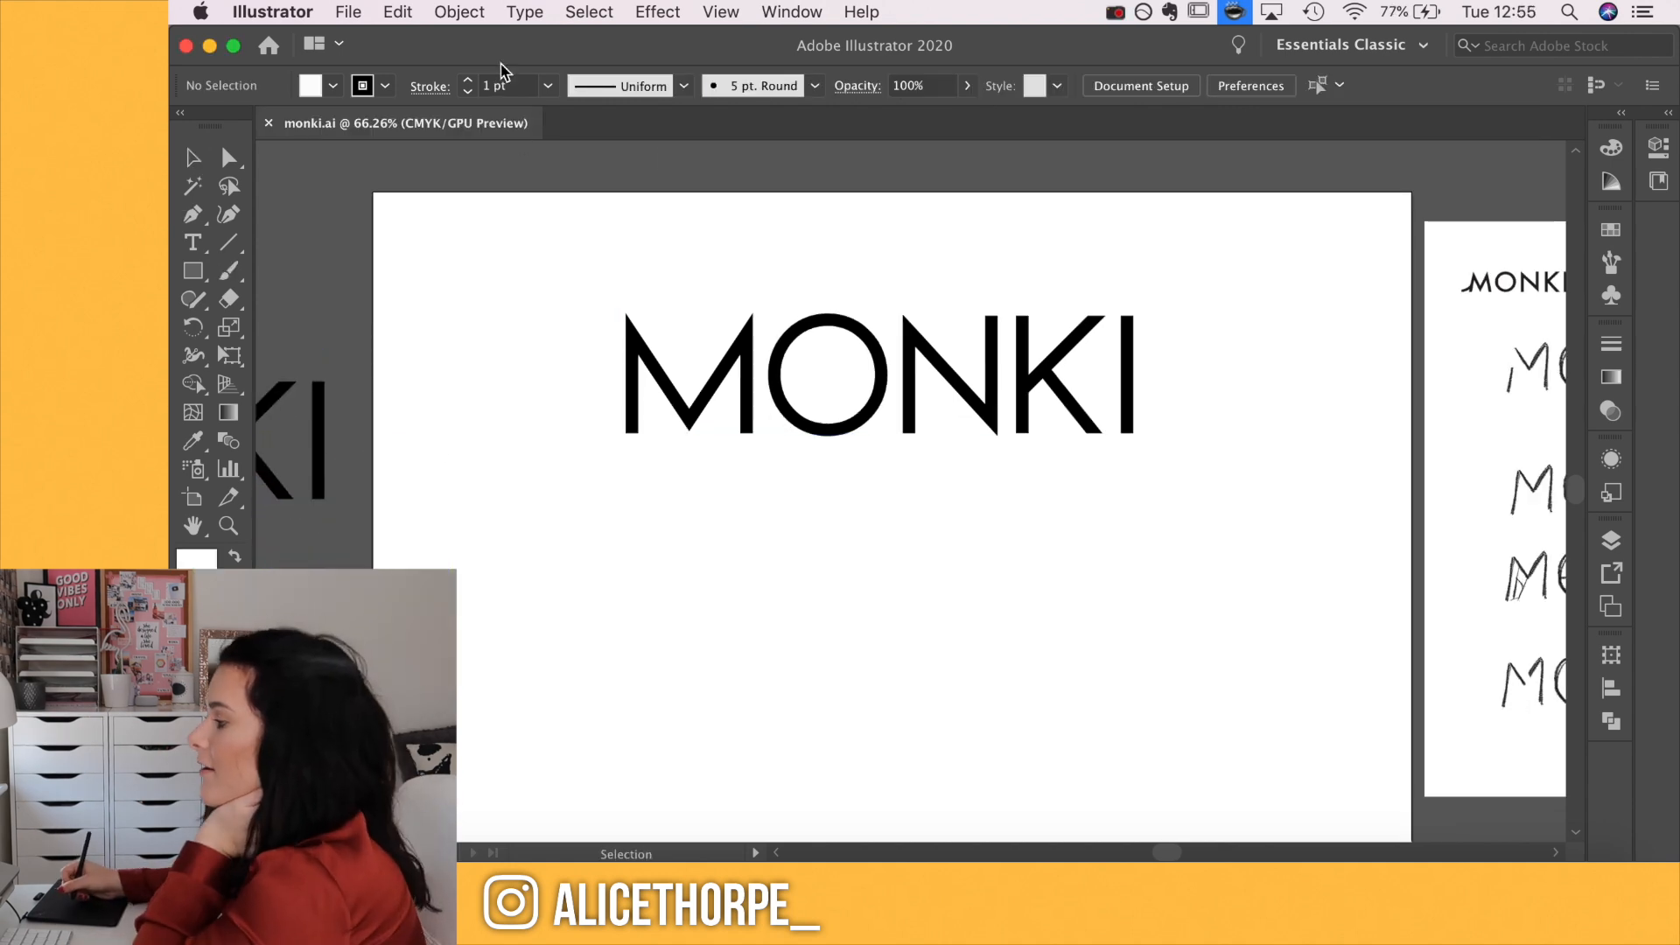
Set the tracking of the MONKI text on the artboard to 100
click(770, 368)
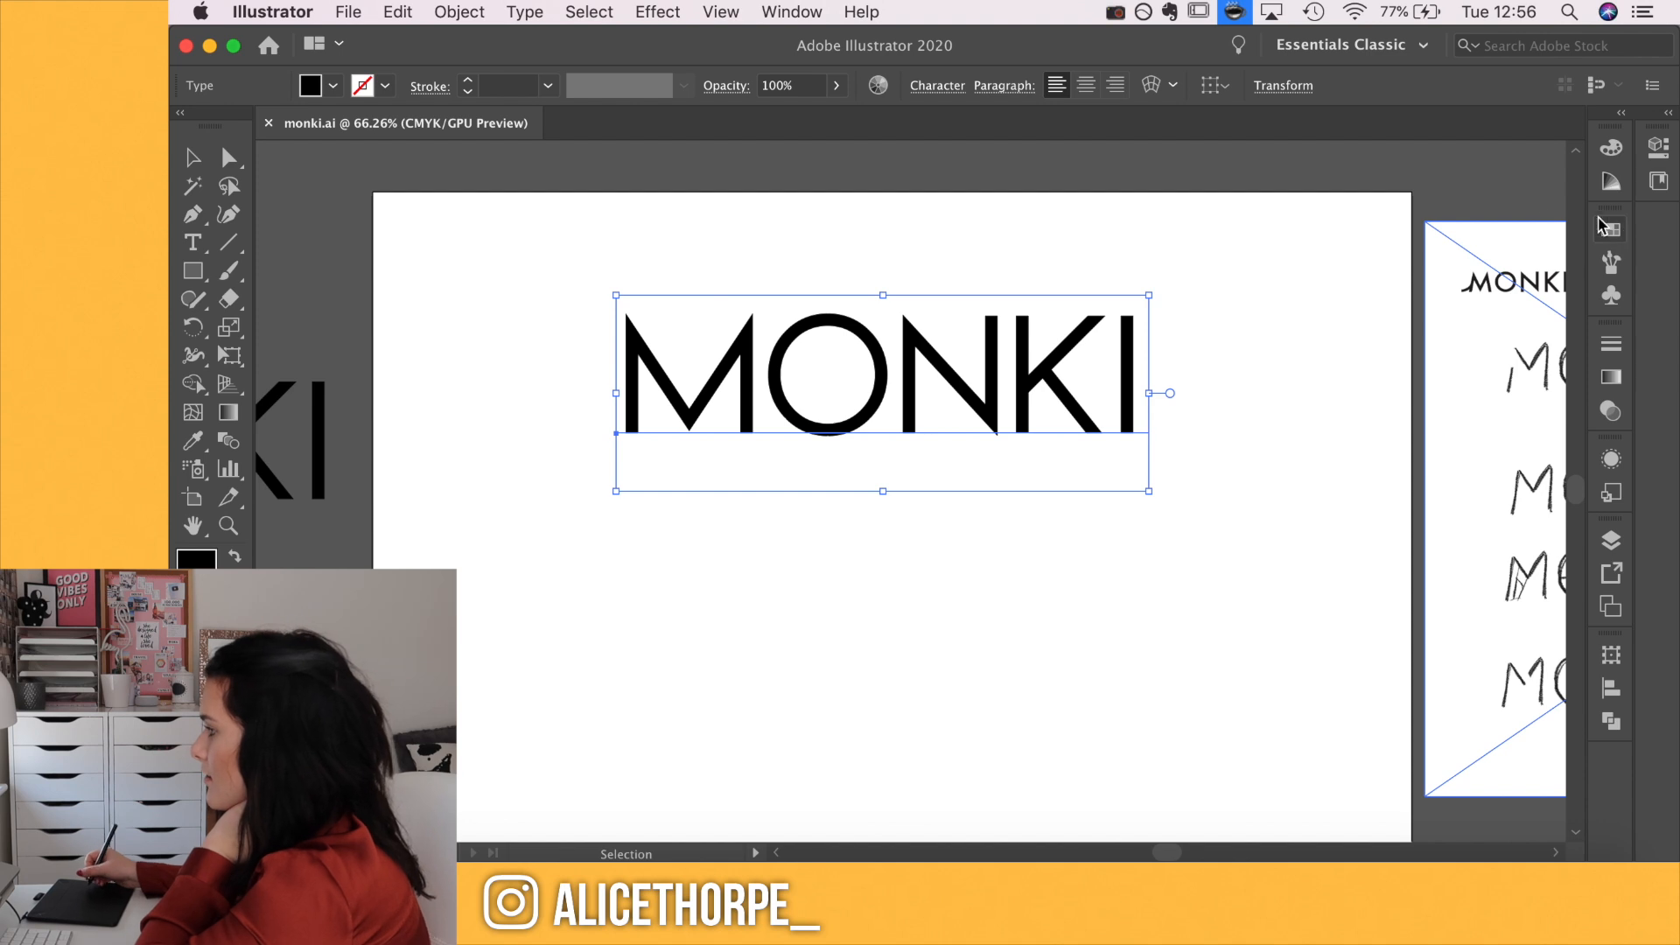
click(966, 90)
click(867, 219)
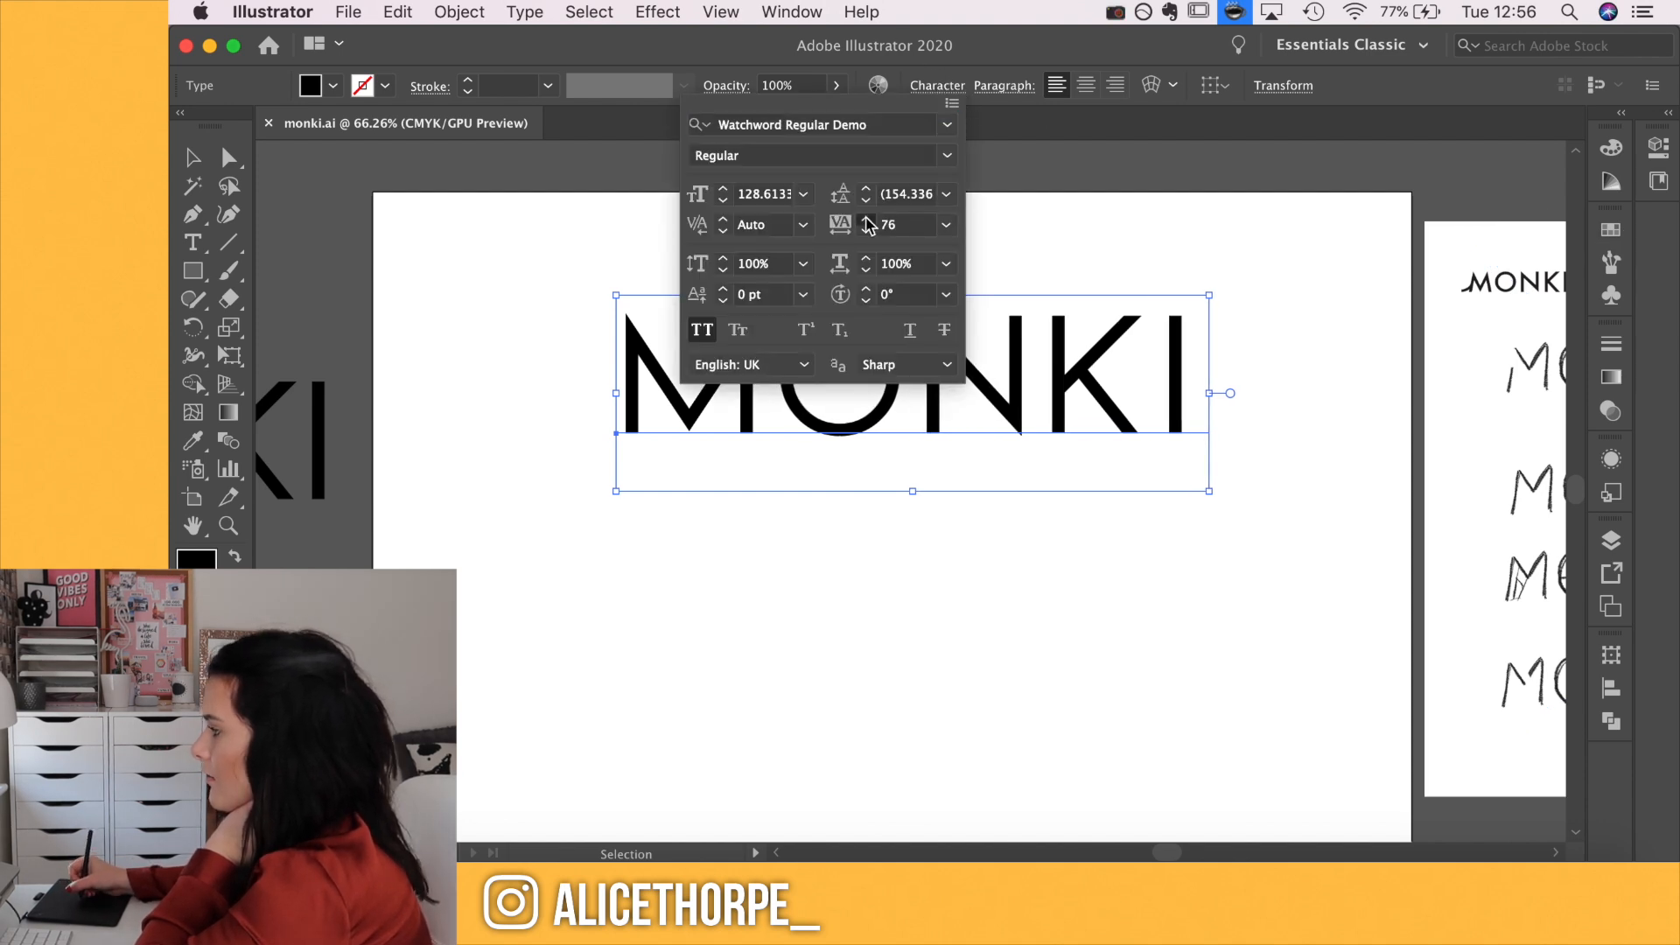
click(866, 218)
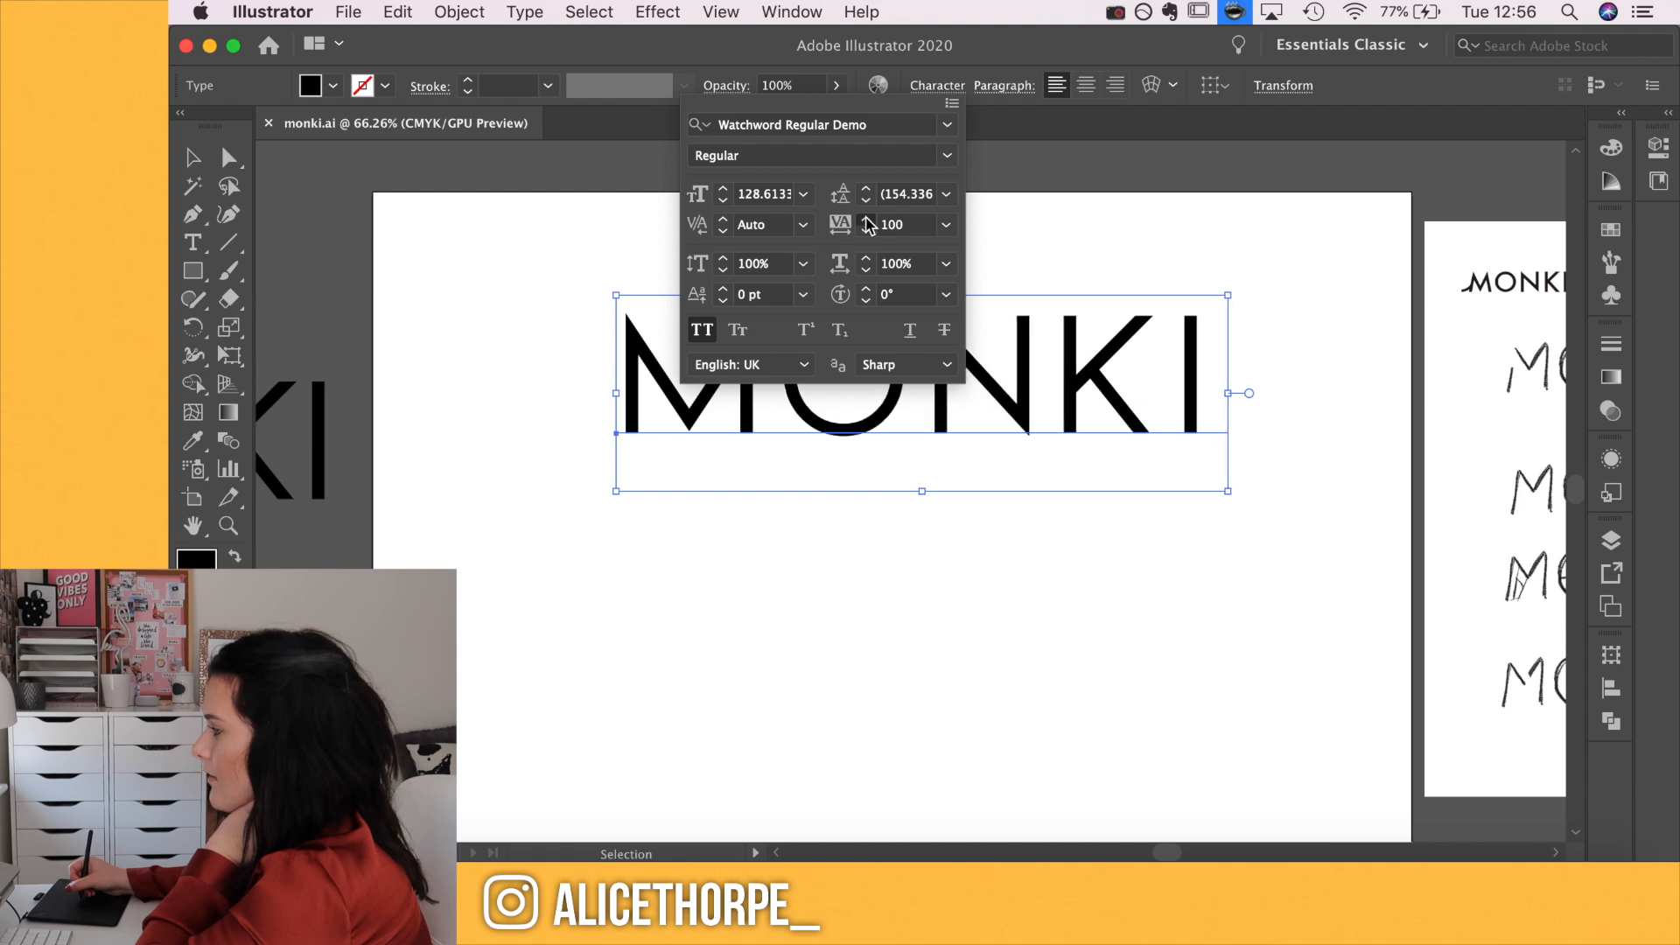
scroll(828, 479, right, 3)
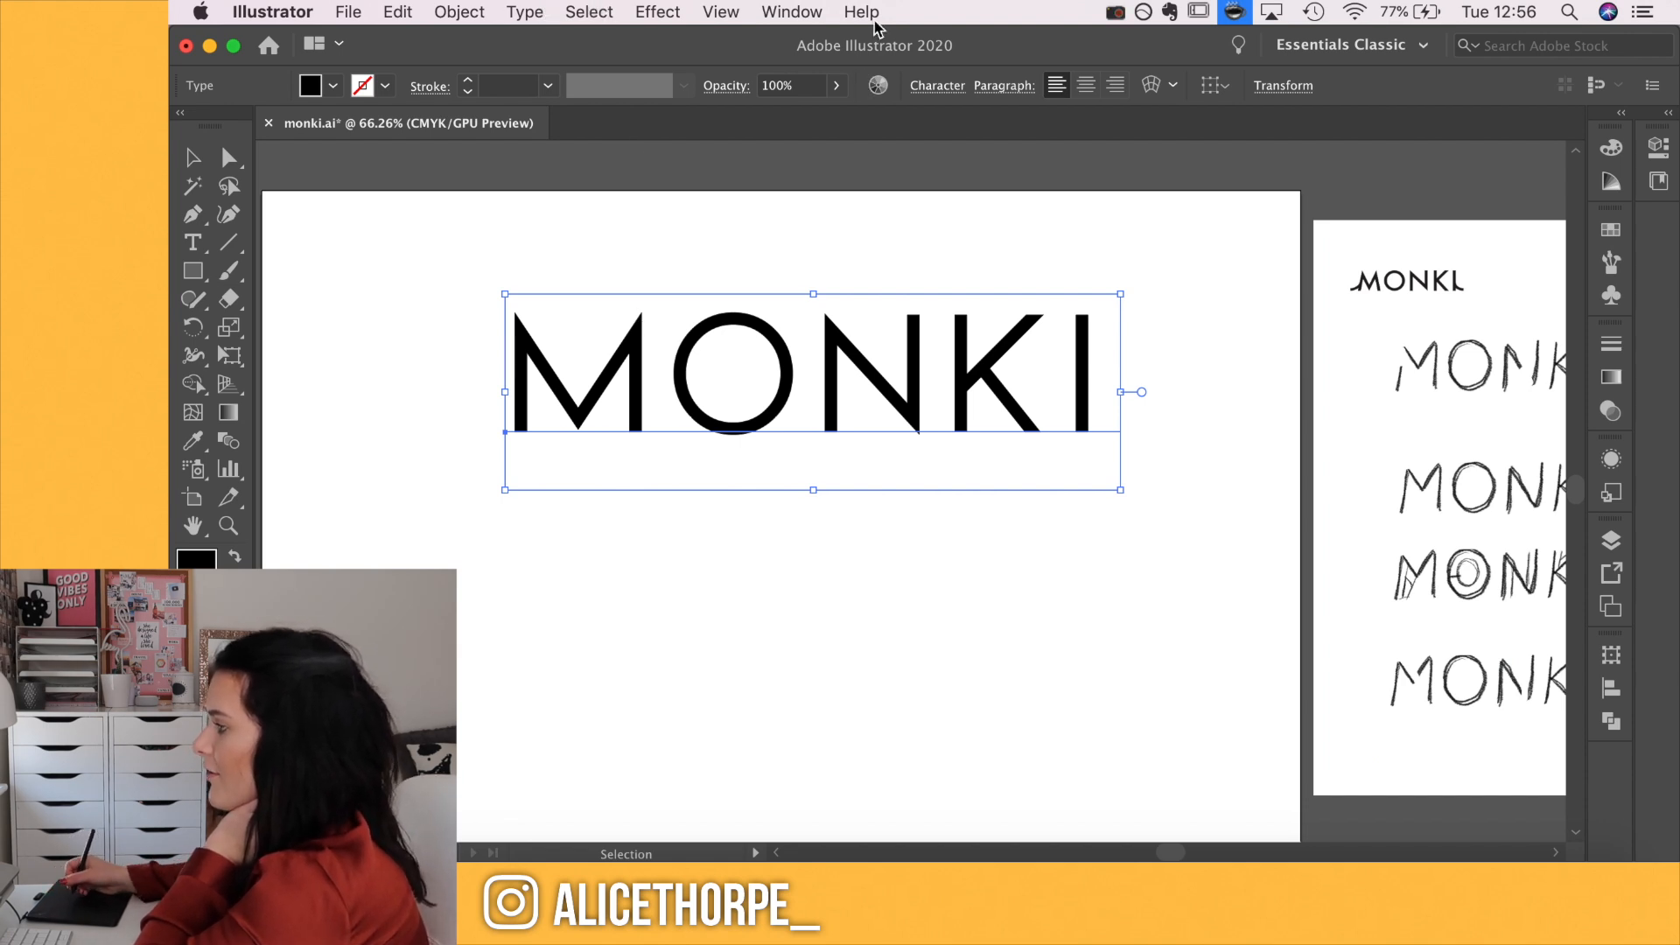
Move the spare MONKI text that lies beside the artboard up above the artboard's upper-left corner
scroll(481, 522, down, 5)
click(386, 461)
drag(431, 464, 437, 197)
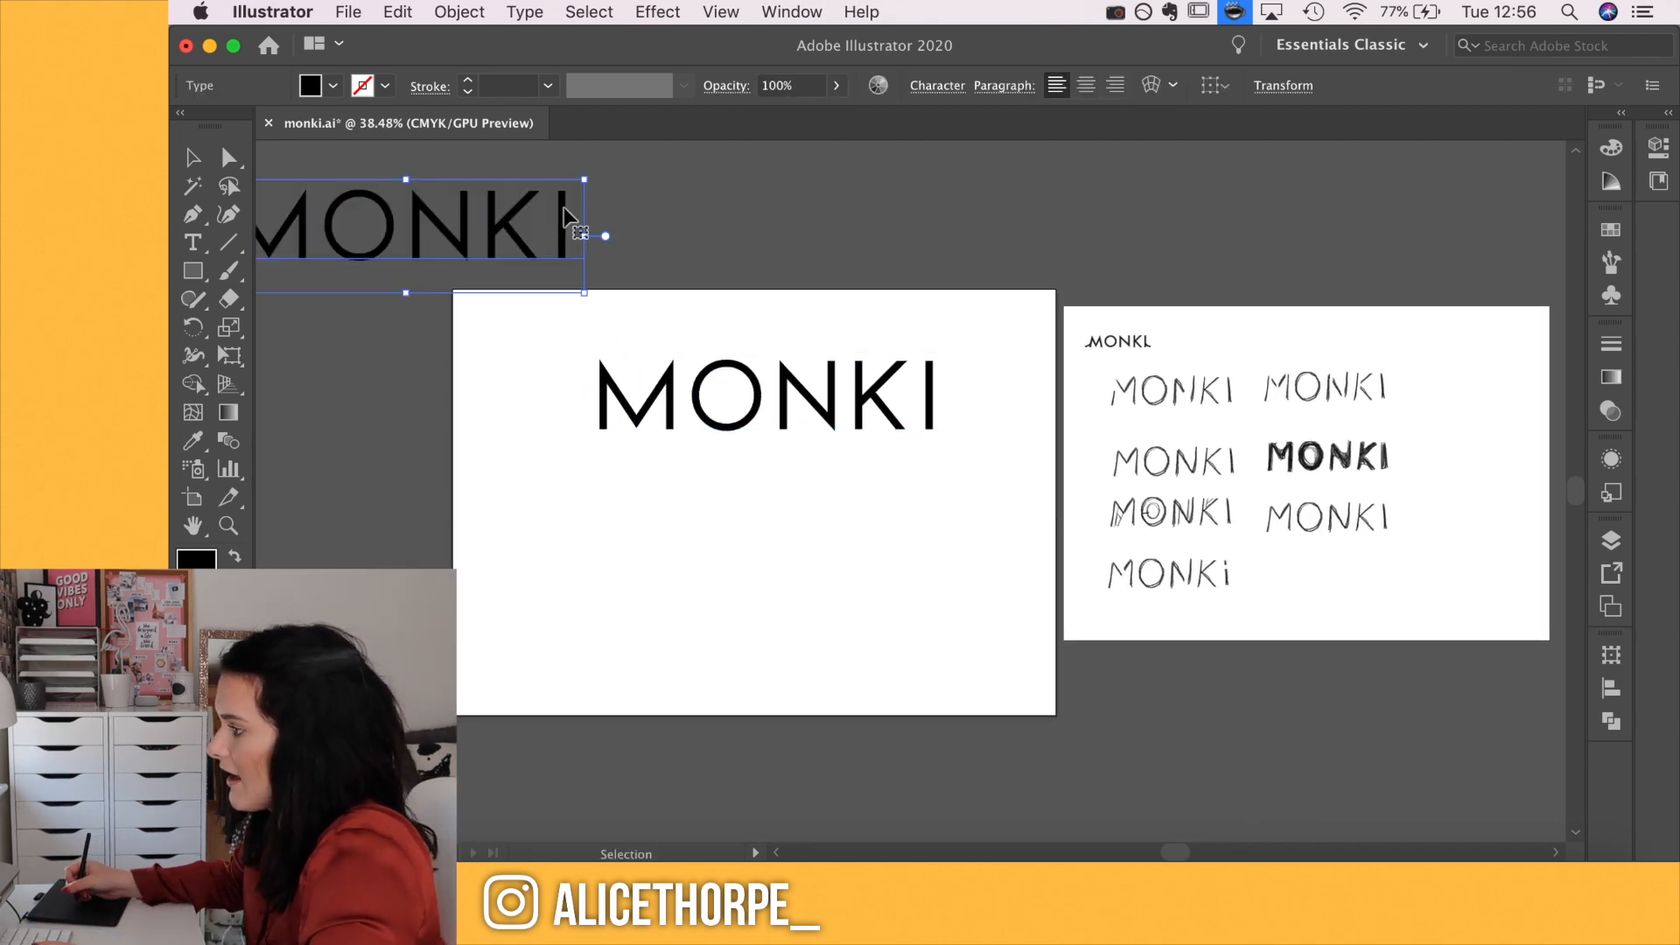
click(796, 465)
scroll(771, 438, up, 5)
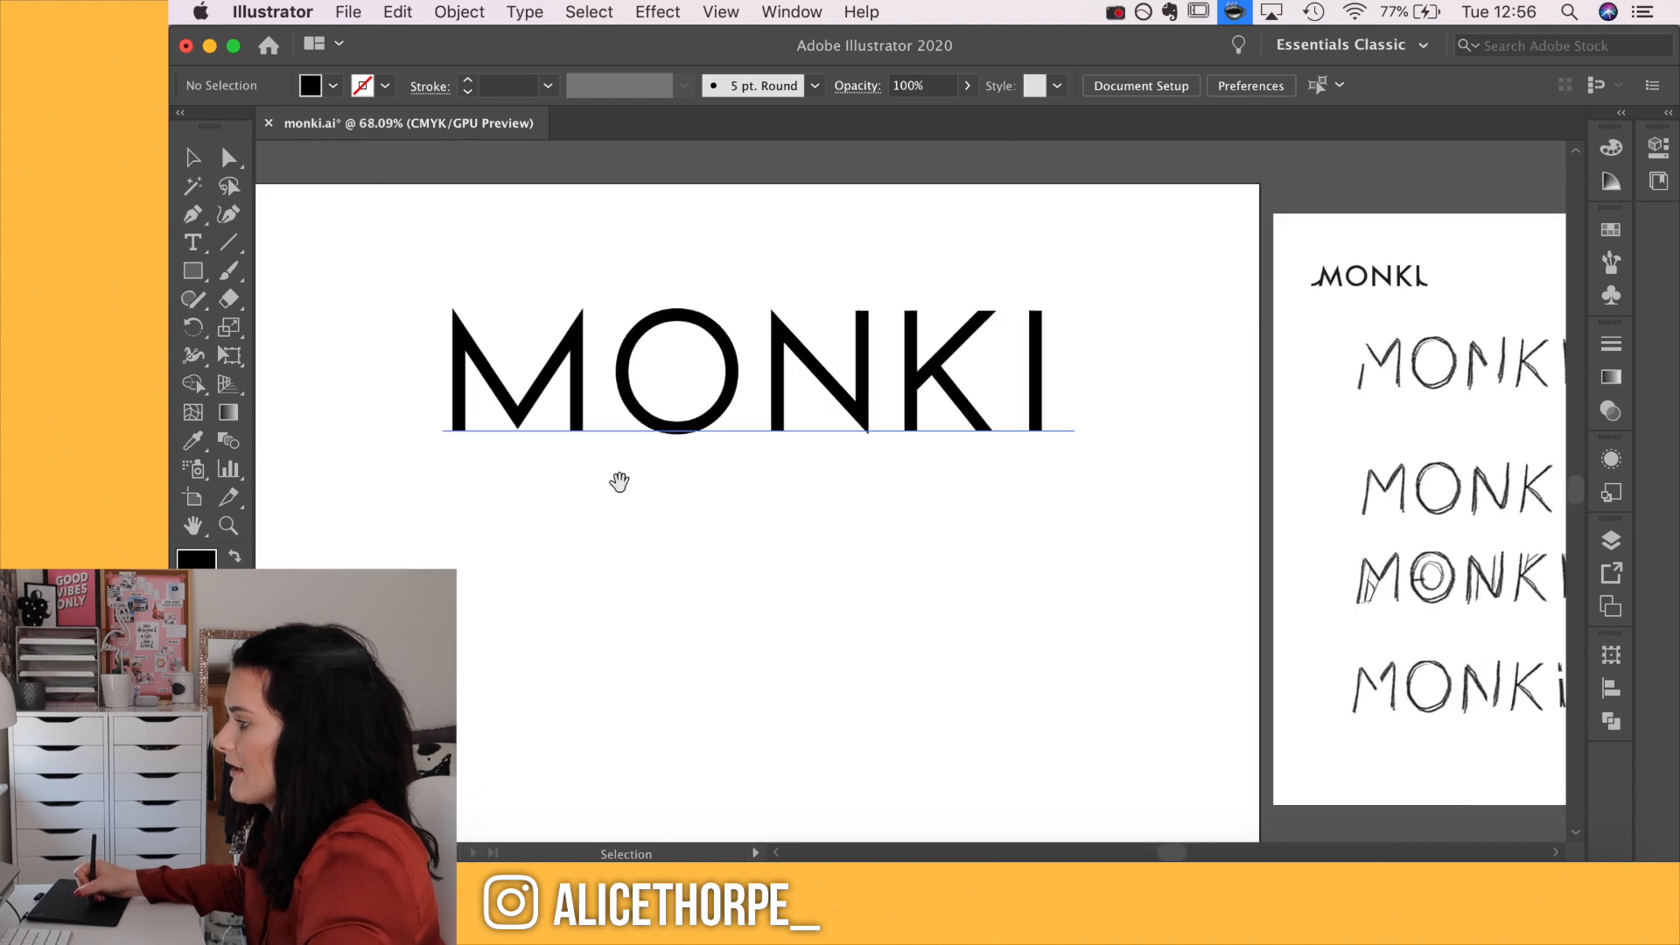
drag(619, 482, 712, 466)
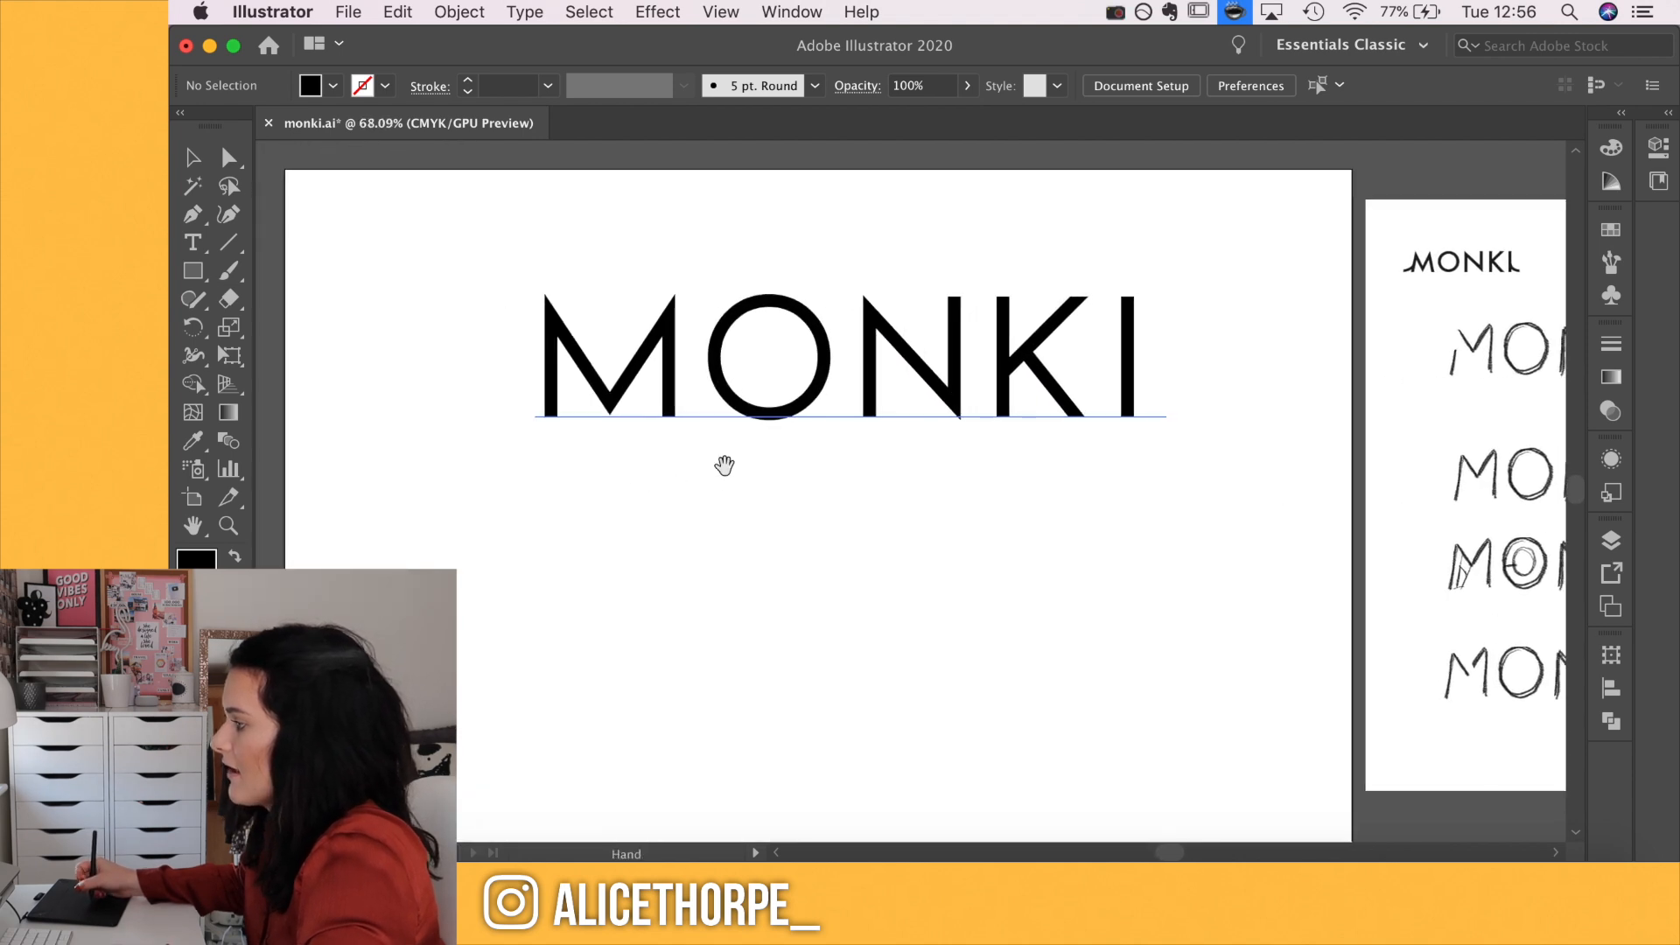
Convert the MONKI text on the artboard to outlines
click(828, 359)
click(525, 11)
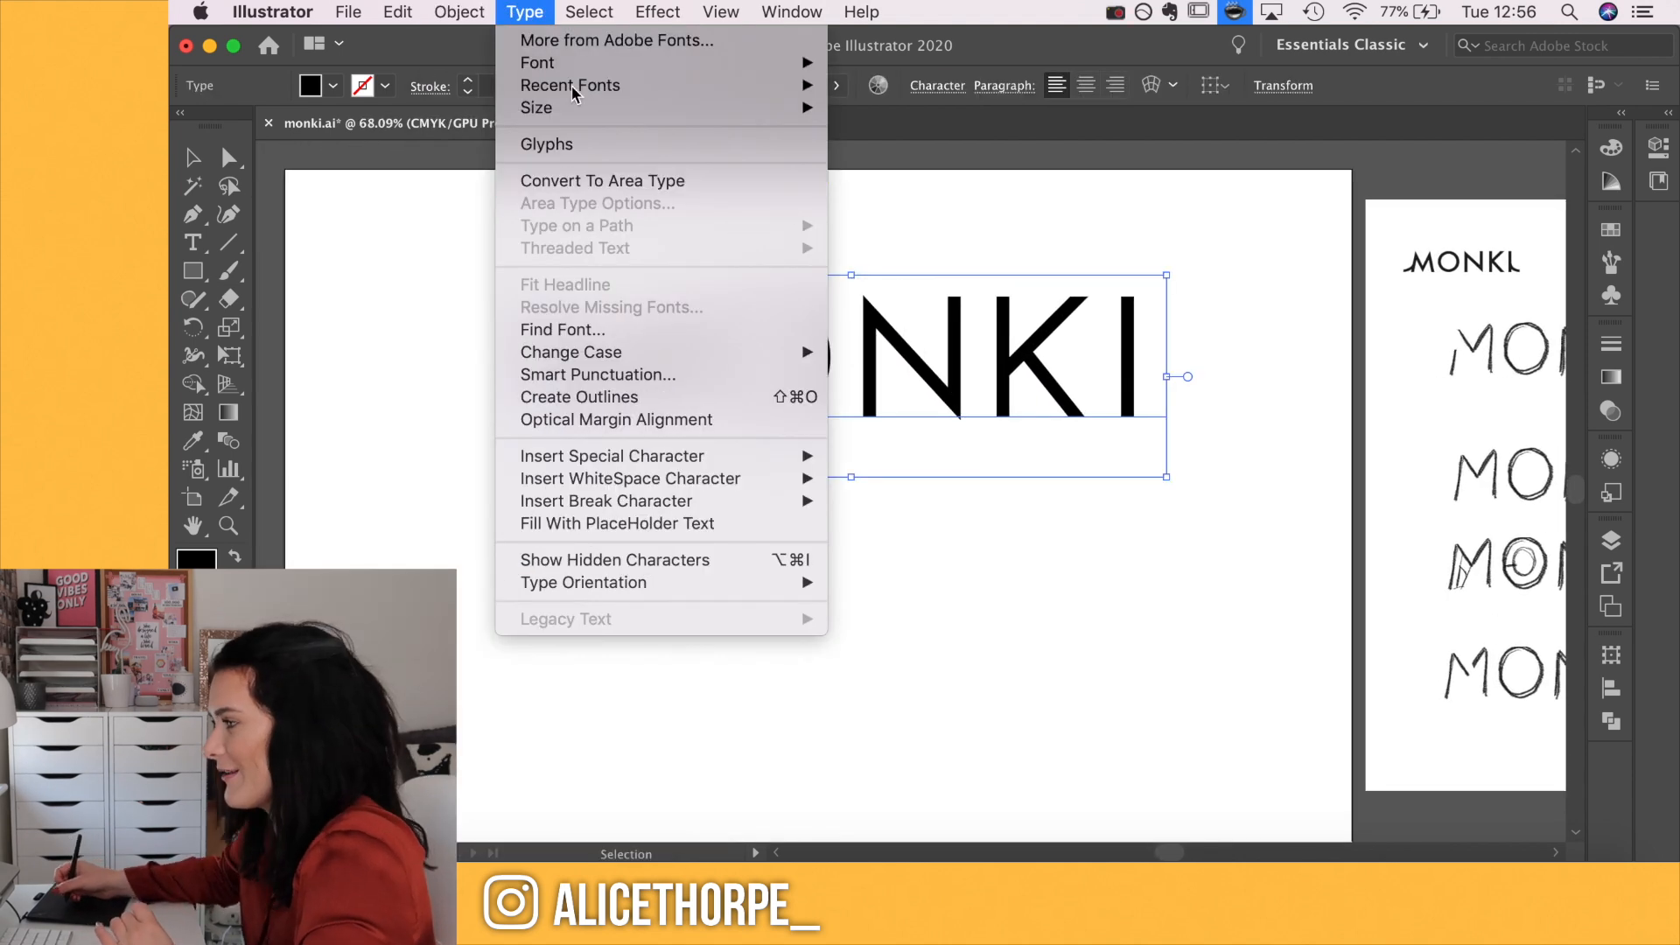
mouse_move(468, 16)
mouse_move(480, 46)
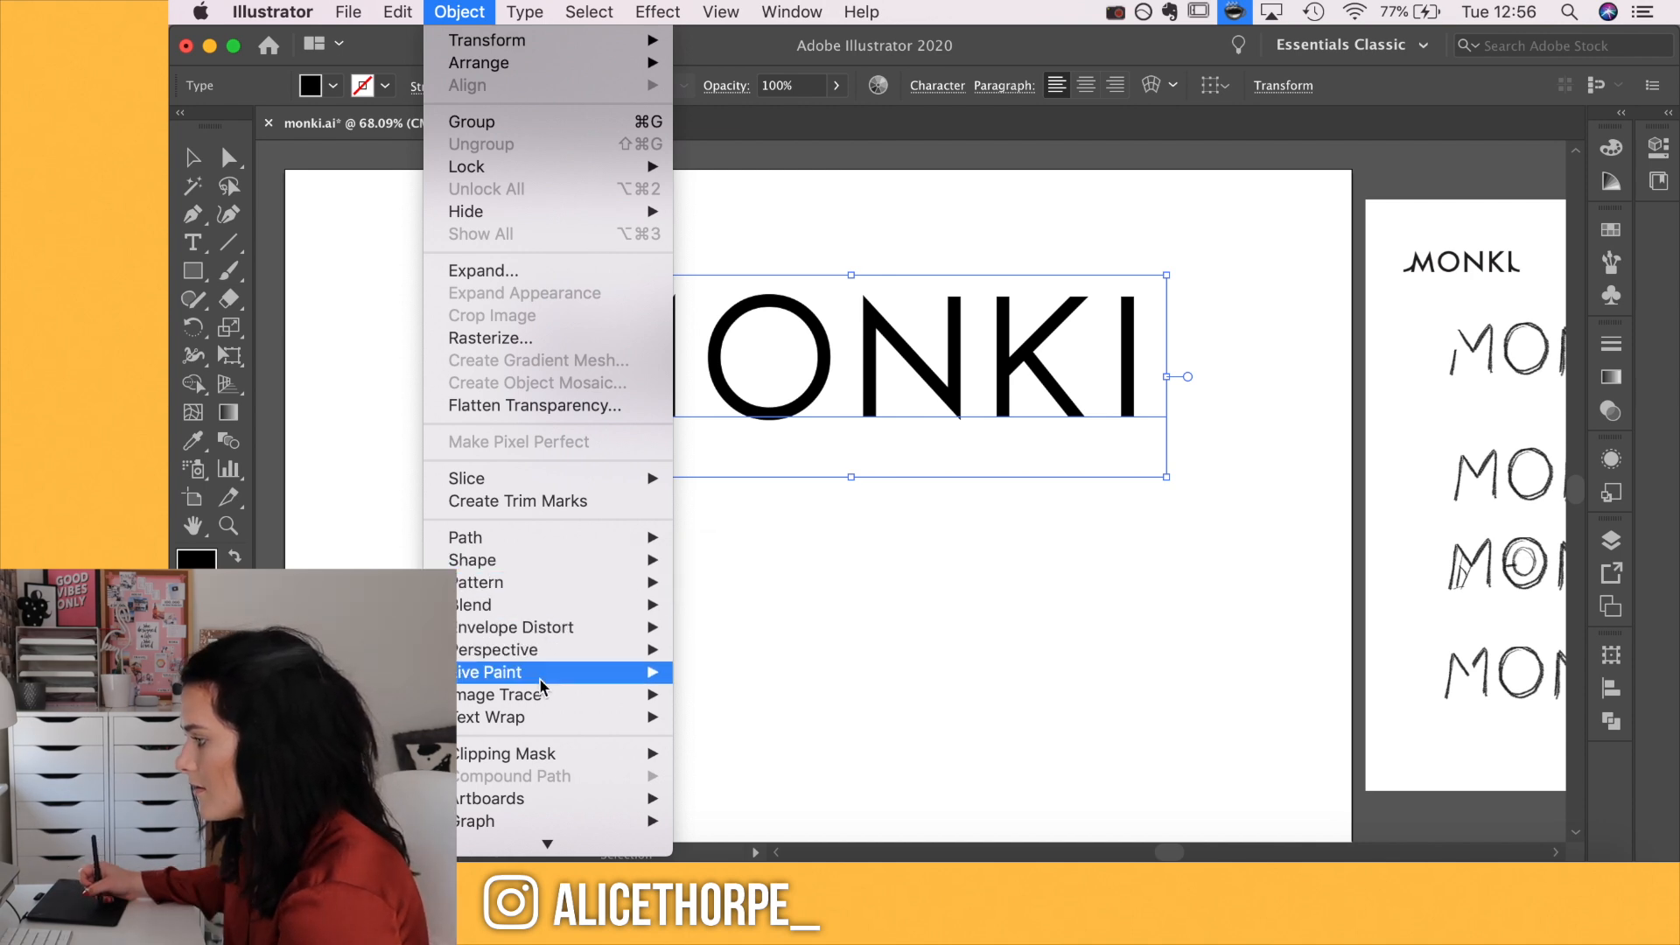
mouse_move(548, 718)
mouse_move(535, 7)
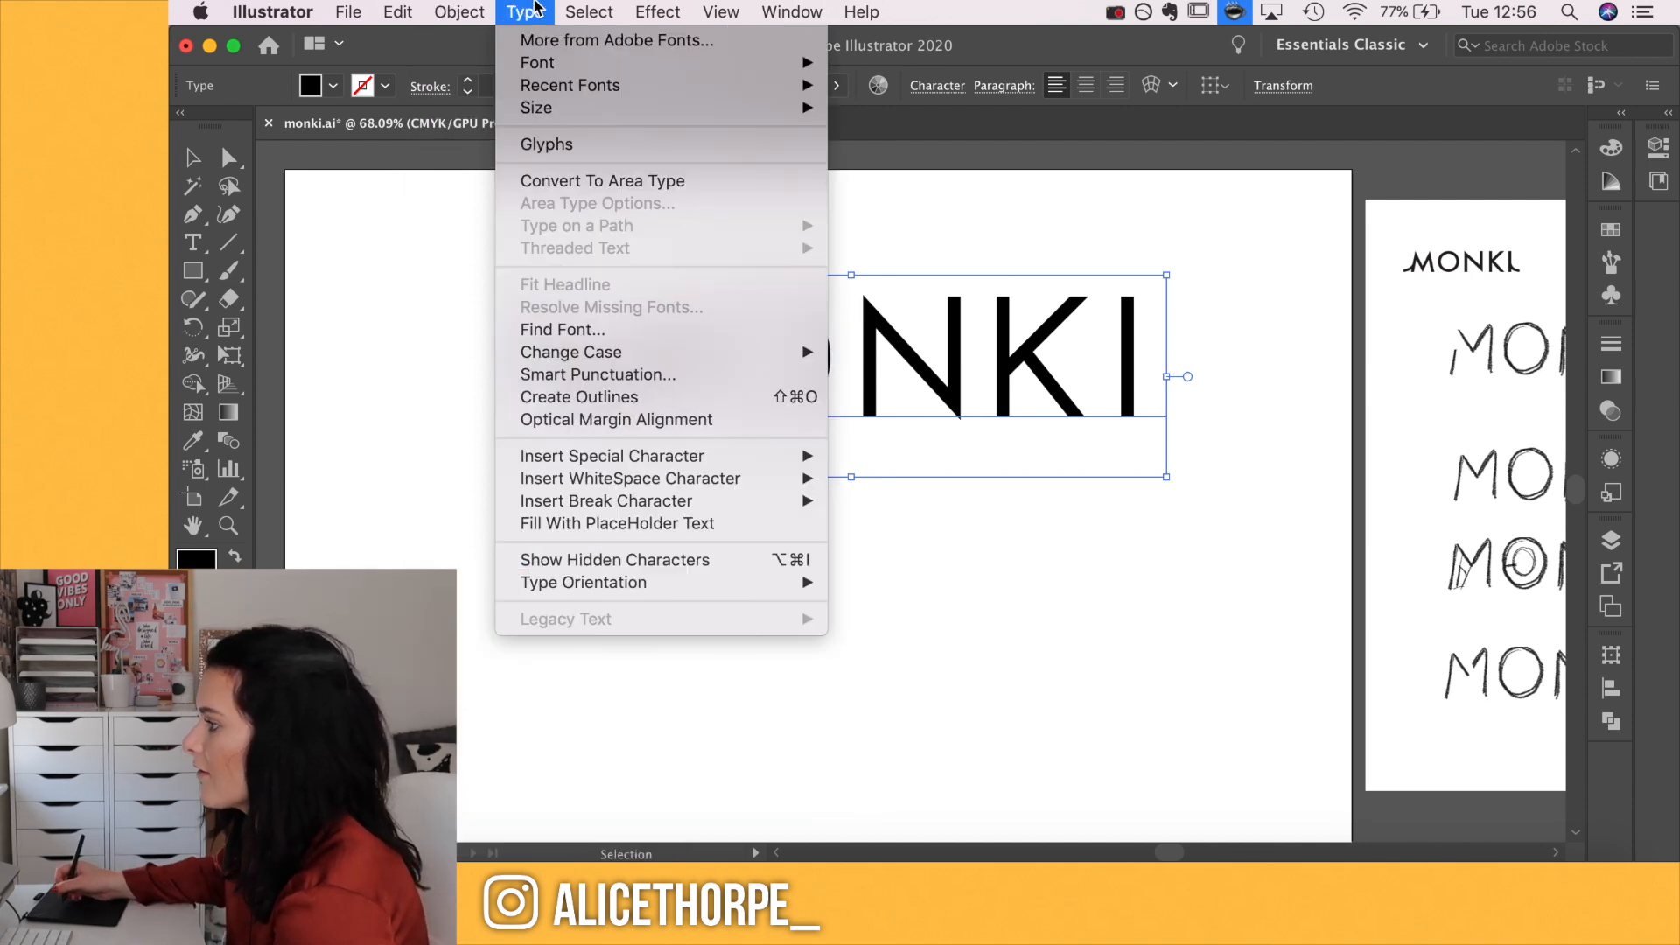
click(665, 396)
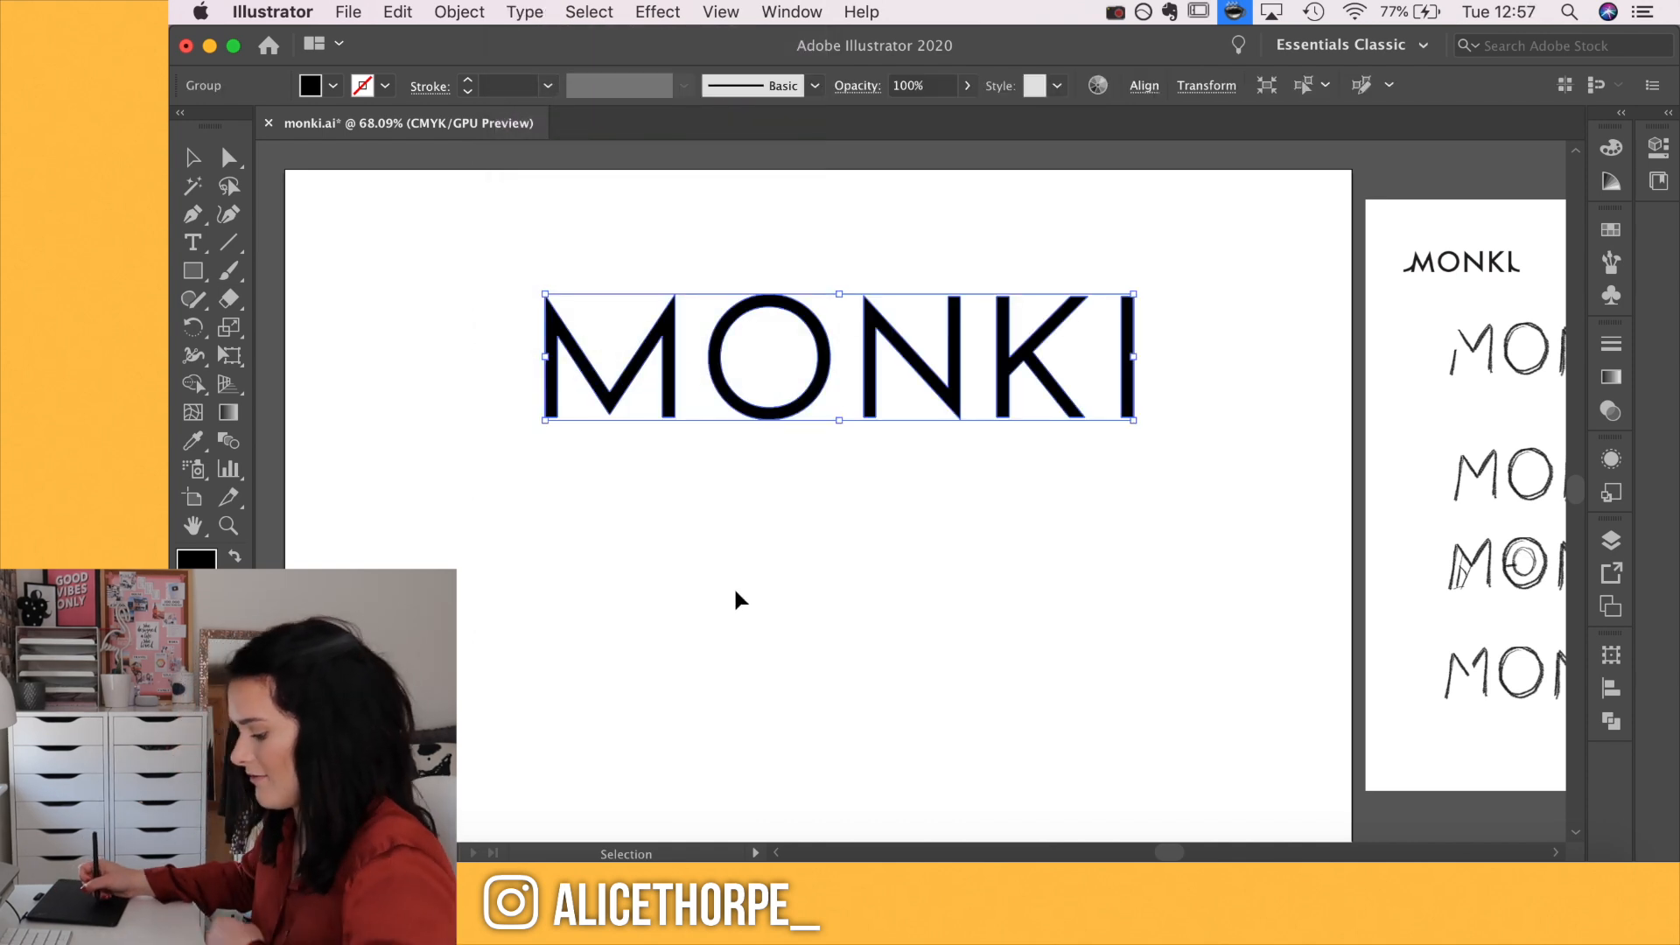
scroll(720, 501, up, 5)
drag(646, 463, 705, 604)
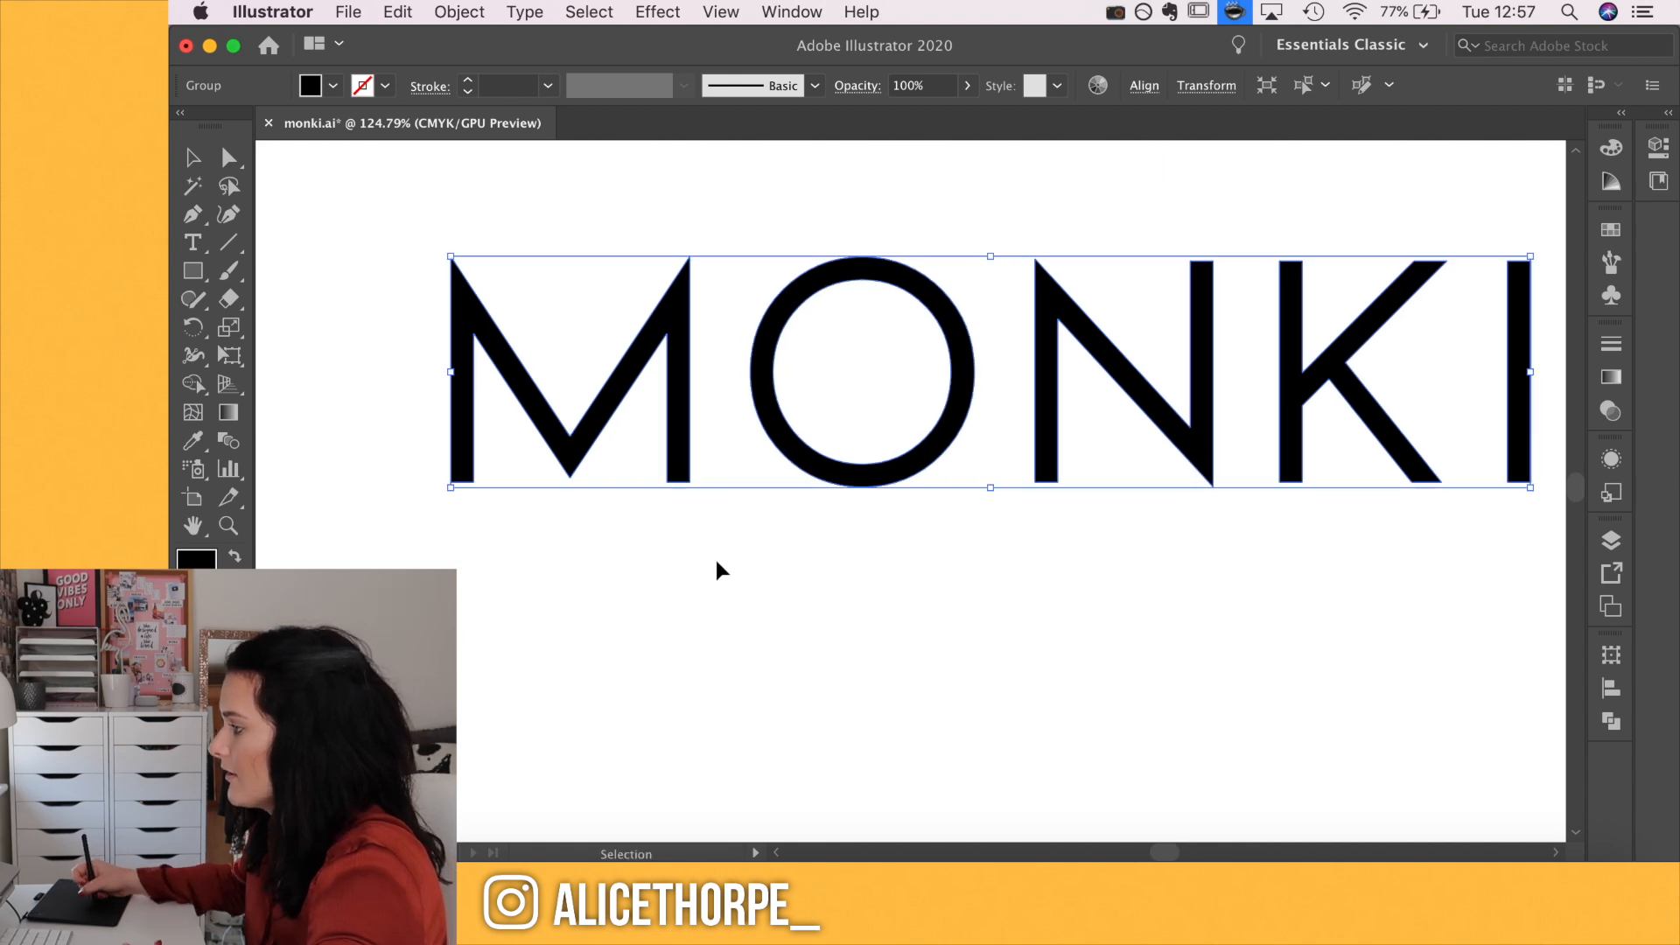
Place the download.png reference logo from the Finder below the MONKI lettering on the artboard and enlarge it
click(715, 511)
scroll(691, 424, down, 6)
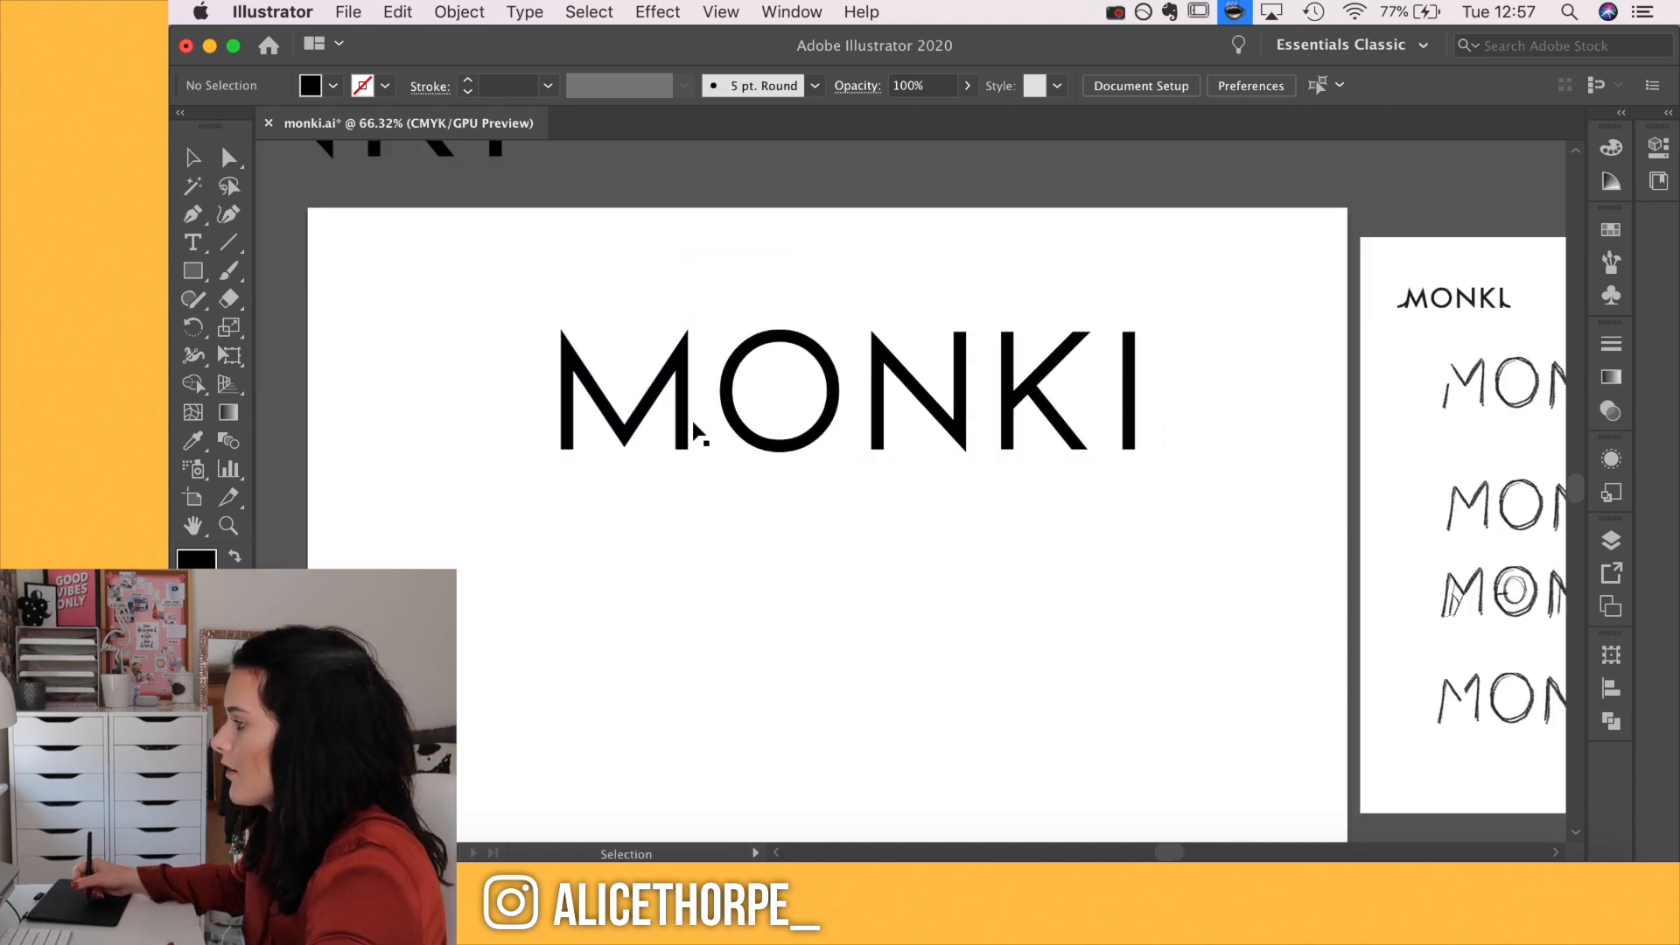
scroll(910, 372, up, 3)
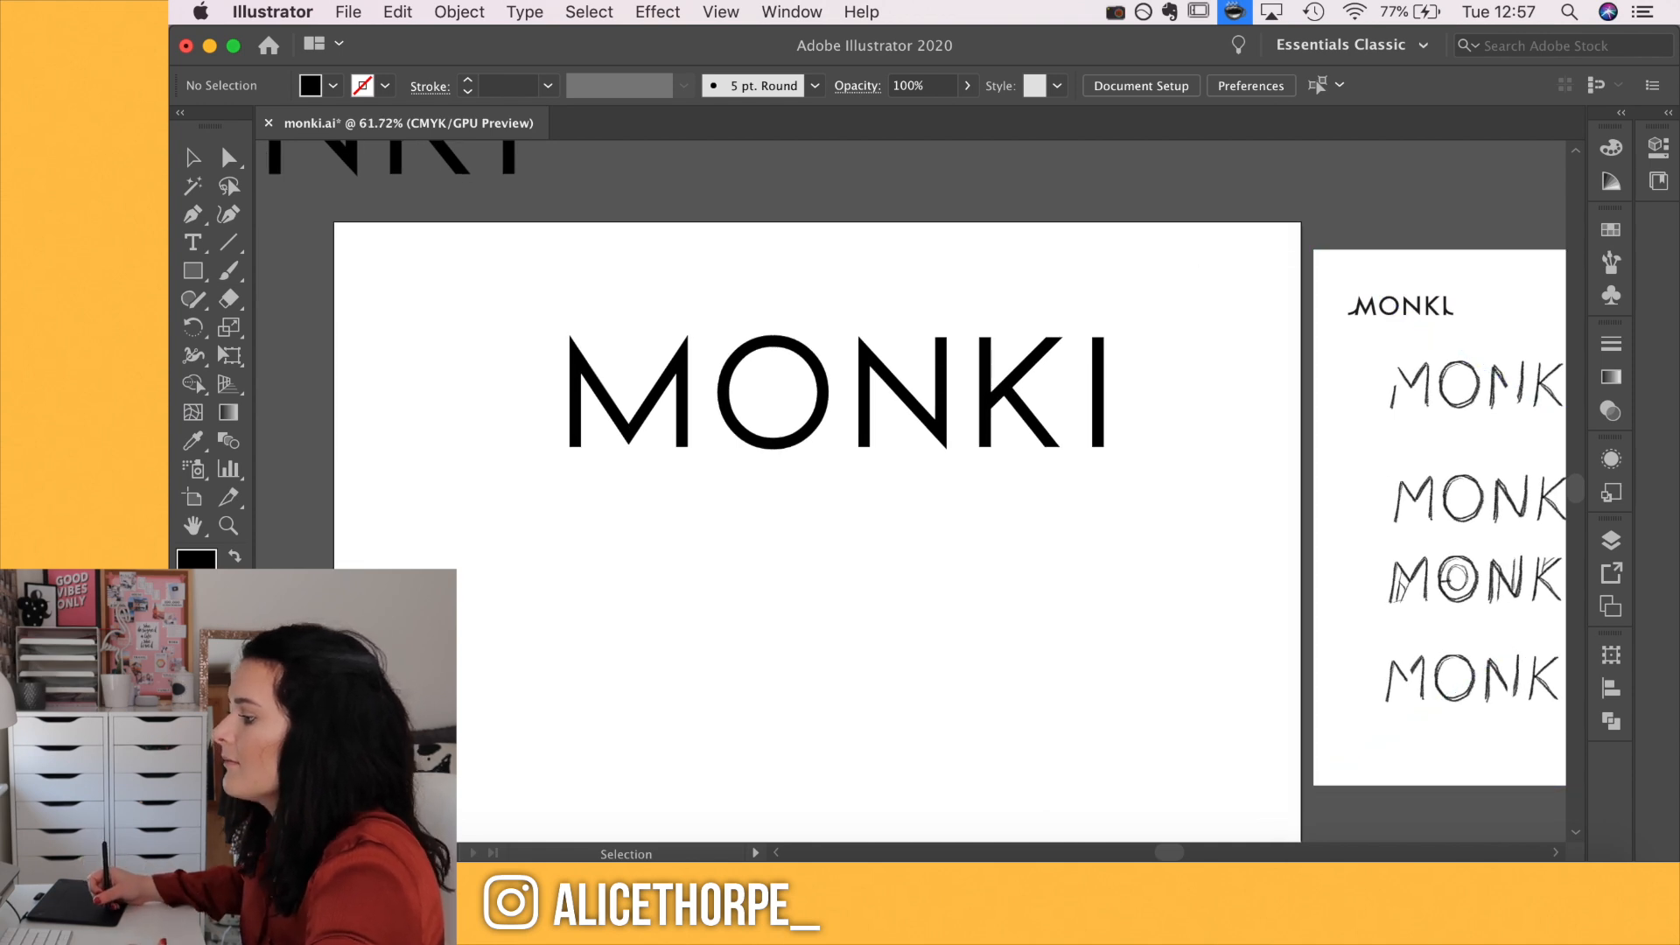
key(super+Tab)
click(963, 165)
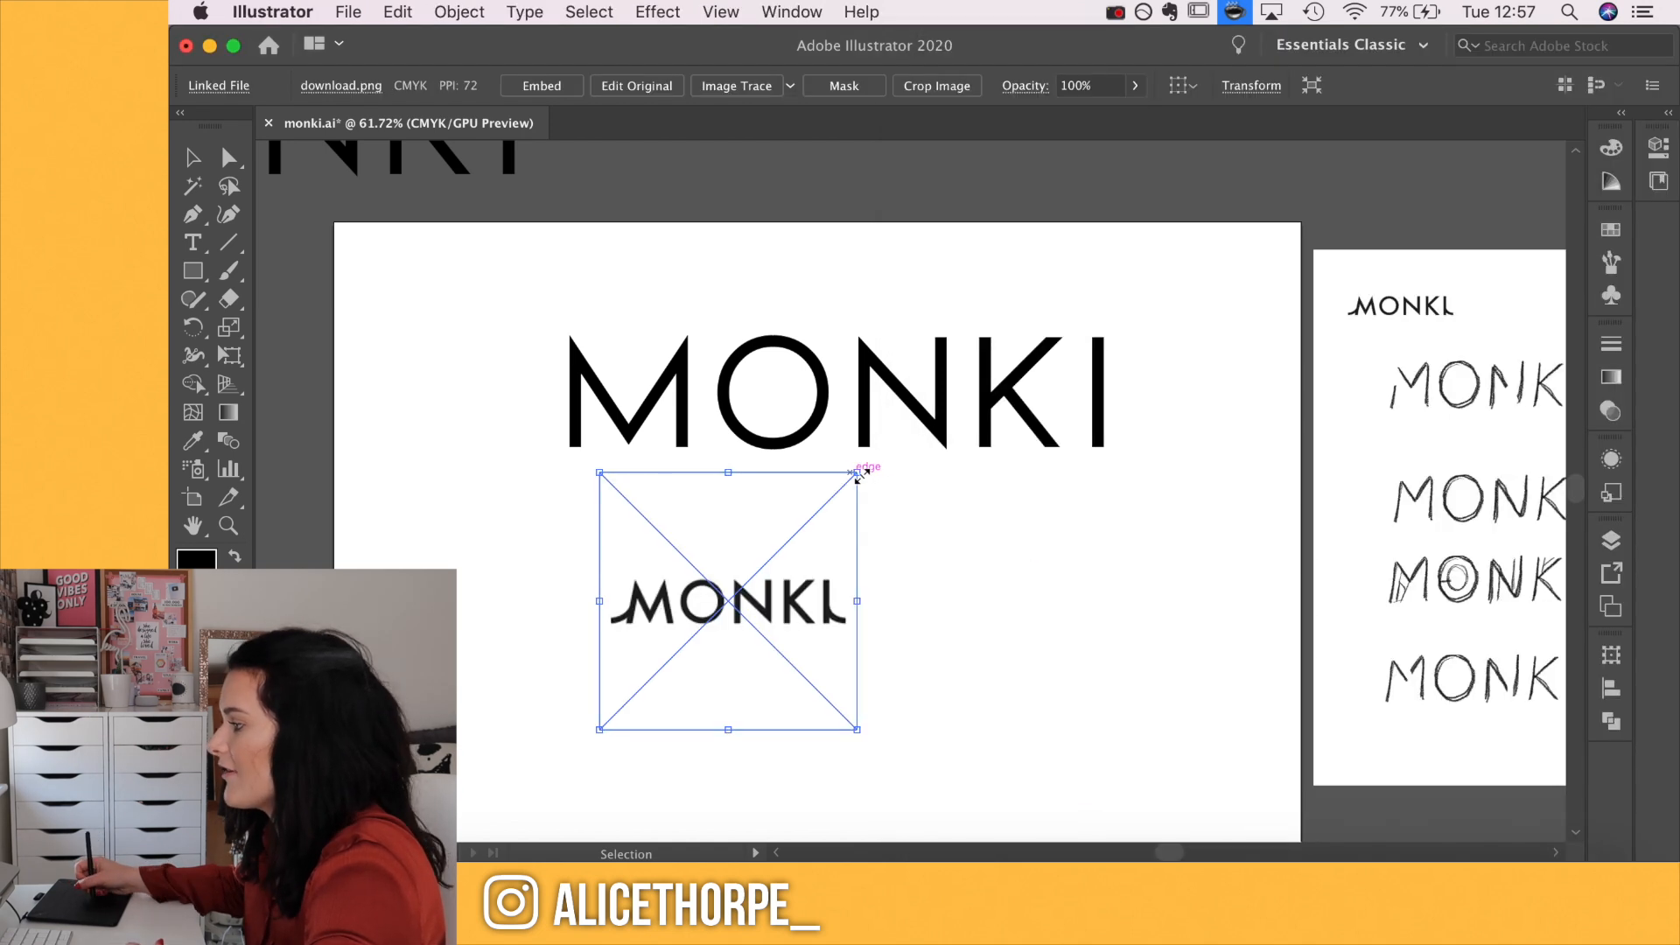
drag(870, 469, 1043, 356)
click(578, 367)
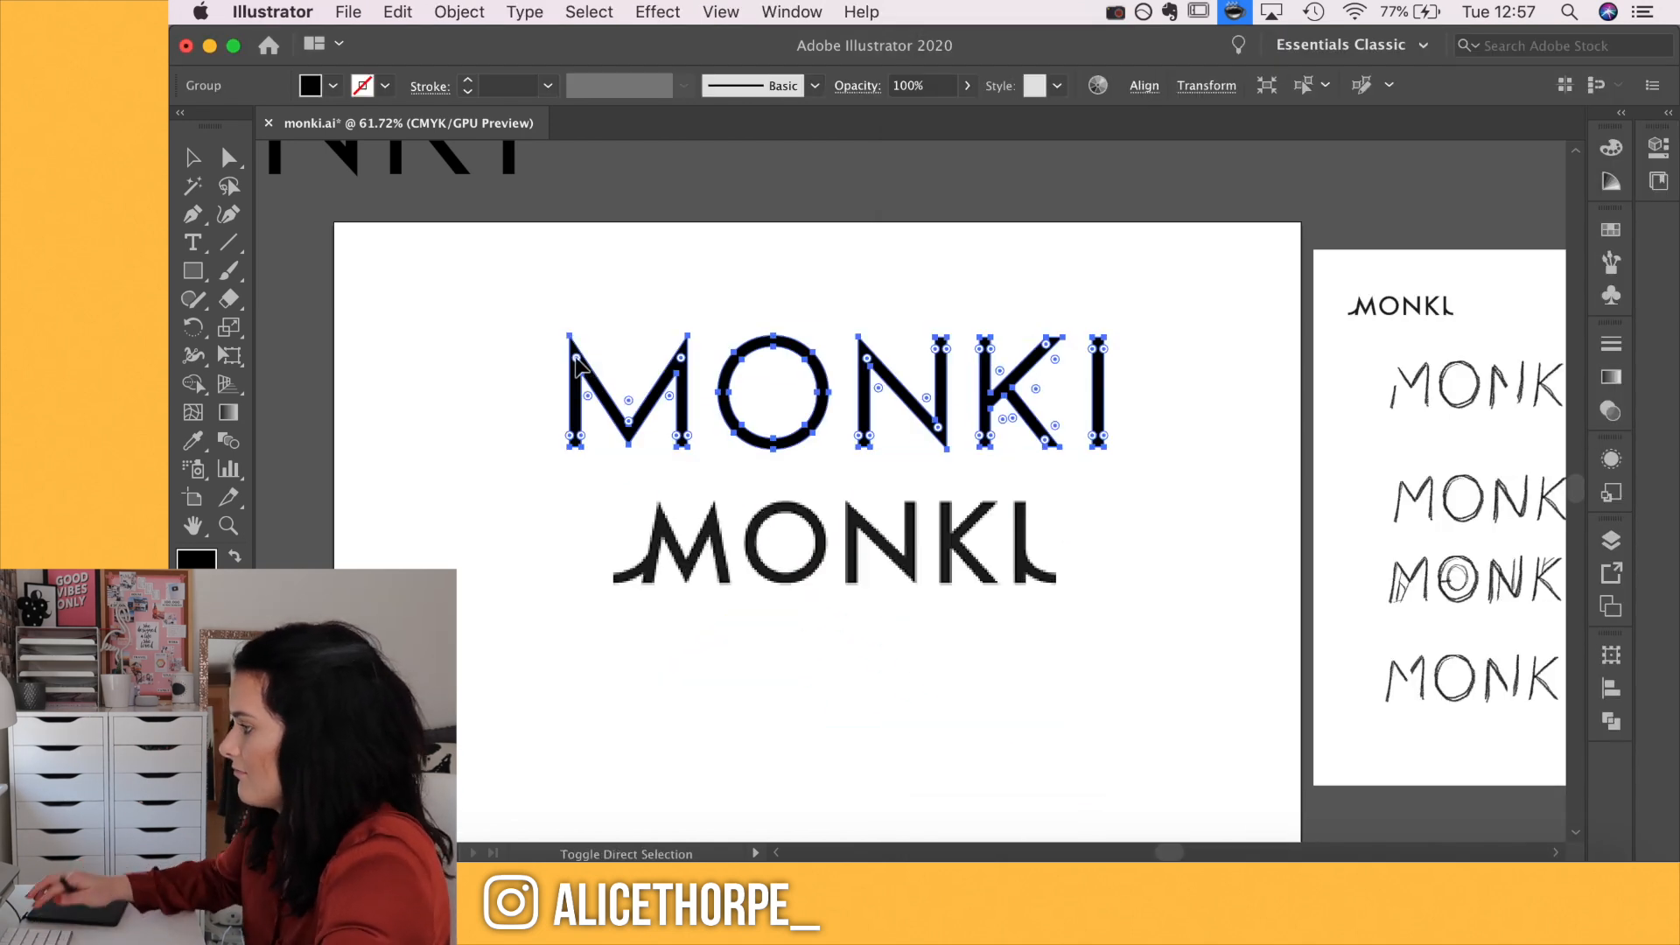
click(484, 660)
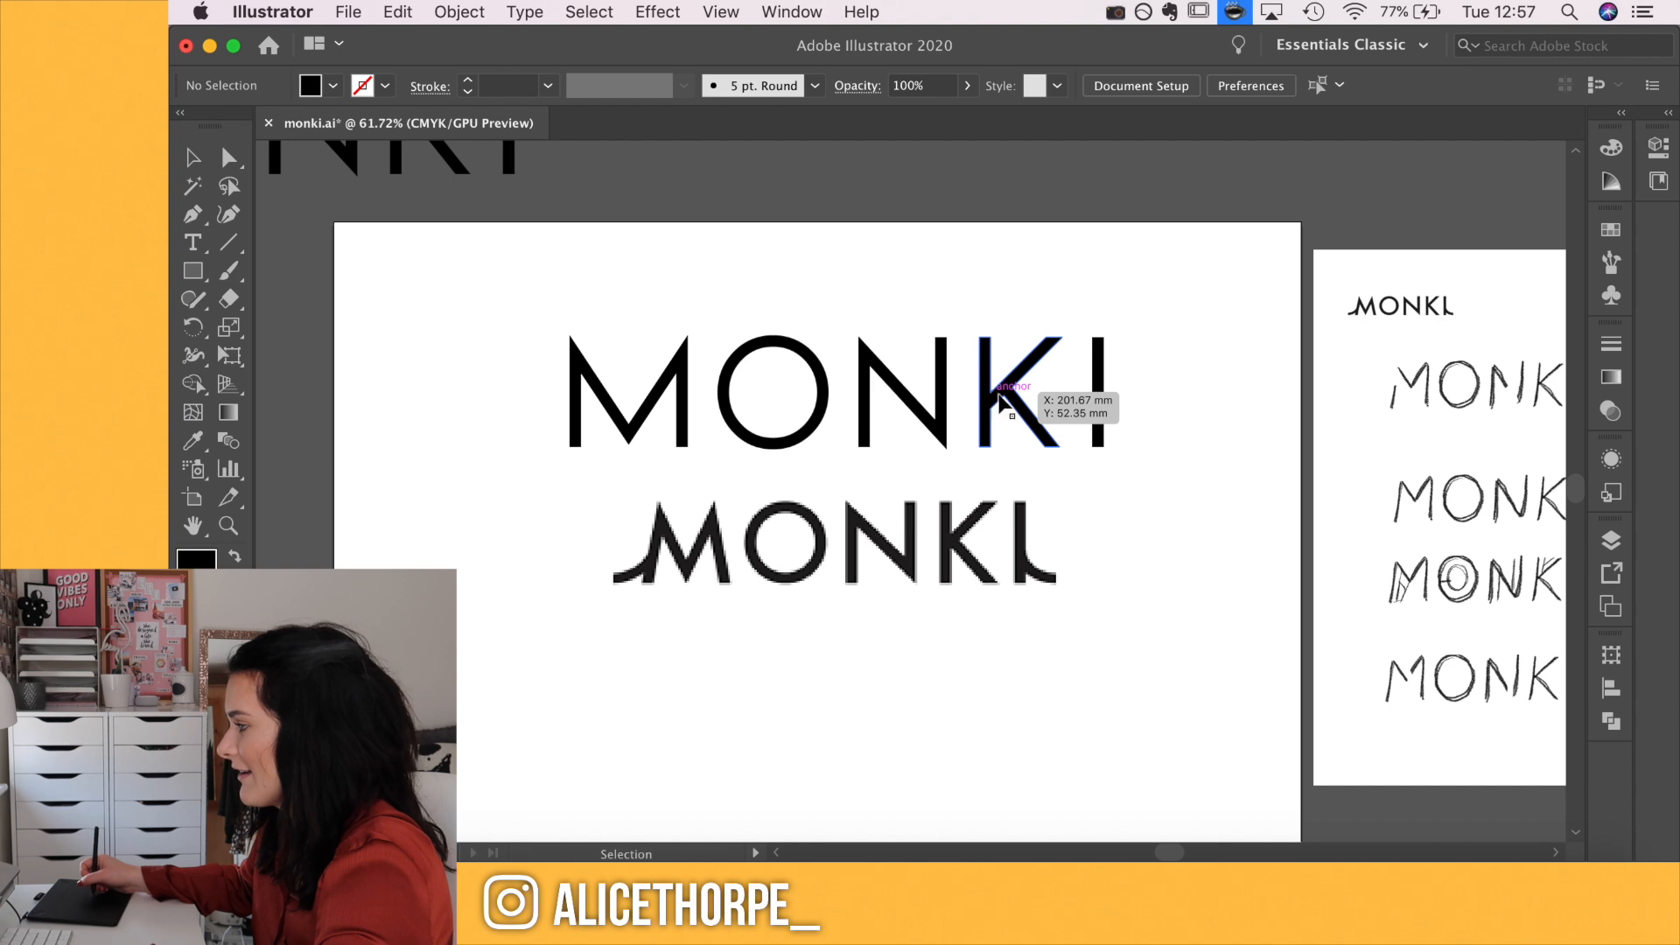
Delete the placed download.png reference logo below the MONKI lettering
scroll(716, 440, up, 3)
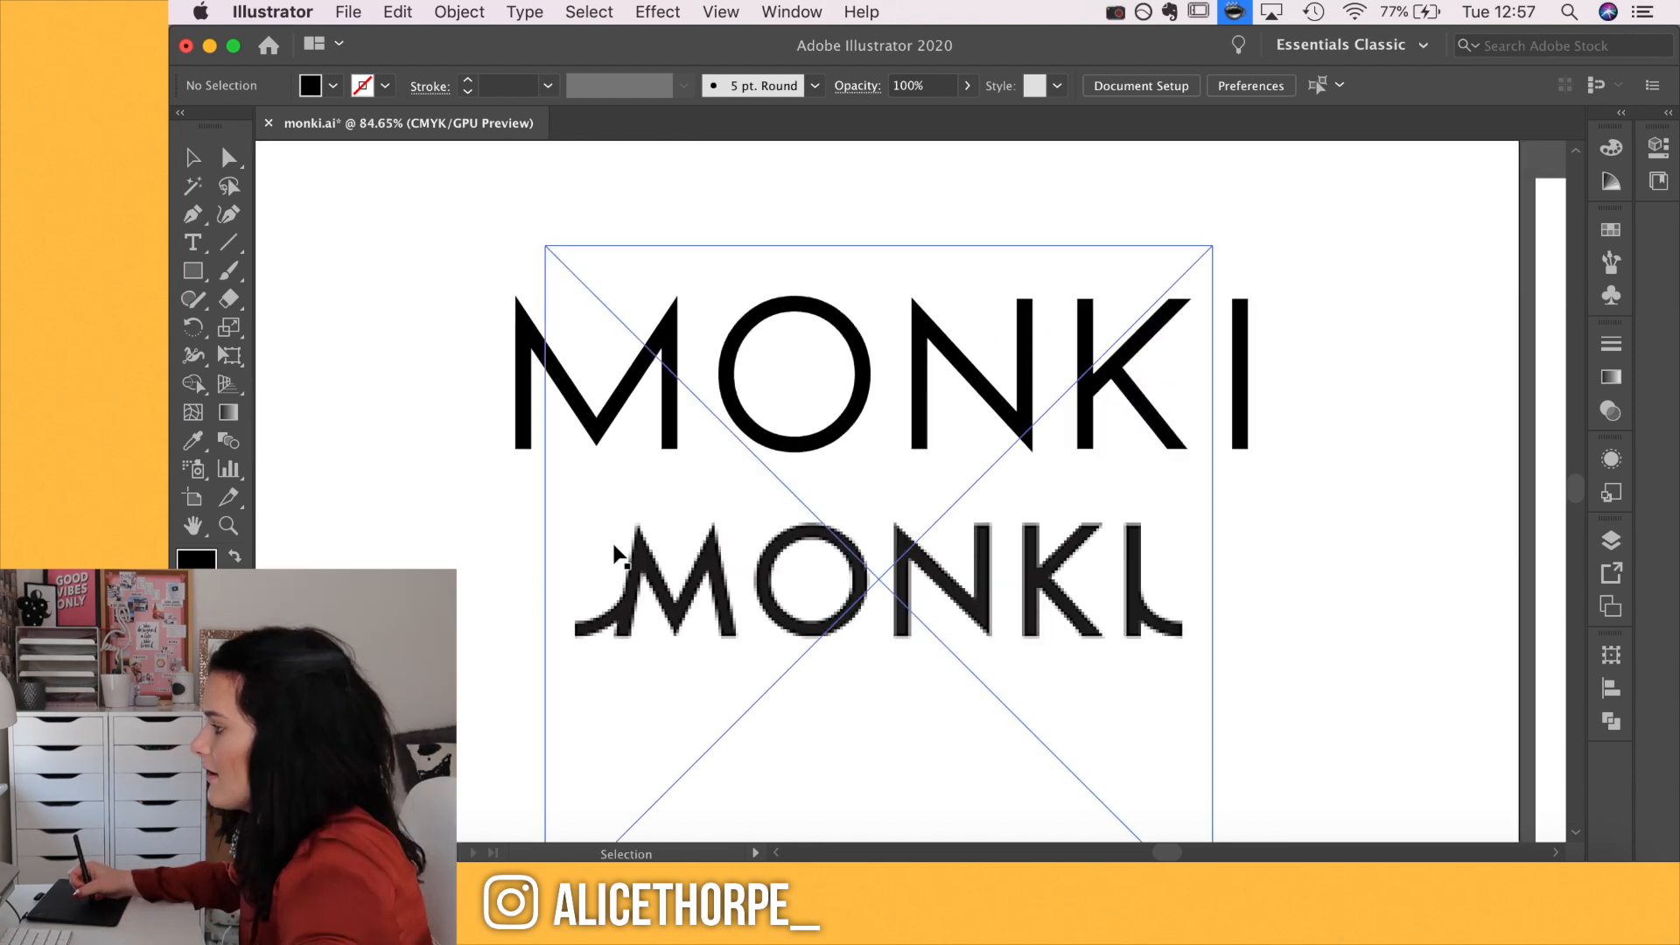
click(609, 535)
key(Delete)
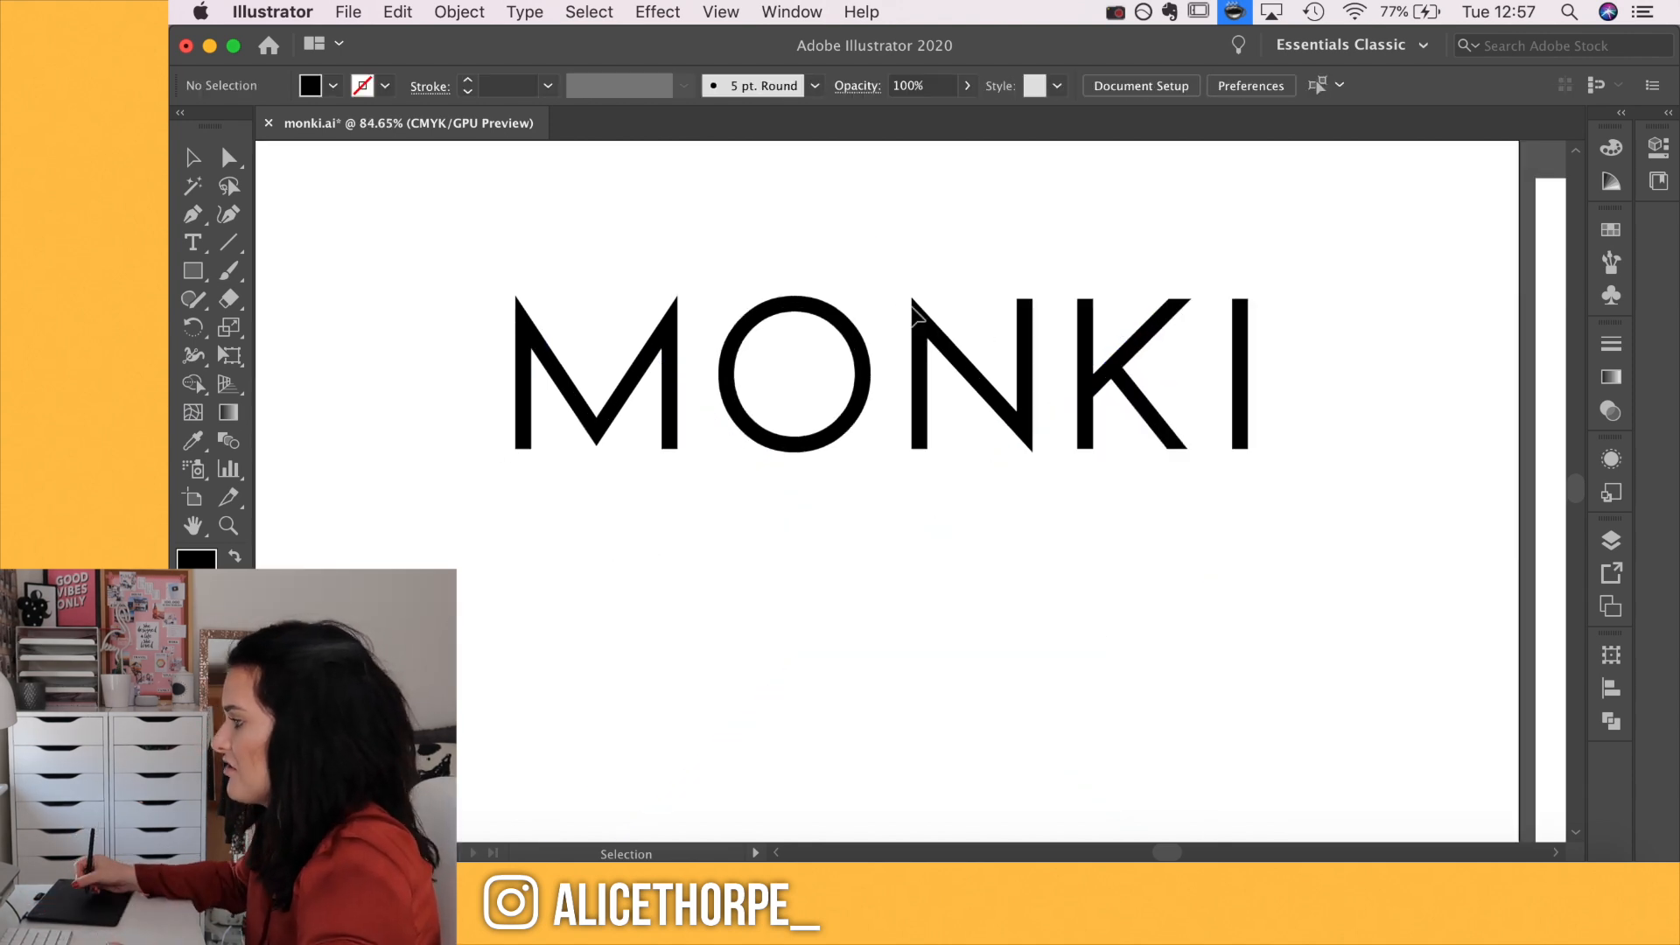
Start a Pen path along the lower edge of the M's left diagonal, aligning its outer anchor point with that edge
scroll(613, 434, down, 3)
scroll(956, 353, up, 1)
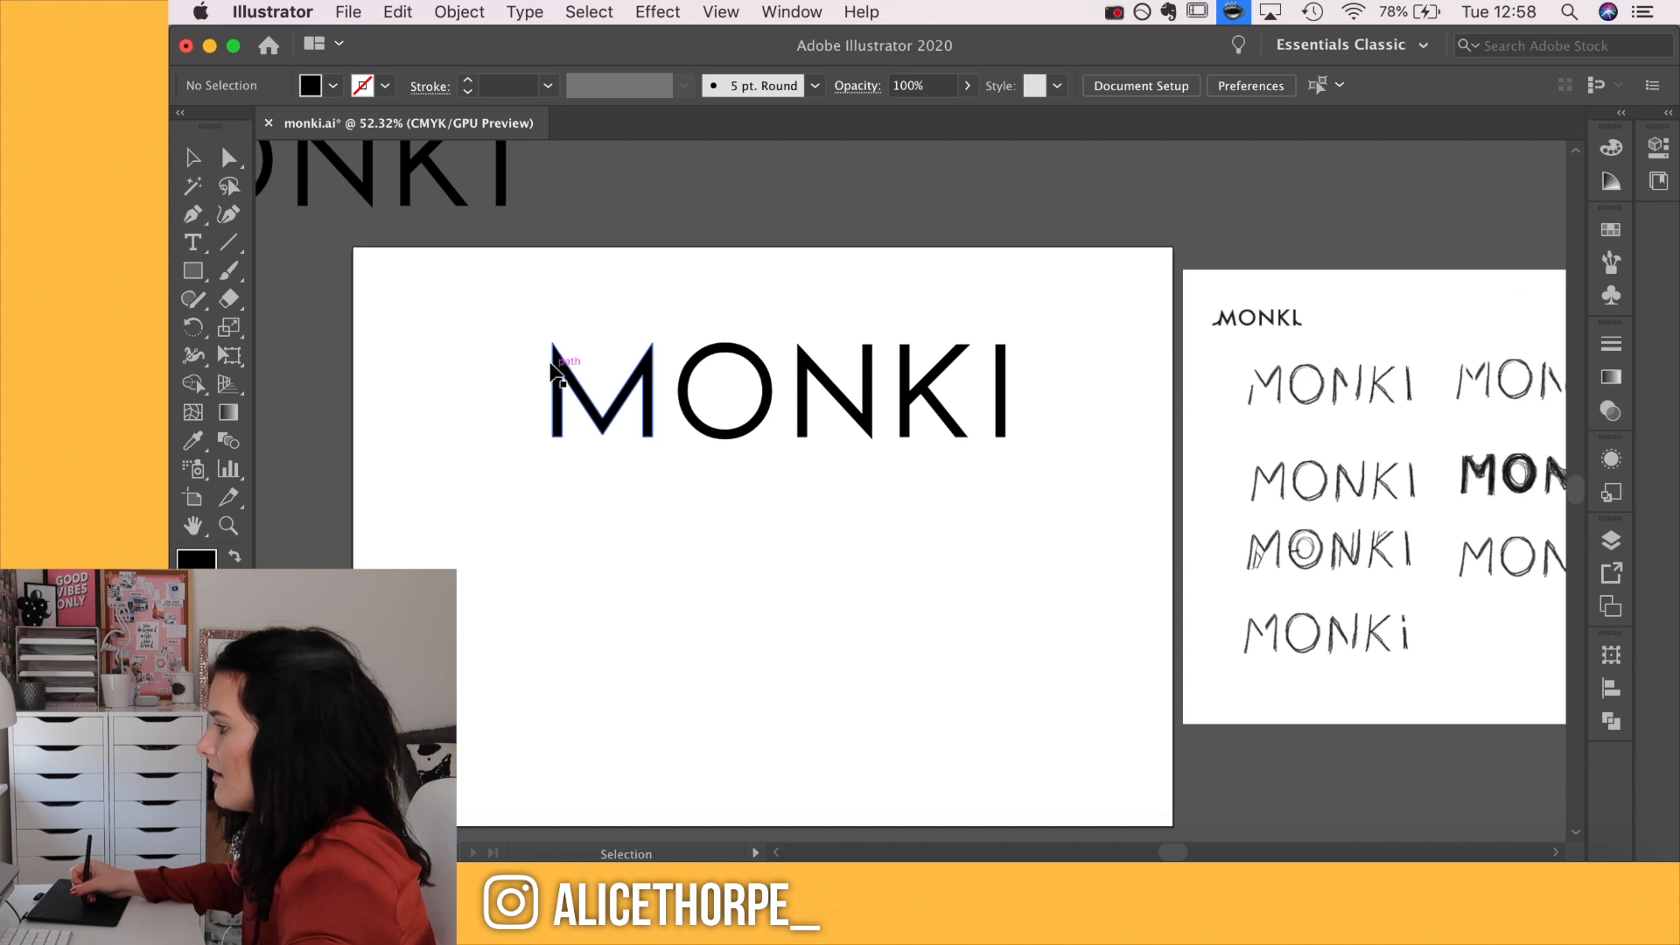
scroll(591, 378, up, 1)
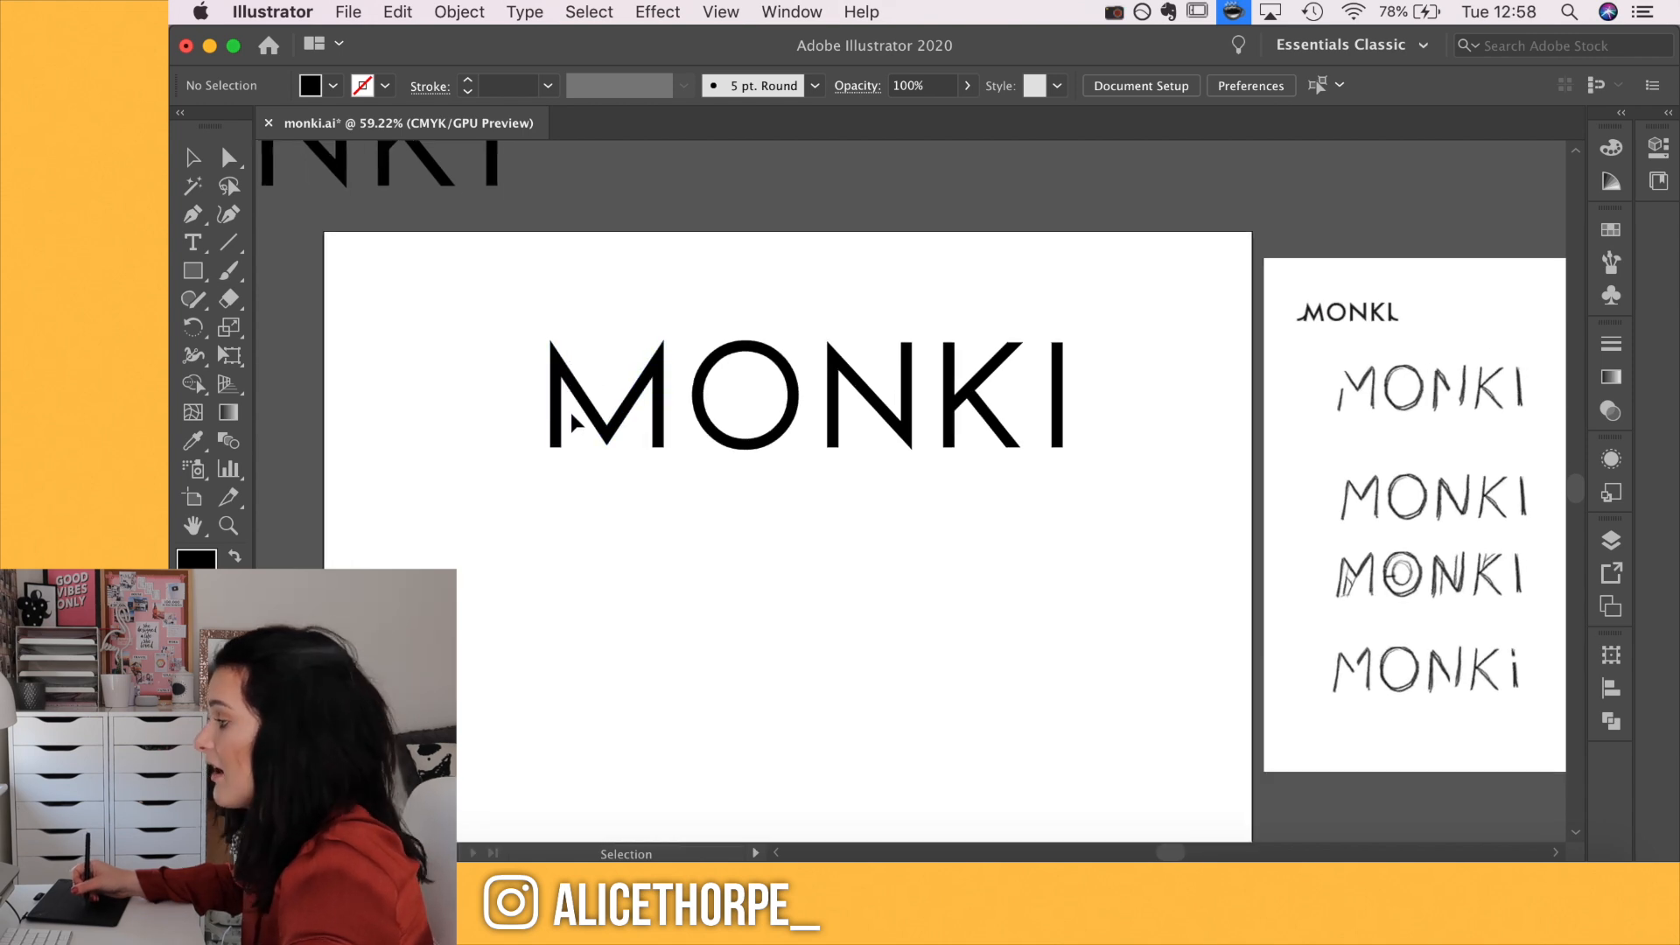
scroll(574, 422, up, 3)
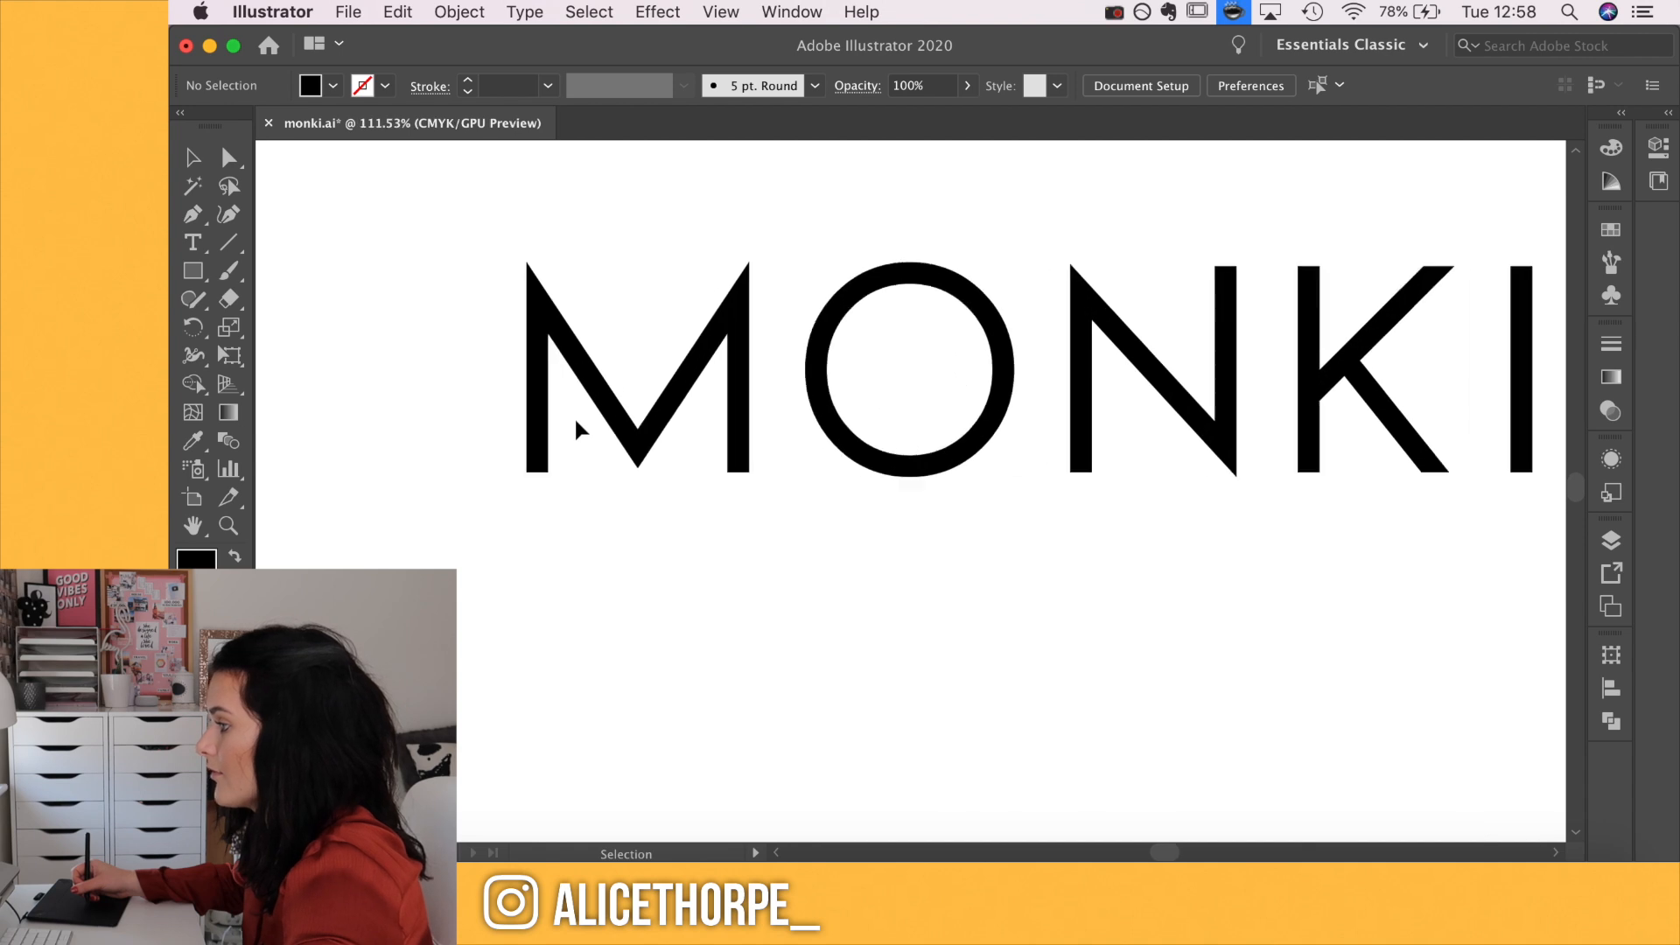
click(534, 399)
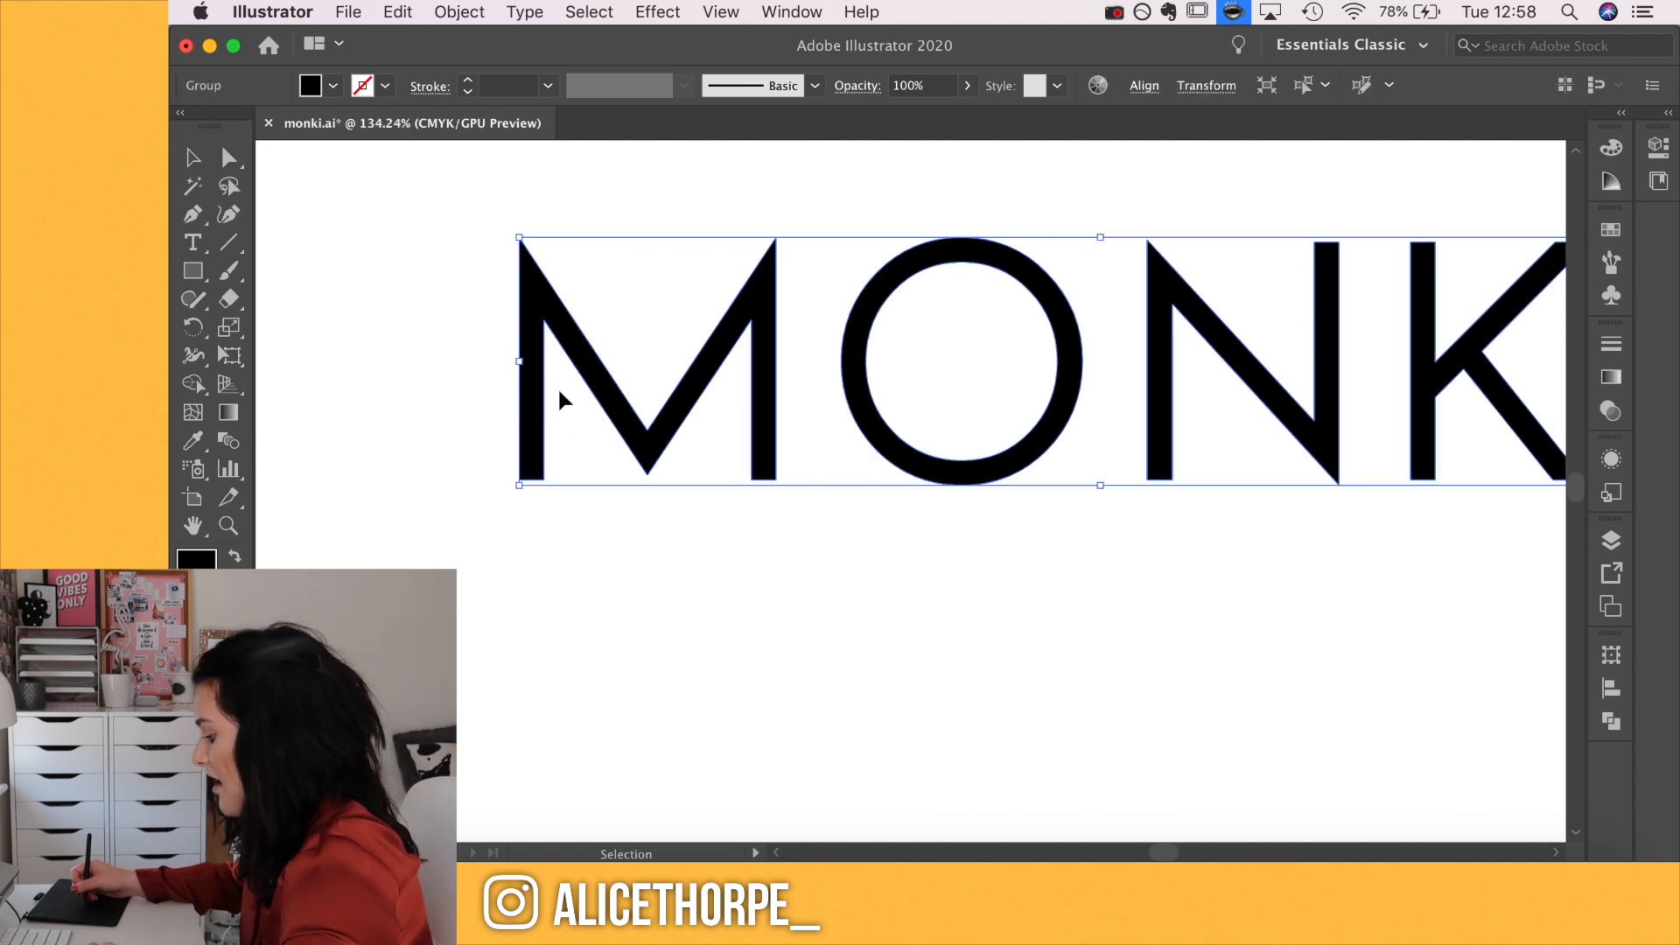
key(p)
scroll(562, 367, up, 3)
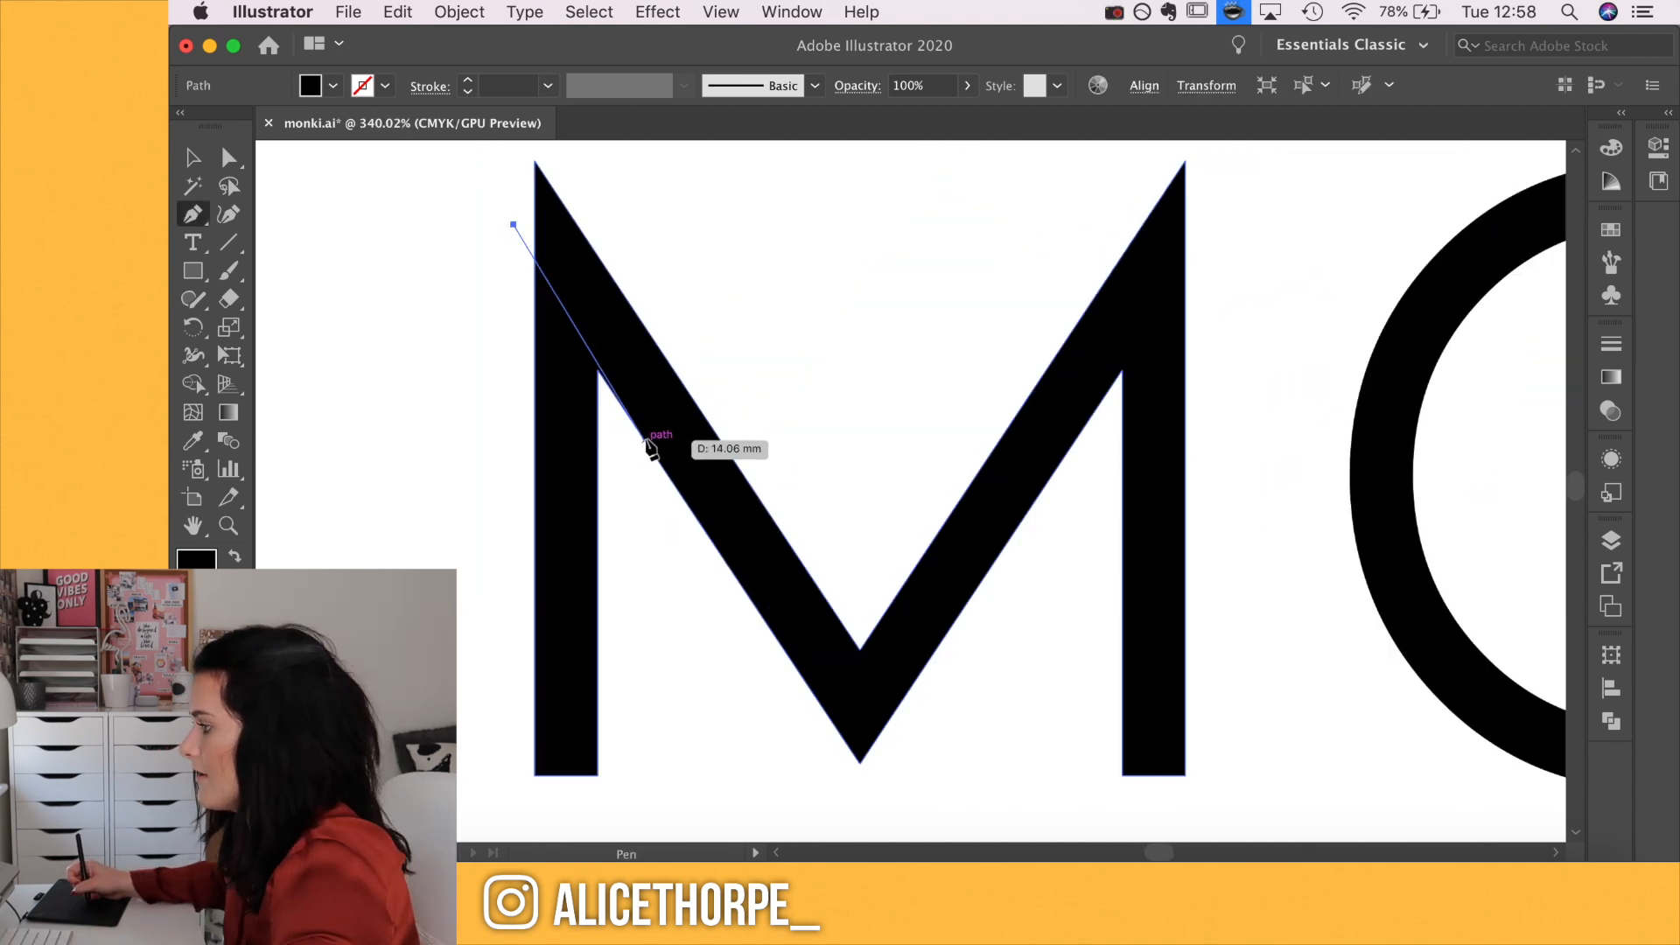
click(645, 440)
key(a)
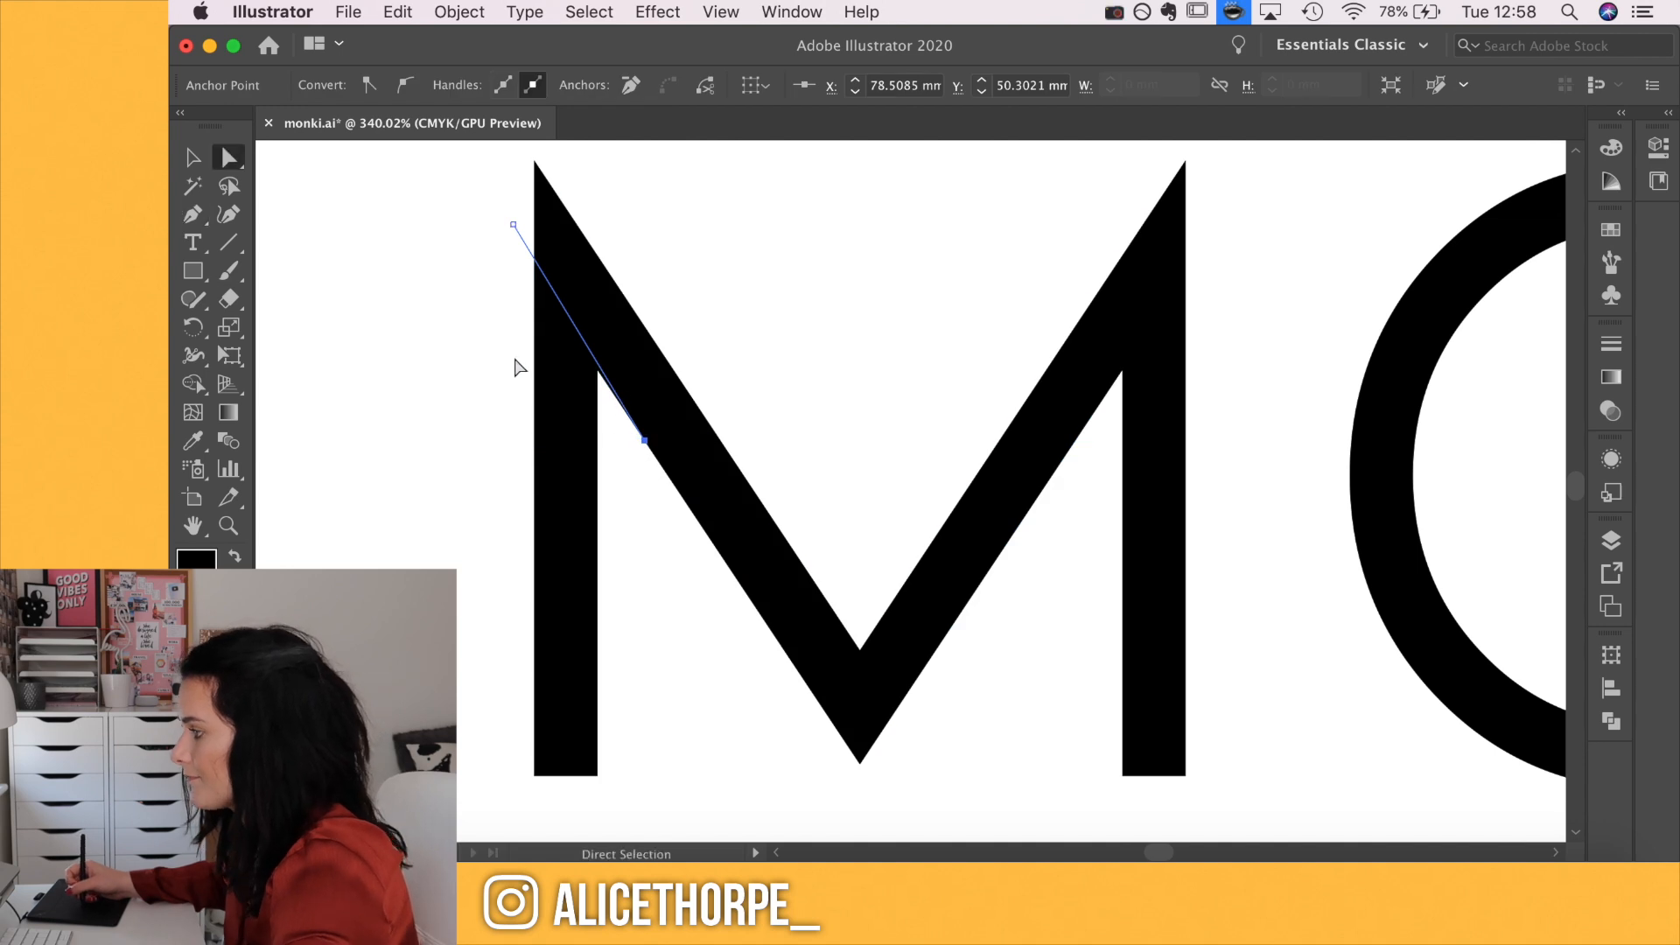
scroll(505, 265, up, 2)
mouse_move(516, 189)
mouse_down()
mouse_move(496, 197)
mouse_move(495, 176)
mouse_up()
Close the path as a four-sided shape across the M's left stem and fill it white to cut a diagonal gap
key(p)
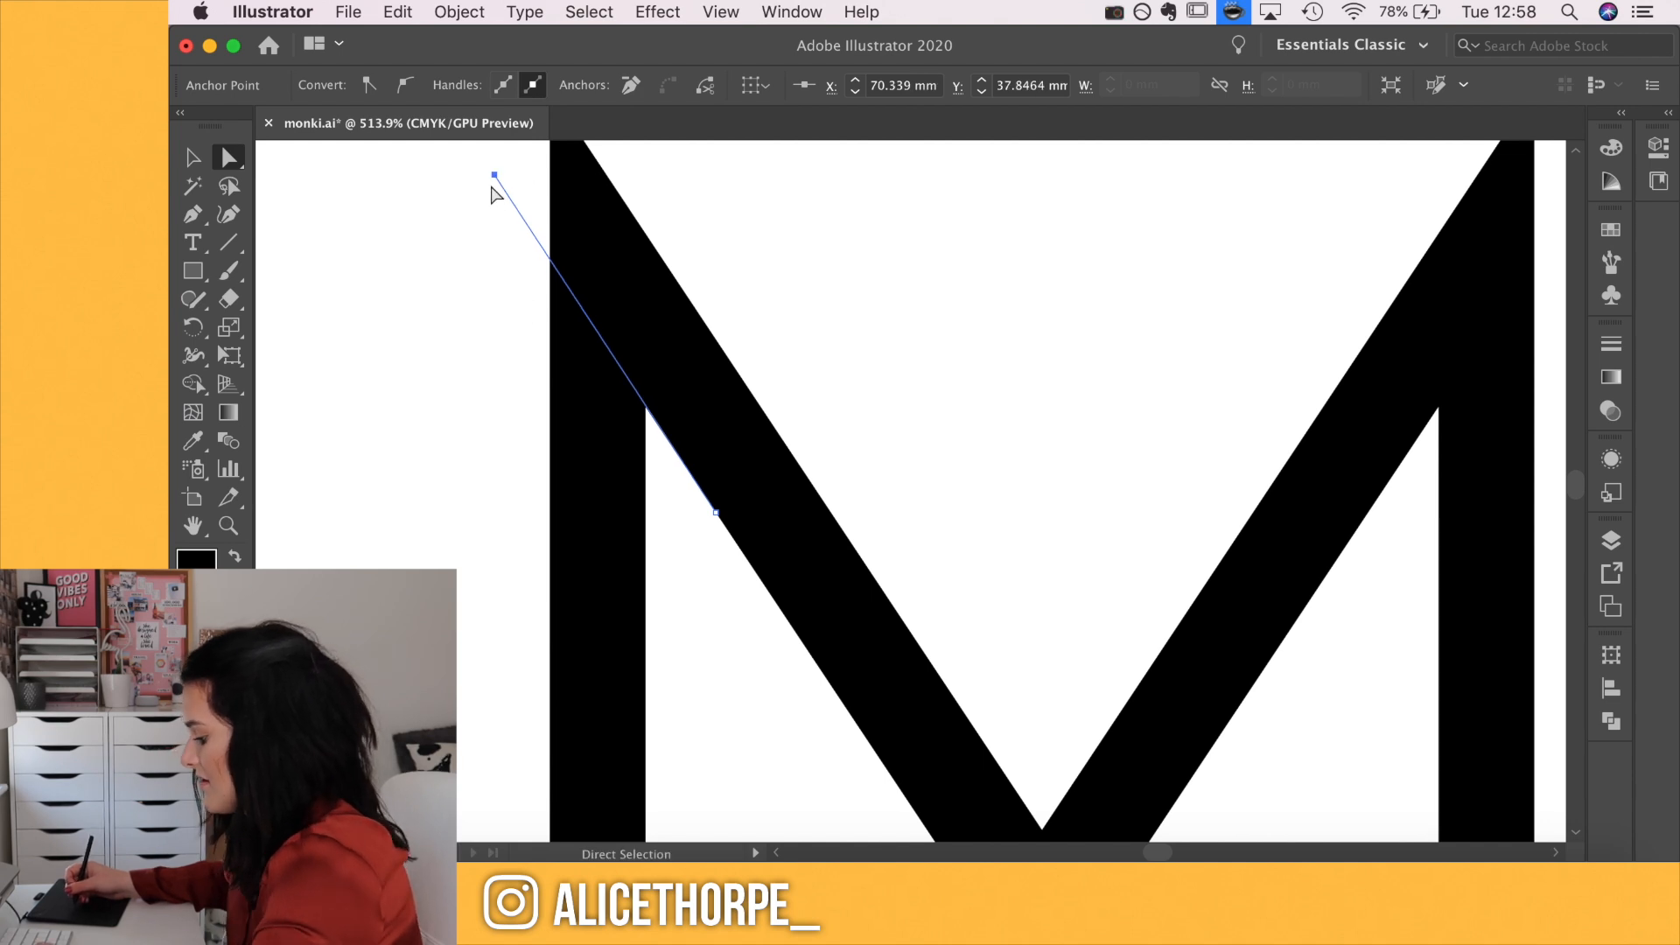
click(495, 176)
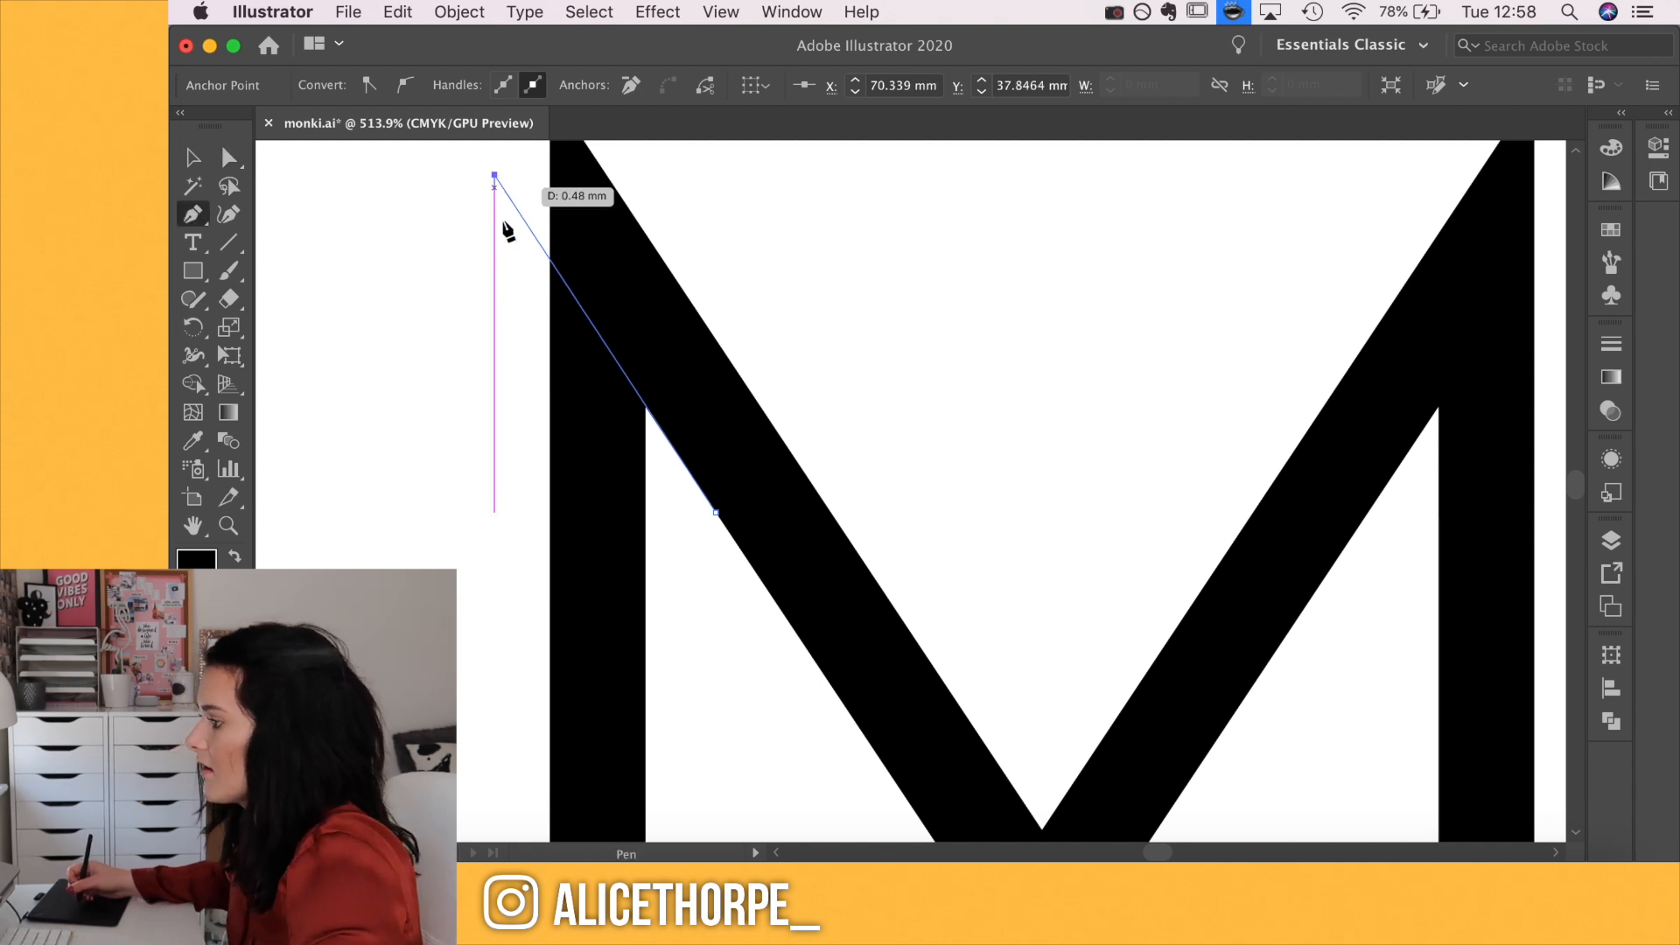
click(483, 343)
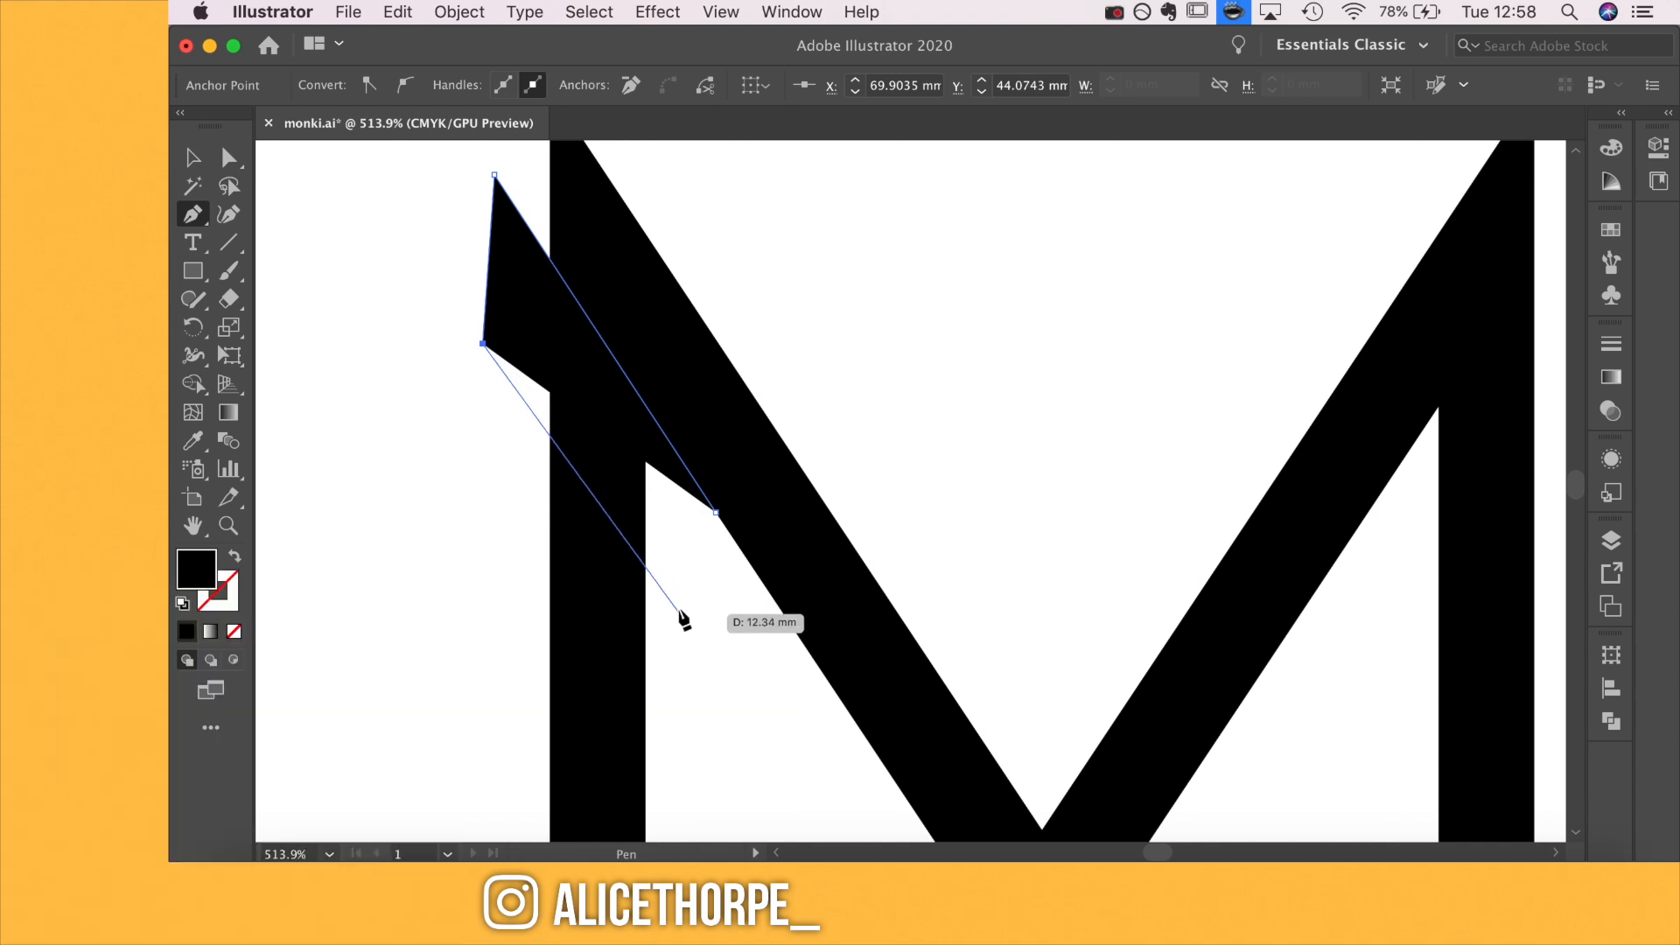
click(673, 651)
click(716, 512)
click(926, 224)
key(v)
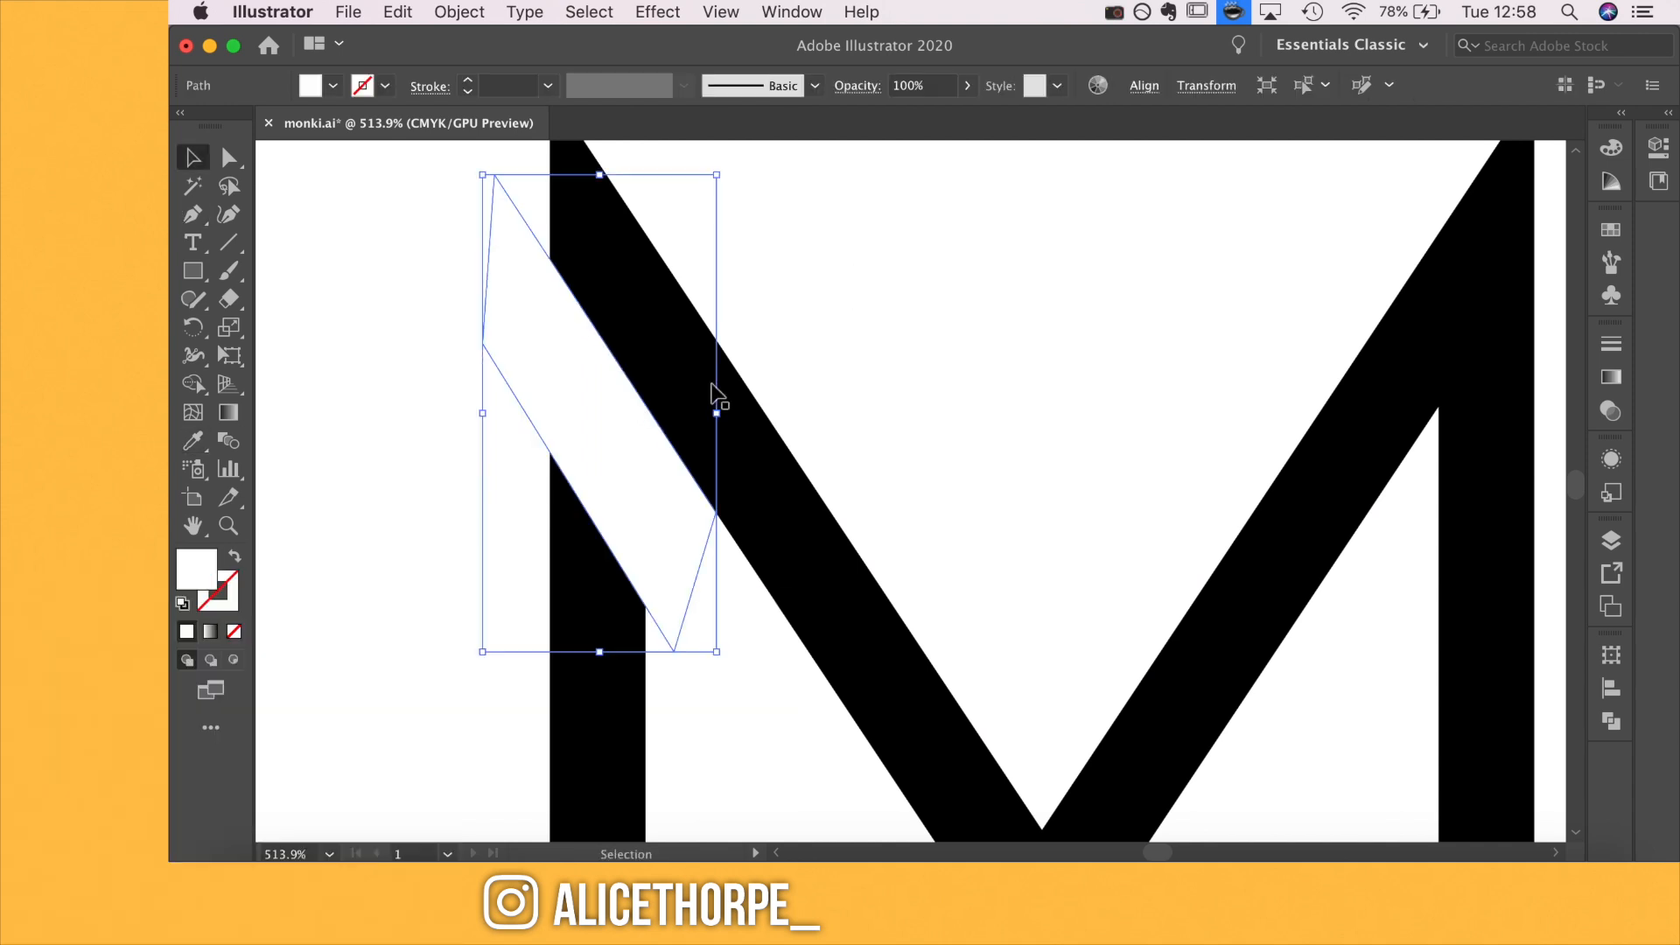
click(427, 504)
scroll(464, 497, down, 1)
scroll(465, 505, down, 10)
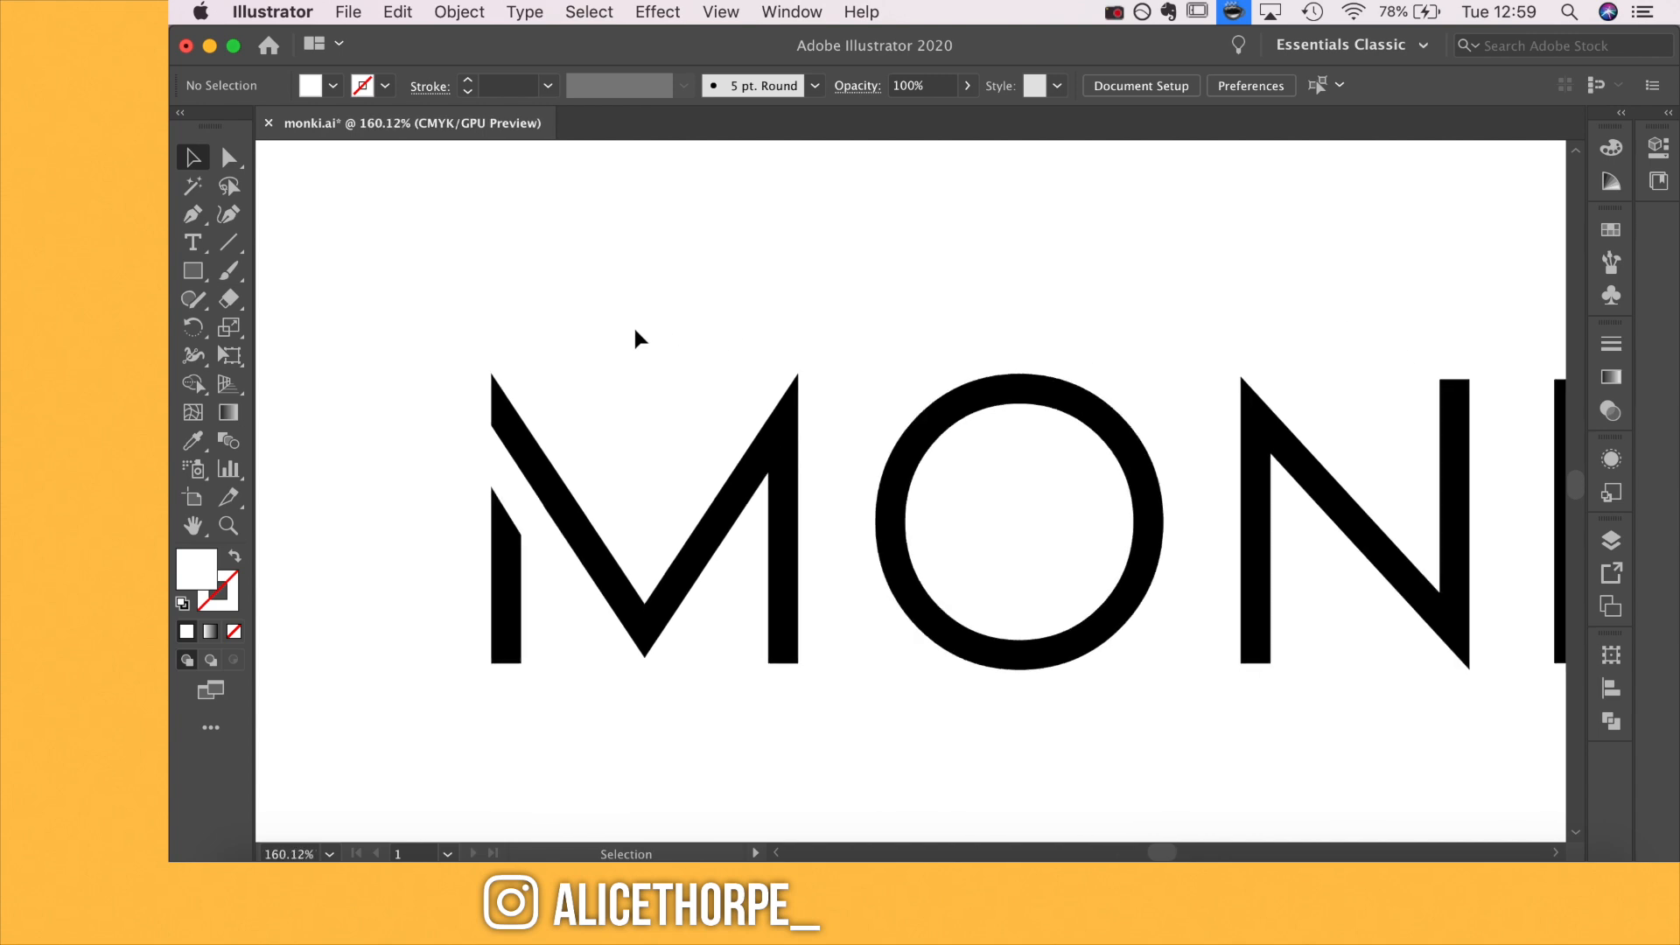
Draw a white rectangle as wide as the N's left stem and move it over the diagonal beside the right stem
scroll(871, 280, up, 2)
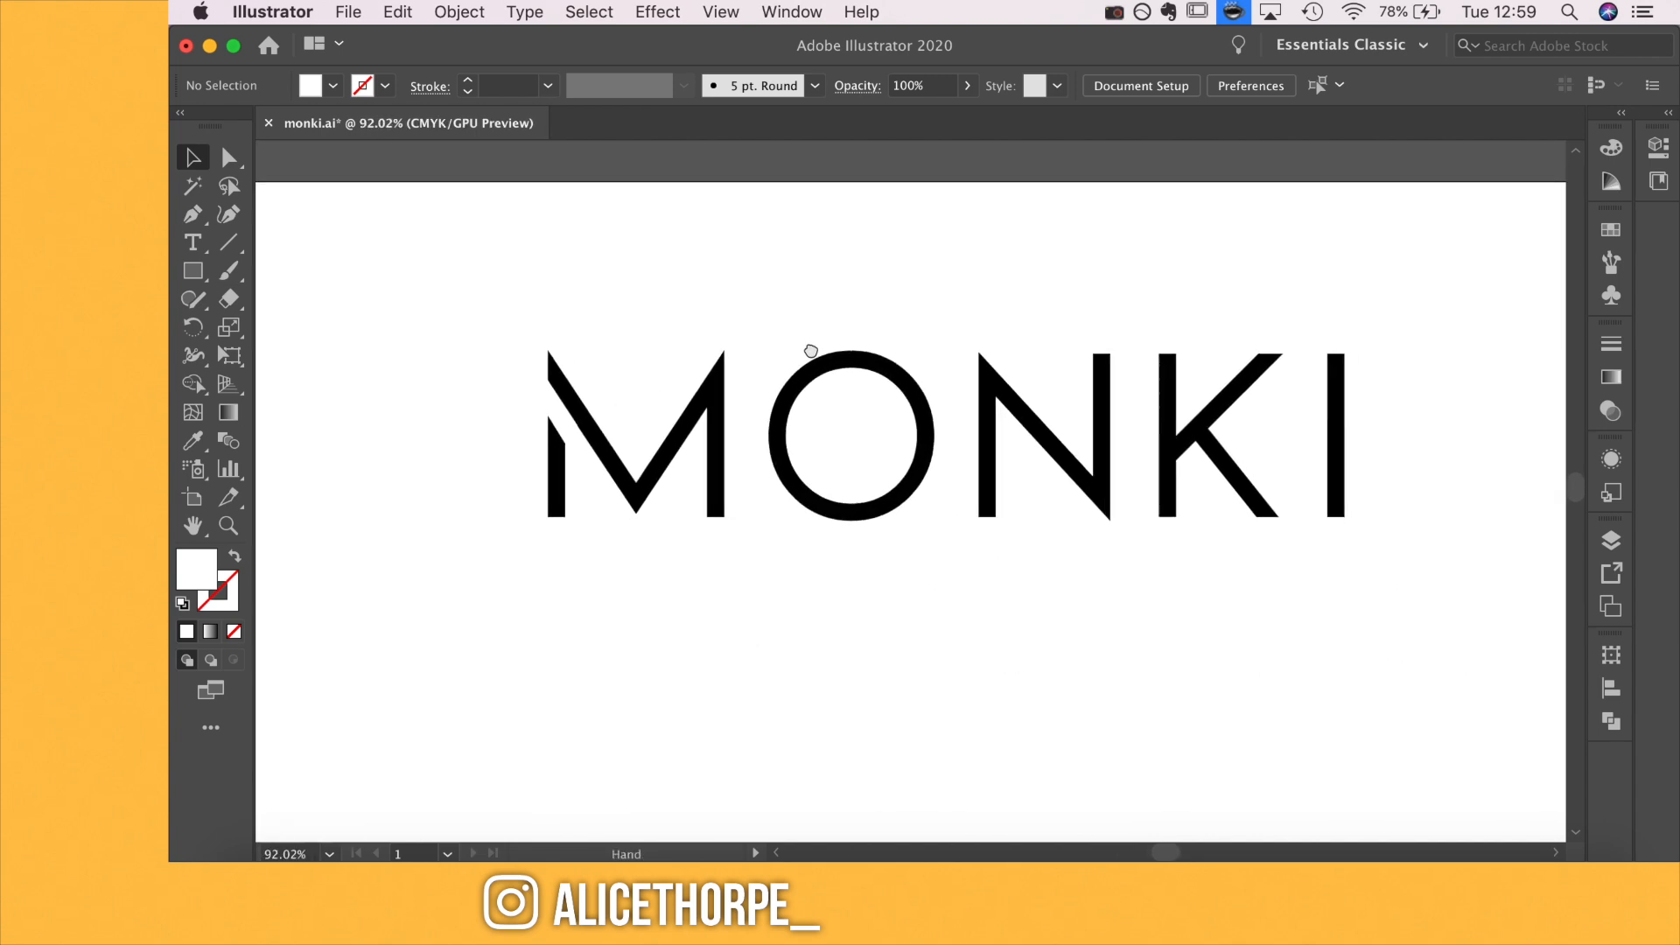
scroll(936, 328, down, 3)
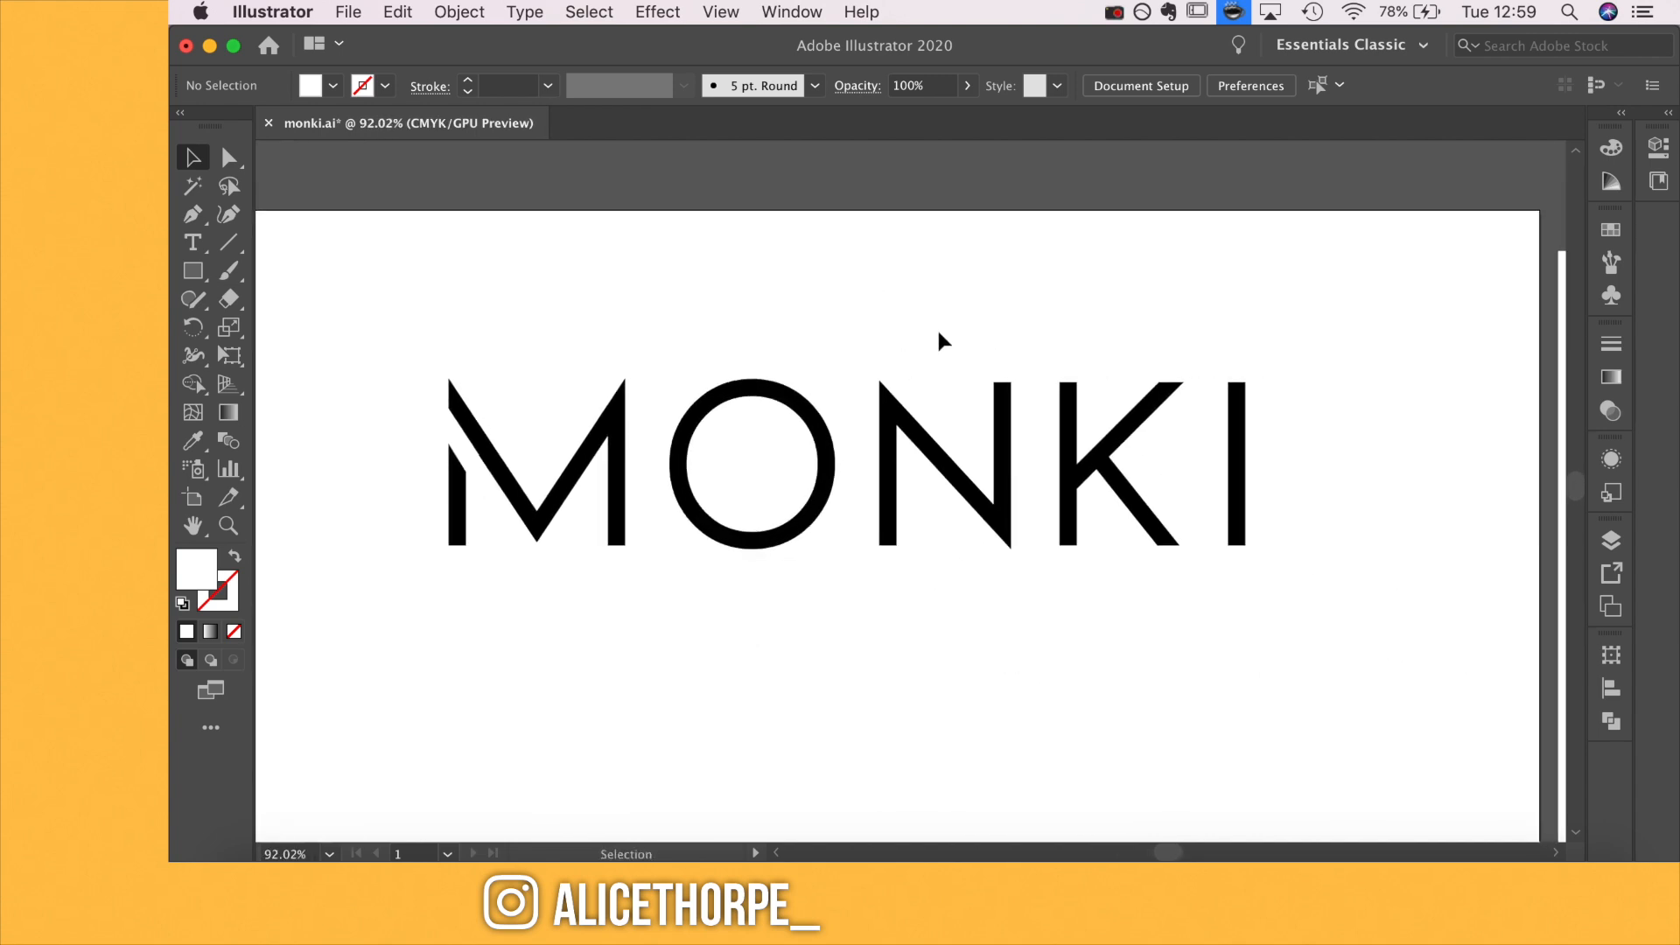
mouse_move(1106, 327)
mouse_down()
mouse_move(986, 354)
mouse_move(1038, 353)
mouse_up()
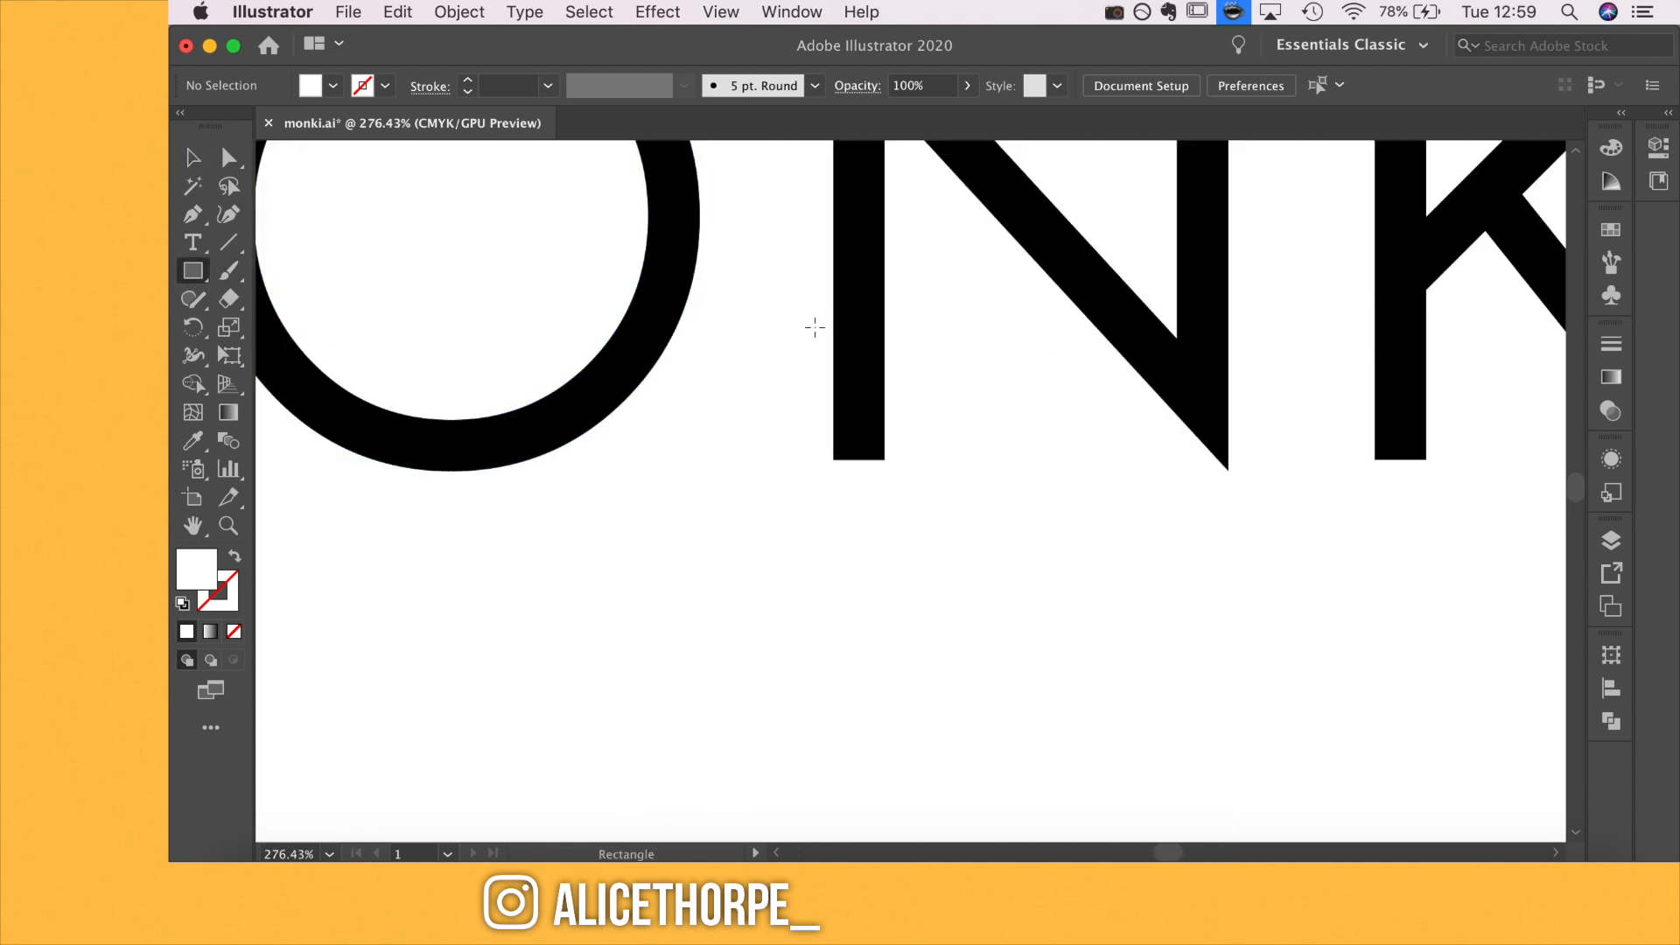
drag(833, 328, 885, 428)
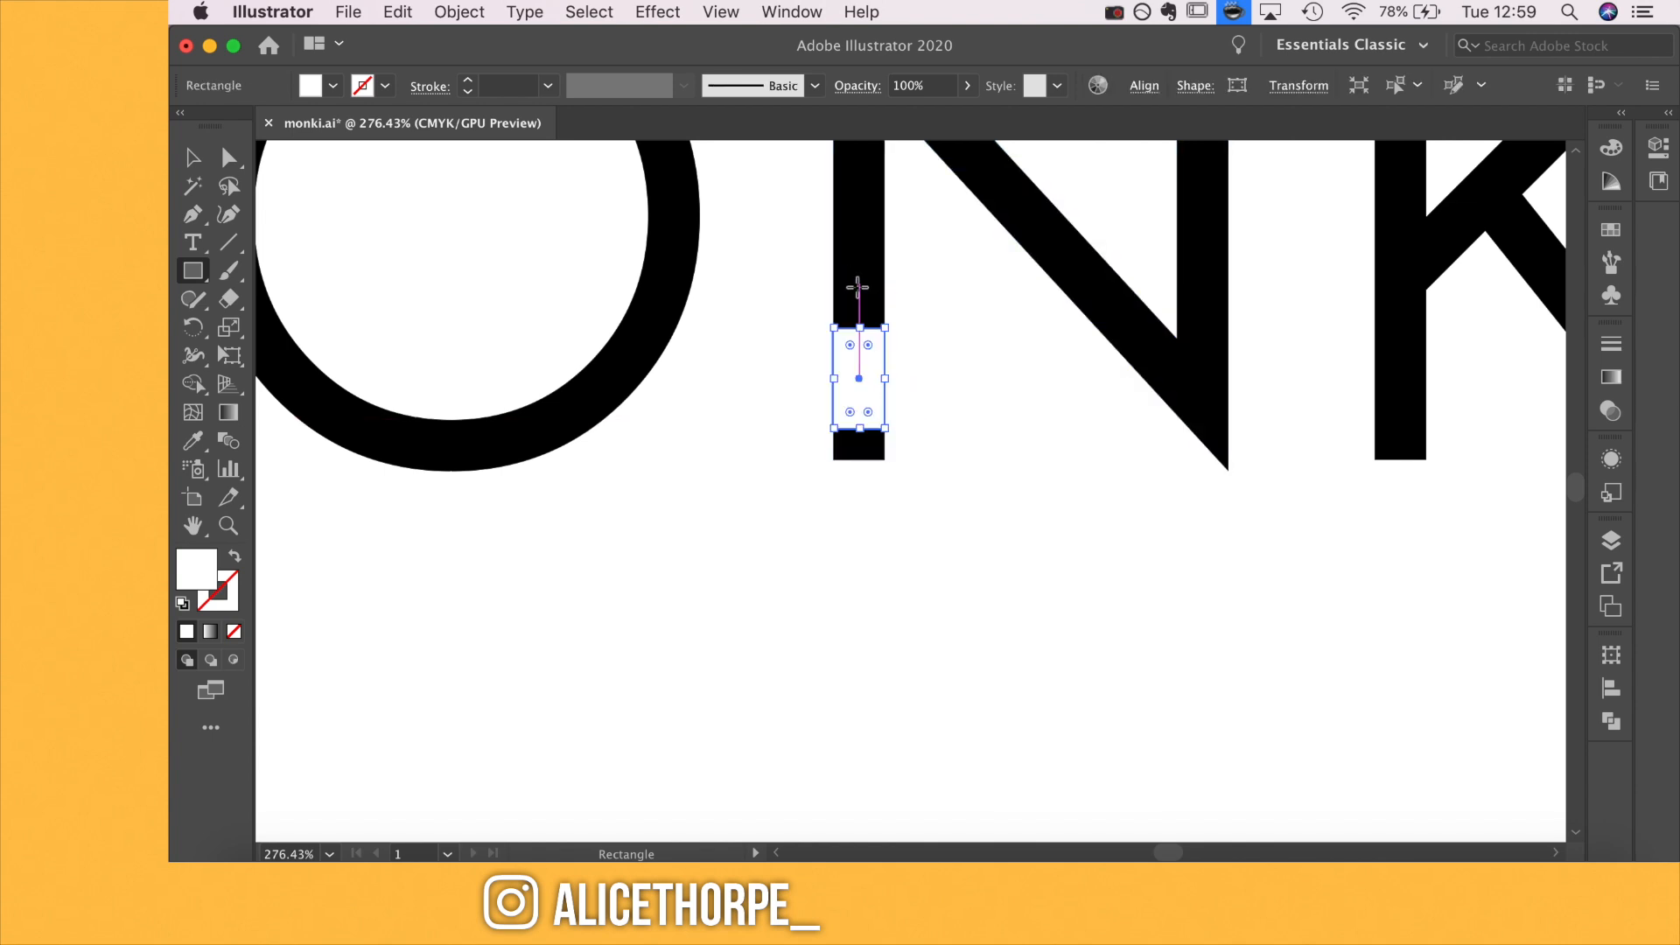
key(v)
drag(867, 362, 1147, 378)
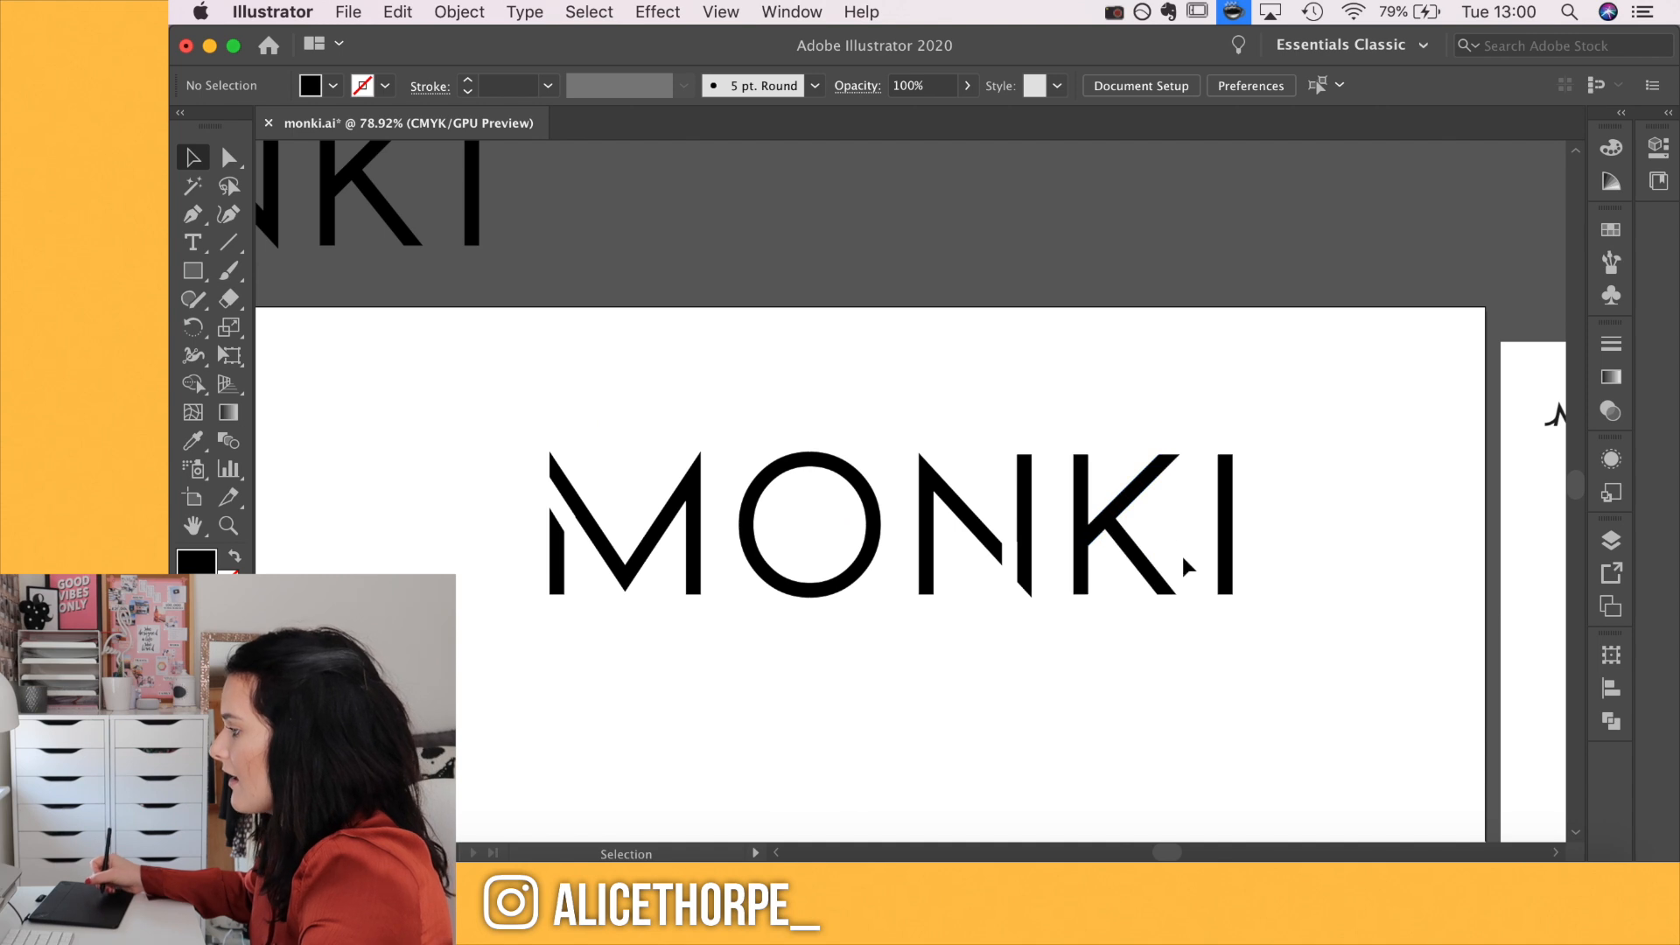
Ungroup the MONKI outlines and move the K straight up above the other letters
scroll(1185, 555, right, 5)
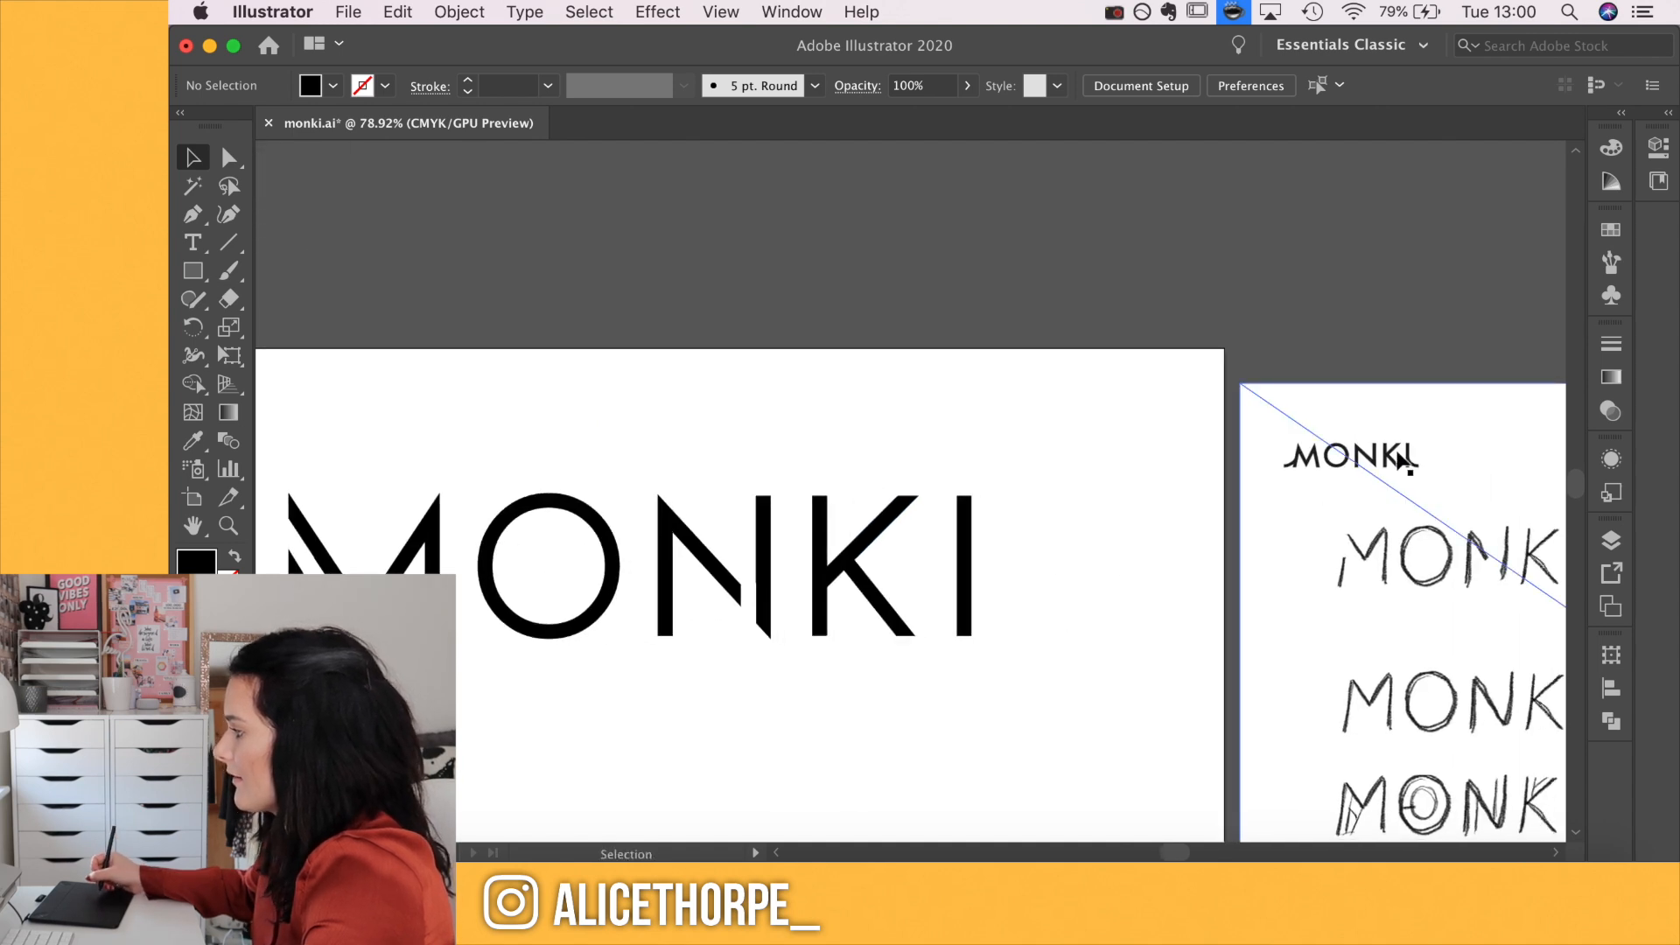
drag(937, 701, 1139, 469)
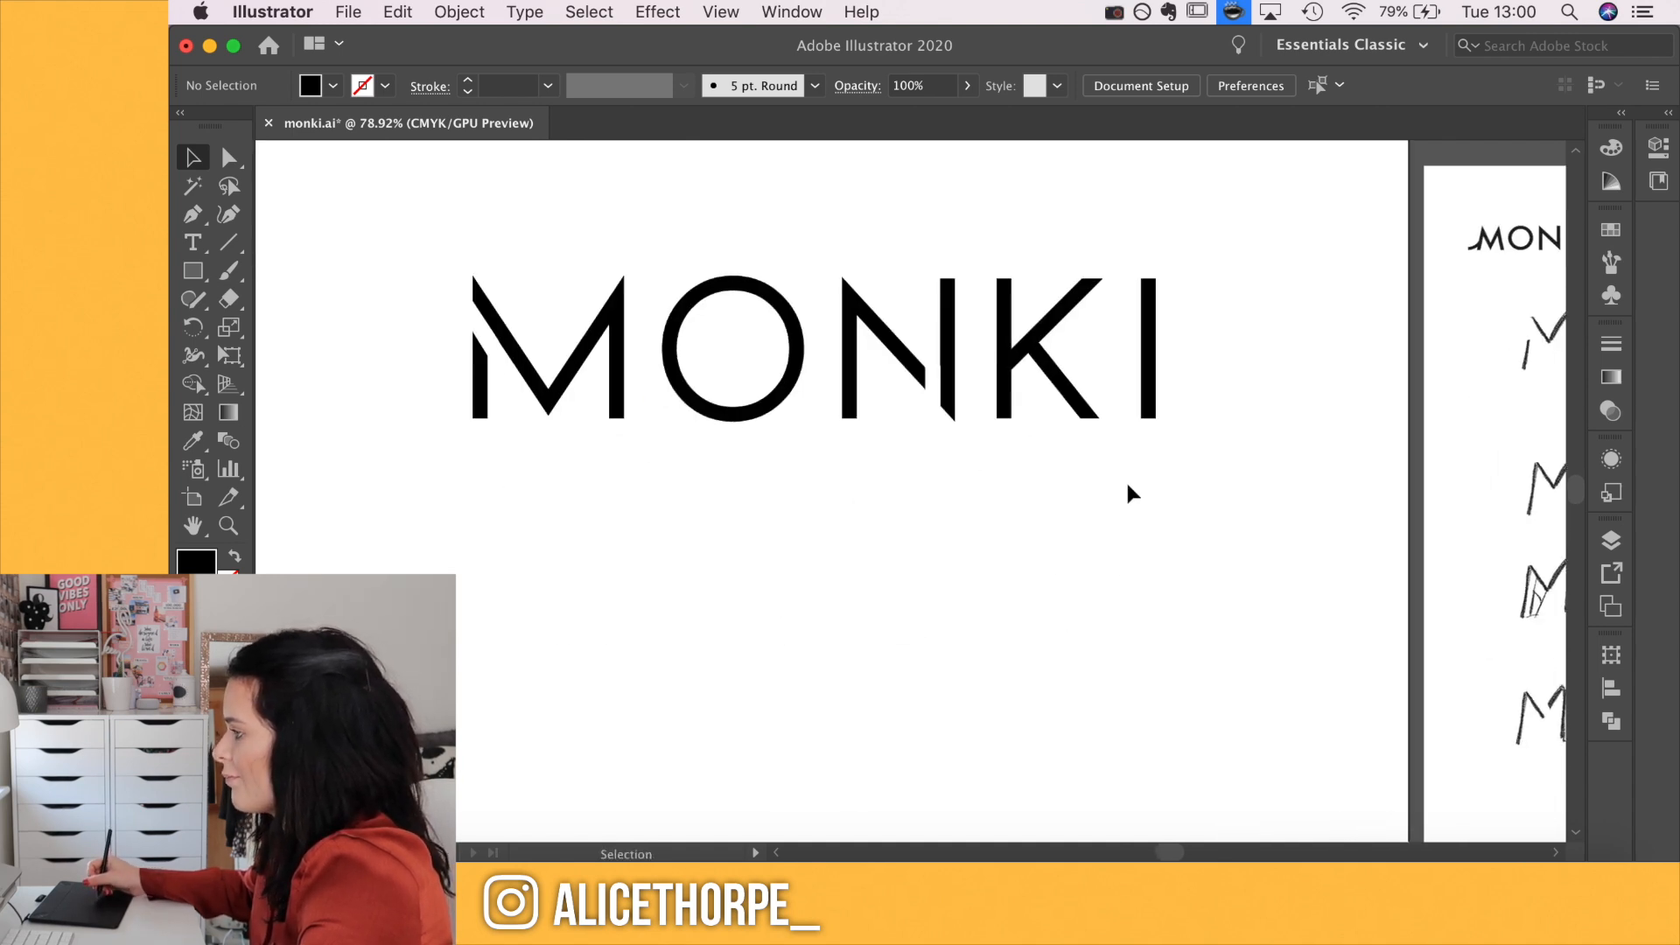
click(1061, 379)
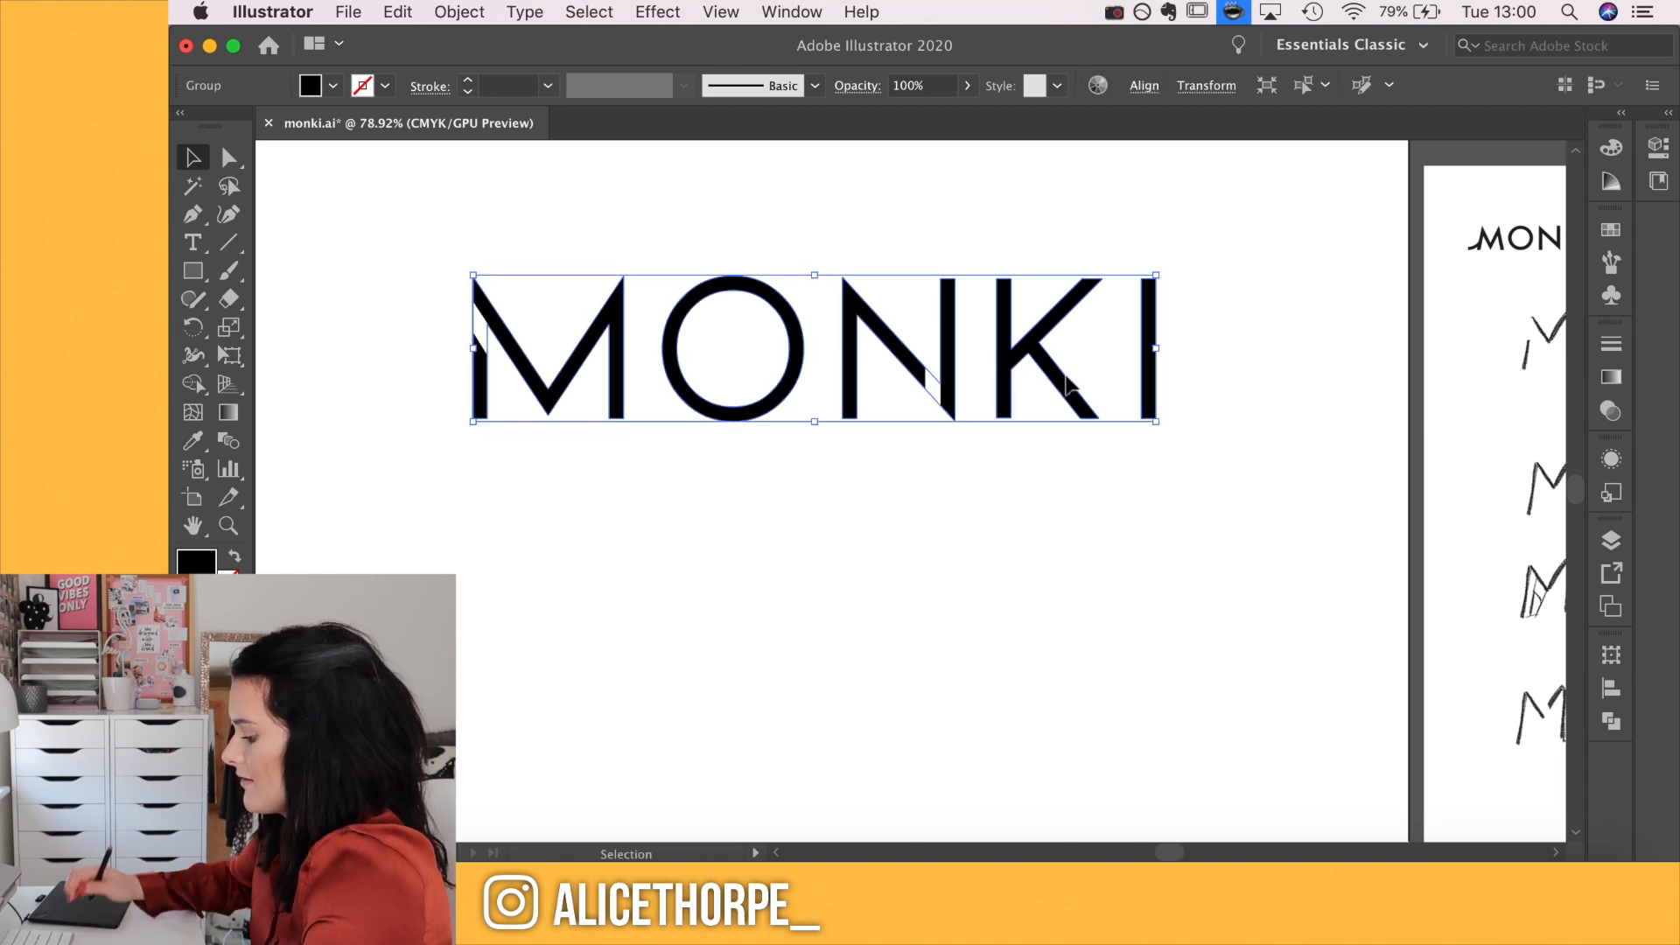
key(shift+super+g)
click(1069, 656)
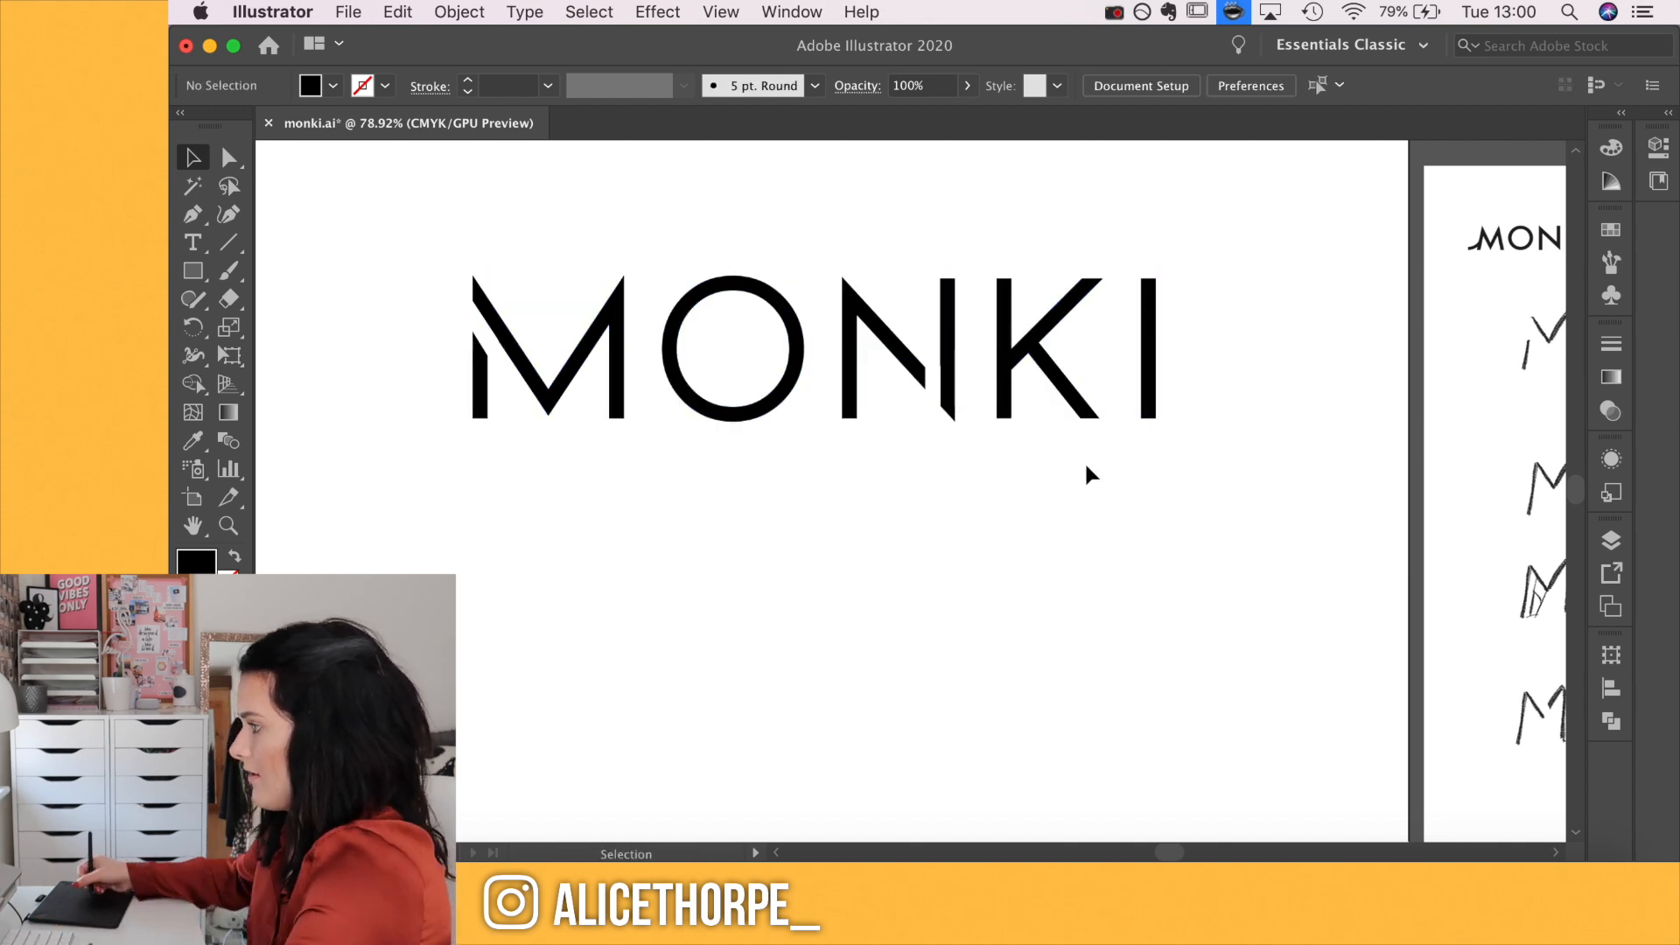
drag(1042, 356, 1027, 226)
click(960, 513)
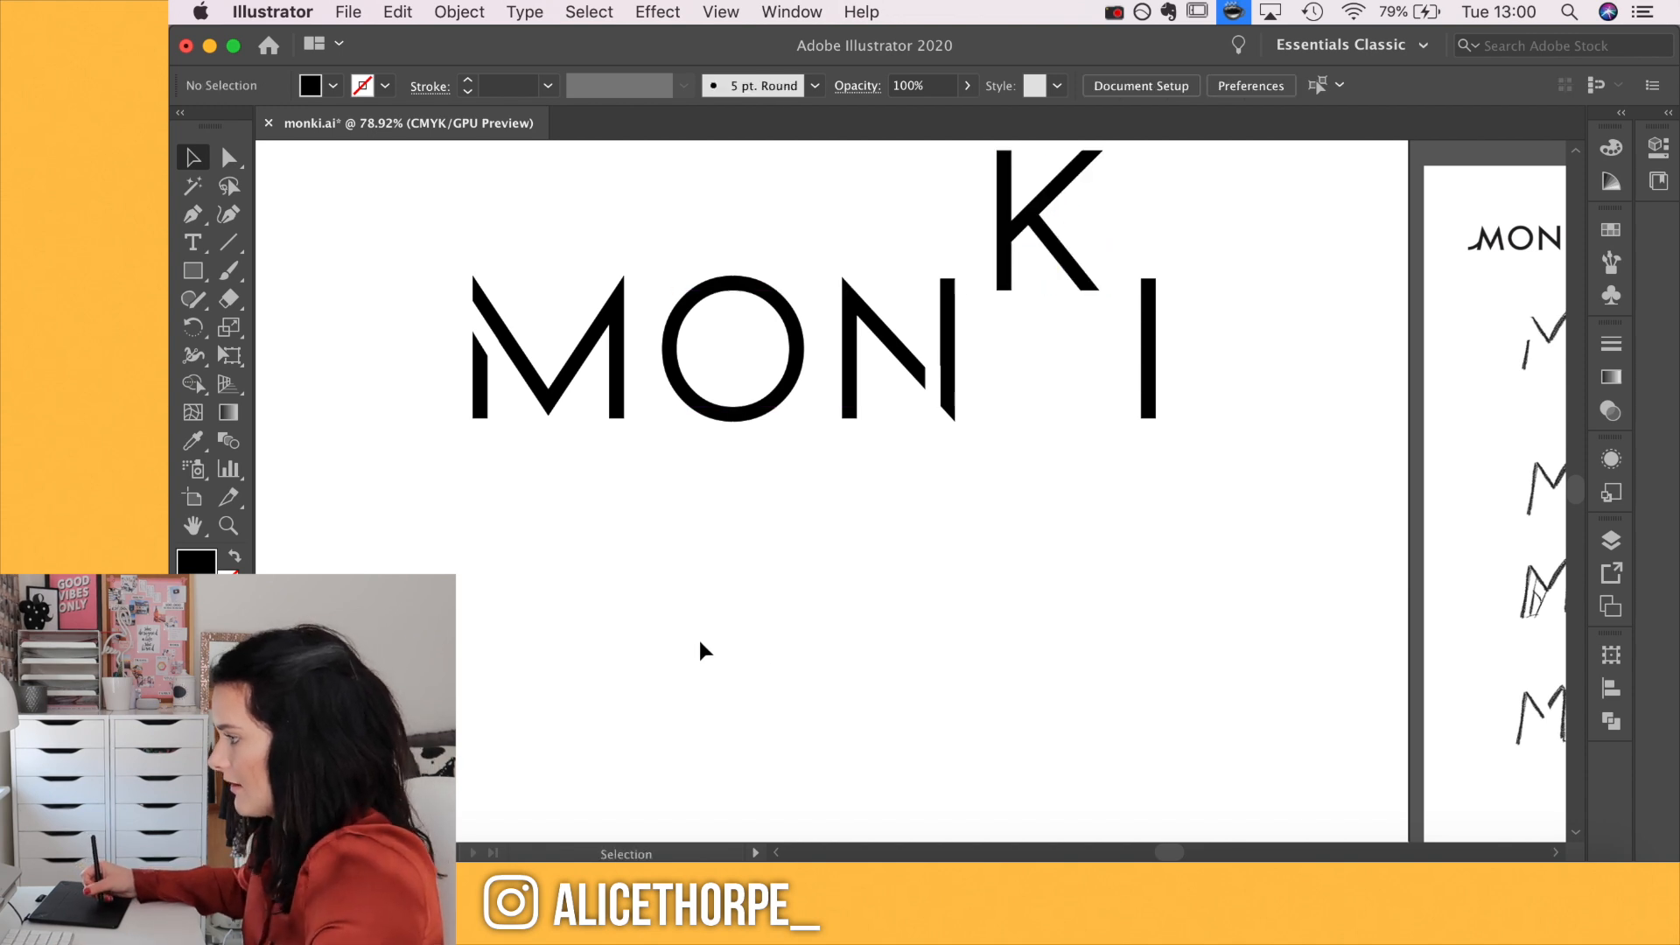
Place download.png from the Finder's Downloads folder below the lettering and try an Image Trace of it
key(super+Tab)
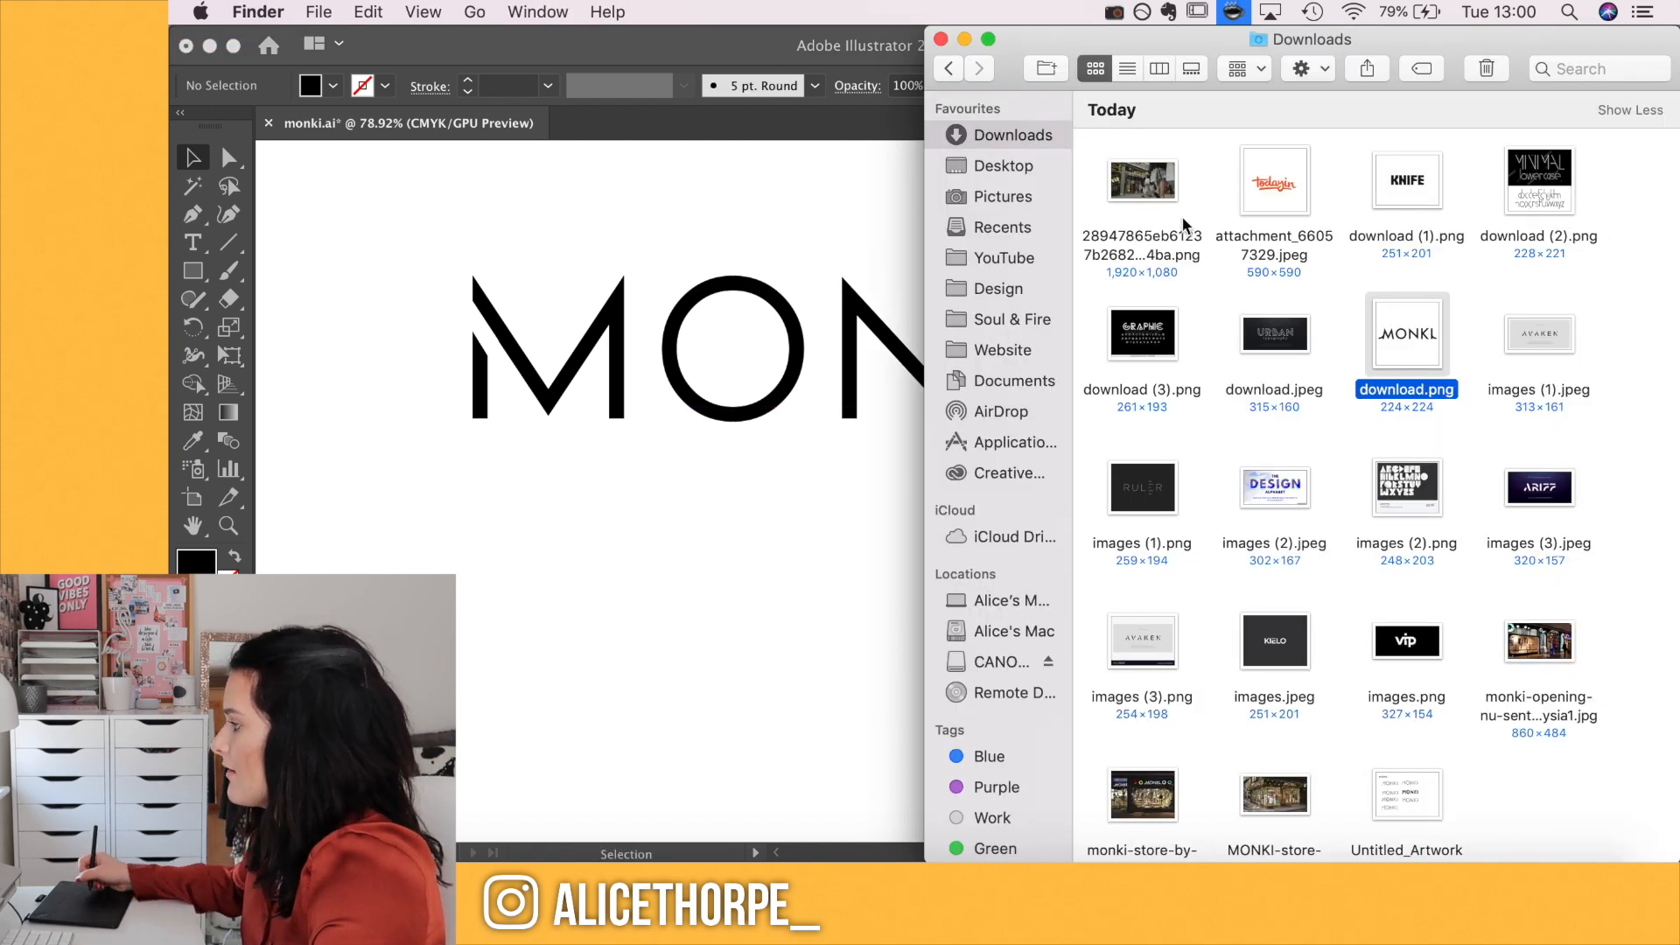
drag(1398, 339, 692, 573)
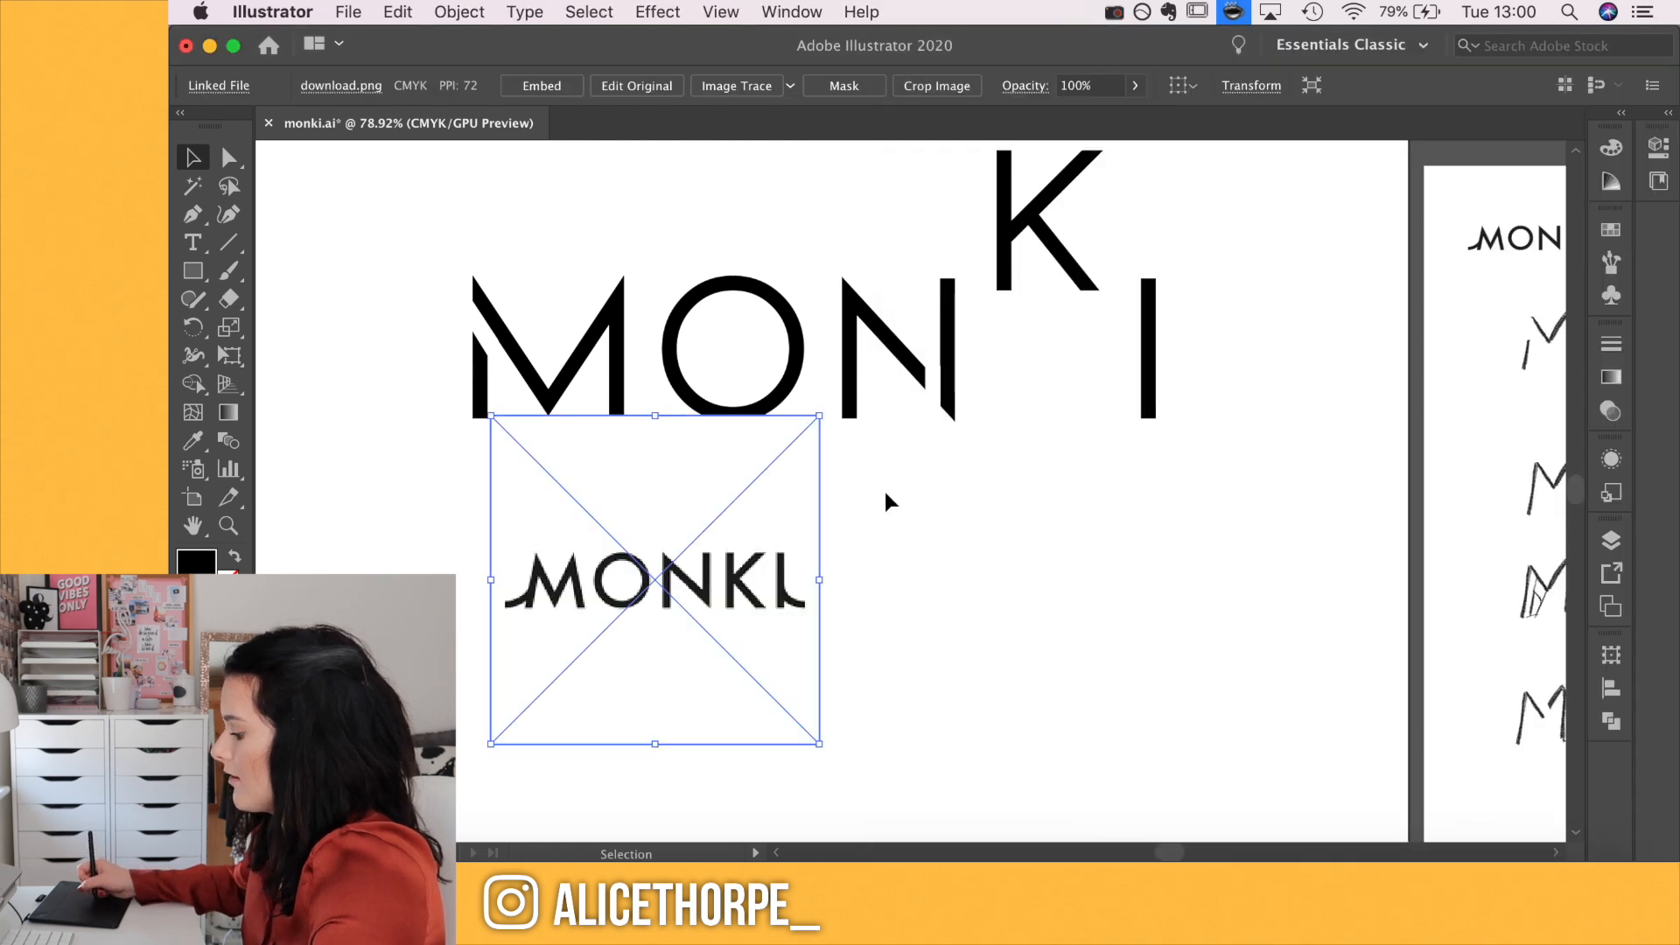
key(Return)
key(Escape)
click(727, 85)
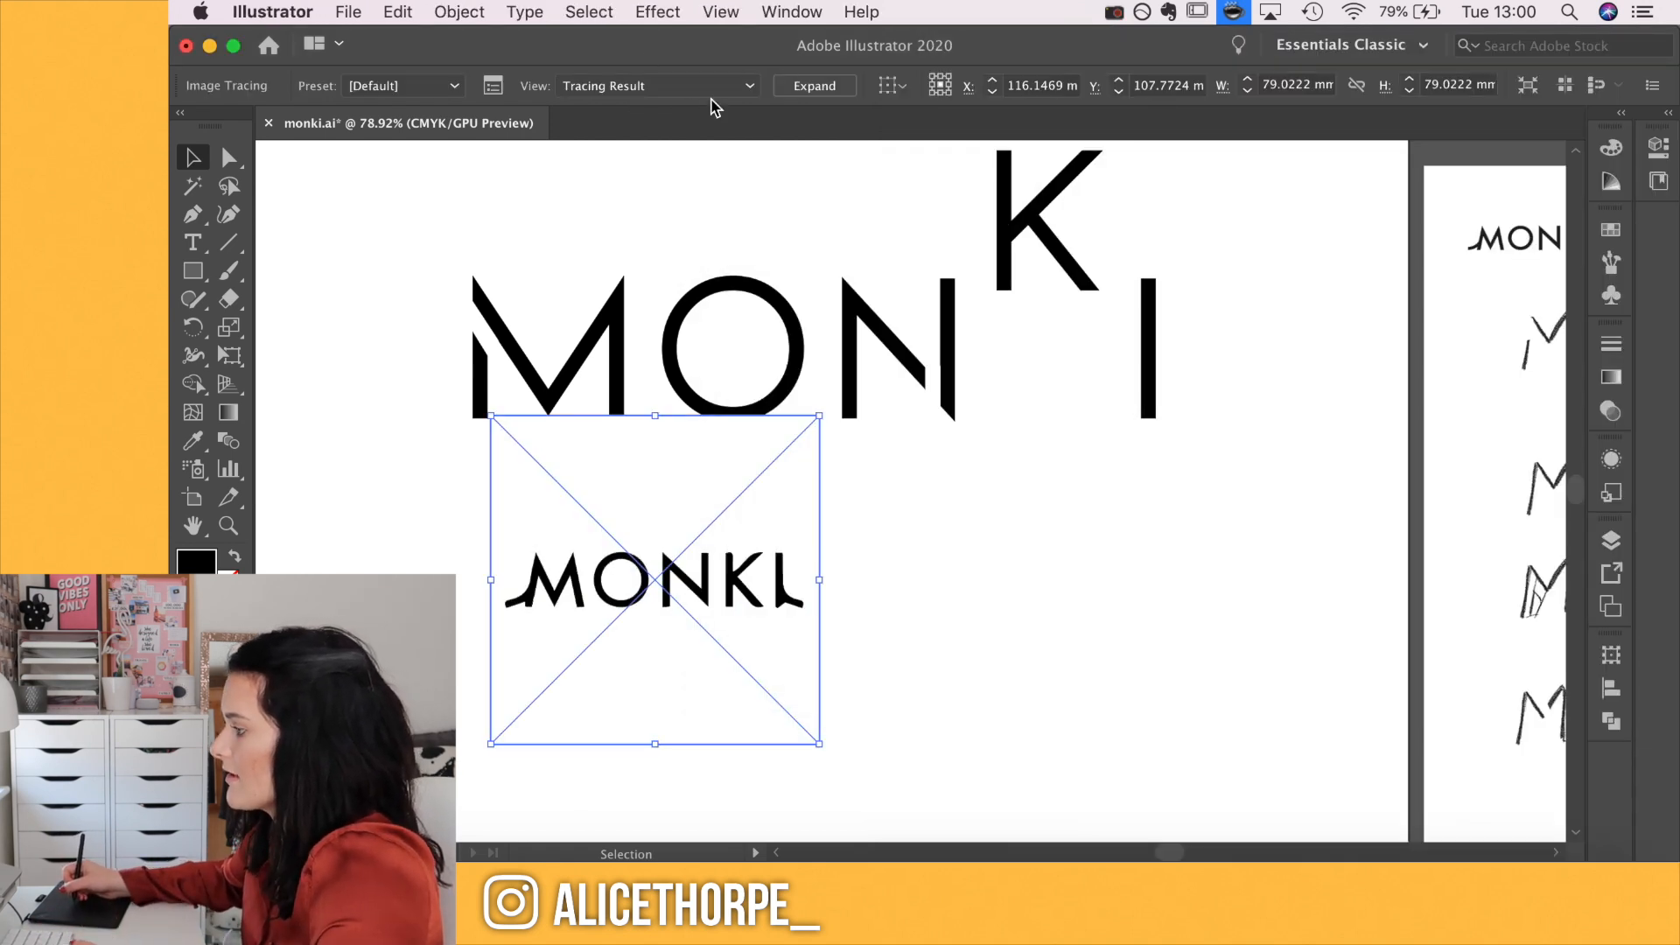
scroll(734, 639, up, 5)
scroll(733, 645, down, 8)
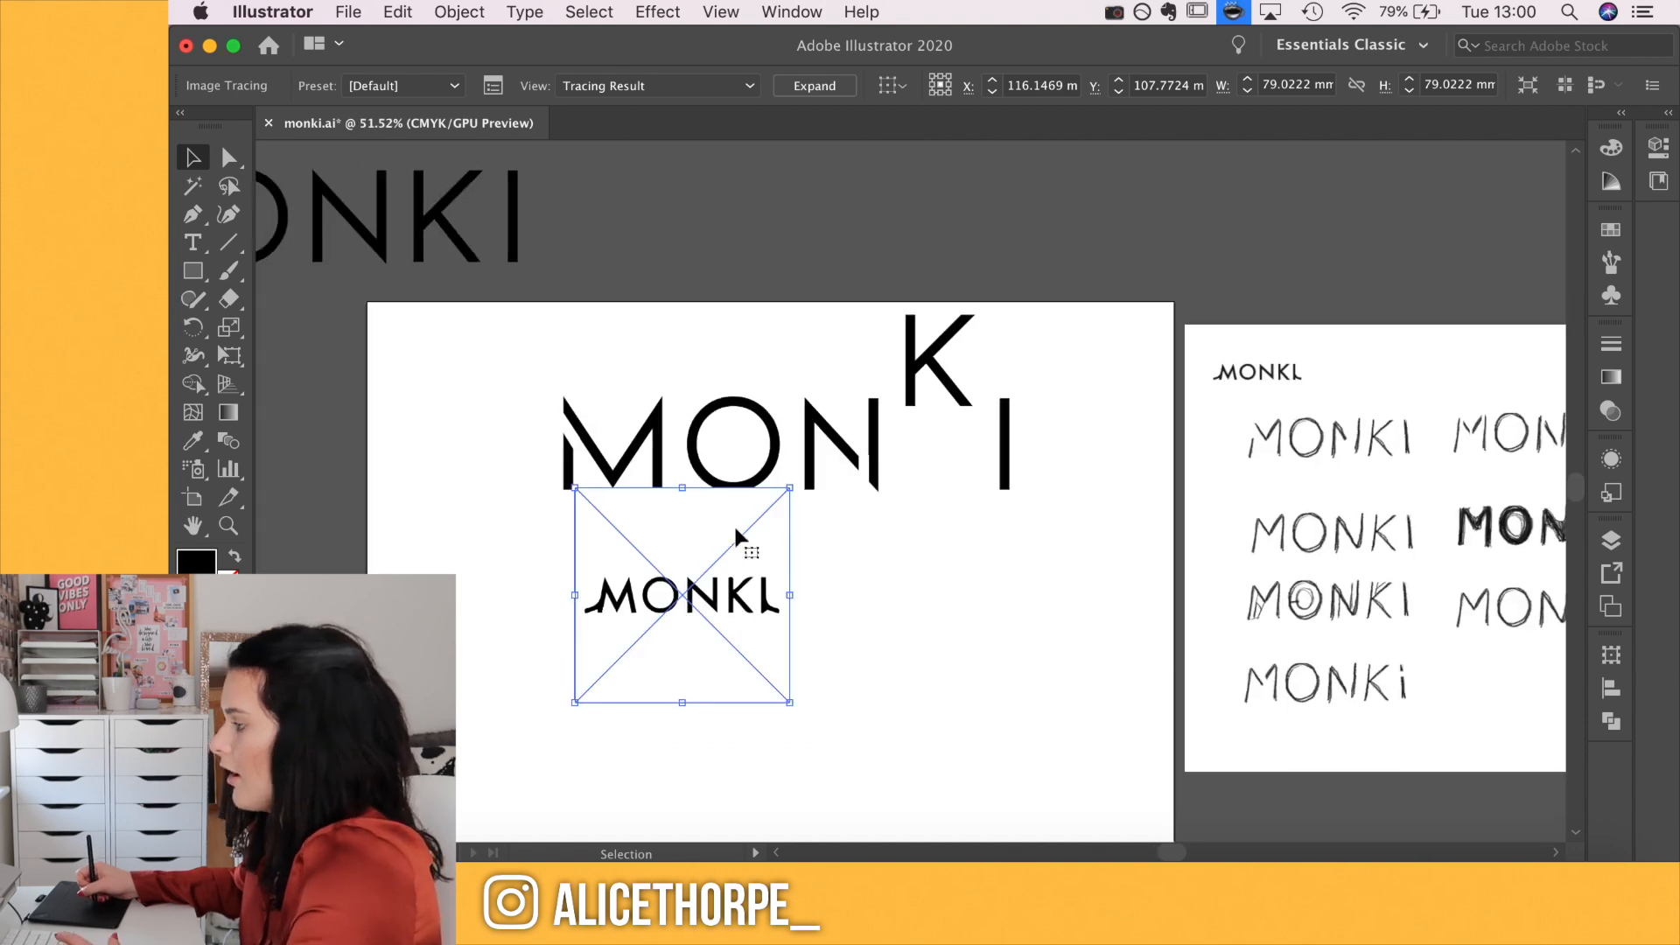
key(Delete)
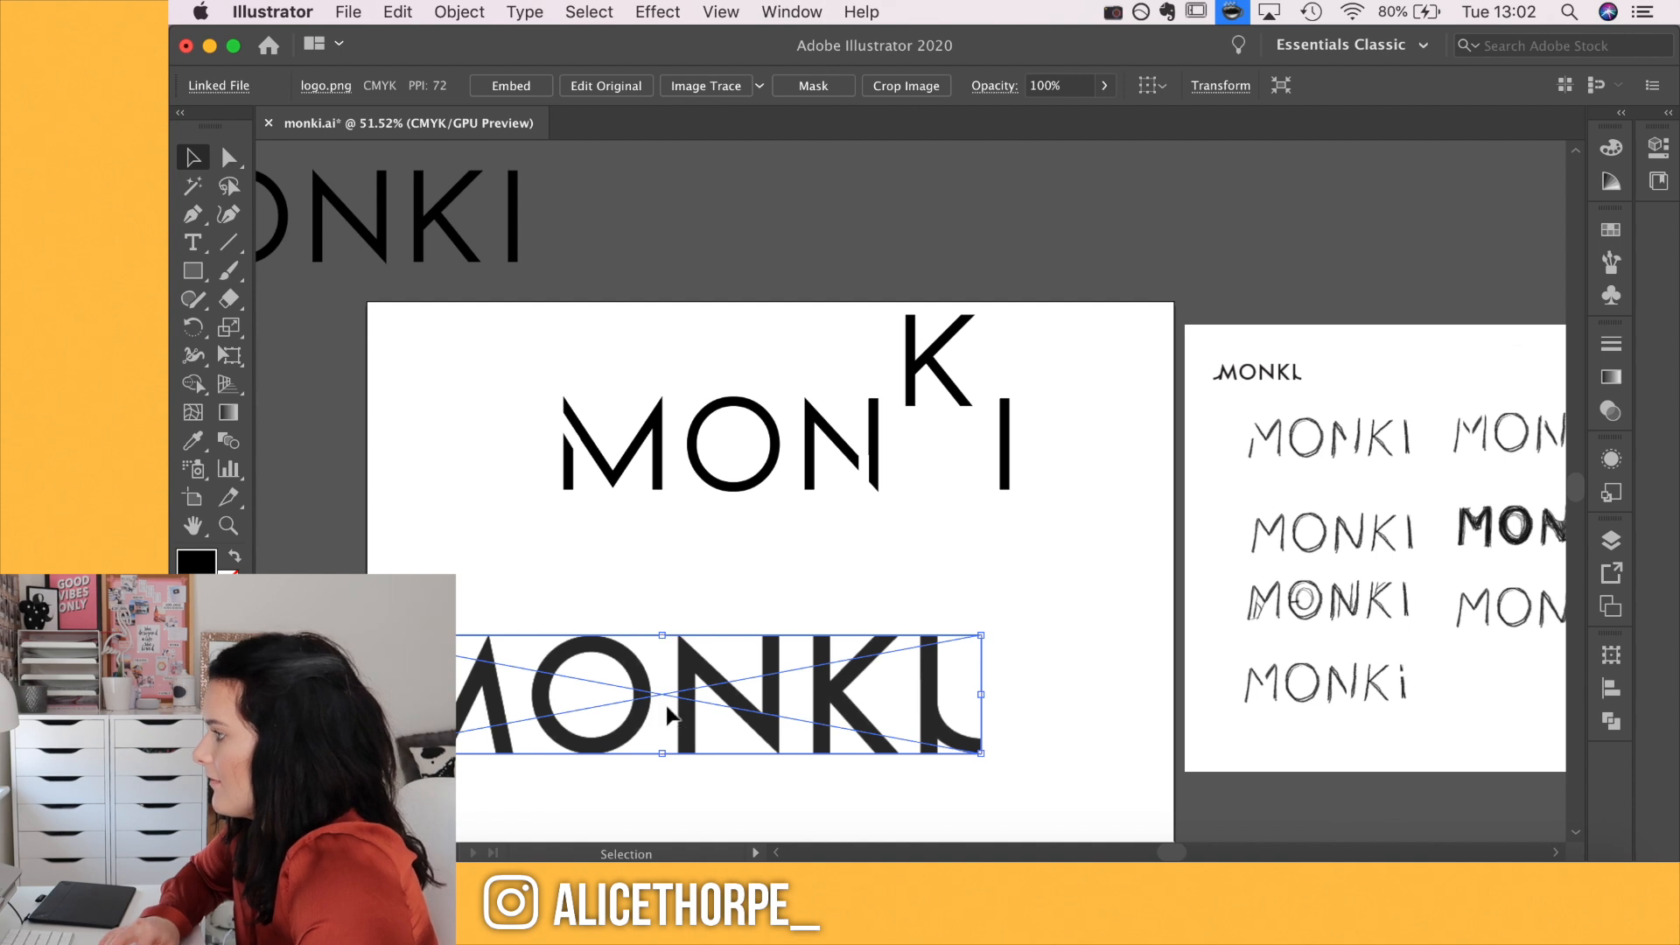
Move the logo.png reference directly below the lettering and convert it to vector shapes with Image Trace and Expand
drag(670, 715, 831, 648)
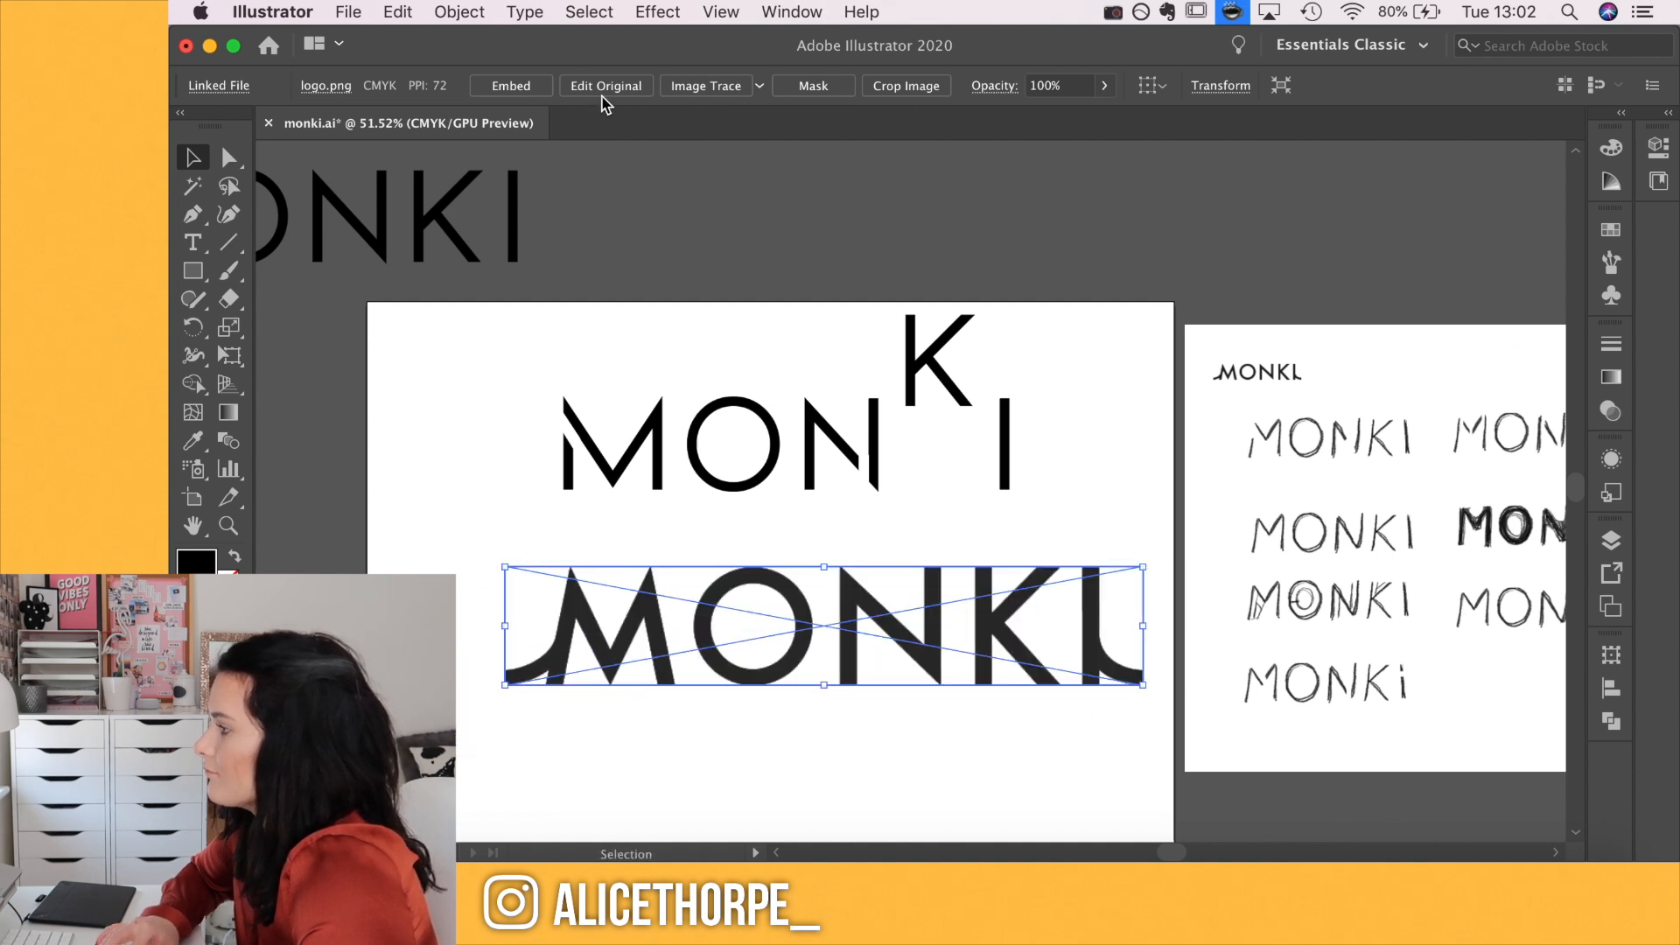
click(705, 87)
click(821, 88)
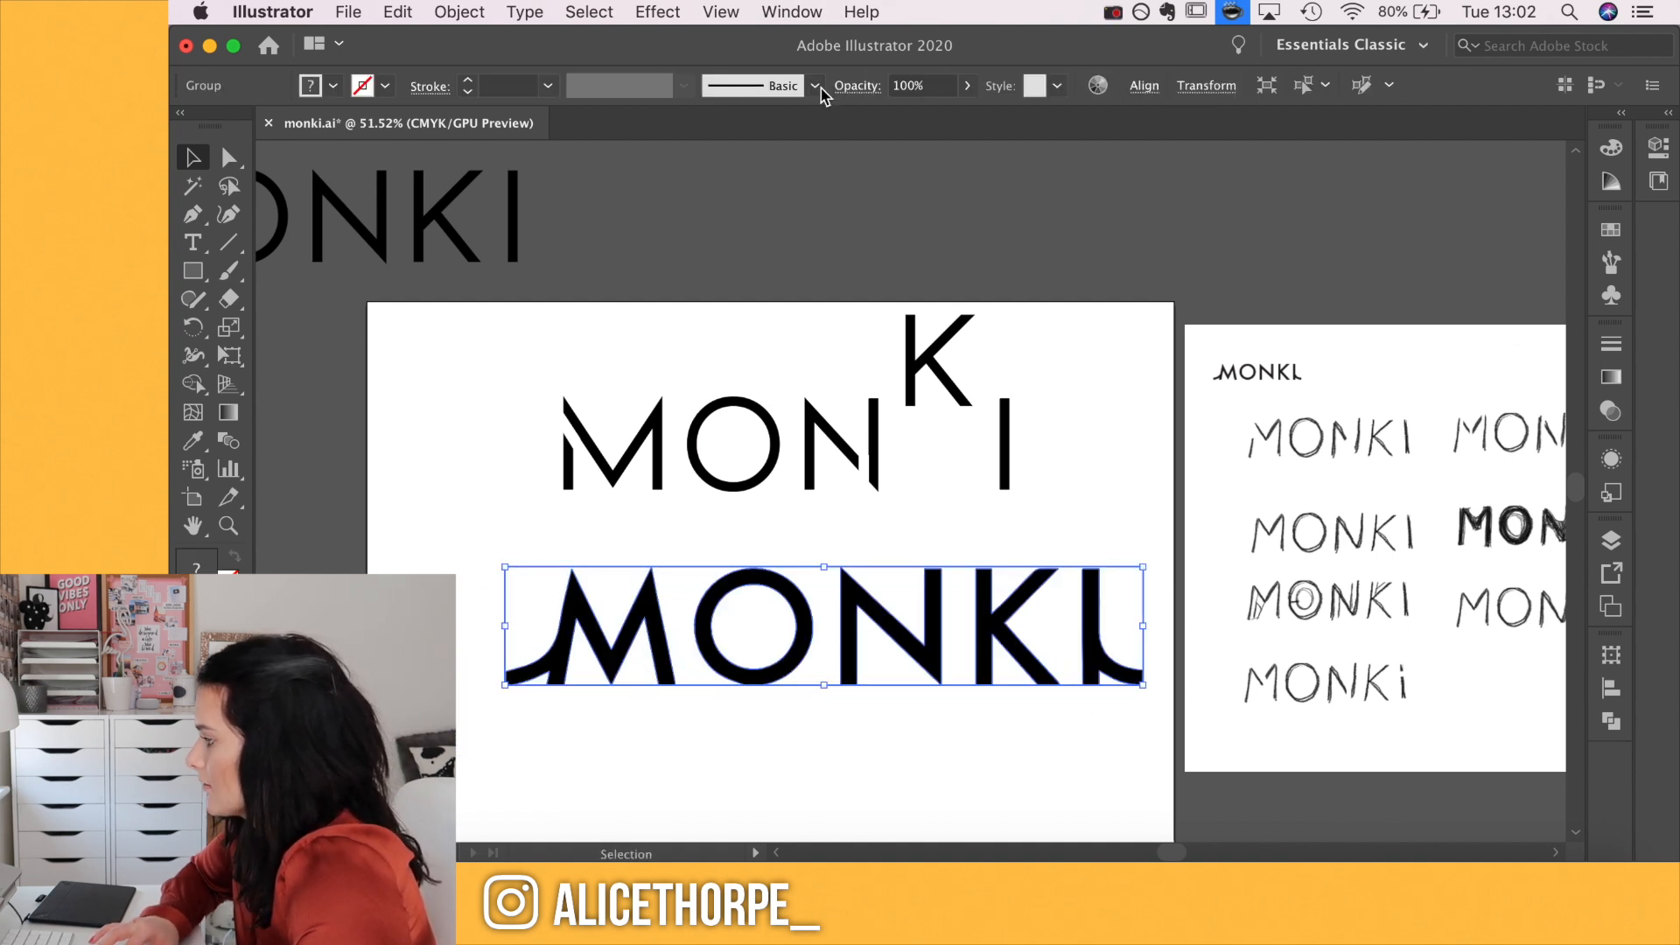
Deselect the traced reference logo and delete its M, O and N
scroll(1067, 740, up, 8)
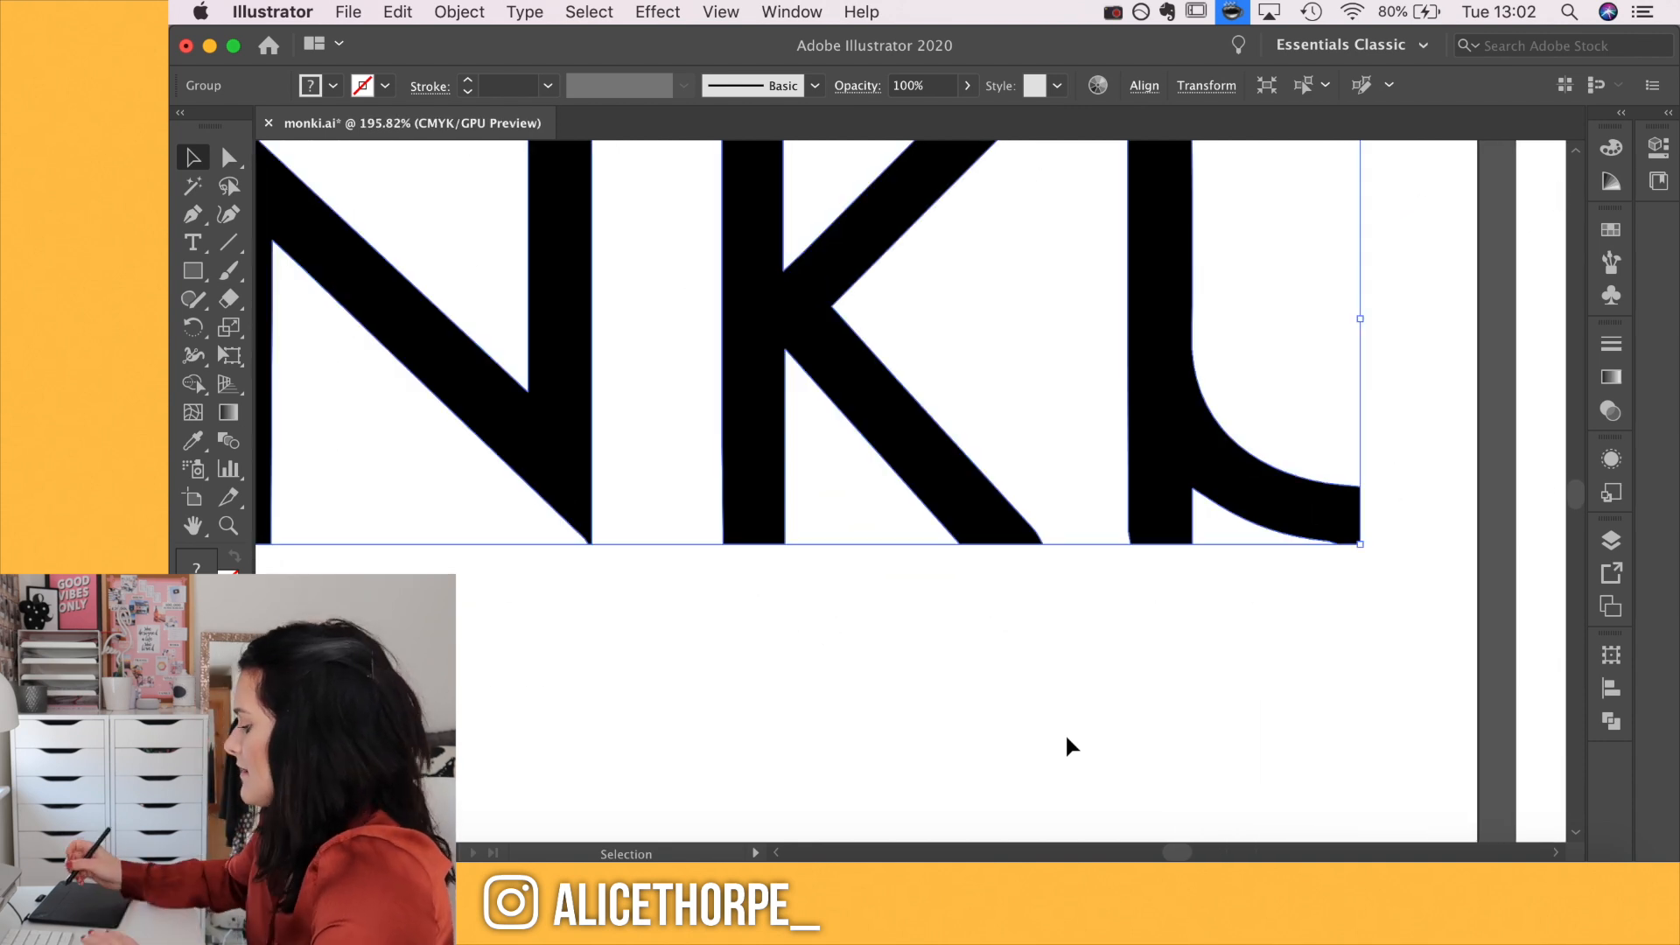
scroll(1072, 704, down, 5)
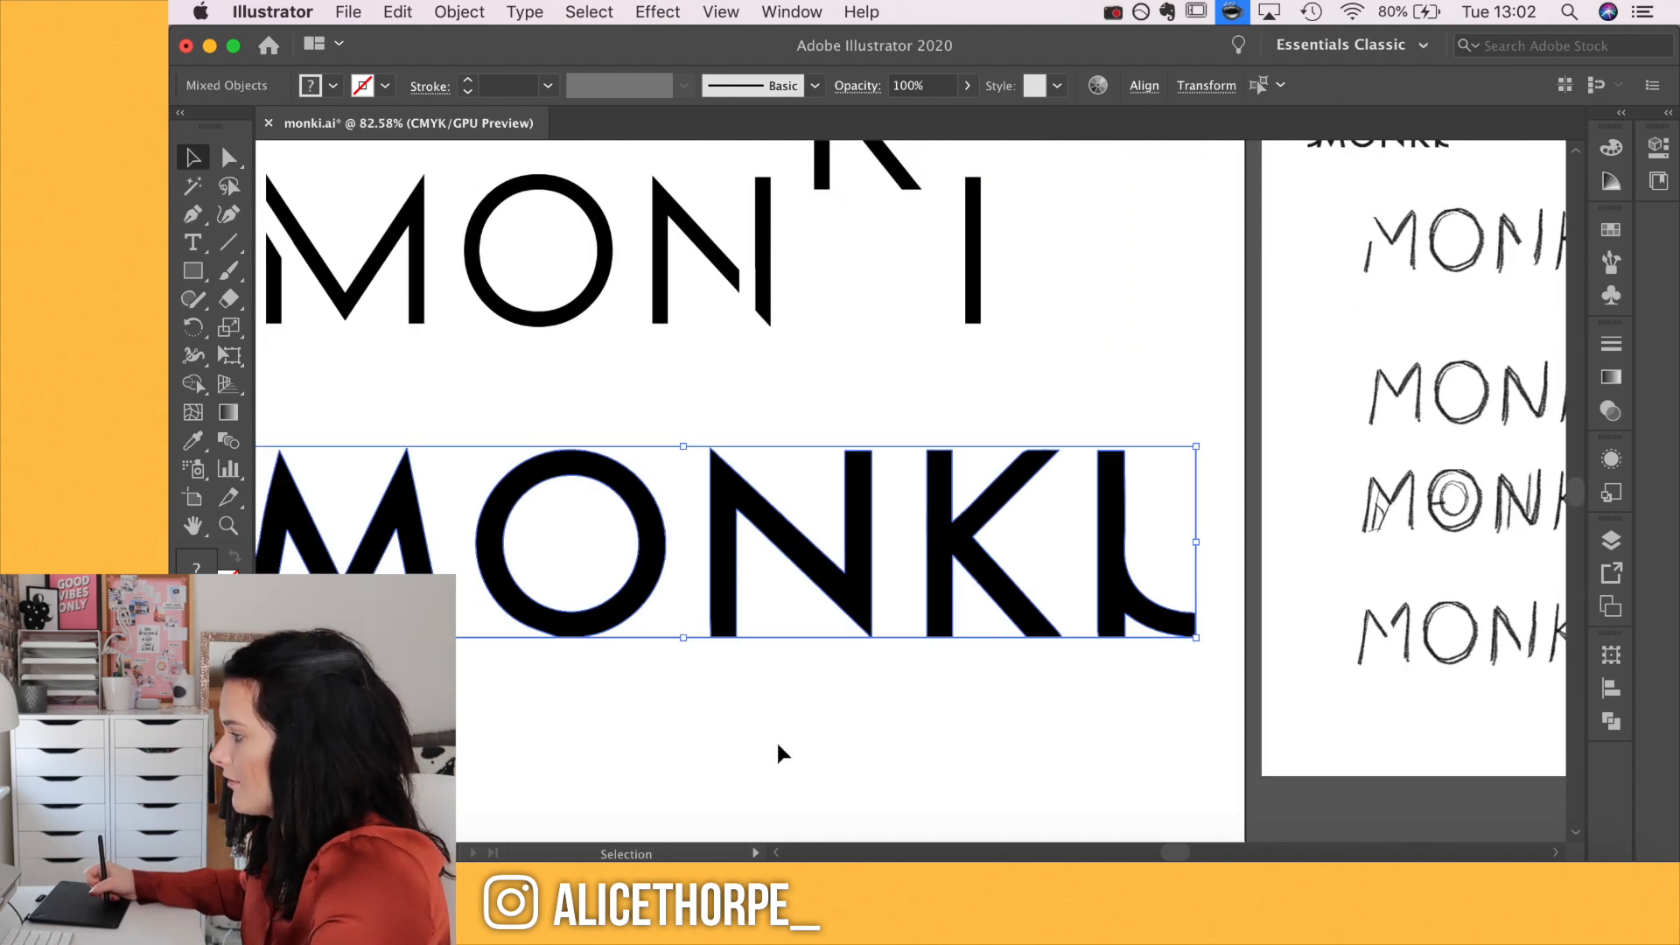
click(779, 746)
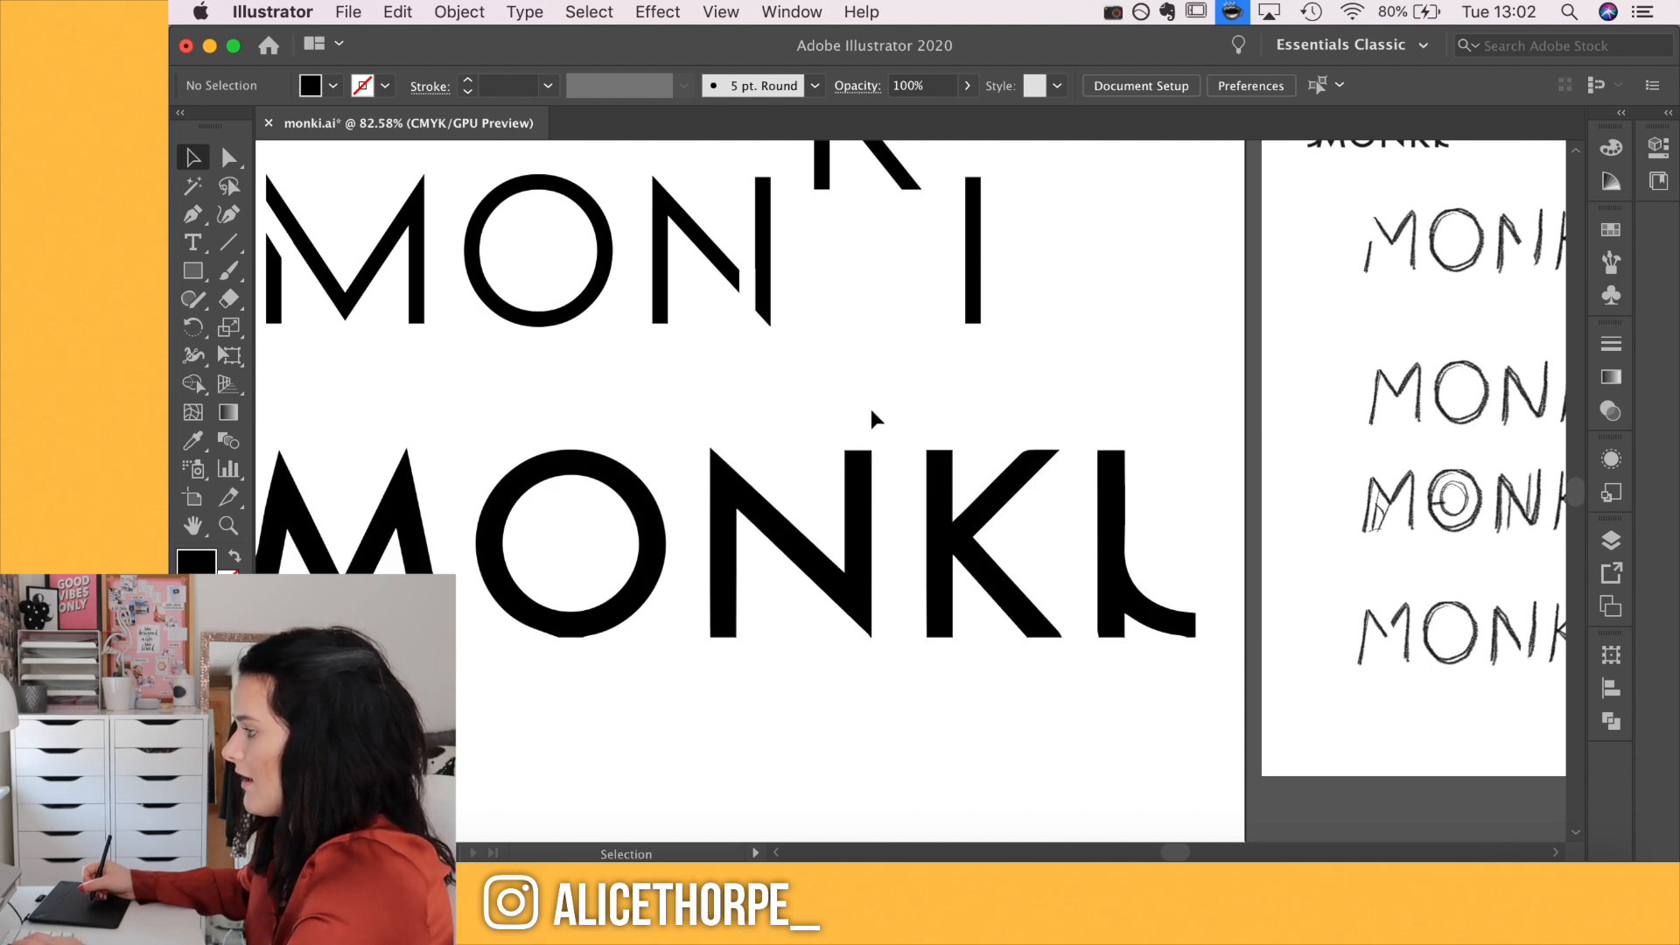
click(537, 611)
key(Delete)
scroll(692, 717, down, 3)
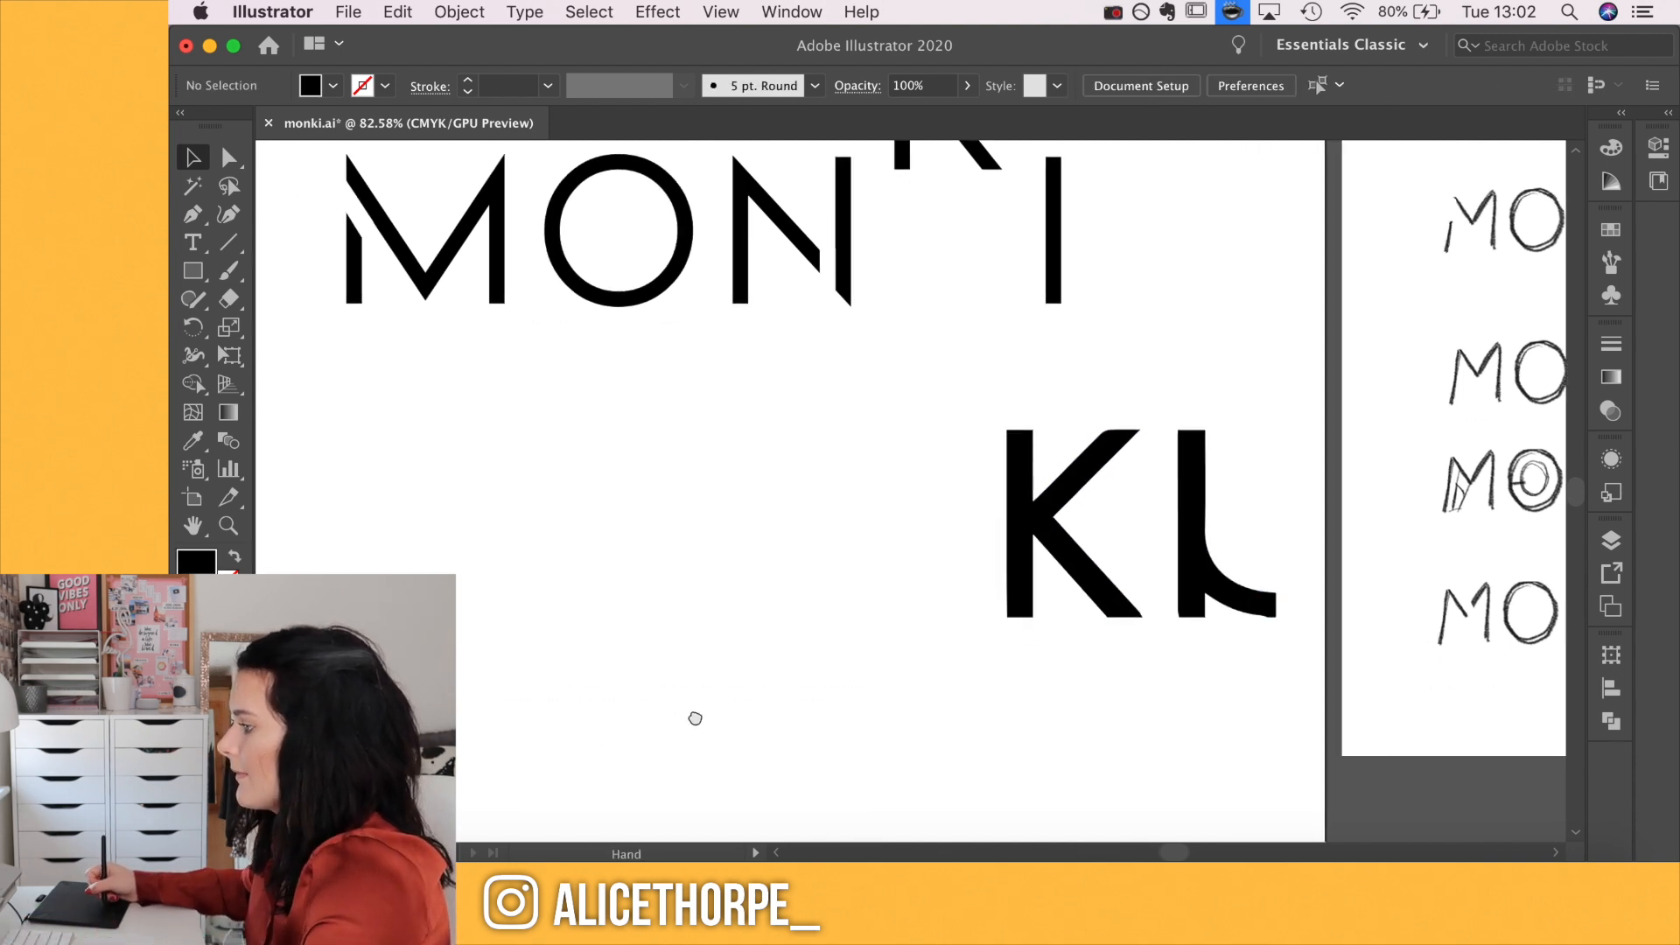
Clean up the rounded end of the traced K's upper arm by removing its surplus anchor point
scroll(707, 582, up, 8)
click(705, 598)
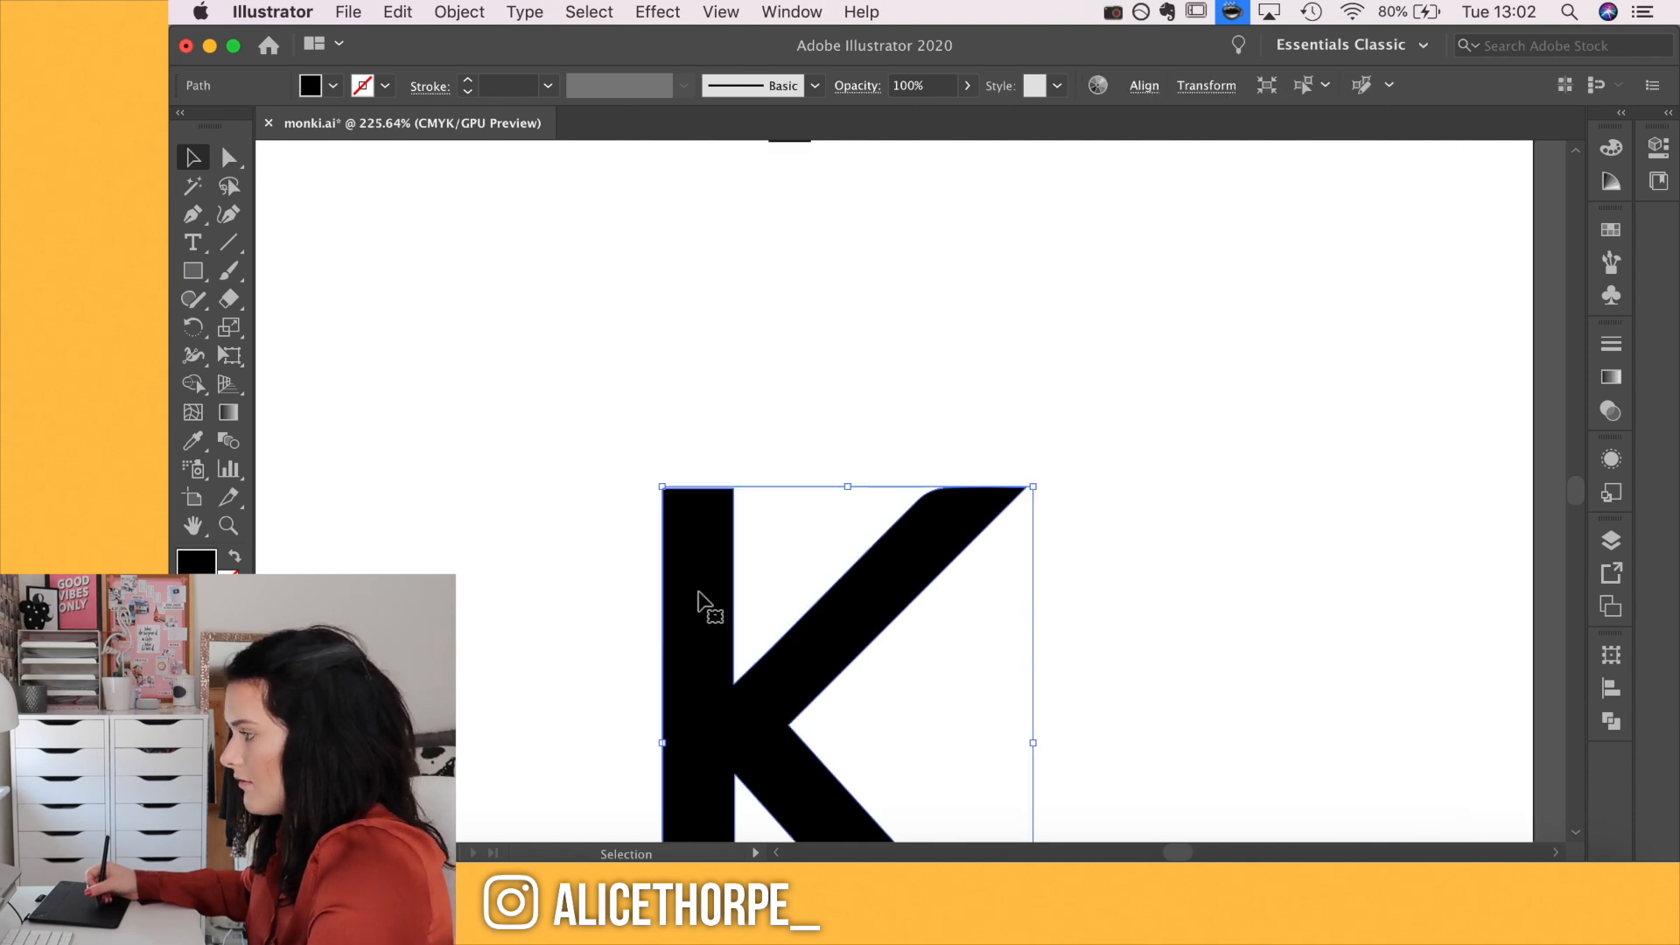
key(a)
scroll(886, 506, up, 5)
drag(992, 497, 1028, 451)
key(super+z)
scroll(976, 489, up, 3)
key(minus)
key(v)
Reposition the traced K's corner anchor point to sharpen and straighten the letter's outline
scroll(1050, 490, down, 5)
scroll(770, 581, up, 8)
key(a)
click(770, 583)
drag(770, 584, 843, 665)
scroll(842, 652, up, 1)
click(840, 649)
key(v)
scroll(840, 652, down, 10)
scroll(770, 691, down, 5)
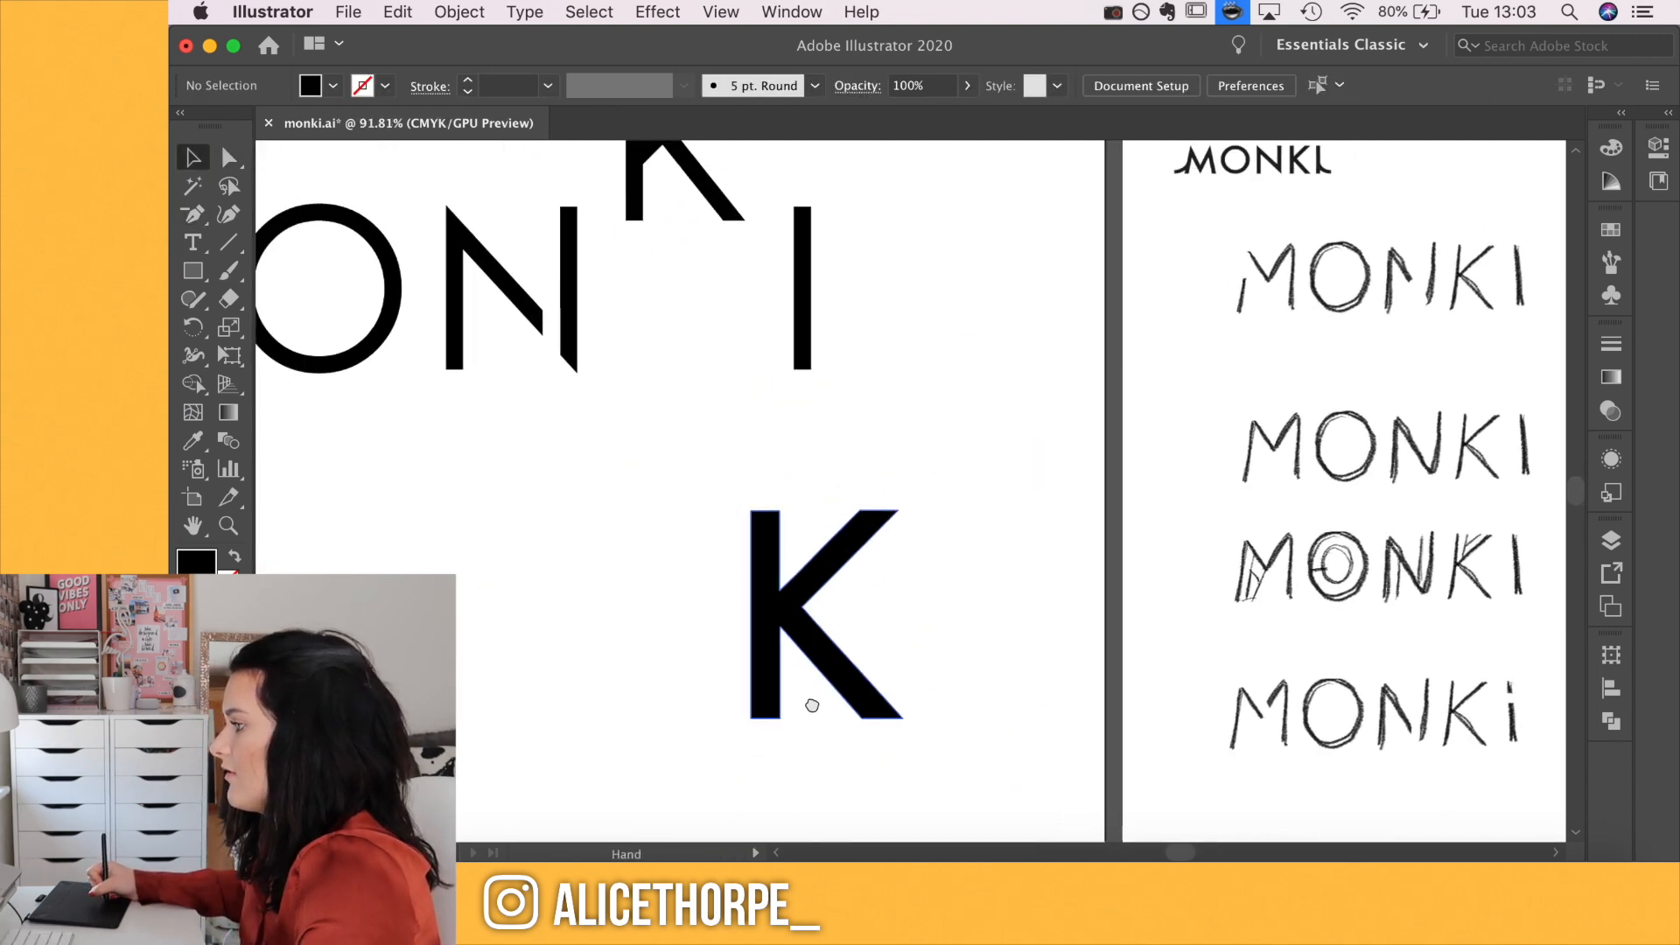
Move the traced K up into the gap between the N and the I, on the wordmark's baseline
drag(863, 604, 763, 350)
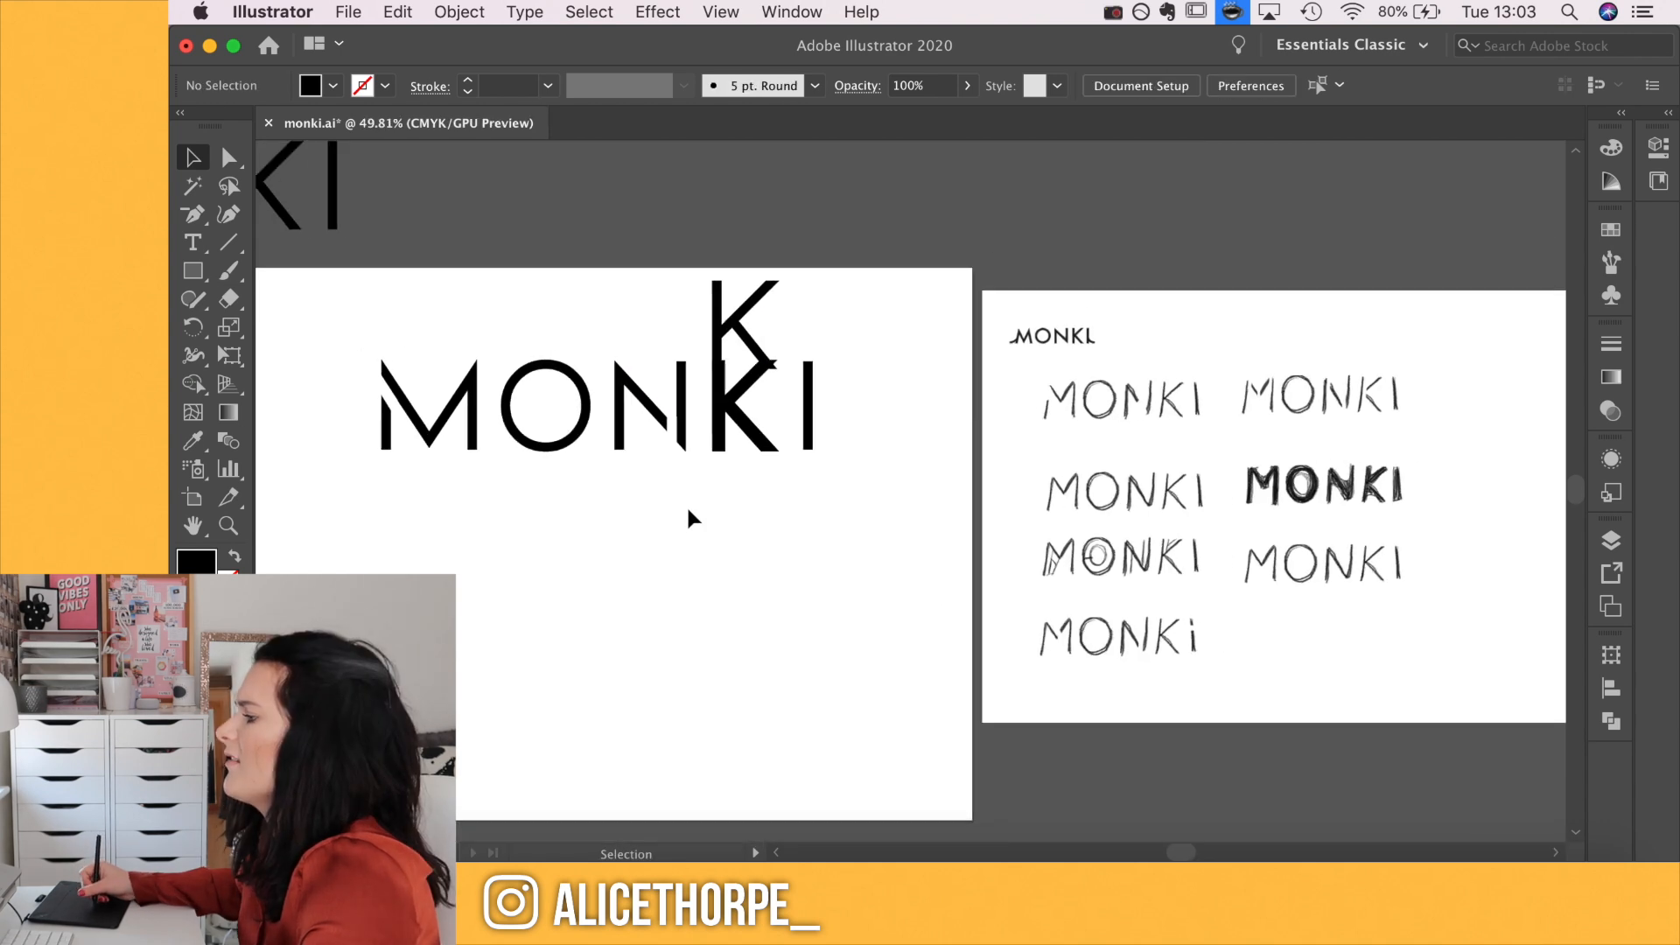
scroll(687, 508, up, 4)
drag(702, 499, 865, 630)
scroll(833, 559, up, 3)
scroll(832, 554, up, 4)
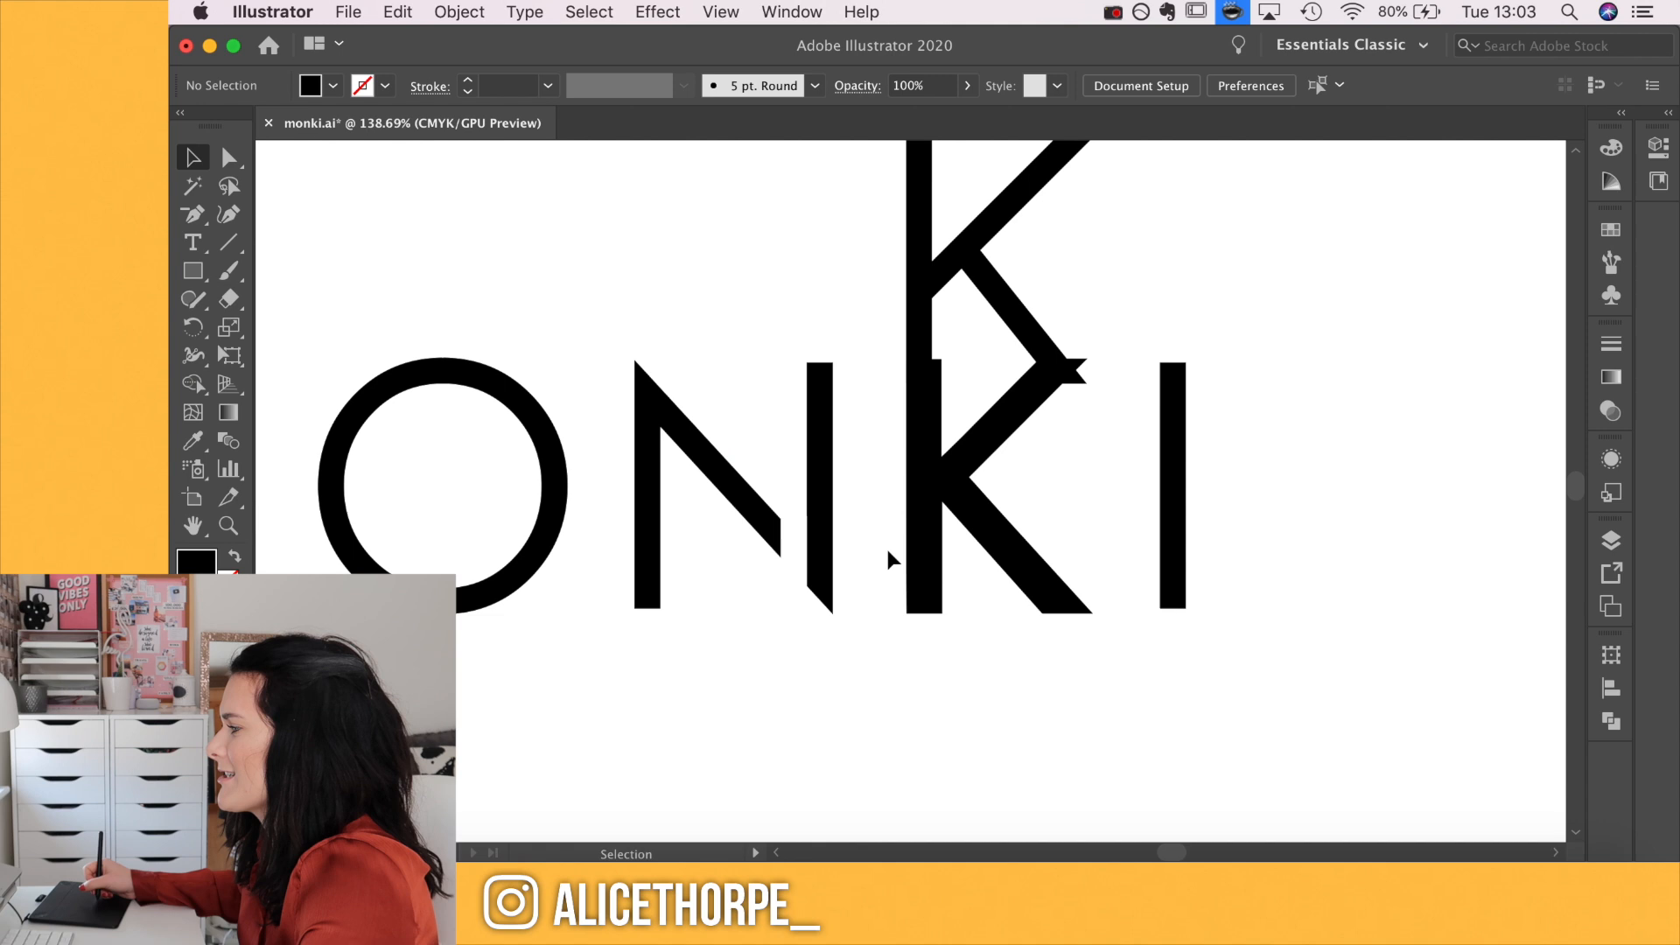
Shift the traced K against the N's right stem to compare their stem widths
scroll(887, 549, up, 3)
click(923, 479)
drag(935, 441, 839, 444)
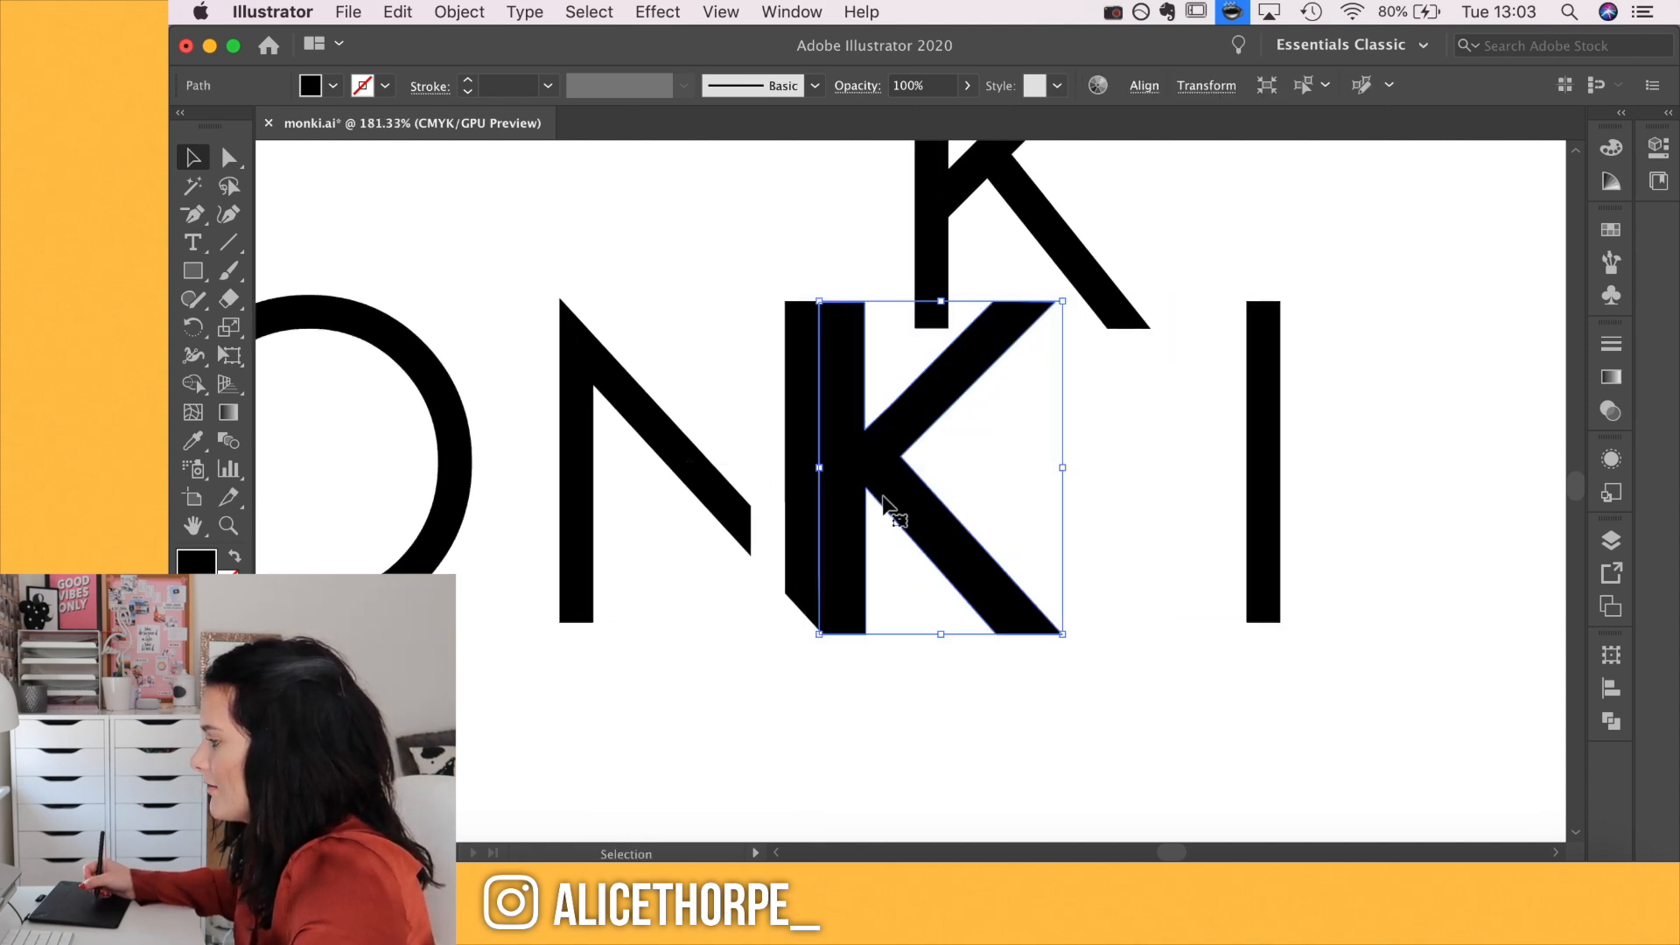
Overlay the traced K and the original thin K with the left edges of their stems aligned
click(884, 584)
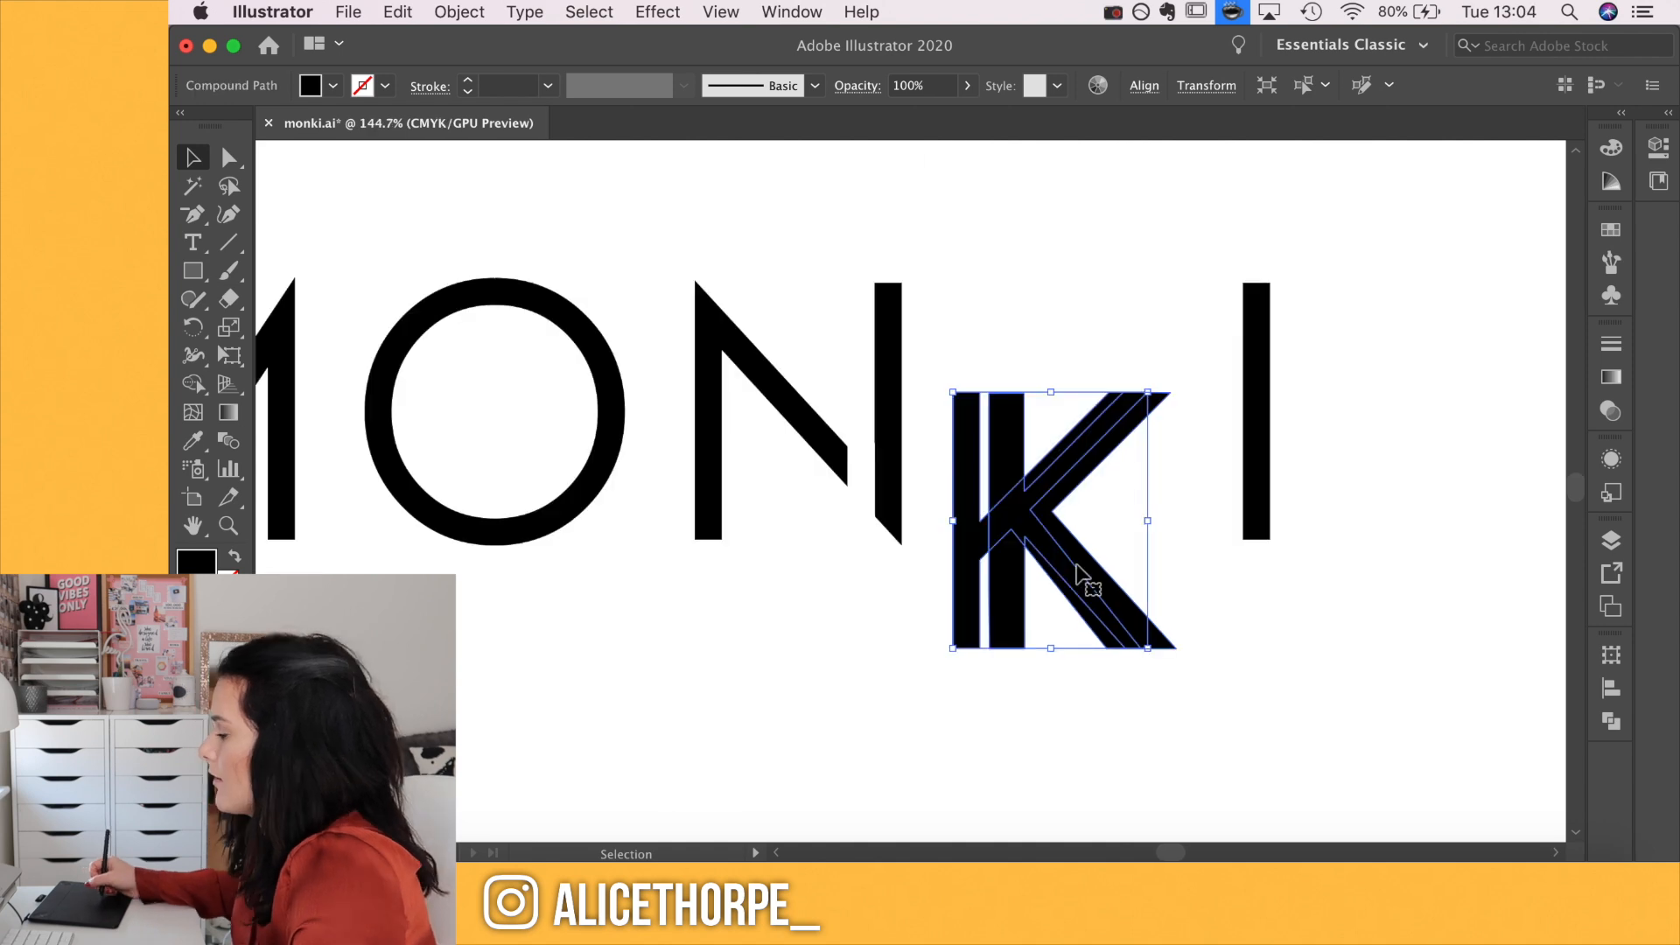
scroll(1083, 578, up, 5)
drag(930, 374, 896, 374)
scroll(959, 324, up, 5)
key(a)
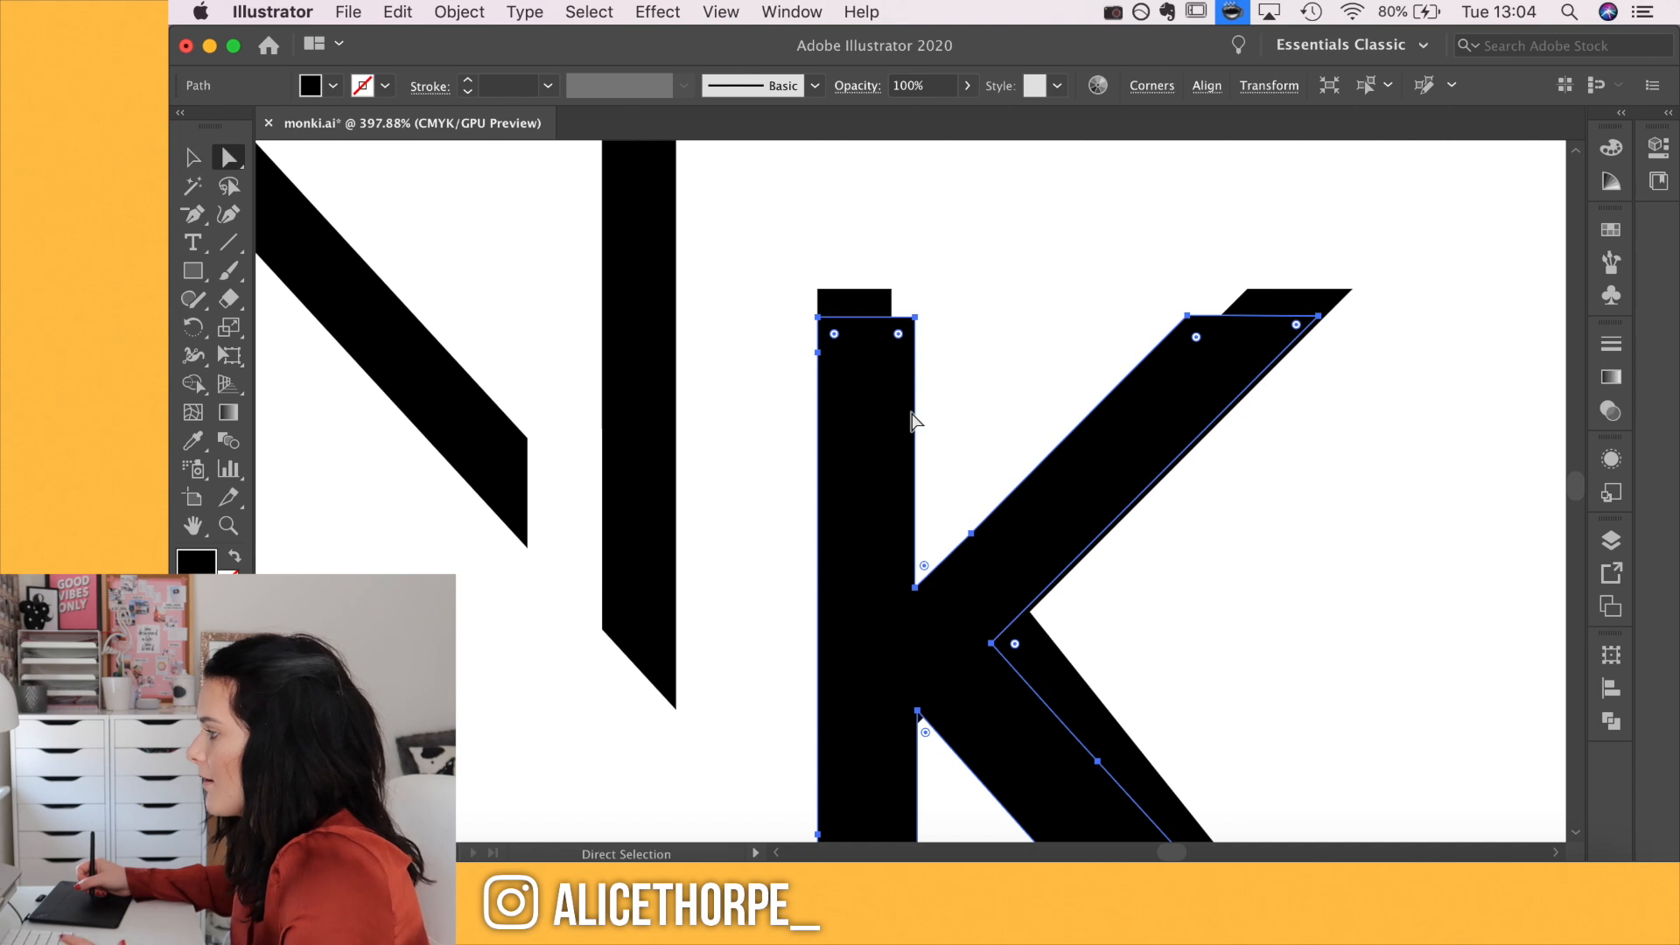
Try to narrow the traced K's stem by moving its right-edge anchor points inward, and undo both moves
drag(913, 317, 891, 318)
drag(915, 588, 896, 603)
key(super+z)
key(super+z)
Show the rulers and place a vertical guide along the right edge of the thin K's stem
click(944, 437)
click(737, 11)
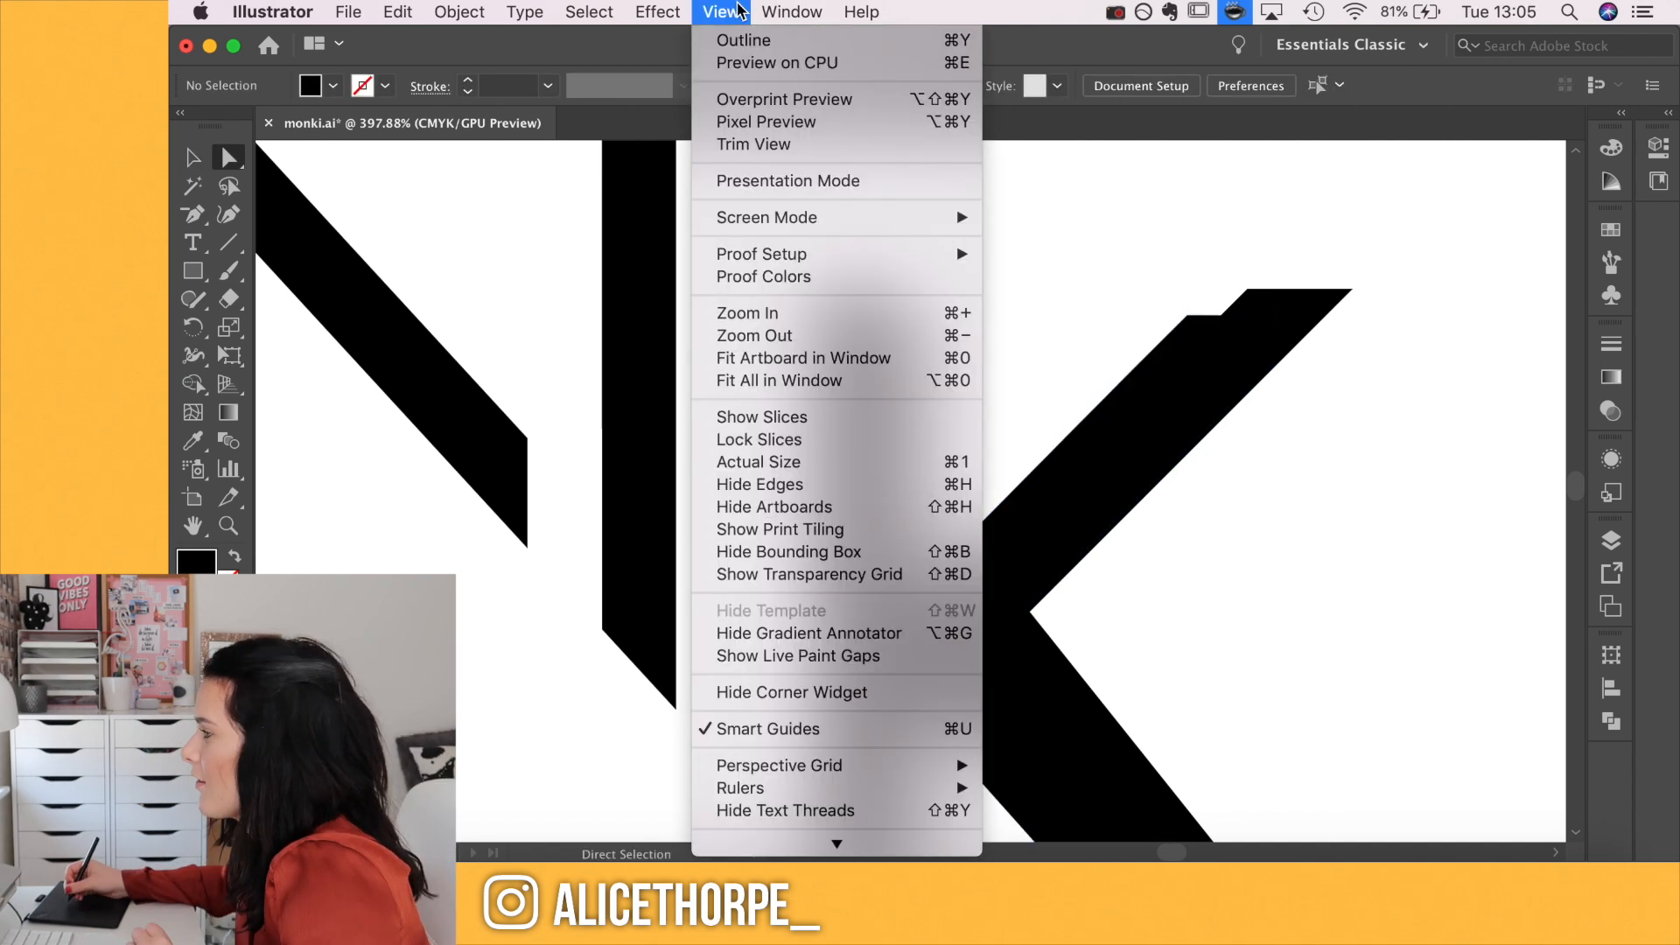
mouse_move(741, 788)
click(1042, 789)
drag(265, 420, 891, 420)
Move the anchor points on the right edge of the traced K's stem onto the vertical guide
drag(915, 318, 891, 318)
scroll(915, 604, up, 5)
drag(915, 587, 850, 166)
drag(870, 337, 818, 278)
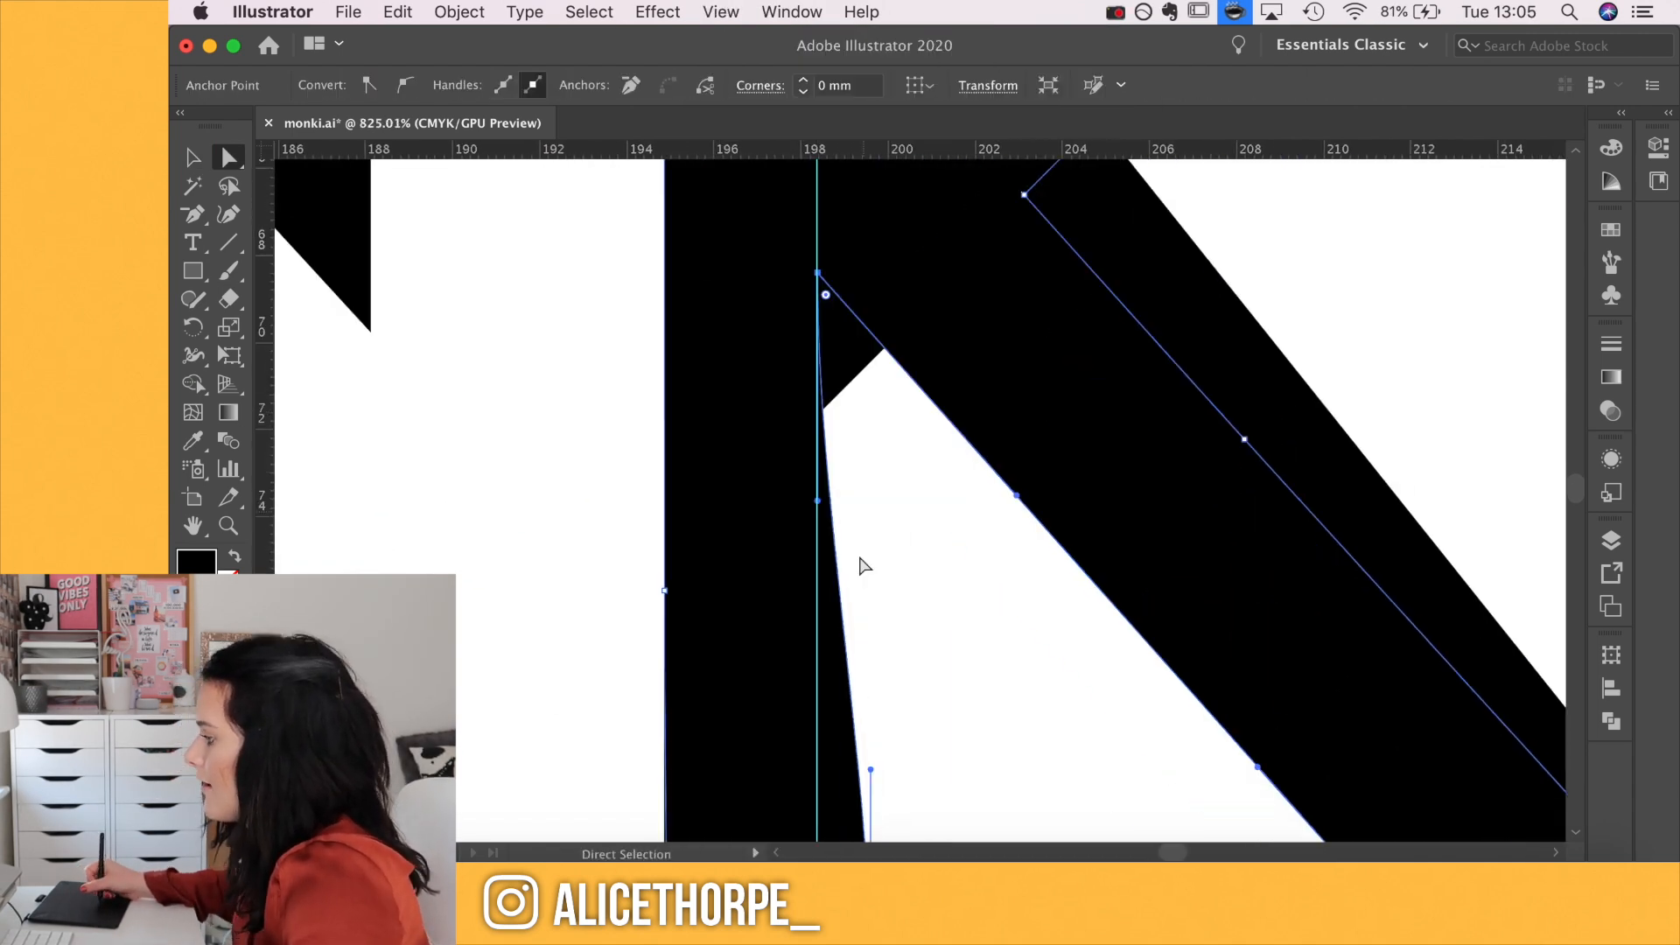
scroll(863, 566, down, 5)
drag(871, 685, 846, 684)
click(895, 659)
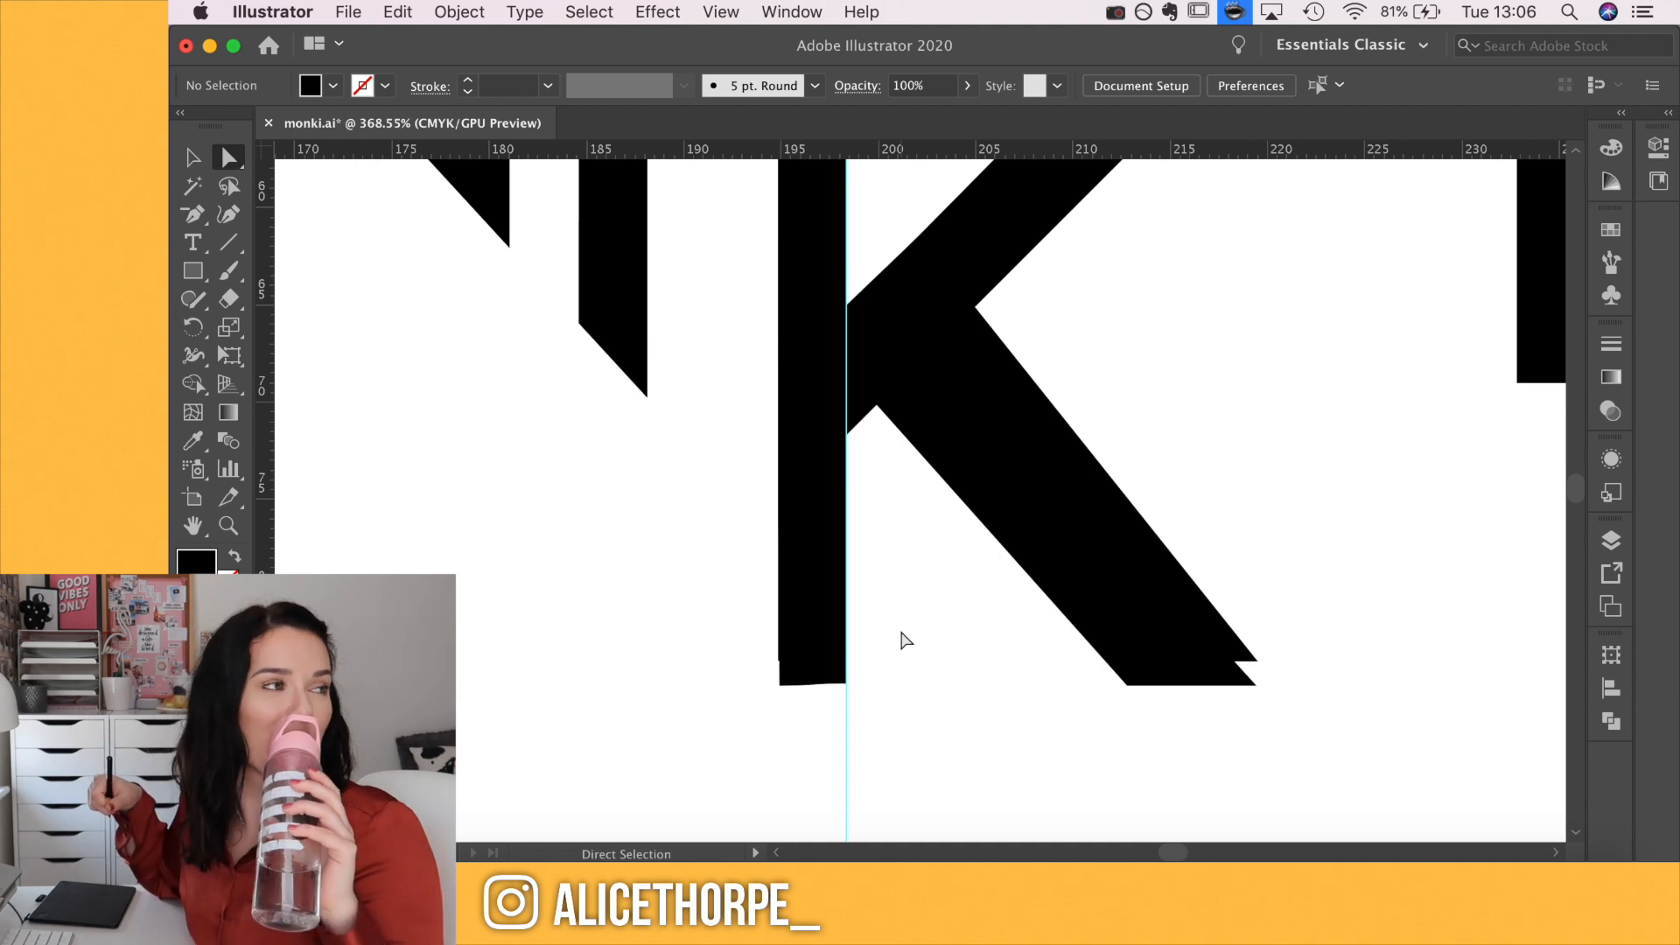
Move the original thin K down and to the left, partly clear of the traced K
click(925, 569)
drag(926, 570, 779, 589)
scroll(779, 589, down, 3)
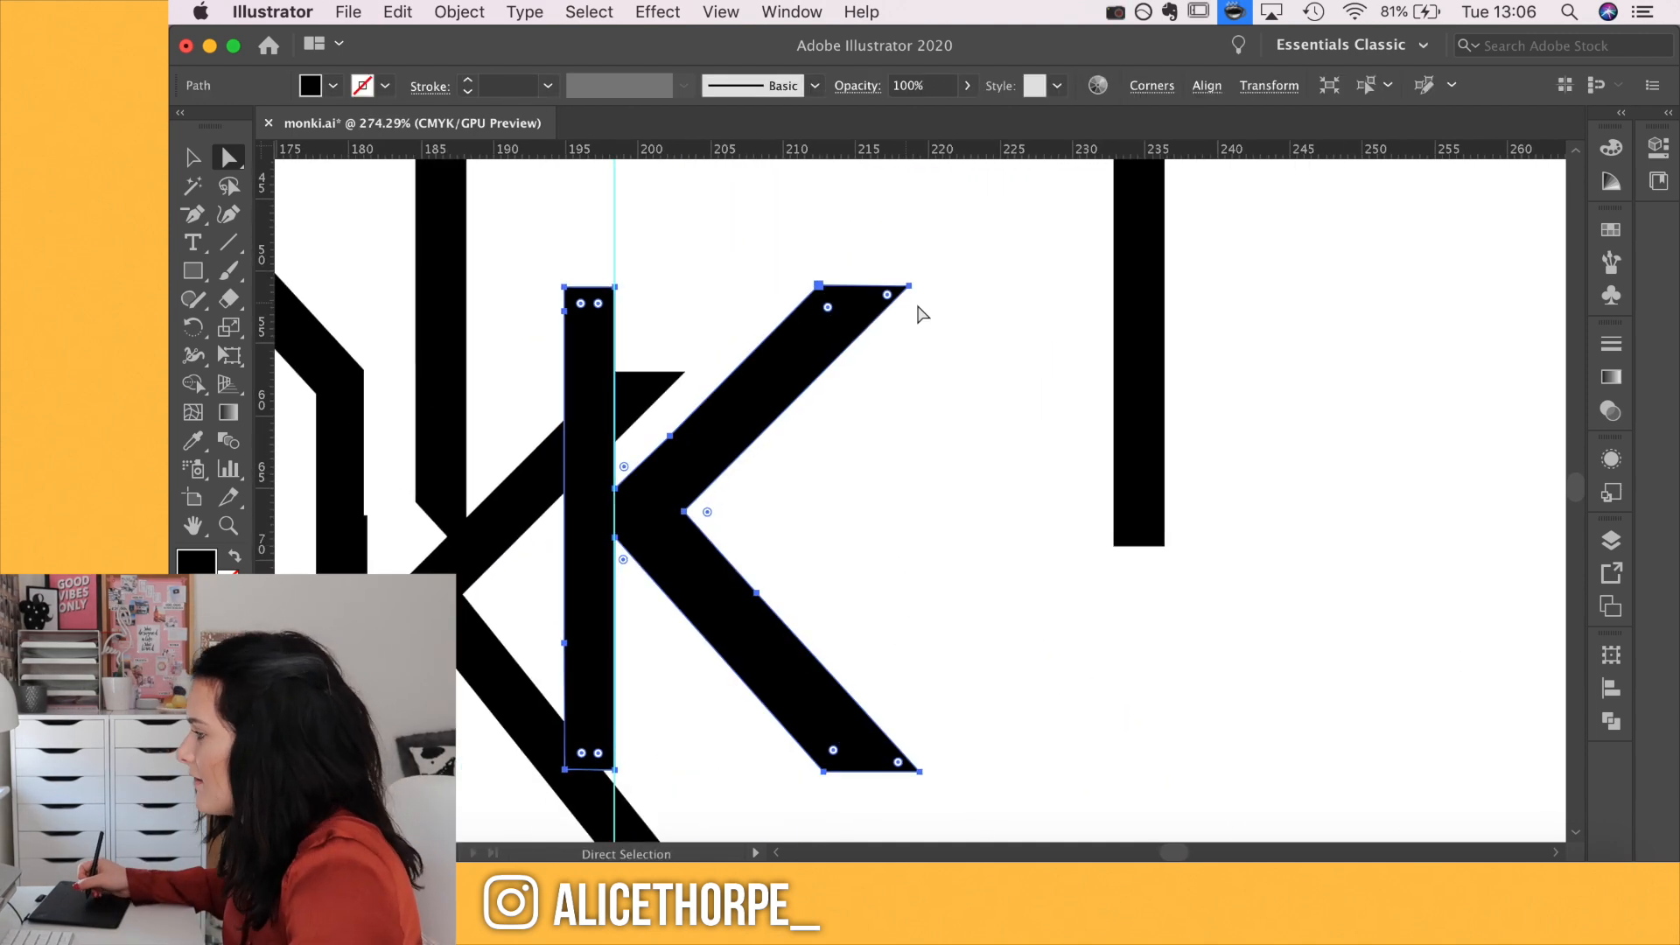
Place a horizontal guide at the inner corner where the K's arms meet and move that corner left along it
scroll(919, 313, up, 5)
click(562, 630)
drag(667, 153, 563, 630)
scroll(563, 630, up, 3)
drag(626, 611, 561, 613)
scroll(561, 613, down, 5)
Draw a rectangle over the end of the K's upper arm and rotate it to 315° to follow the arm's slope
click(194, 272)
drag(1027, 271, 1133, 405)
drag(1140, 263, 1167, 326)
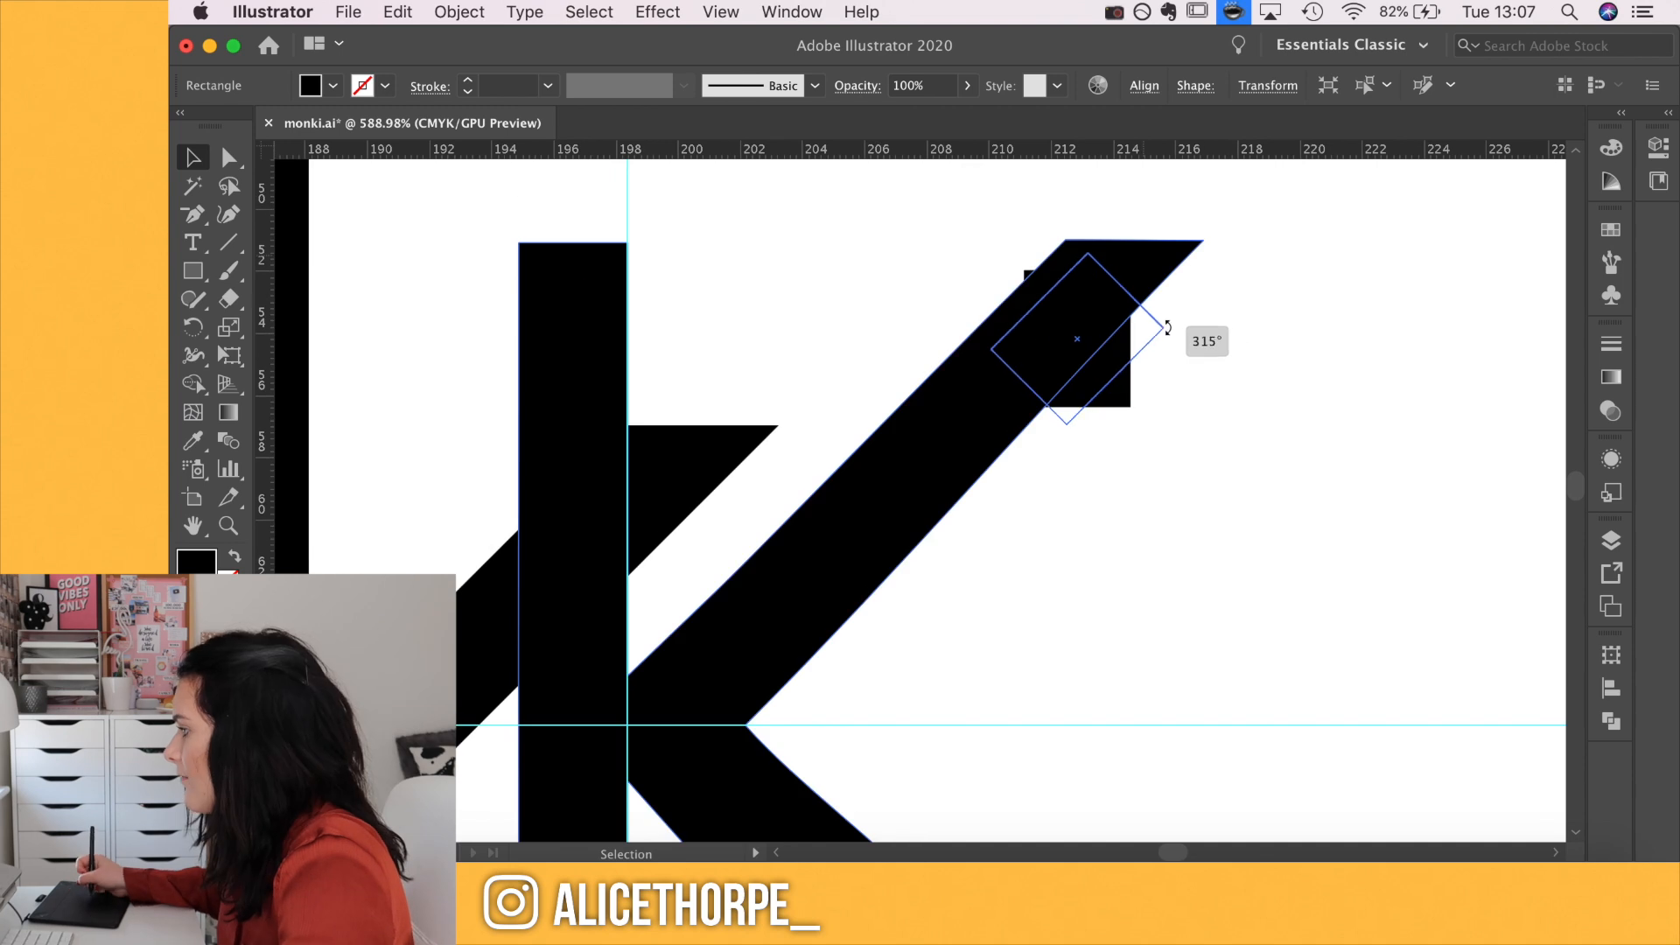
scroll(1076, 338, up, 5)
Fill the rectangle light grey and fit it against the K's upper arm as a width gauge
click(1611, 344)
key(a)
scroll(1200, 499, up, 2)
click(1612, 147)
scroll(1199, 499, down, 5)
click(1242, 229)
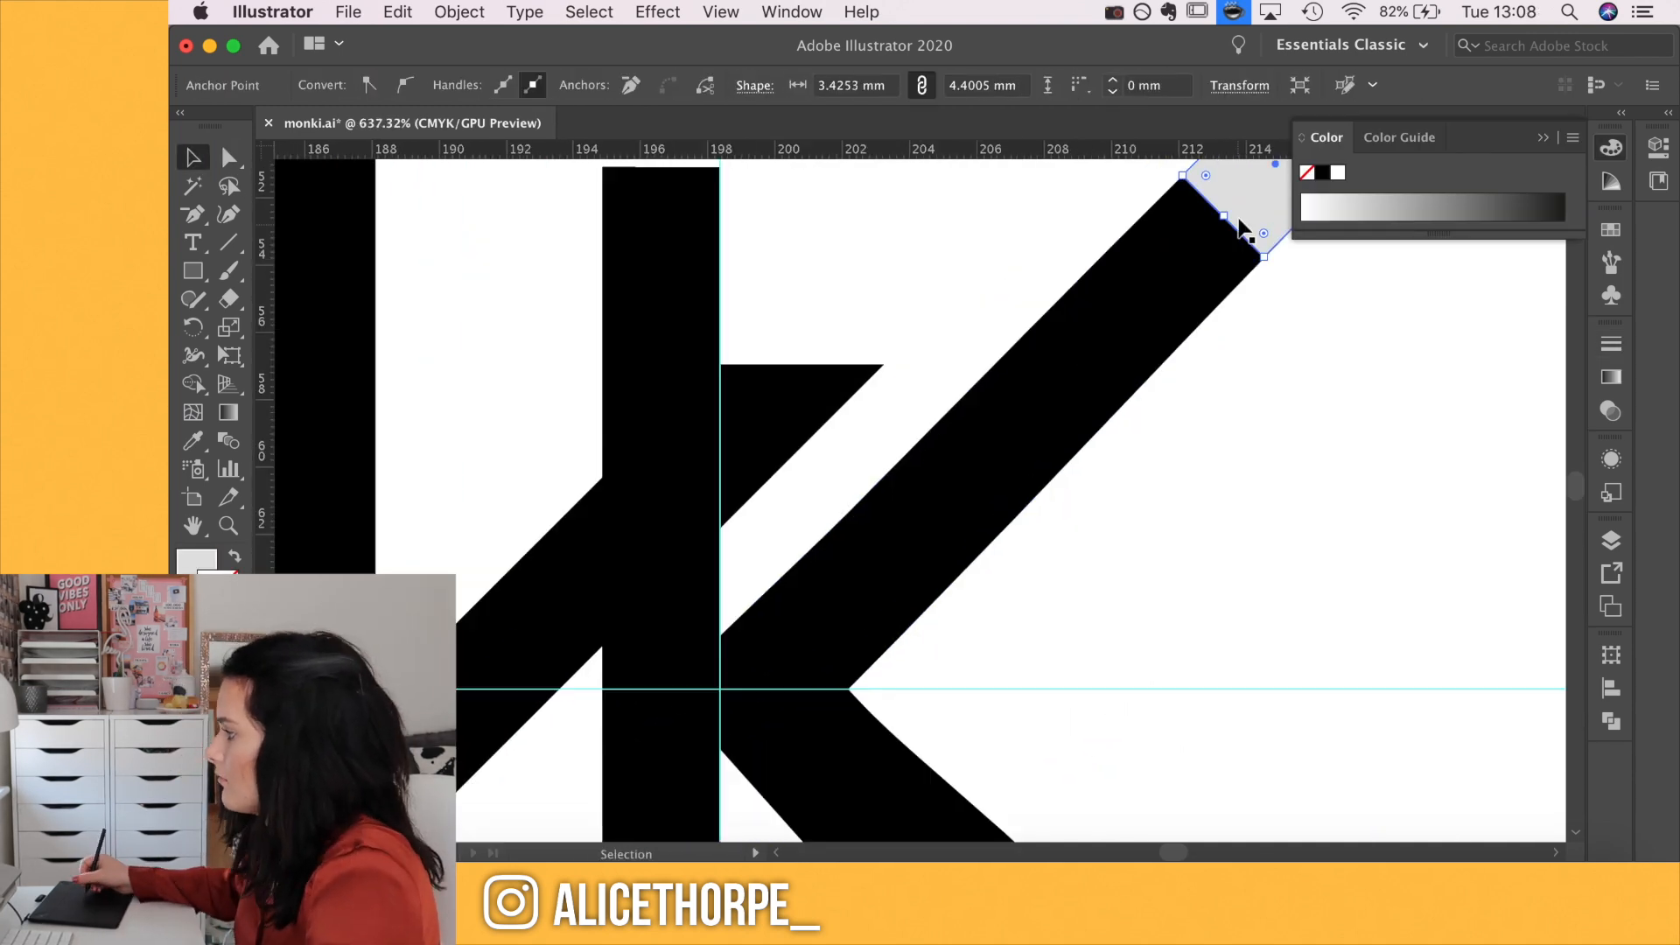
Move the grey gauge rectangle along the K's lower arm up to where it meets the stem
scroll(648, 464, up, 4)
double_click(649, 462)
key(Escape)
scroll(647, 458, down, 4)
key(a)
key(v)
drag(893, 573, 668, 443)
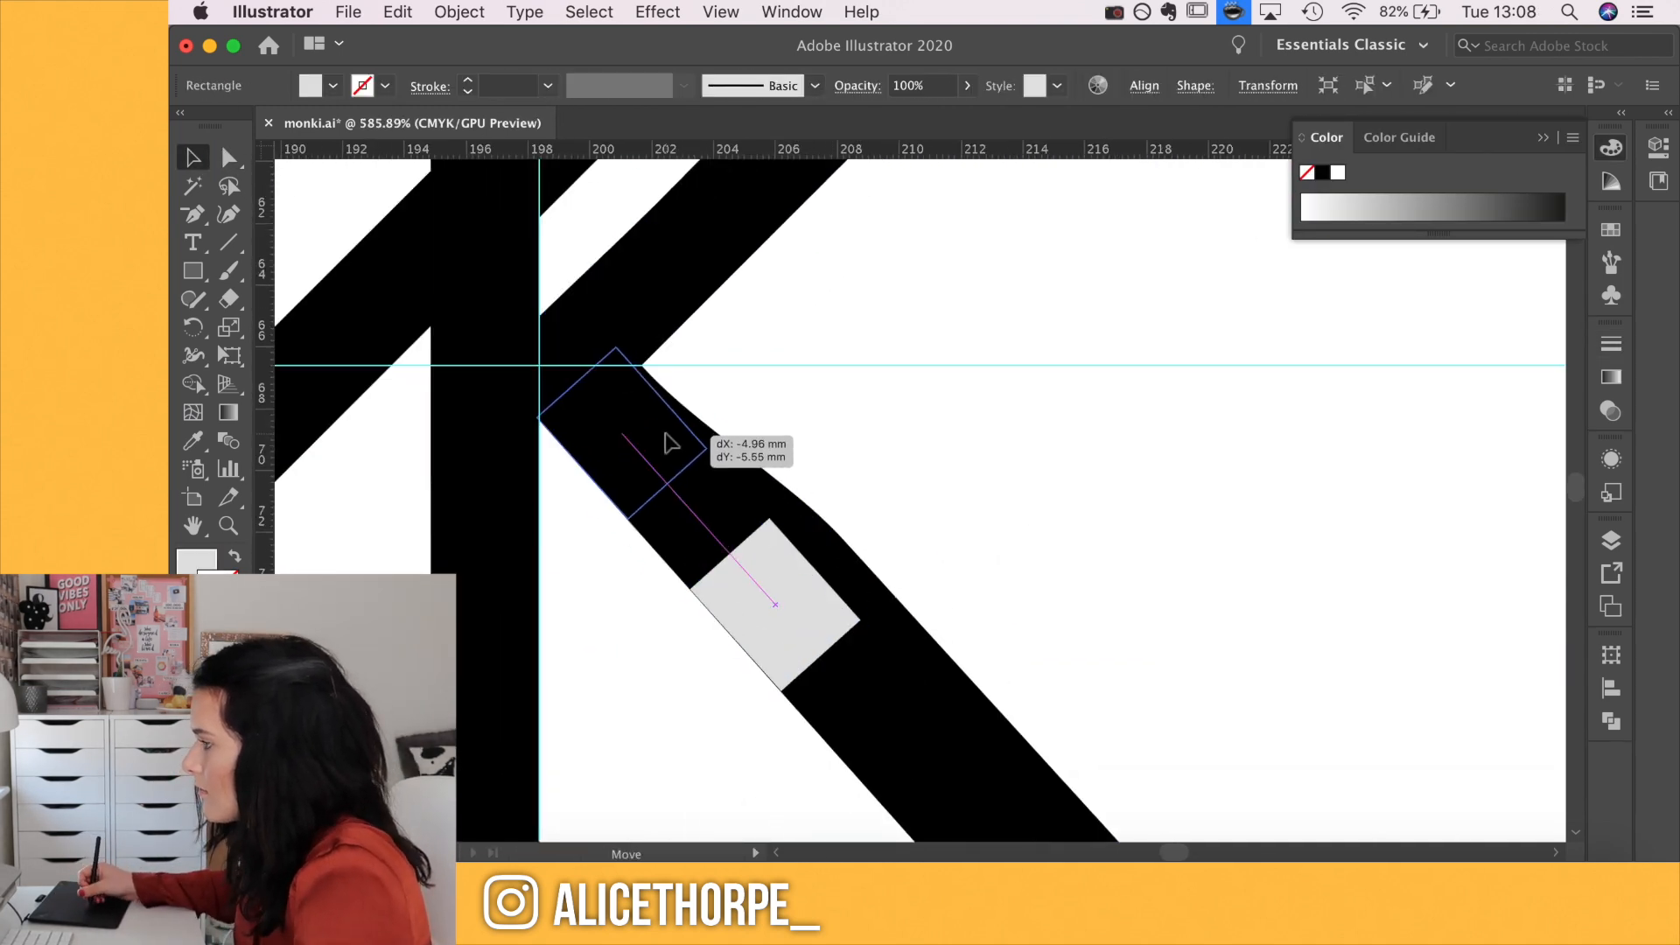
Narrow the K's lower arm to the gauge's width by moving its outer anchor point, and delete the grey rectangle
key(a)
drag(1158, 706, 1028, 706)
key(v)
click(837, 741)
key(Delete)
scroll(838, 741, down, 5)
scroll(817, 520, down, 5)
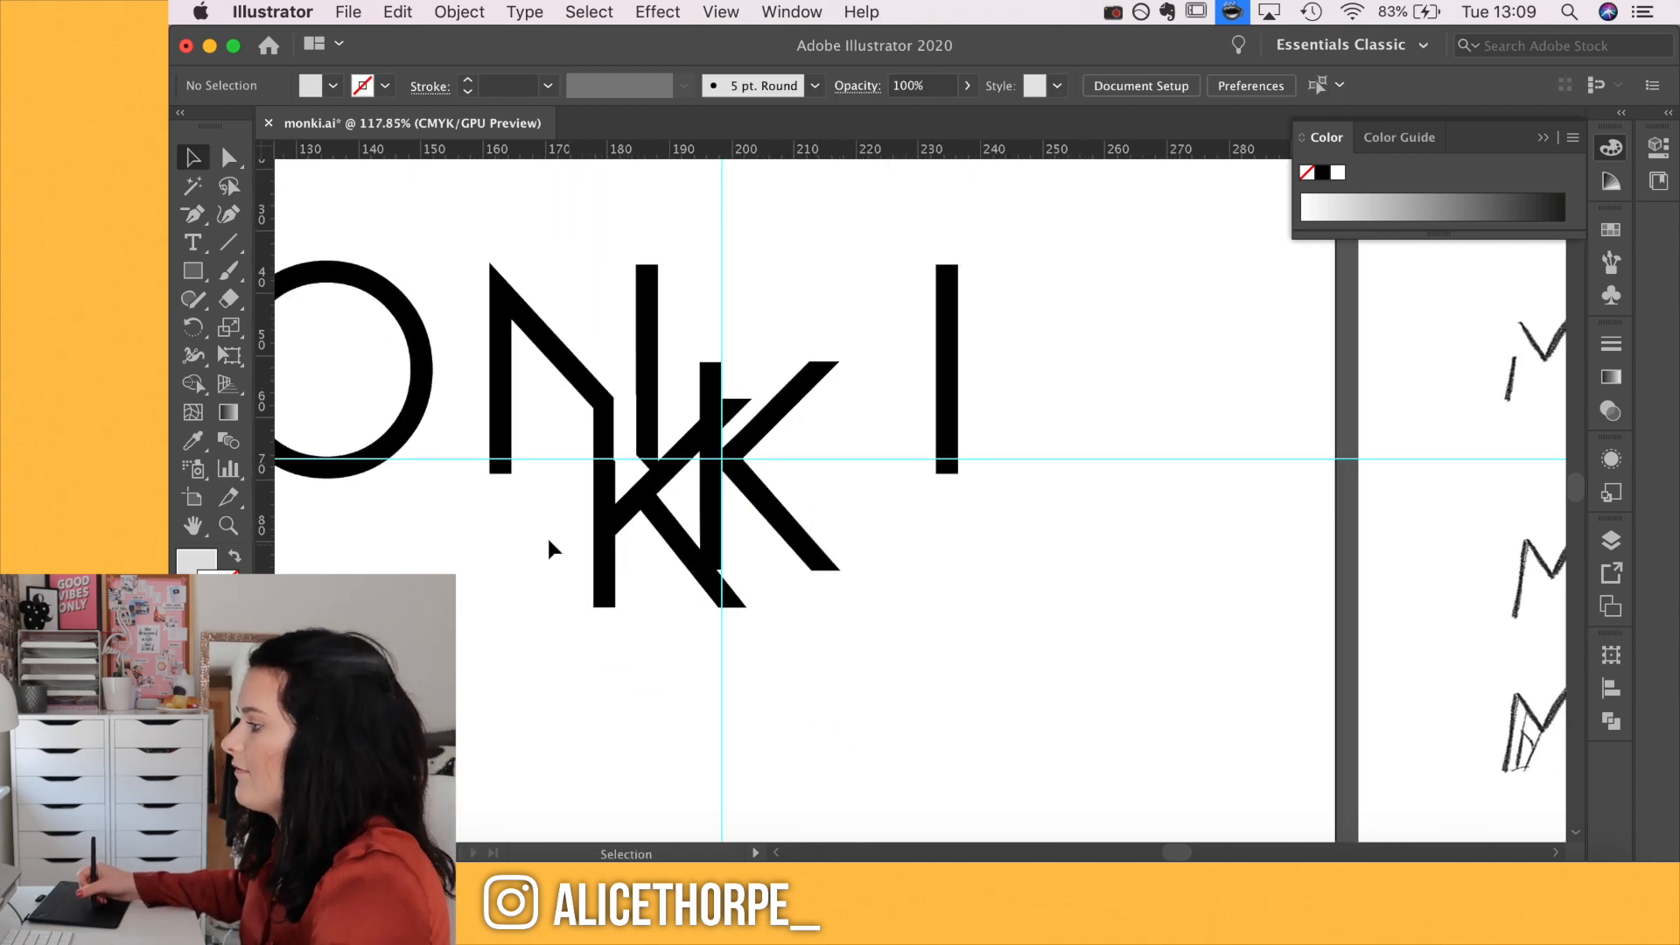
Delete the original thin K overlapping the reworked K
scroll(561, 532, up, 3)
click(637, 545)
key(Delete)
scroll(639, 595, down, 3)
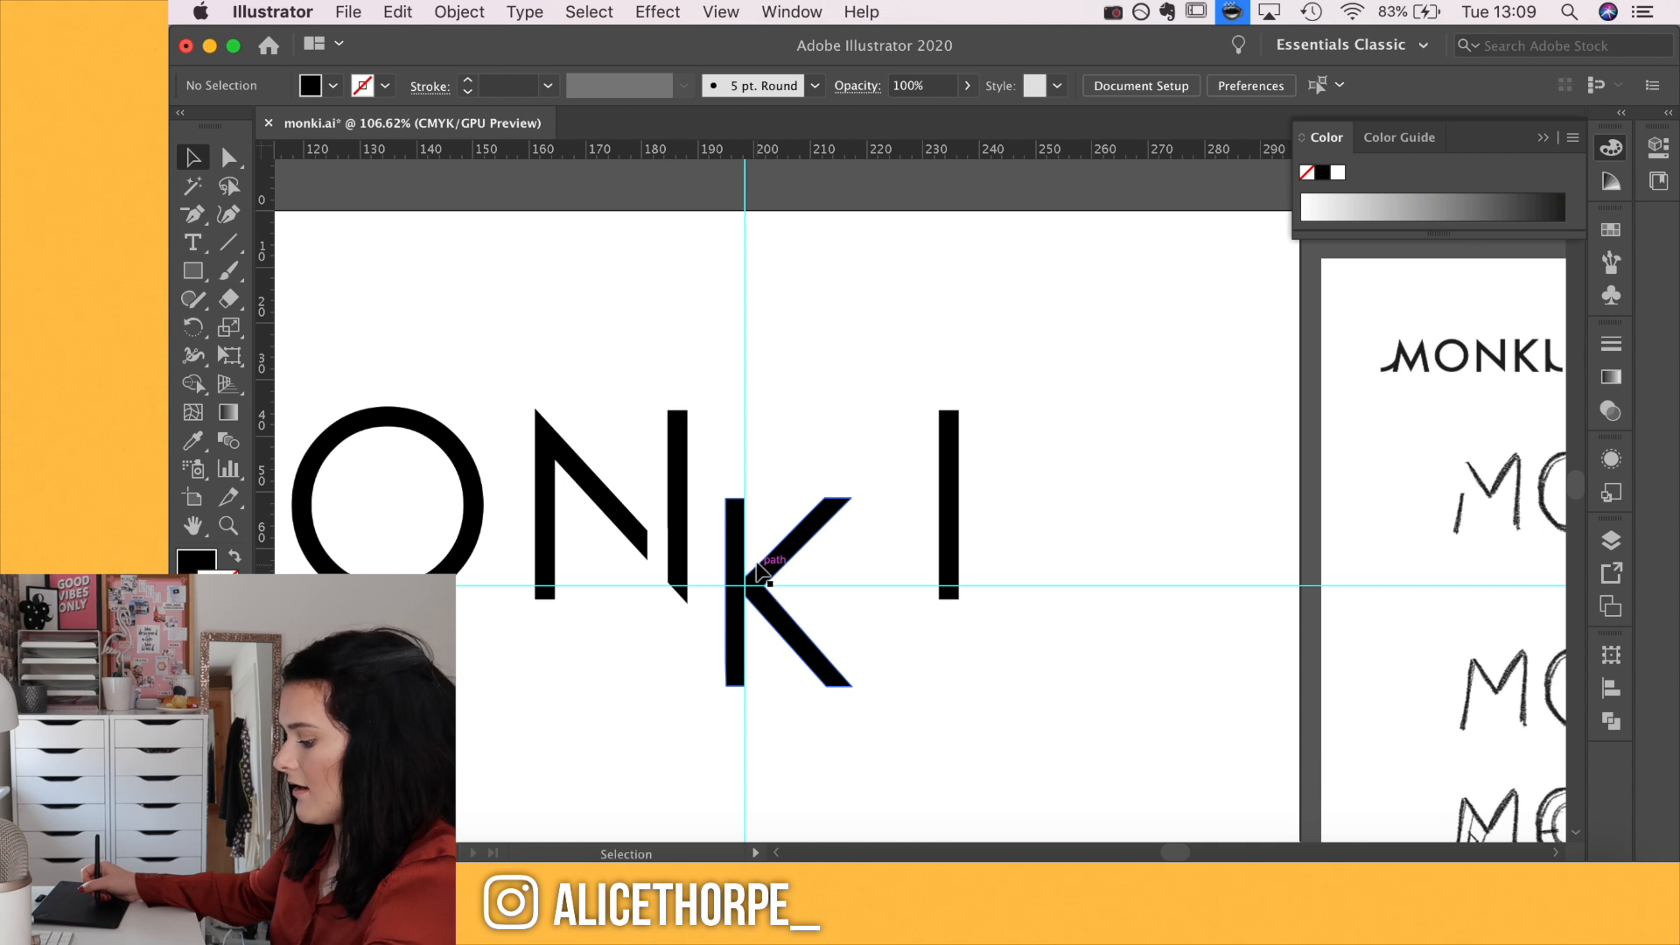
Move the reworked K into the gap between the N and the I and keep a copy on the pasteboard above the artboard
click(768, 570)
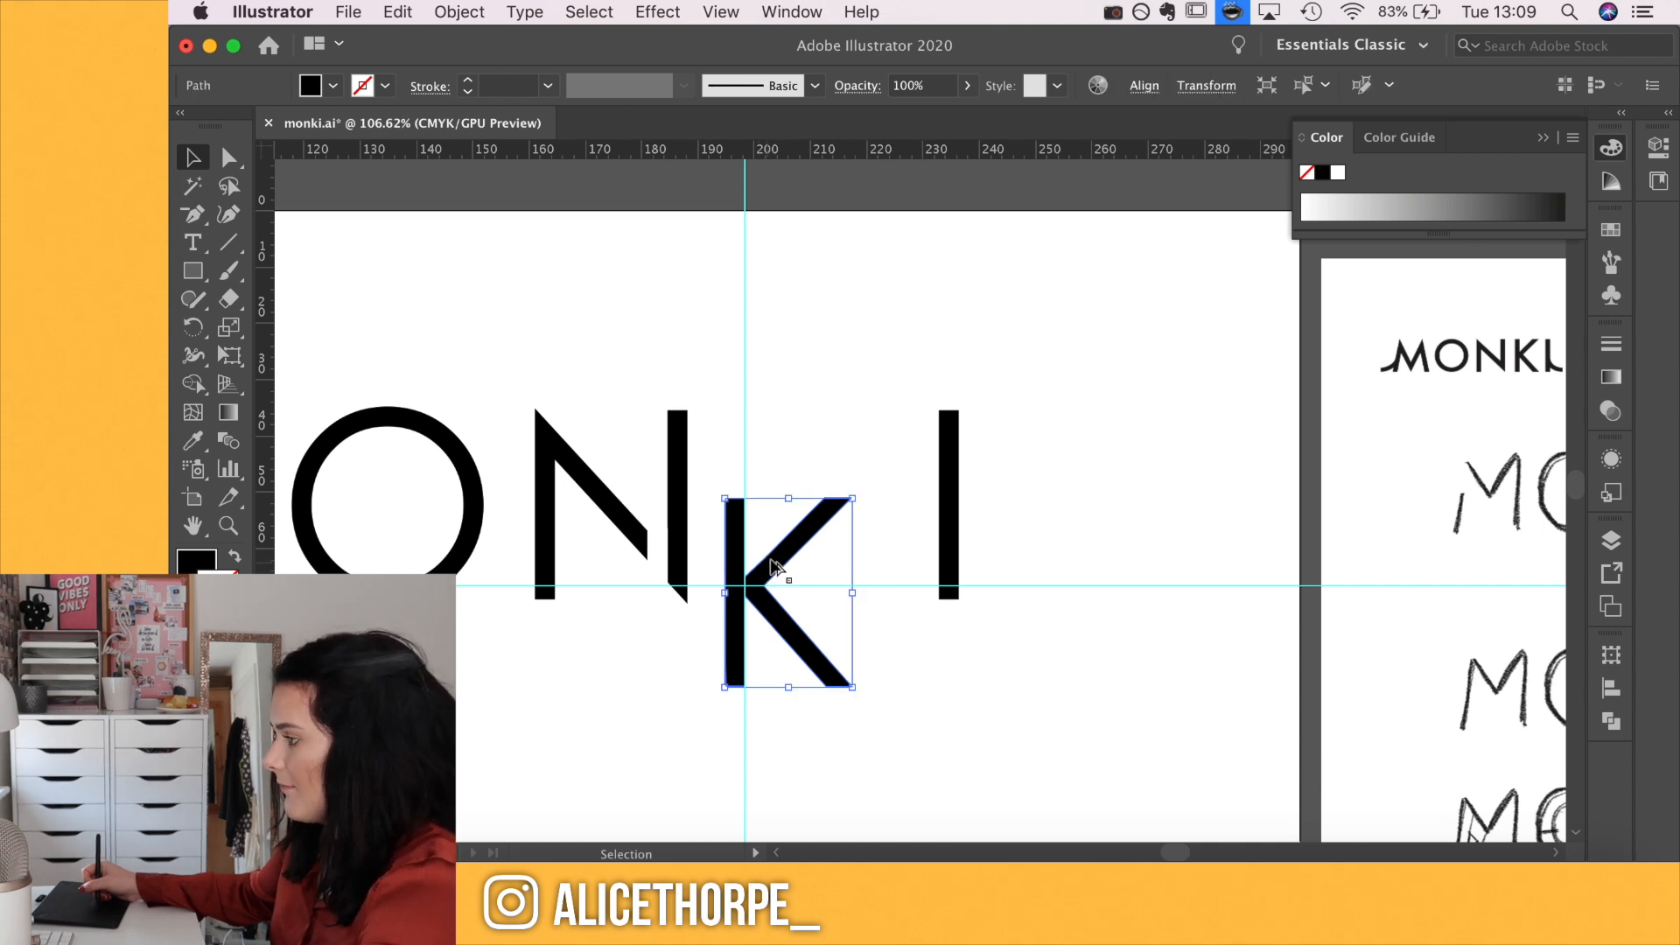
drag(794, 522, 785, 464)
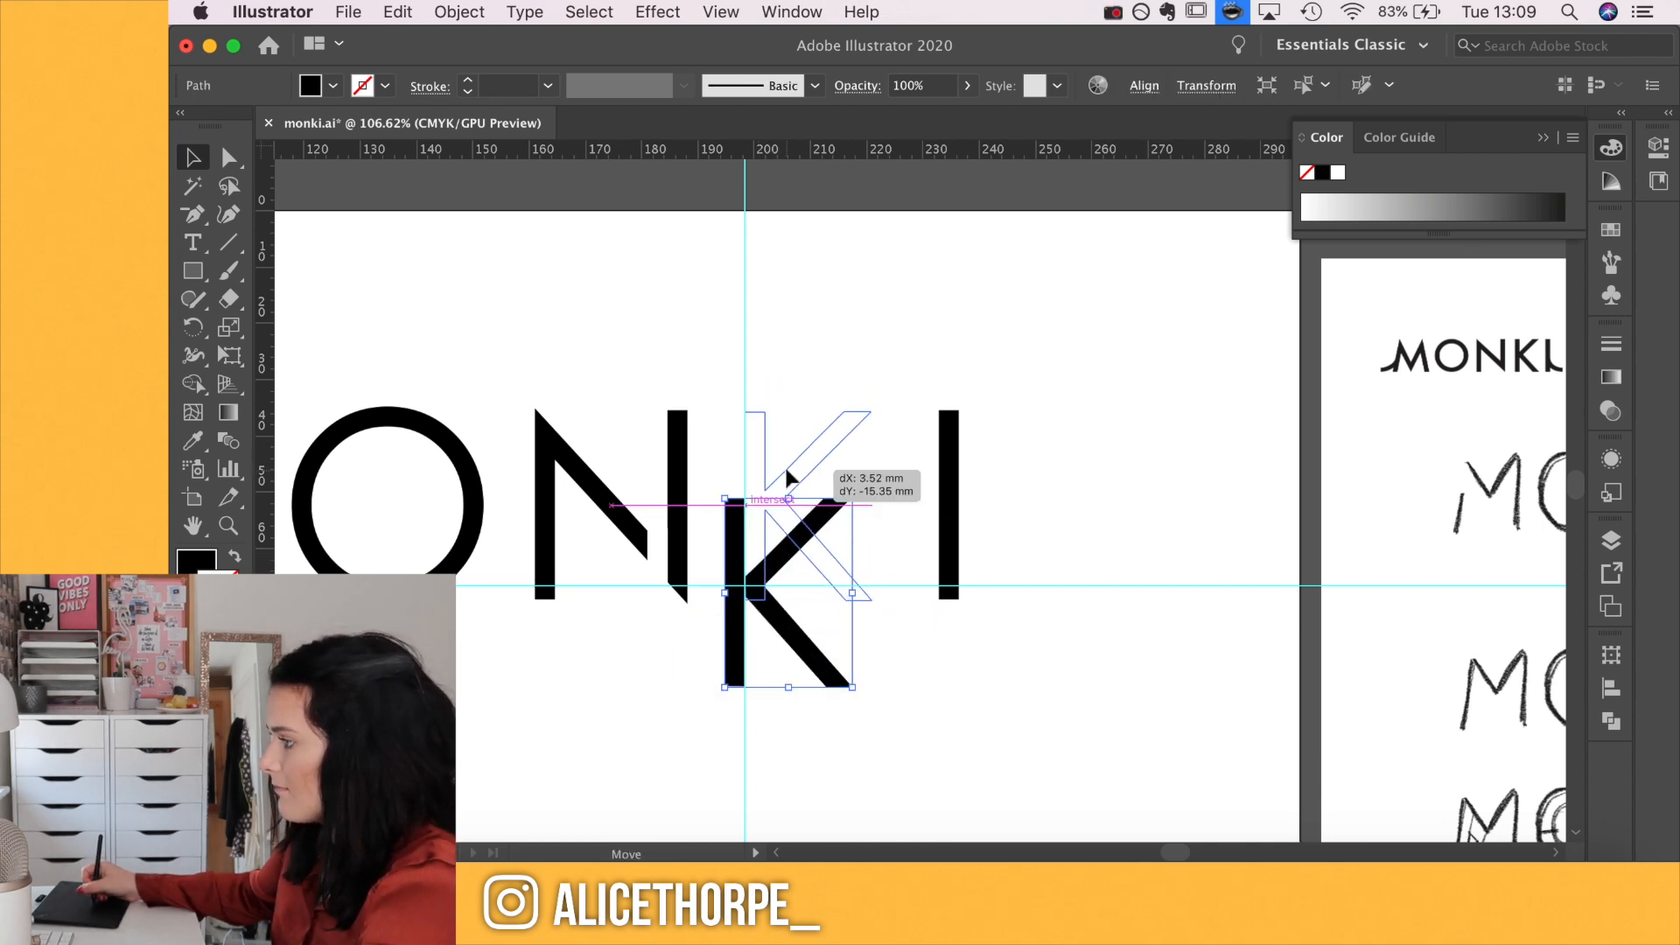
scroll(833, 684, down, 3)
drag(806, 565, 509, 370)
click(529, 755)
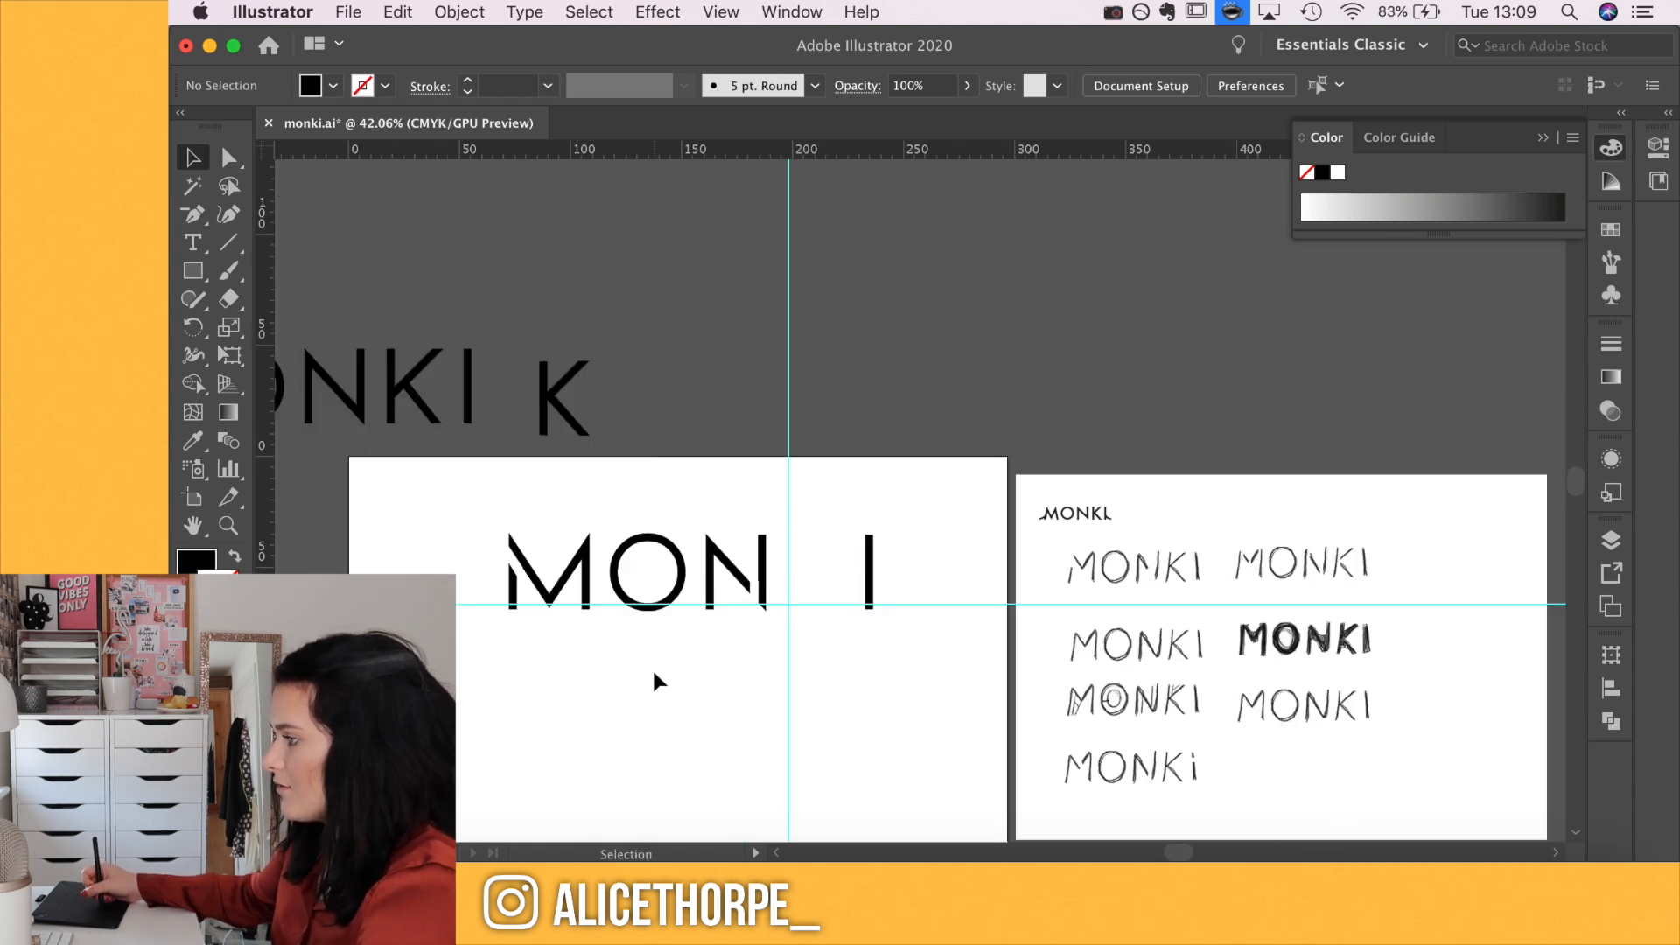
scroll(692, 592, up, 3)
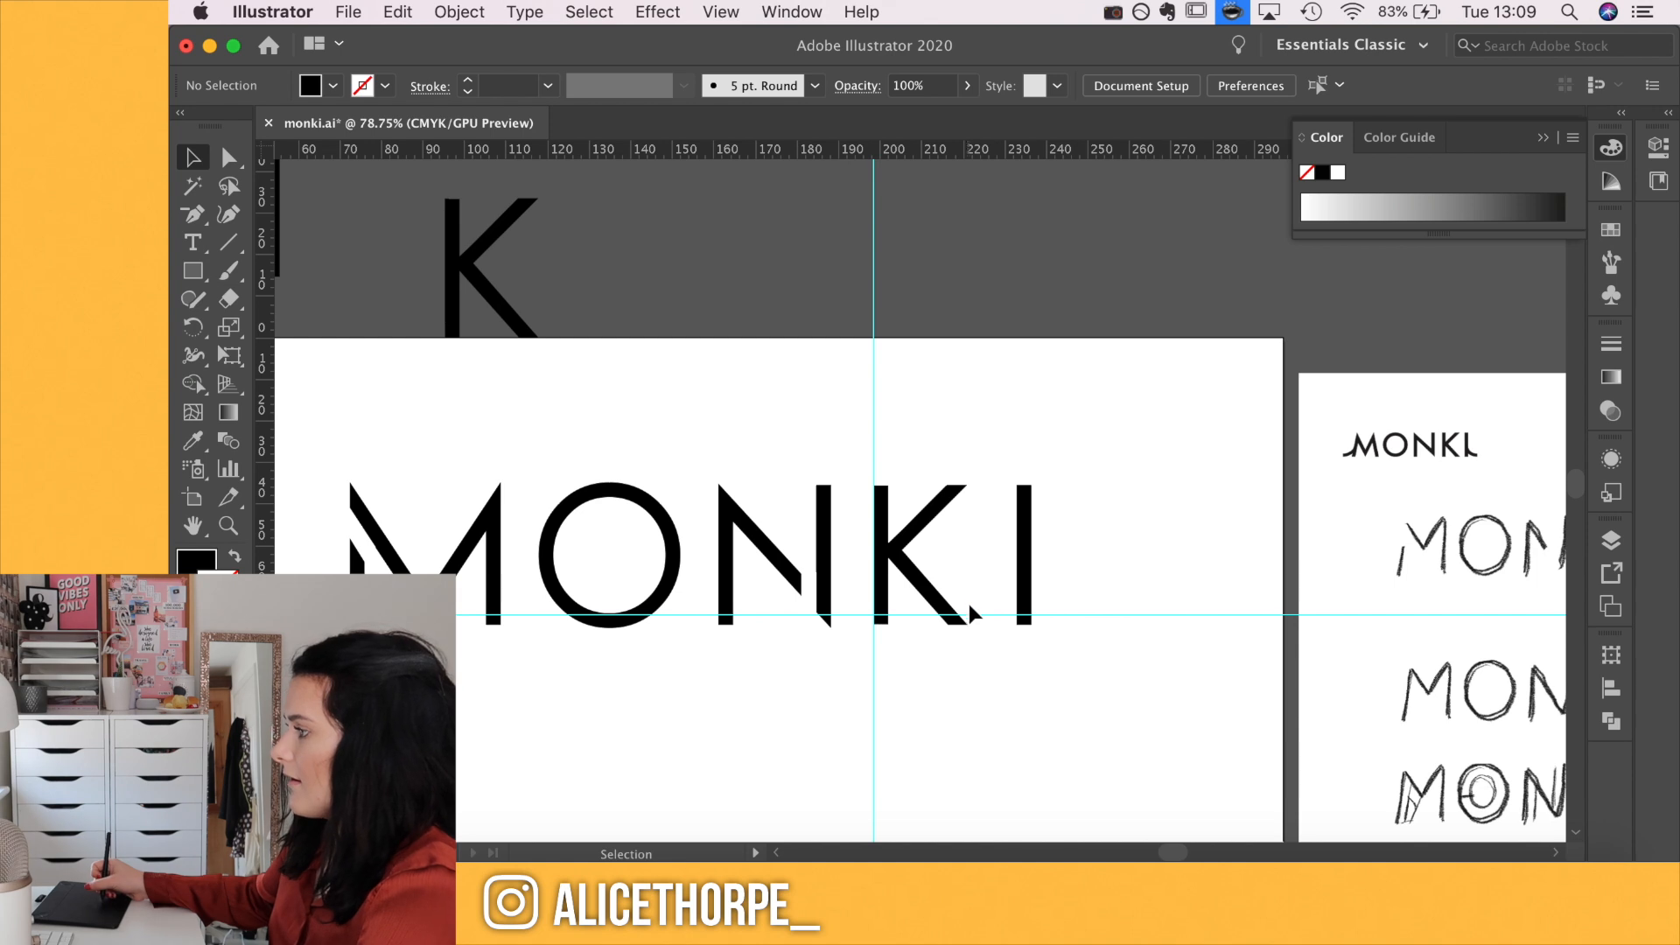
Hide the rulers and the guides
click(725, 16)
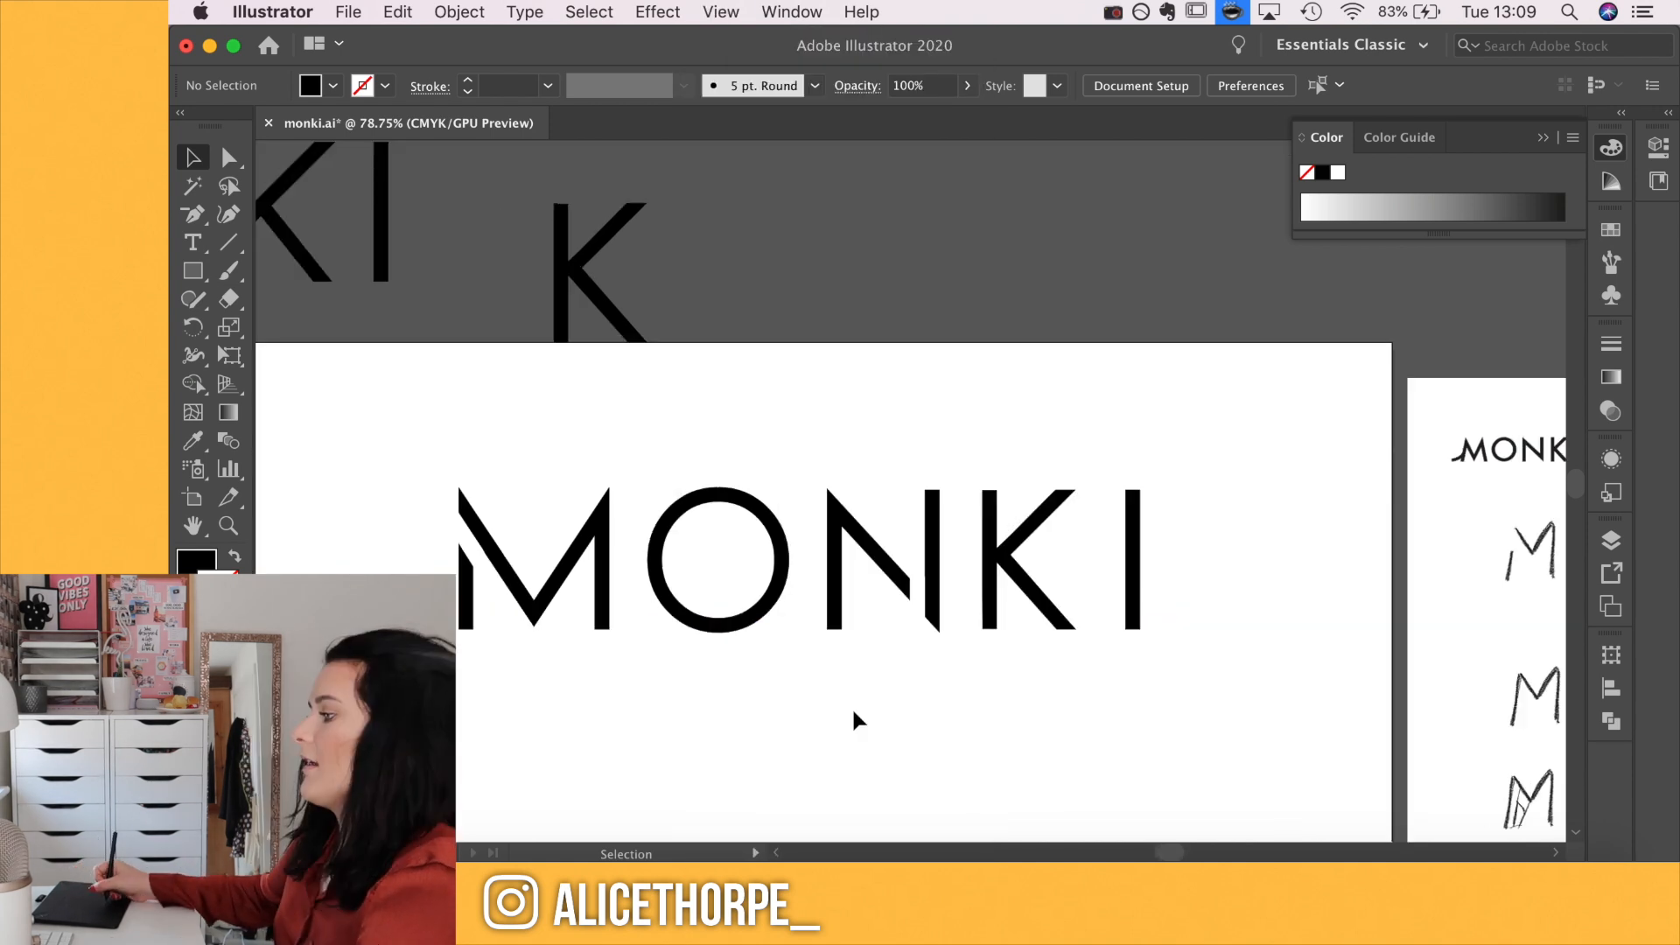
scroll(858, 691, up, 2)
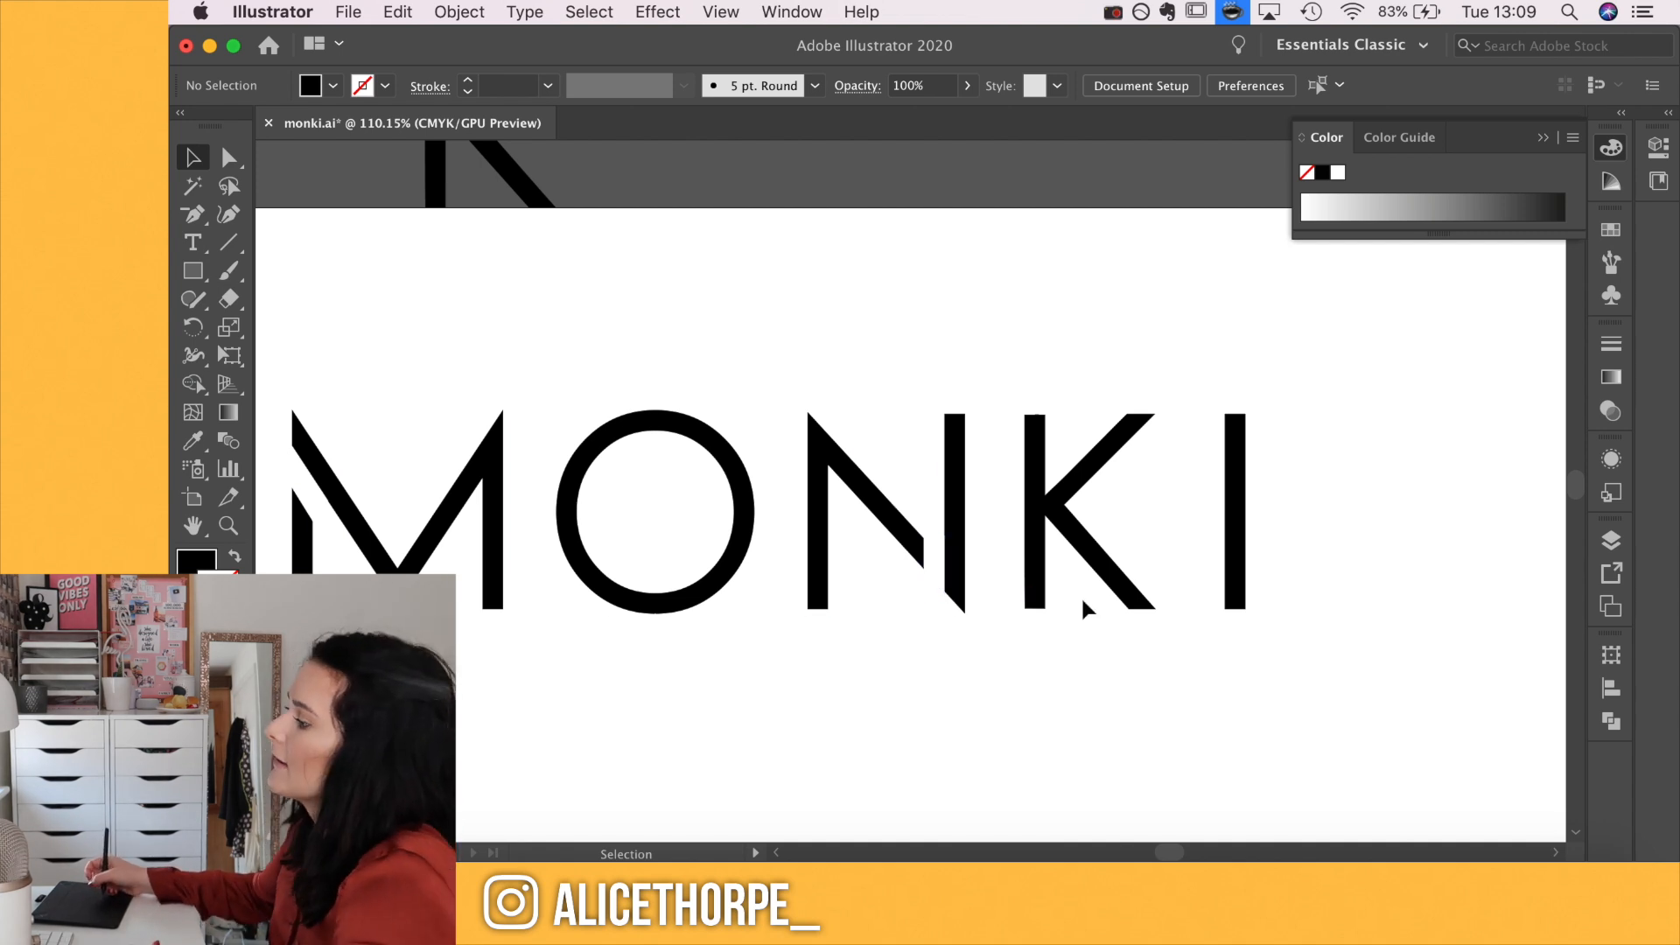
scroll(1080, 586, up, 4)
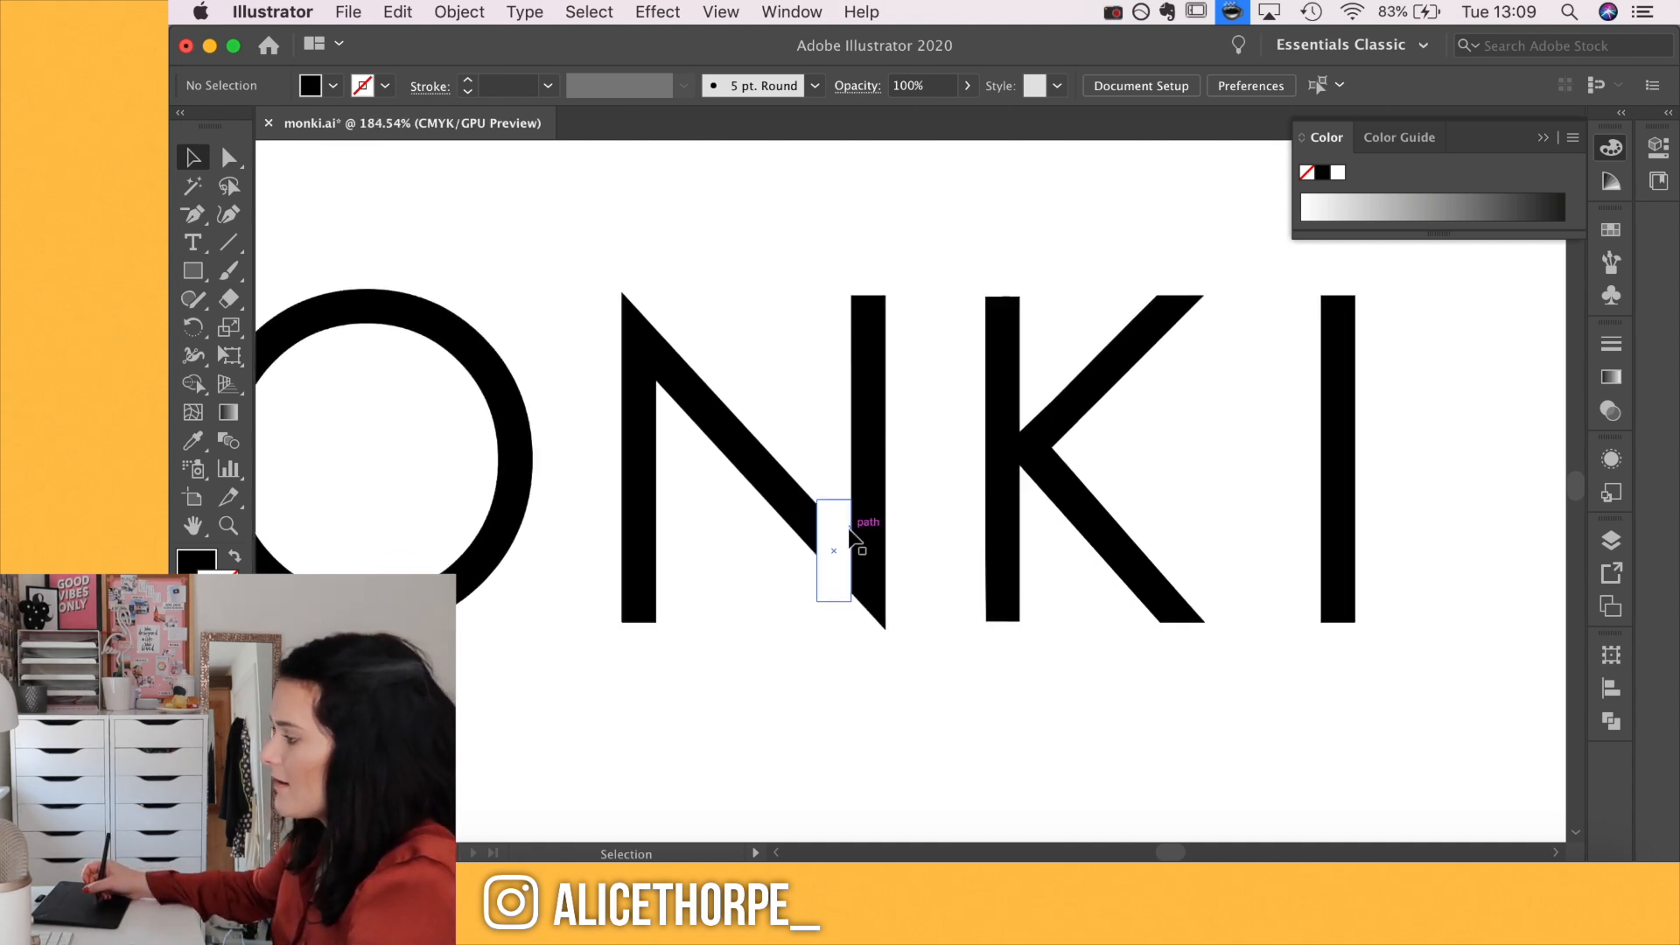
Copy the white gap rectangle from the N to the K's junction beside the stem and bring it to the front
drag(837, 544, 1046, 431)
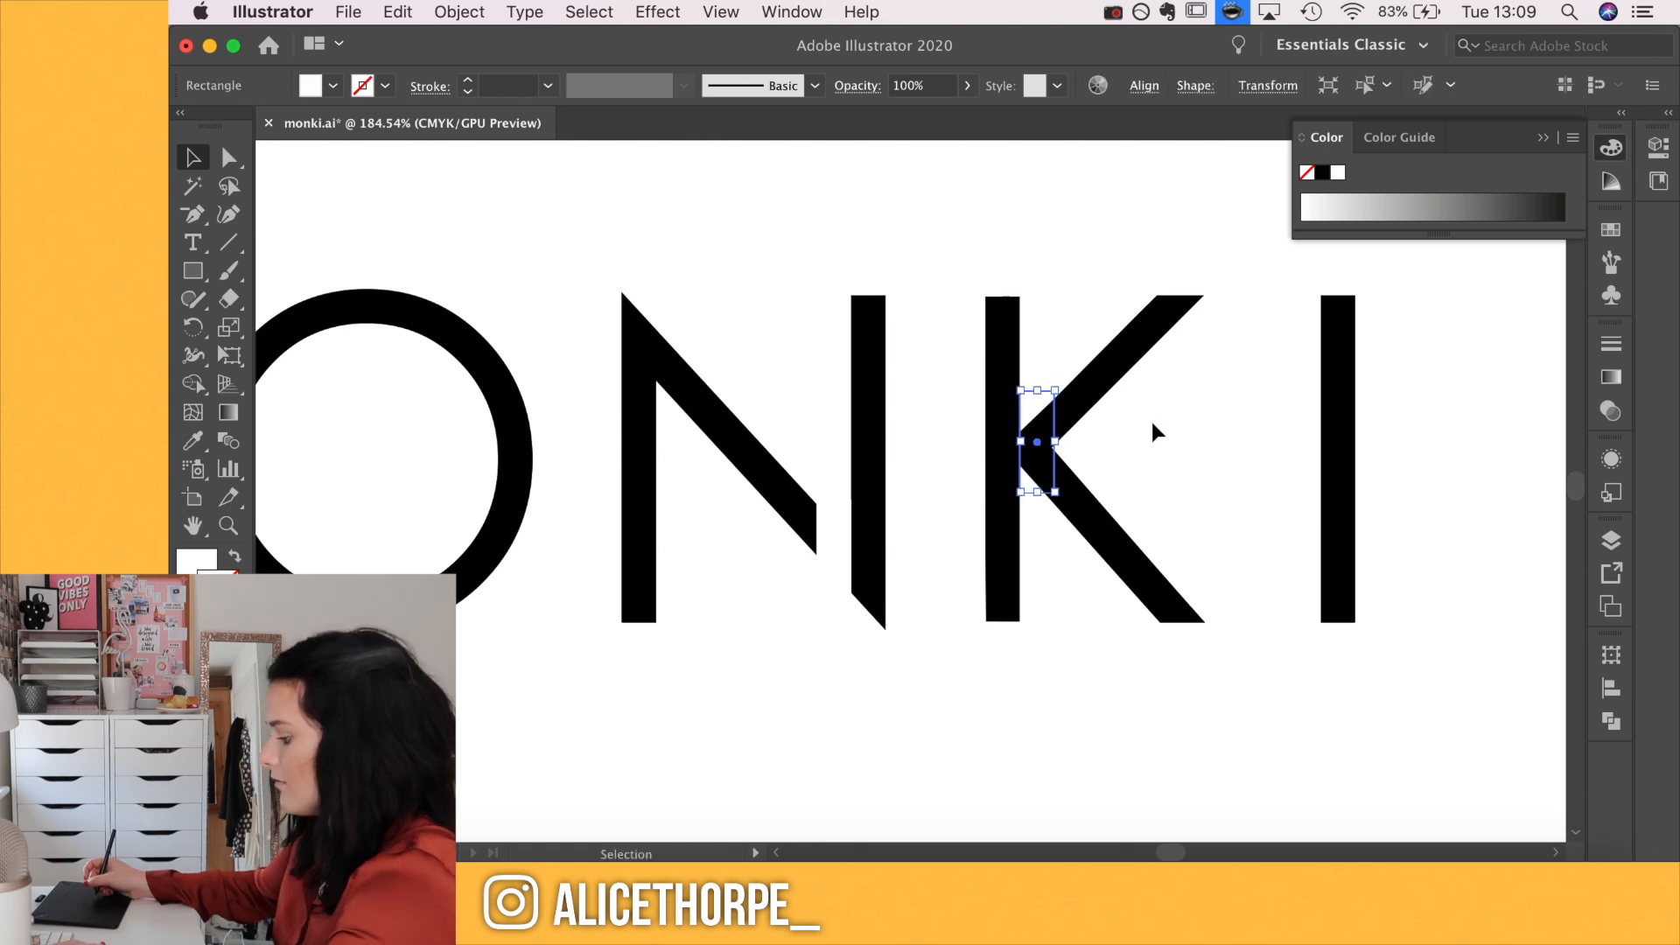
key(i)
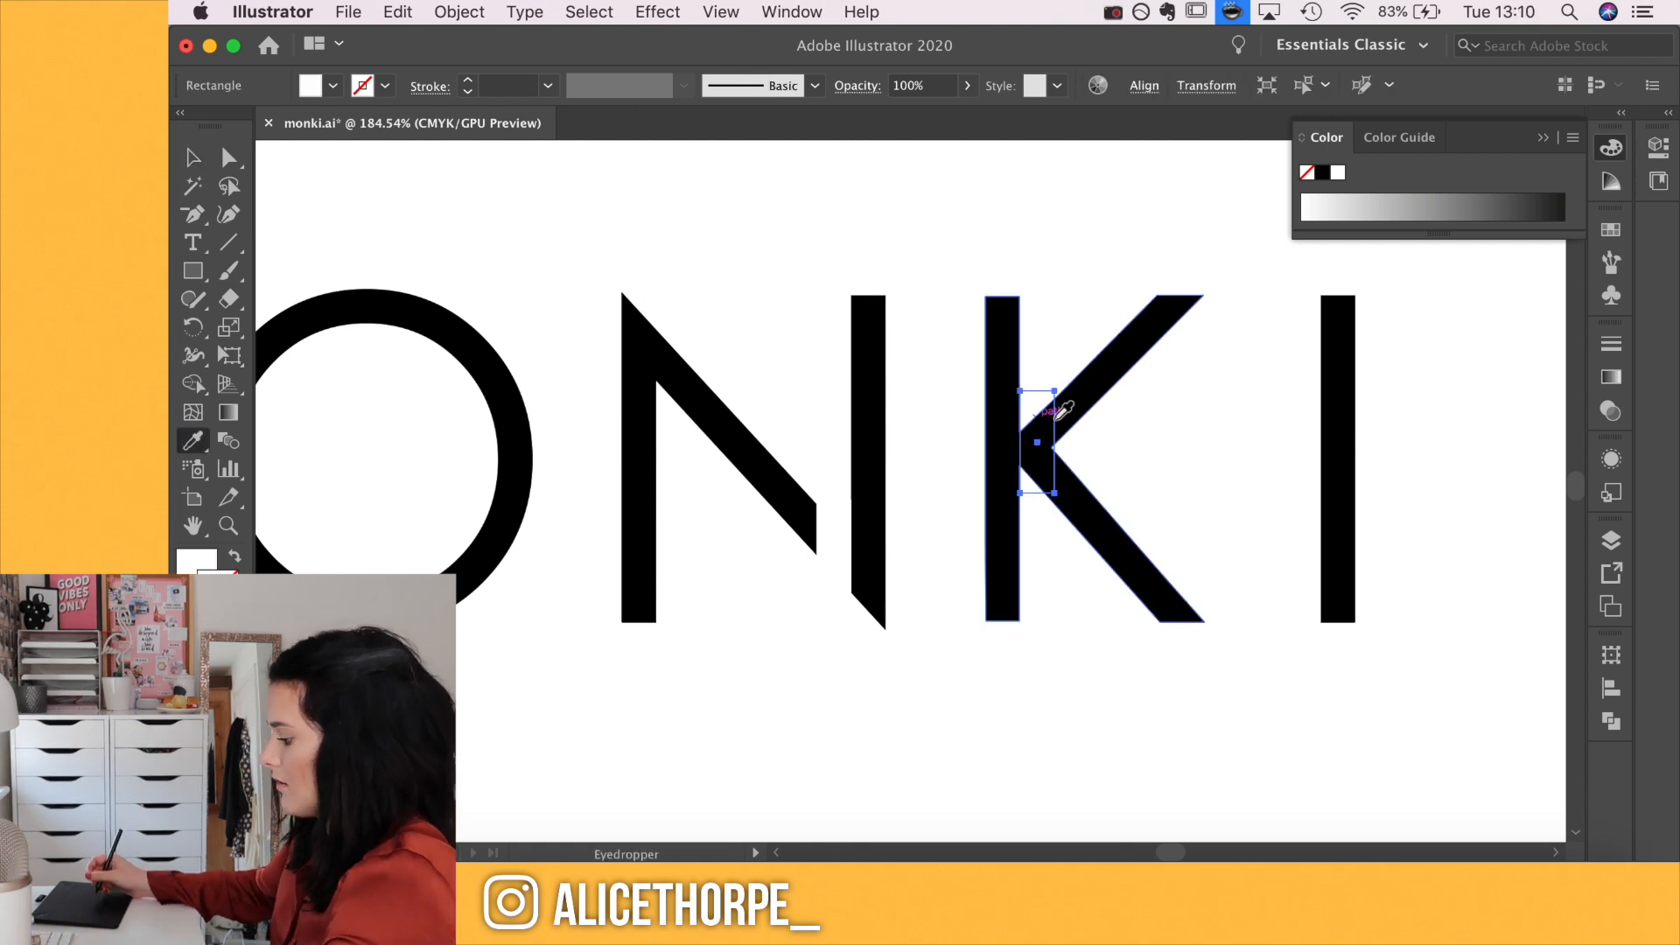
key(super+shift+bracketright)
key(v)
click(1110, 715)
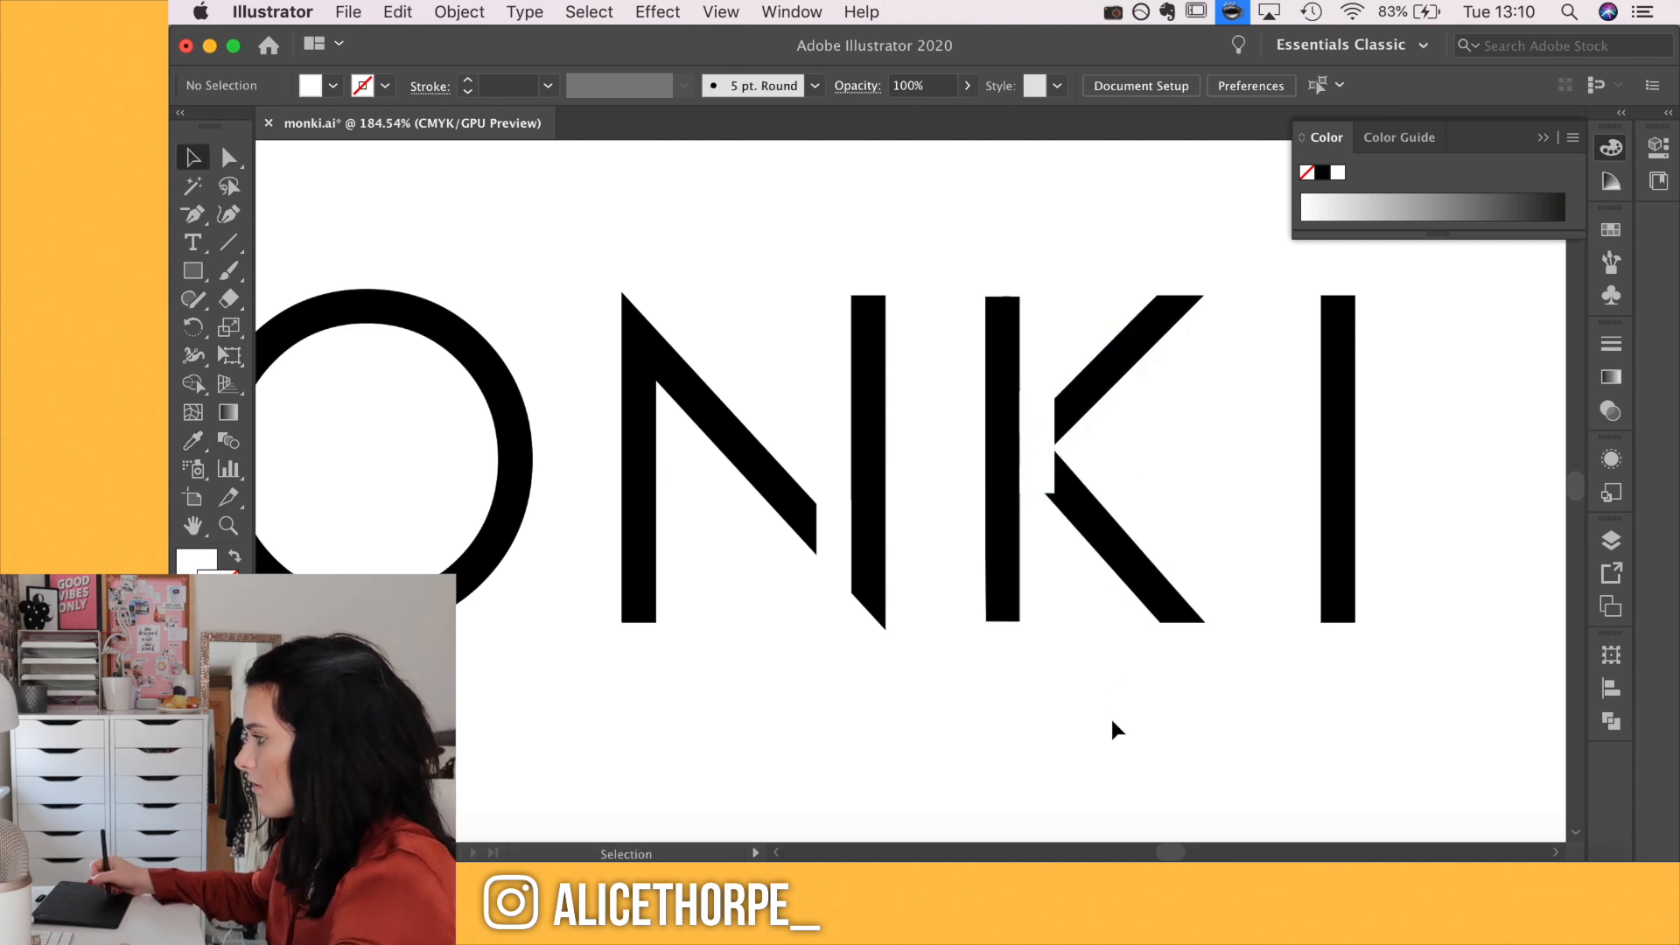
Try the white rectangle as a gap across the K's arms and move it to the space before the I
key(super+0)
scroll(1078, 672, up, 6)
drag(1009, 439, 1086, 337)
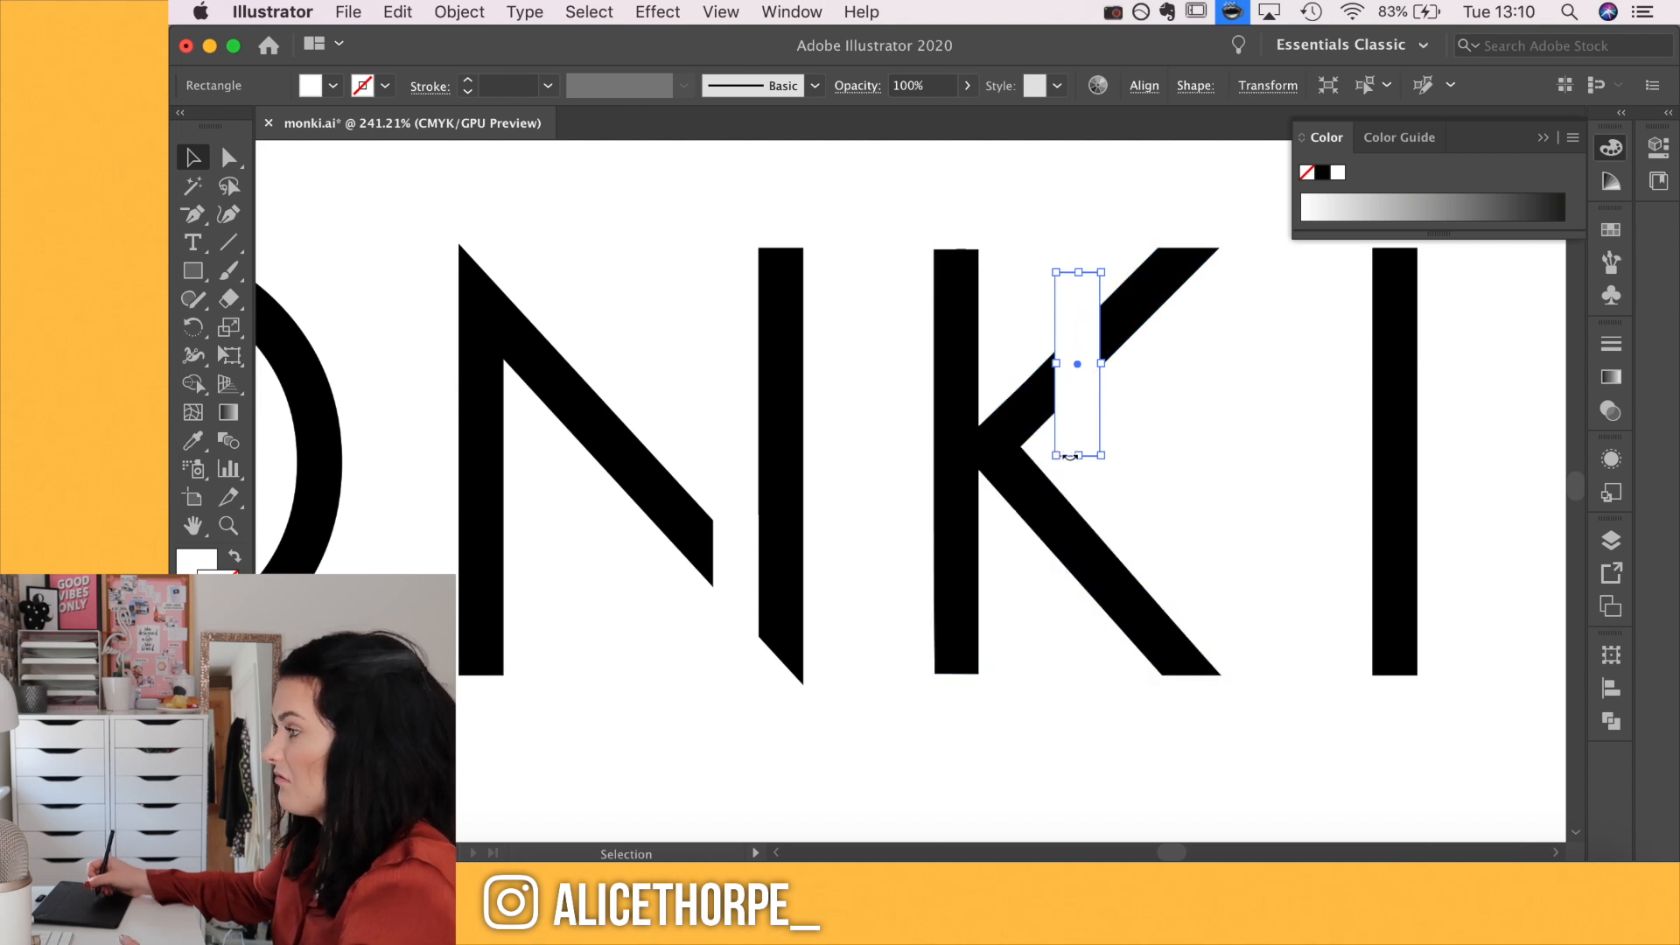
drag(1200, 499, 1006, 559)
drag(889, 392, 1128, 407)
Try the white rectangle rotated to horizontal as a gap across the K's stem, and undo the rotation and move
drag(1151, 337, 1224, 472)
drag(1176, 438, 765, 446)
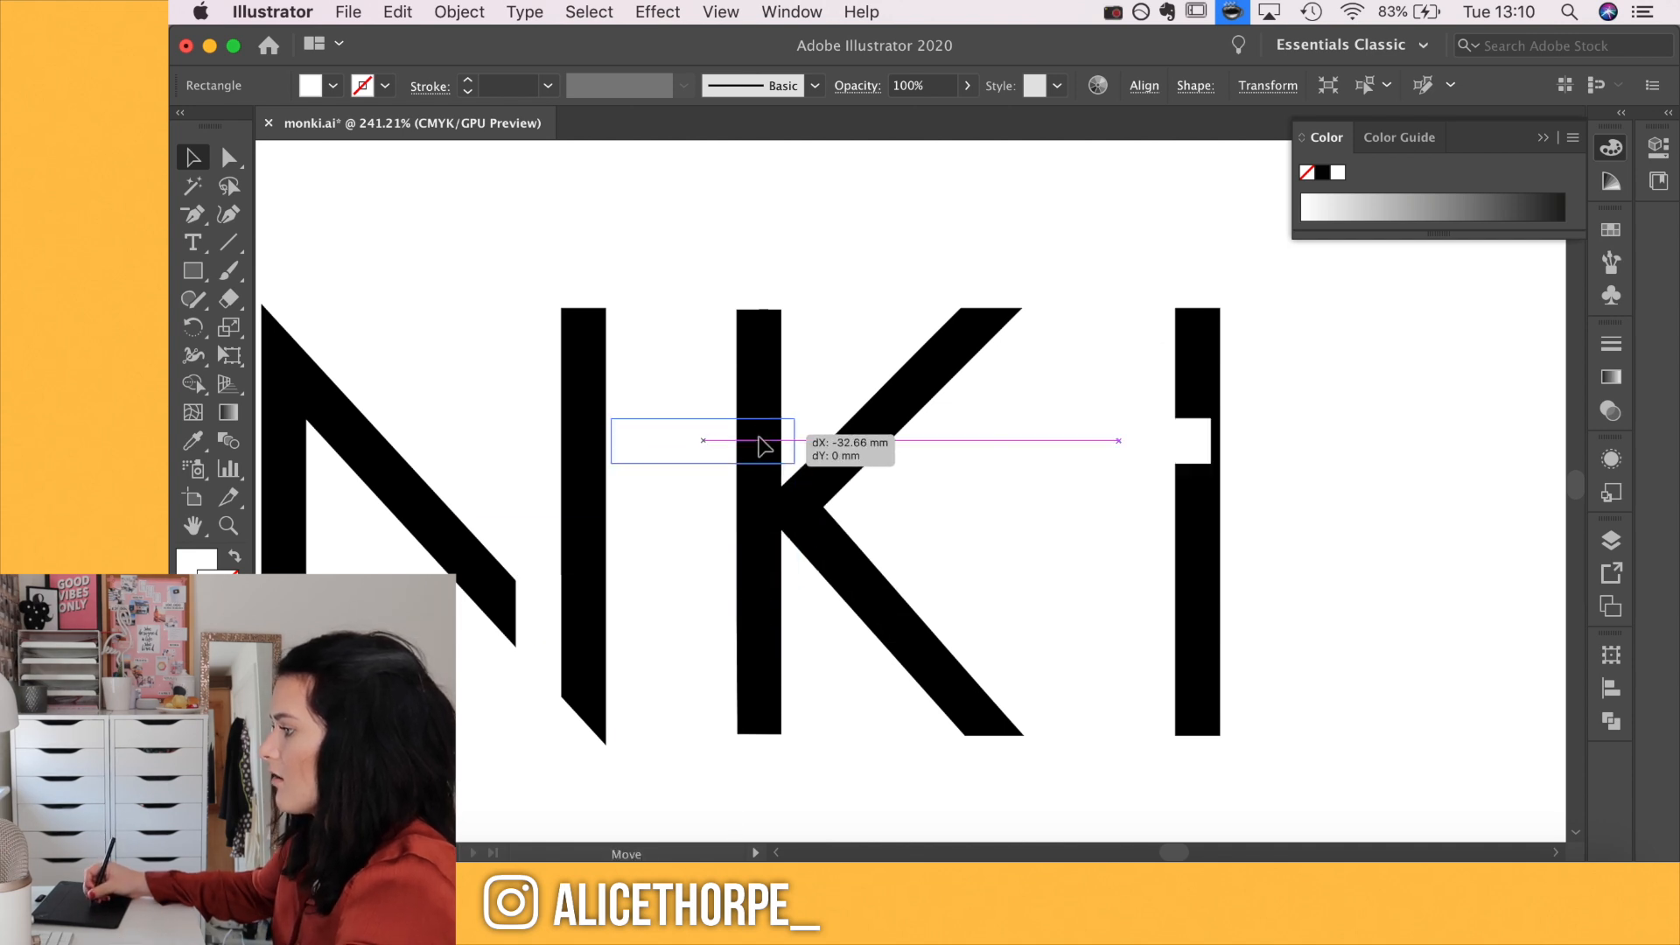
key(plus)
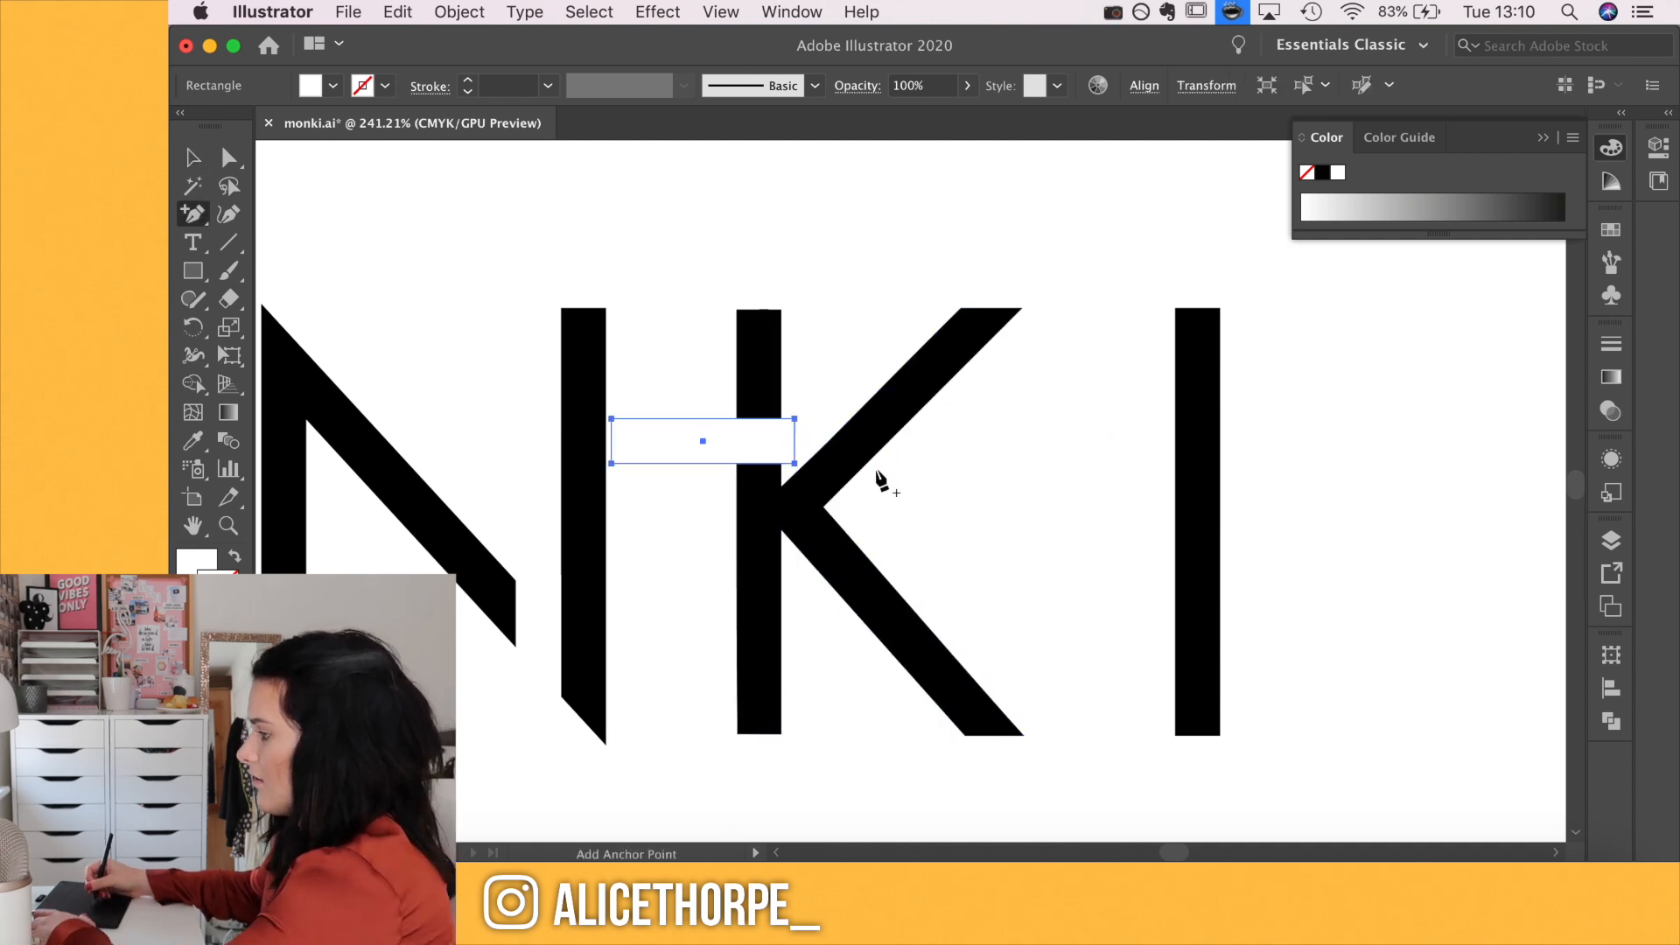
key(super+z)
key(super+z)
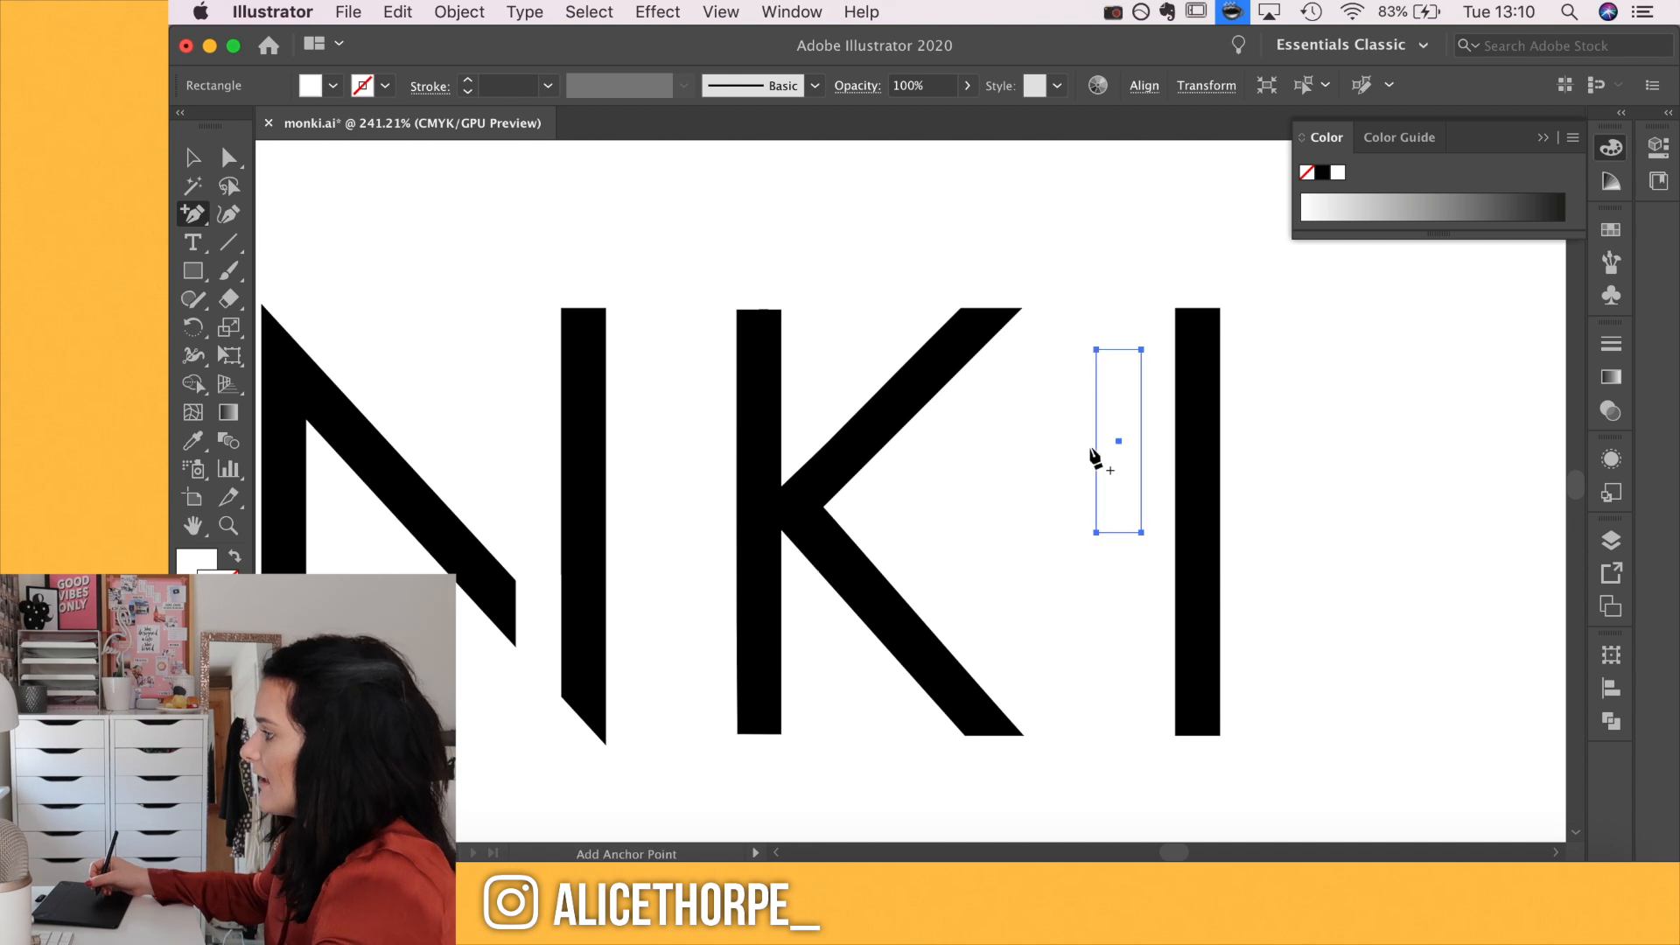
Rotate the white rectangle parallel to the K's upper arm and place it diagonally across the stem just above the junction
key(v)
drag(1120, 402, 883, 431)
drag(926, 371, 987, 404)
drag(916, 445, 775, 477)
scroll(850, 543, up, 8)
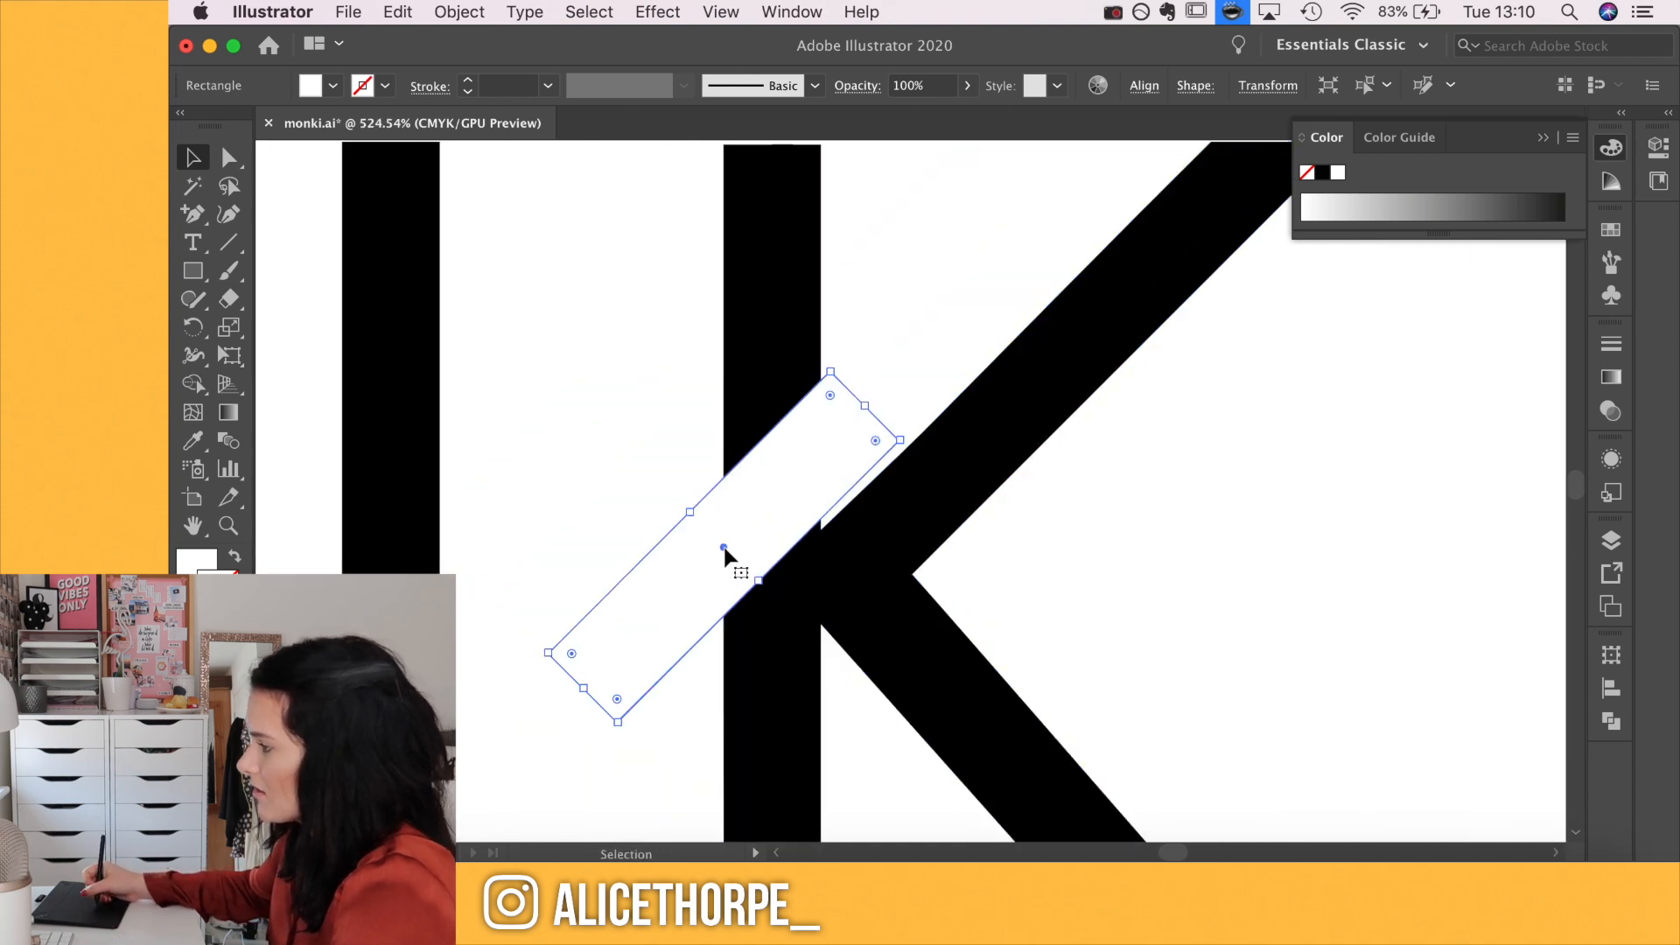
Shift the white rectangle slightly down so its lower edge lines up with the edge of the K's upper arm
drag(684, 598, 684, 599)
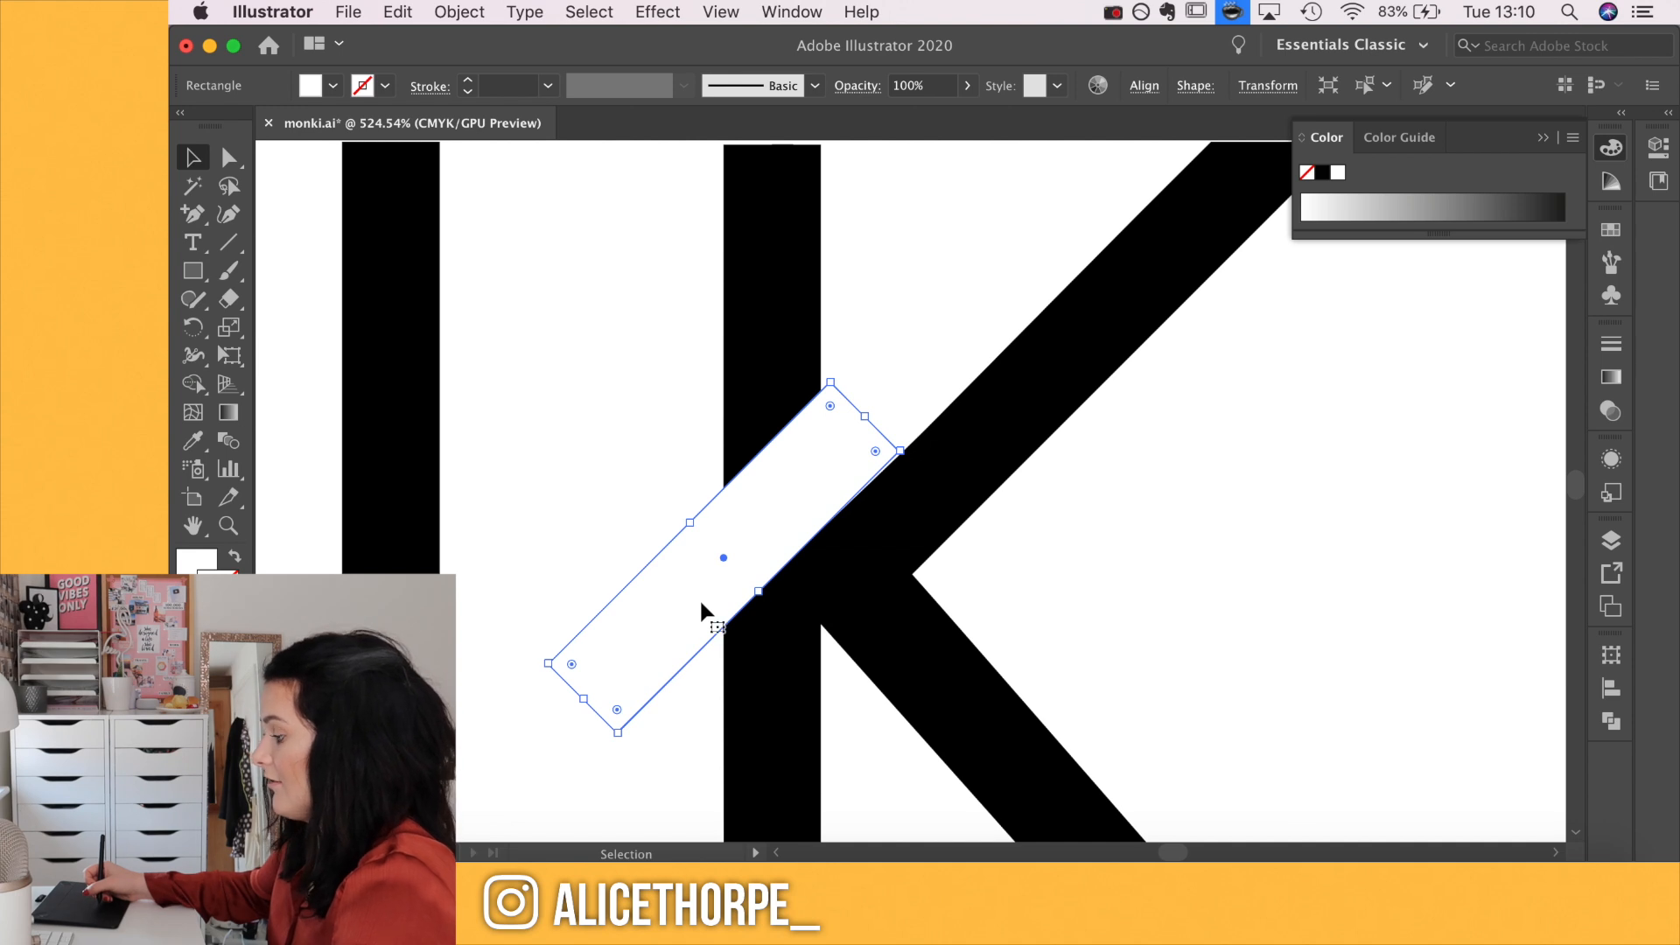
click(1138, 559)
scroll(986, 583, down, 10)
scroll(758, 757, up, 5)
drag(782, 744, 936, 788)
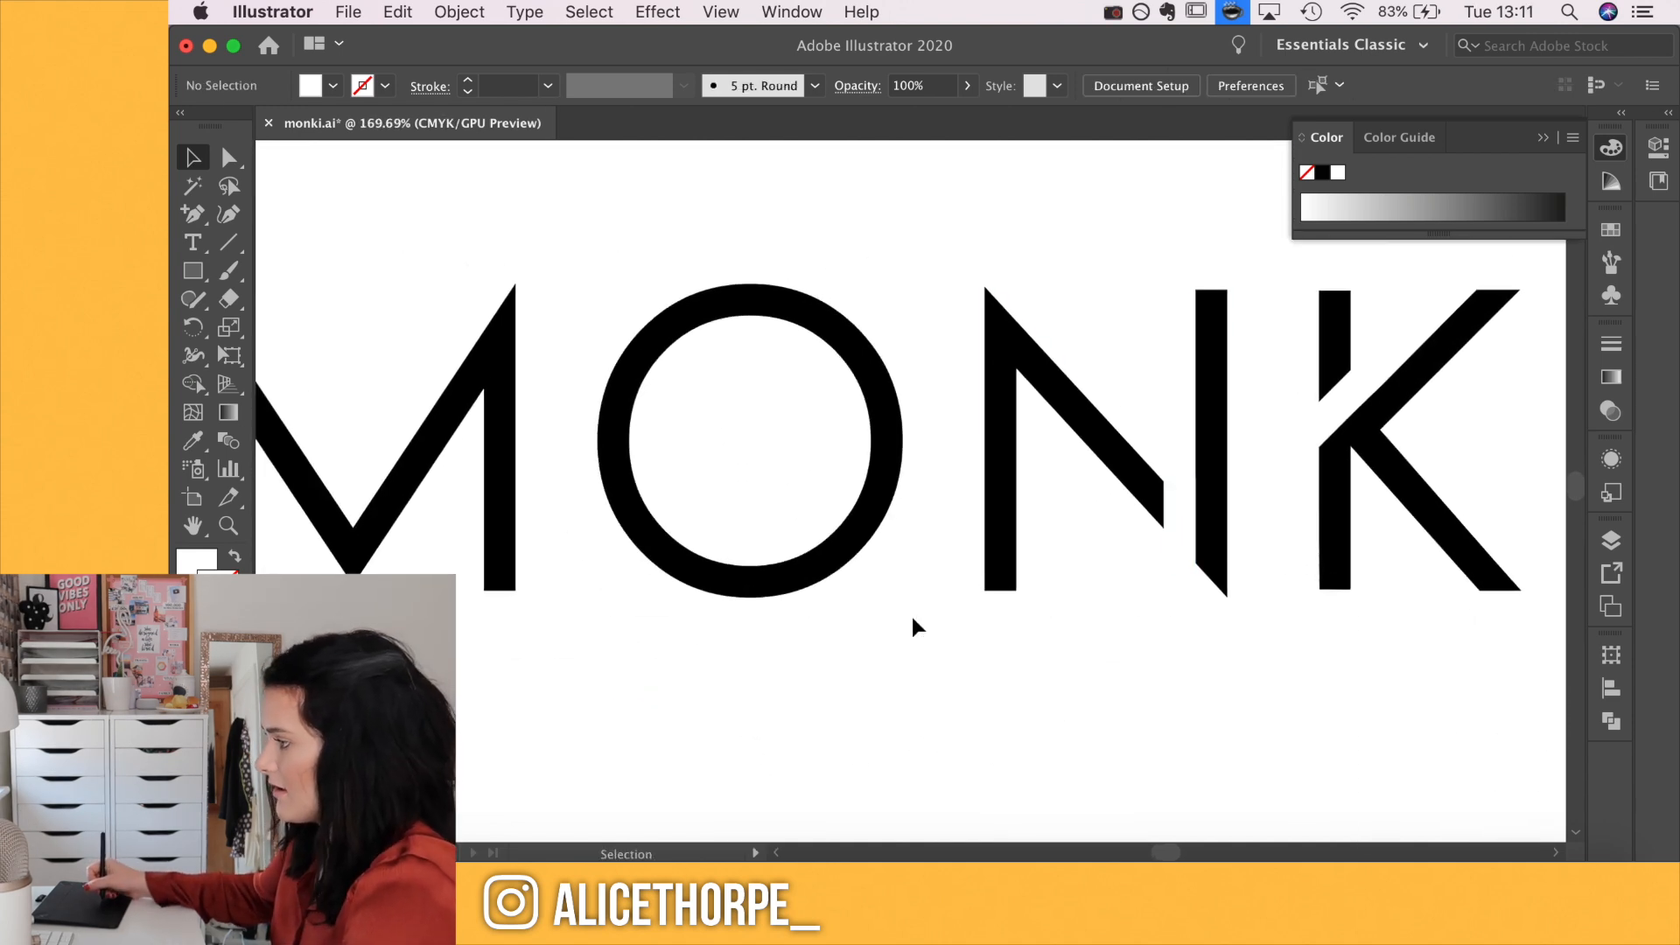
Copy the diagonal white gap rectangle from the K onto the upper-right curve of the O and review the wordmark
drag(1352, 422, 847, 312)
click(817, 536)
scroll(825, 780, left, 3)
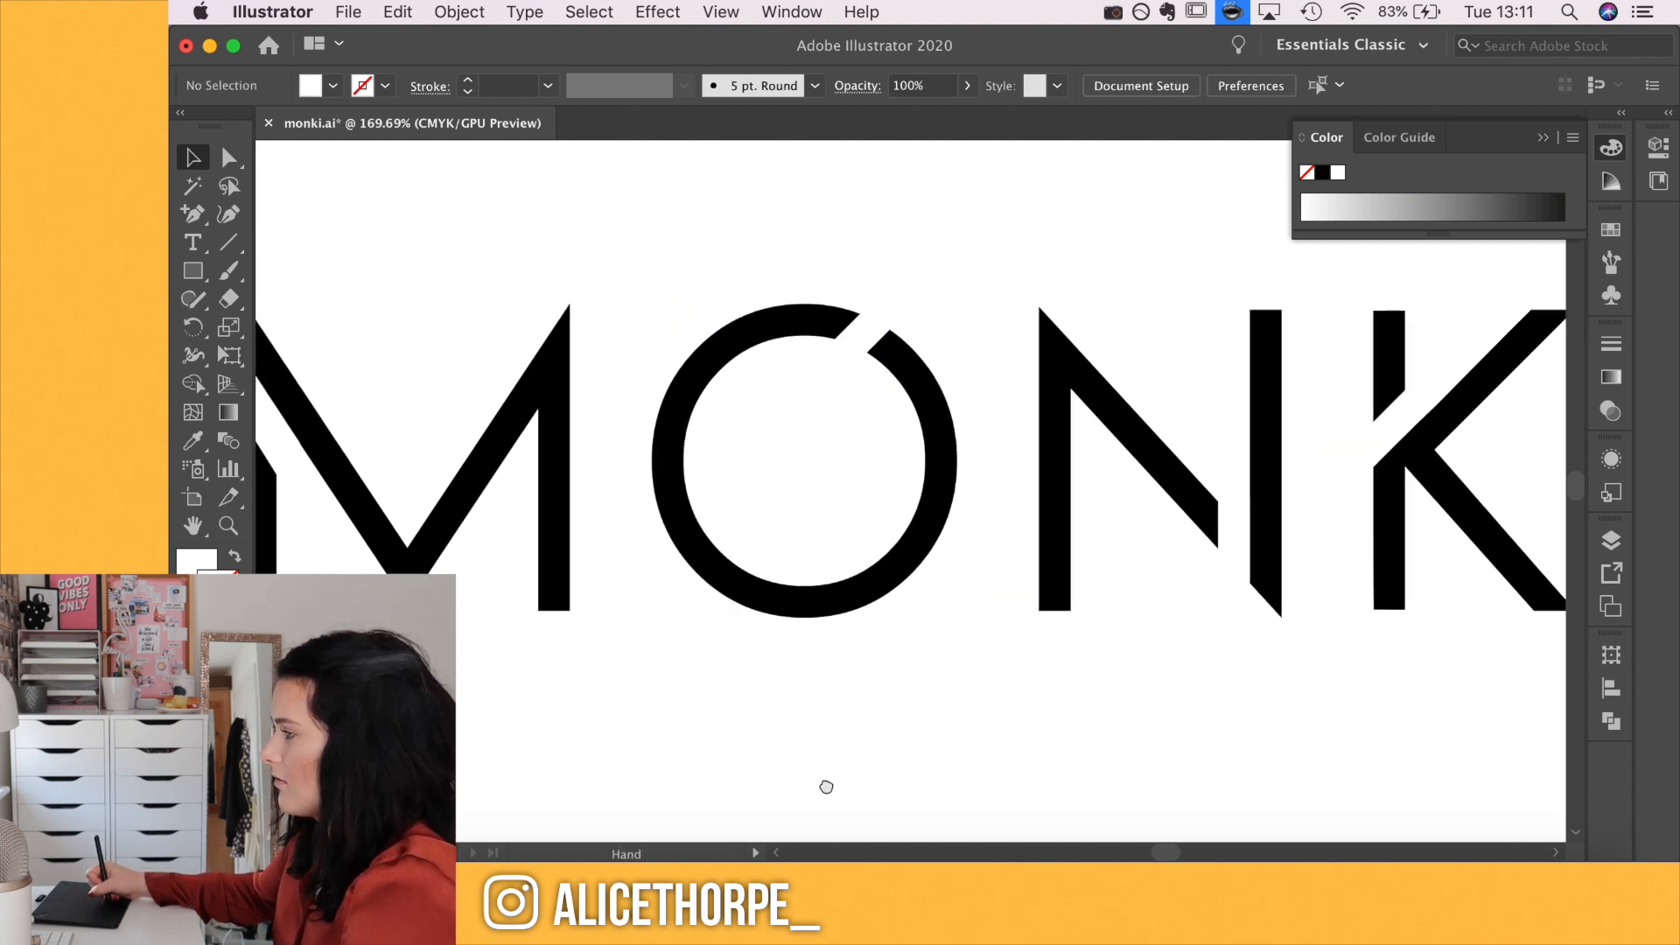
scroll(862, 752, down, 5)
scroll(851, 736, up, 3)
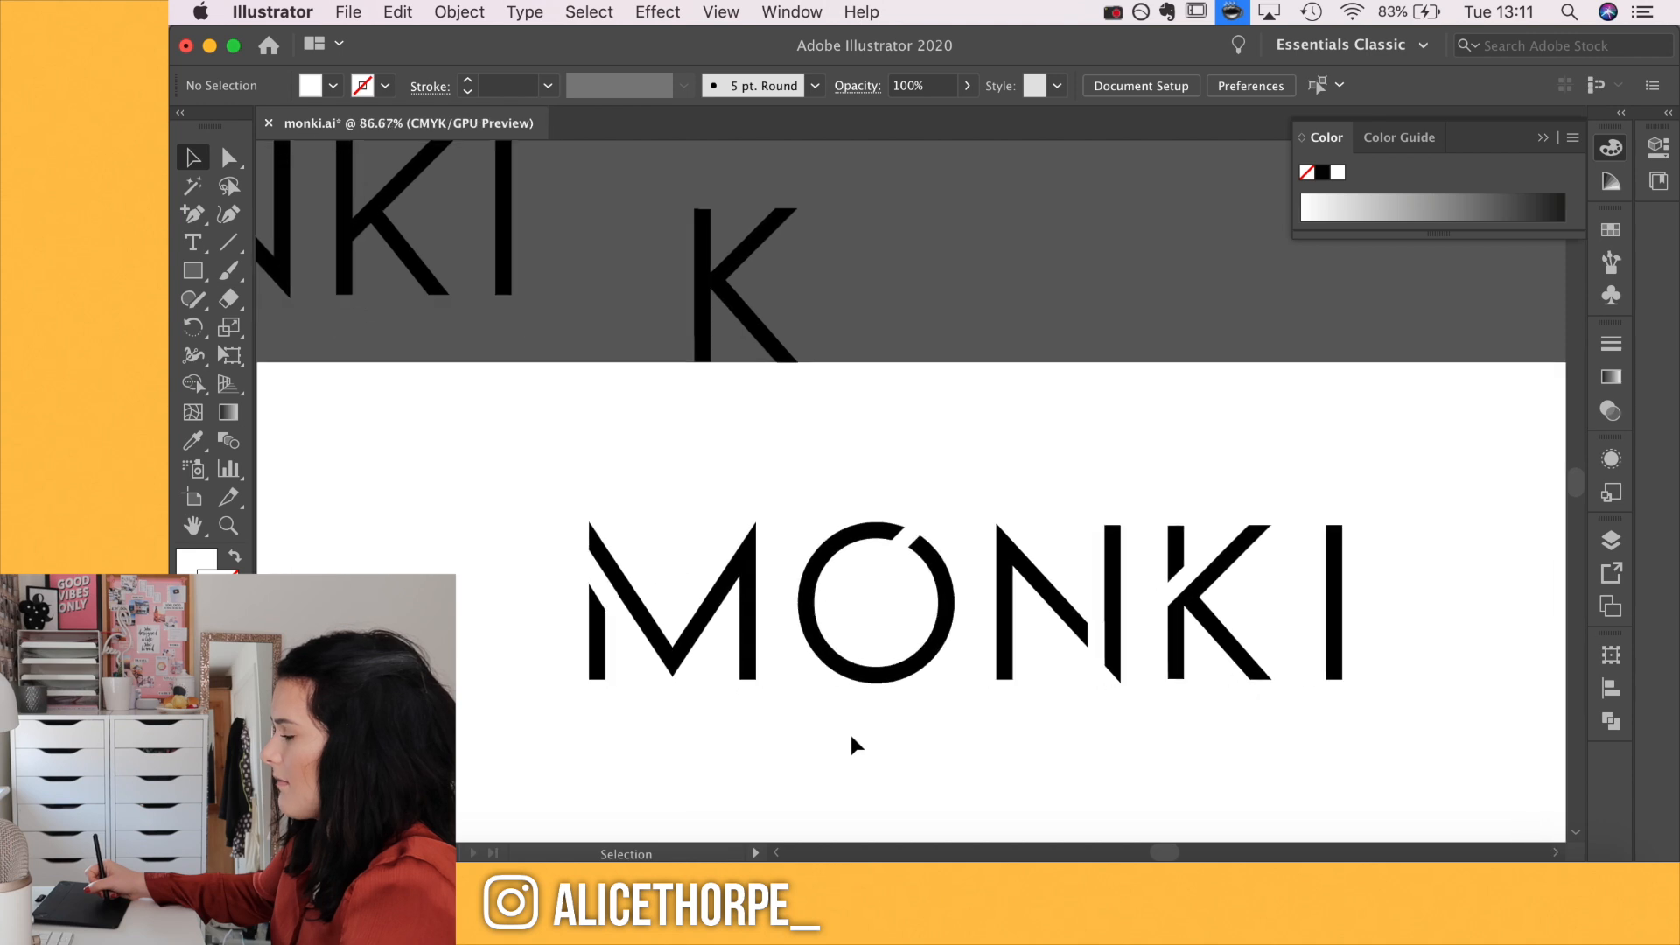
scroll(851, 734, up, 2)
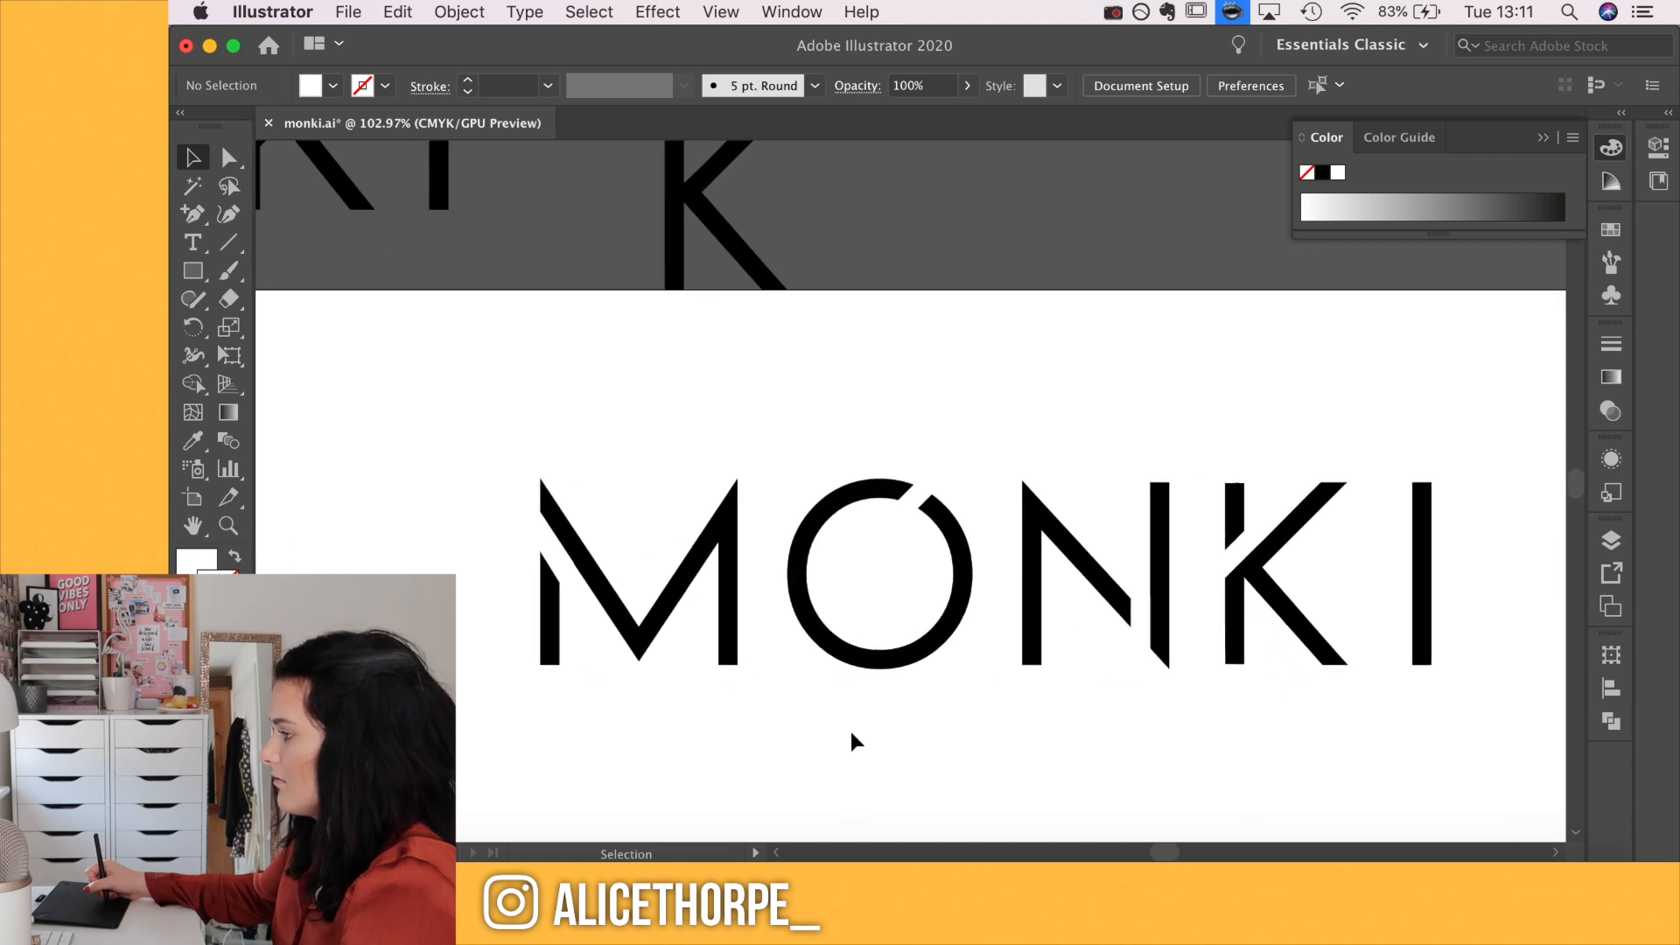
scroll(854, 740, down, 2)
drag(957, 760, 714, 736)
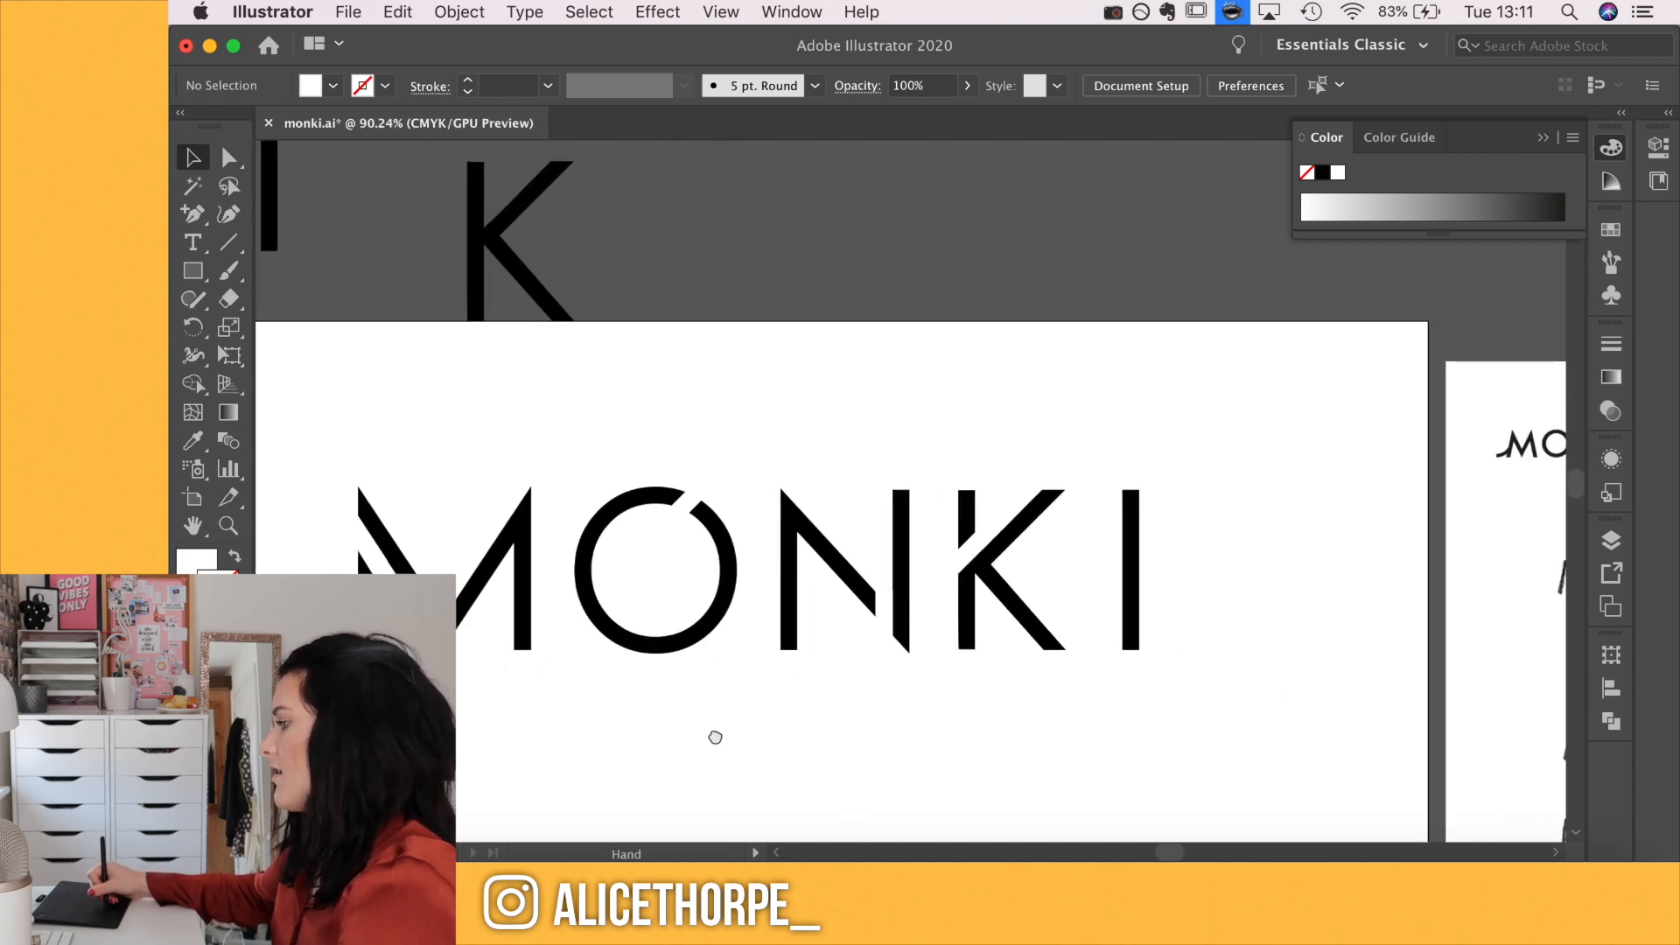
Copy the diagonal white gap rectangle from the O across the upper part of the I
scroll(715, 736, up, 3)
scroll(709, 477, up, 3)
drag(638, 408, 1398, 451)
click(1225, 526)
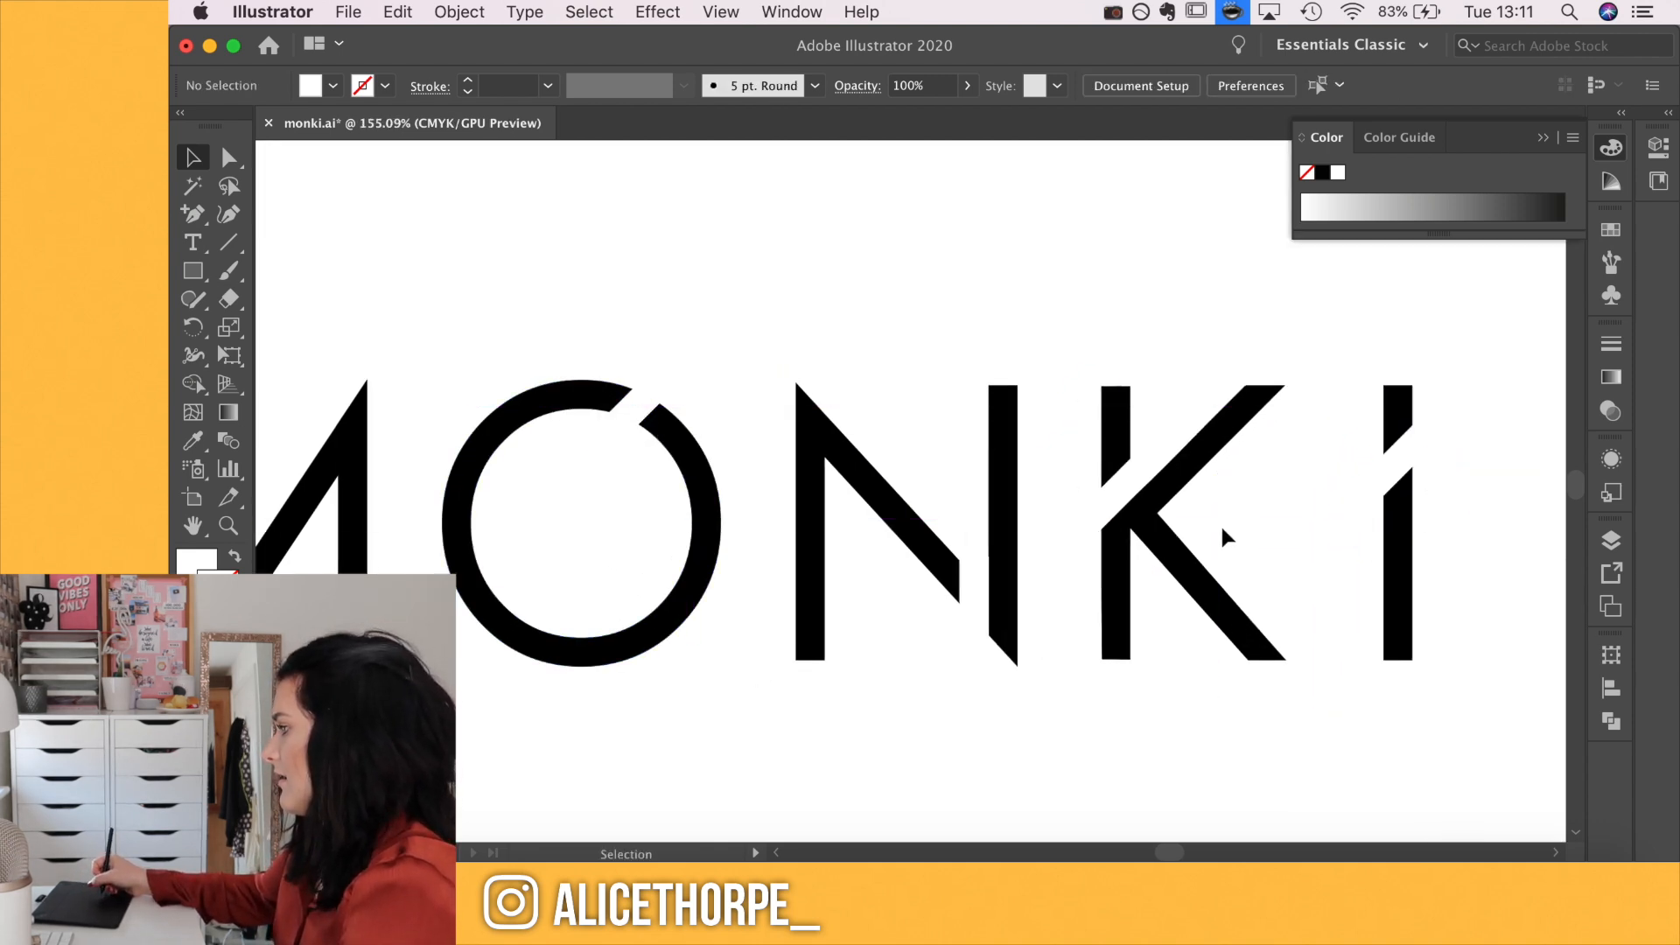
scroll(1220, 523, down, 3)
drag(1365, 459, 1344, 486)
drag(1215, 490, 1129, 516)
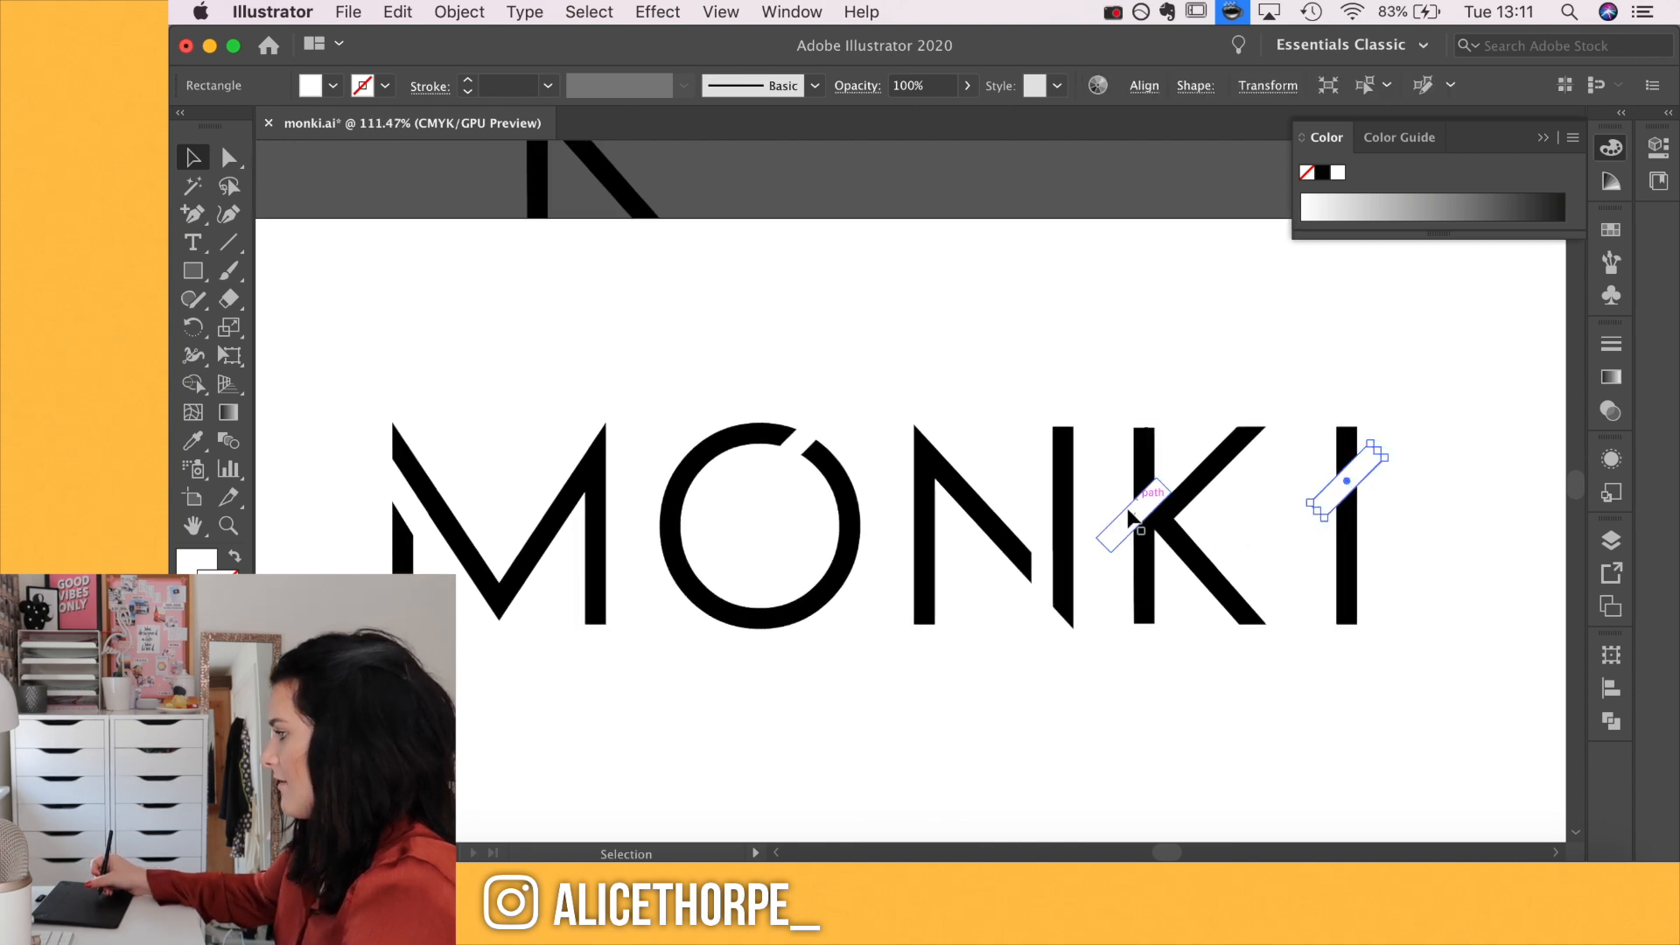
Reflect the I's white gap rectangle across the vertical axis with the preview on
right_click(1353, 484)
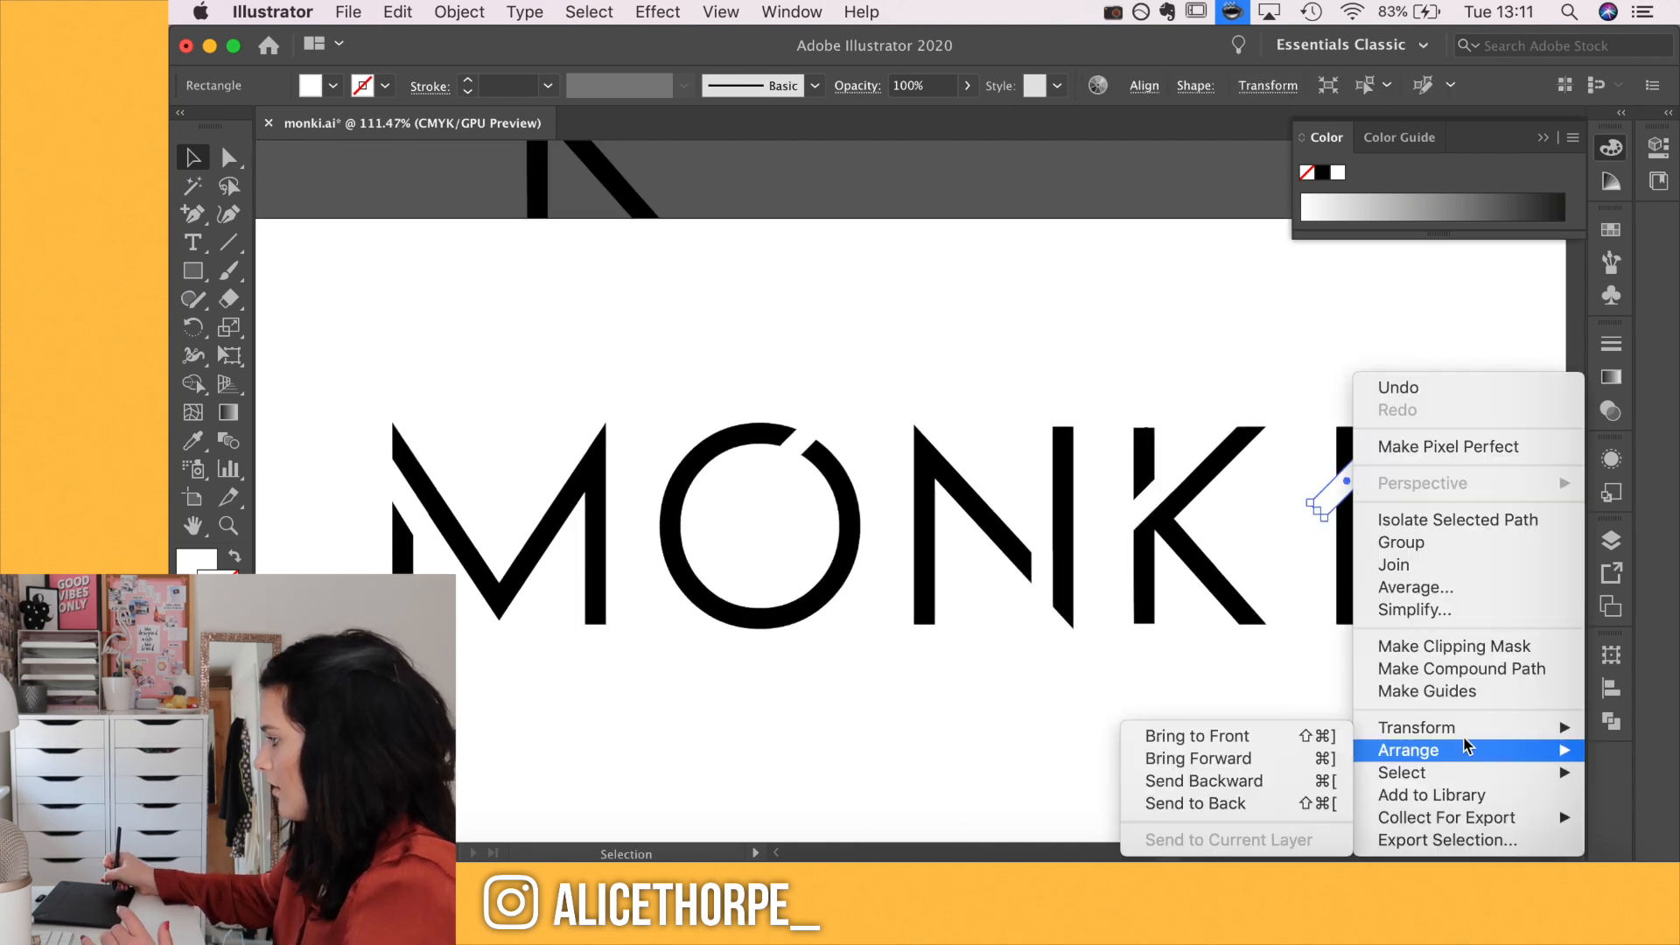
mouse_move(1471, 729)
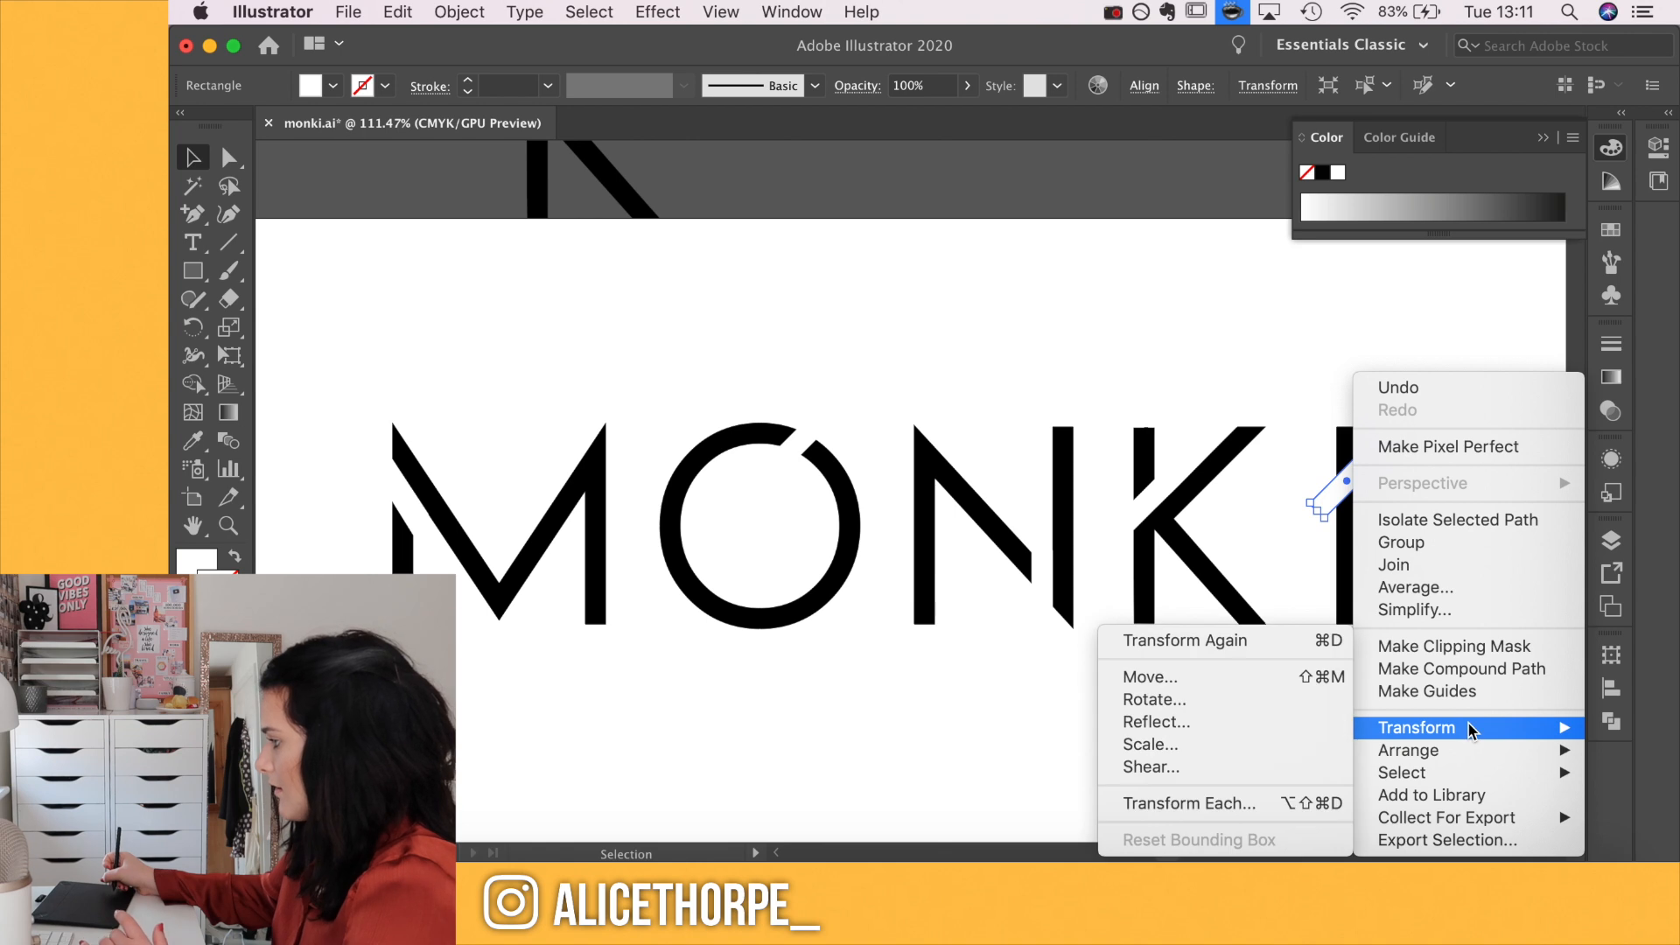
click(1280, 731)
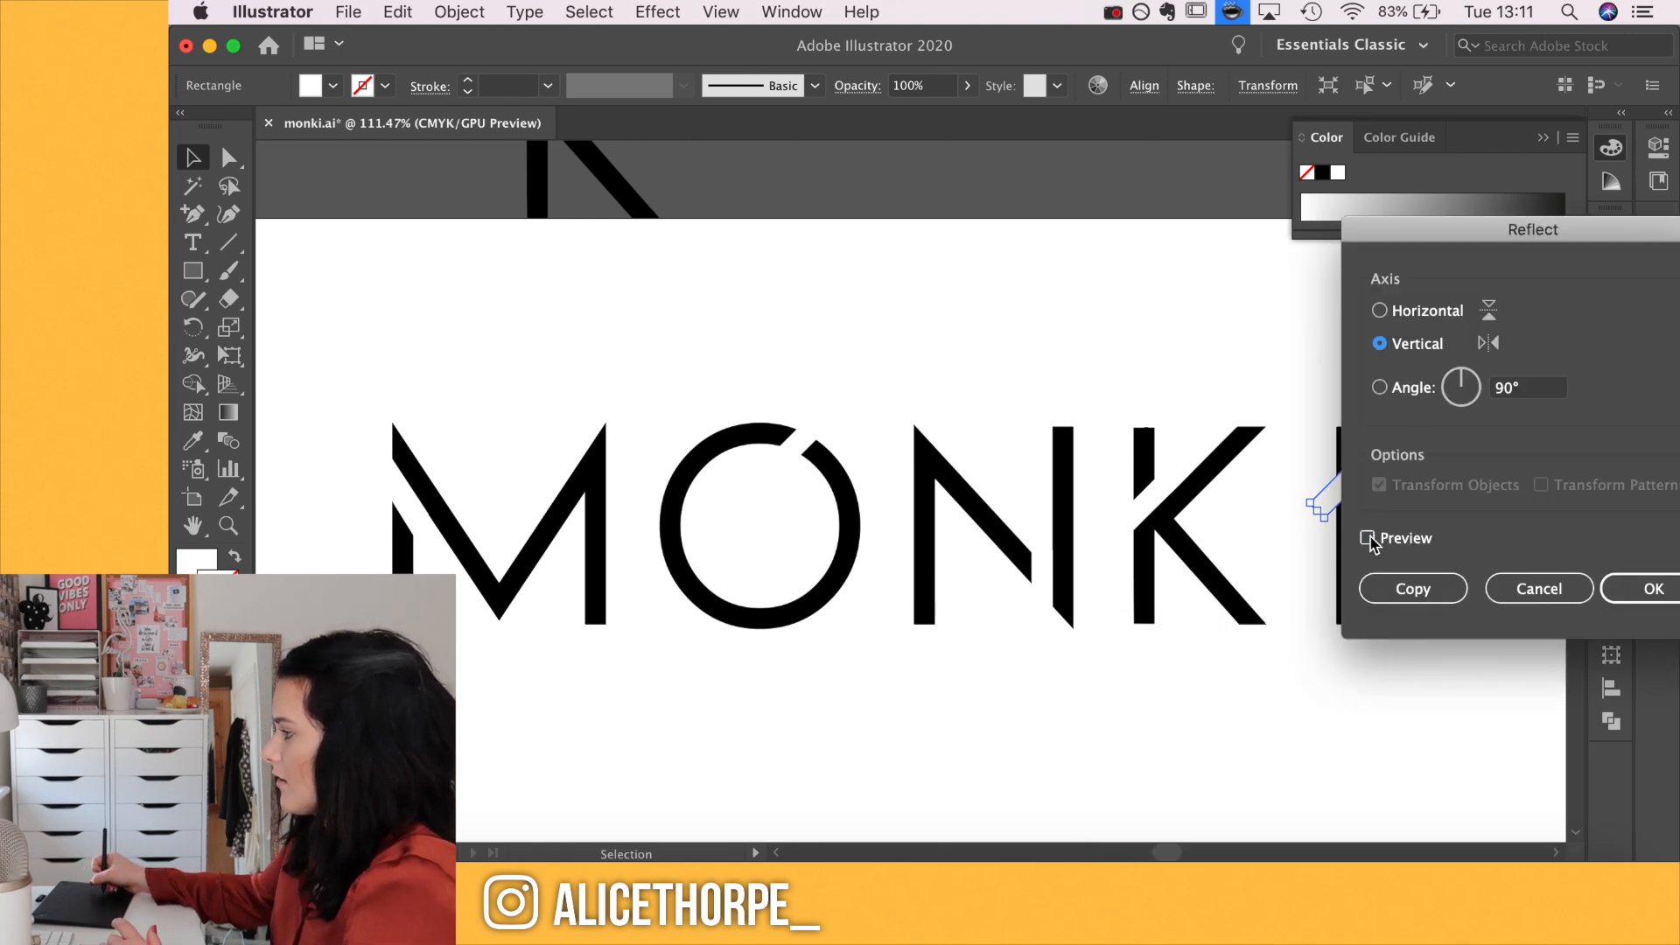
drag(1496, 242, 794, 398)
click(952, 744)
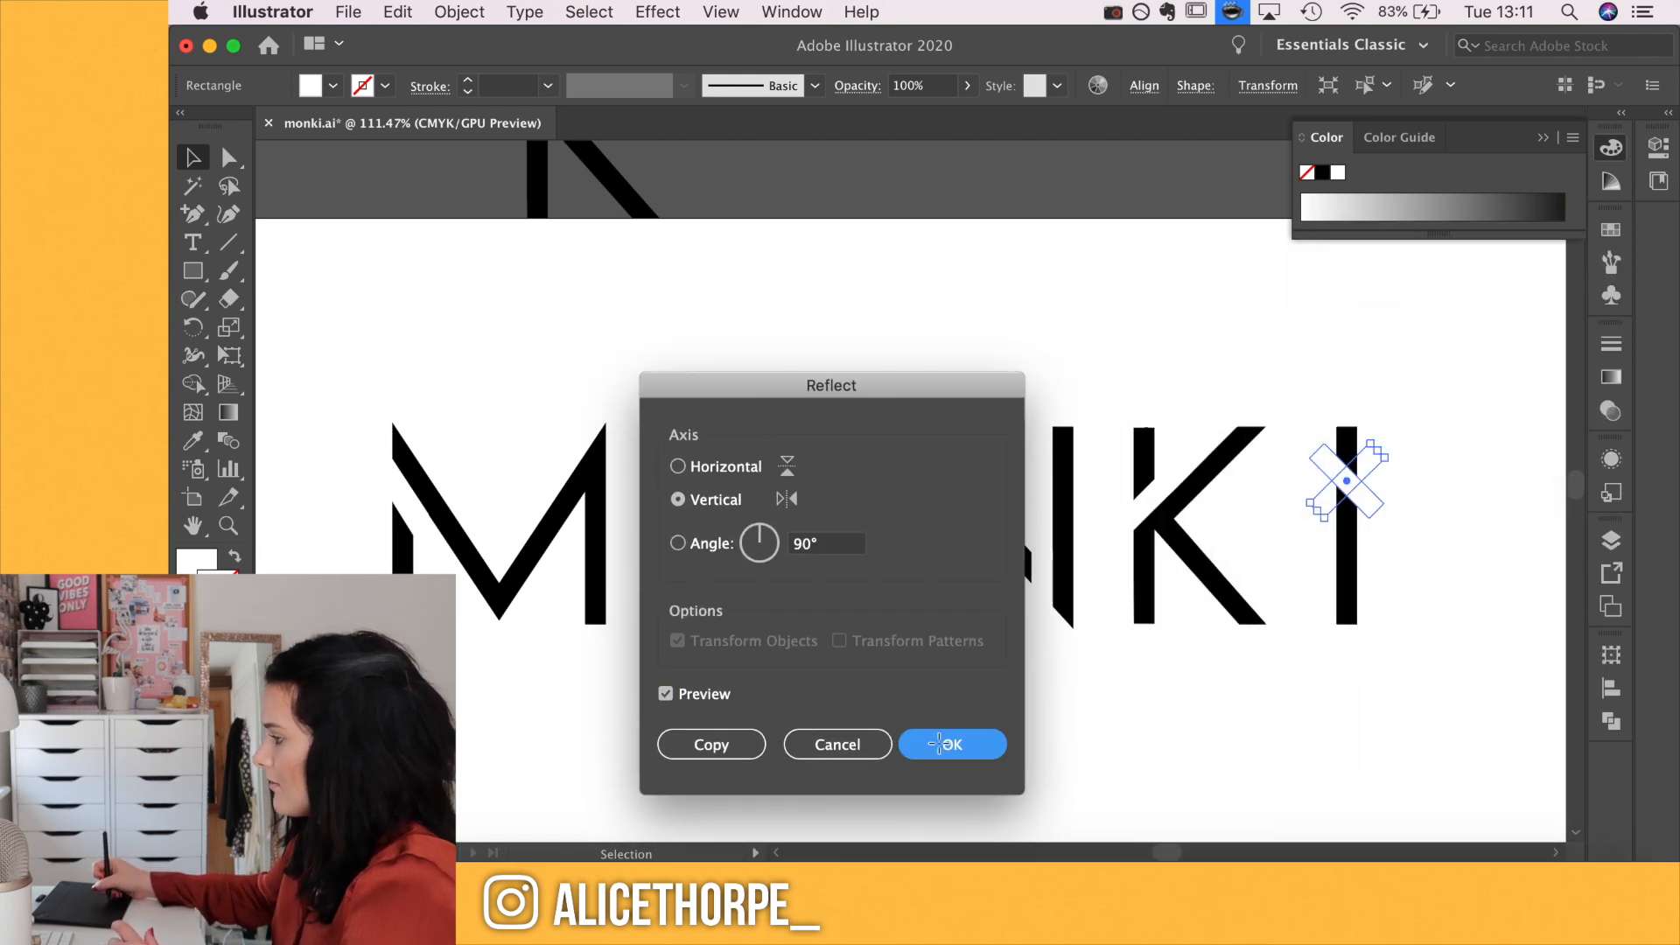
scroll(973, 723, down, 5)
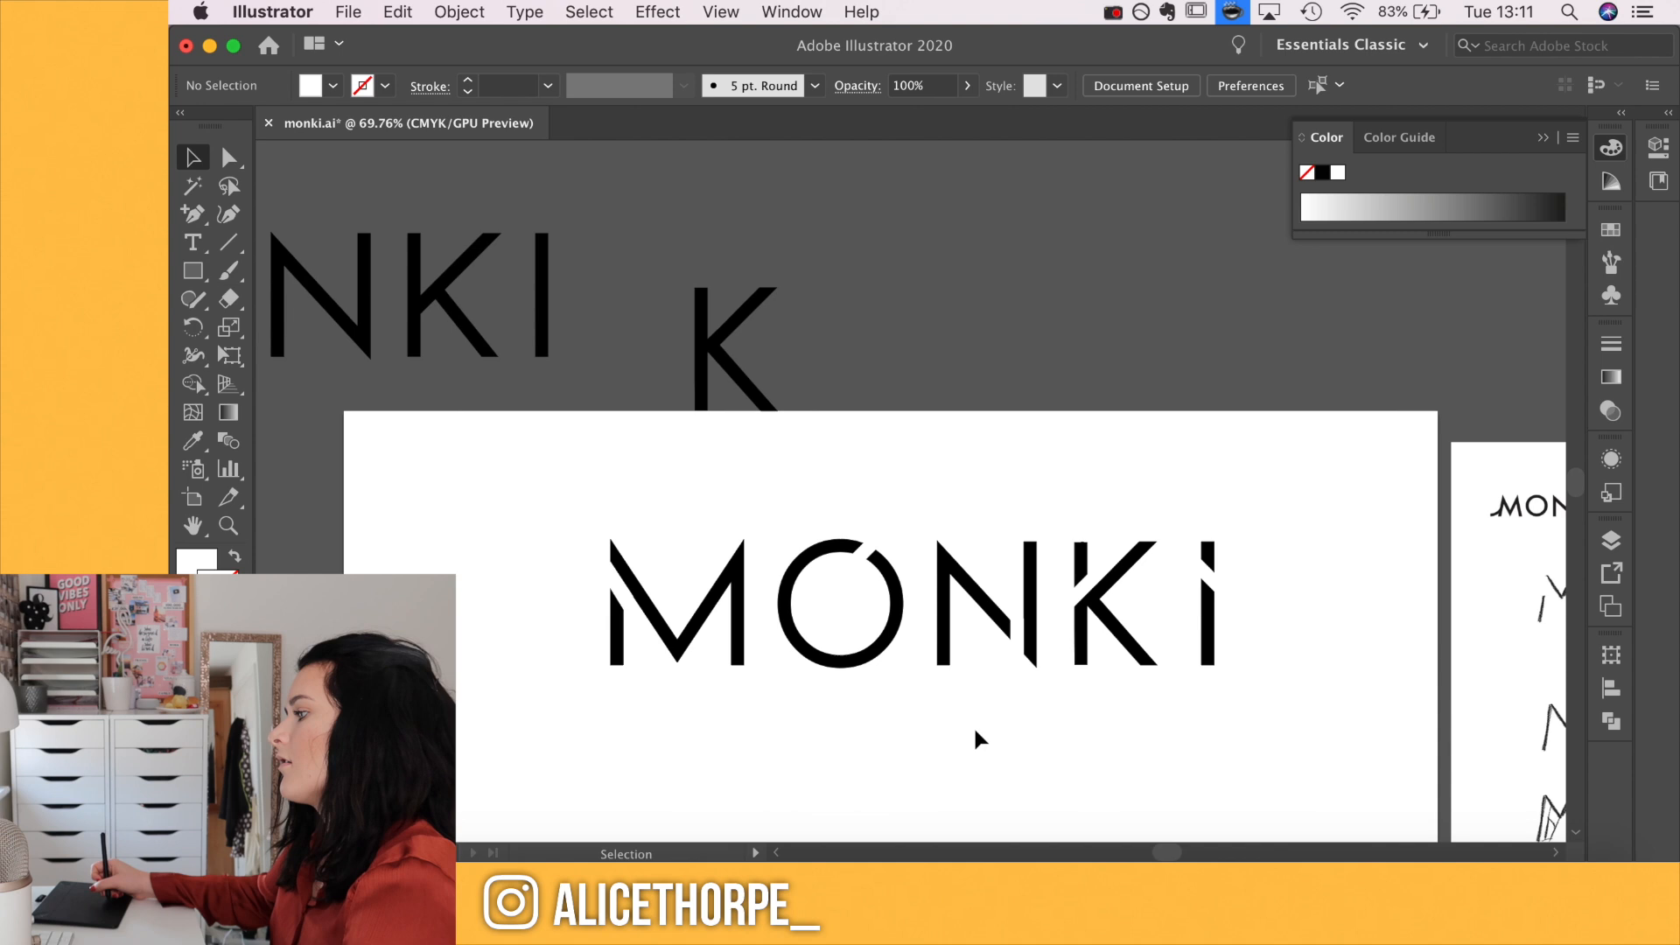
drag(960, 734, 969, 698)
Move the complete MONKI wordmark with its gap rectangles to the upper-left corner of the artboard
drag(457, 402, 1146, 616)
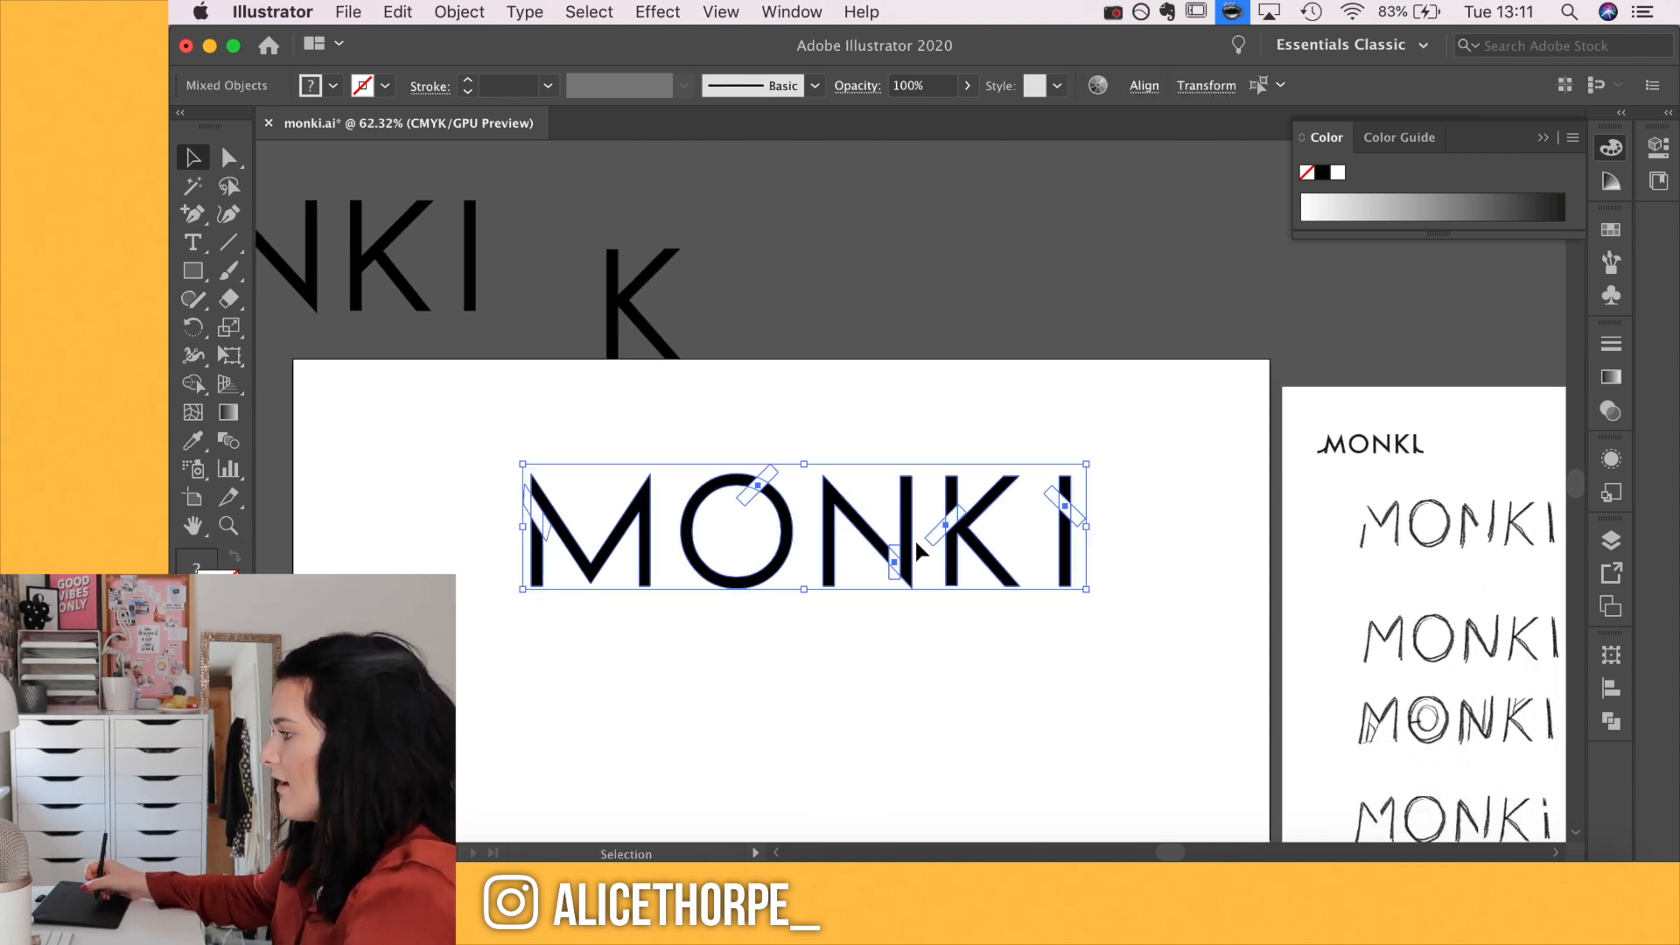
drag(836, 495, 644, 427)
click(807, 654)
scroll(735, 647, down, 2)
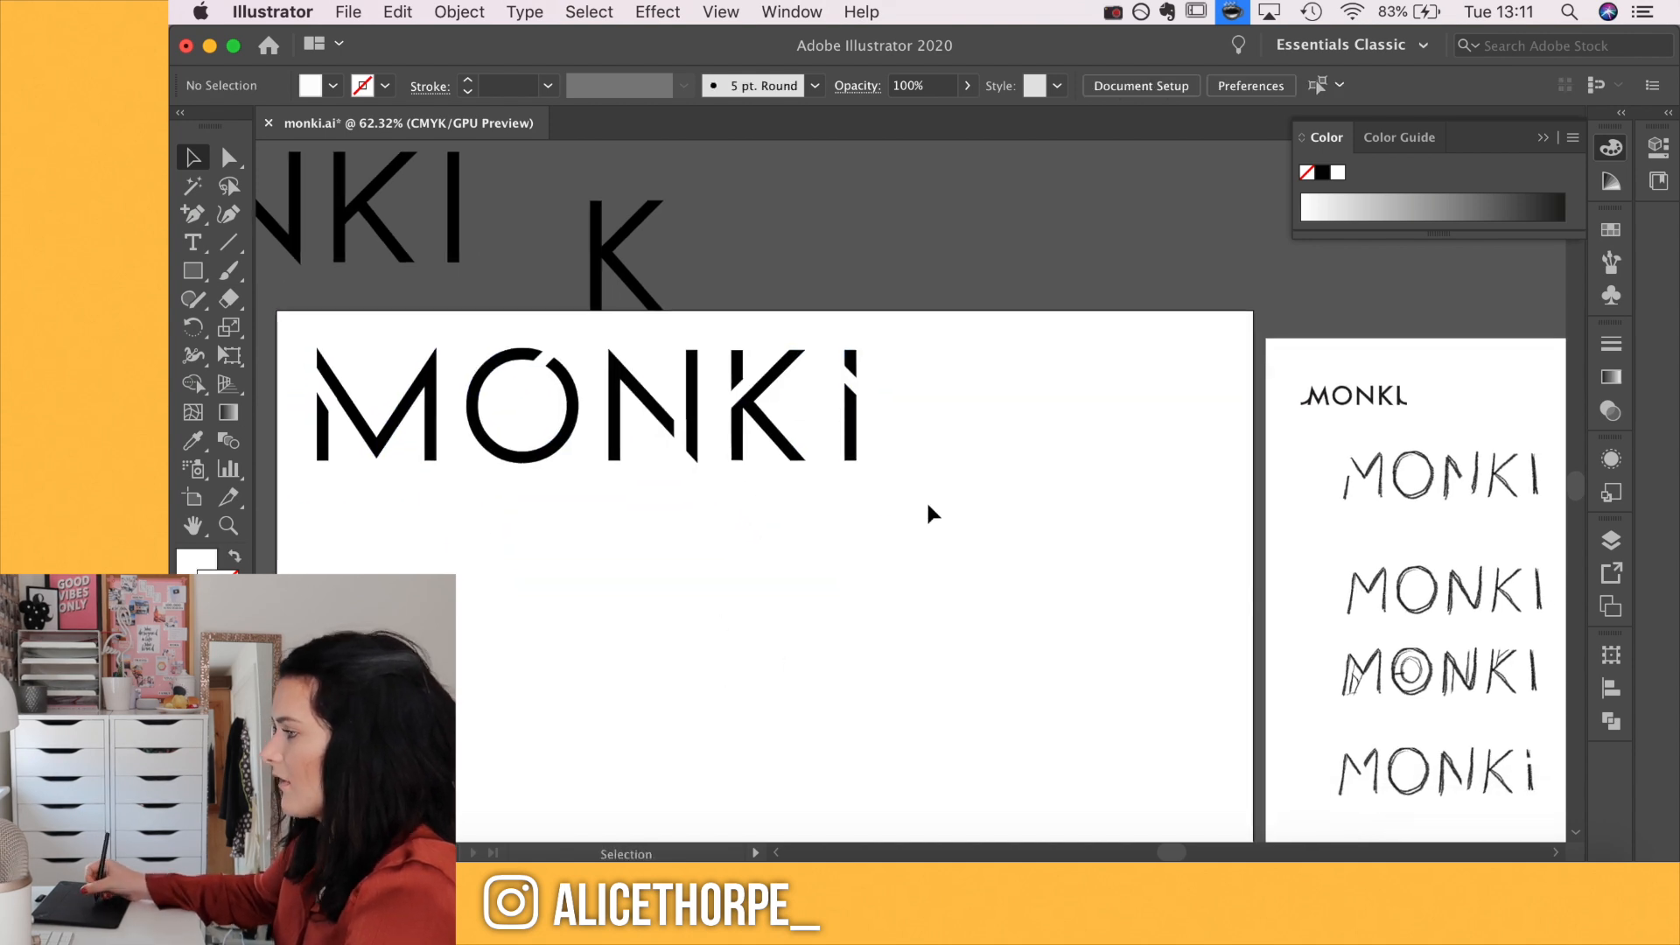
Duplicate the gapped wordmark below the original and remove the white gap rectangles from the copy
drag(352, 376, 273, 338)
drag(517, 417, 602, 643)
click(1053, 438)
scroll(1102, 651, down, 2)
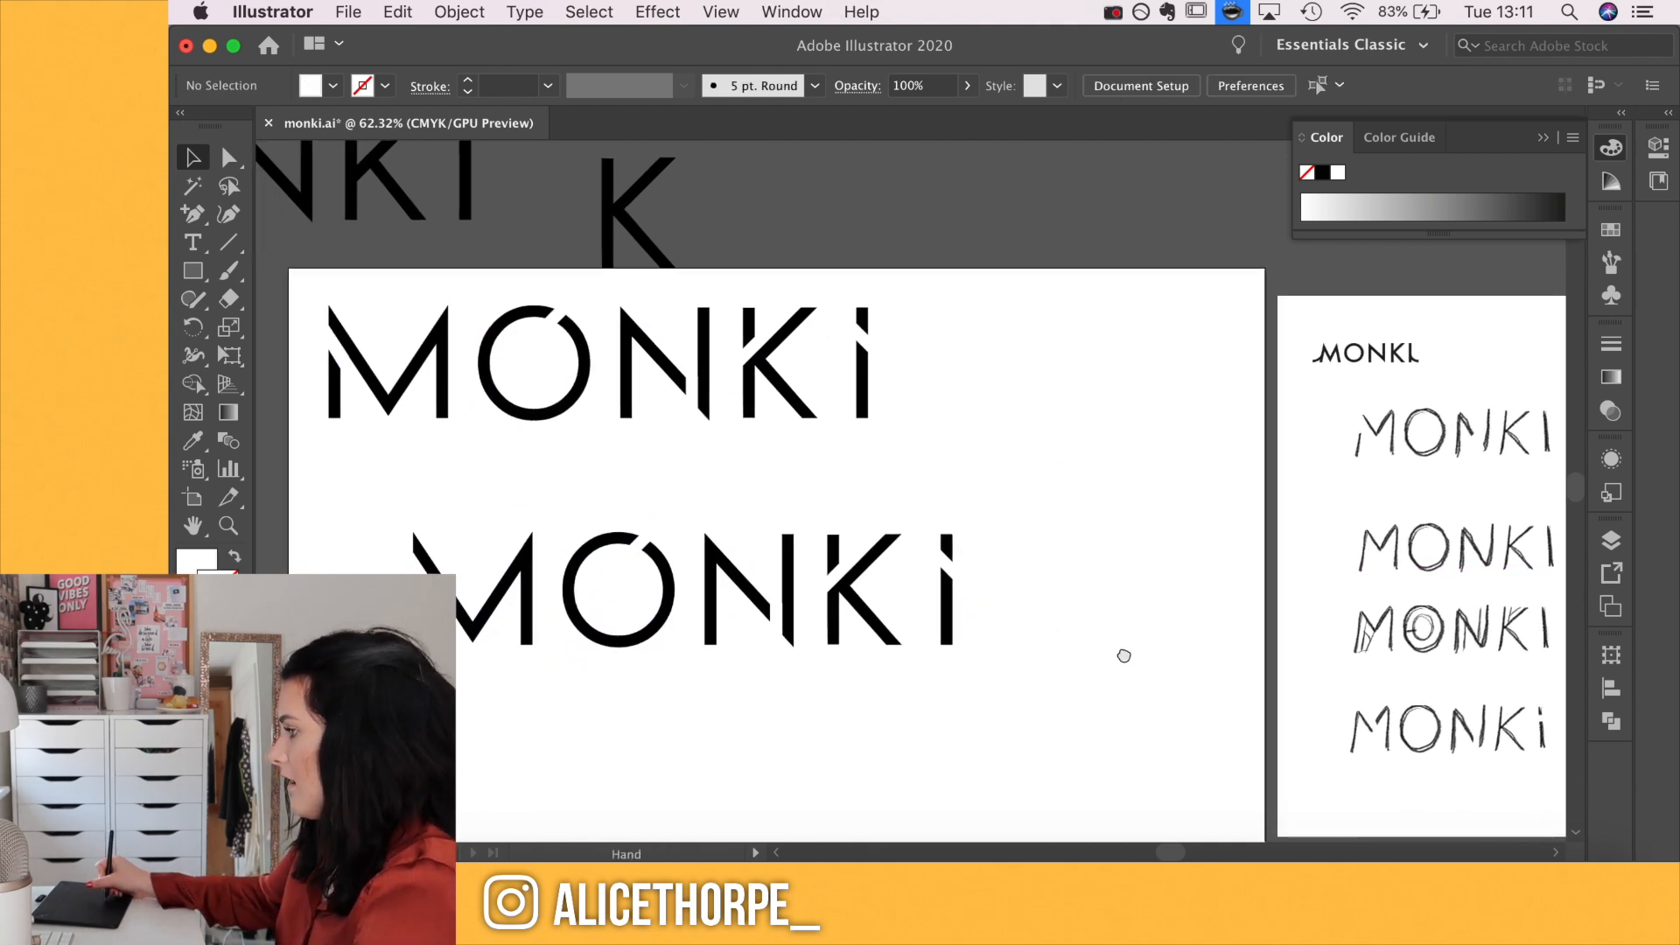
scroll(1129, 666, down, 2)
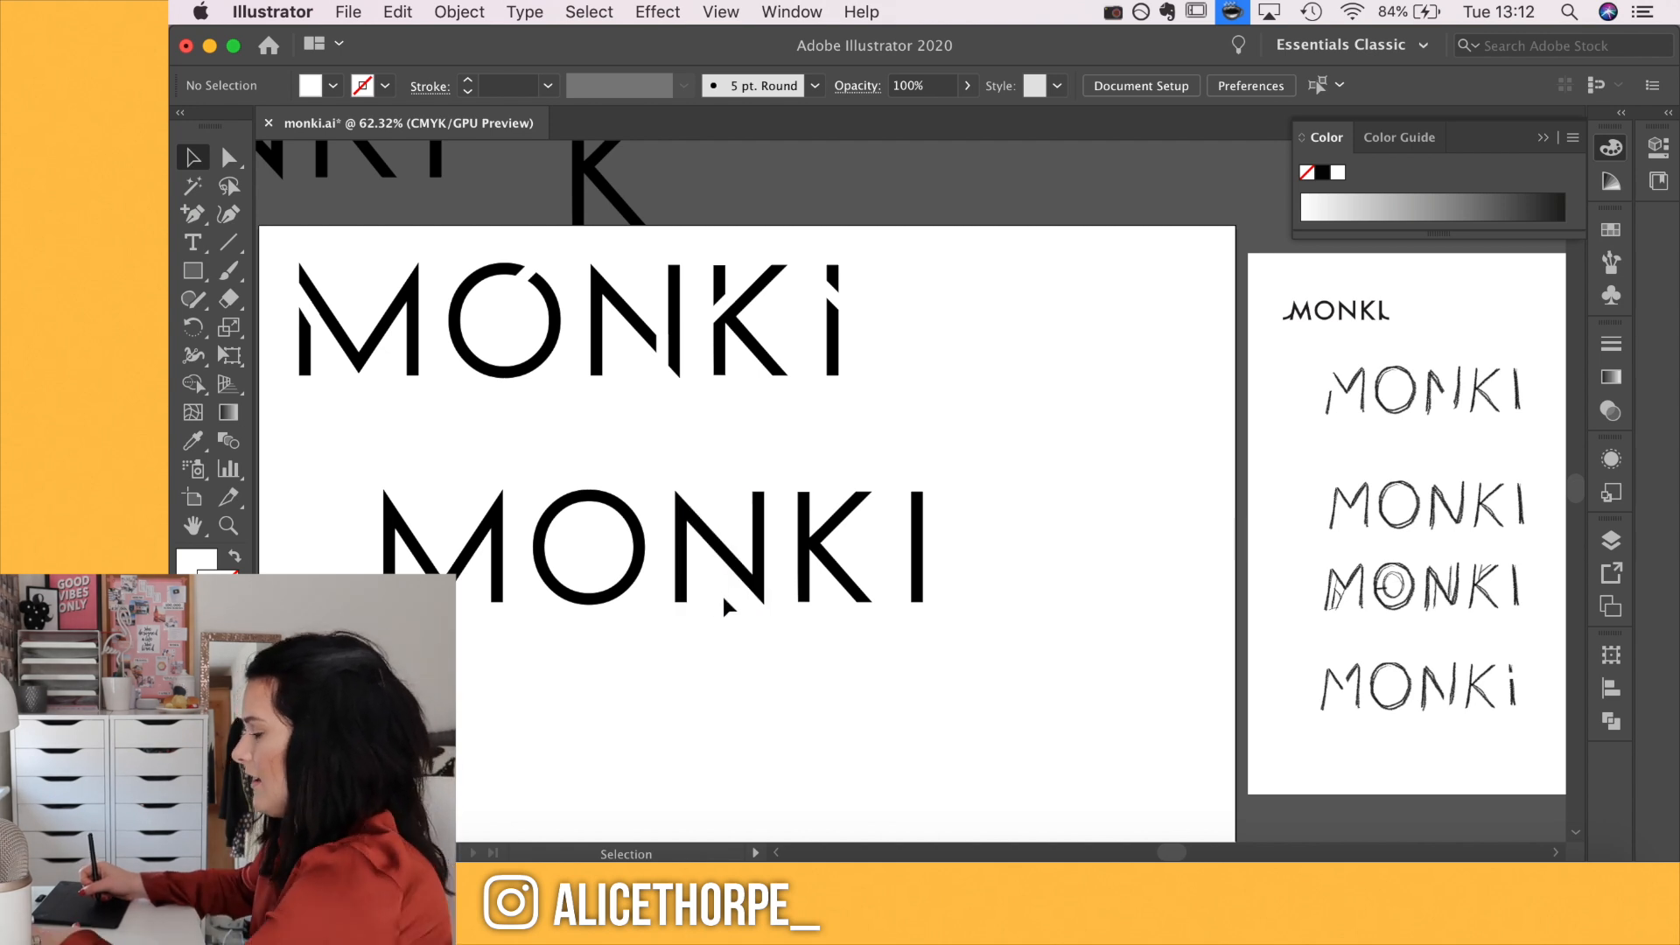
Draw a vertical rectangle as wide as the stem inside the lower N's left stem, reaching from the baseline up to the diagonal
key(p)
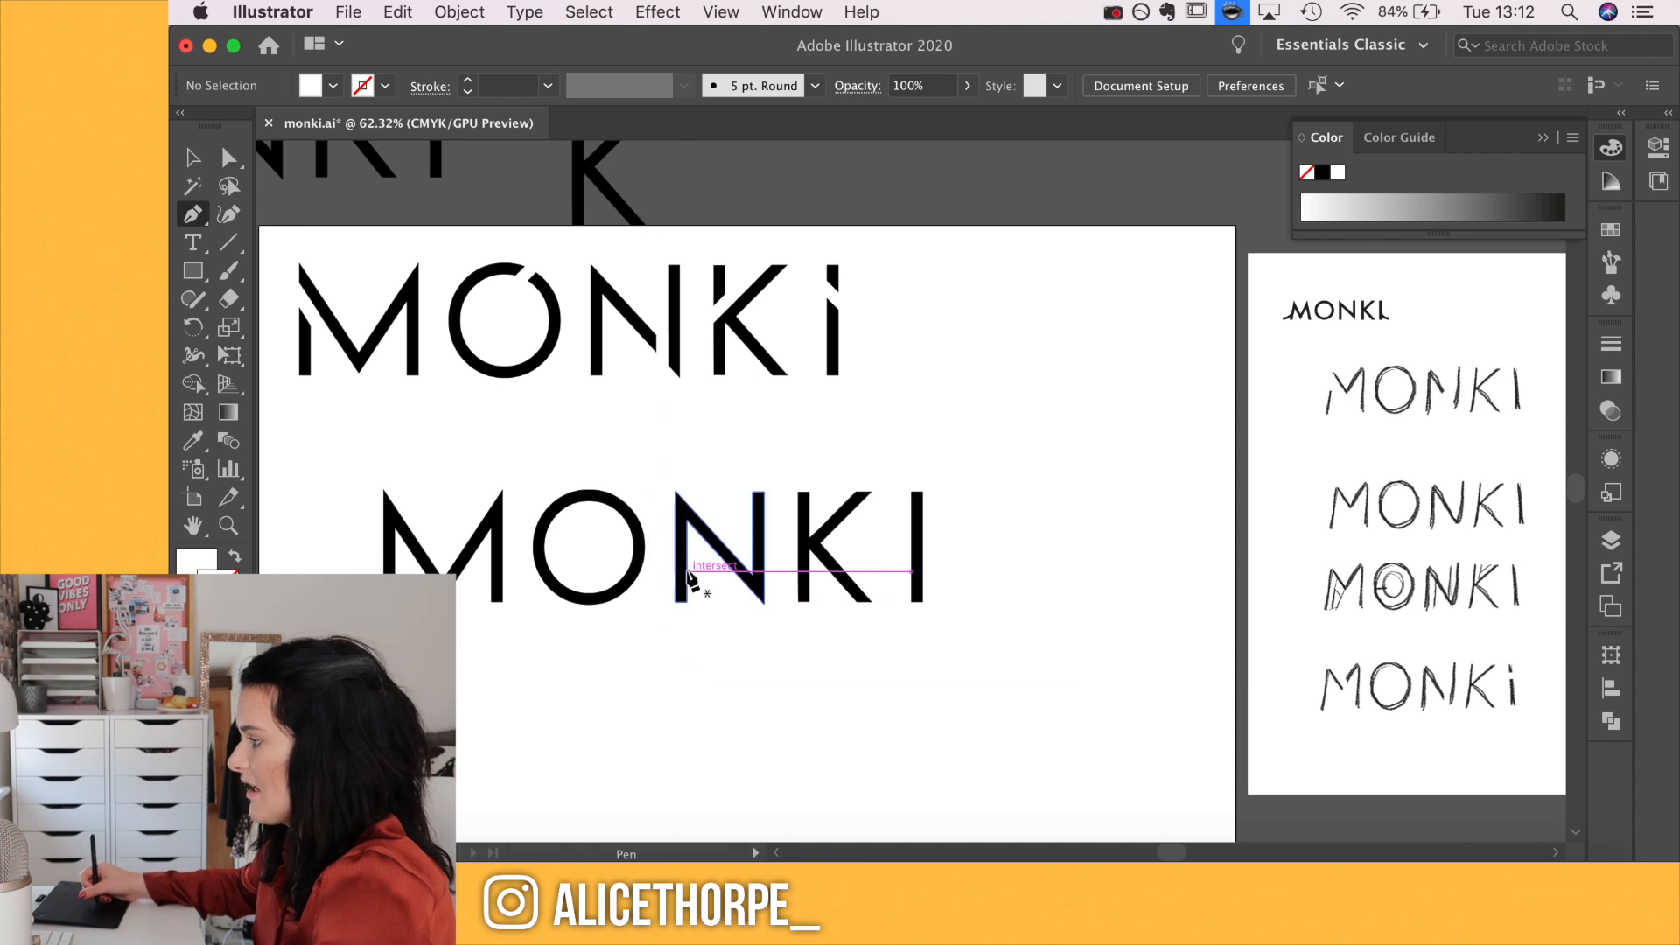
scroll(712, 593, up, 10)
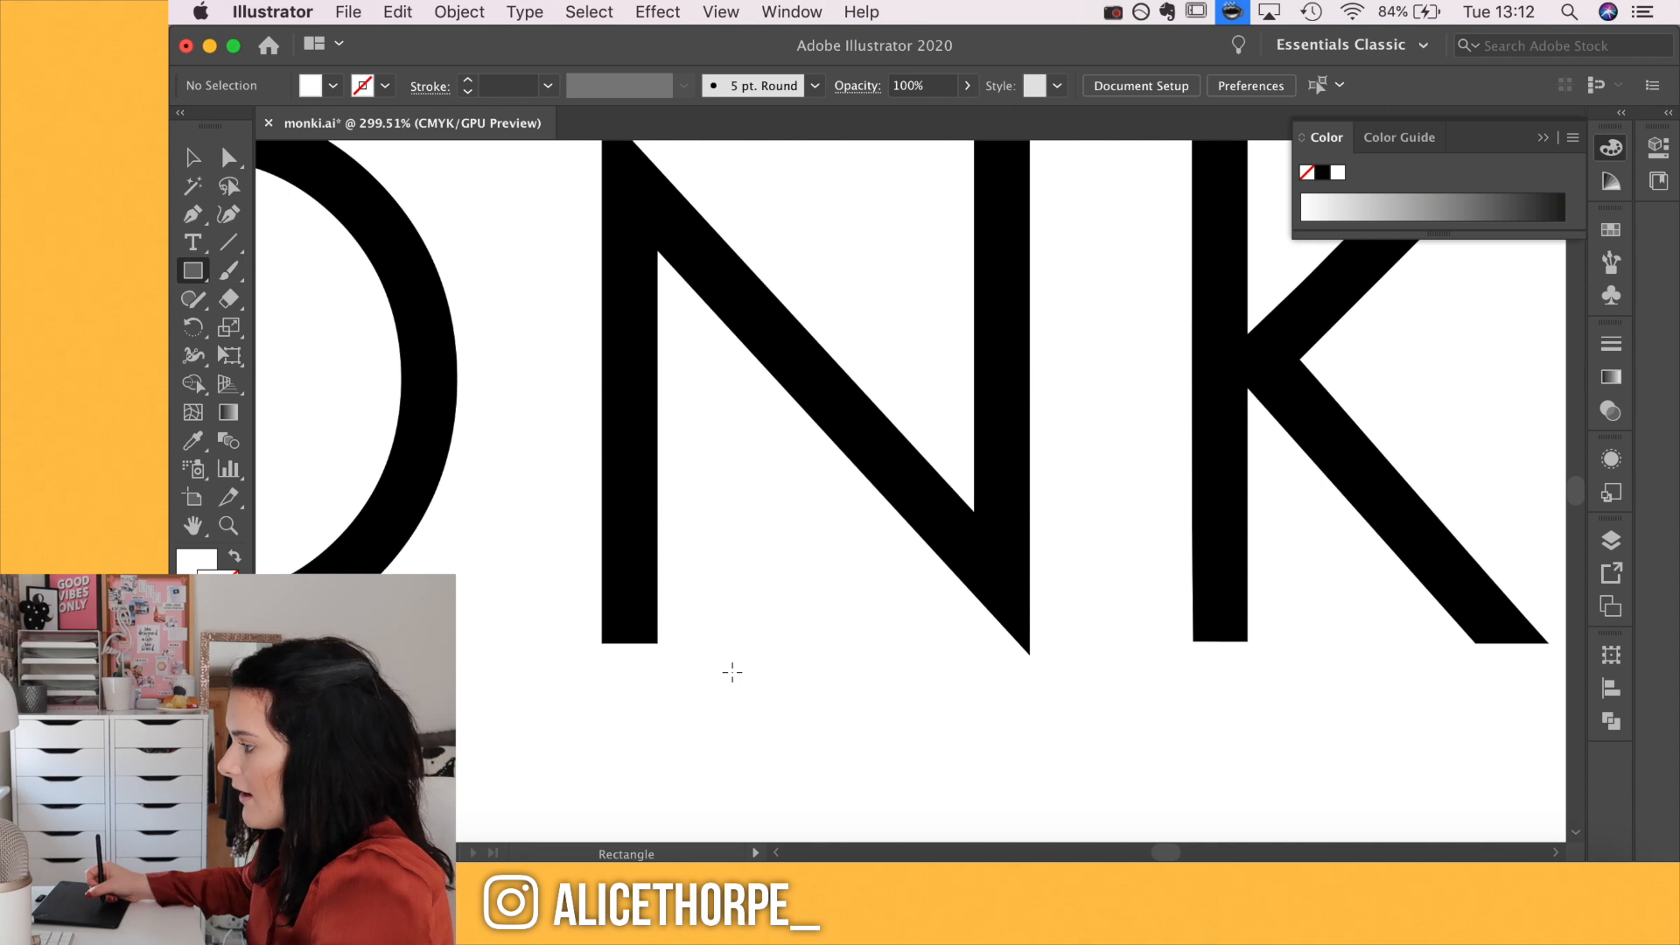
drag(602, 643, 701, 559)
key(v)
drag(696, 533, 697, 260)
Fill the new vertical bar with black sampled from the N
key(i)
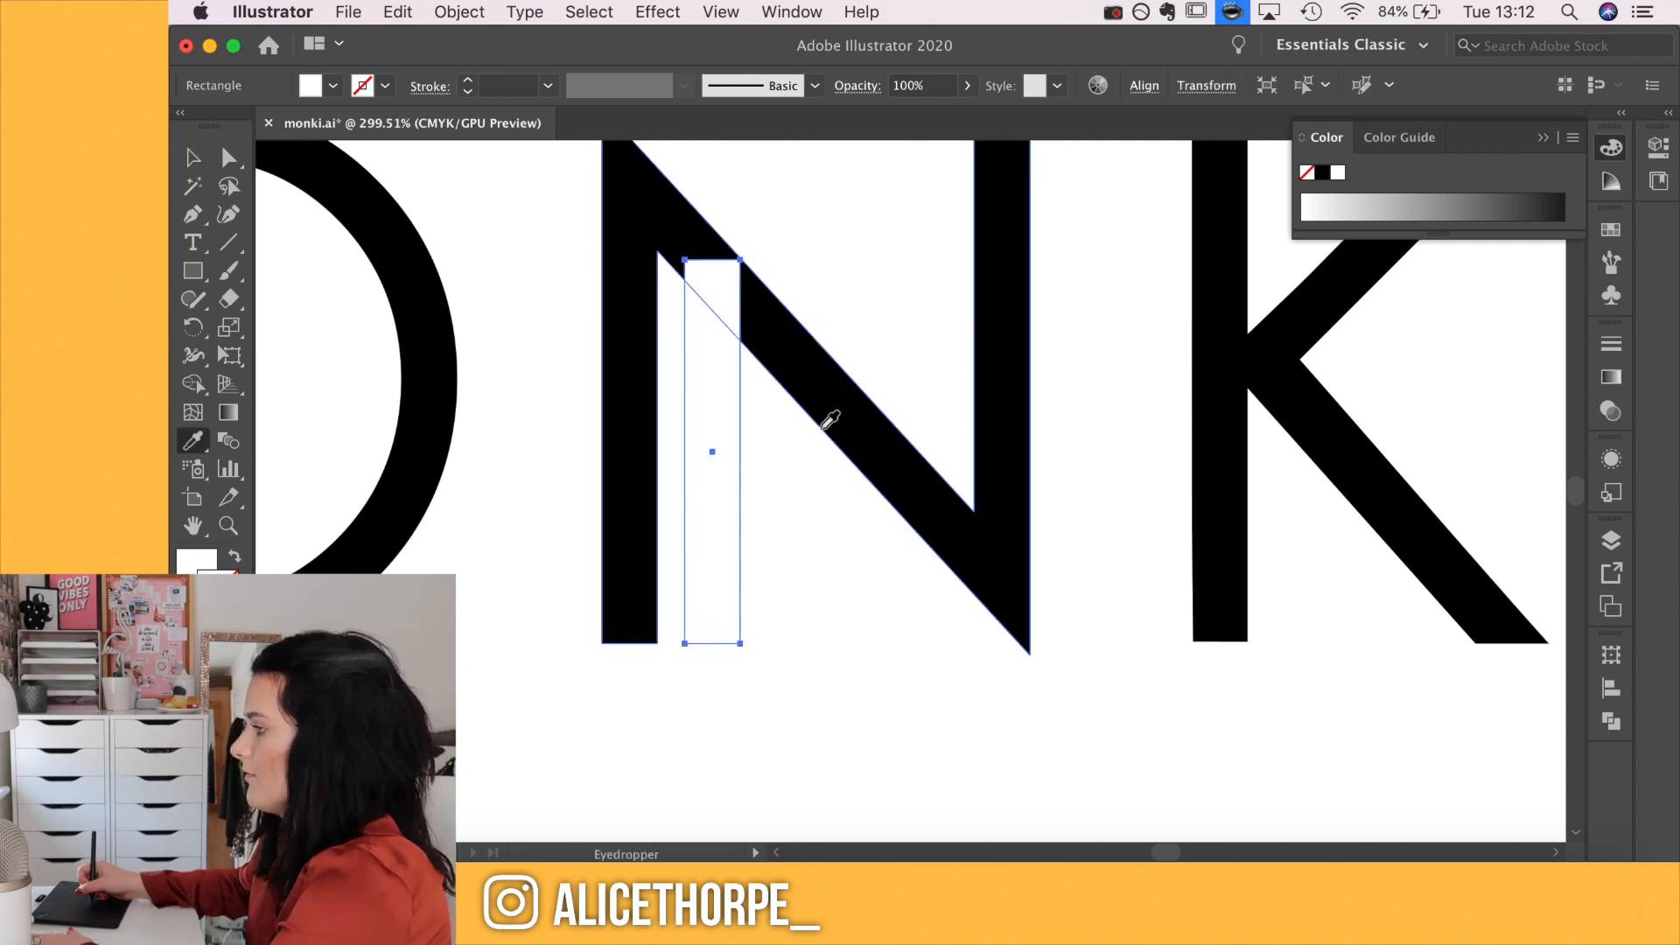
click(849, 420)
key(v)
click(822, 561)
scroll(823, 565, down, 1)
scroll(875, 551, down, 5)
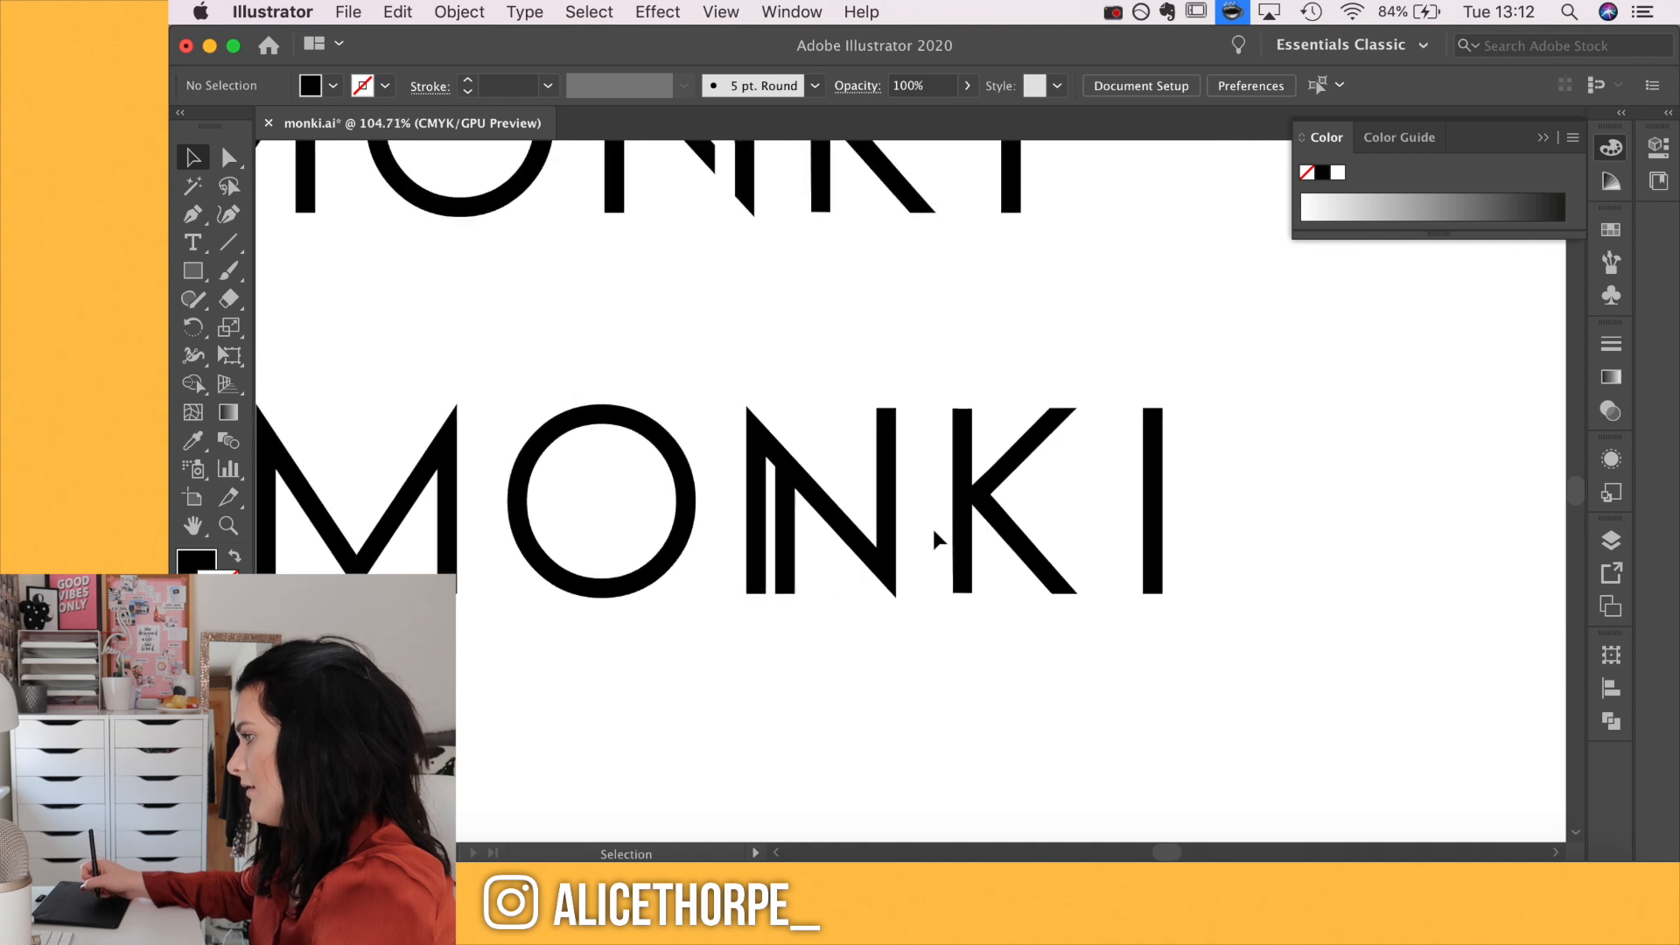
scroll(937, 536, up, 3)
scroll(939, 541, down, 2)
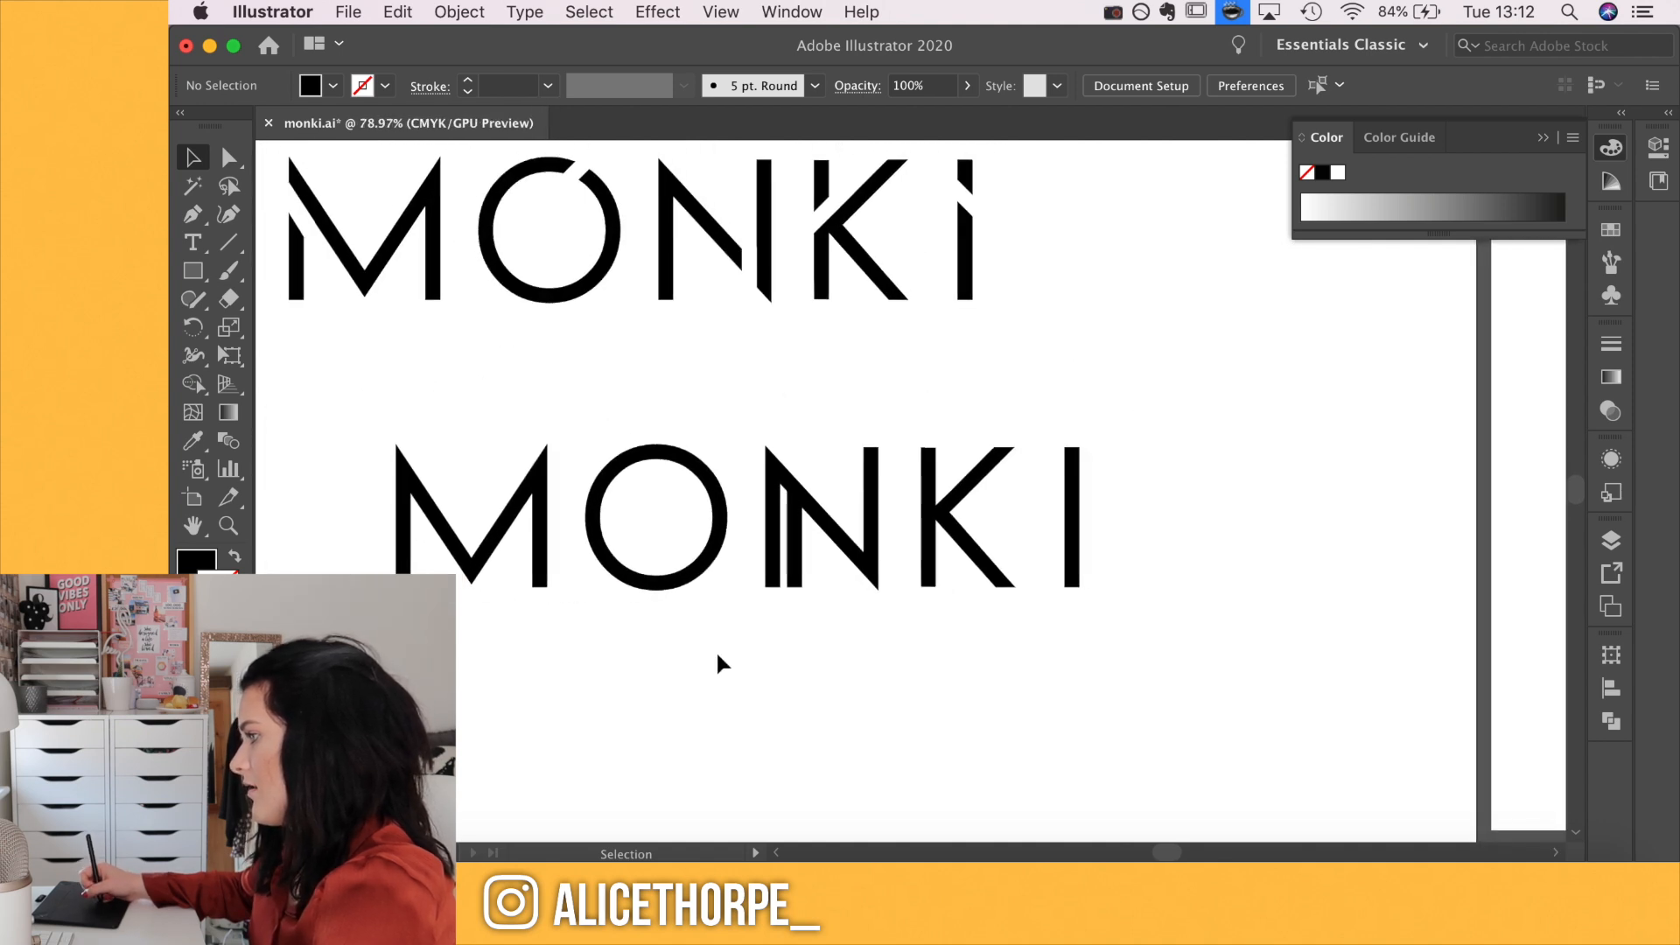
Narrow the N's inner bar from its outer edge to about three quarters of the stem width
scroll(743, 577, up, 5)
scroll(775, 513, up, 1)
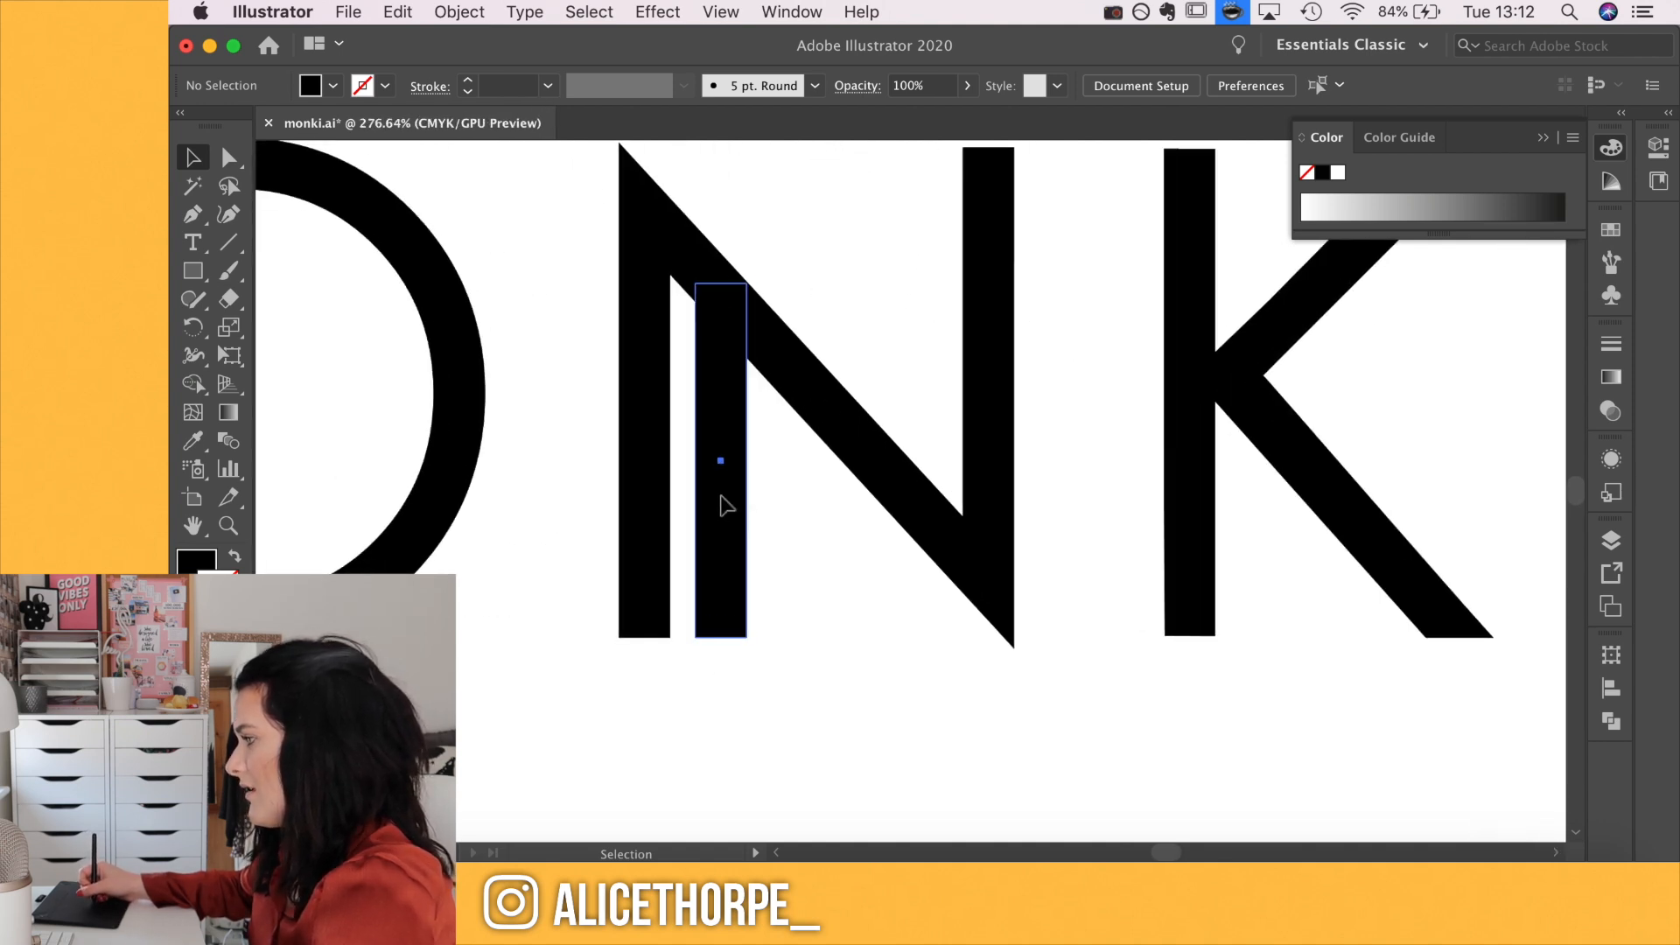
click(724, 498)
drag(746, 458, 735, 458)
click(805, 475)
scroll(805, 474, down, 6)
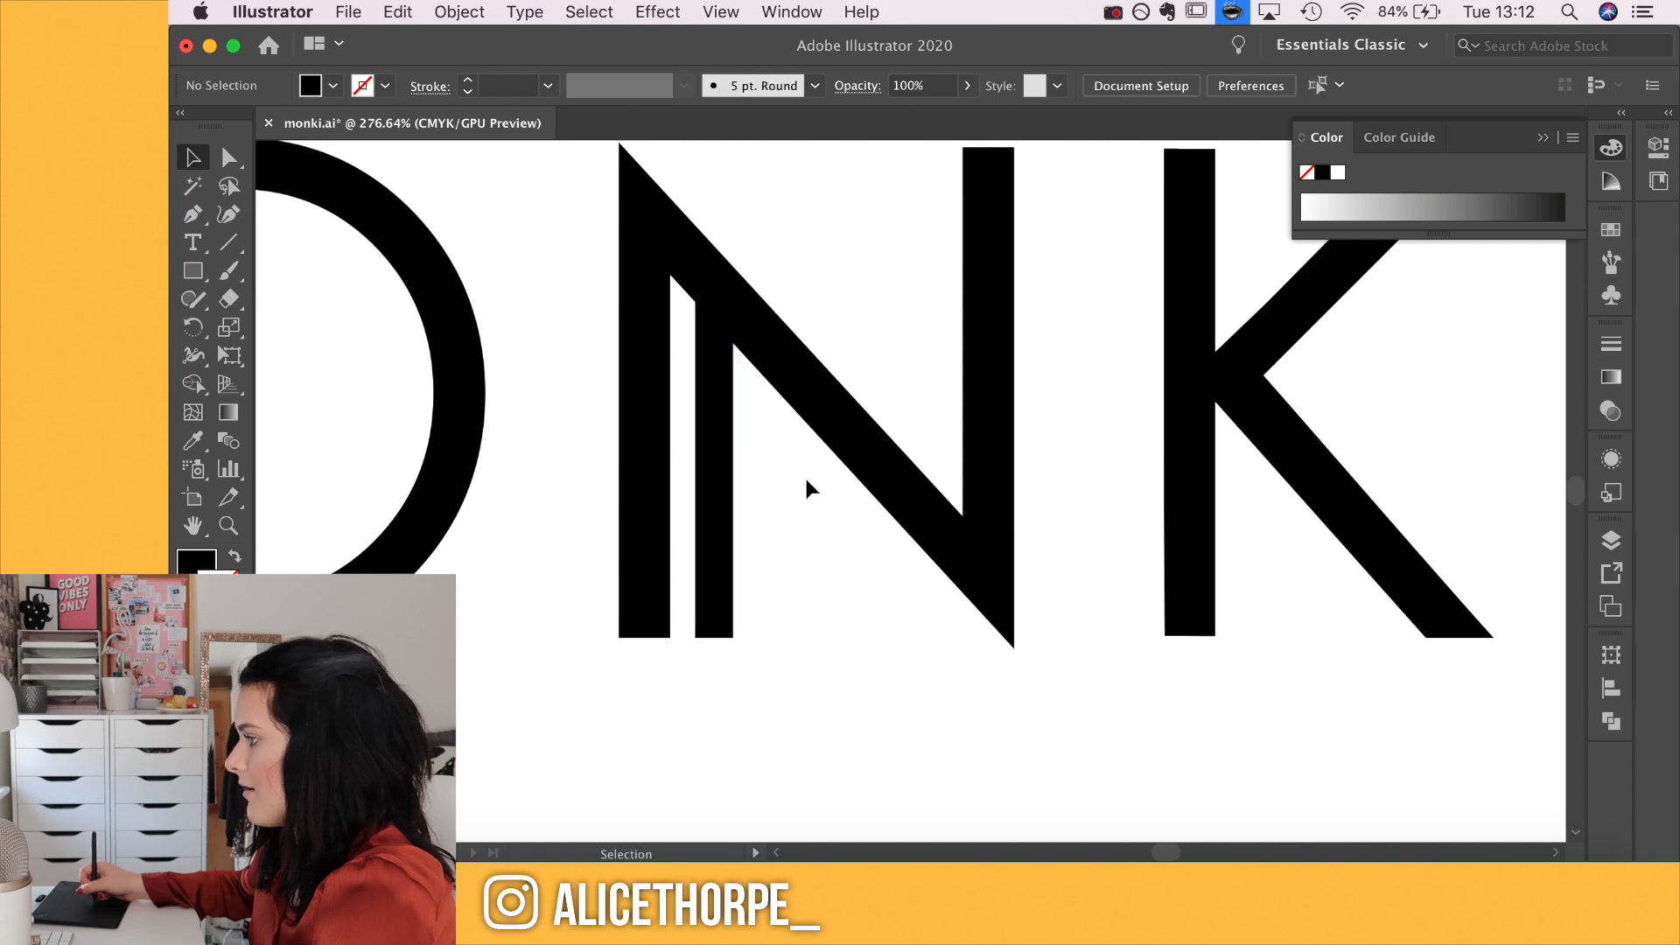
Copy the narrow bar to the inside of the N's right stem, running from the top down to the diagonal
scroll(730, 637, up, 5)
drag(659, 566, 827, 435)
click(628, 546)
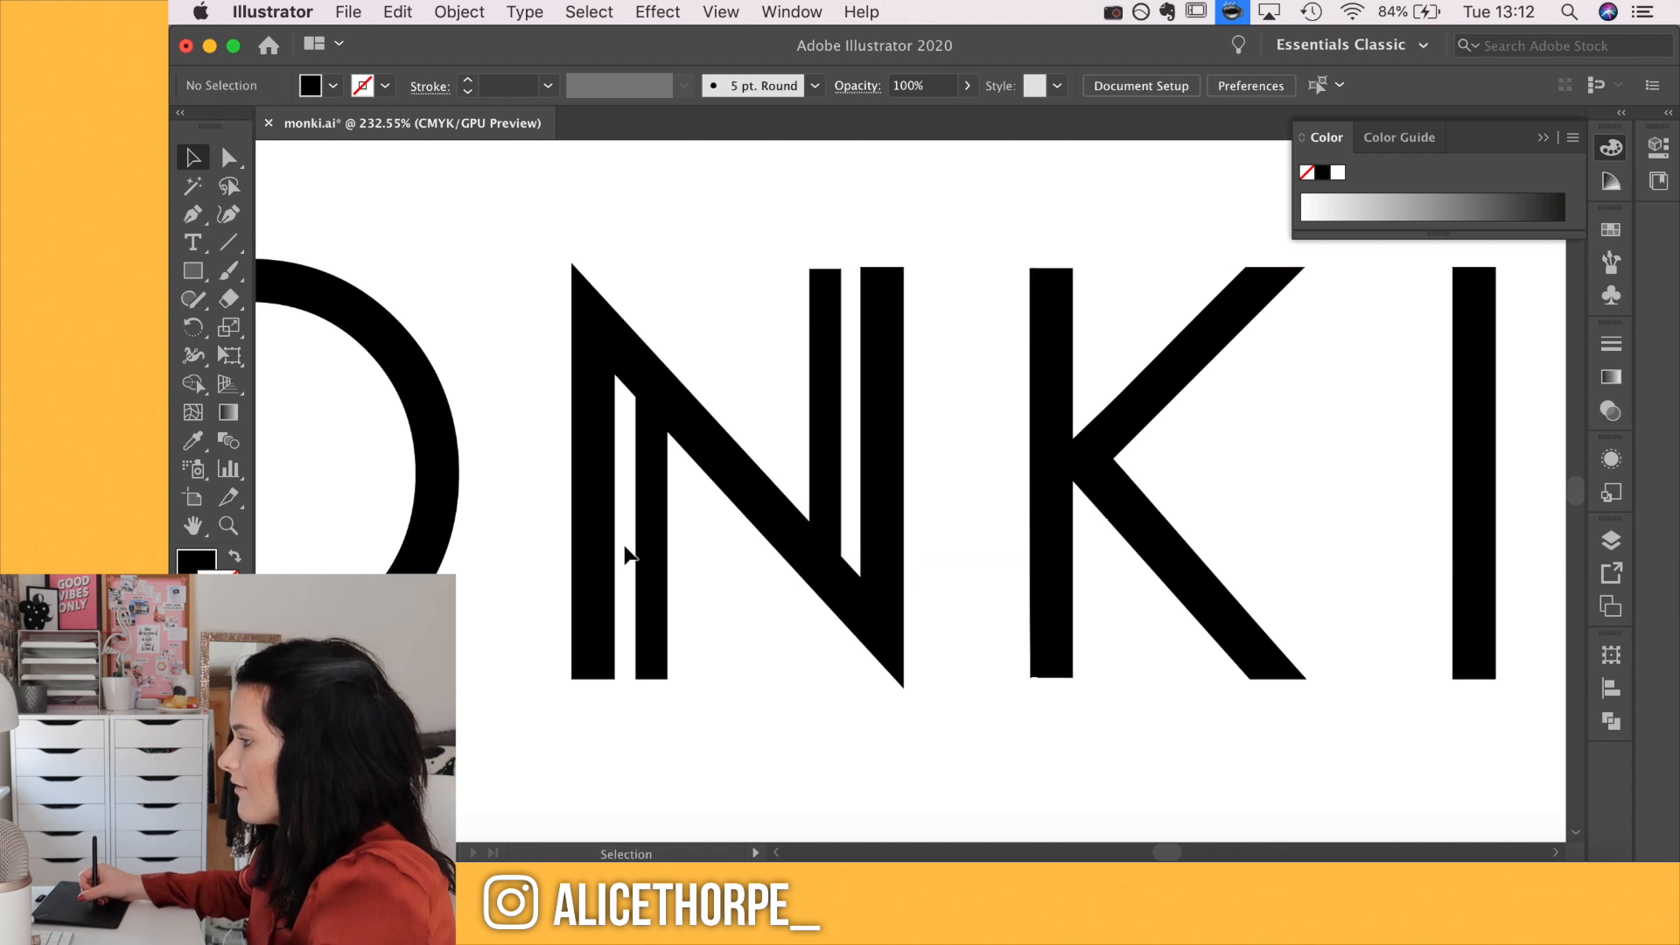
Draw a small black spacer square below the N's baseline, as wide as the gap between its left stem and inner bar
scroll(649, 581, up, 4)
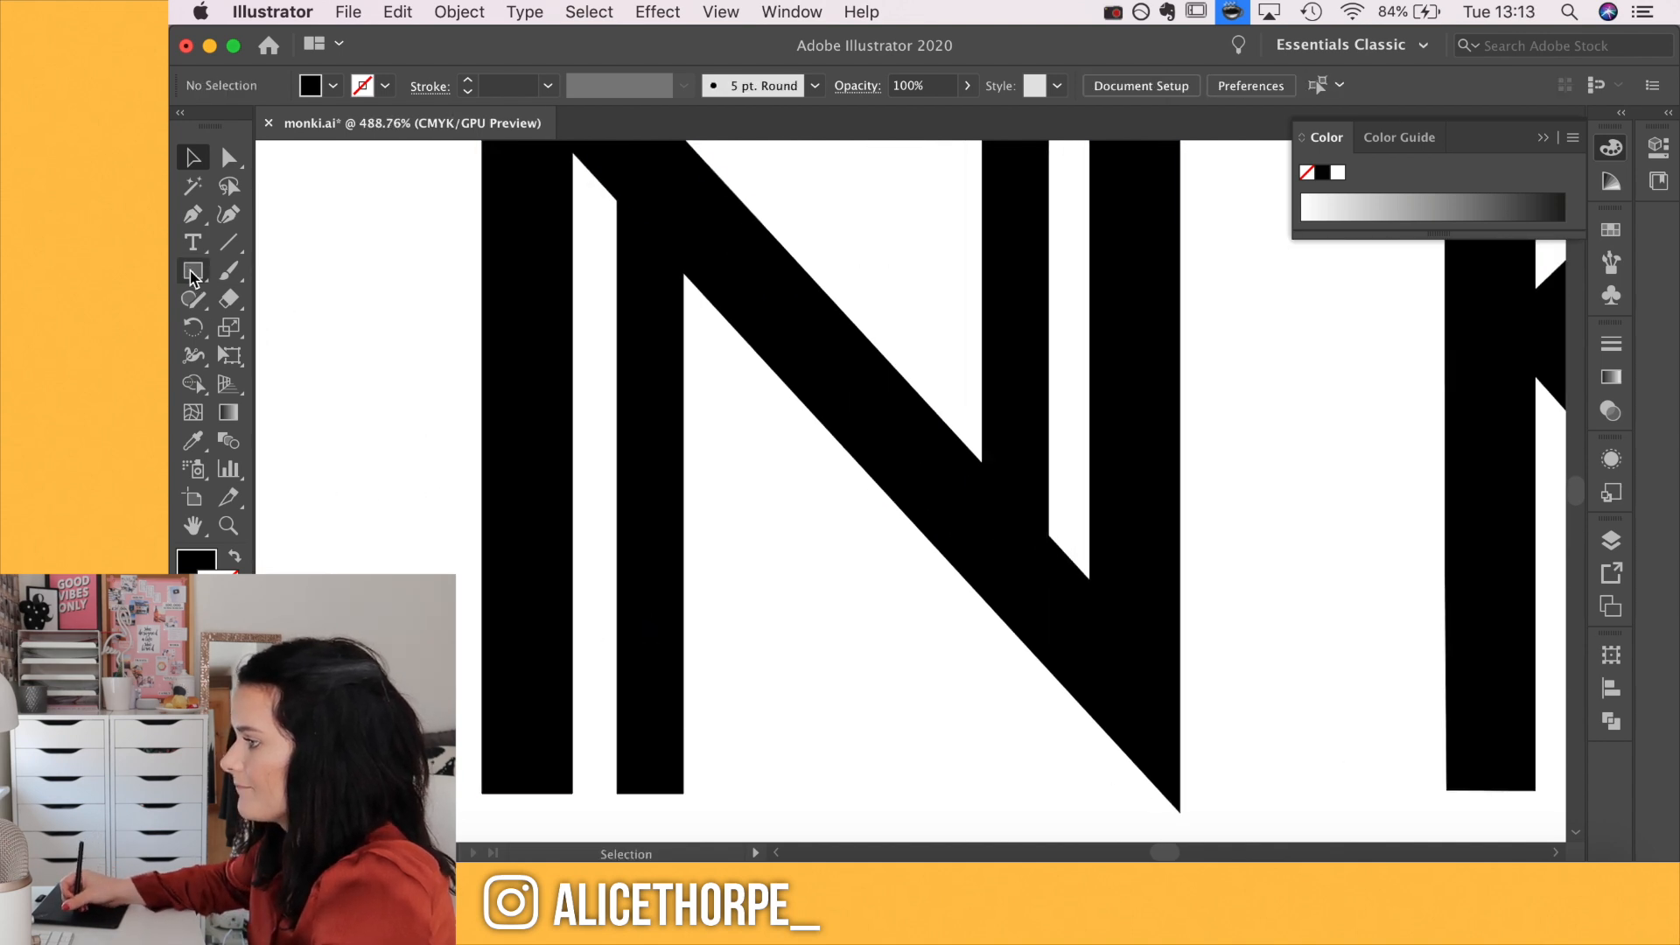
click(191, 273)
scroll(577, 691, down, 3)
drag(568, 694, 615, 739)
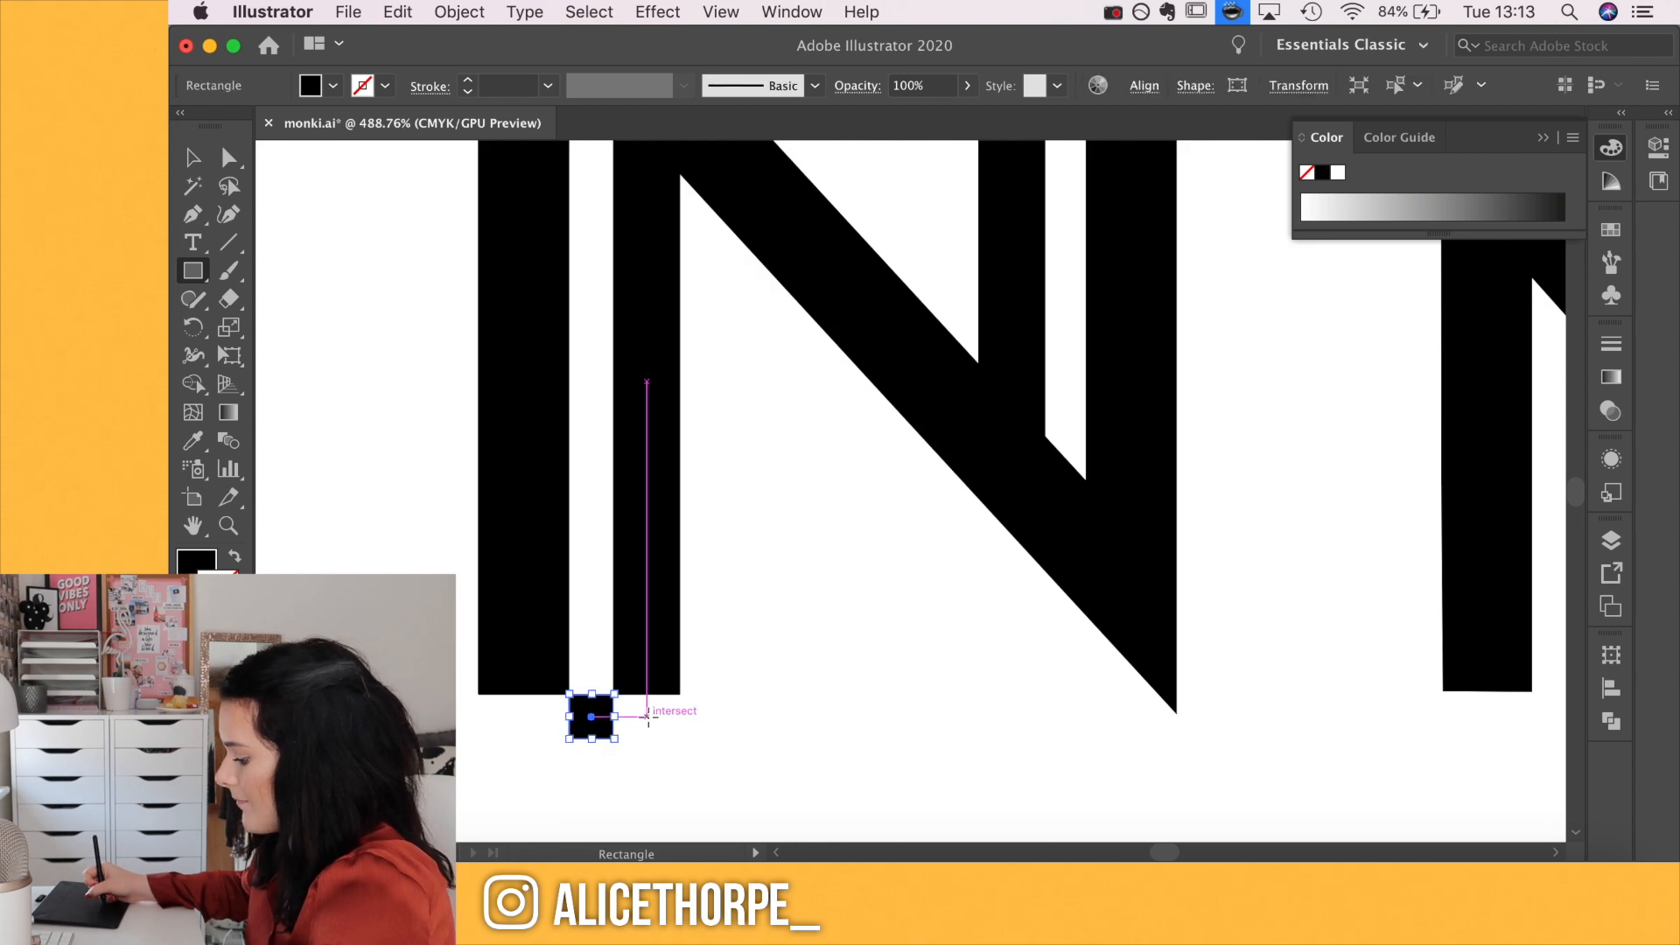
key(v)
Move the small spacer square to the gap beside the N's right-hand bar and over to the O to match the spacing
scroll(666, 700, up, 3)
drag(591, 816, 916, 354)
scroll(627, 823, down, 3)
drag(630, 769, 843, 227)
scroll(866, 222, up, 6)
drag(798, 210, 817, 382)
drag(674, 483, 524, 490)
double_click(670, 479)
key(Escape)
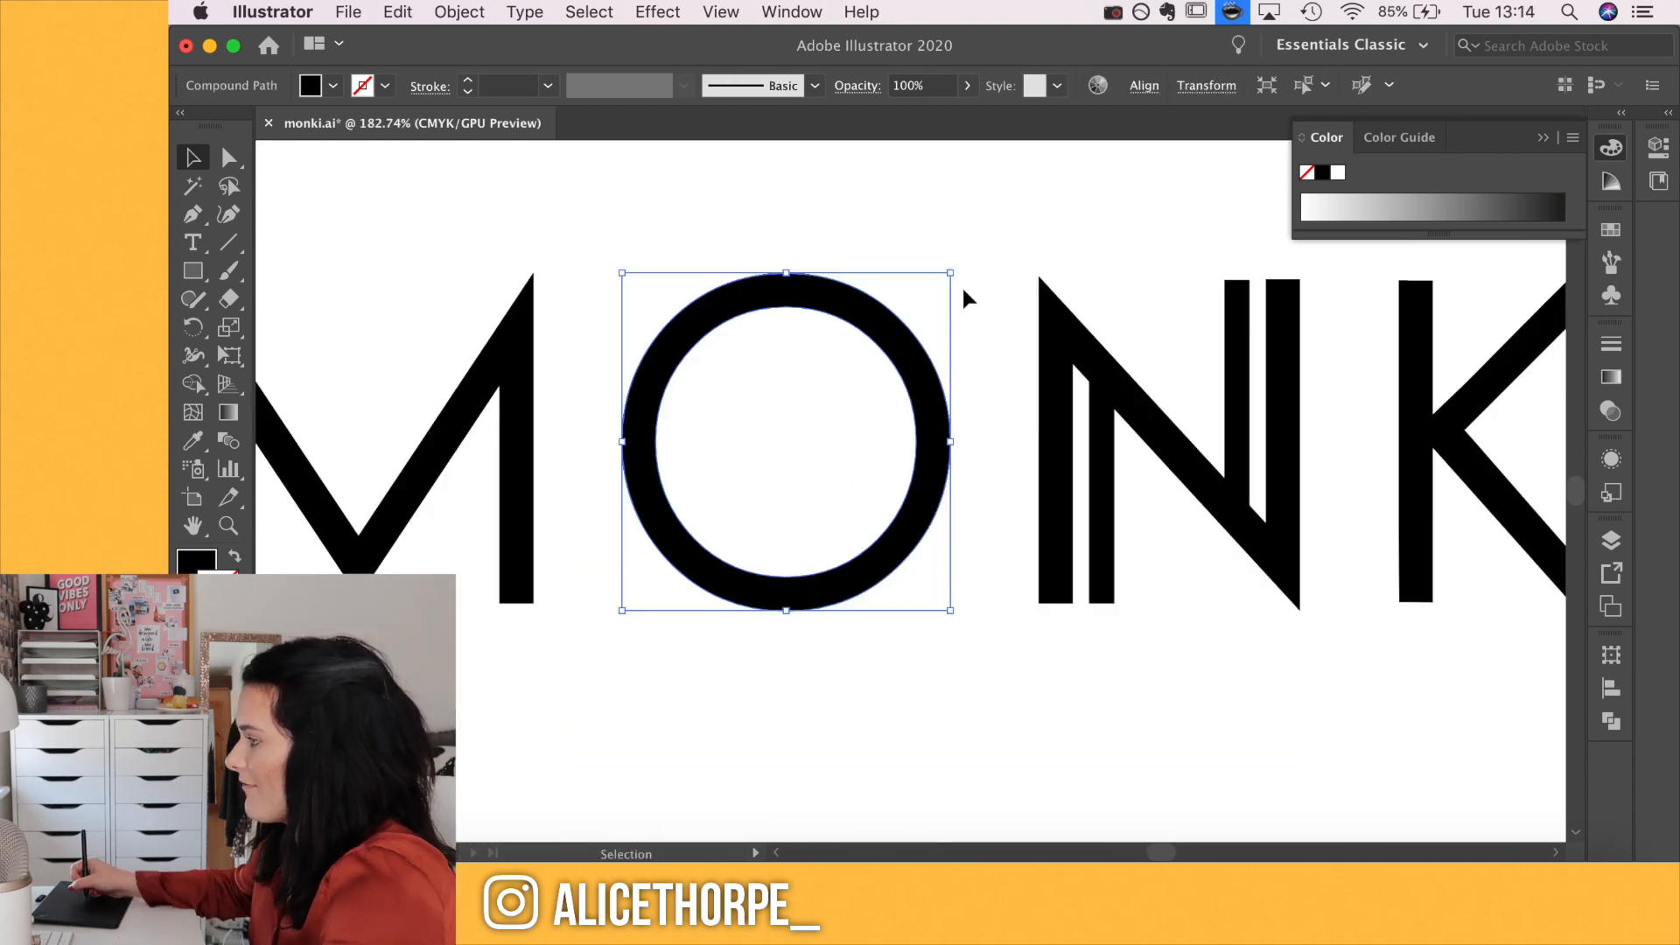
Add a smaller concentric copy of the O inside the original, leaving a narrow even gap between the two rings
drag(952, 274, 897, 329)
click(947, 233)
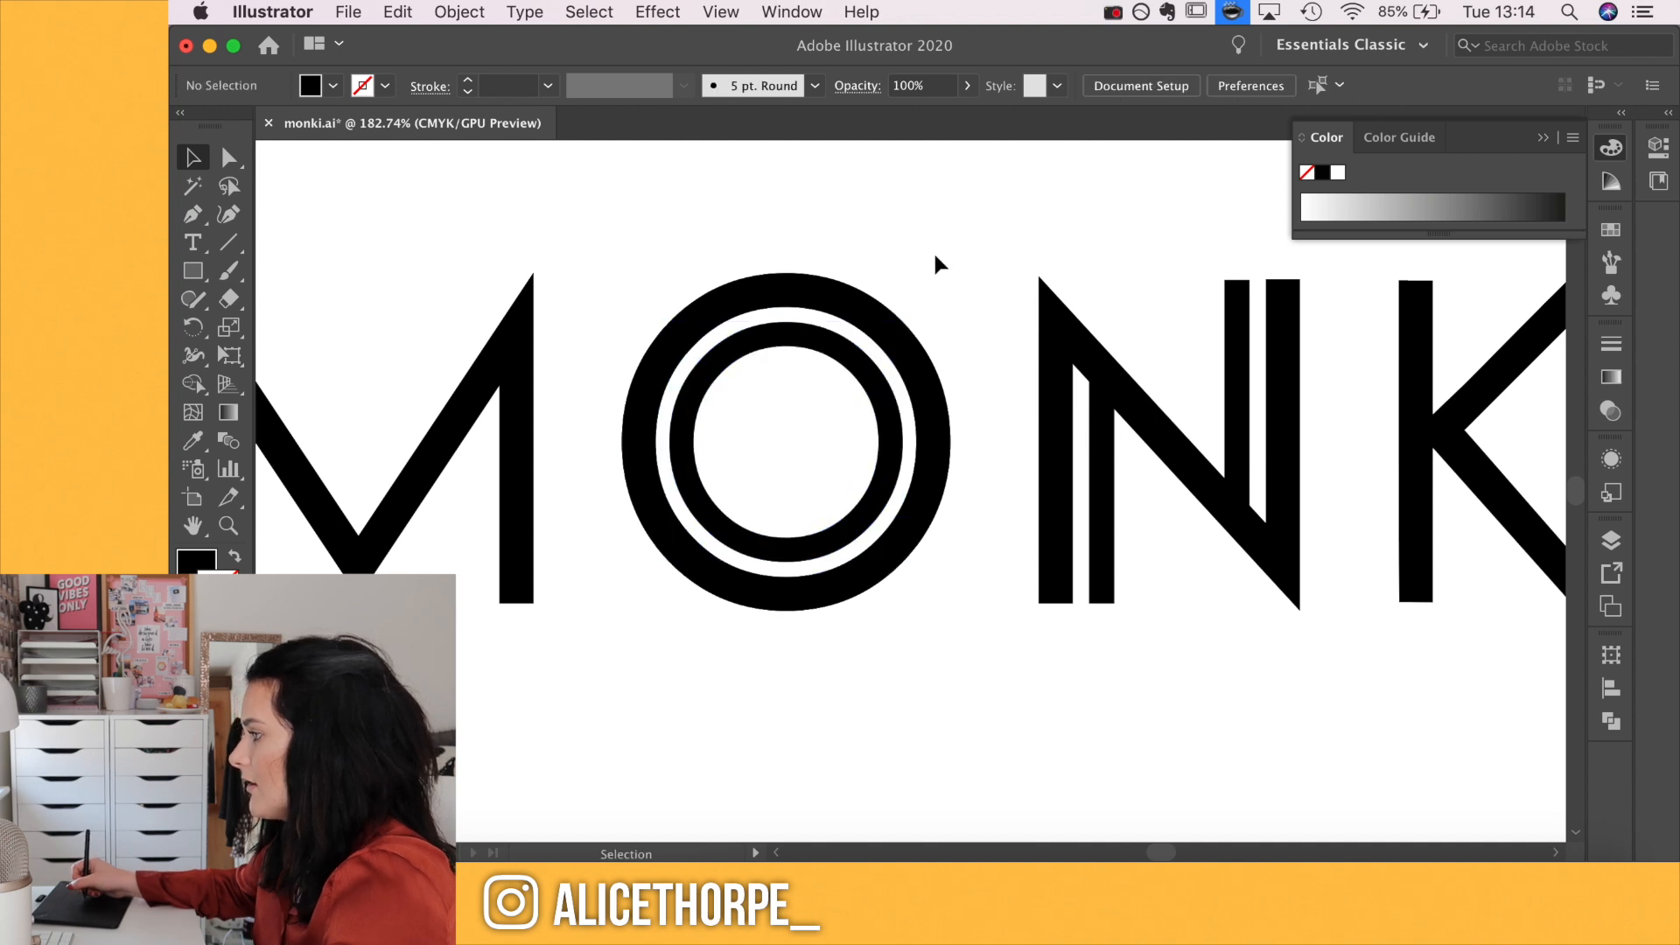
scroll(933, 252, down, 5)
scroll(840, 526, down, 2)
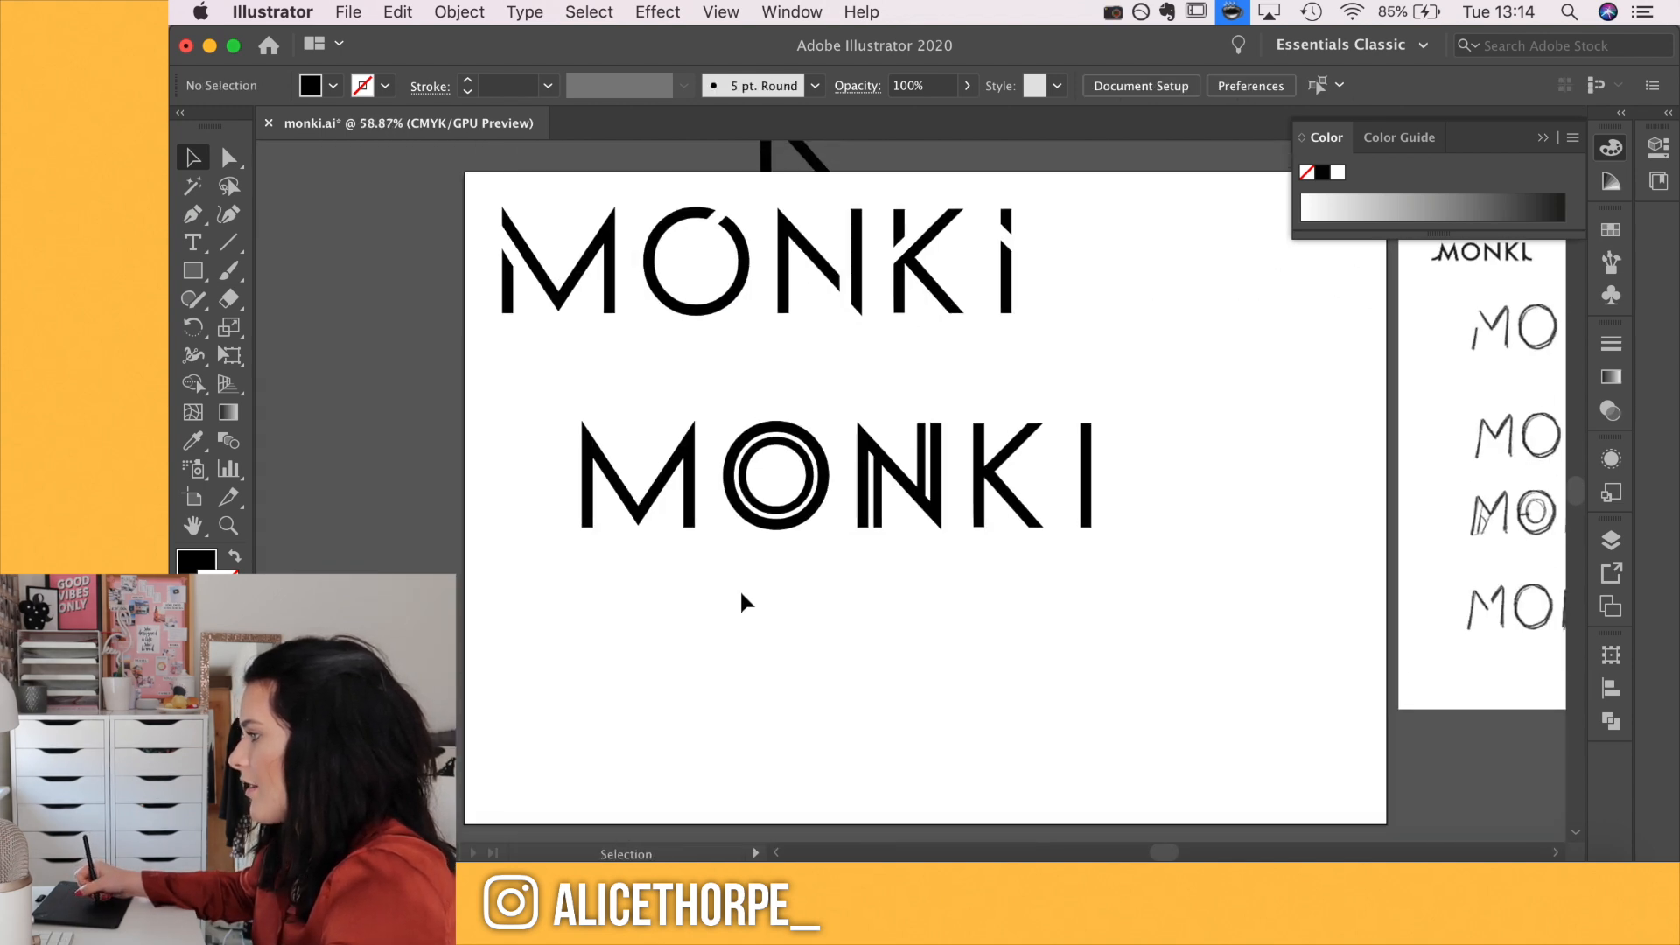
Draw a small black rectangle bridging the gap between the O's two rings at mid-height on its left side
scroll(762, 543, up, 5)
scroll(774, 516, down, 1)
scroll(705, 586, up, 4)
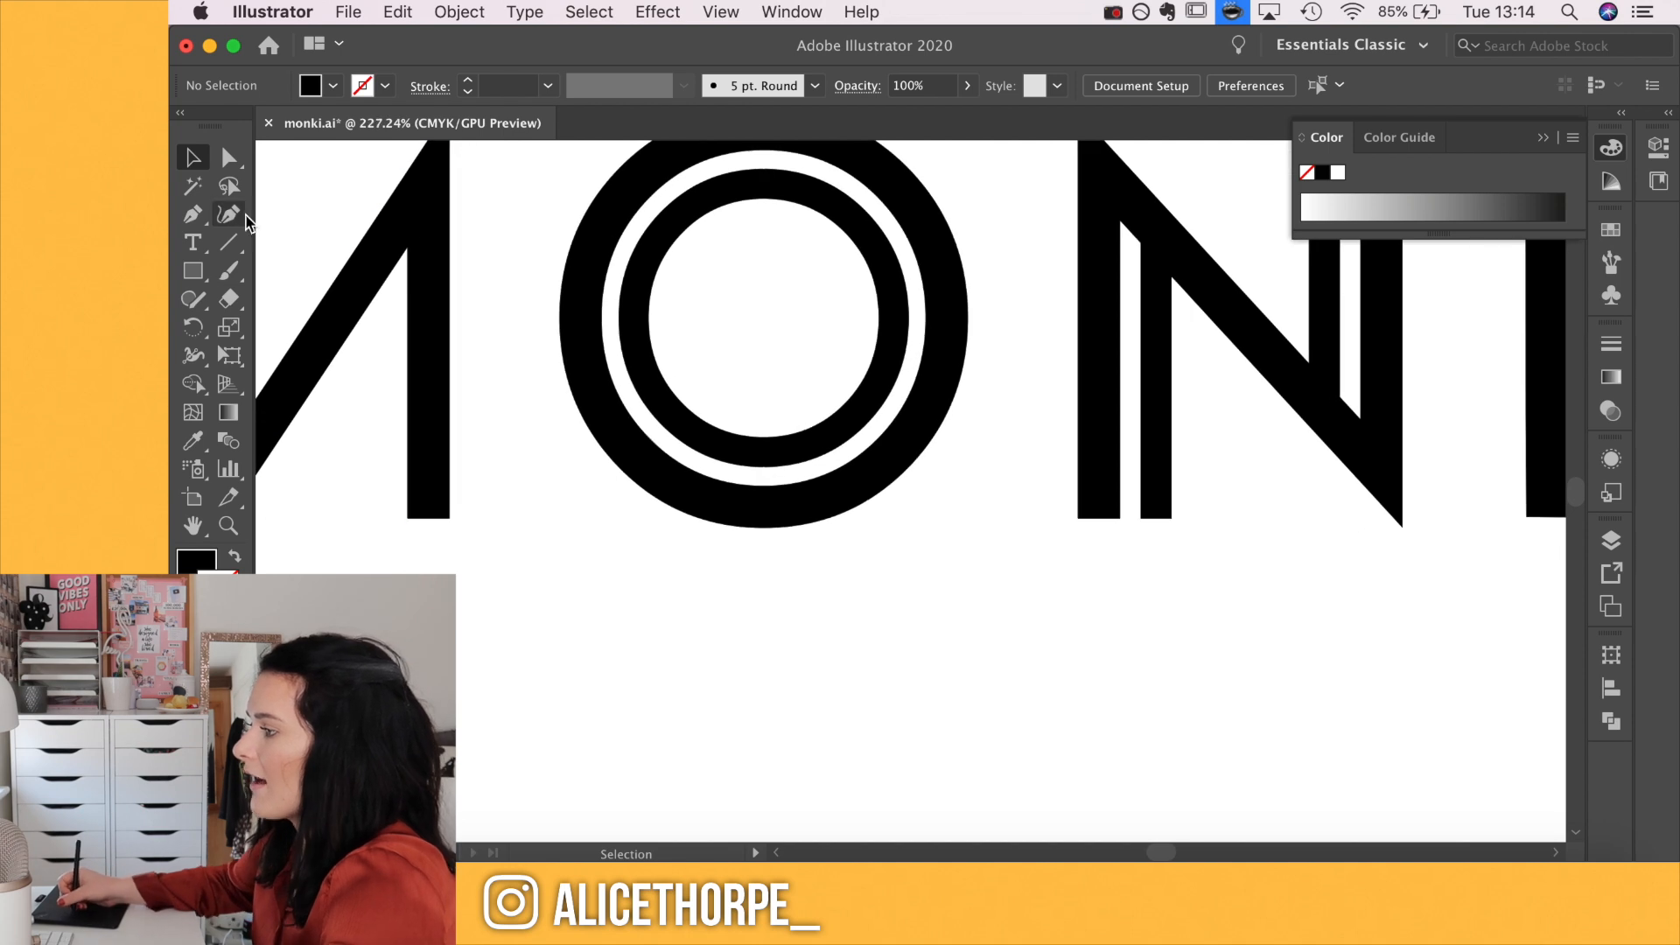
click(188, 252)
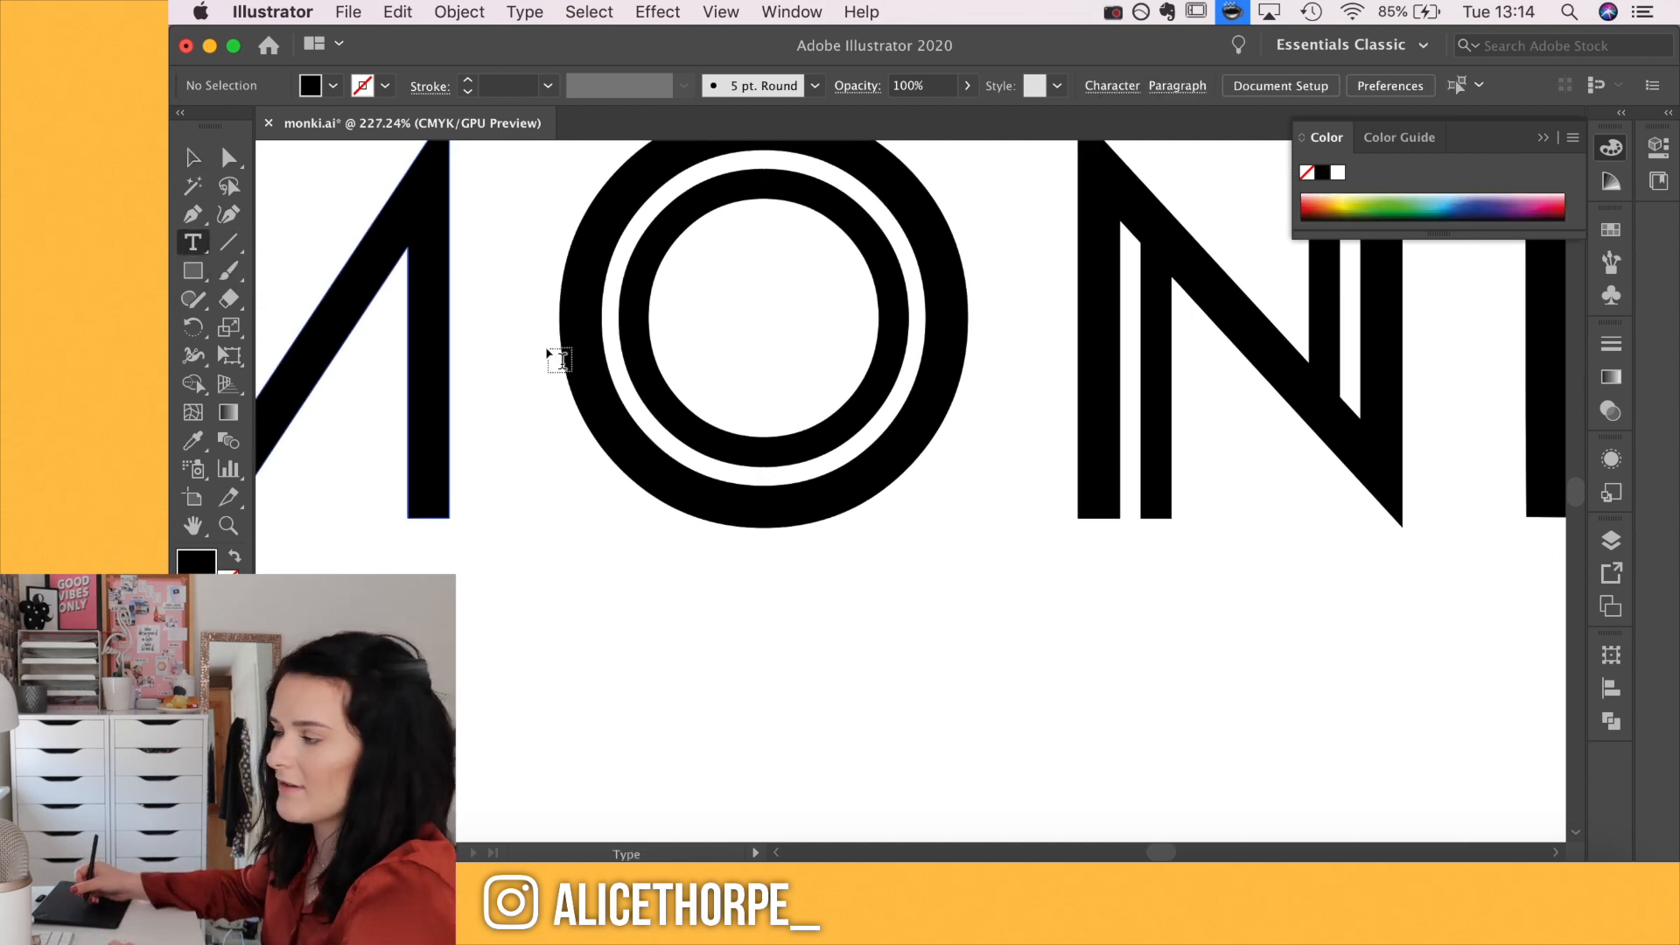
scroll(657, 365, up, 2)
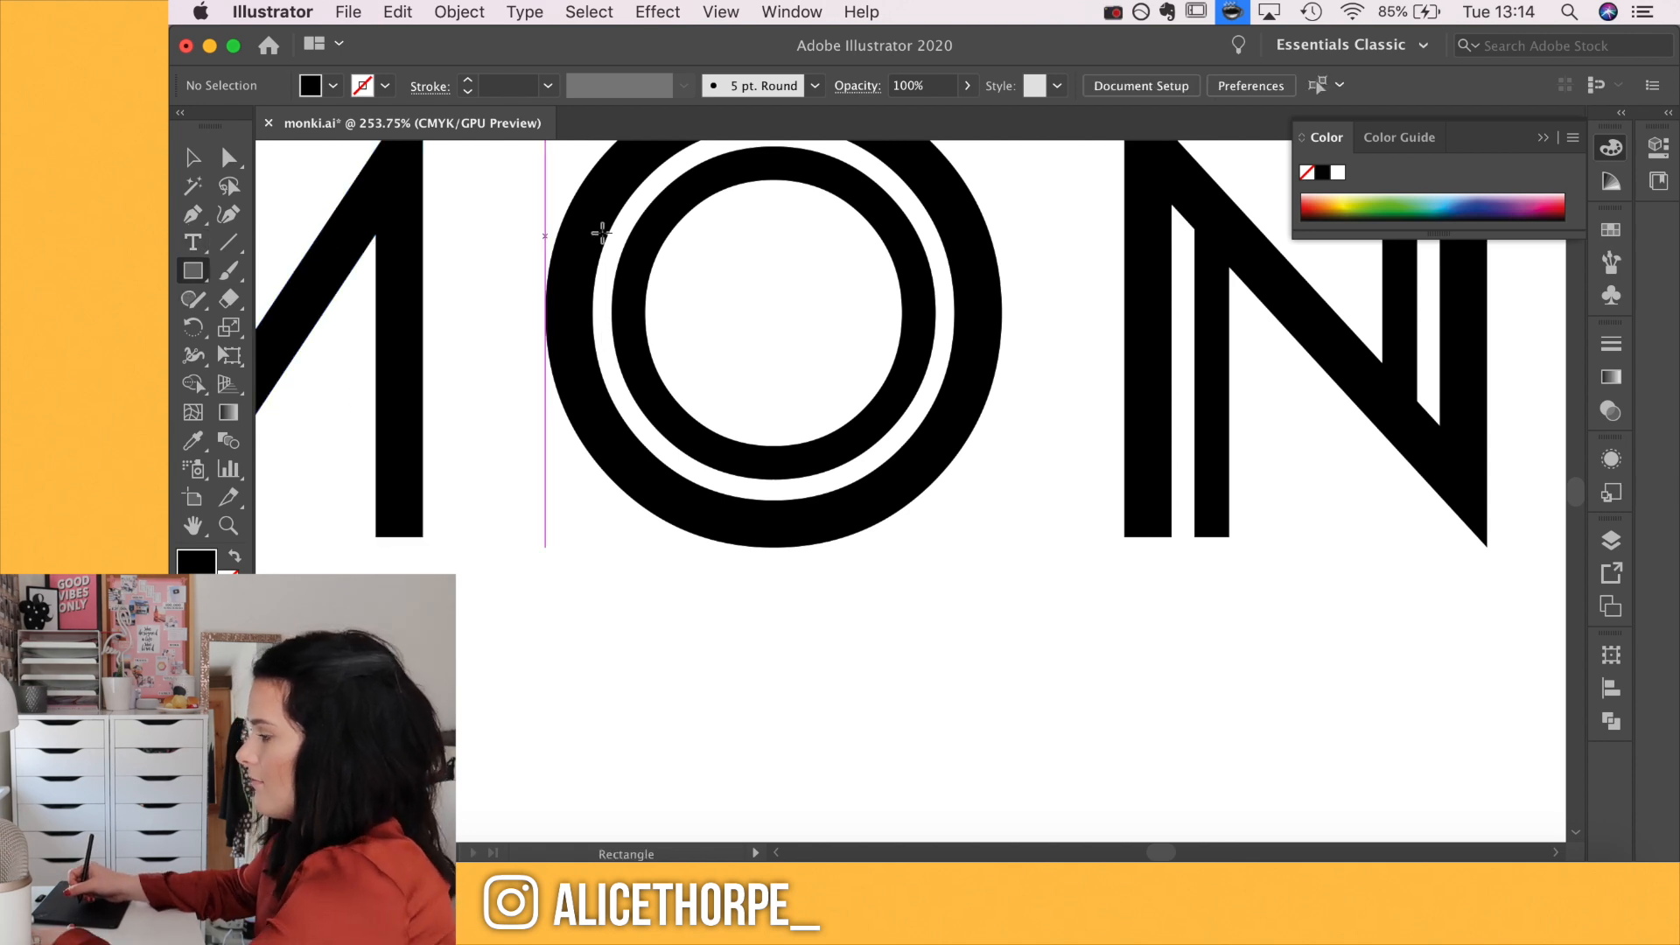
key(p)
click(190, 277)
mouse_move(585, 321)
mouse_down()
mouse_move(557, 287)
mouse_move(603, 287)
mouse_move(569, 287)
mouse_up()
scroll(613, 341, up, 5)
key(v)
click(710, 274)
Copy the small bridge to the gap on the opposite, right side of the O
scroll(511, 481, down, 5)
drag(526, 401, 882, 395)
click(993, 290)
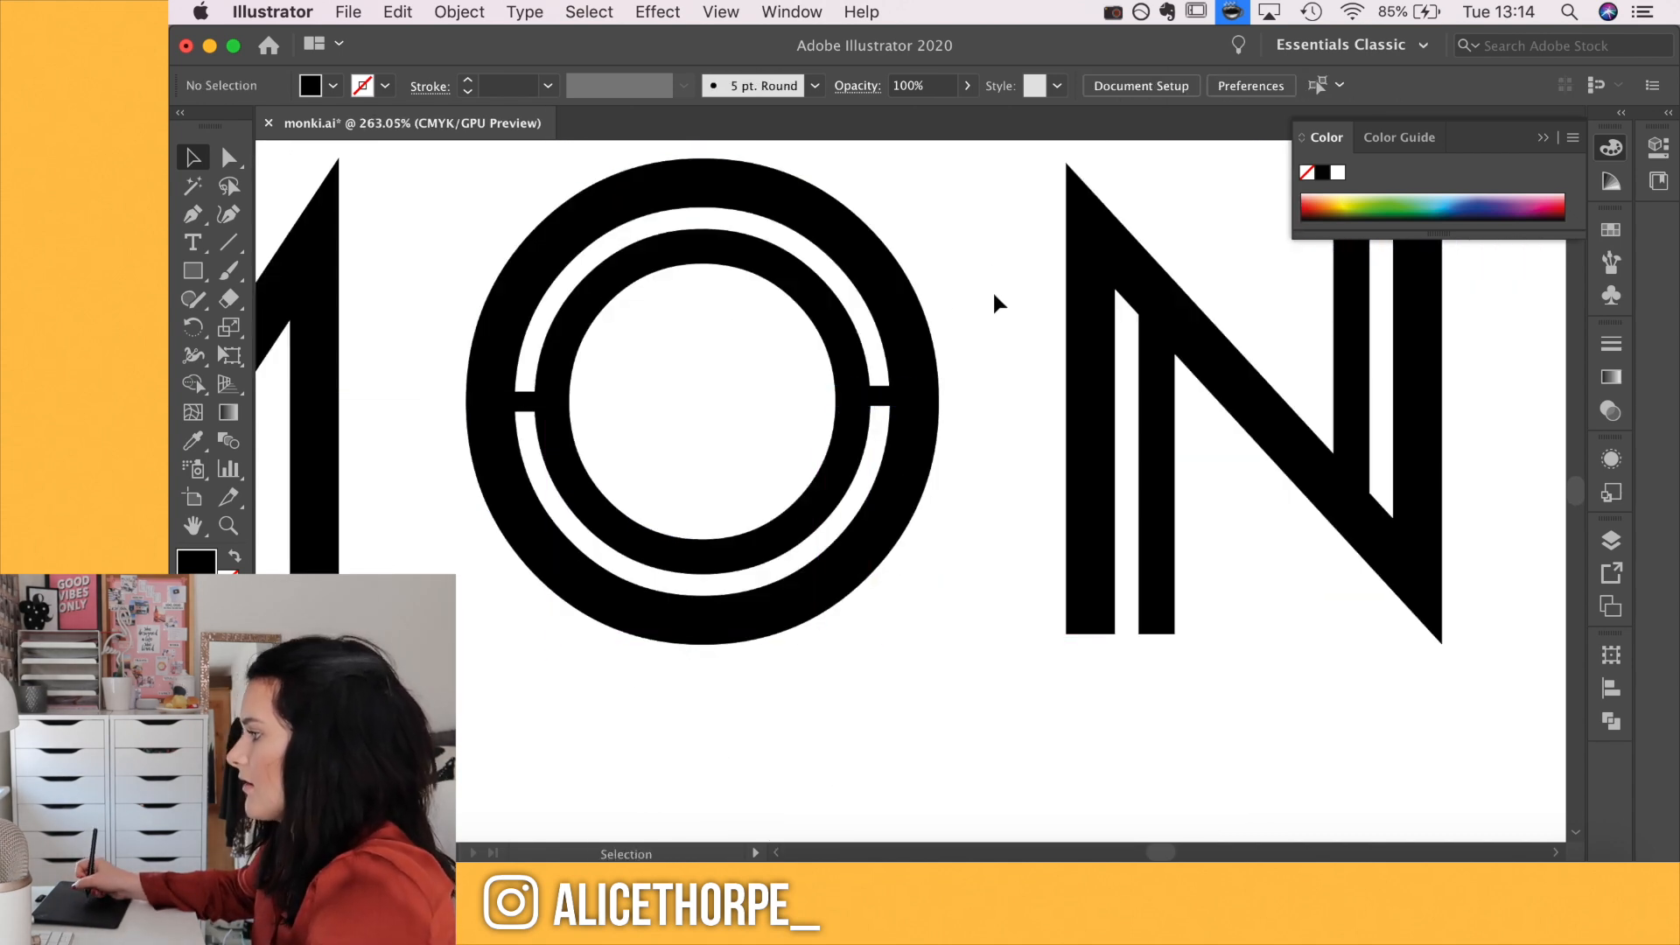
scroll(911, 306, down, 3)
scroll(795, 312, right, 3)
scroll(794, 311, up, 1)
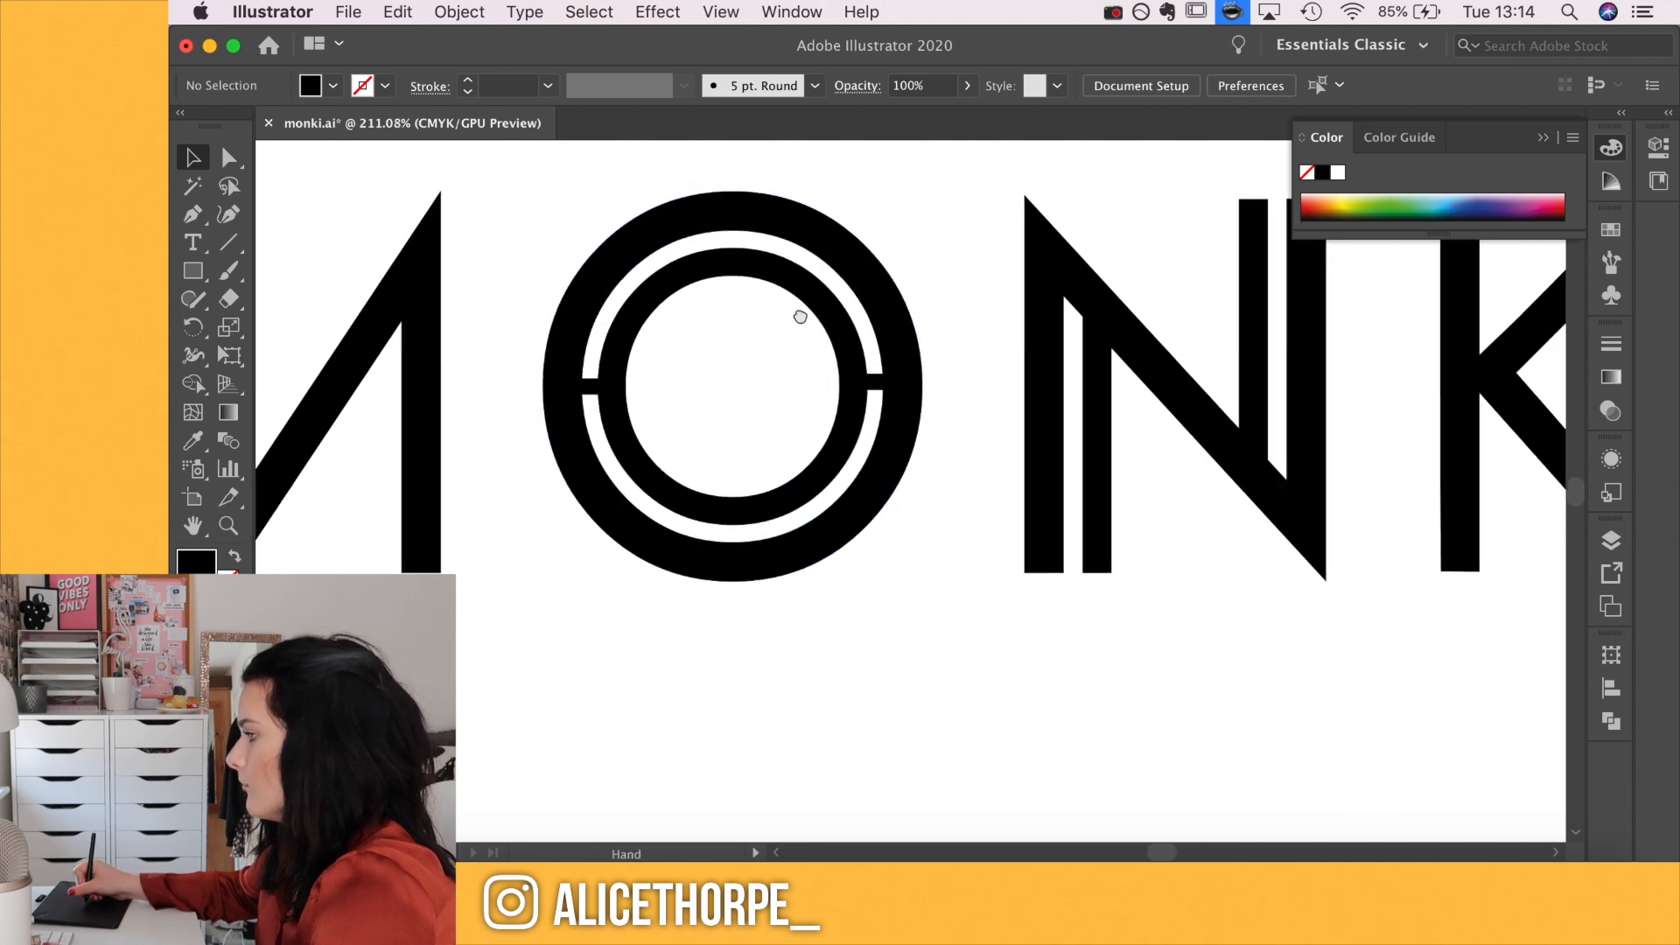
Copy the O's left bridge into the narrow gap beside the N's left stem, just above the baseline, and undo any stray extra changes
drag(475, 426, 960, 570)
click(736, 591)
click(814, 656)
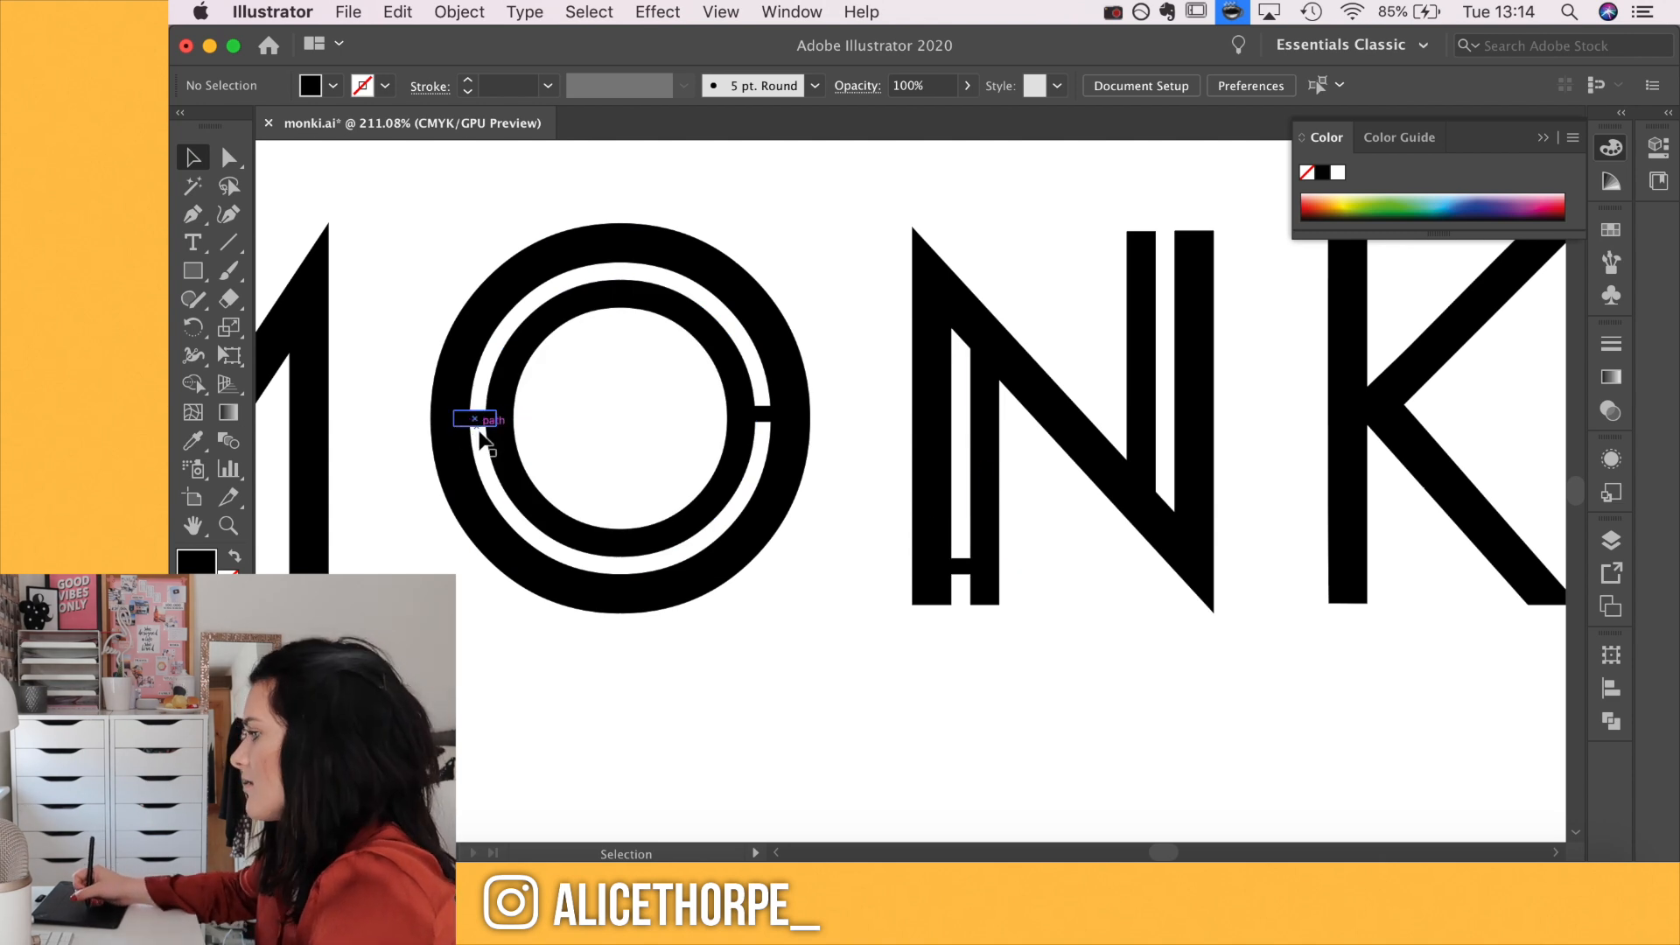
scroll(1058, 684, down, 5)
scroll(1036, 689, up, 3)
key(super+z)
key(super+z)
key(super+z)
click(1029, 695)
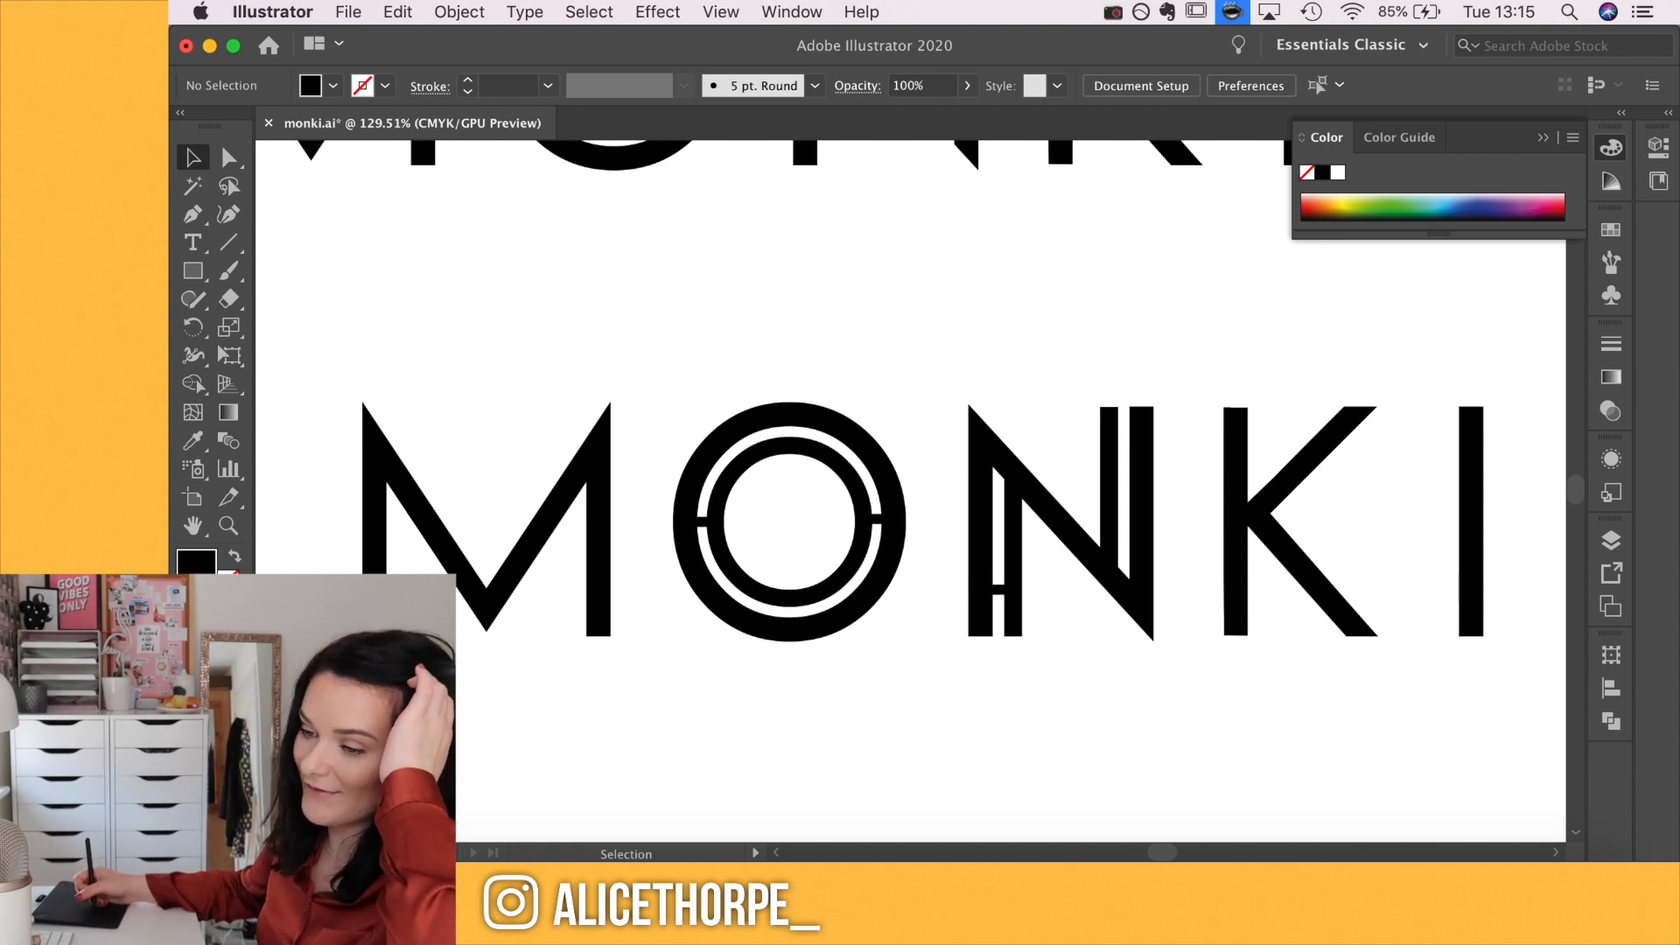
Check the pencil sketch of the double-stroke MONKI to see how its M and other letters are detailed
key(space)
drag(1150, 552, 497, 647)
drag(1070, 563, 591, 563)
drag(858, 562, 484, 514)
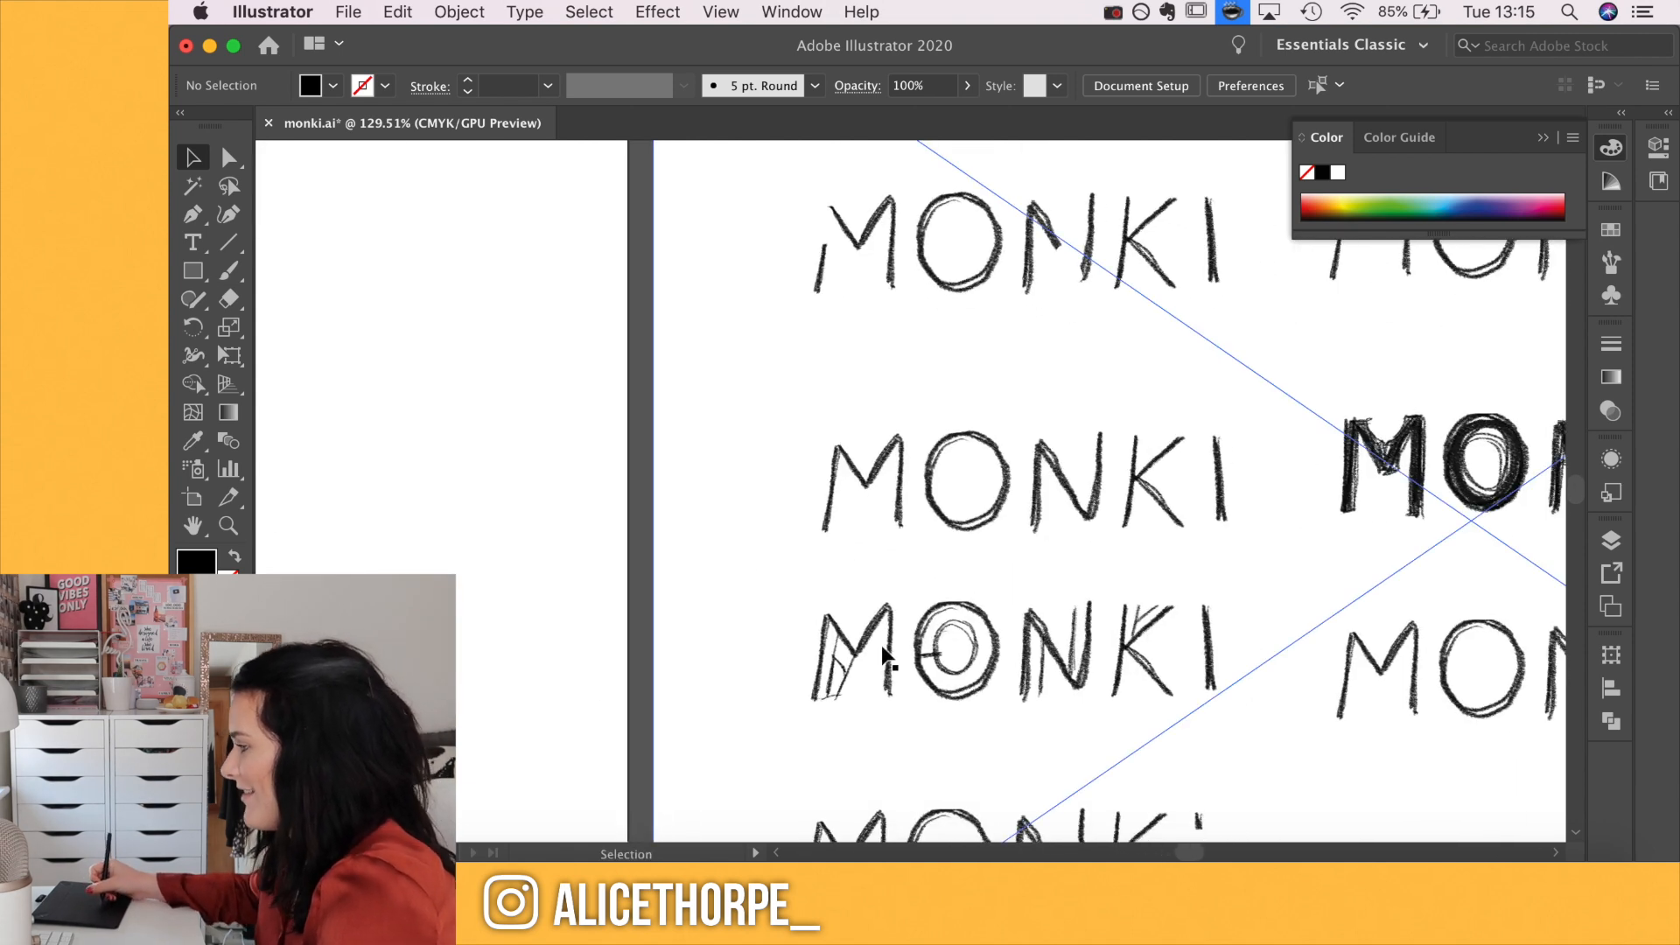
scroll(875, 652, down, 3)
key(space)
drag(536, 653, 1316, 661)
drag(709, 679, 865, 657)
scroll(713, 626, up, 5)
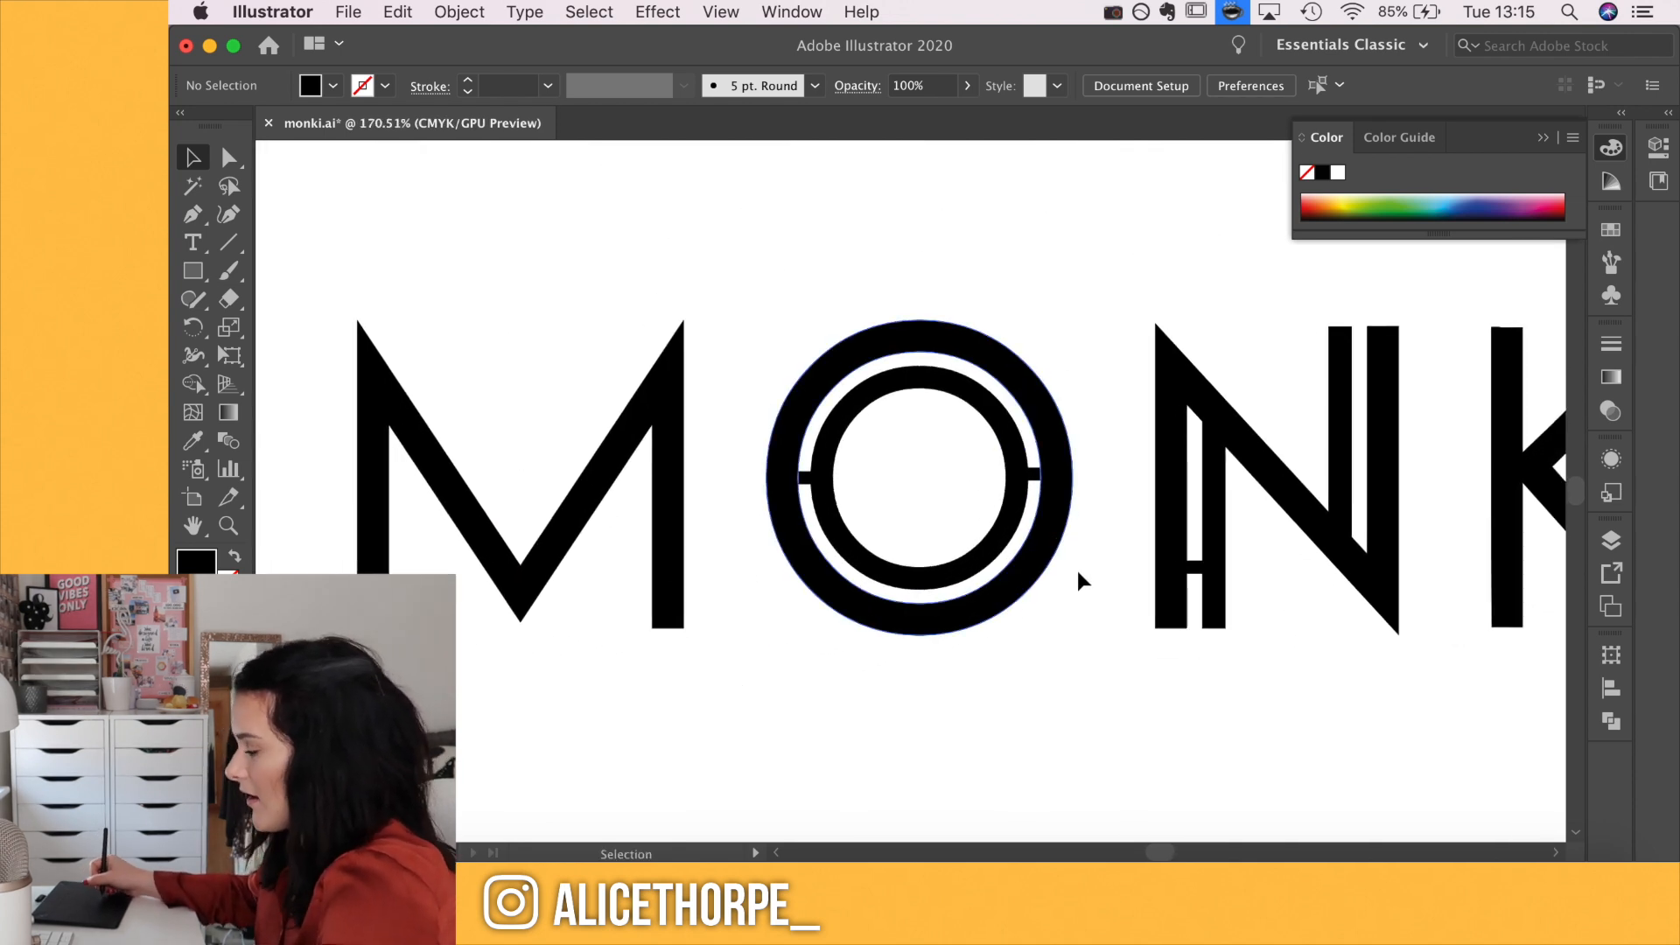
Copy the N's short inner bar beside the M's left stem with a narrow gap, and lower its top so it ends inside the diagonal
drag(1223, 499, 426, 479)
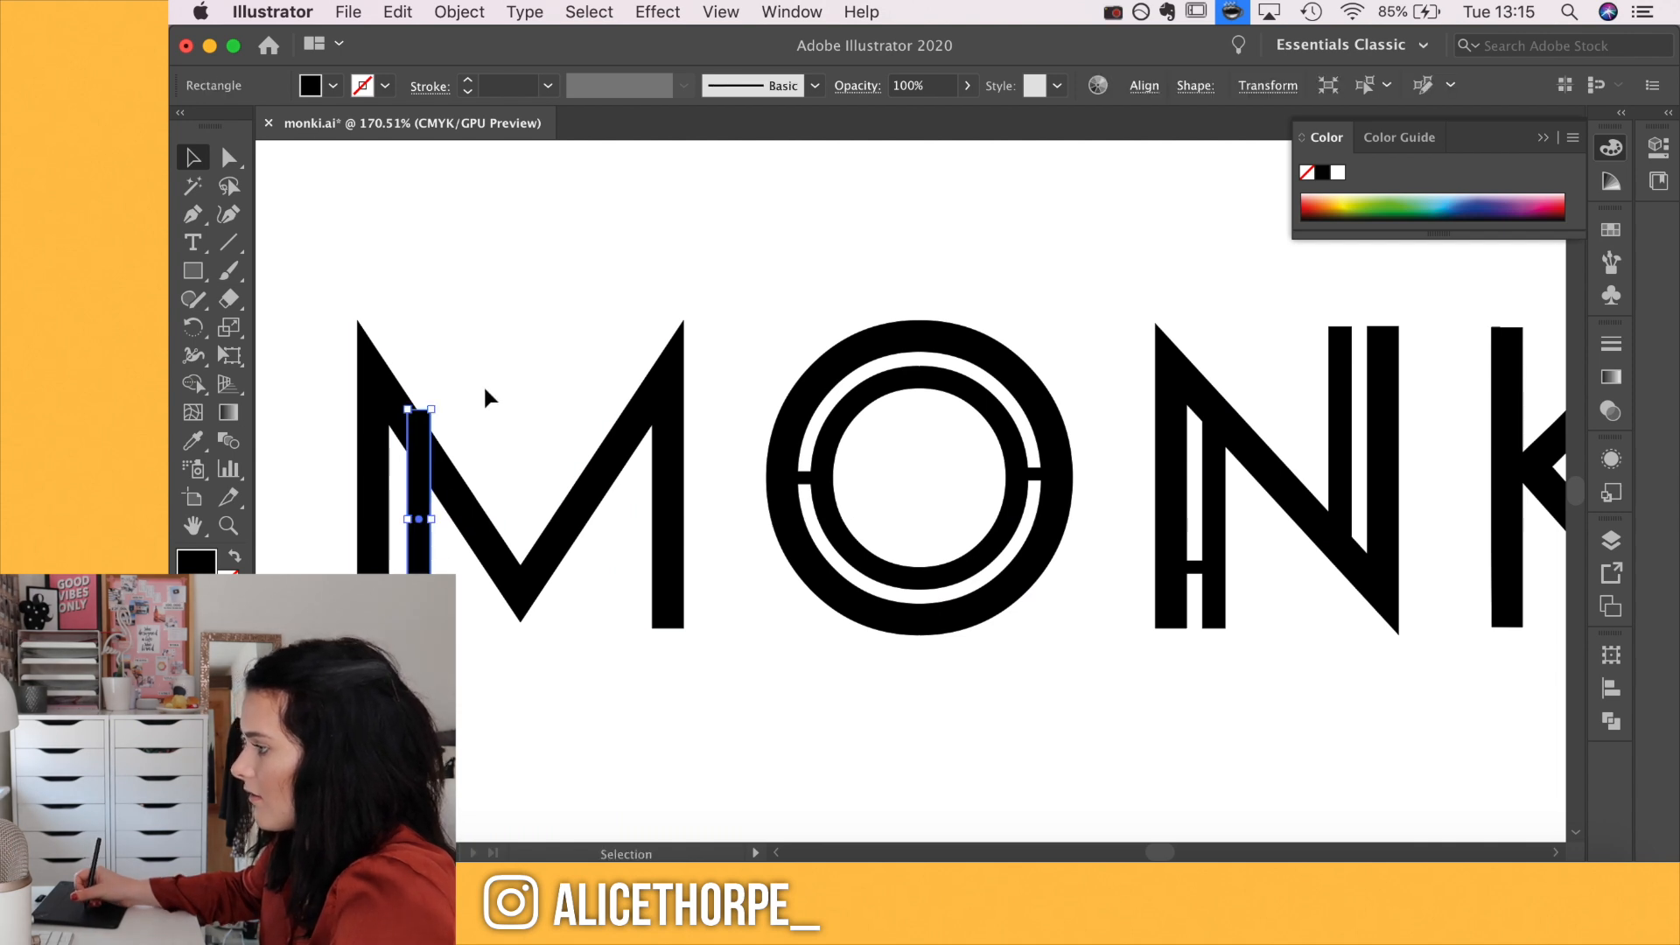
scroll(487, 386, up, 2)
scroll(523, 518, up, 4)
drag(502, 473, 642, 560)
drag(637, 627, 470, 590)
key(Right)
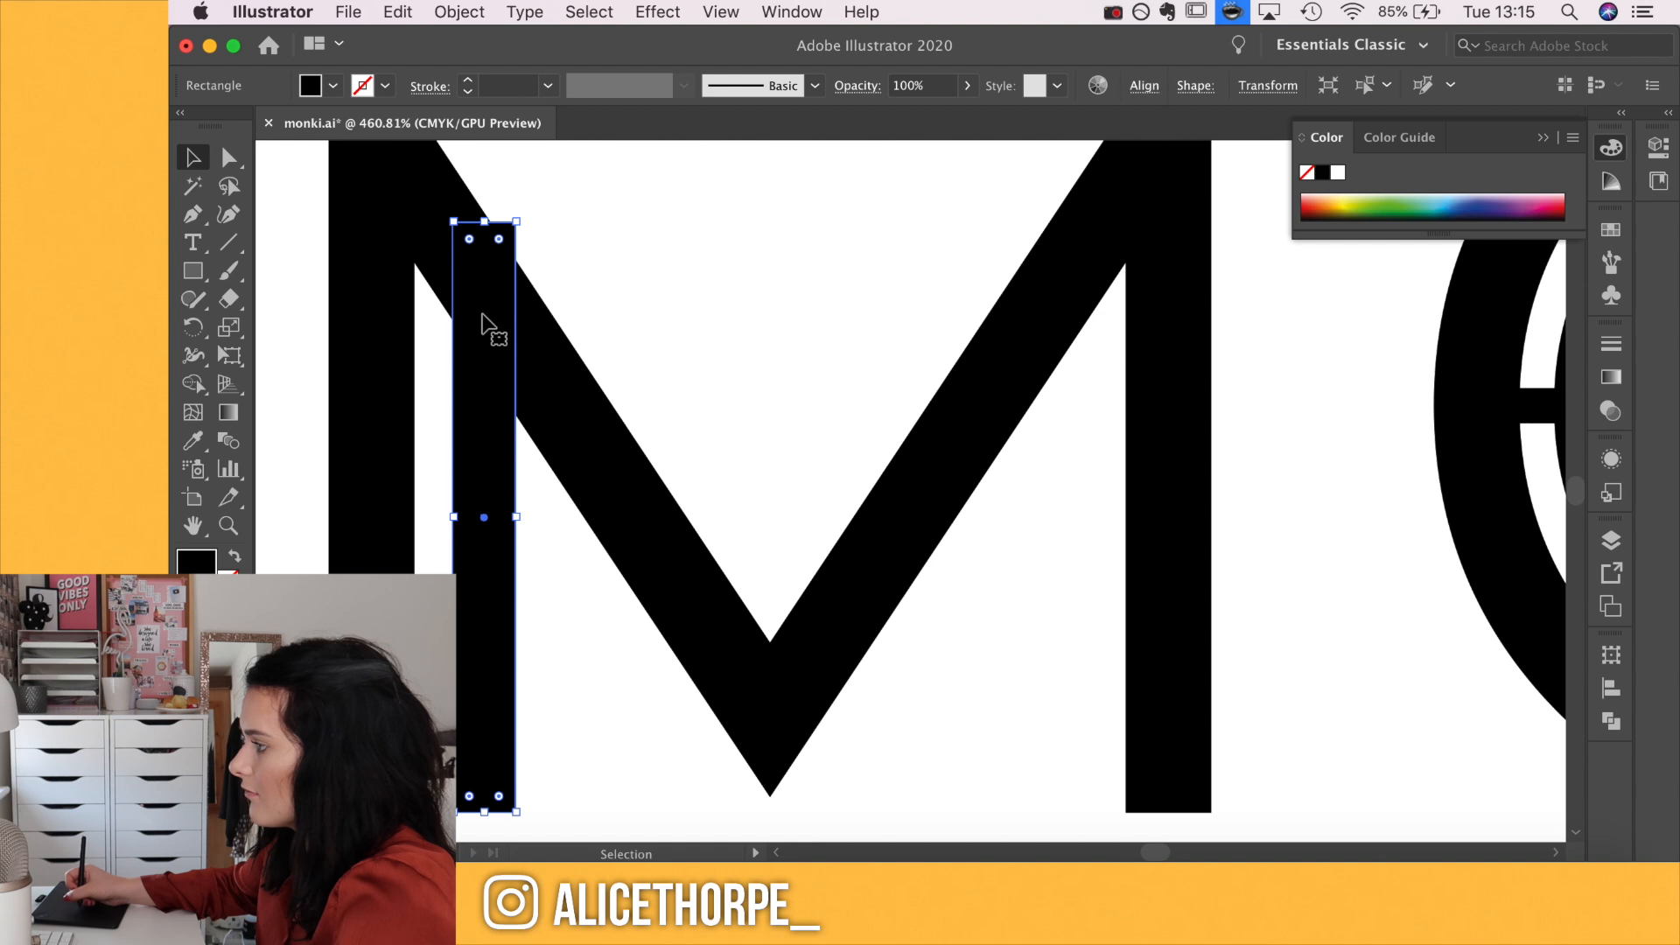
drag(484, 223, 485, 274)
click(603, 193)
scroll(619, 338, down, 5)
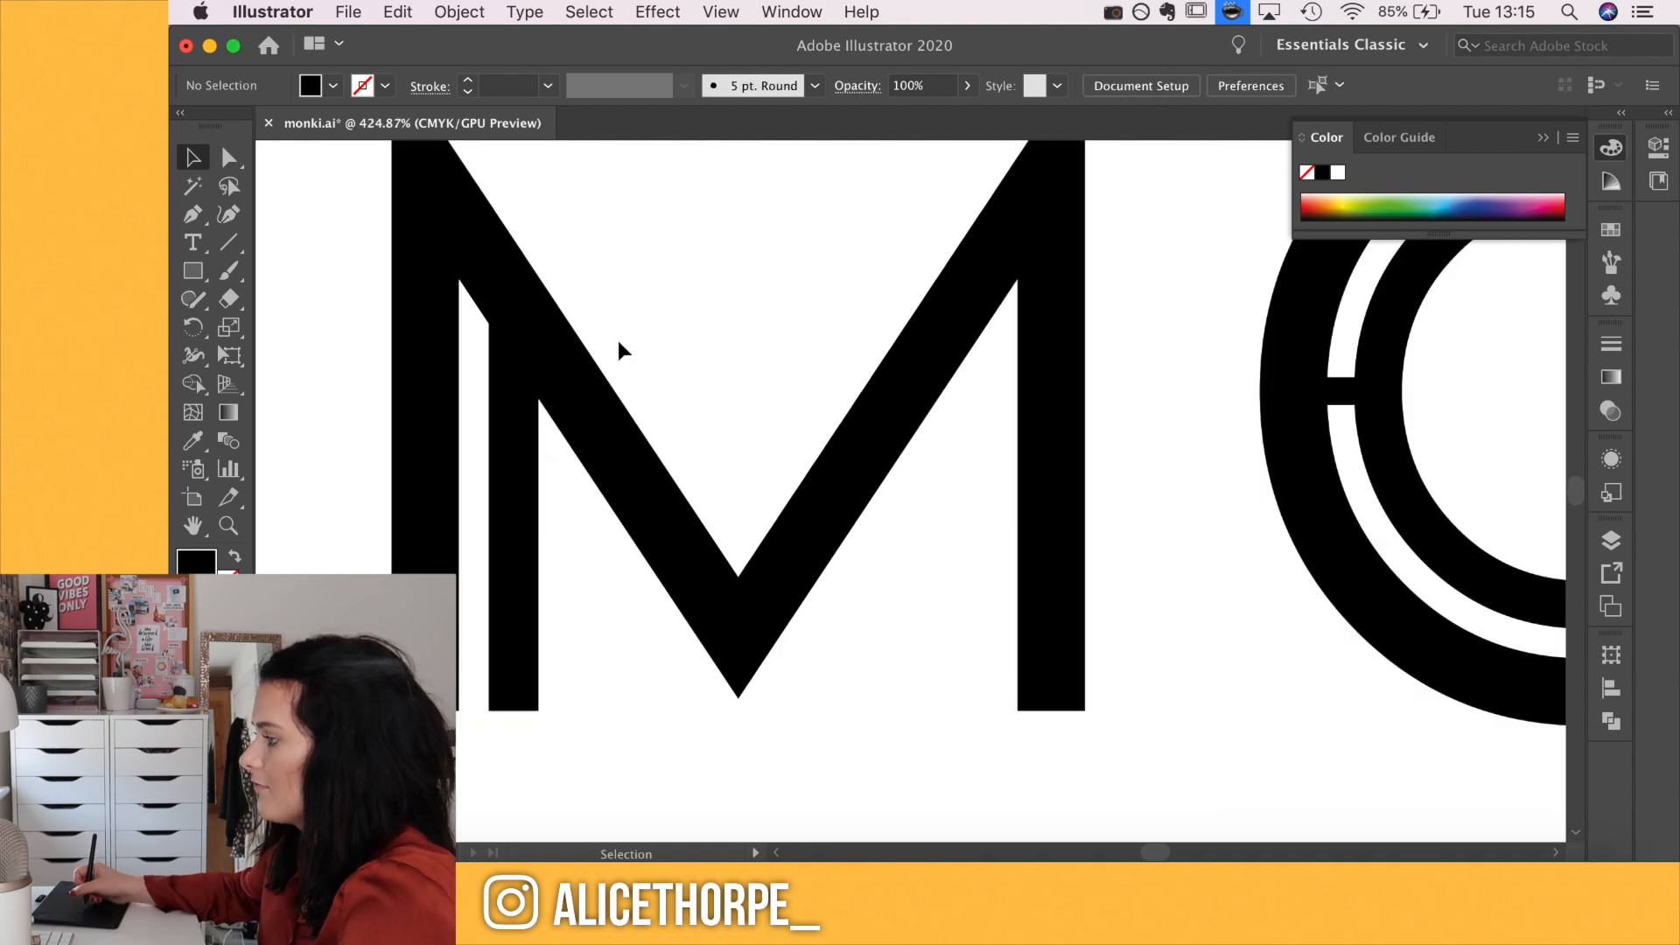
Copy the M's new inner bar to the inner side of its right stem, leaving a matching narrow gap
scroll(742, 549, down, 3)
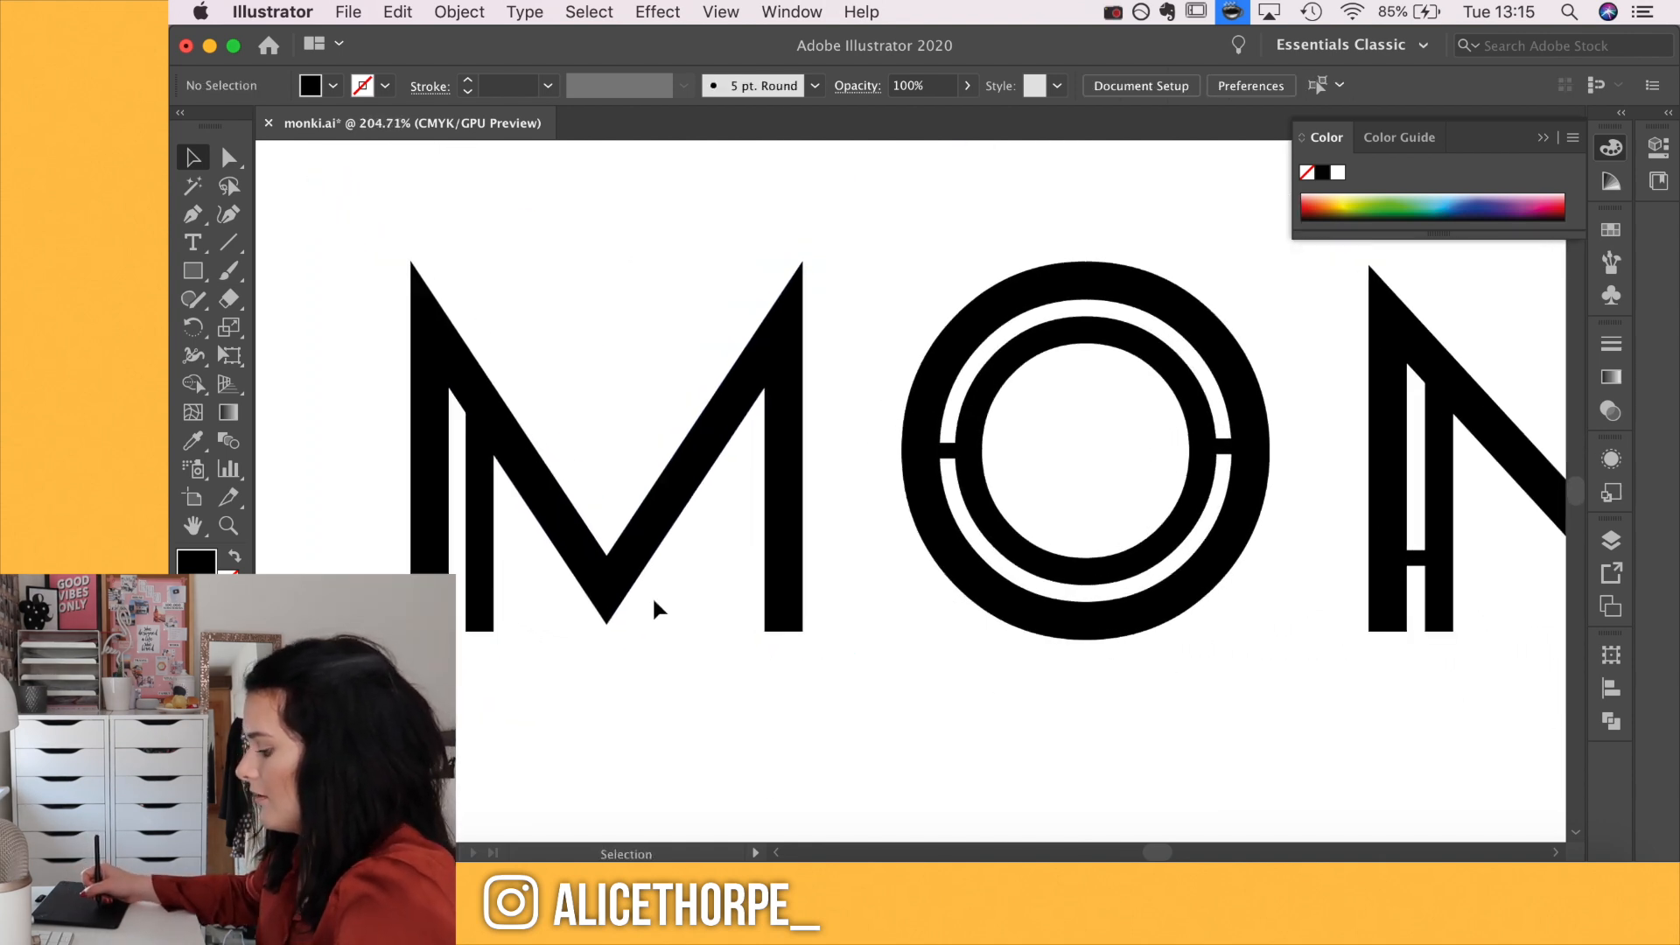
drag(466, 601, 733, 571)
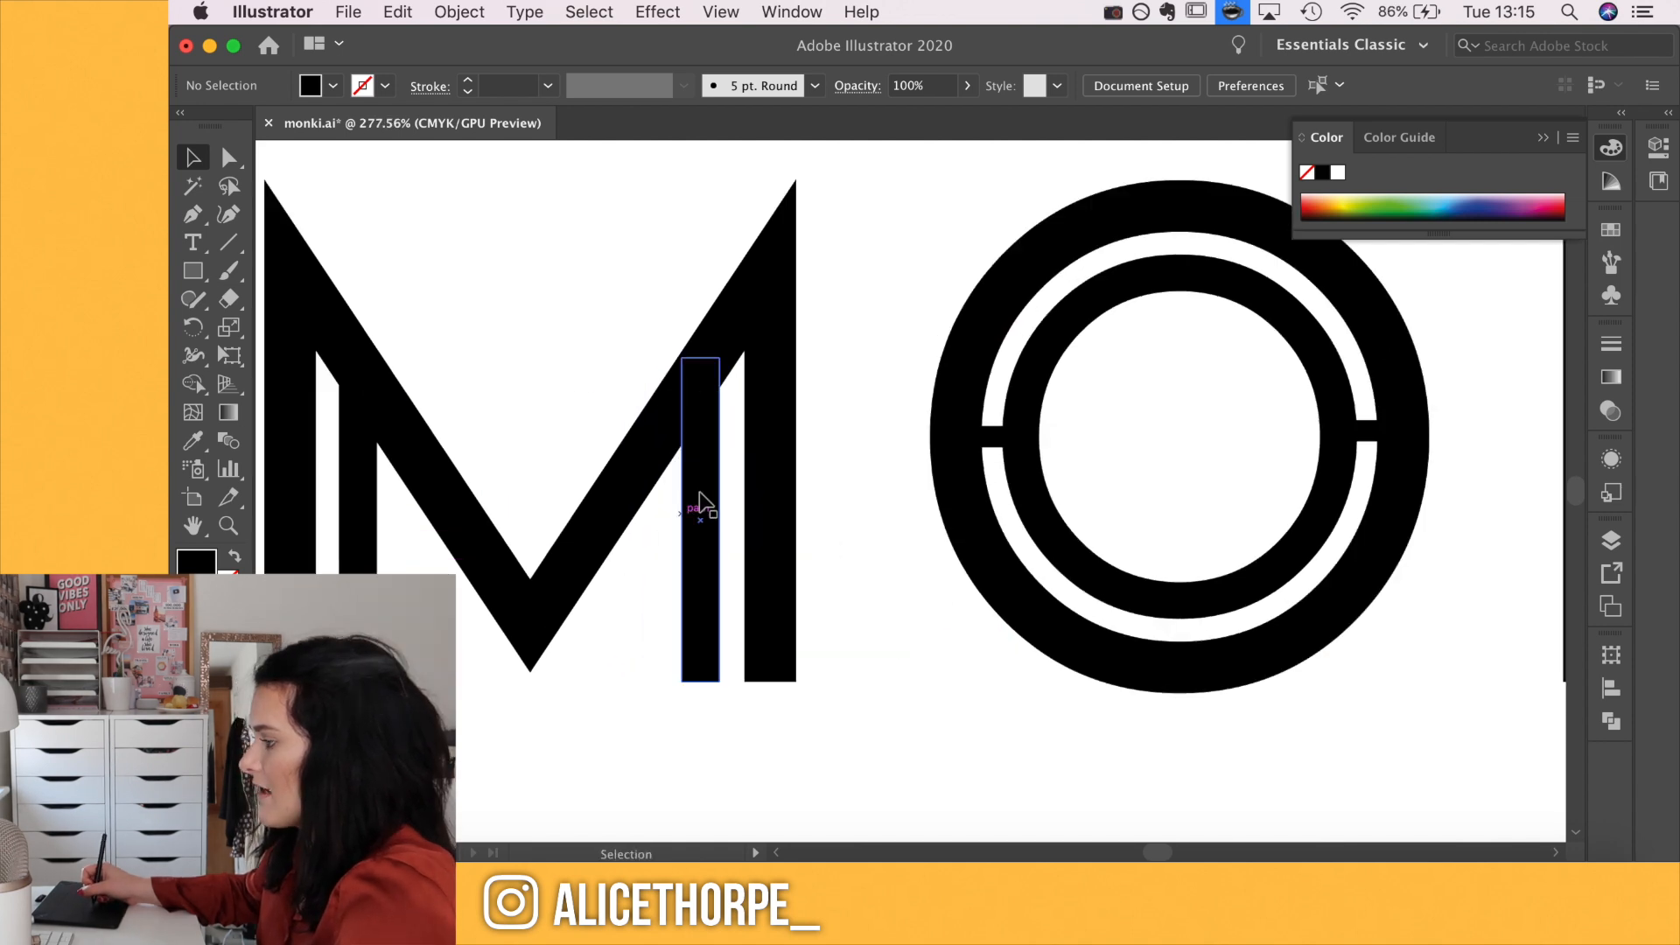
scroll(707, 496, down, 8)
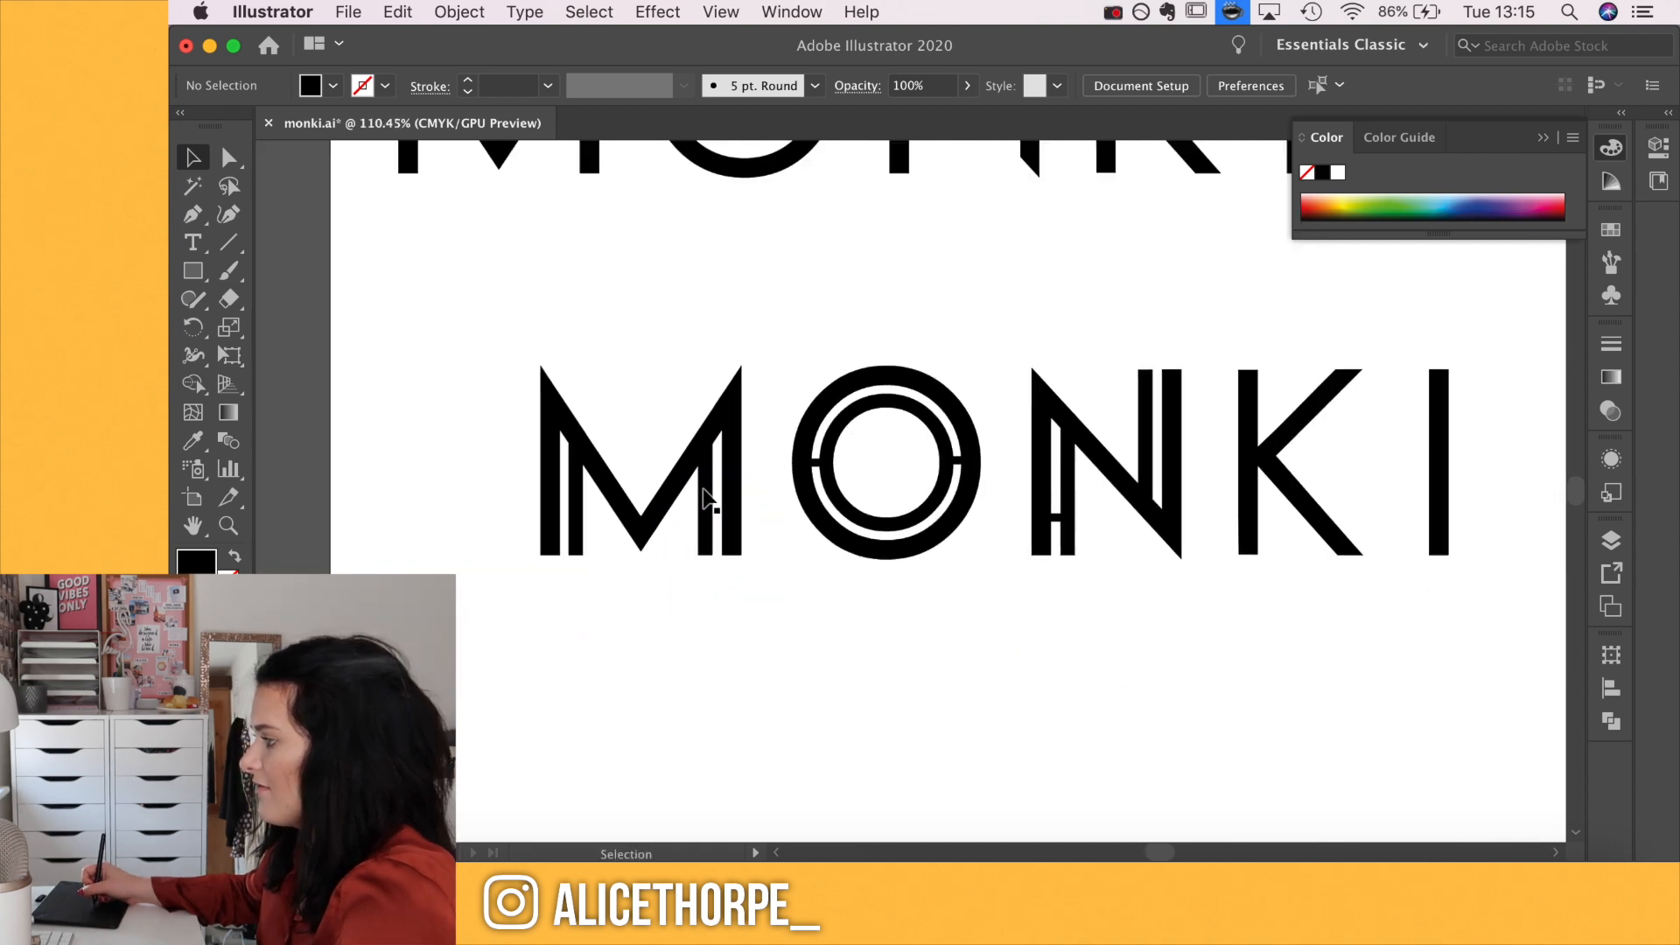
drag(1048, 517, 568, 524)
click(600, 659)
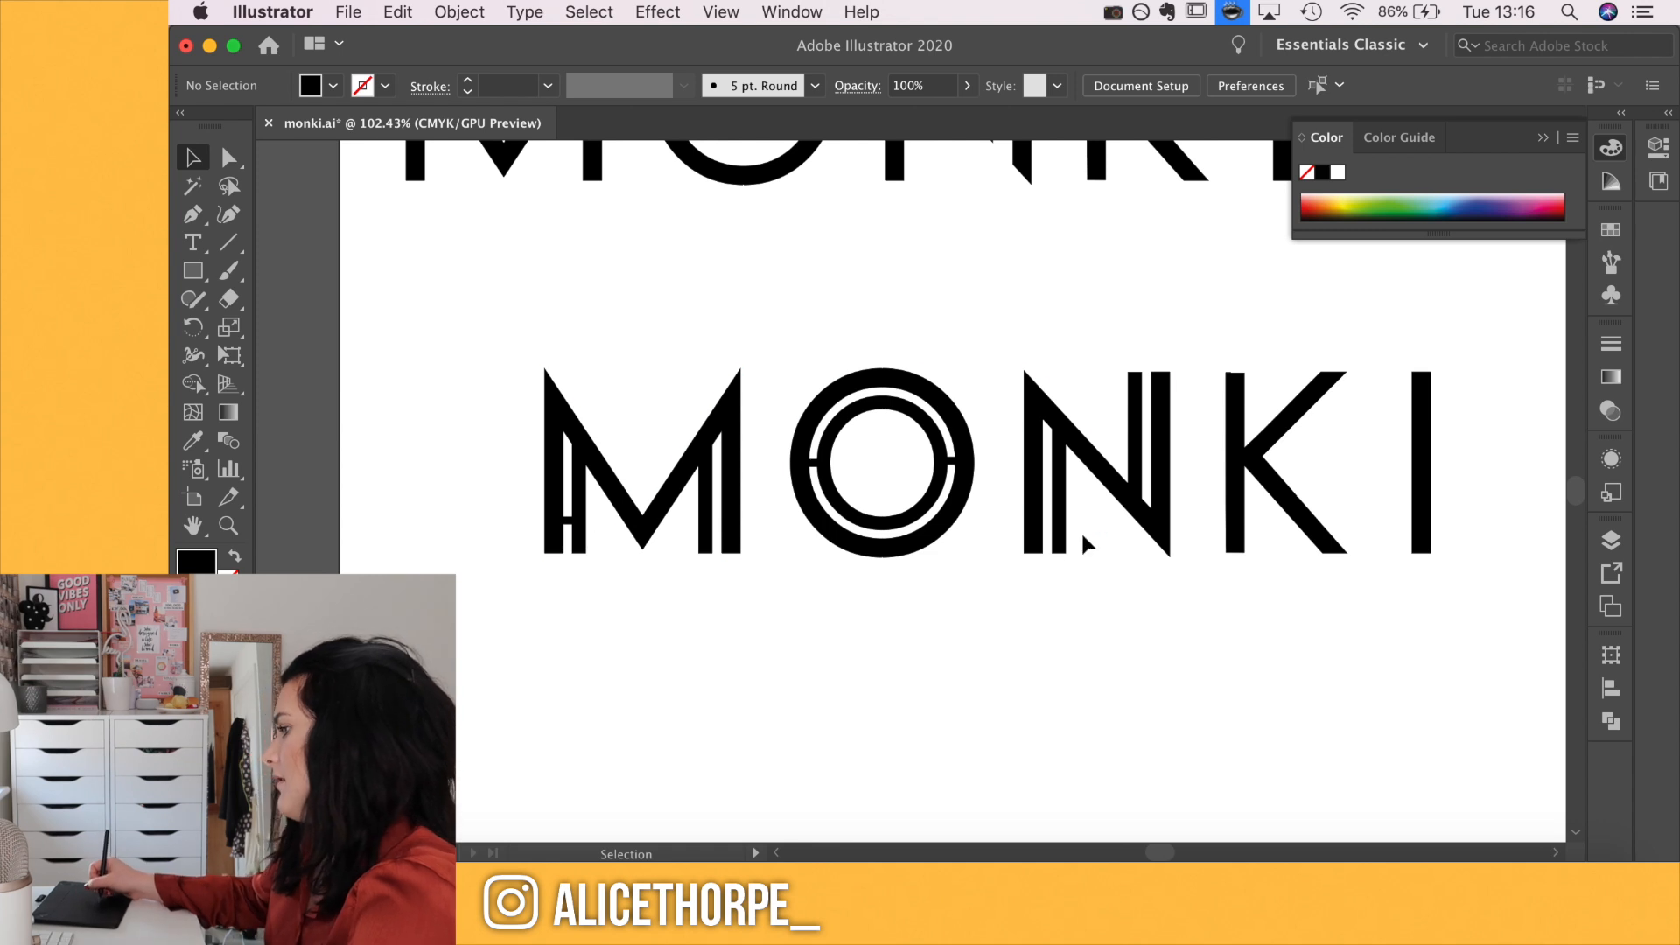
key(super+z)
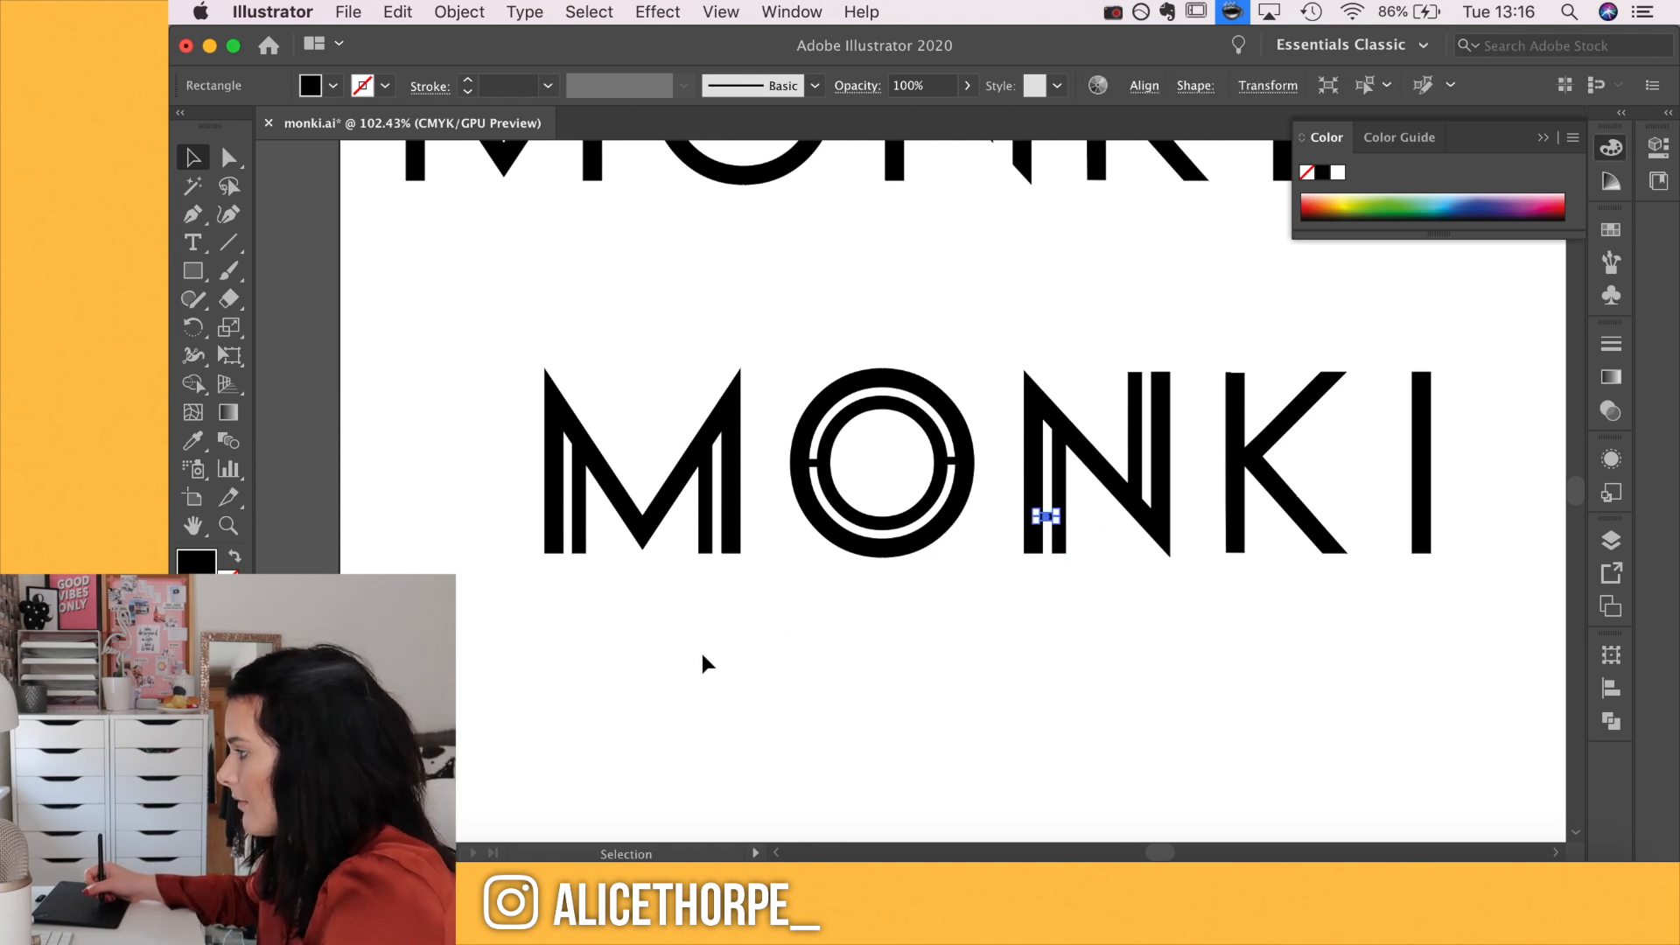
Copy the N's small bridge into the gap beside the M's left stem, just above the baseline
scroll(748, 653, up, 2)
click(1061, 623)
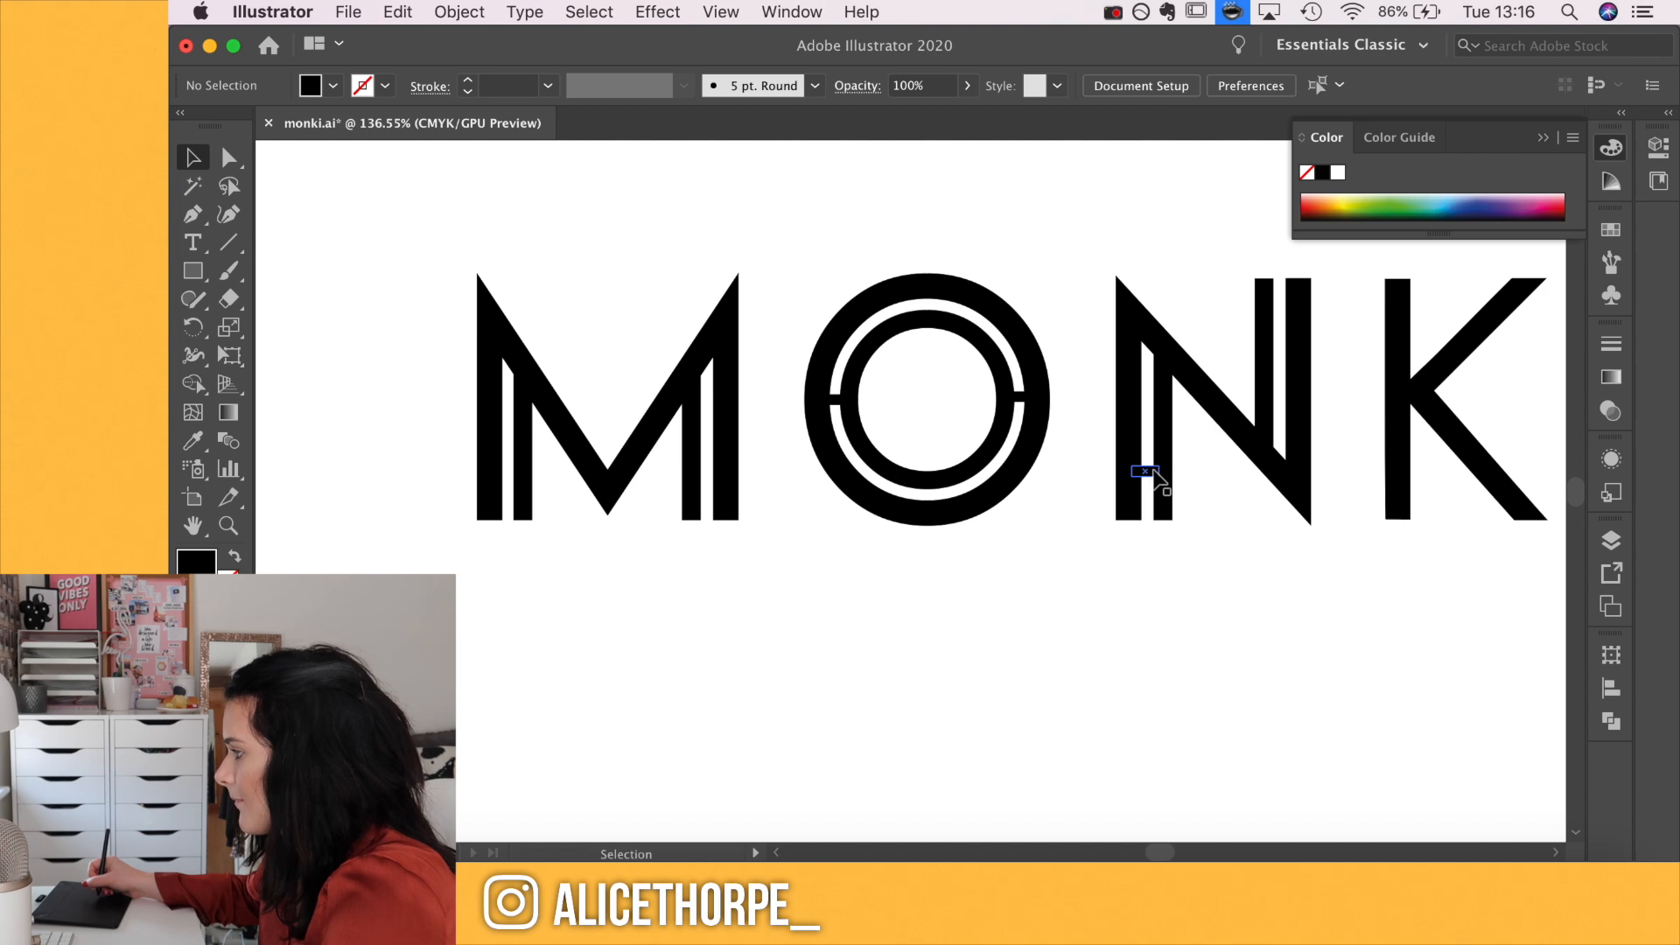
drag(1149, 477, 512, 492)
scroll(642, 668, down, 2)
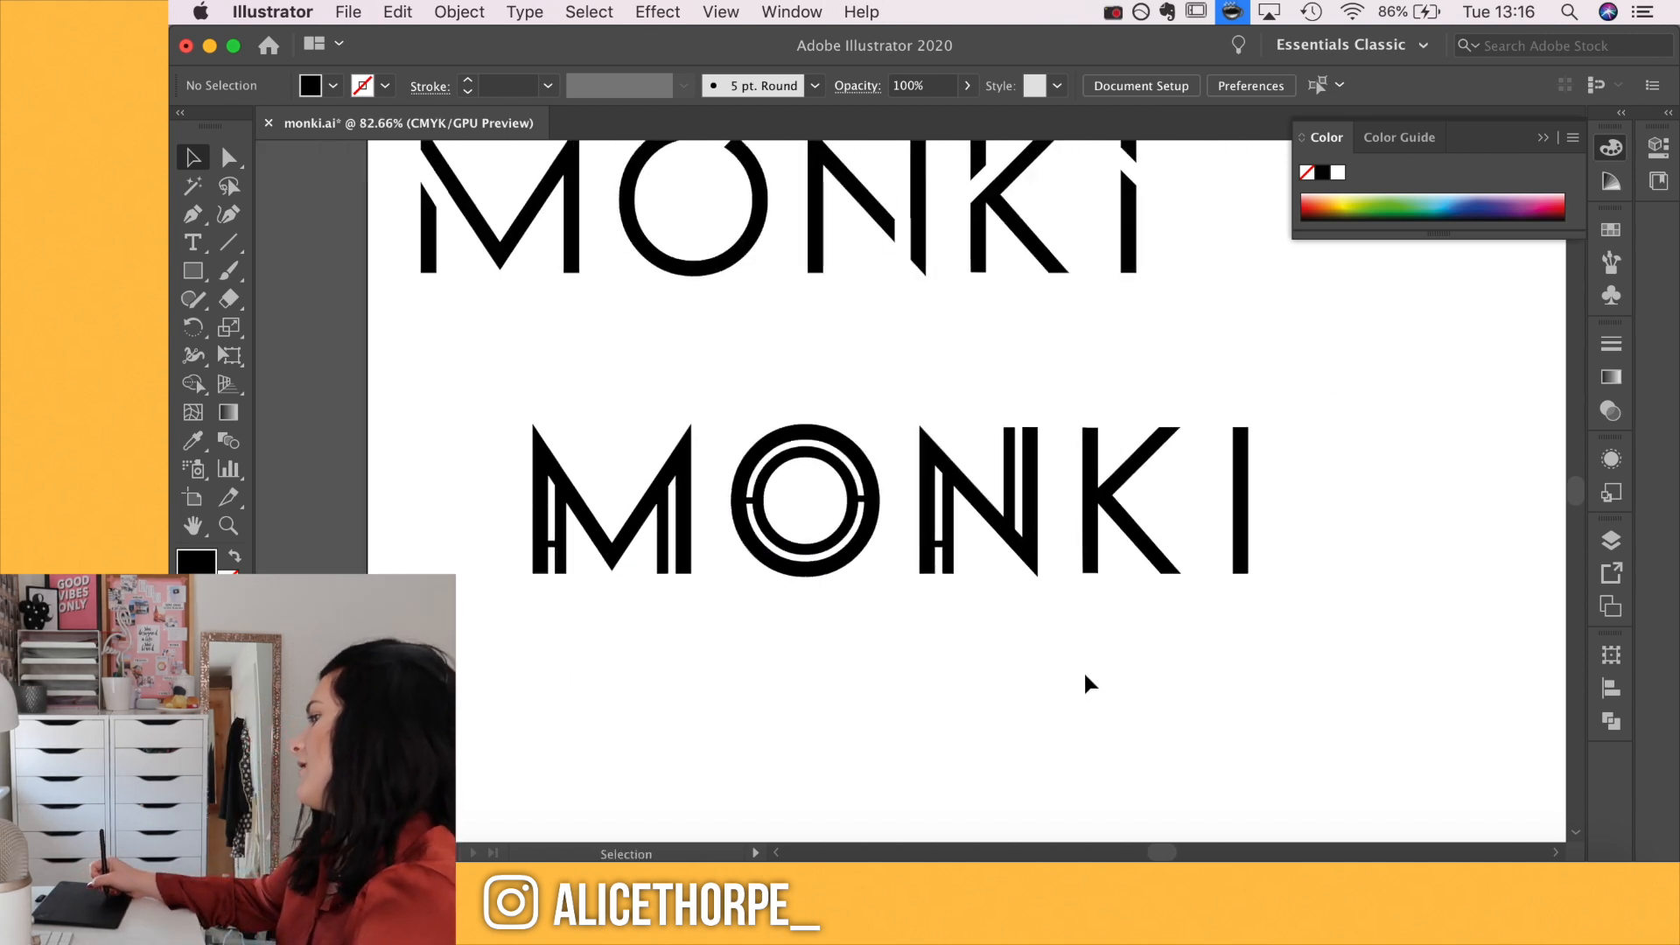
scroll(1010, 613, up, 1)
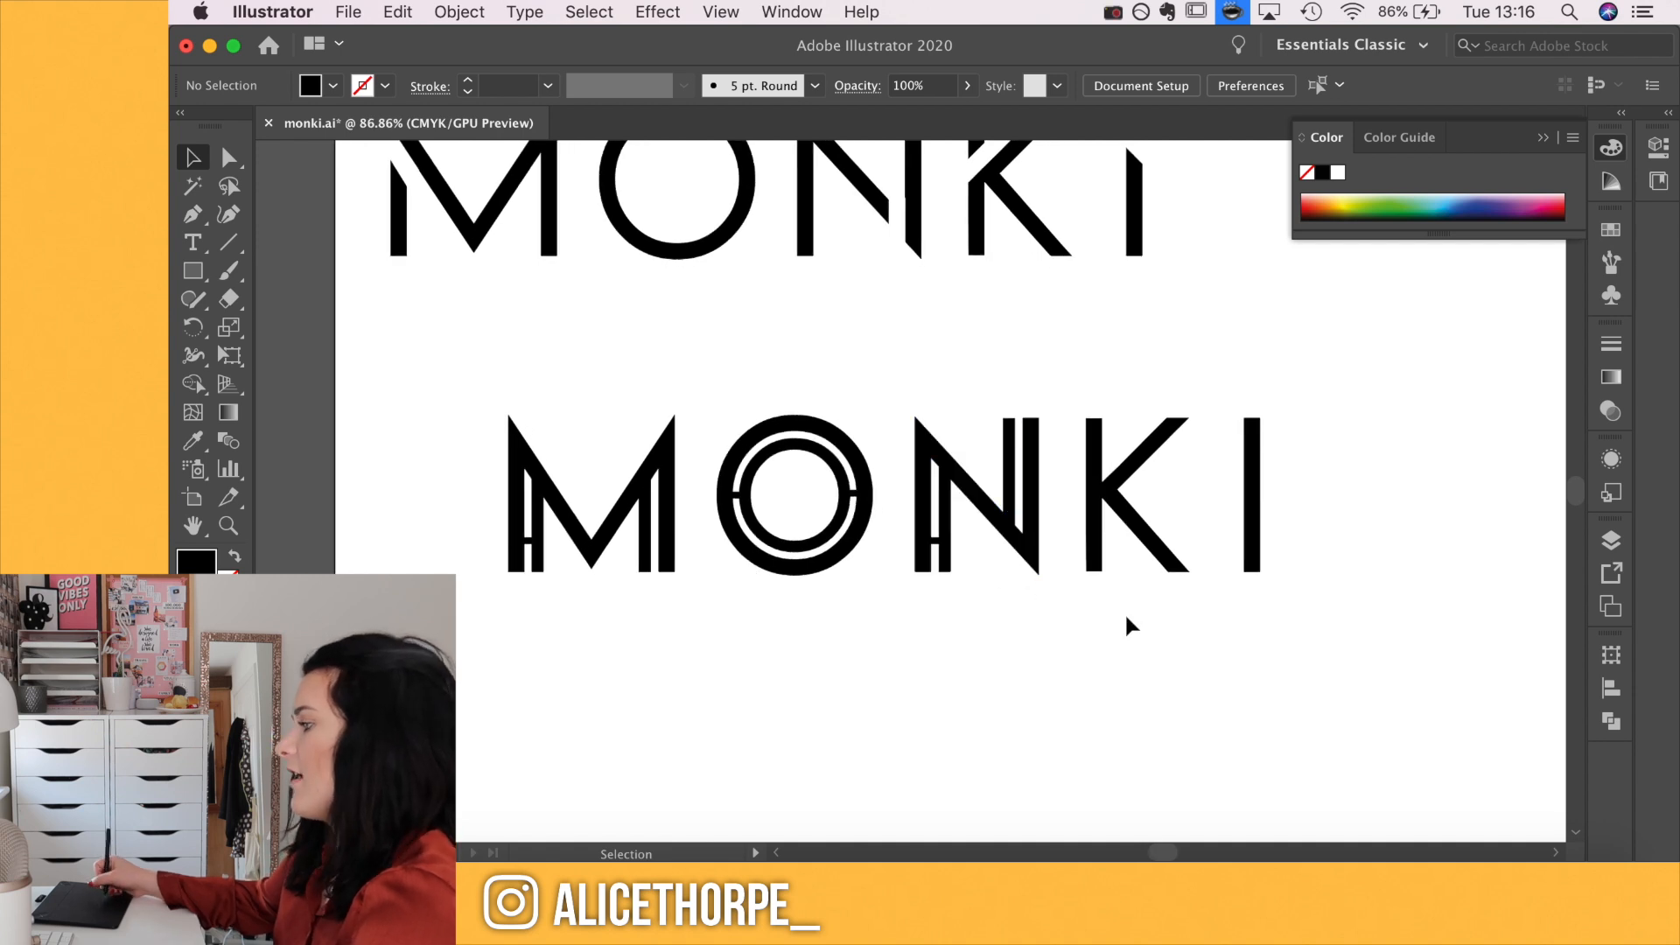
Copy an inner bar from the N beside the K's stem with a narrow gap, and extend it up to the K's full height
scroll(945, 686, right, 4)
scroll(933, 656, up, 4)
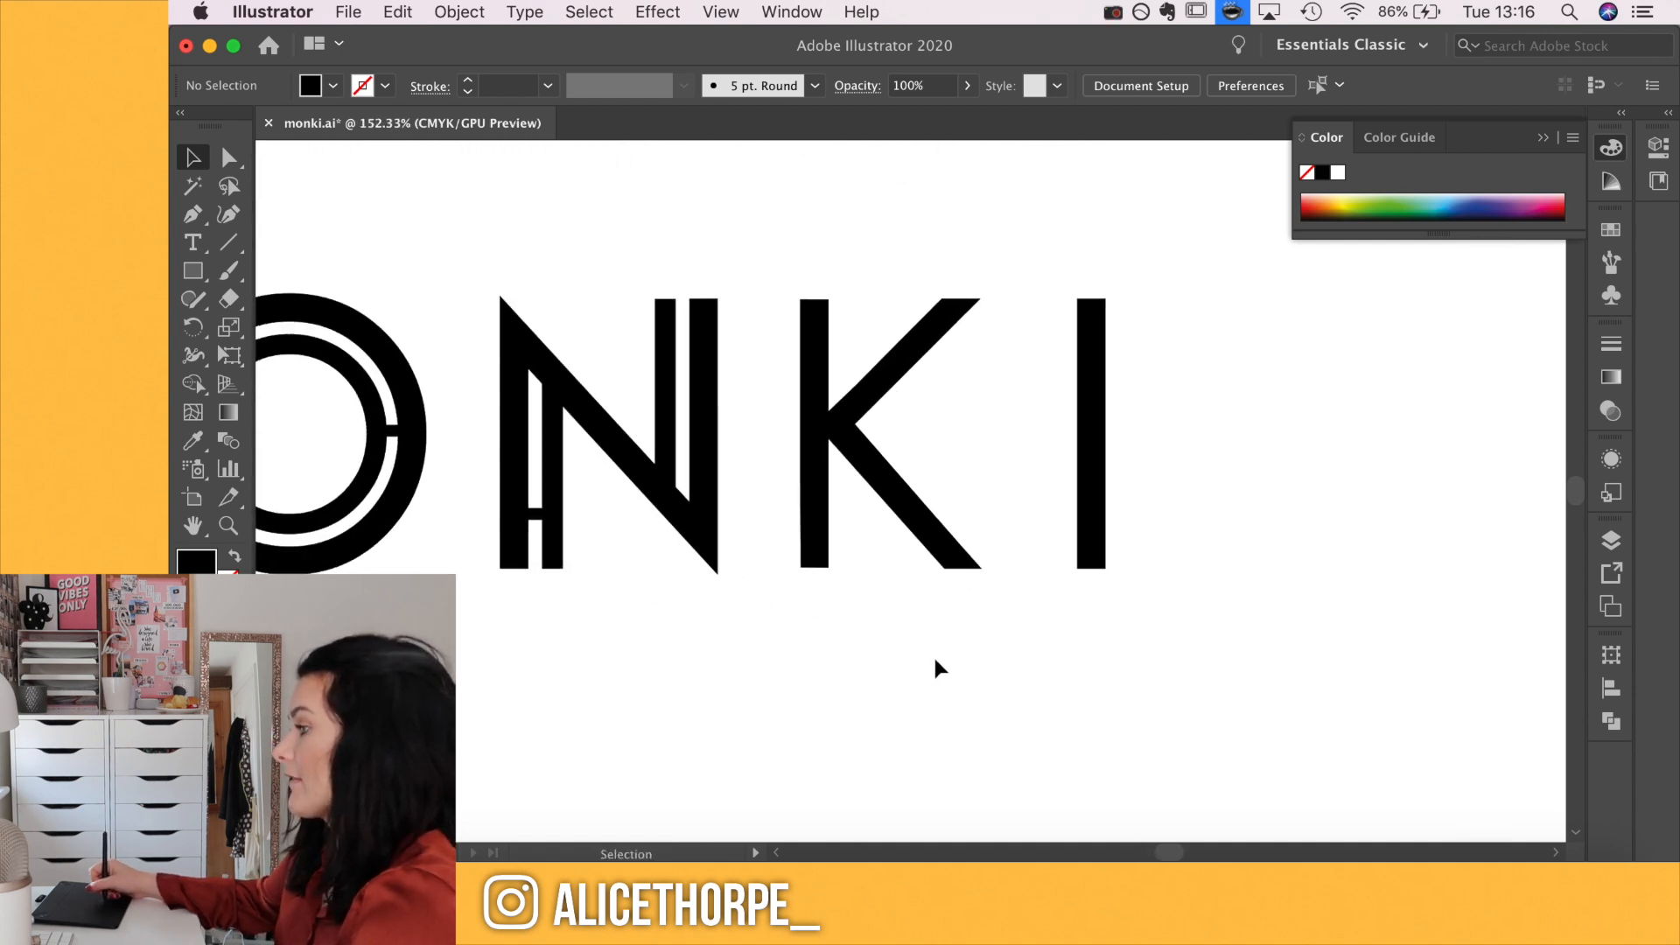
scroll(934, 662, up, 1)
drag(544, 485, 851, 466)
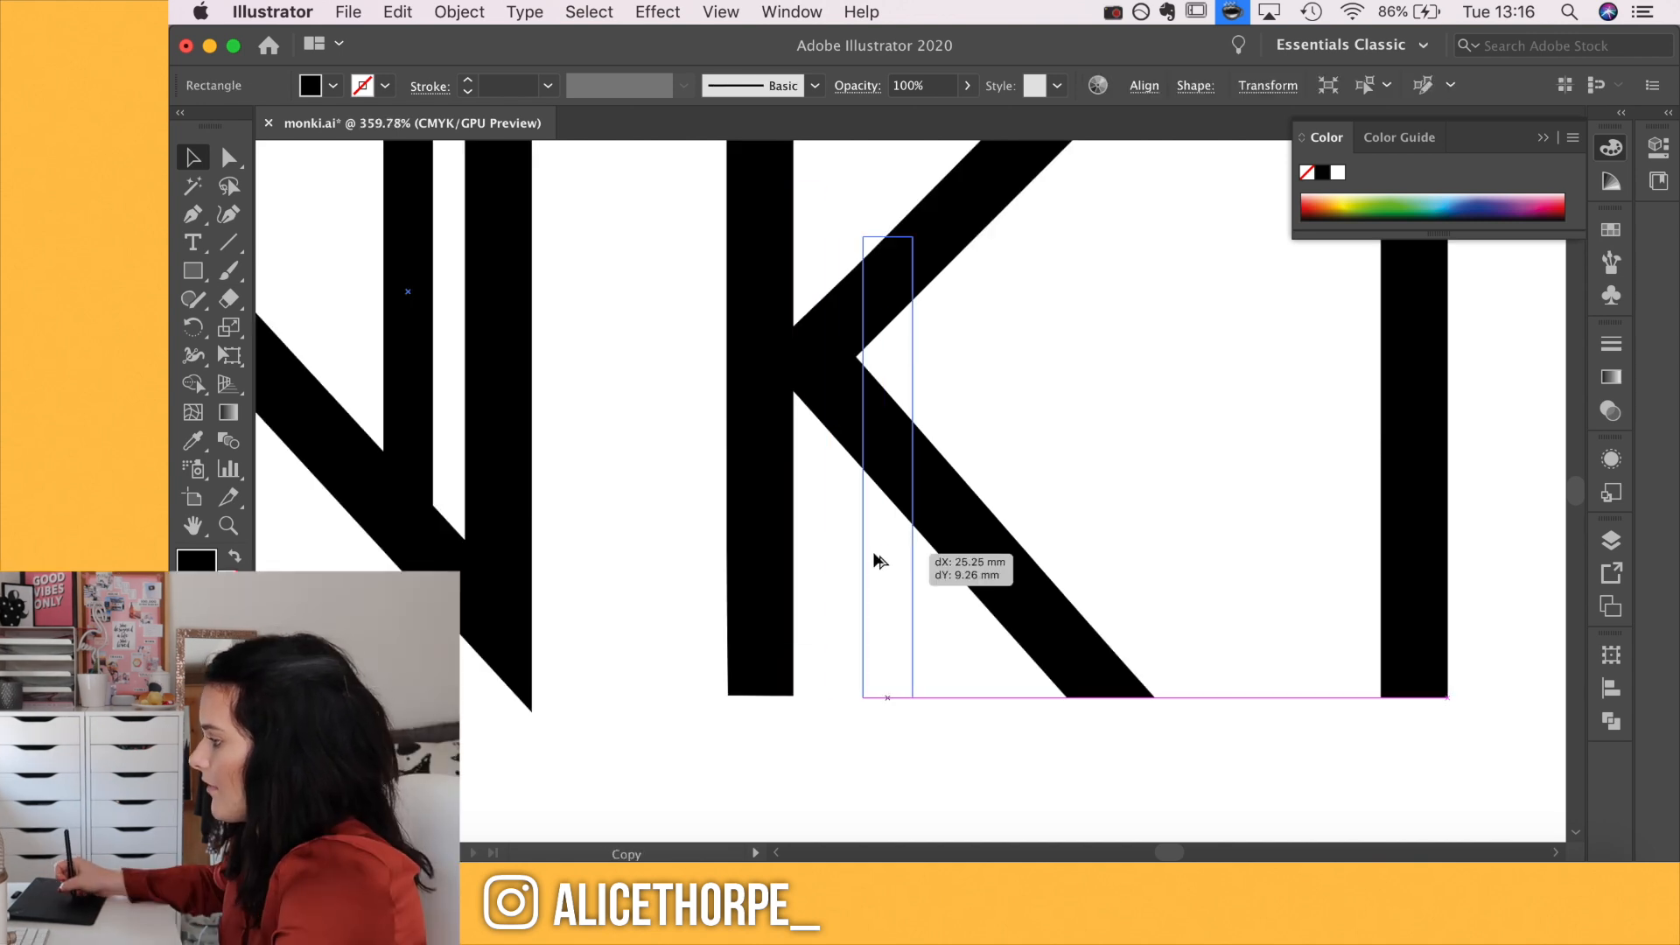
drag(875, 555, 822, 536)
click(638, 582)
scroll(665, 560, down, 3)
click(814, 547)
drag(808, 315, 808, 183)
click(1020, 389)
scroll(1017, 390, down, 6)
scroll(998, 398, down, 4)
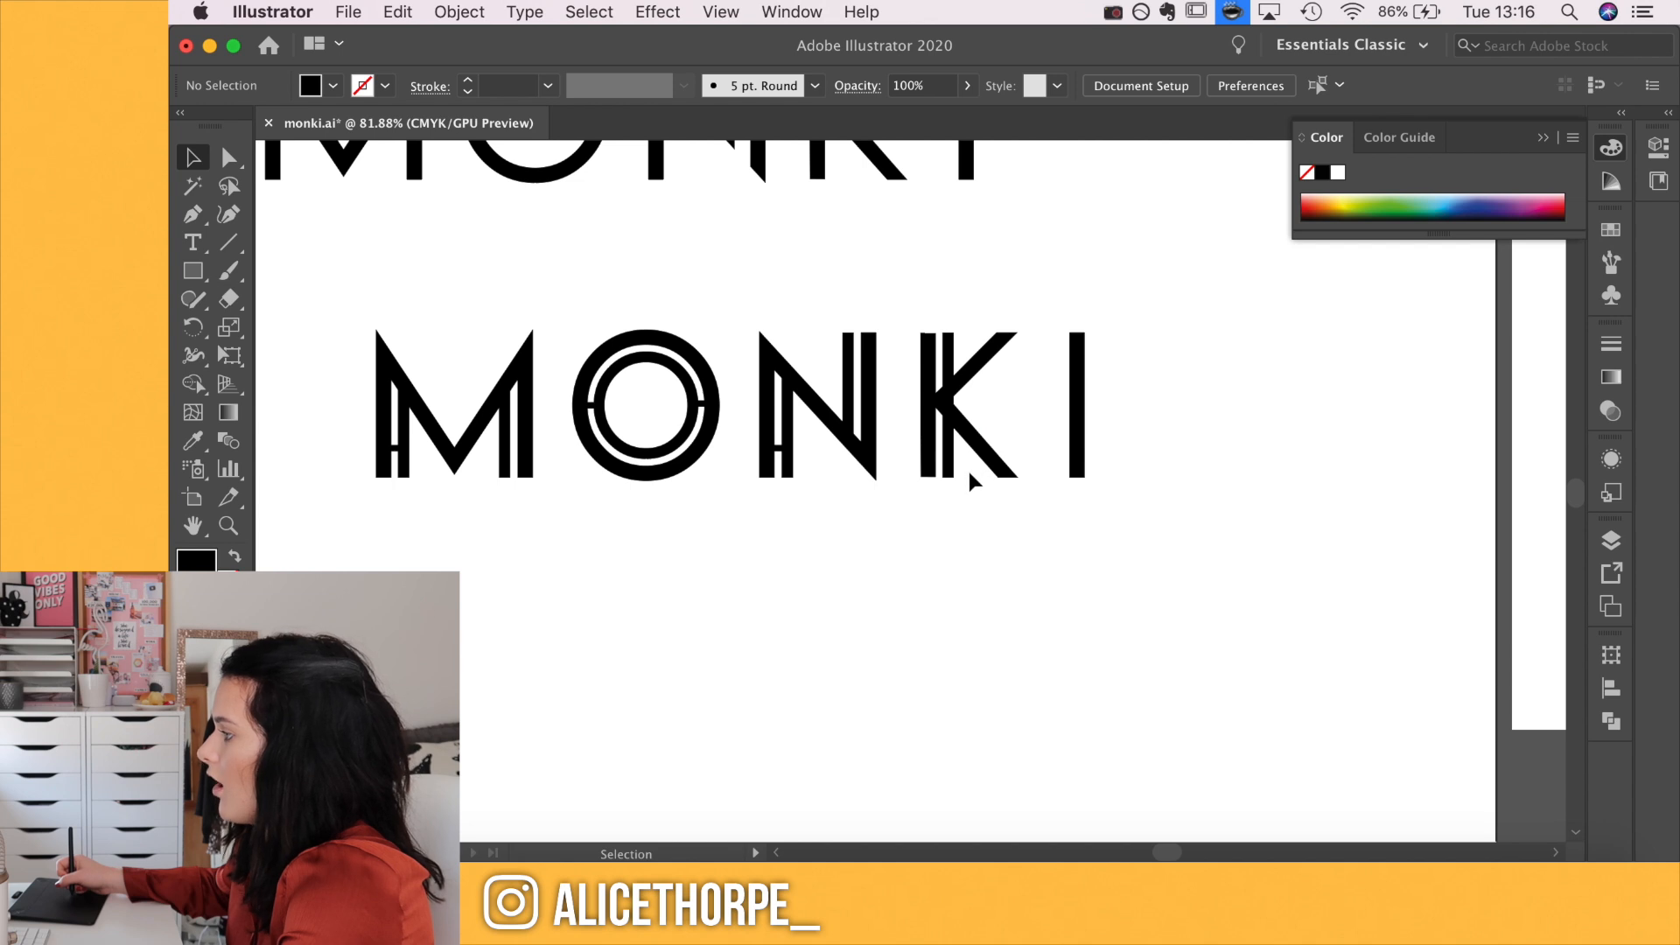
Draw a rectangle over the arm joint in the gap between the K's two vertical bars and fill it with white
scroll(953, 461, up, 10)
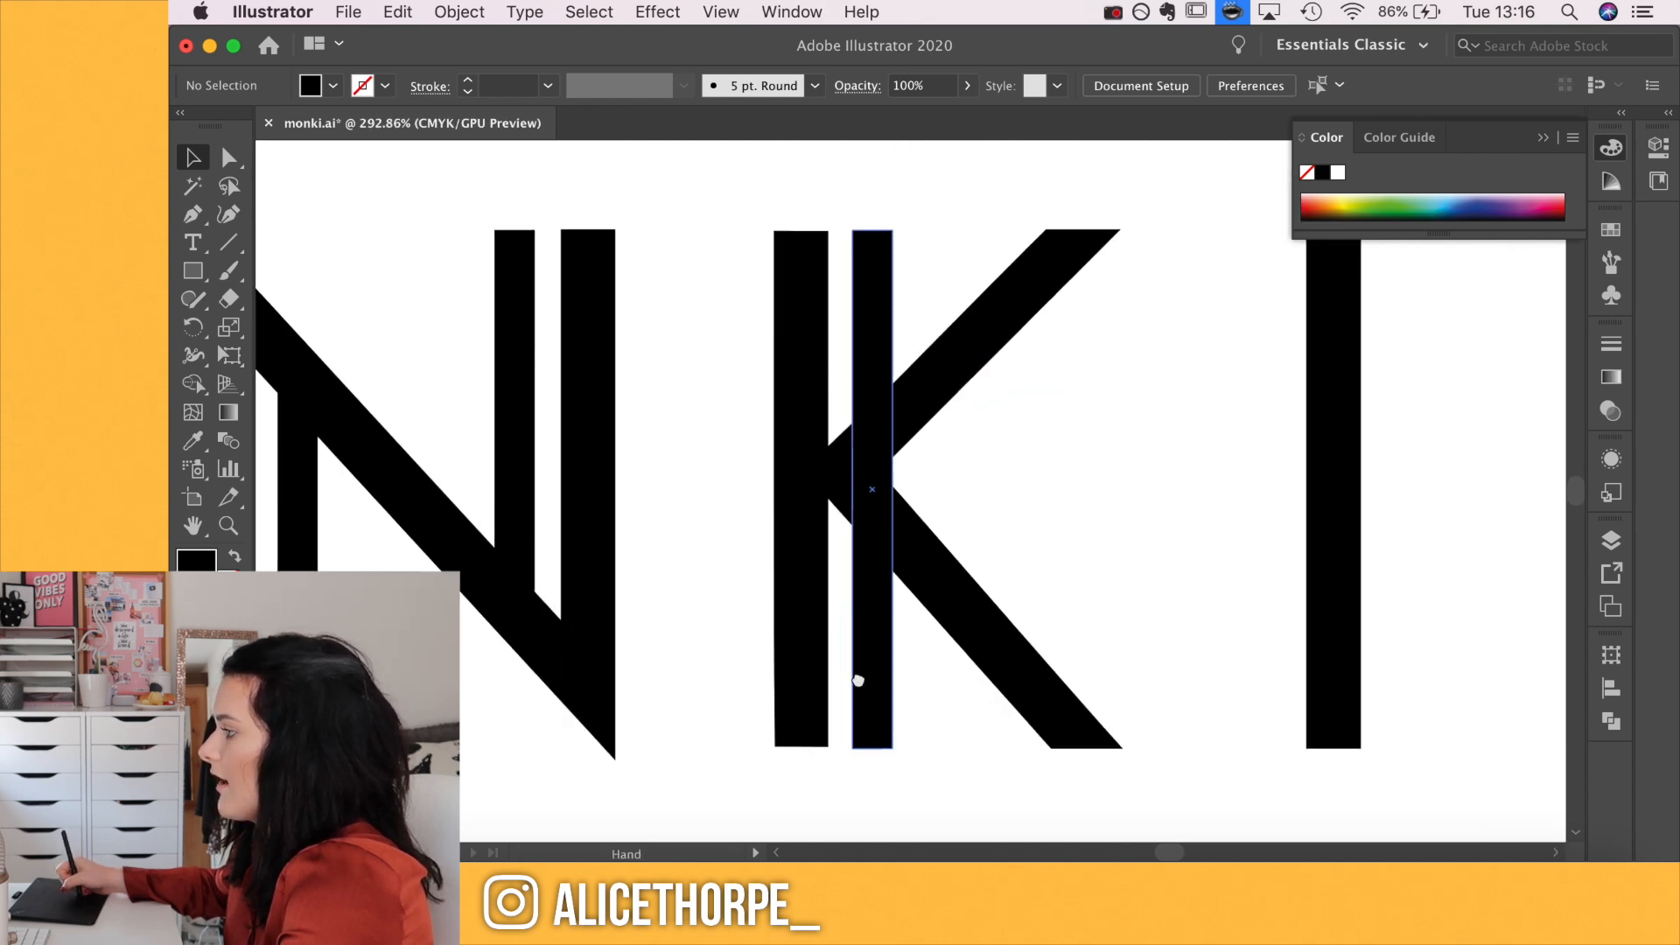
scroll(858, 681, up, 5)
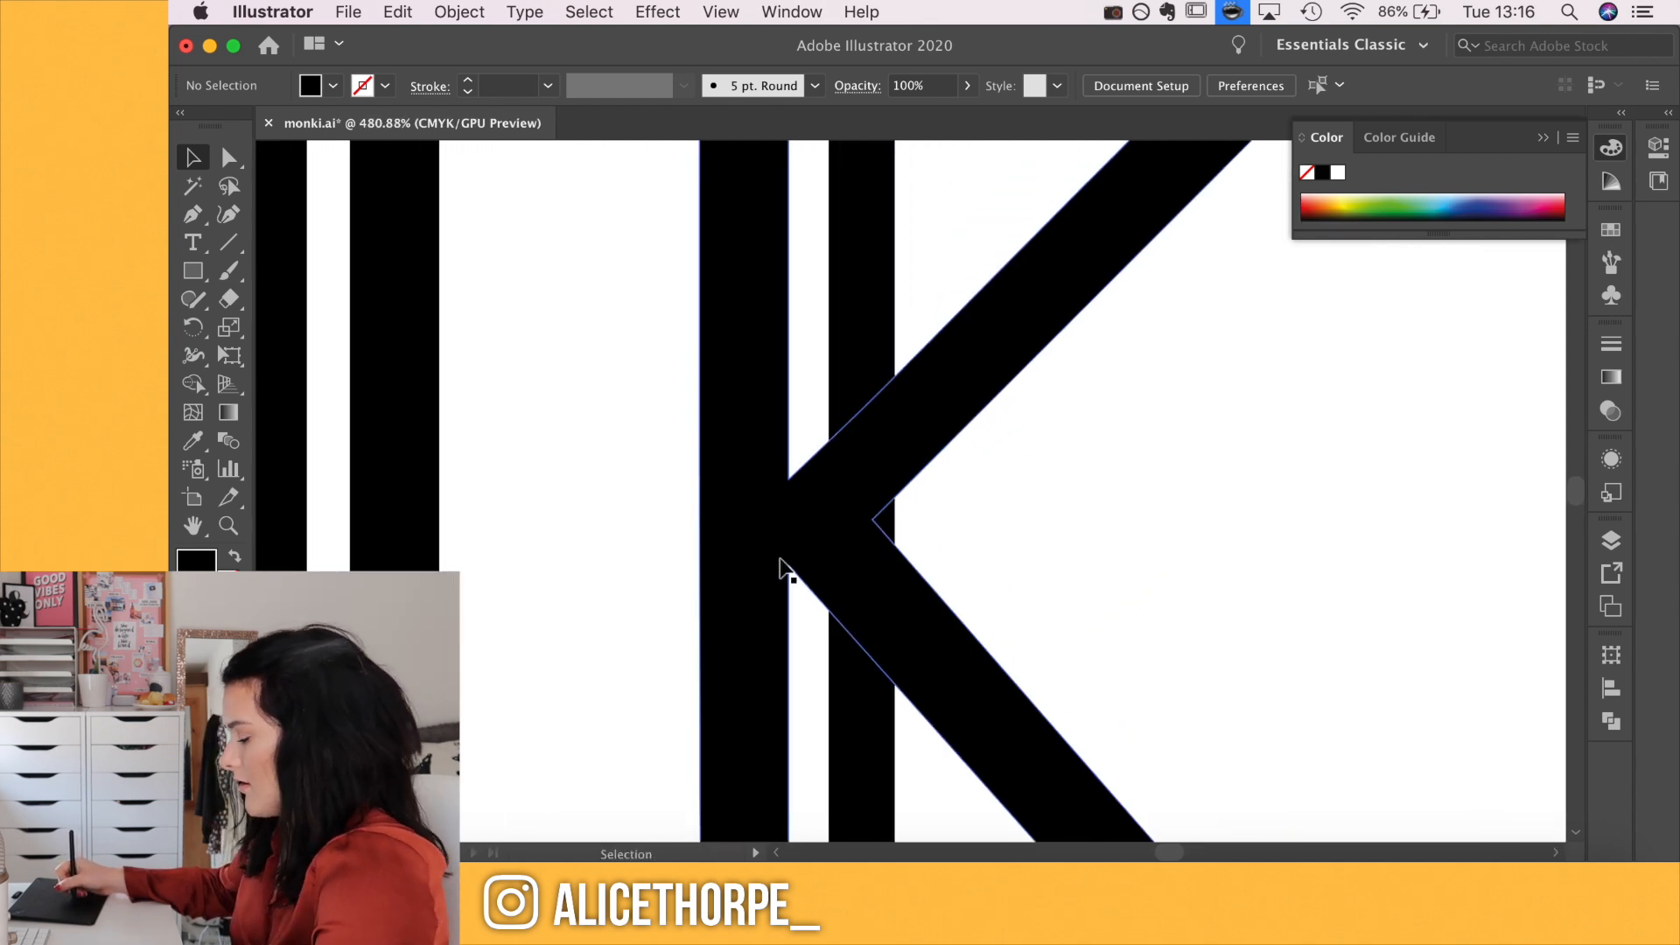
key(m)
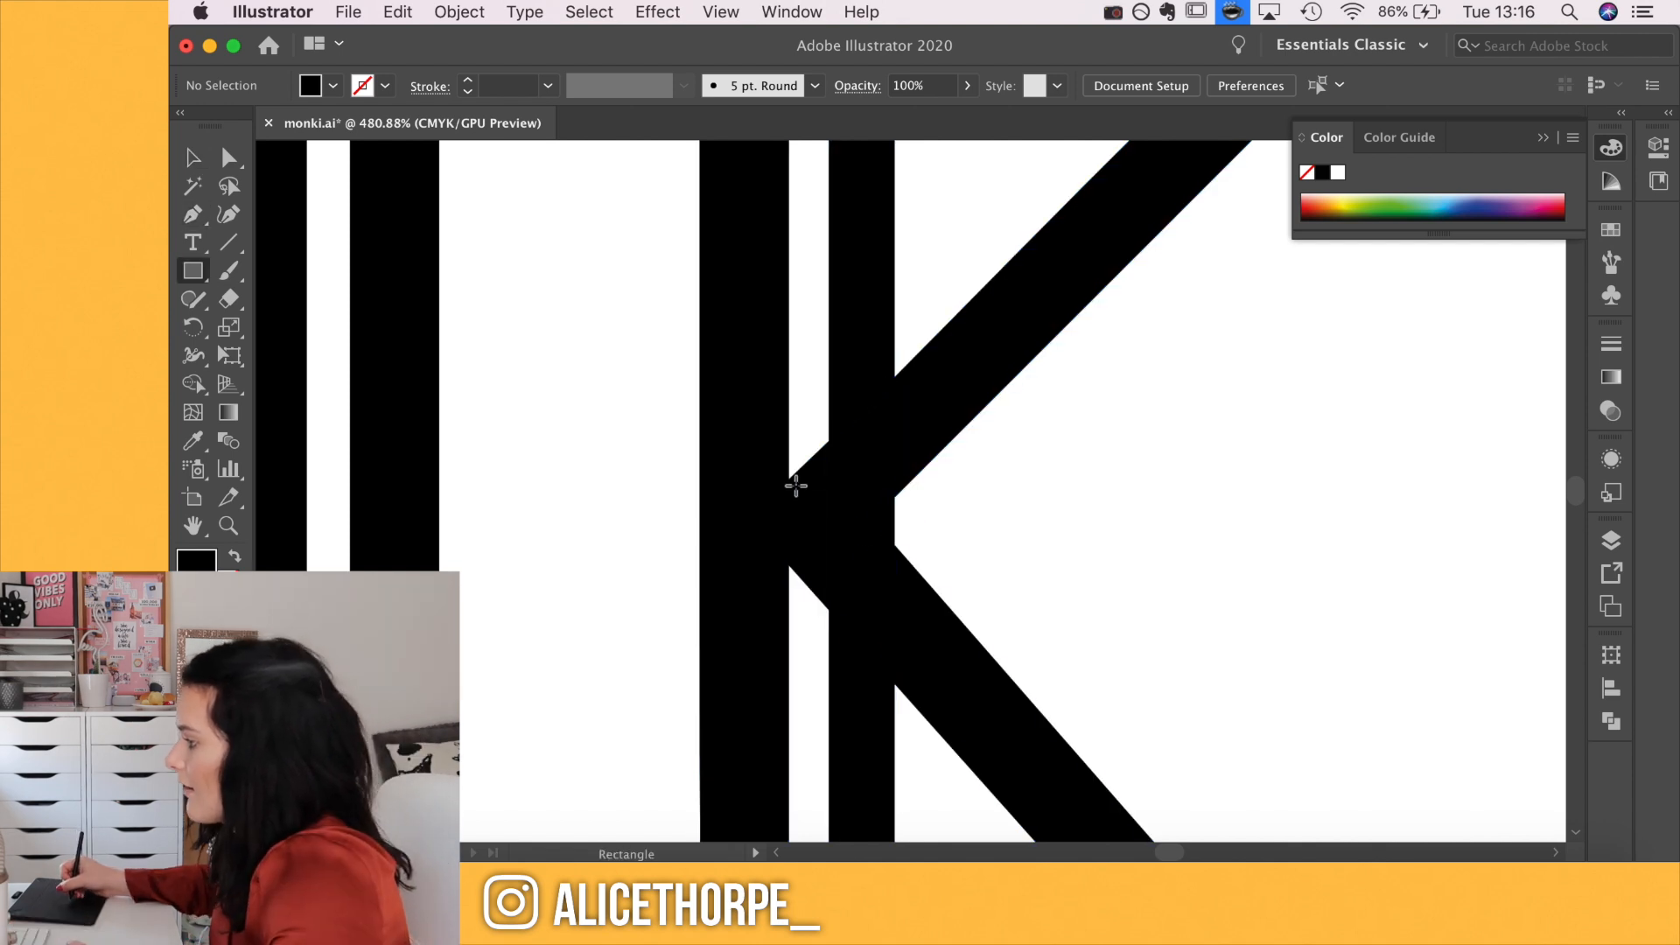
drag(789, 481, 829, 650)
drag(809, 481, 809, 418)
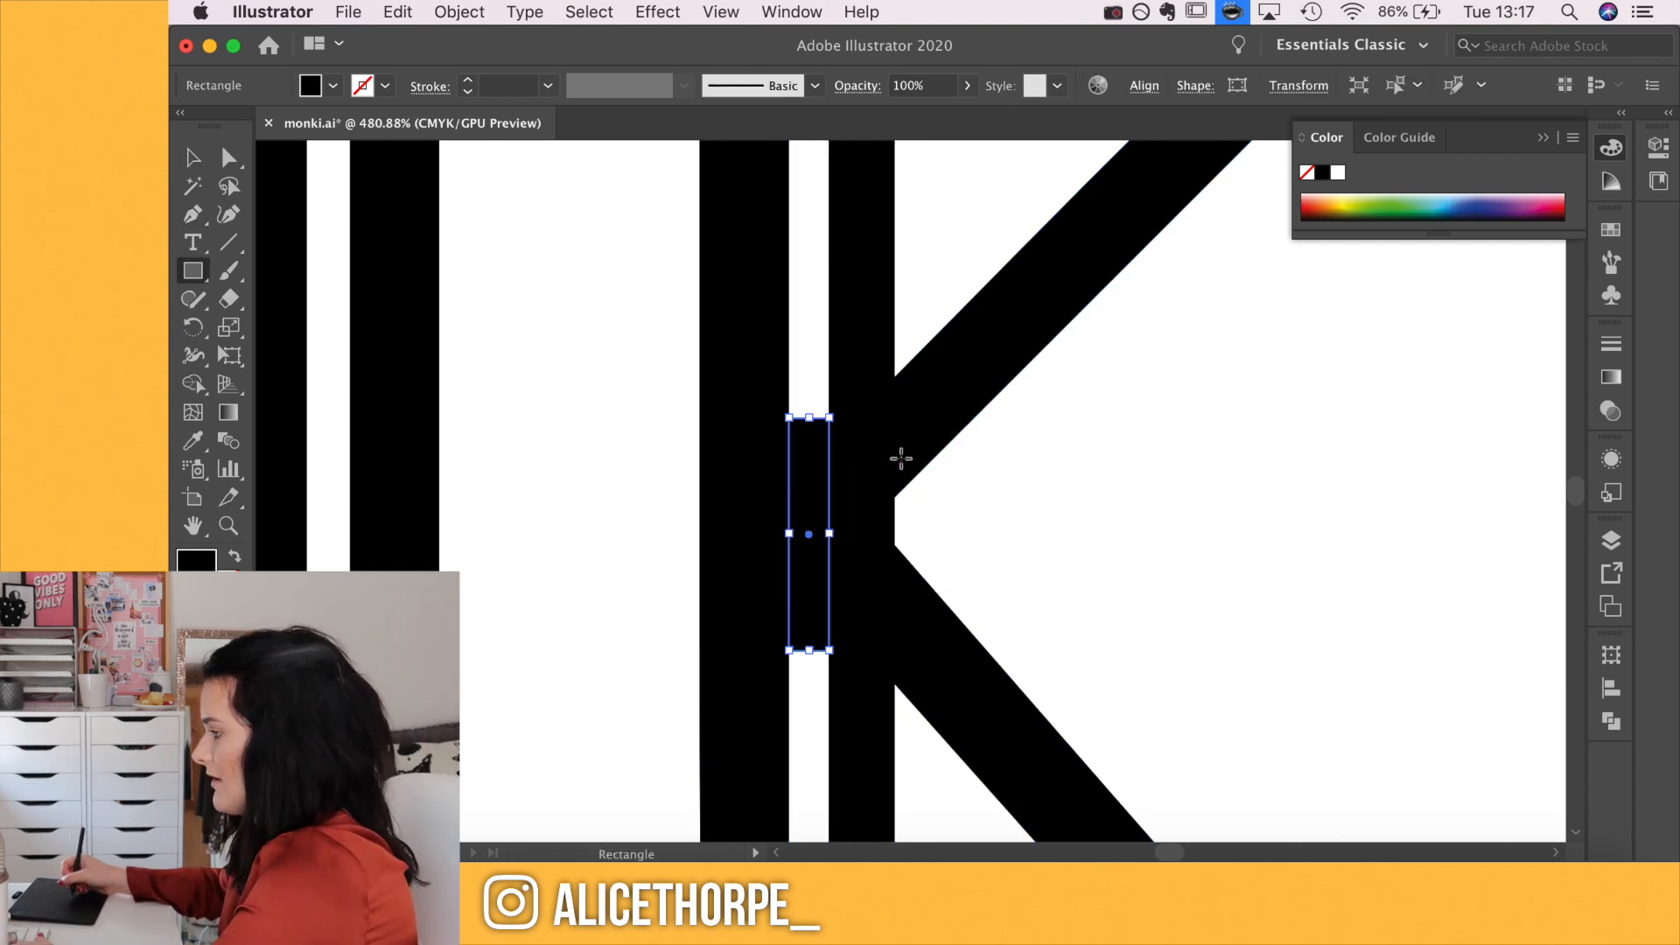
key(i)
click(1286, 512)
key(v)
click(1246, 537)
key(super+0)
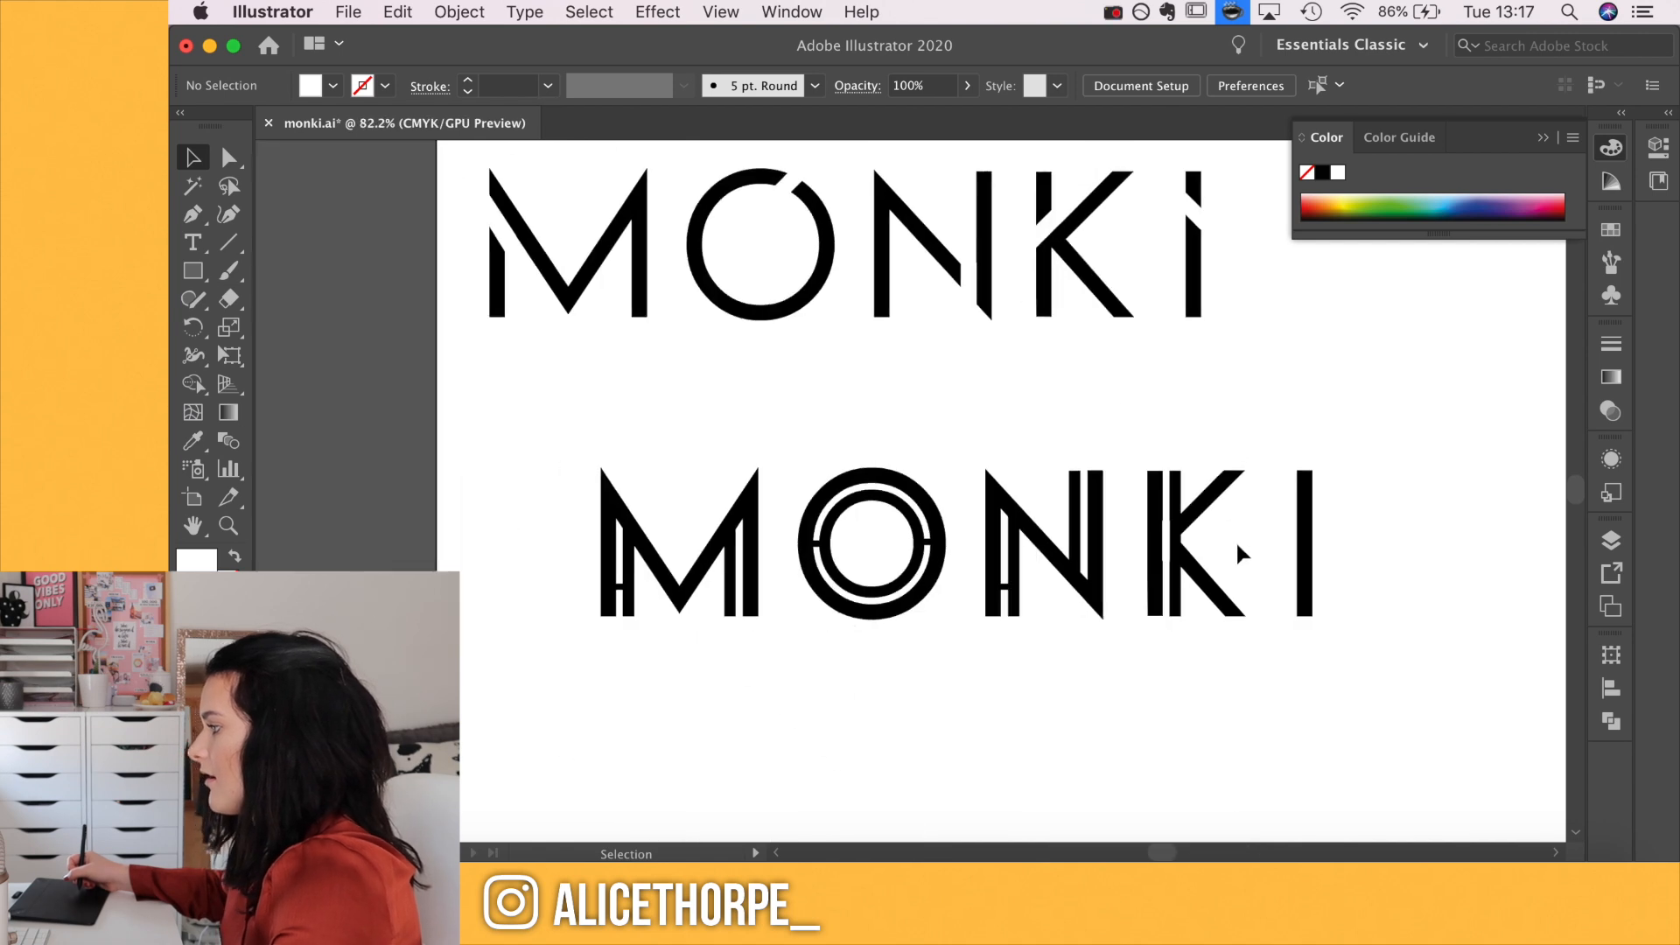
drag(1047, 714, 946, 710)
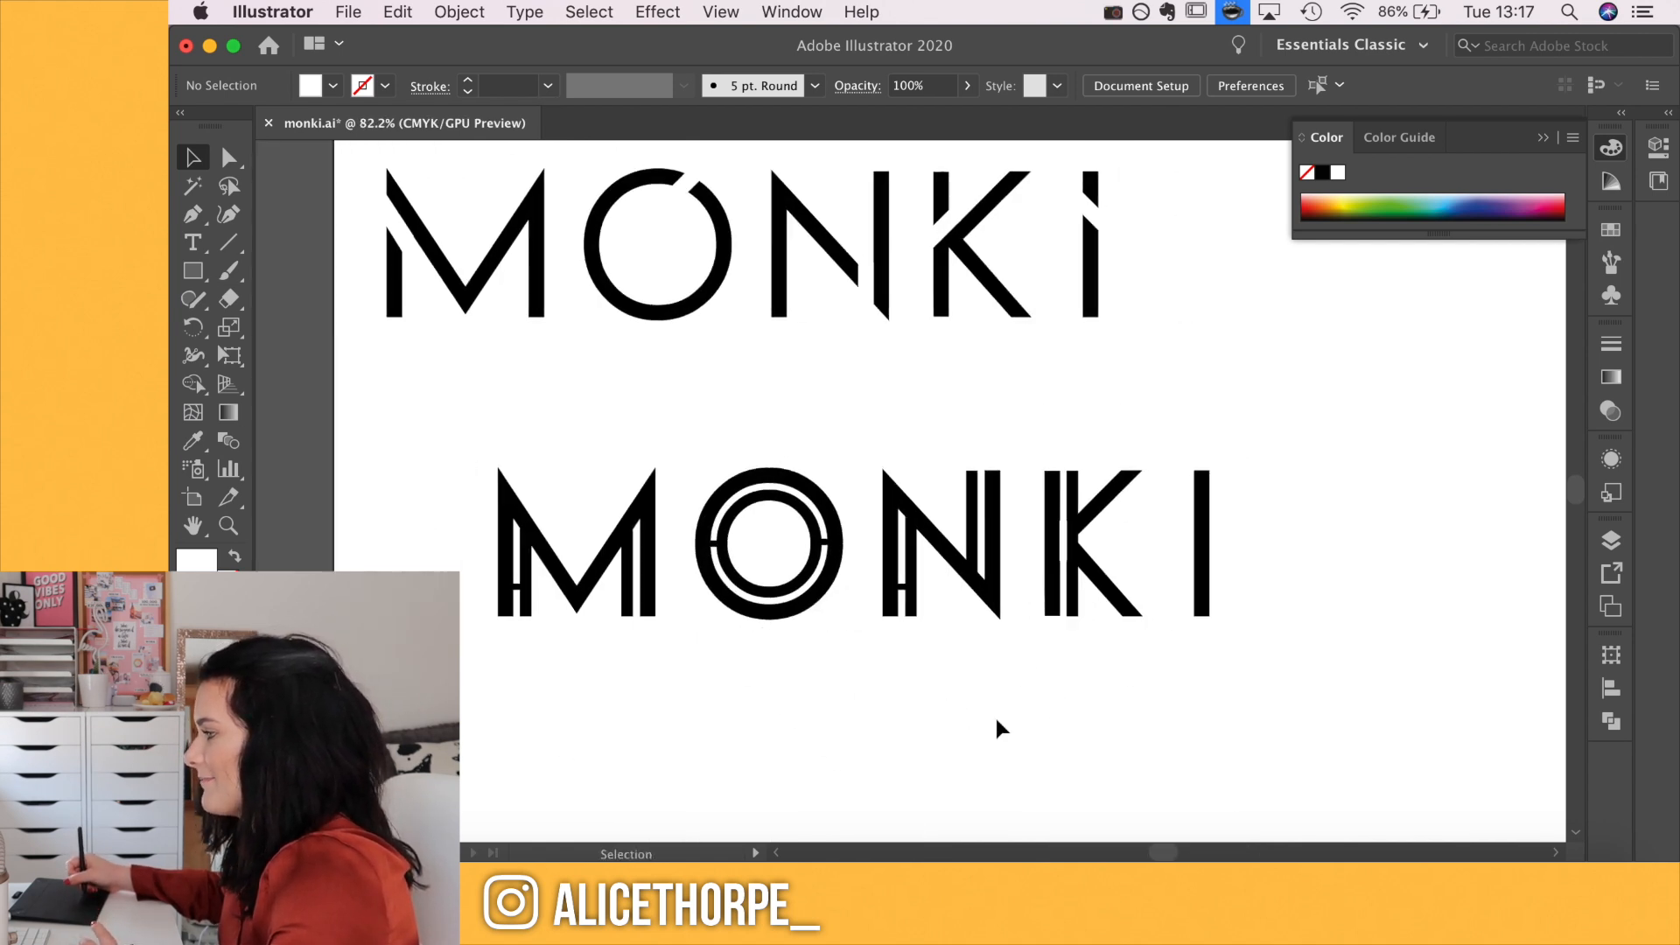
scroll(995, 721, up, 4)
drag(657, 568, 885, 565)
key(super+z)
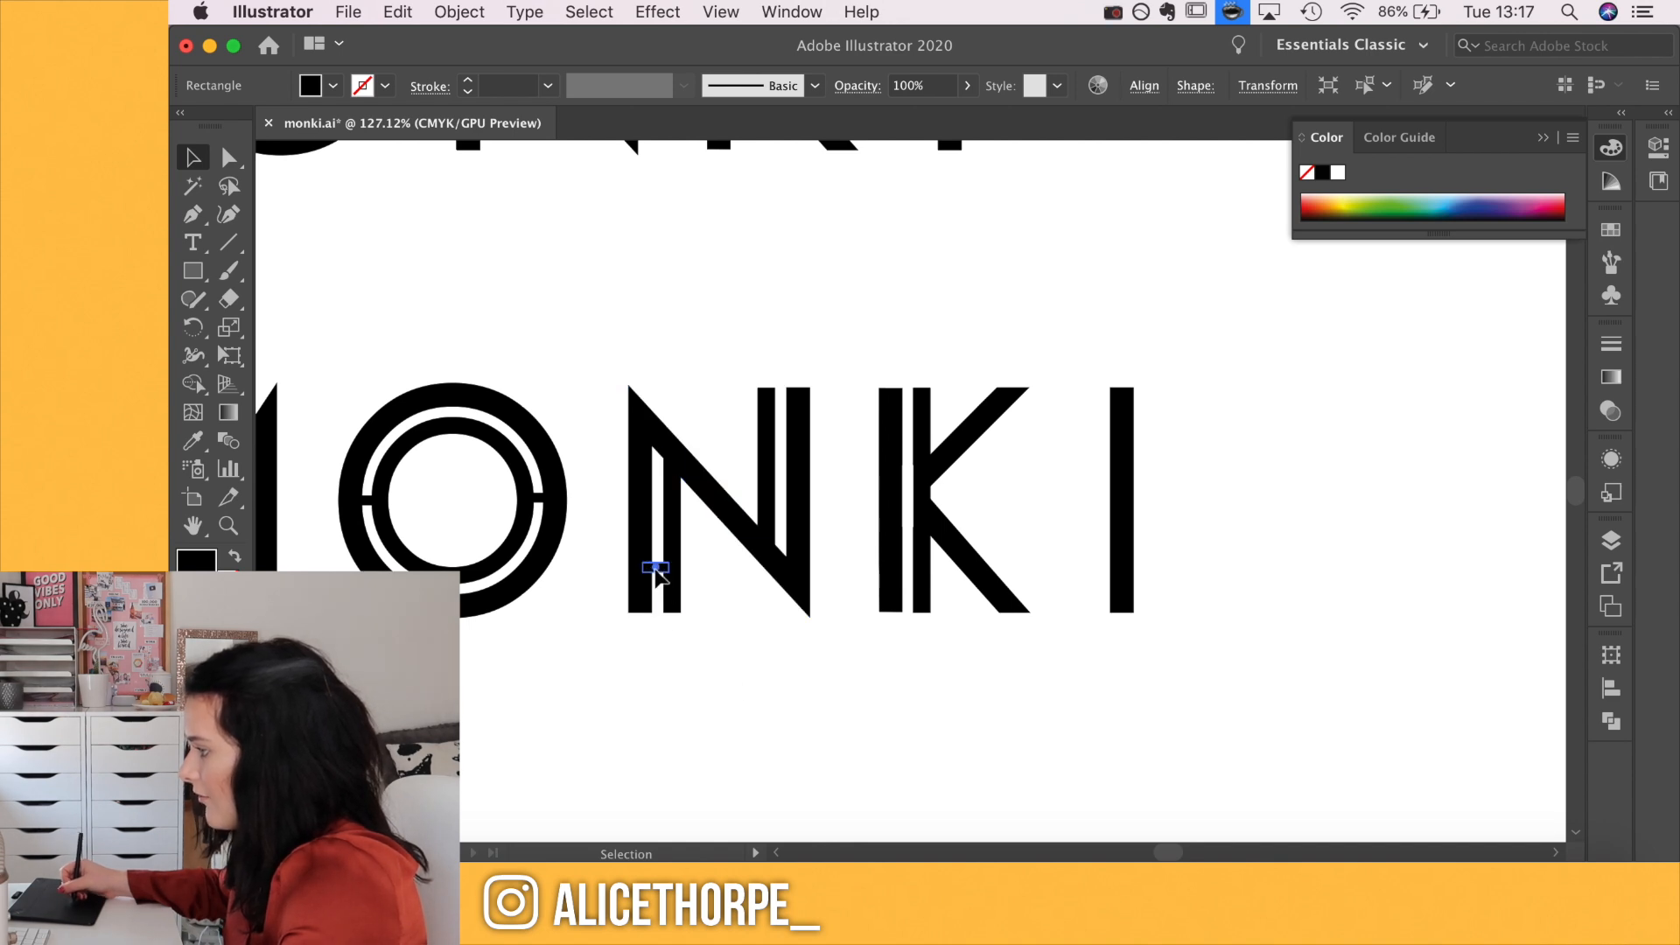
Copy the N's bridge into the lower part of the K's gap, and place a copy of its inner bar just left of the I
click(703, 722)
drag(673, 604, 1096, 605)
click(1151, 575)
drag(1152, 575, 1199, 573)
mouse_move(981, 539)
mouse_down()
mouse_move(878, 497)
mouse_move(967, 577)
mouse_move(975, 552)
mouse_up()
click(1124, 627)
drag(1124, 627, 1087, 595)
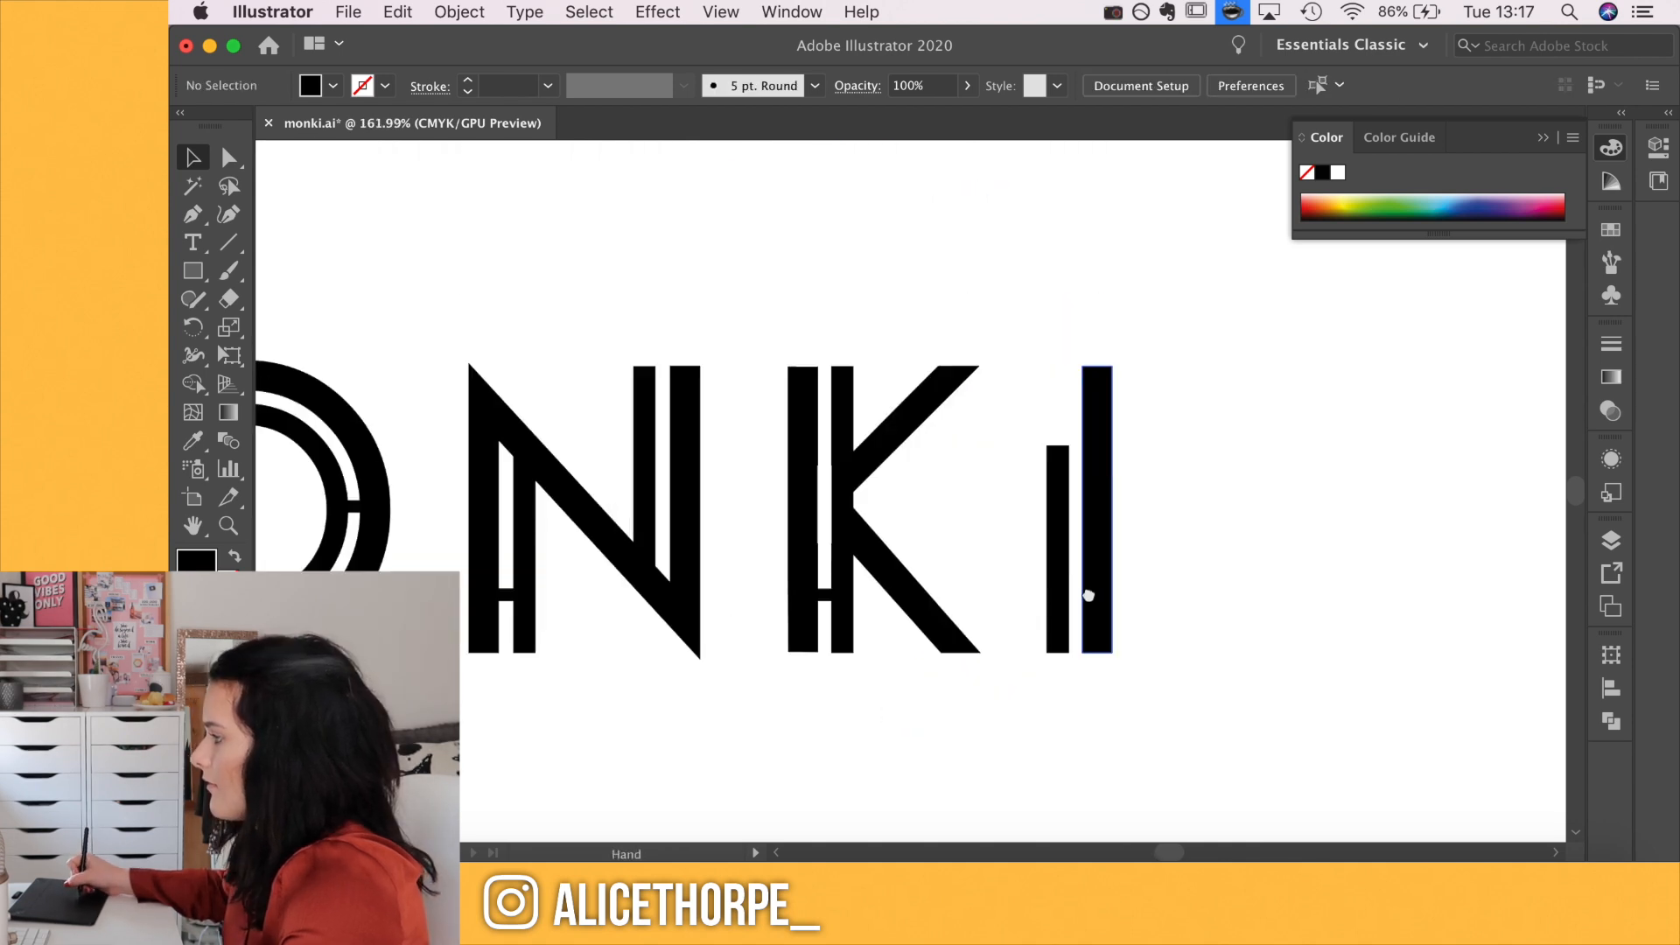
Extend the thin bar beside the I upward to the full height of the letter
click(1063, 473)
drag(1068, 446, 1069, 366)
click(1181, 510)
scroll(1182, 510, down, 5)
scroll(907, 671, down, 2)
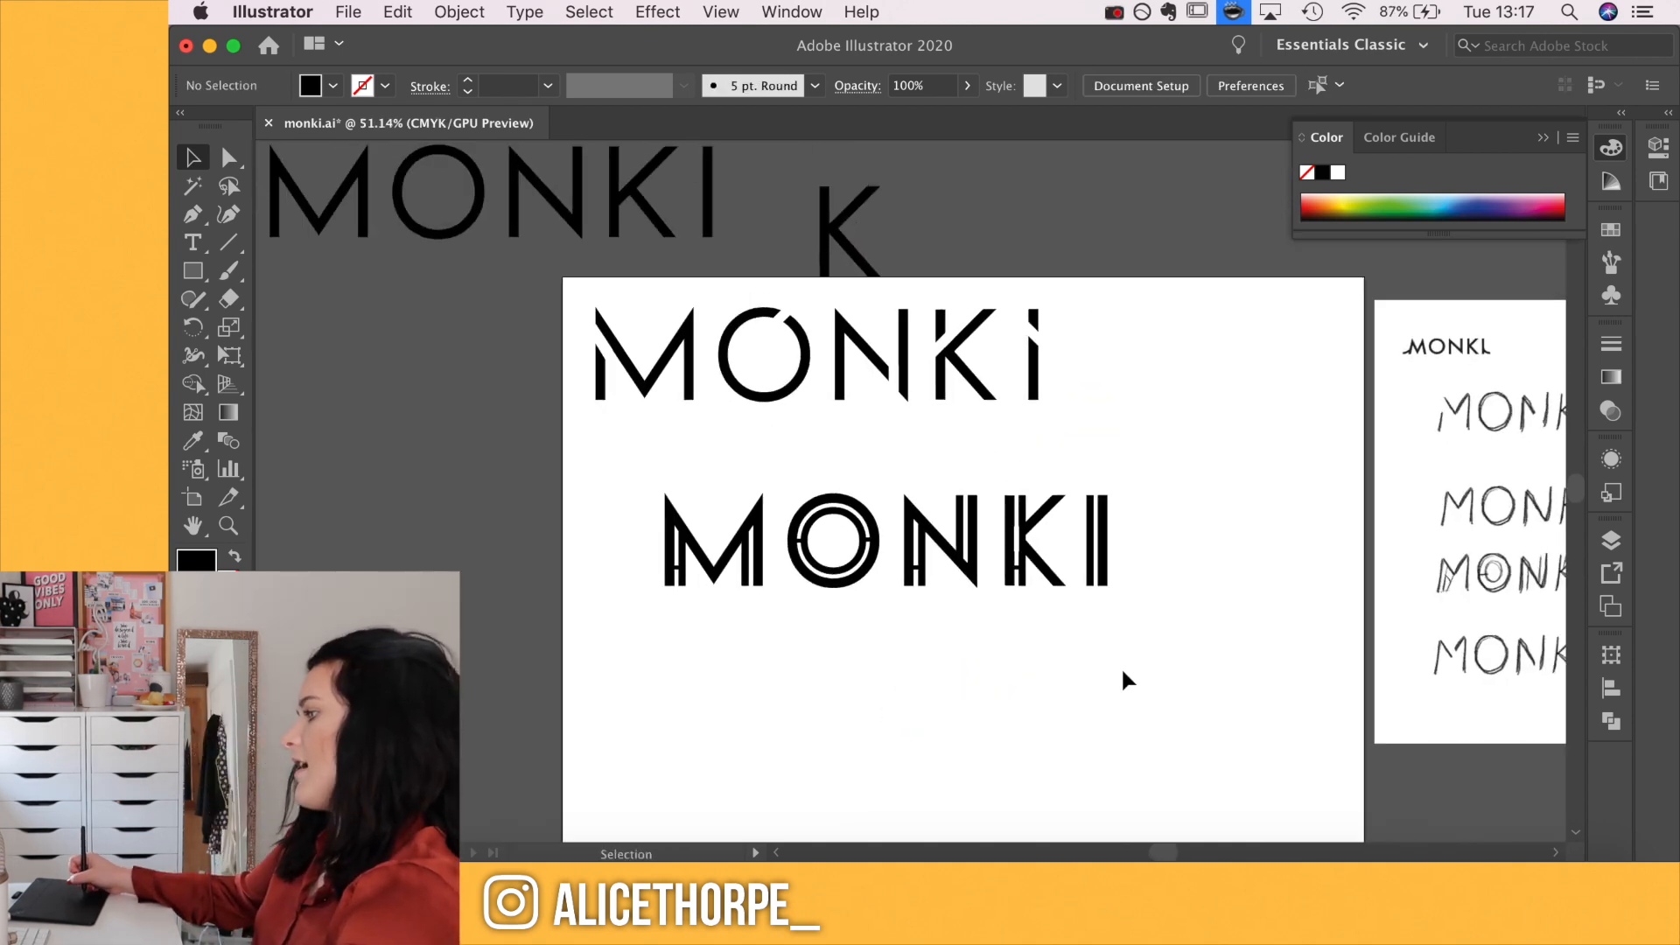
Move the whole double-stroke MONKI wordmark directly beneath the gapped version, aligned with its left edge
click(672, 515)
click(1090, 642)
drag(1101, 608, 605, 481)
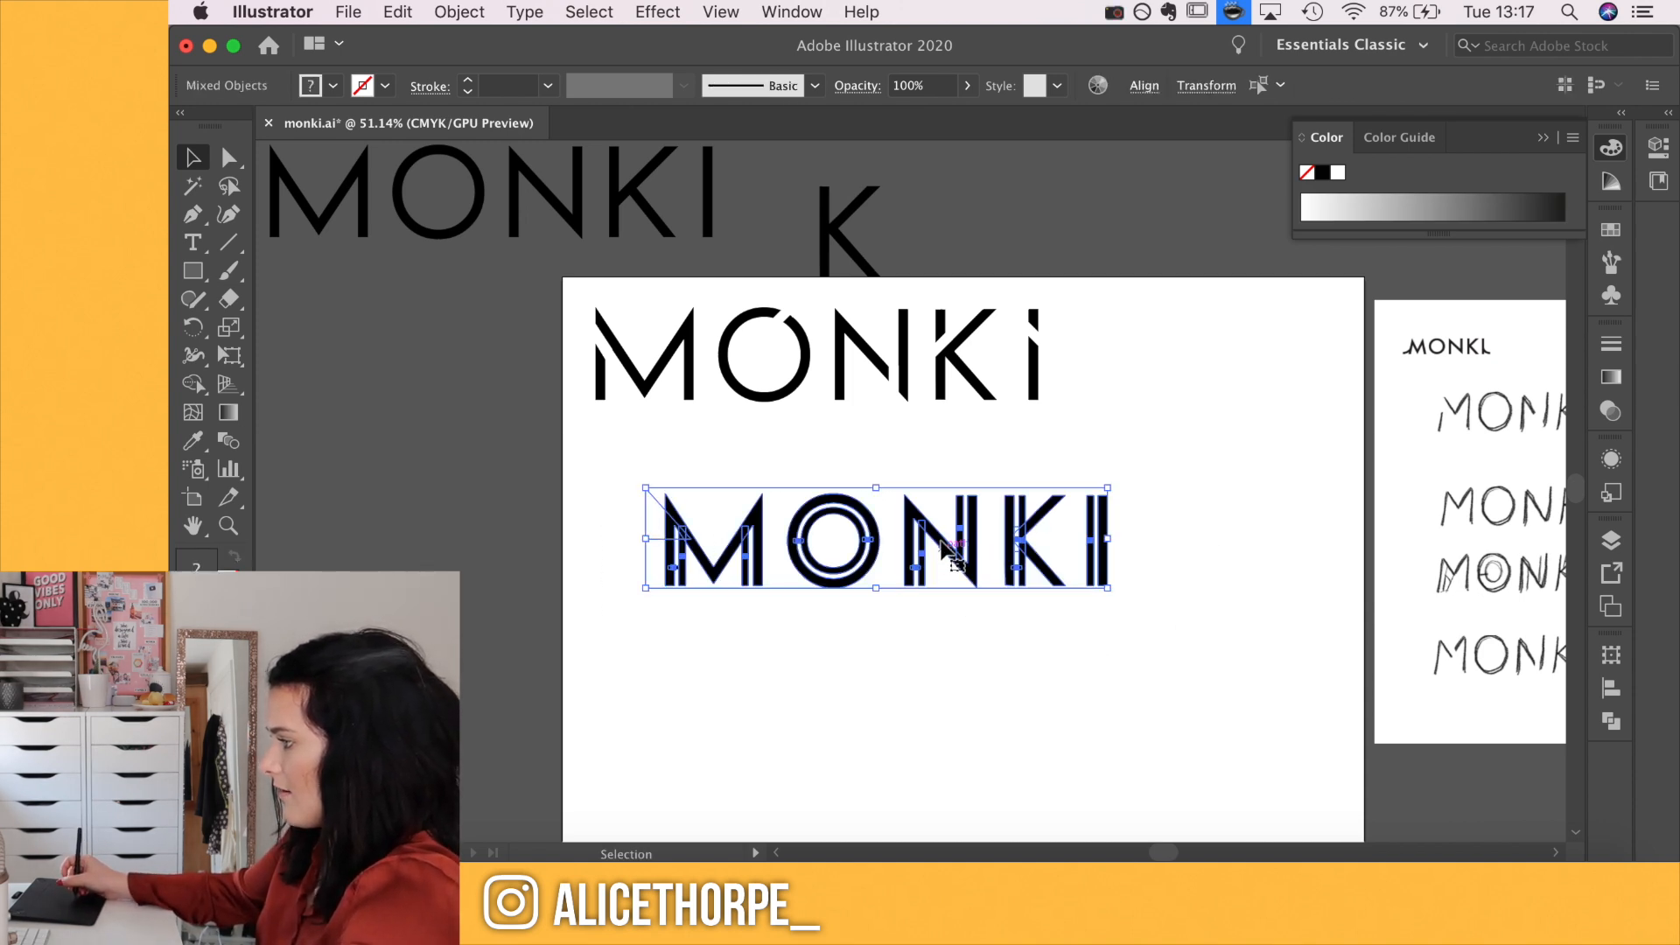
drag(942, 544, 894, 488)
click(1063, 645)
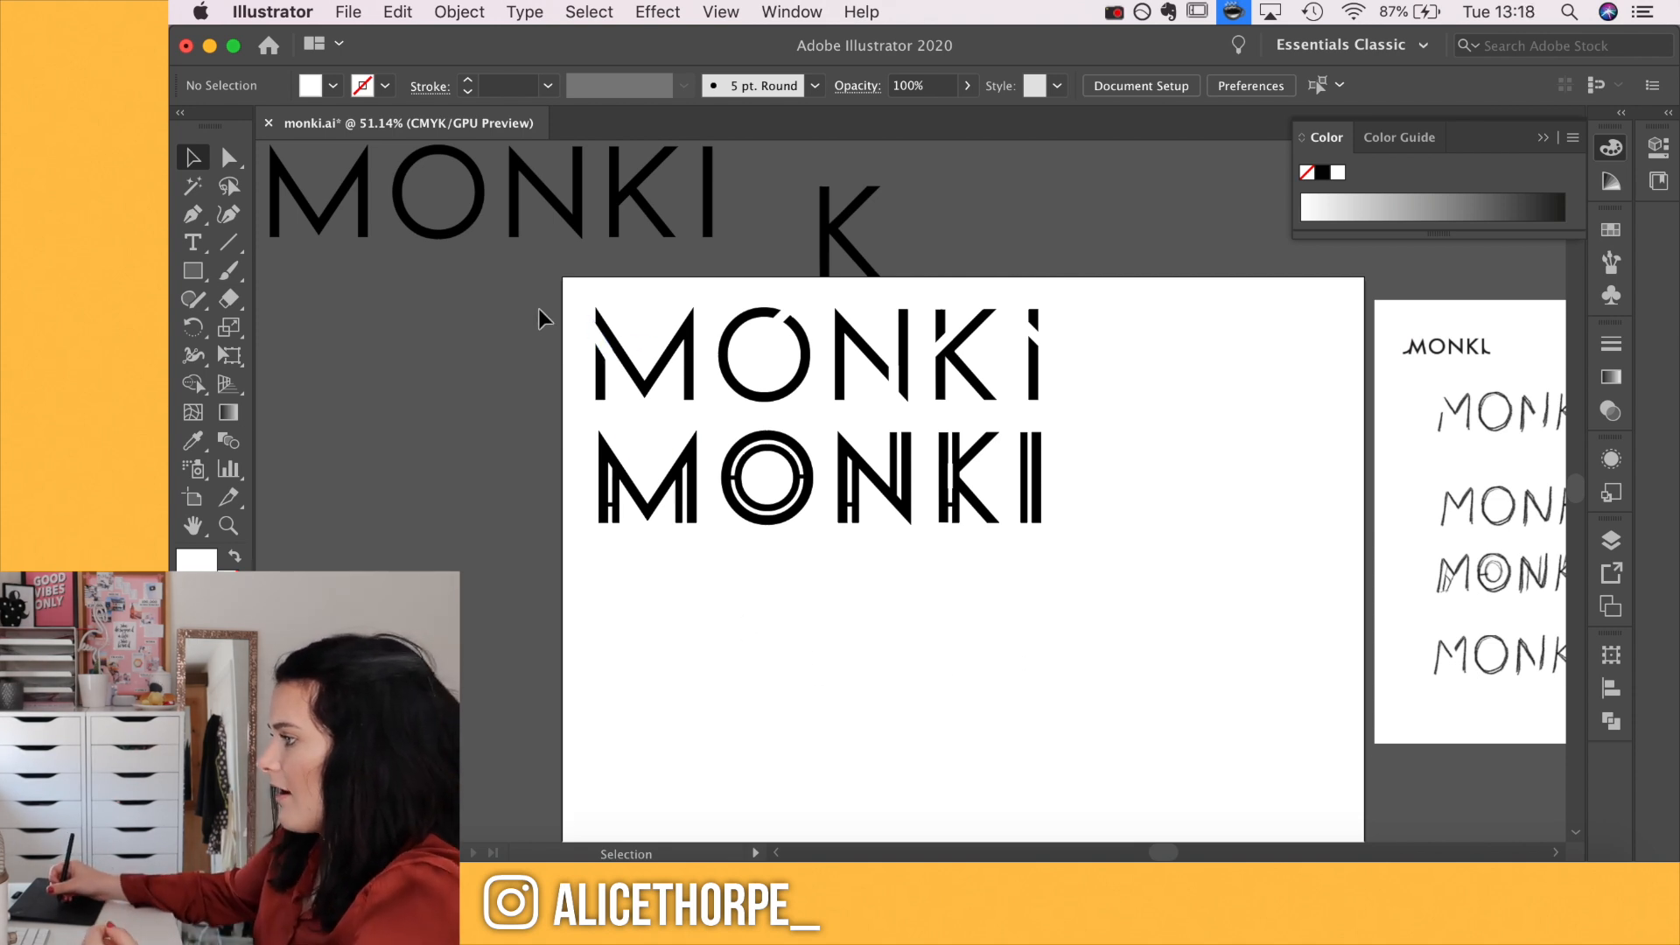
Look over the remaining pencil sketches to choose the next MONKI wordmark concept
scroll(1042, 705, right, 10)
scroll(1059, 691, up, 3)
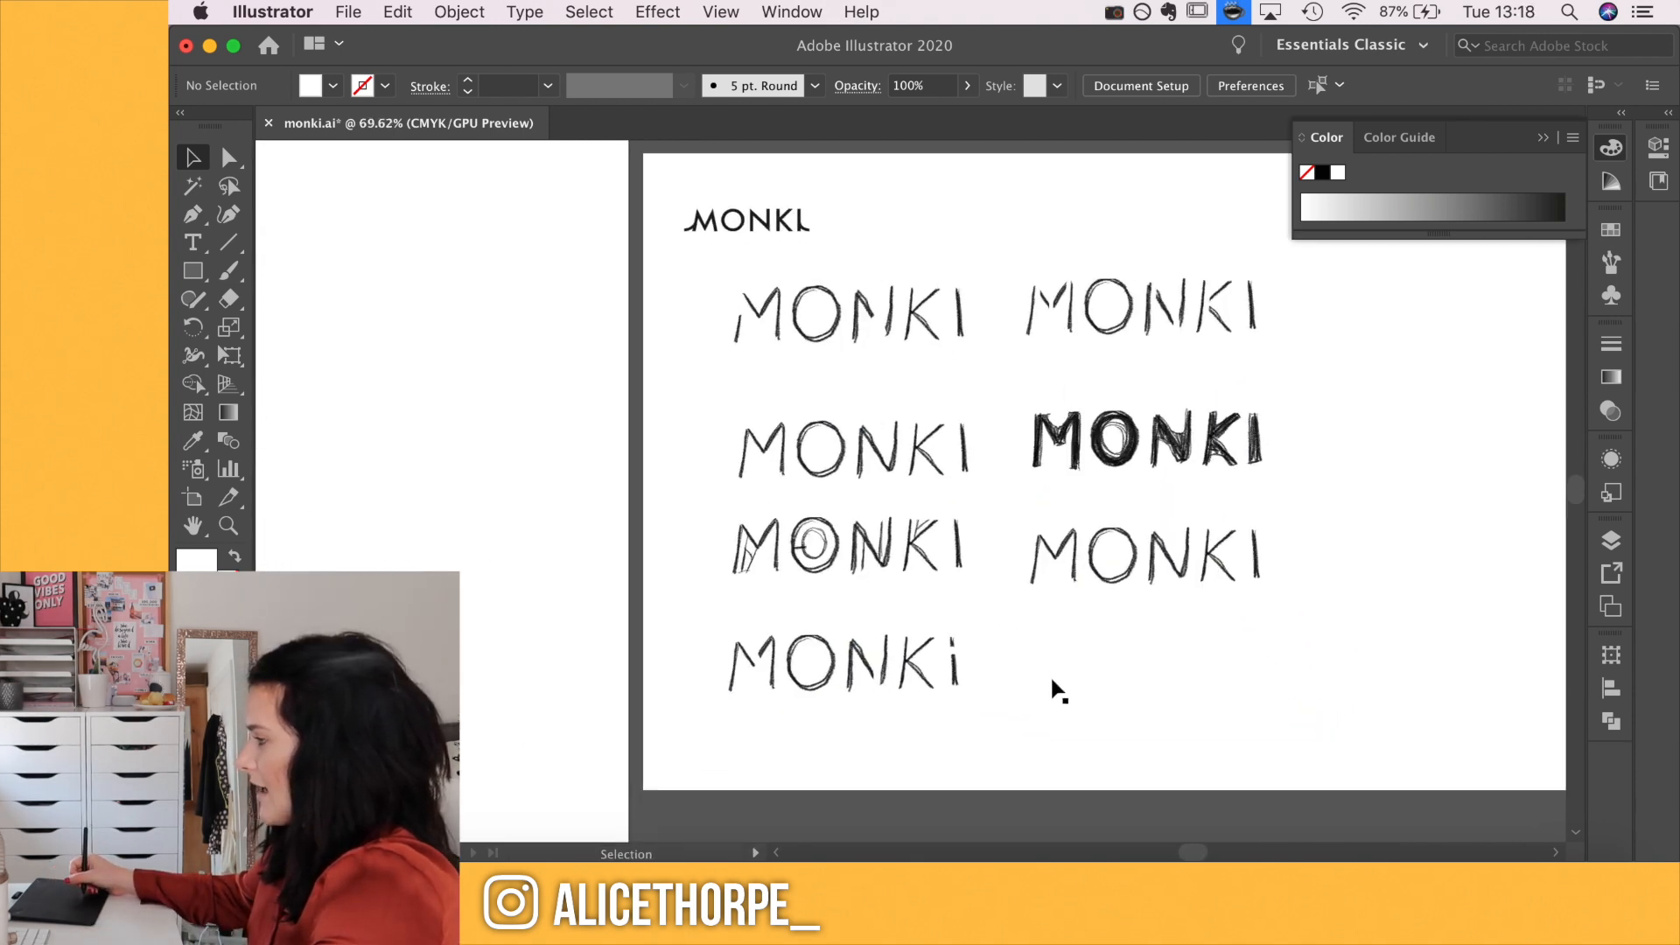
scroll(1055, 685, up, 3)
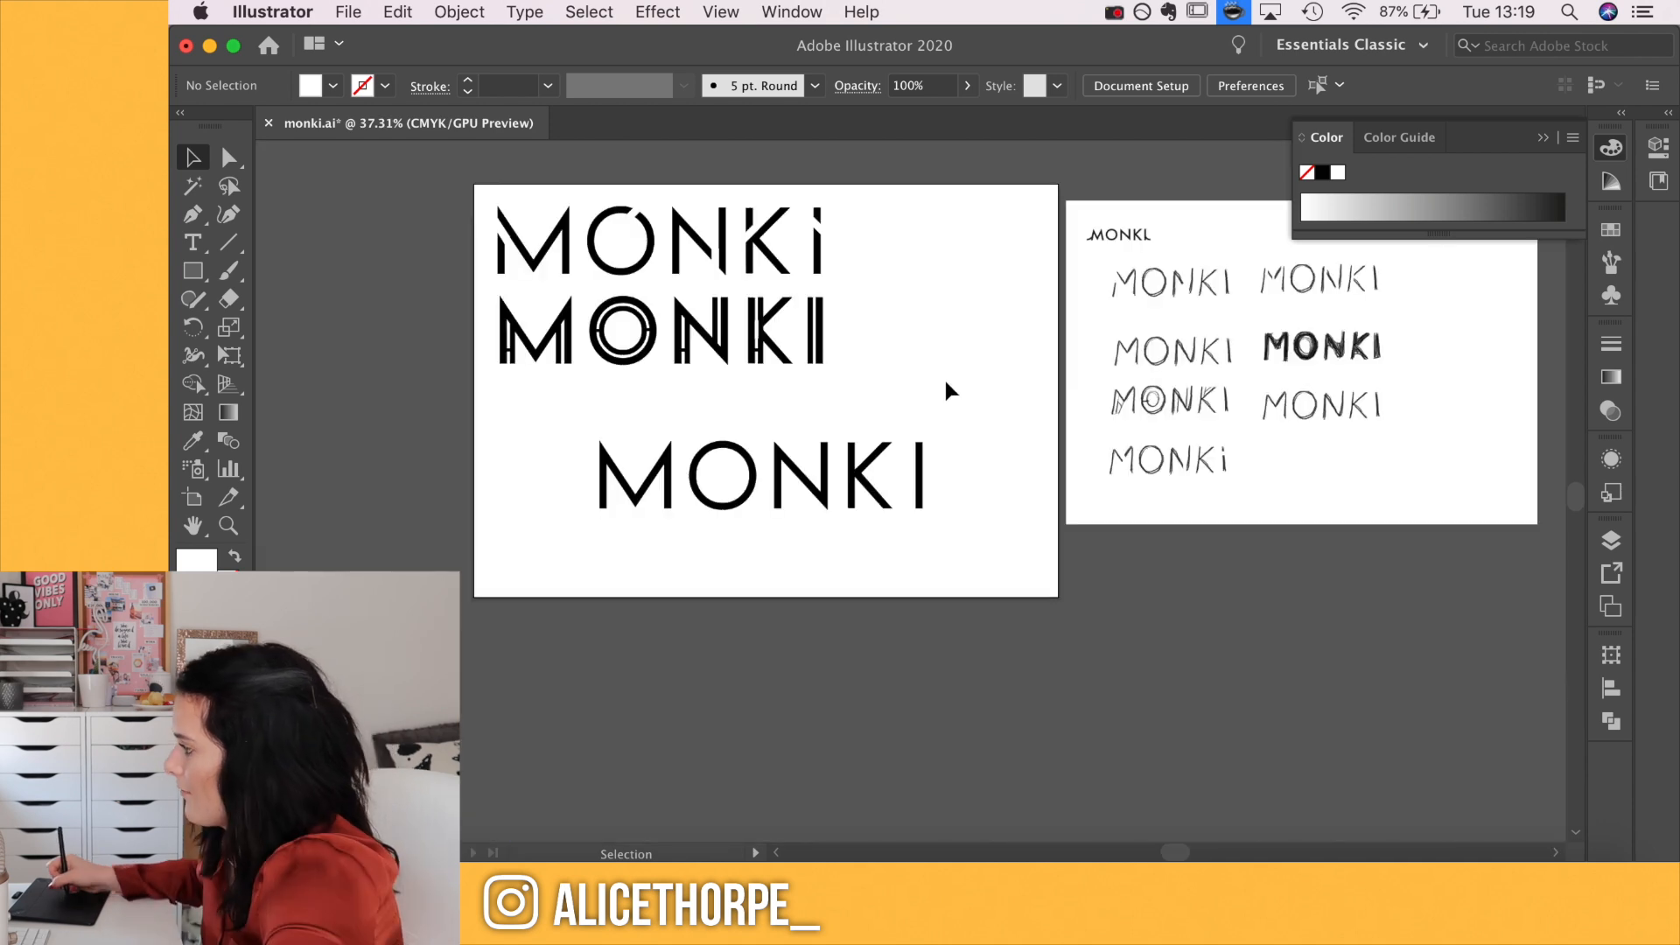
scroll(906, 335, up, 8)
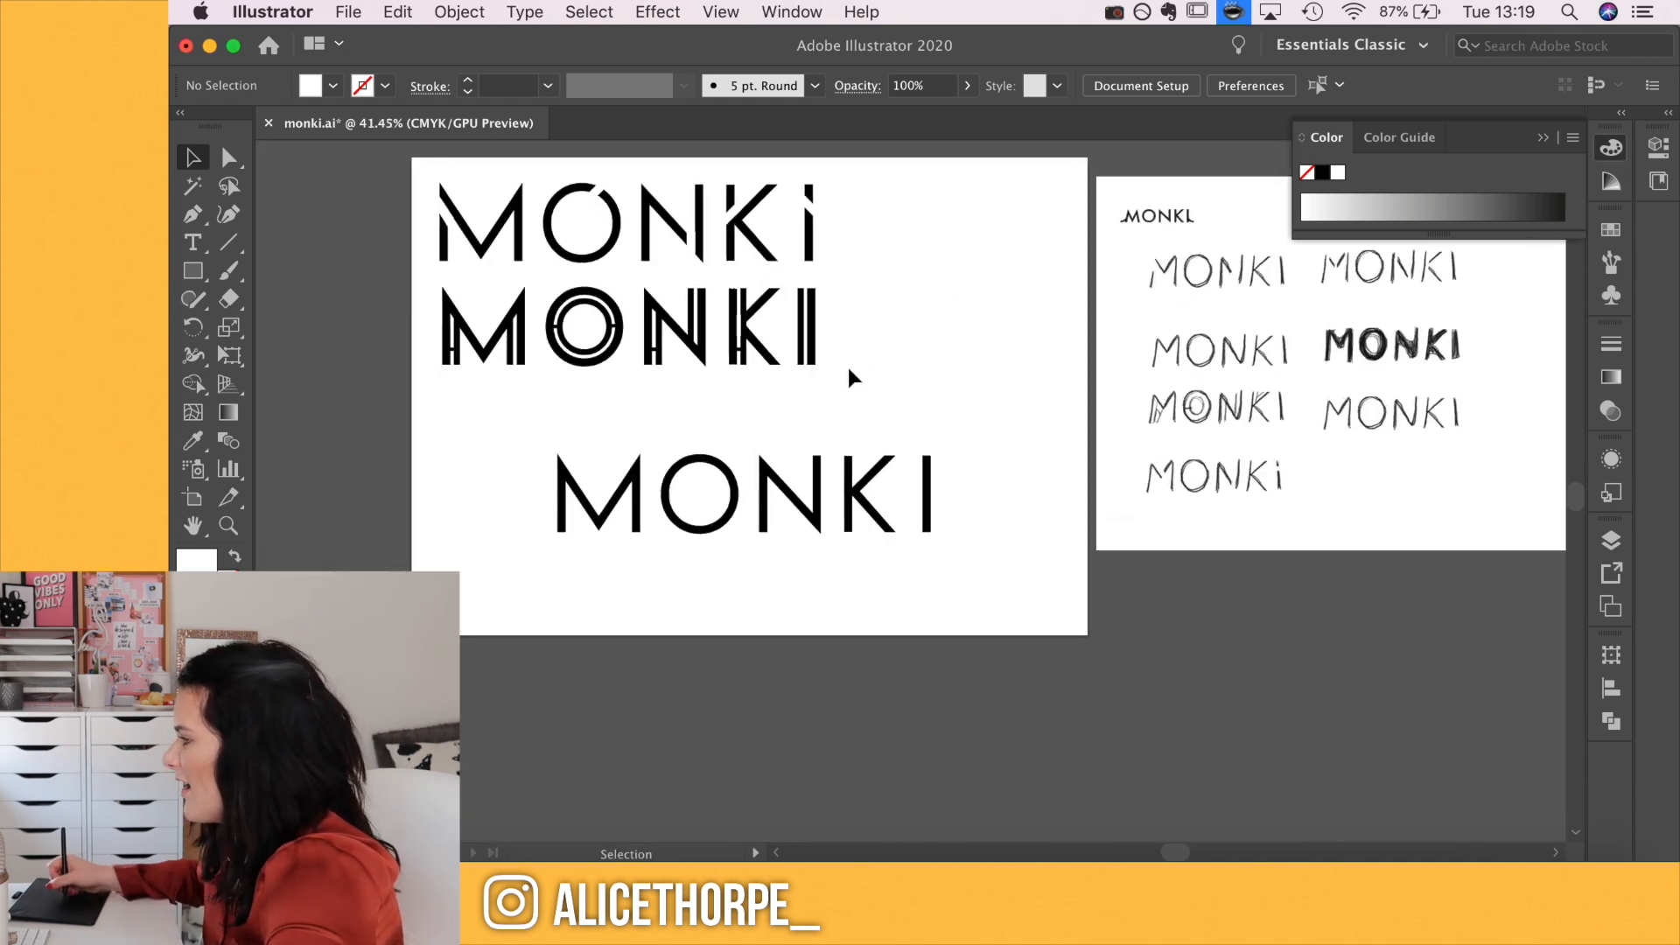
Cover the foot of the plain wordmark's M left stem with a white rectangle exactly as wide as the stem
drag(621, 523, 993, 392)
scroll(640, 578, up, 5)
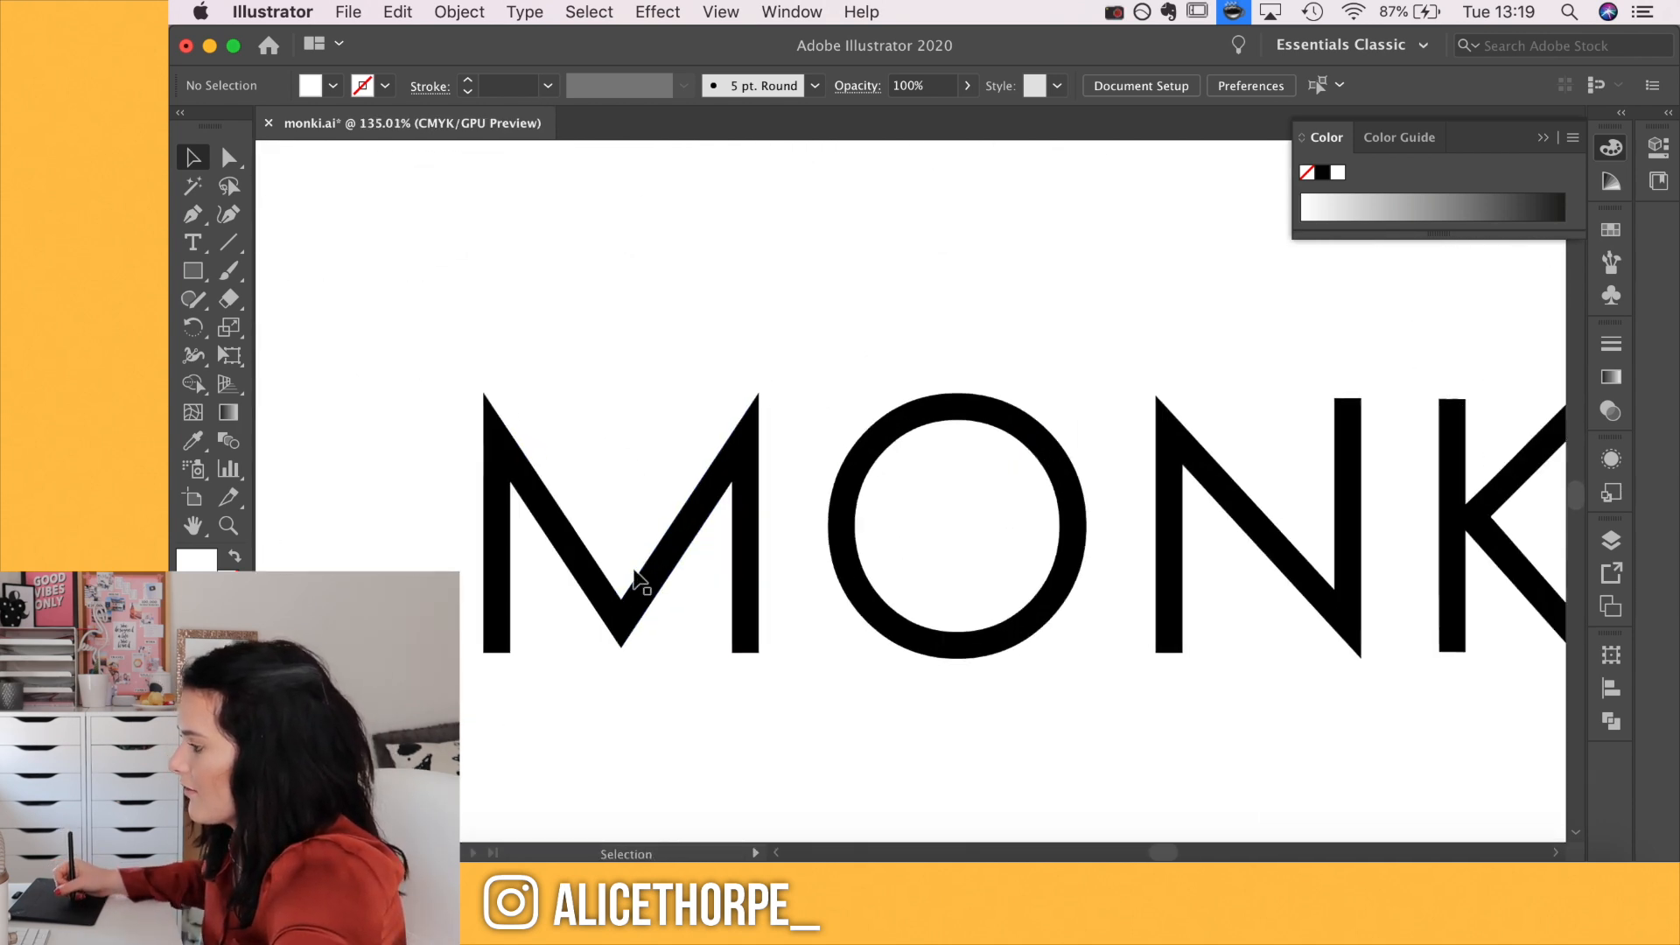
drag(547, 664, 652, 639)
scroll(308, 501, up, 5)
click(192, 271)
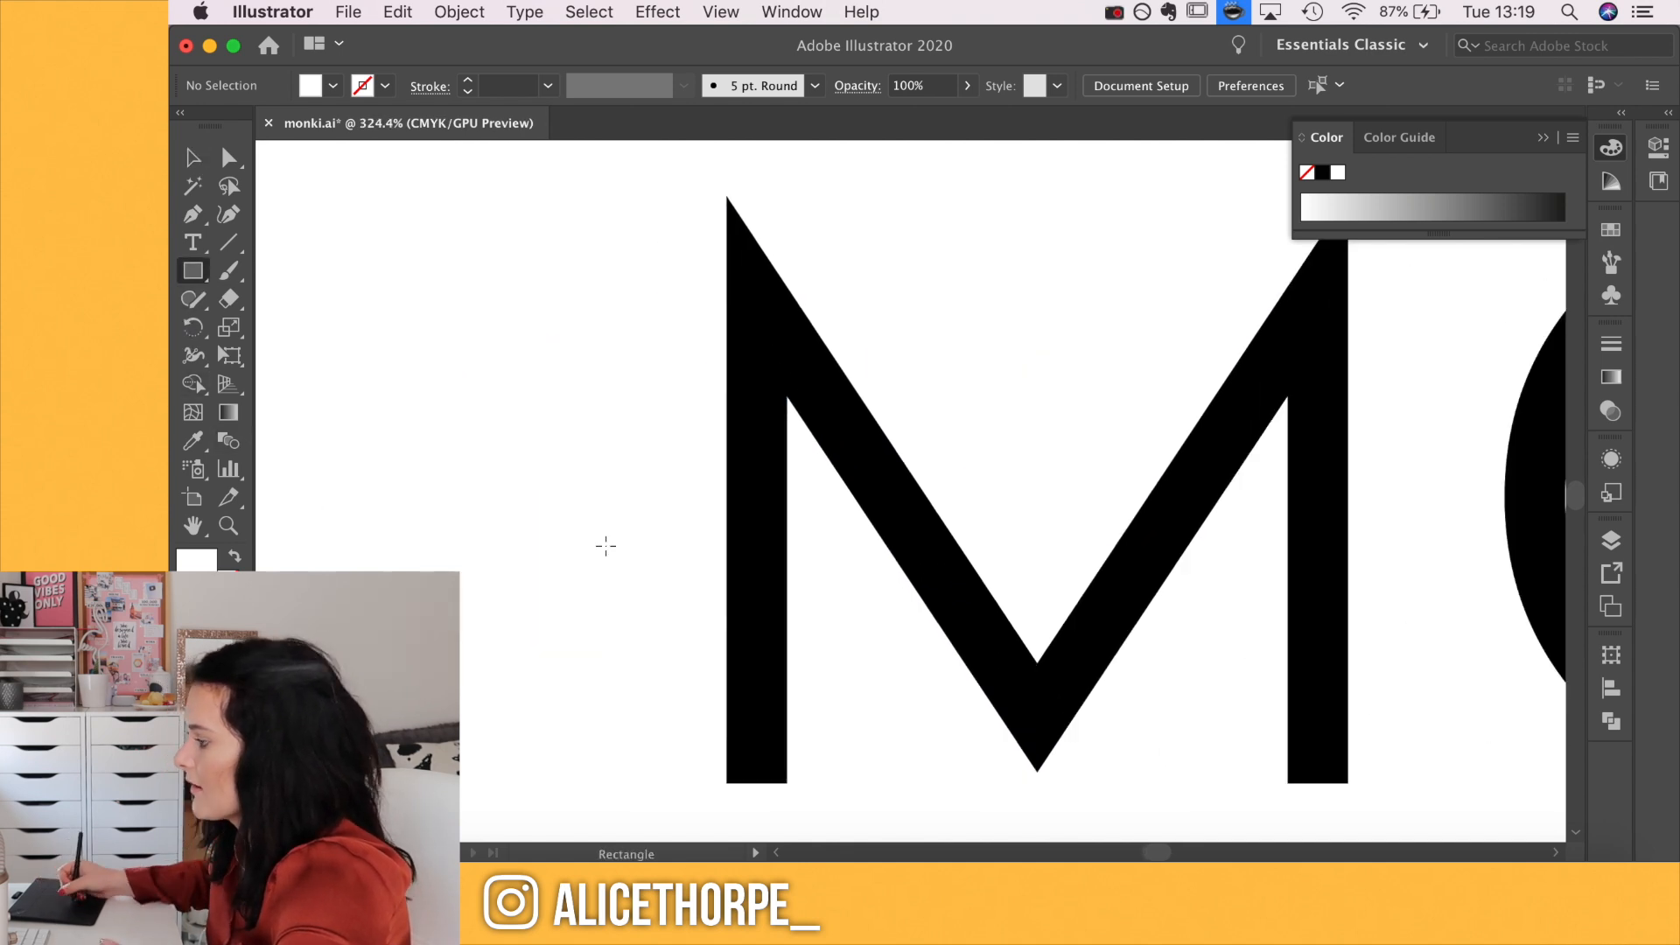
drag(788, 783, 727, 650)
Copy the white rectangle onto the M's left diagonal, flush against the stem, and lengthen it downward to cut through the stroke
key(v)
drag(783, 705, 837, 320)
drag(824, 417, 824, 488)
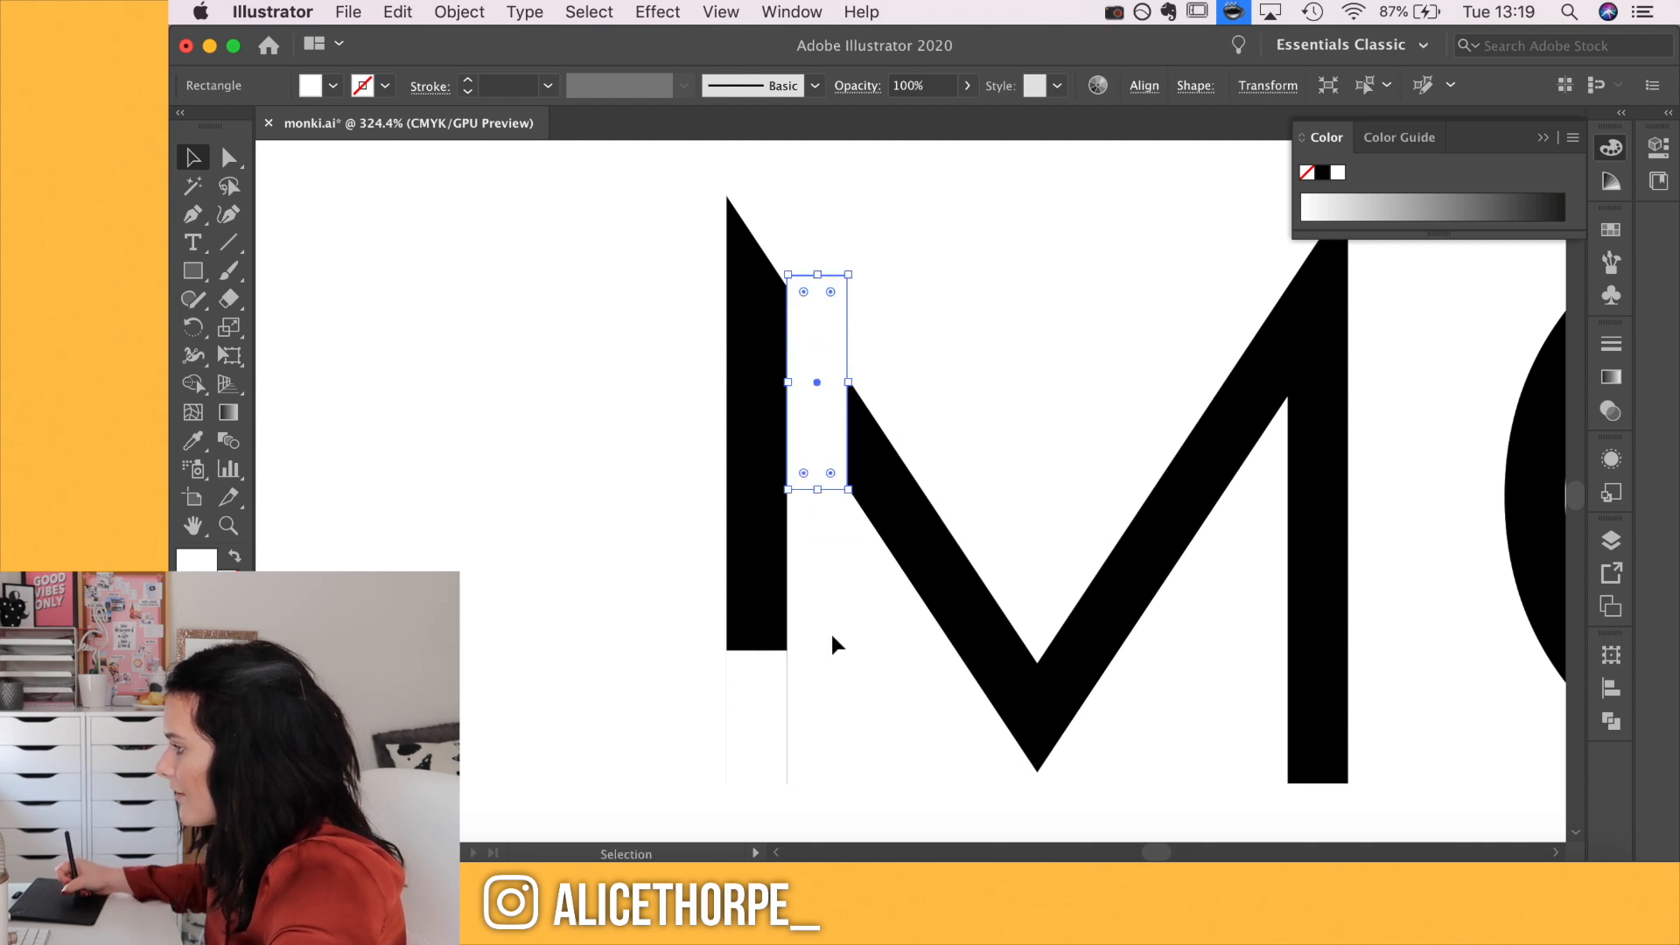
Delete the white rectangle covering the foot of the M's left stem
double_click(740, 745)
key(Delete)
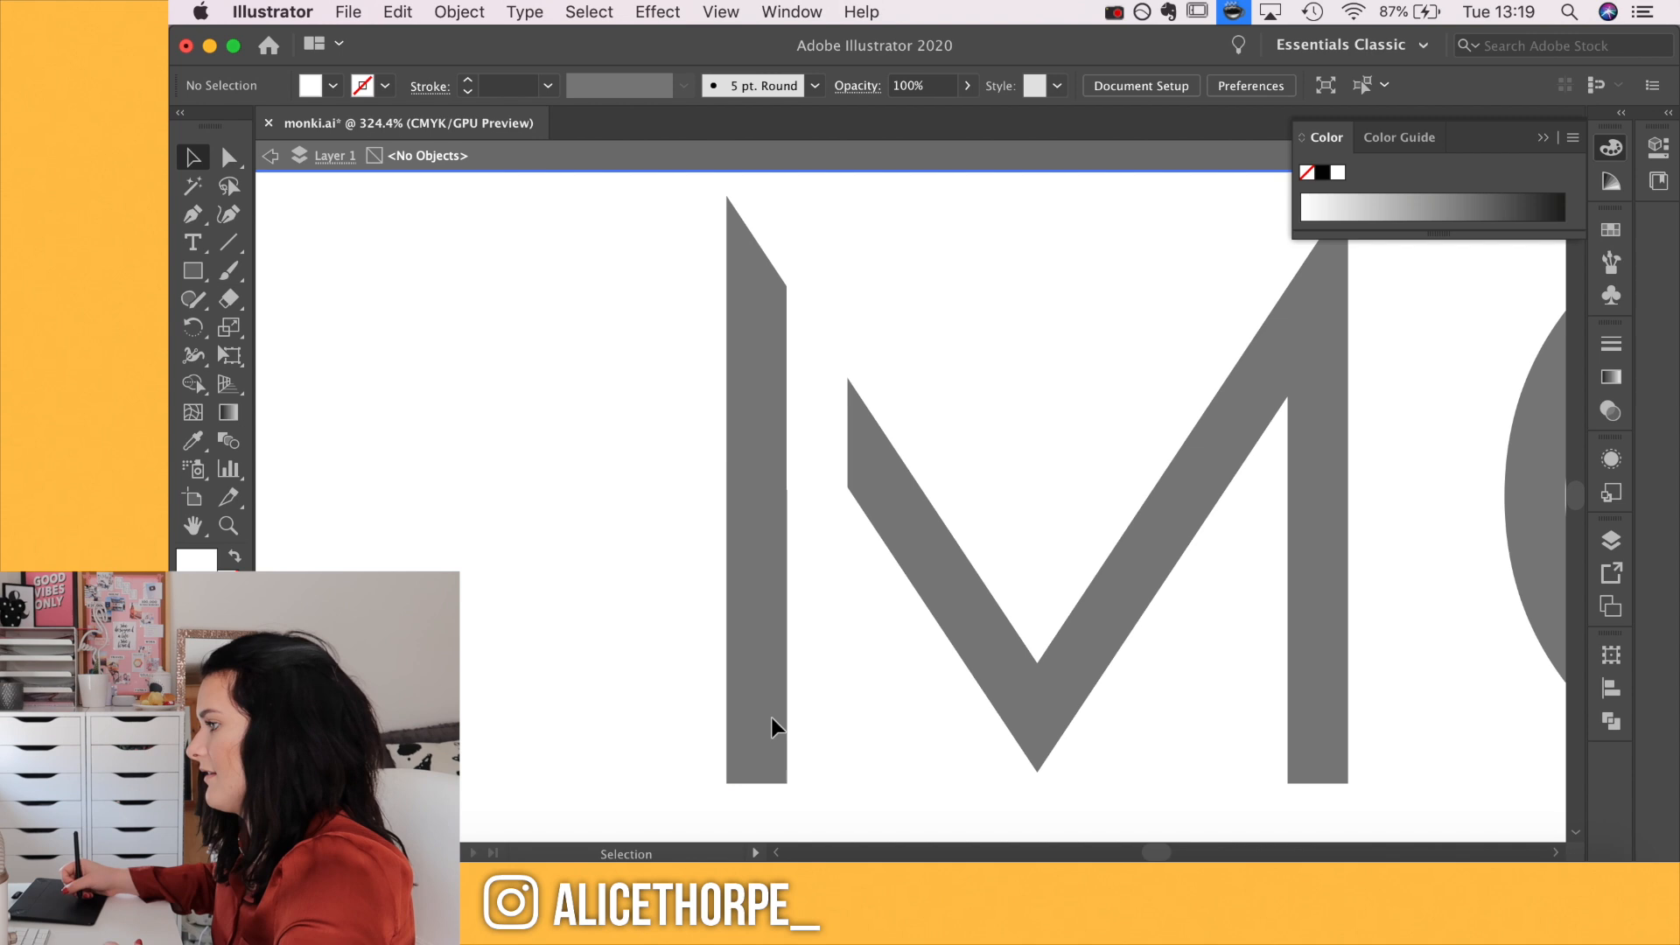
click(271, 157)
scroll(538, 399, down, 10)
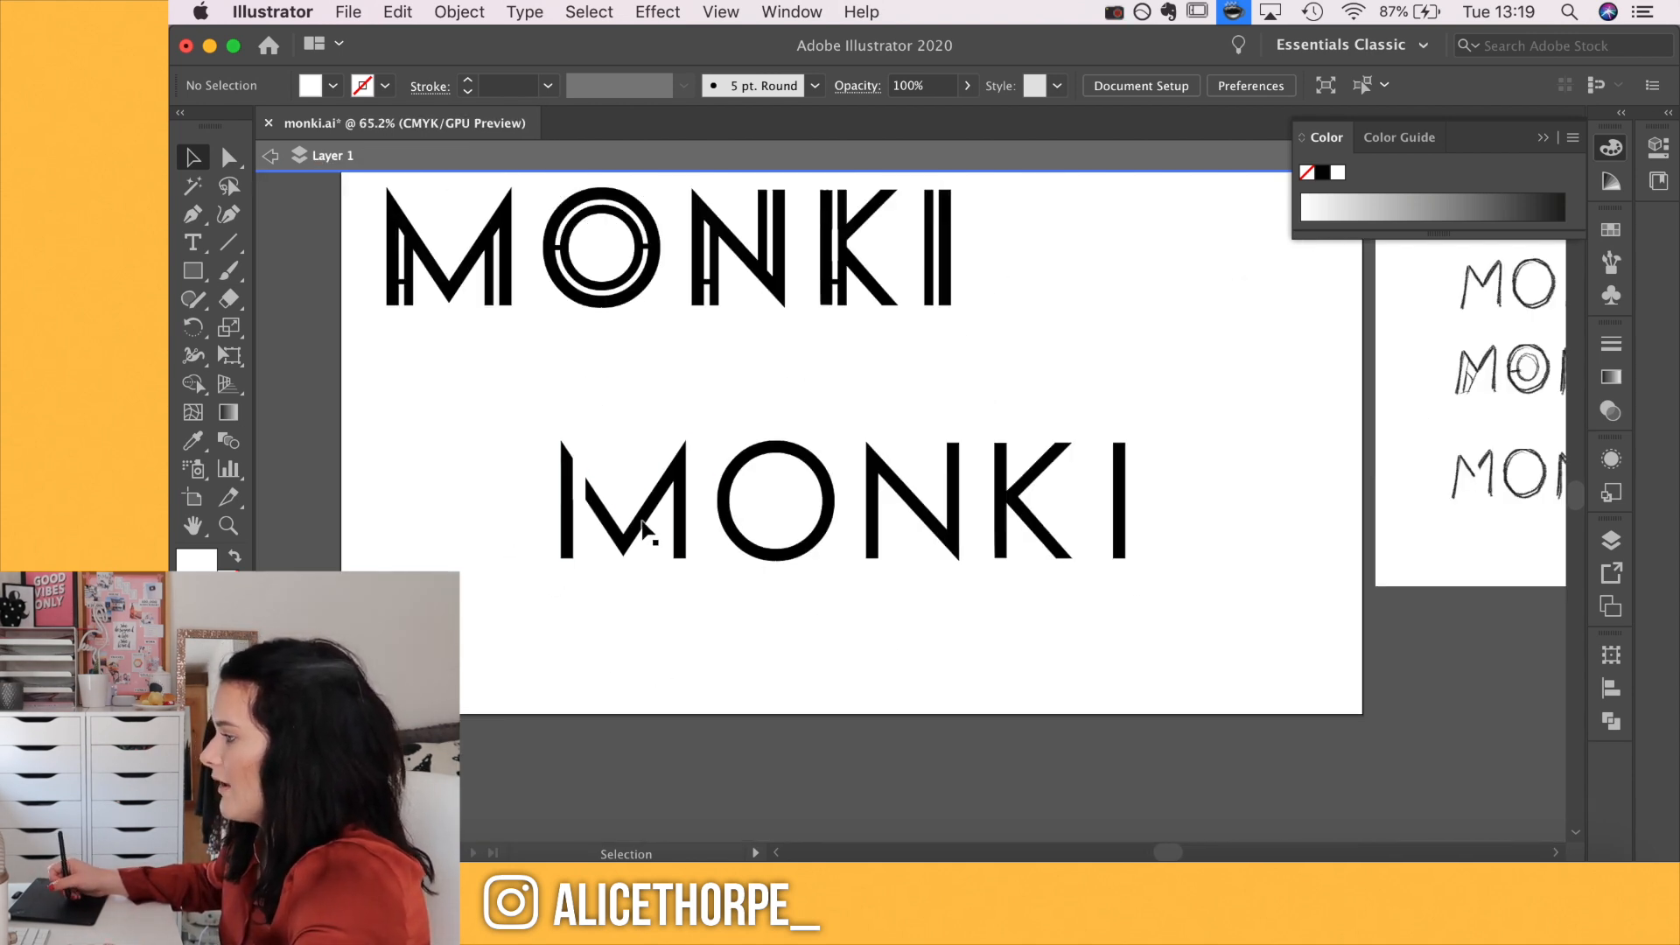
scroll(618, 499, up, 1)
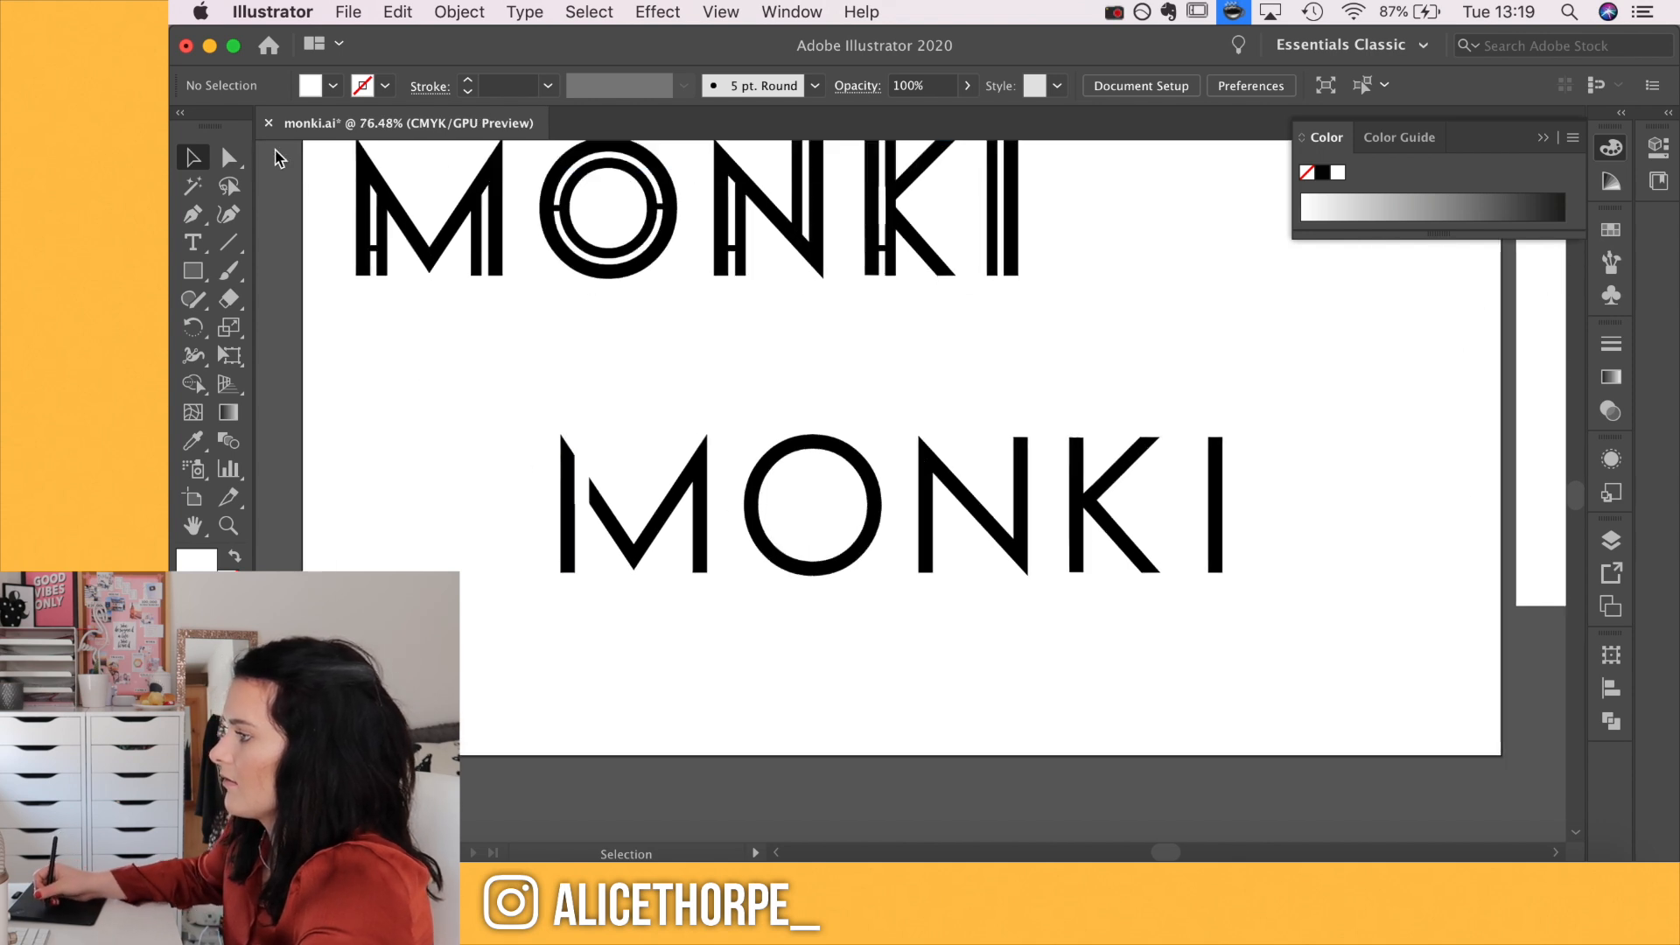
scroll(532, 516, up, 4)
scroll(516, 499, up, 3)
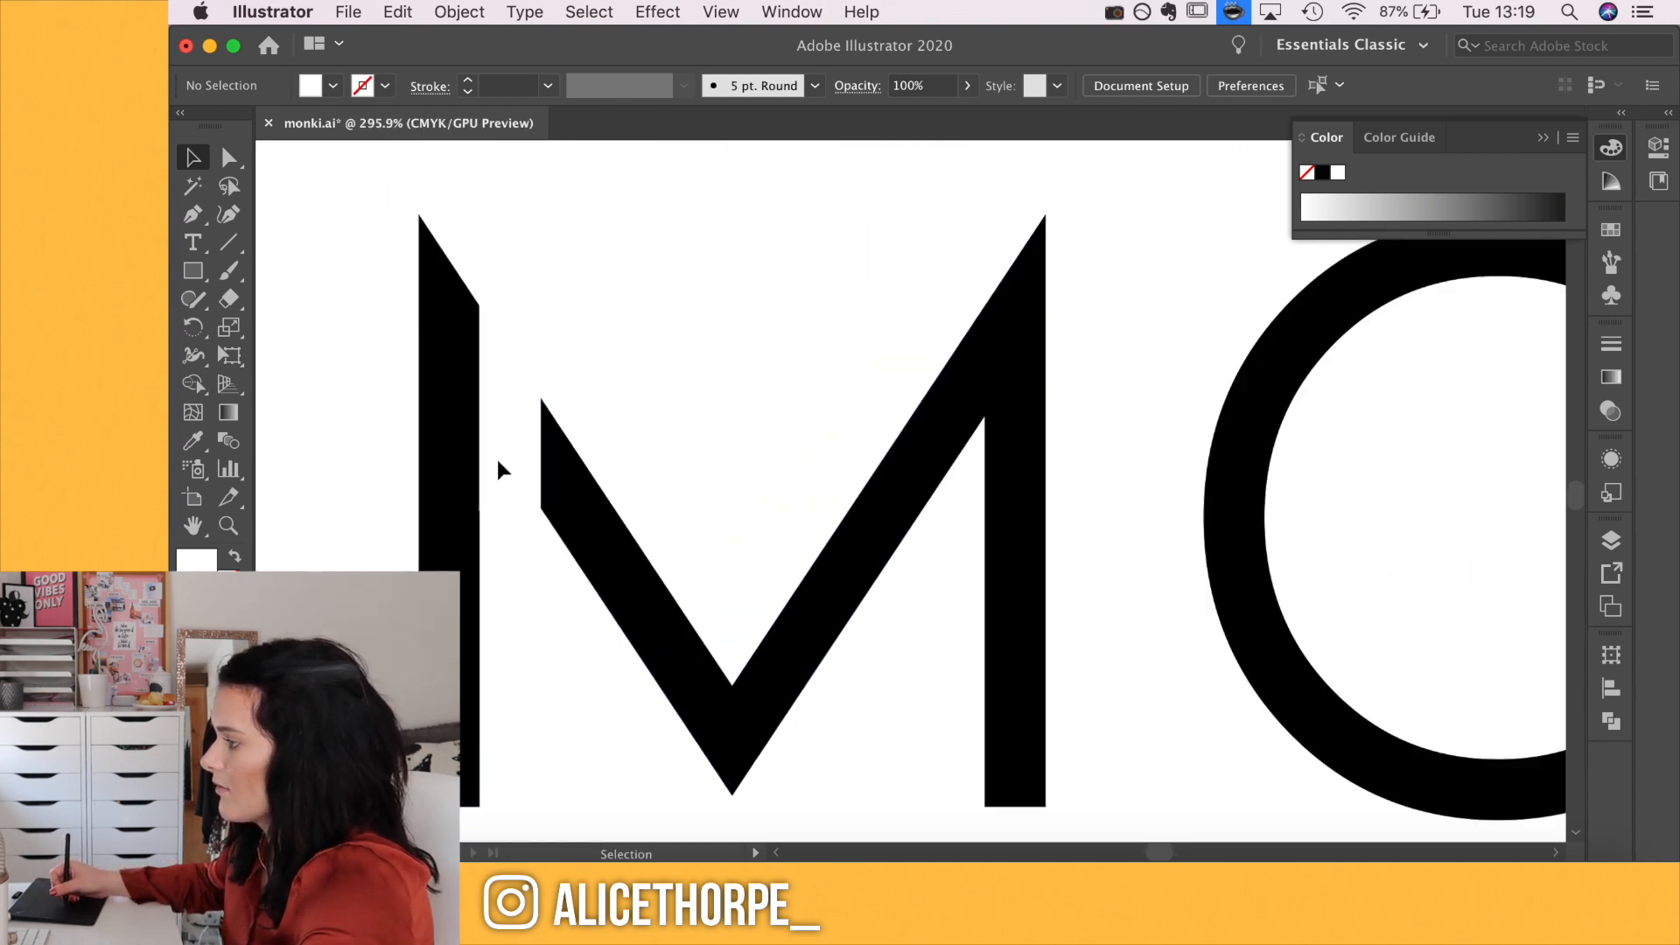
Narrow the white rectangle beside the M's left stem so the gap is slimmer than the stem
click(518, 420)
scroll(538, 393, up, 3)
drag(547, 370, 499, 367)
click(638, 289)
scroll(644, 284, down, 5)
scroll(472, 480, down, 4)
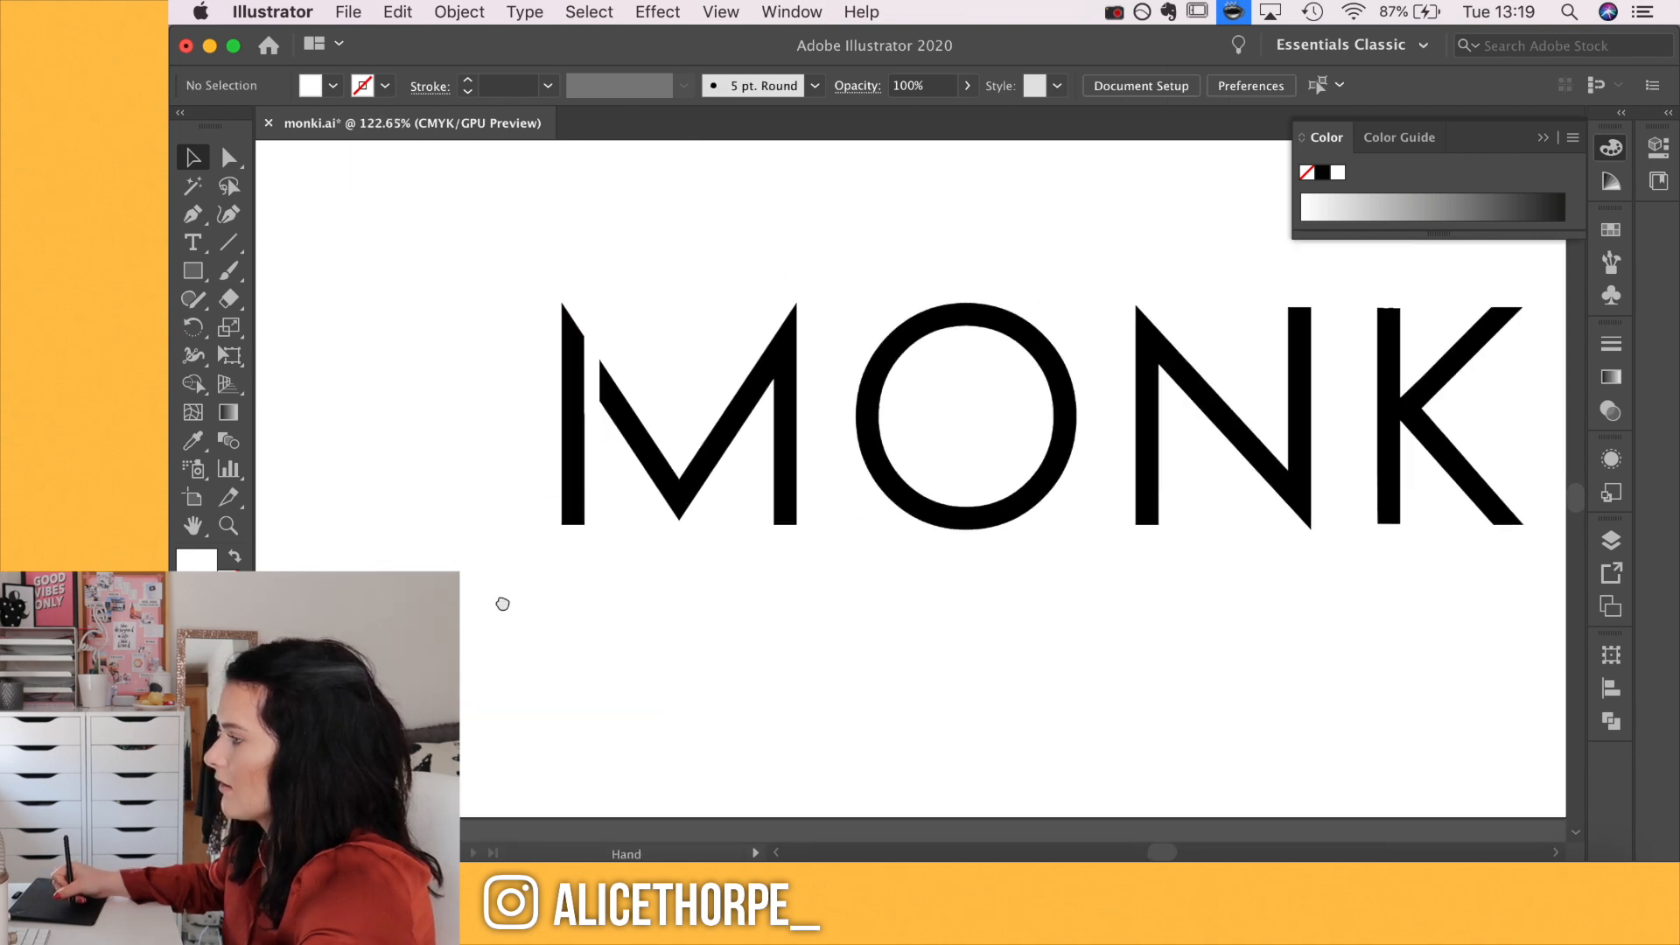
scroll(511, 621, up, 4)
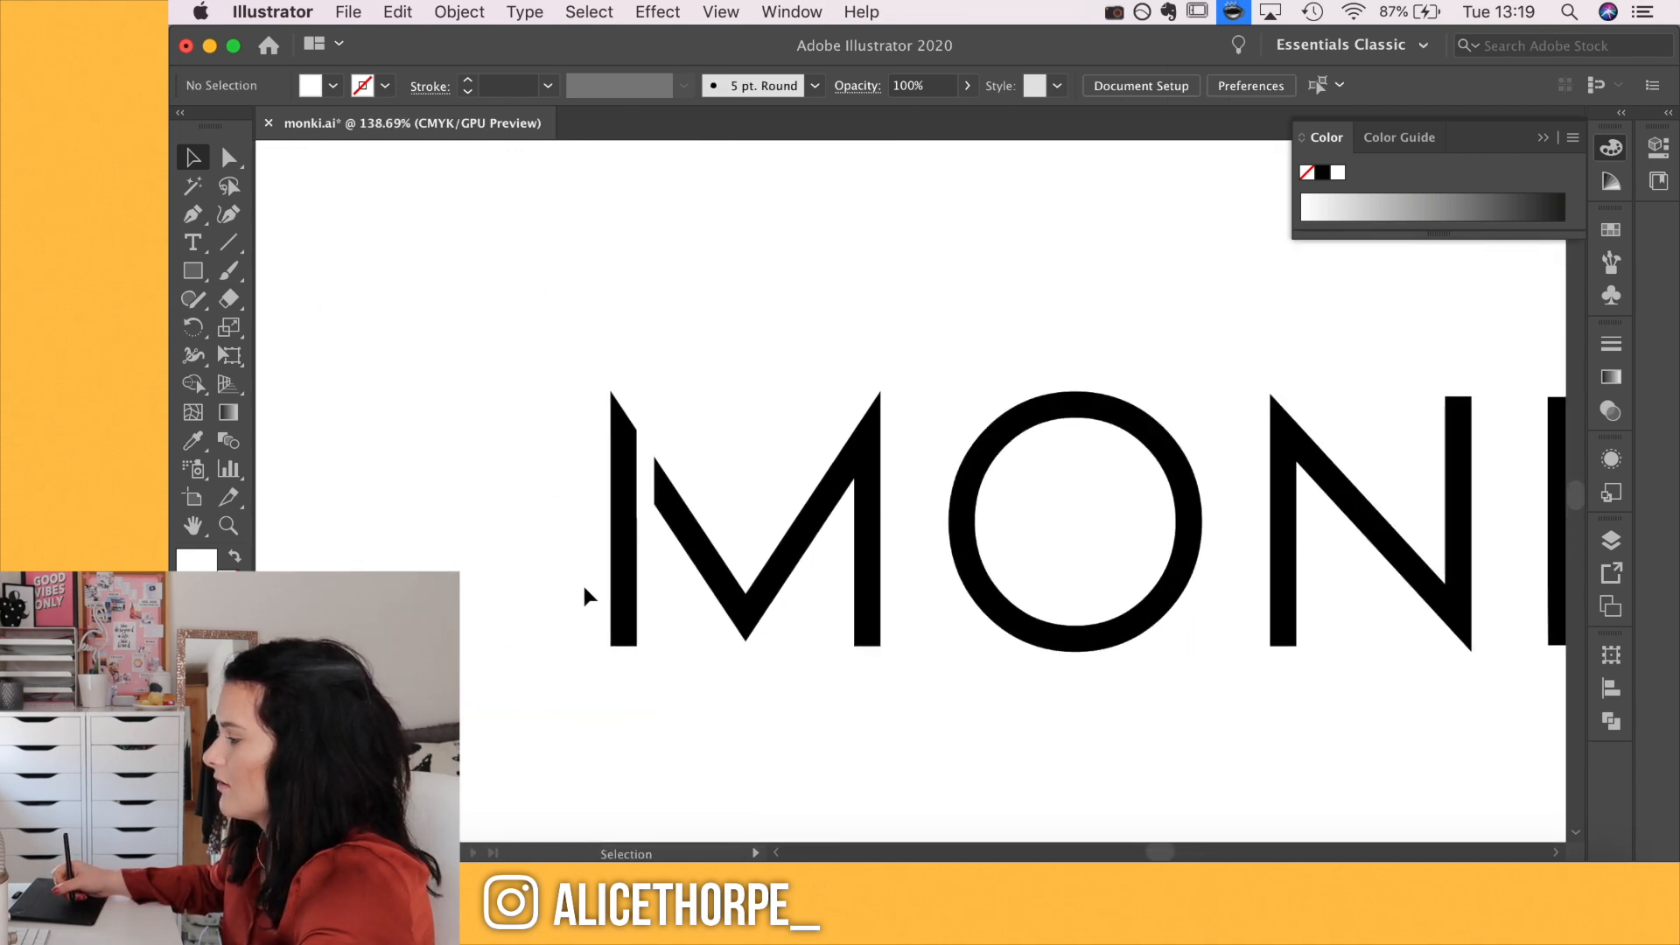
Copy the narrow white rectangle to the M's right diagonal, flush against the right stem, and compare the result with the sketches
drag(640, 461, 844, 450)
scroll(893, 453, up, 4)
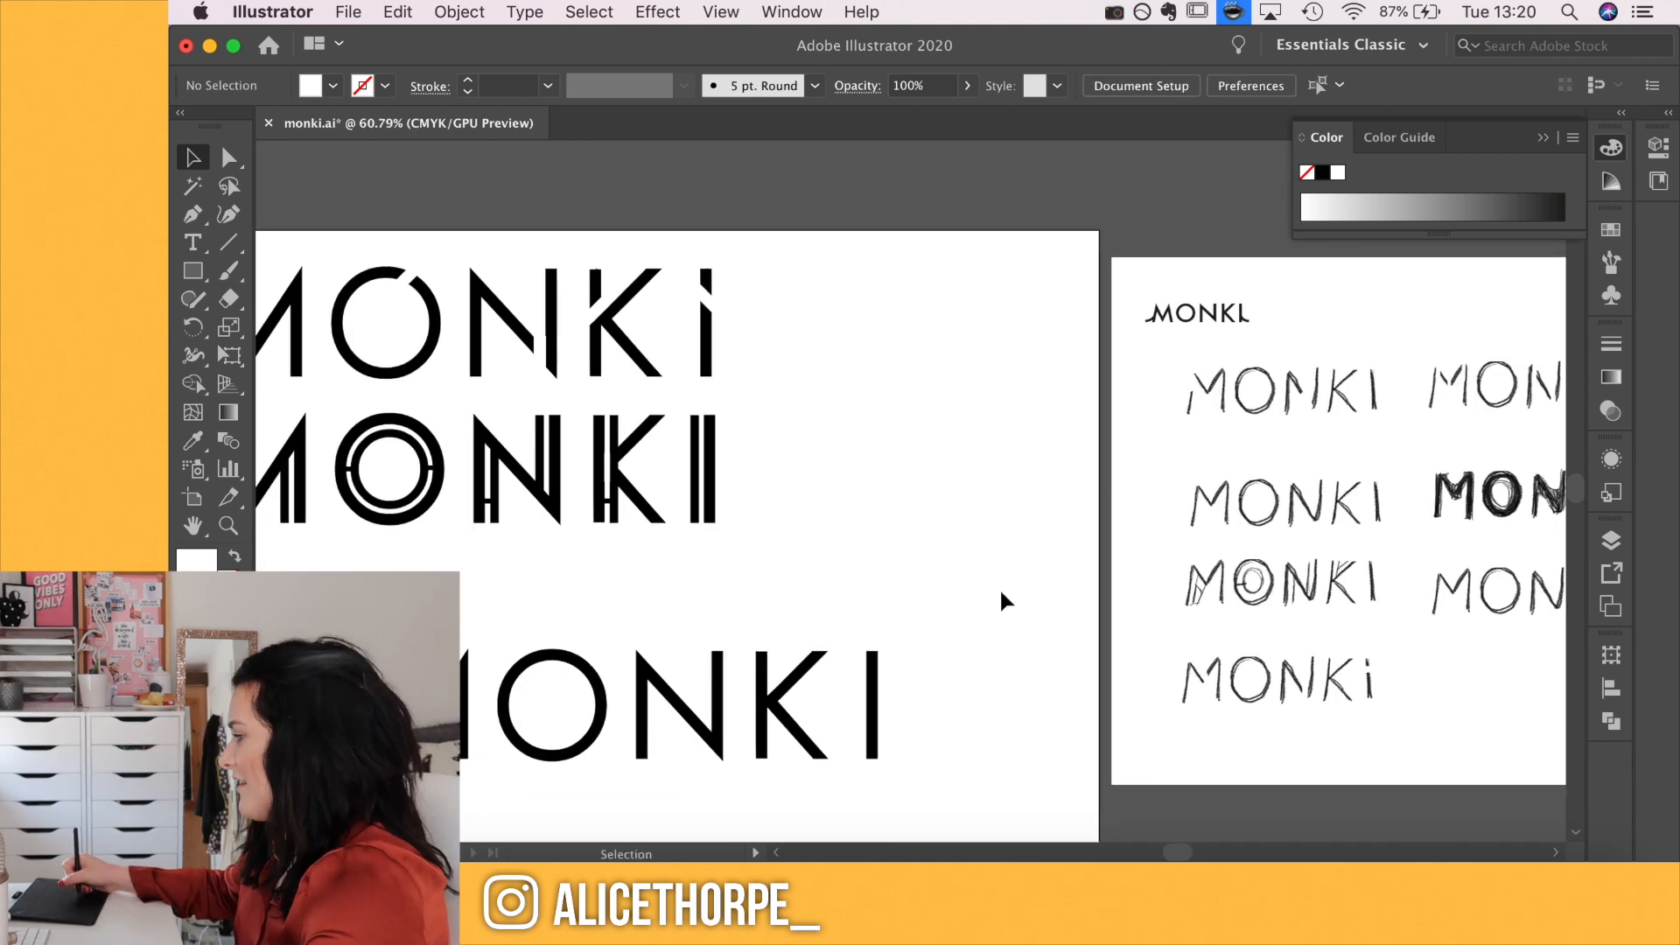
drag(1035, 634, 990, 589)
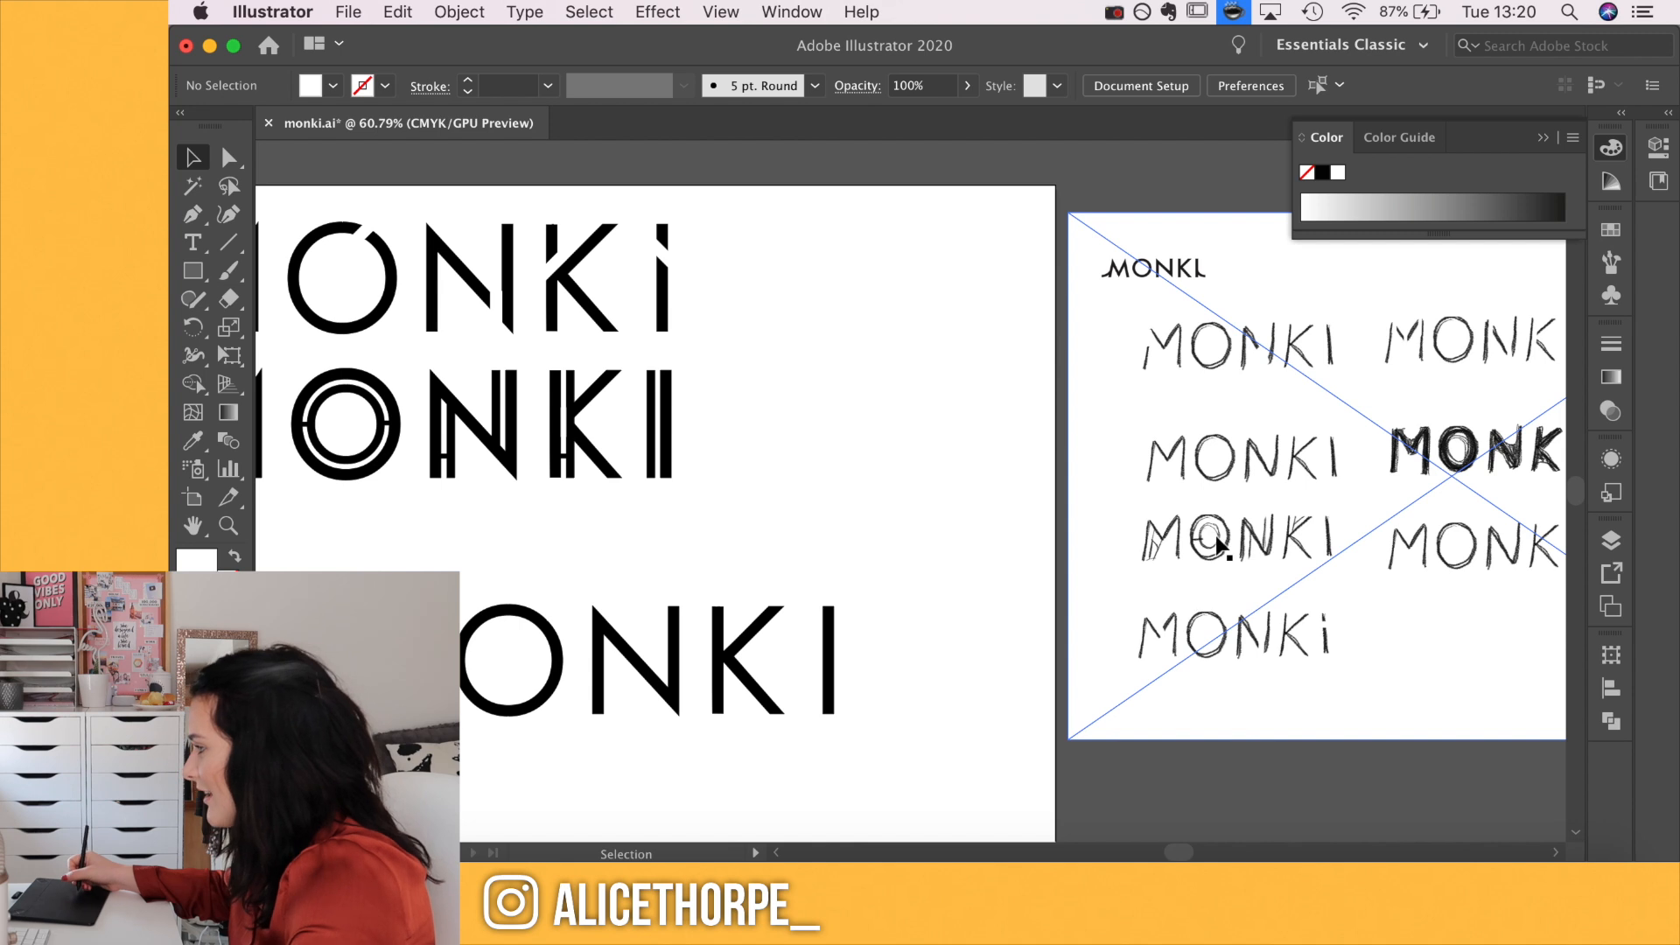
drag(1498, 422, 1396, 446)
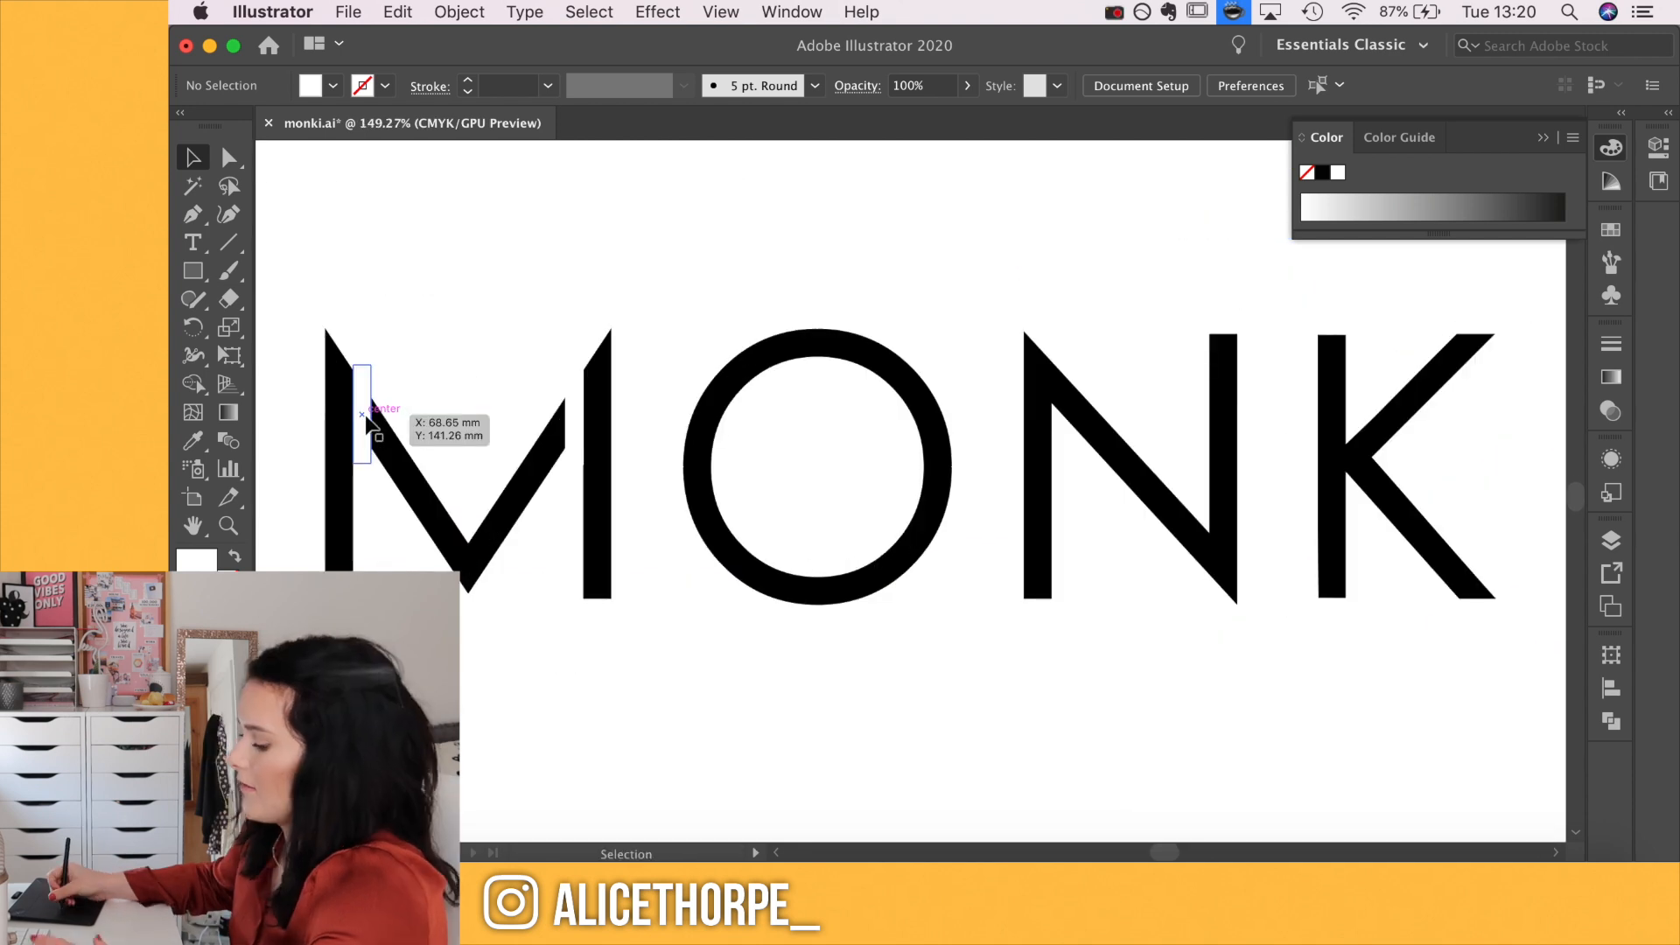
Copy the white rectangle onto the O's centre and lengthen it to cut vertically through the top and bottom of the ring
drag(376, 420, 846, 348)
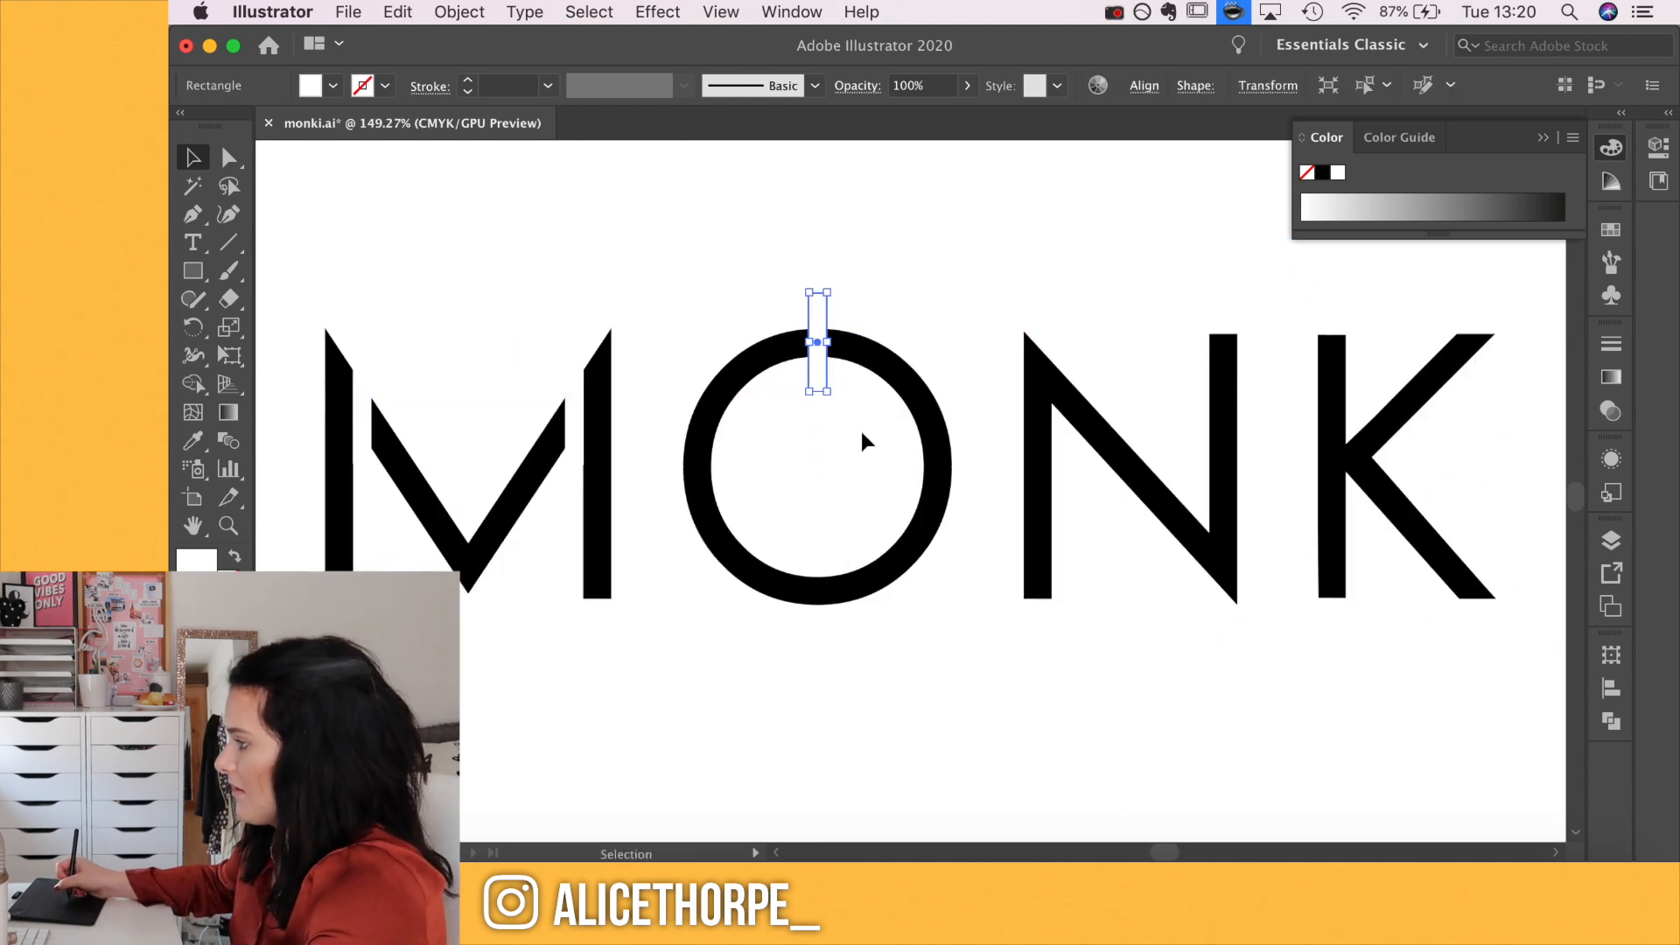
click(795, 501)
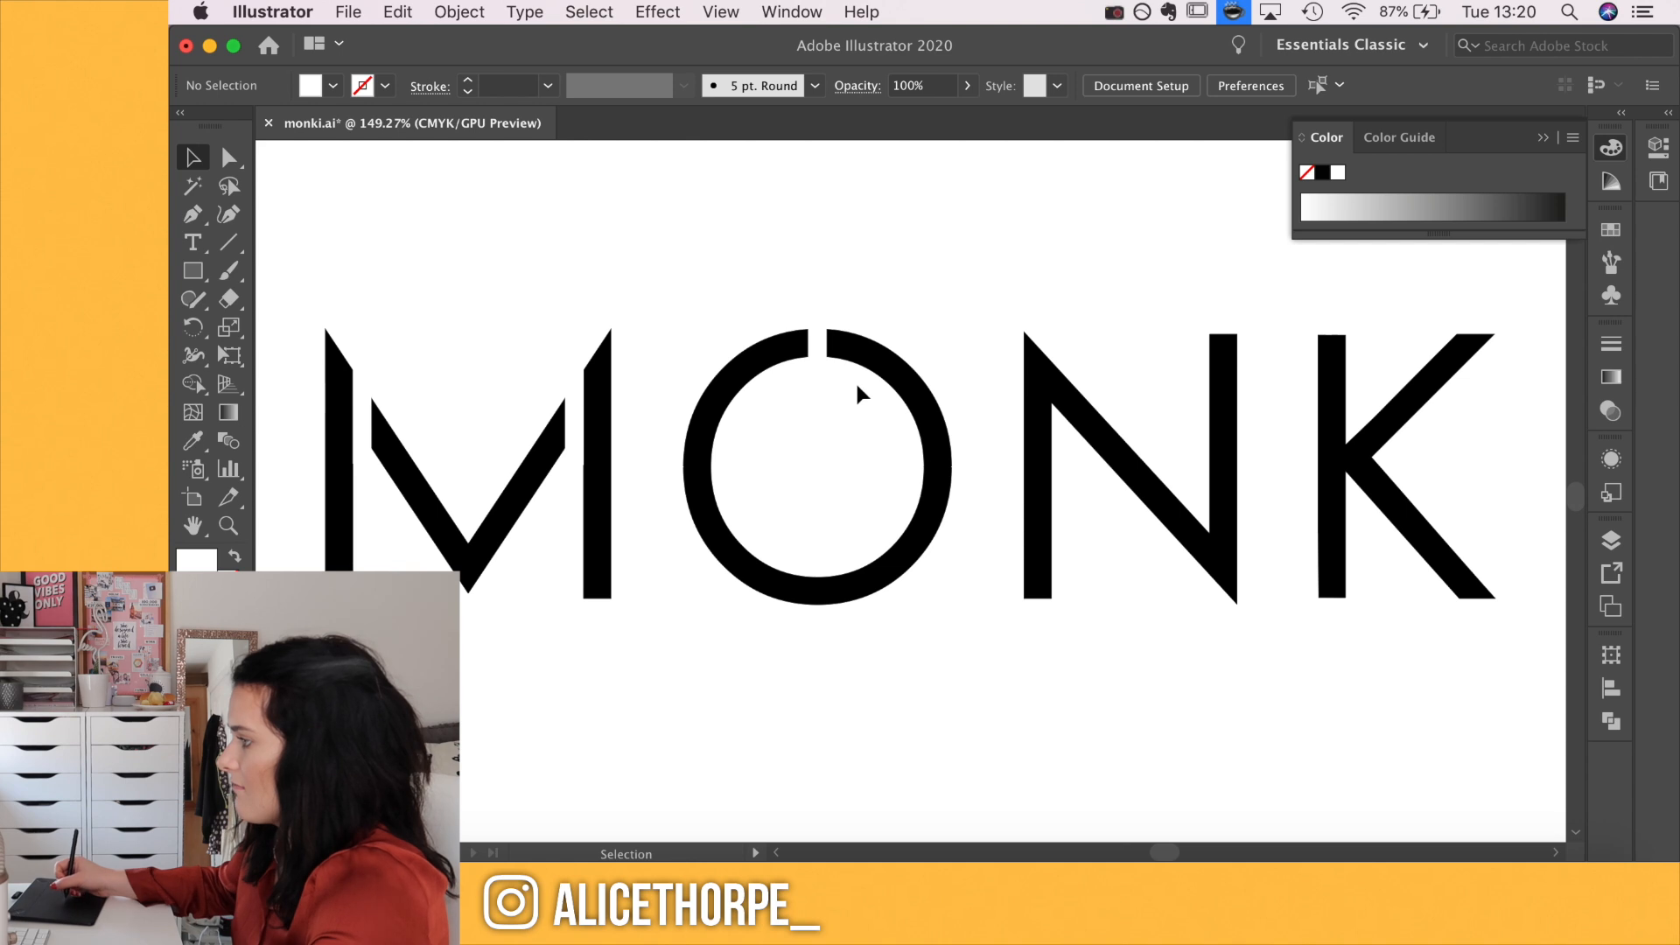
click(815, 343)
scroll(816, 350, up, 3)
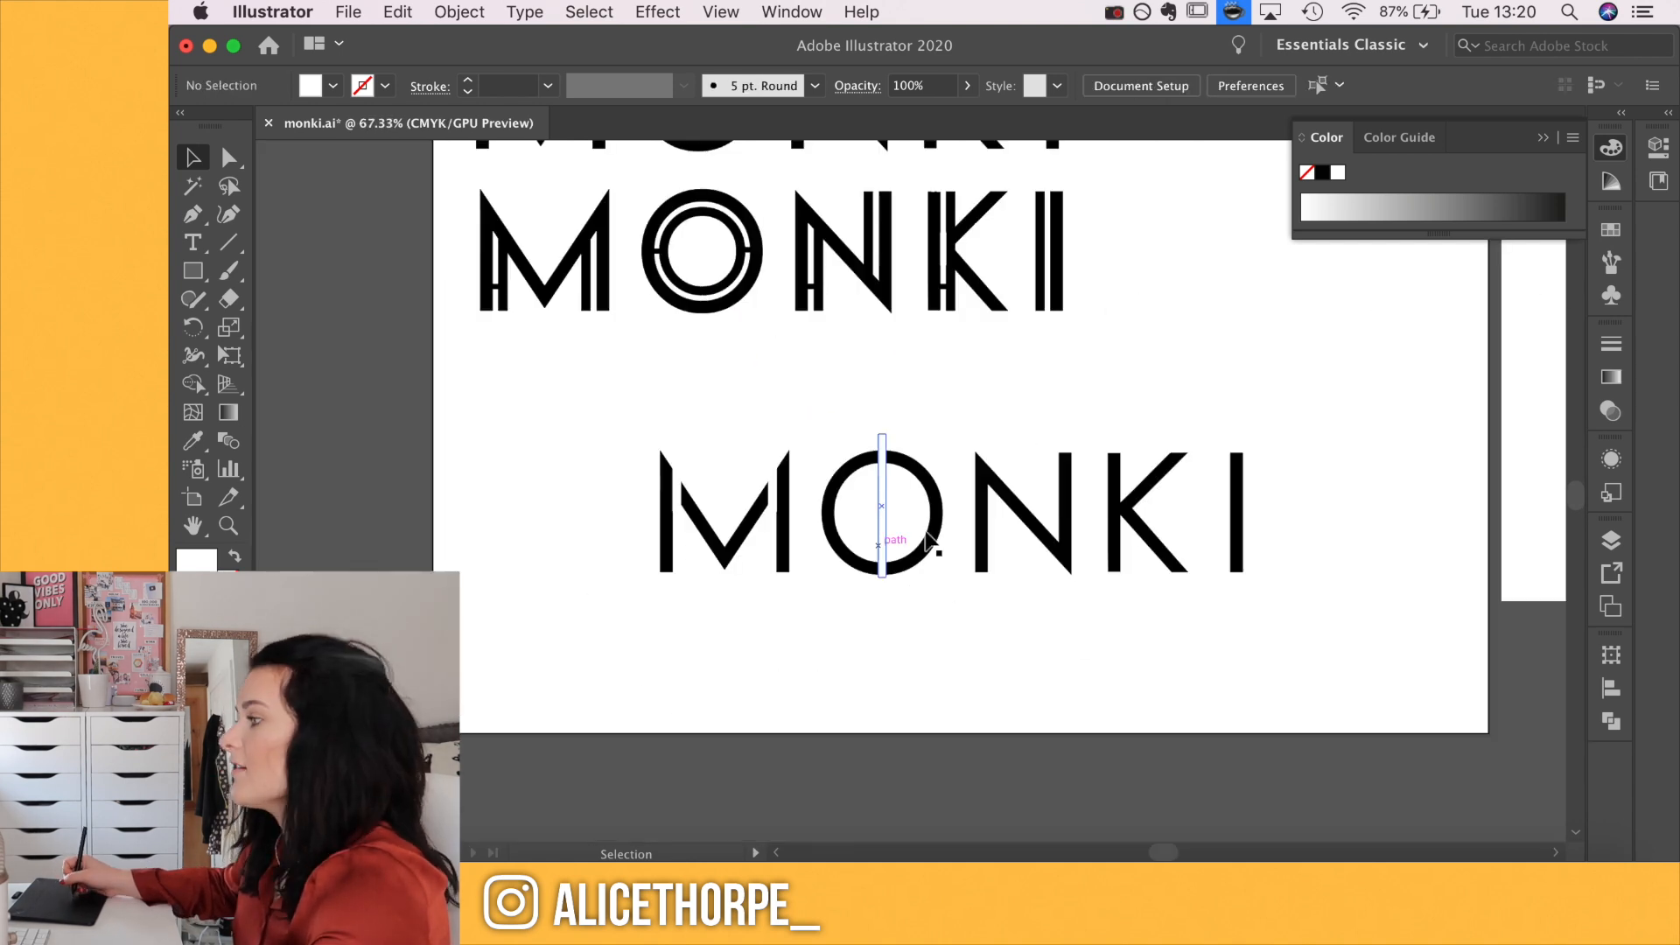
Copy the long white rectangle onto both ends of the N's diagonal and onto the K's join, flush against the stems
scroll(884, 538, up, 5)
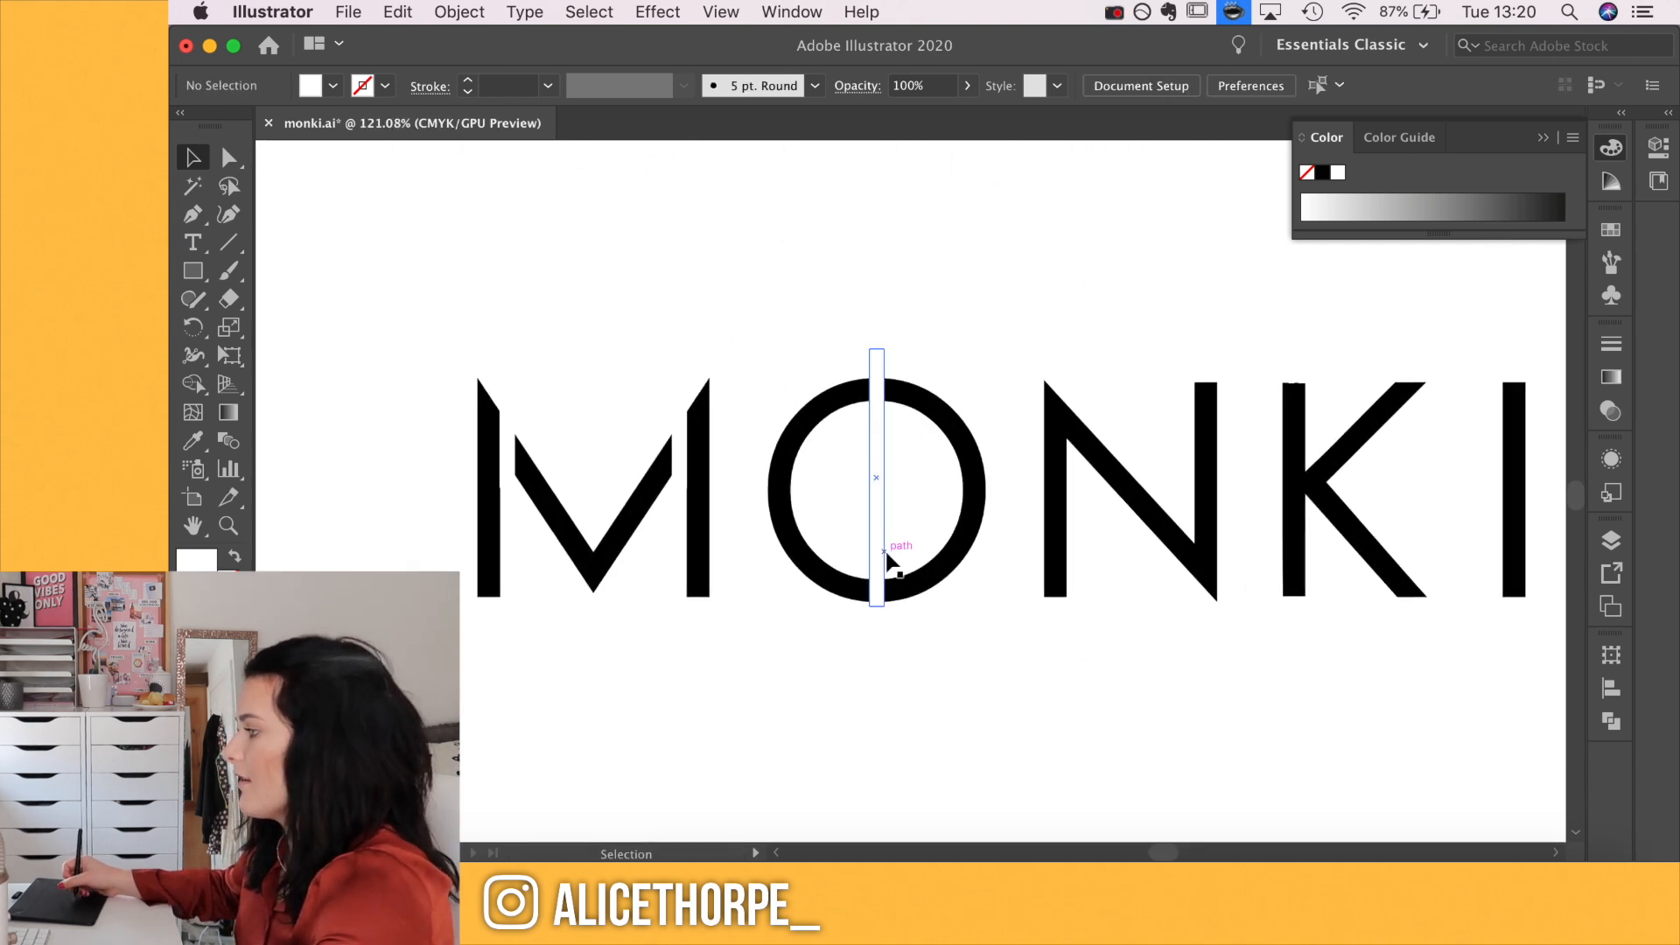
drag(882, 554, 1246, 455)
click(1152, 365)
scroll(1152, 365, down, 2)
drag(1002, 471, 1161, 461)
click(1008, 472)
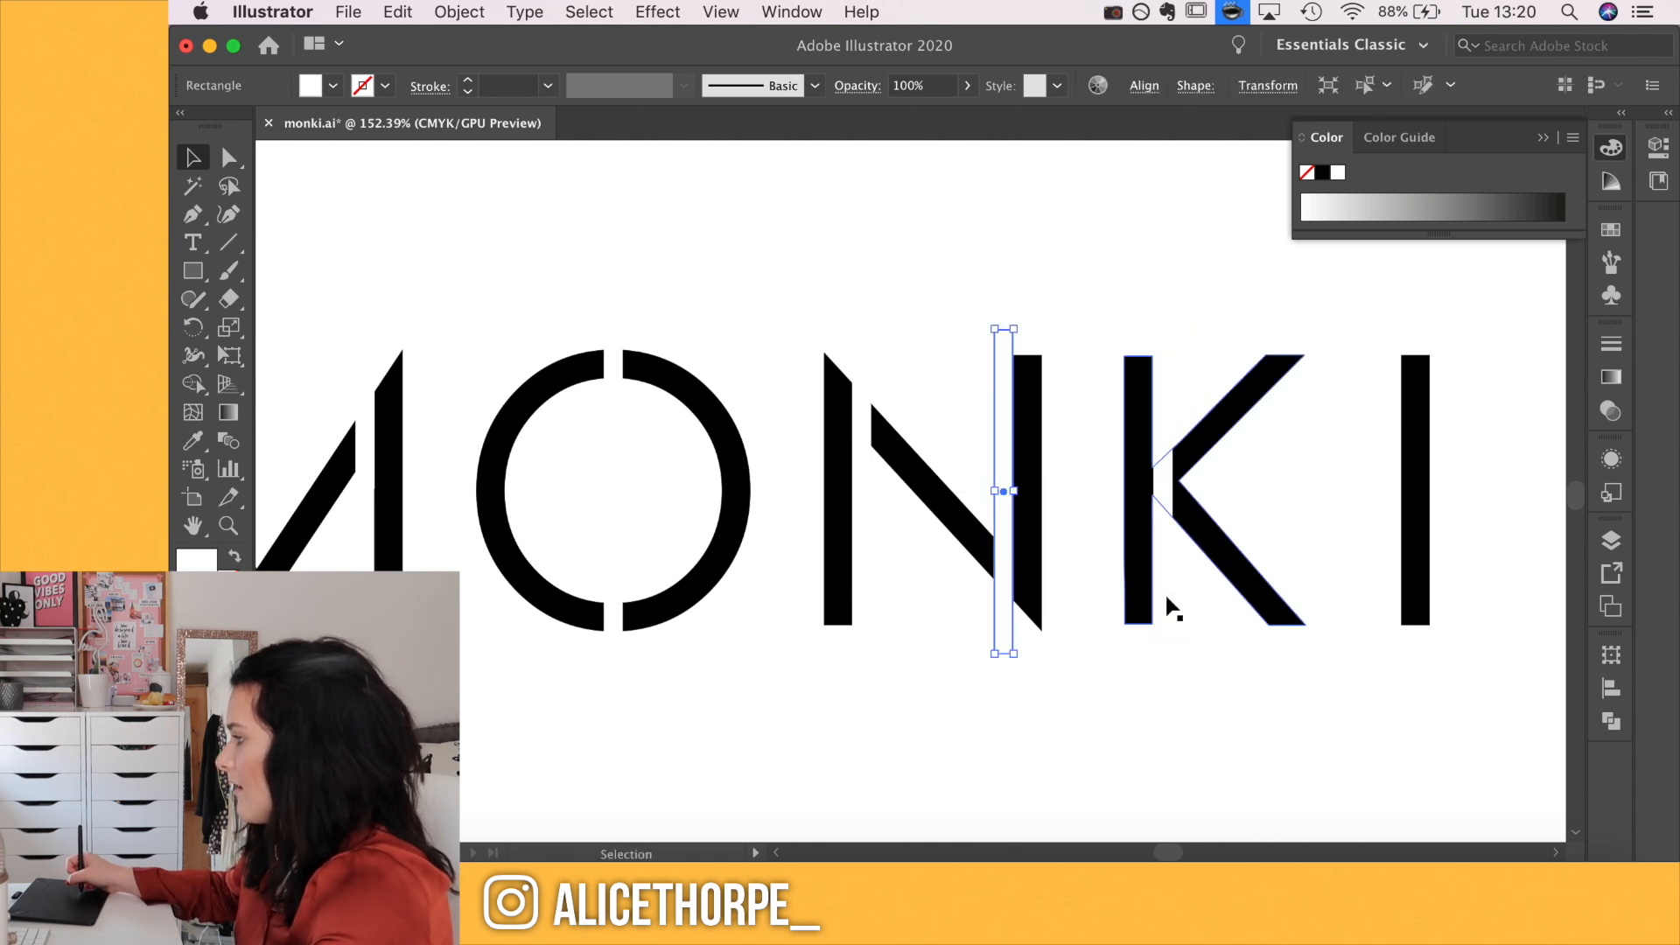
Nudge the K's white rectangle slightly left against its stem
scroll(1181, 602, up, 3)
scroll(1179, 546, up, 3)
click(1124, 490)
key(Left)
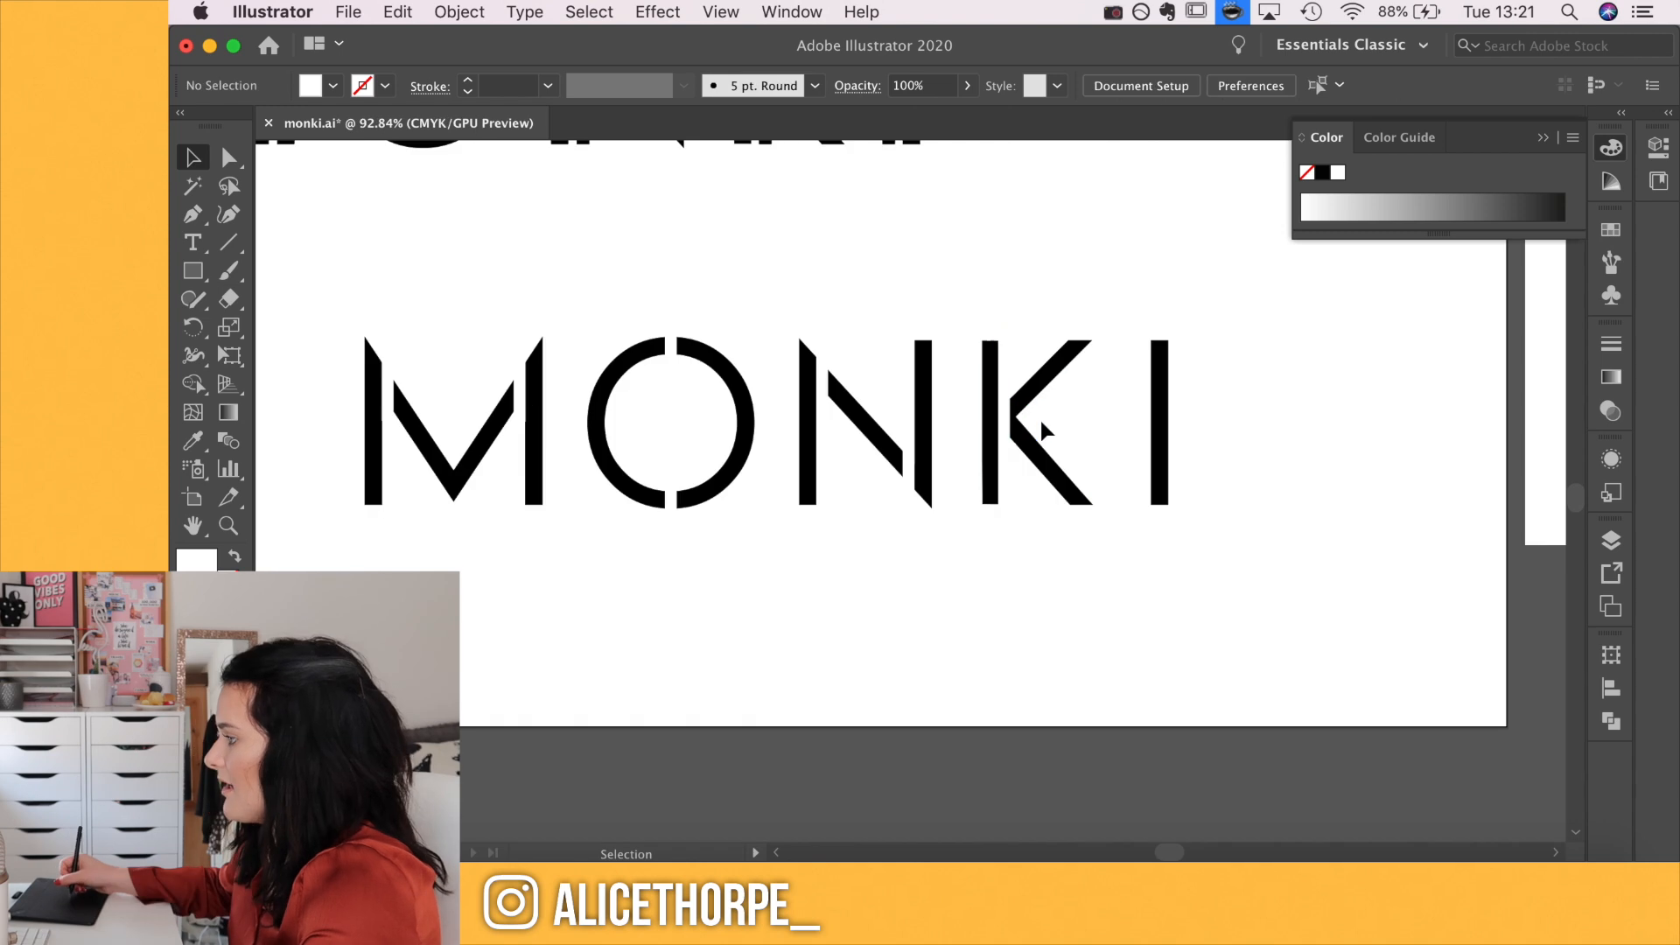
scroll(1041, 432, up, 3)
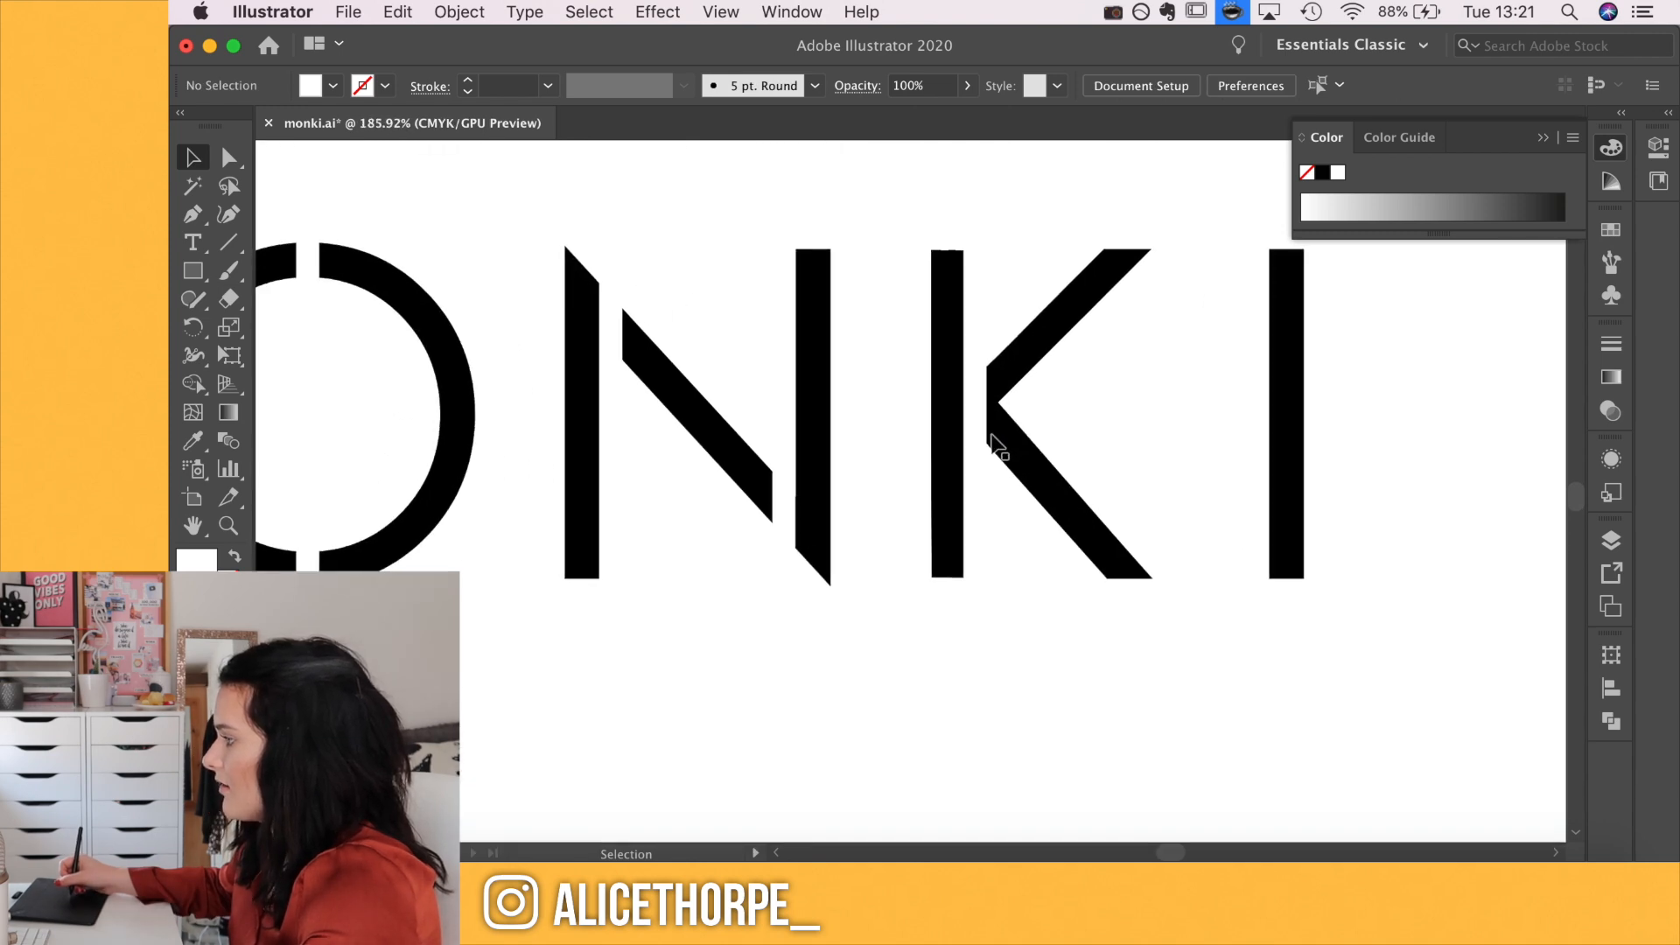
scroll(997, 442, down, 3)
scroll(1174, 438, down, 3)
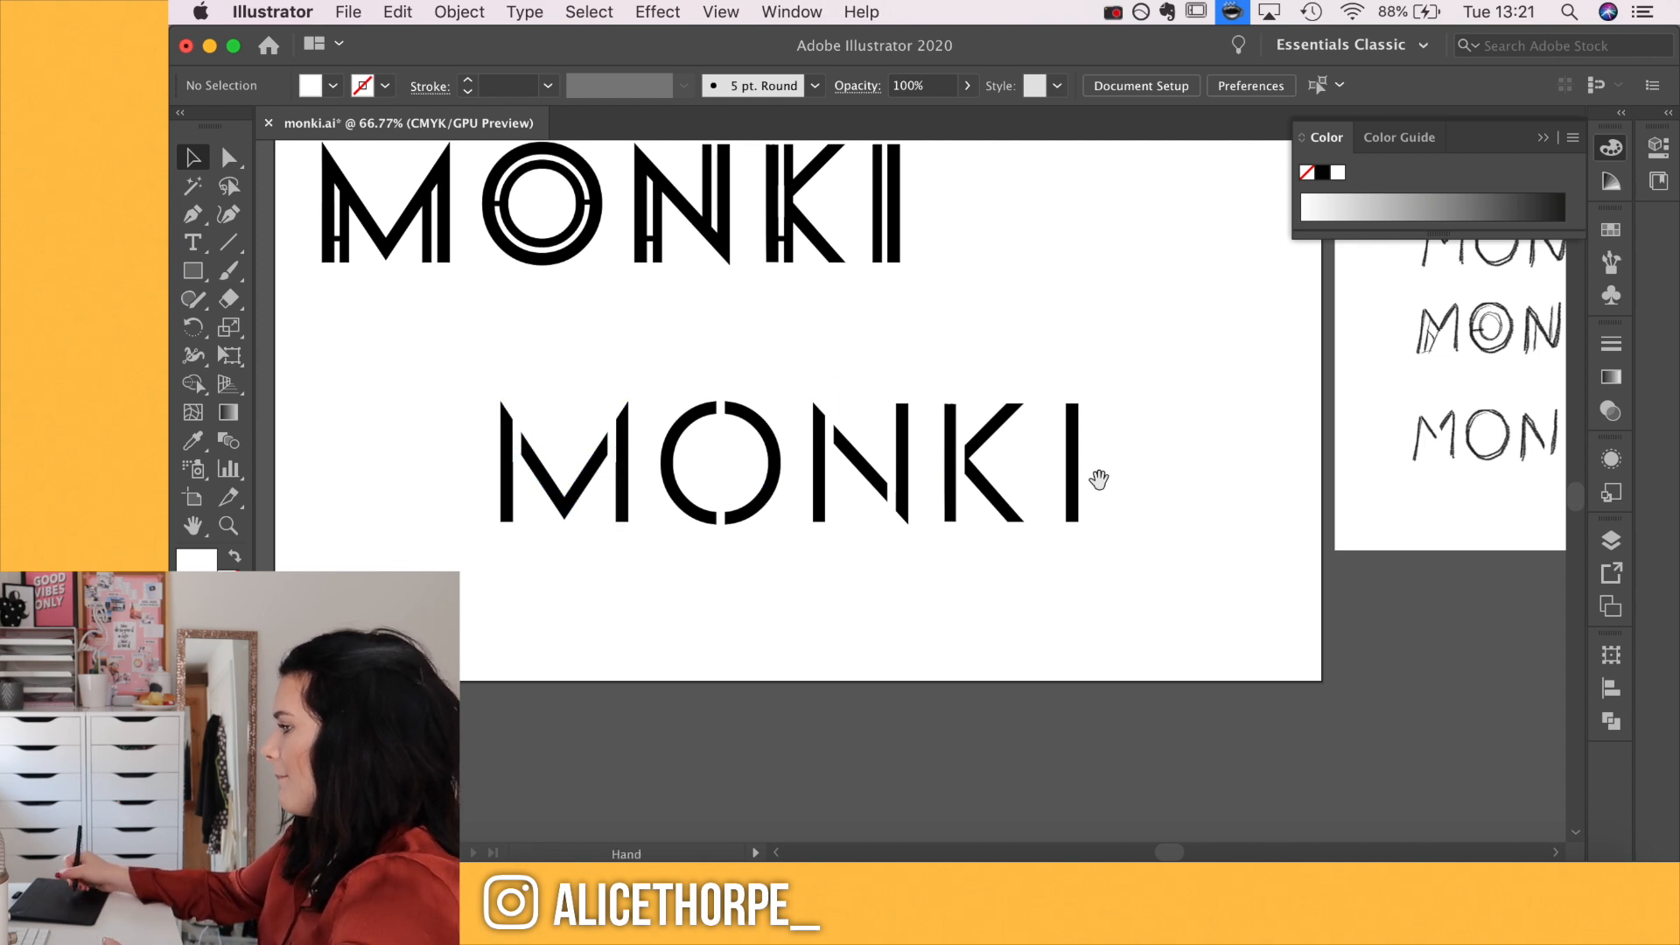
Clear the two side cuts from the M and try a short vertical cut through its central vertex instead
scroll(556, 490, up, 4)
drag(696, 356, 575, 498)
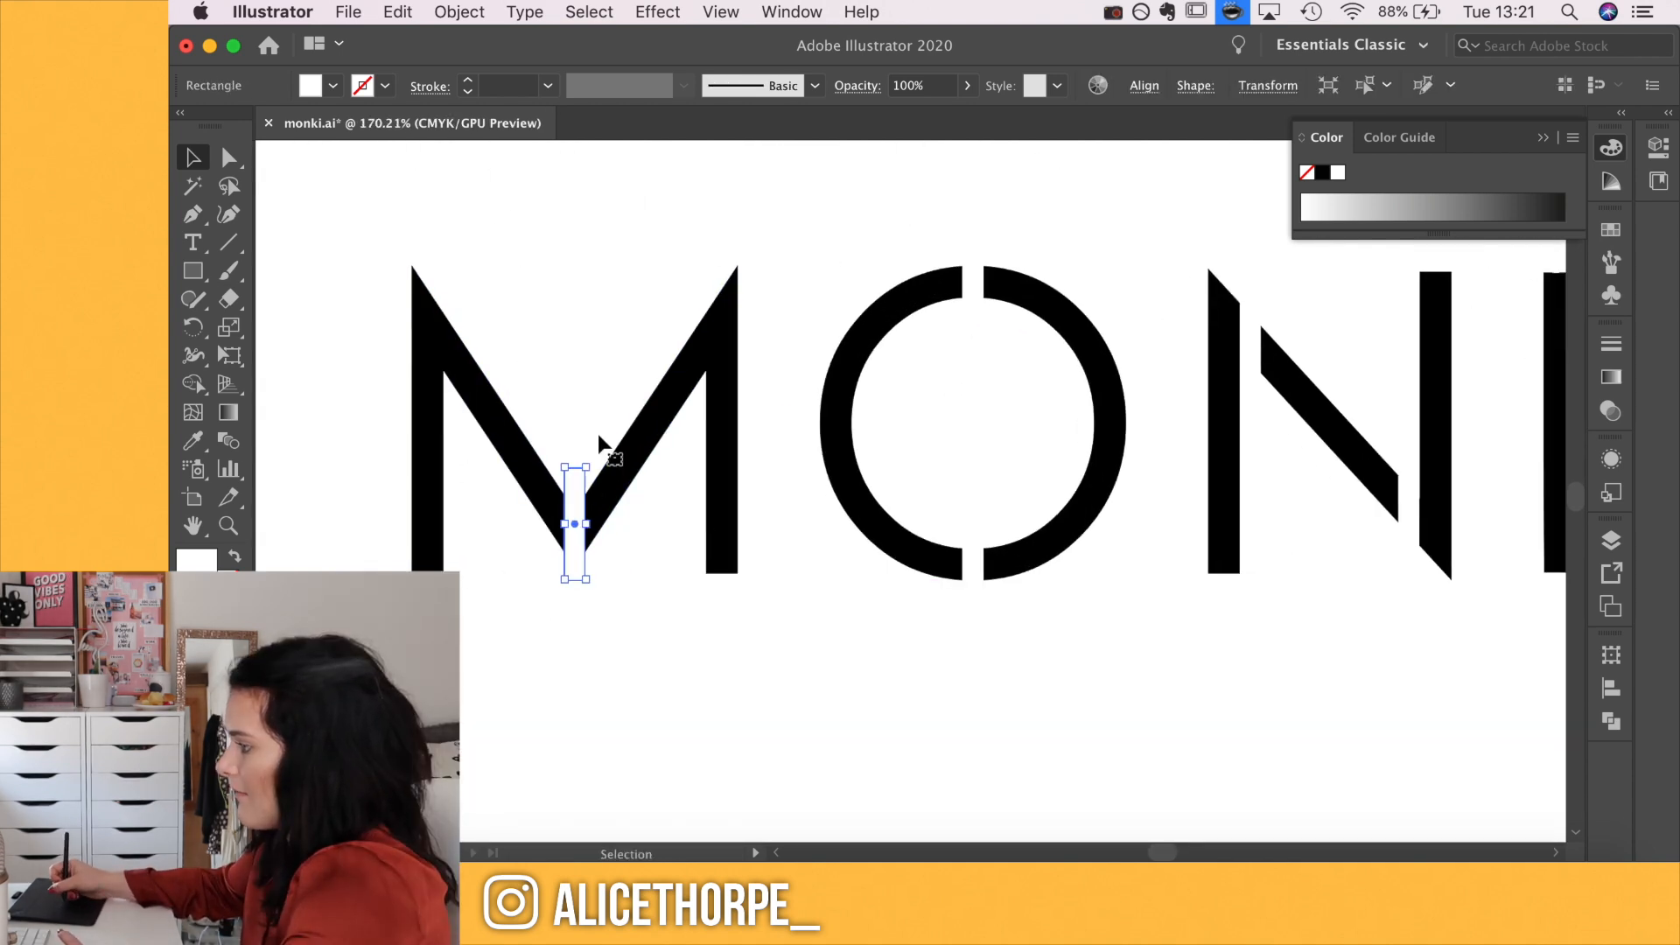
click(597, 351)
scroll(600, 376, down, 4)
scroll(826, 638, down, 3)
scroll(821, 621, up, 3)
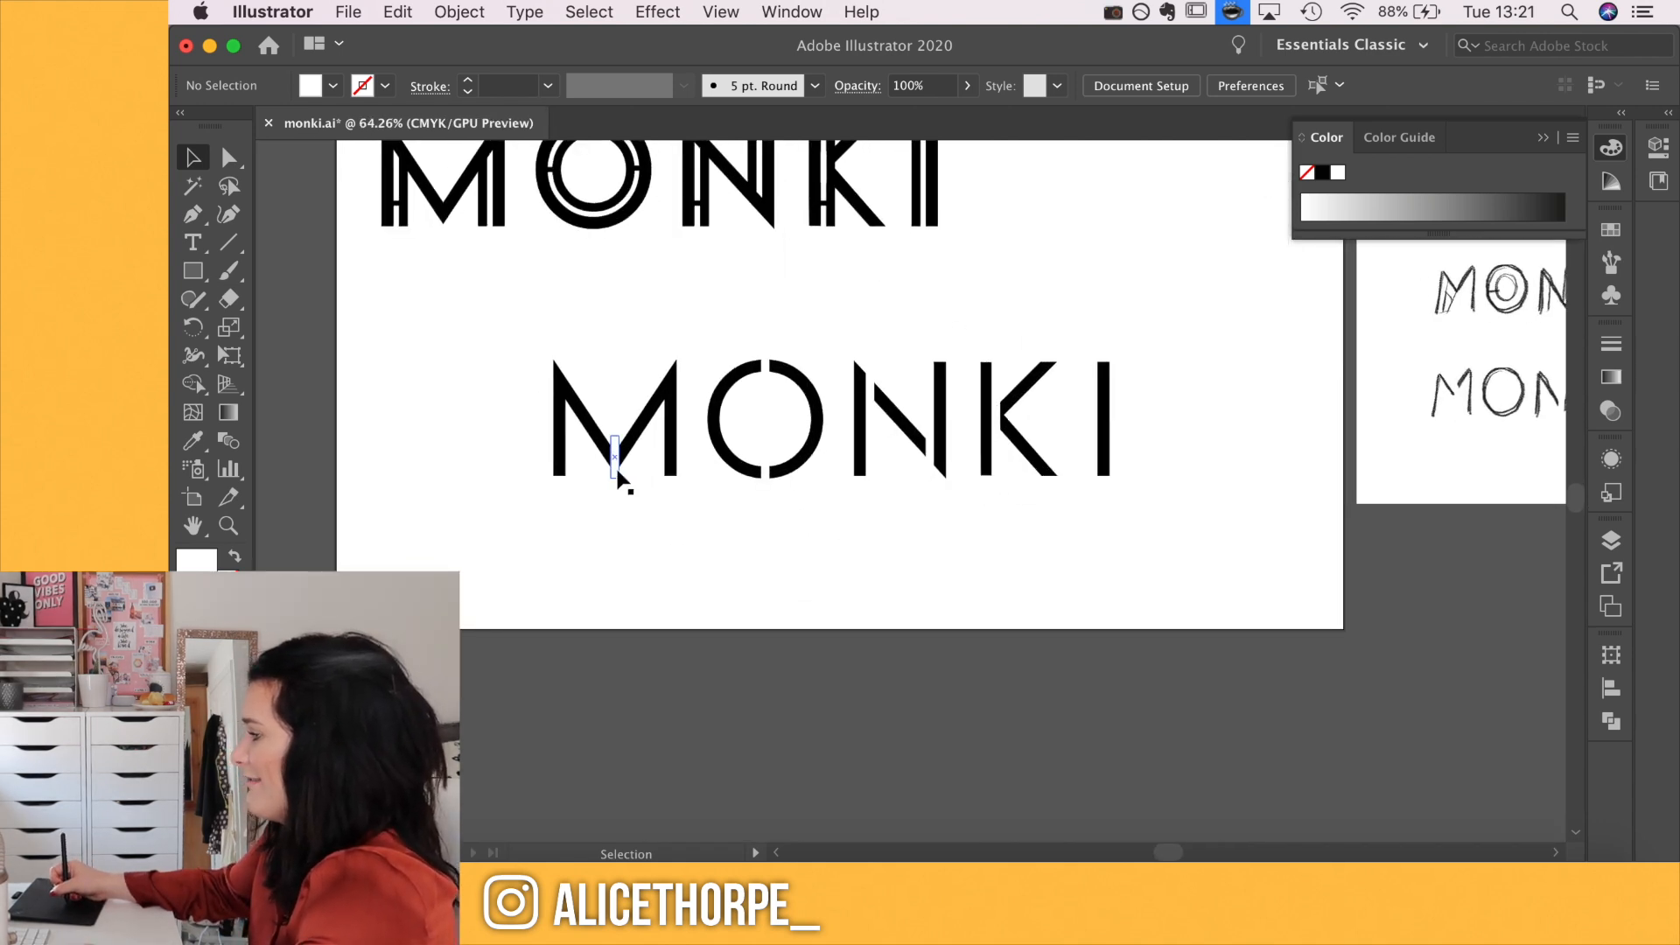
Move the whole cut wordmark directly beneath the double-stroke version, aligned with its left edge
scroll(619, 469, down, 3)
drag(1069, 582, 632, 466)
drag(690, 508, 579, 434)
click(637, 574)
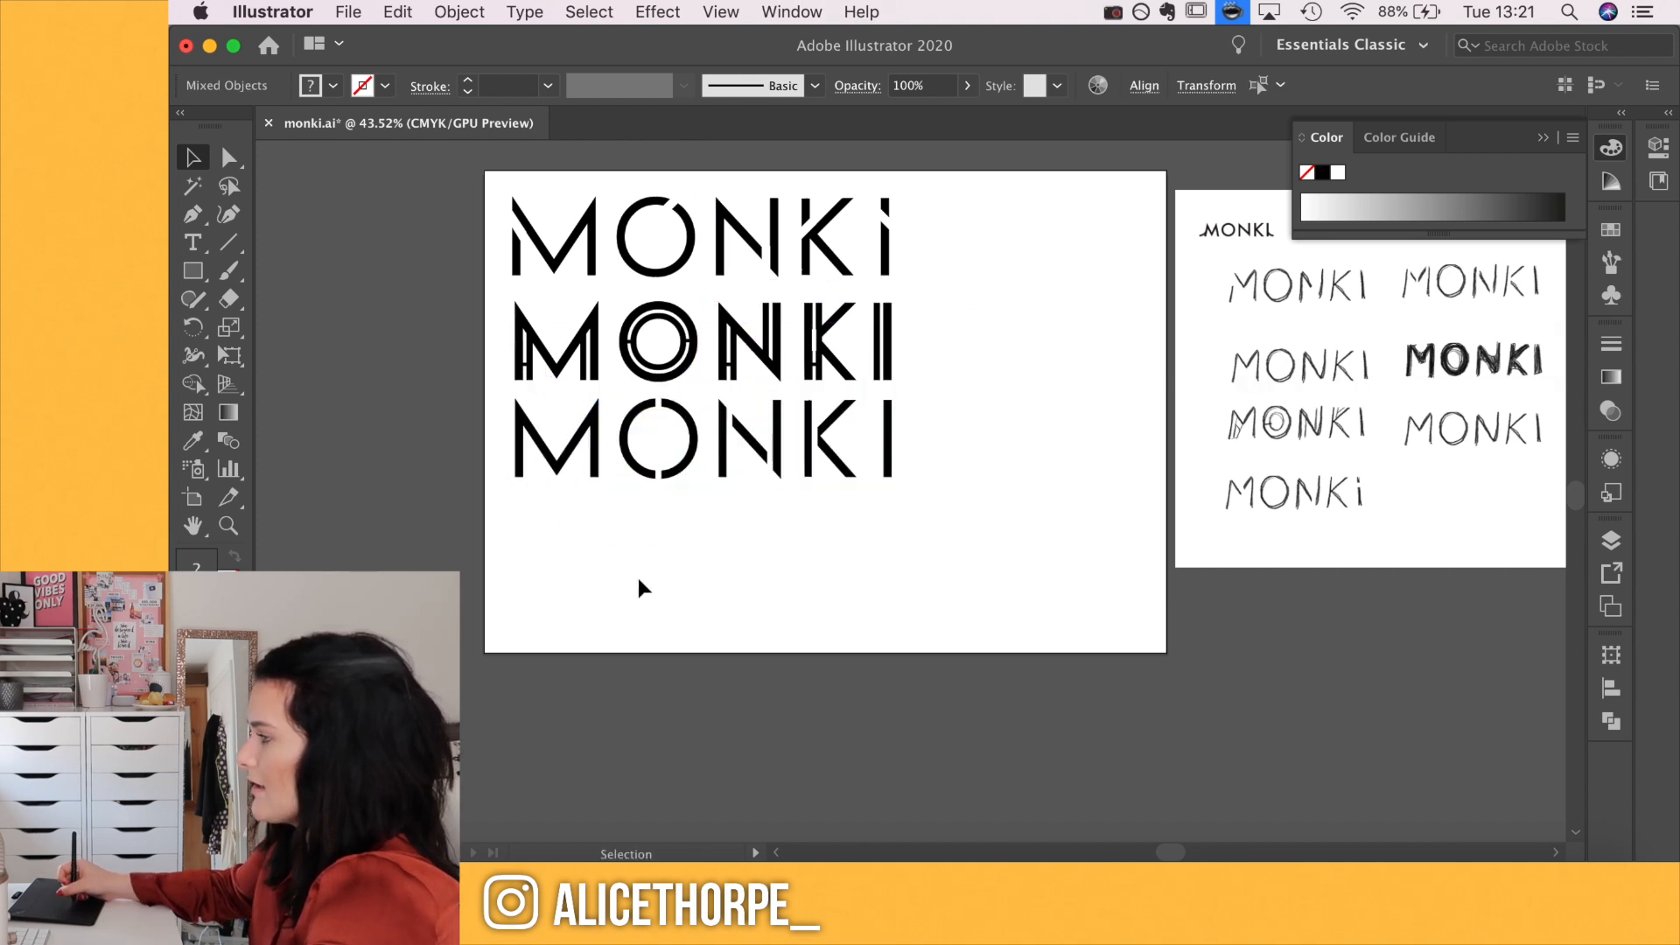
Place a copy of the plain MONKI wordmark from above the artboard beneath the third version
scroll(709, 595, up, 5)
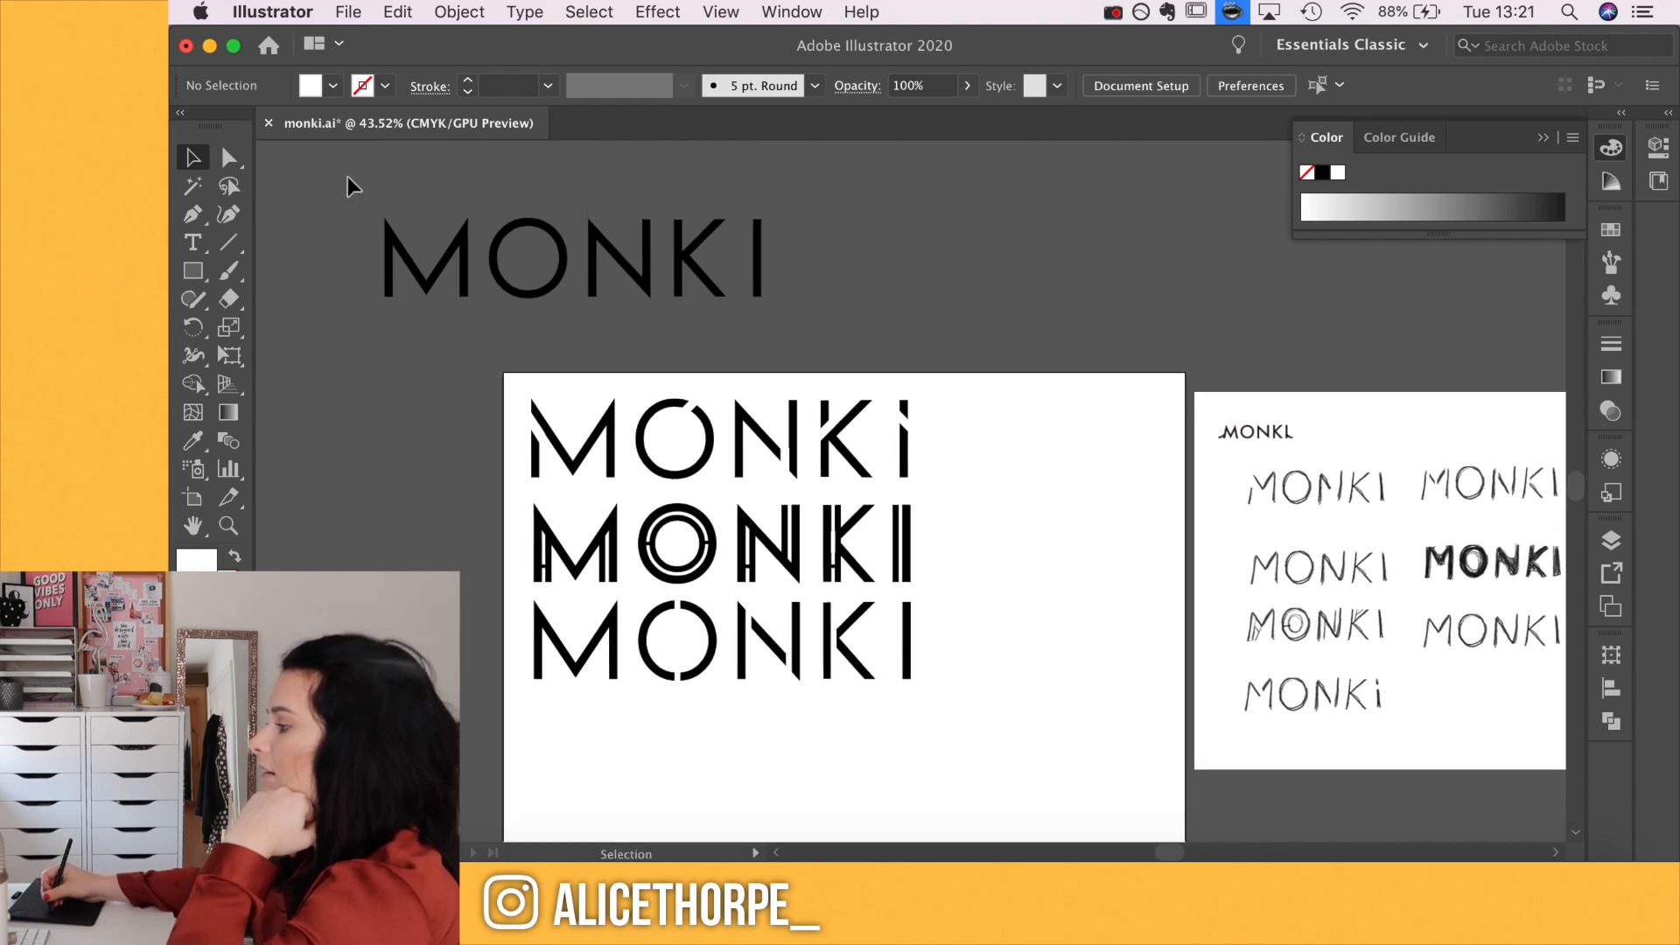
drag(759, 317, 804, 303)
drag(650, 260, 803, 762)
click(981, 633)
scroll(962, 639, down, 2)
scroll(963, 639, right, 2)
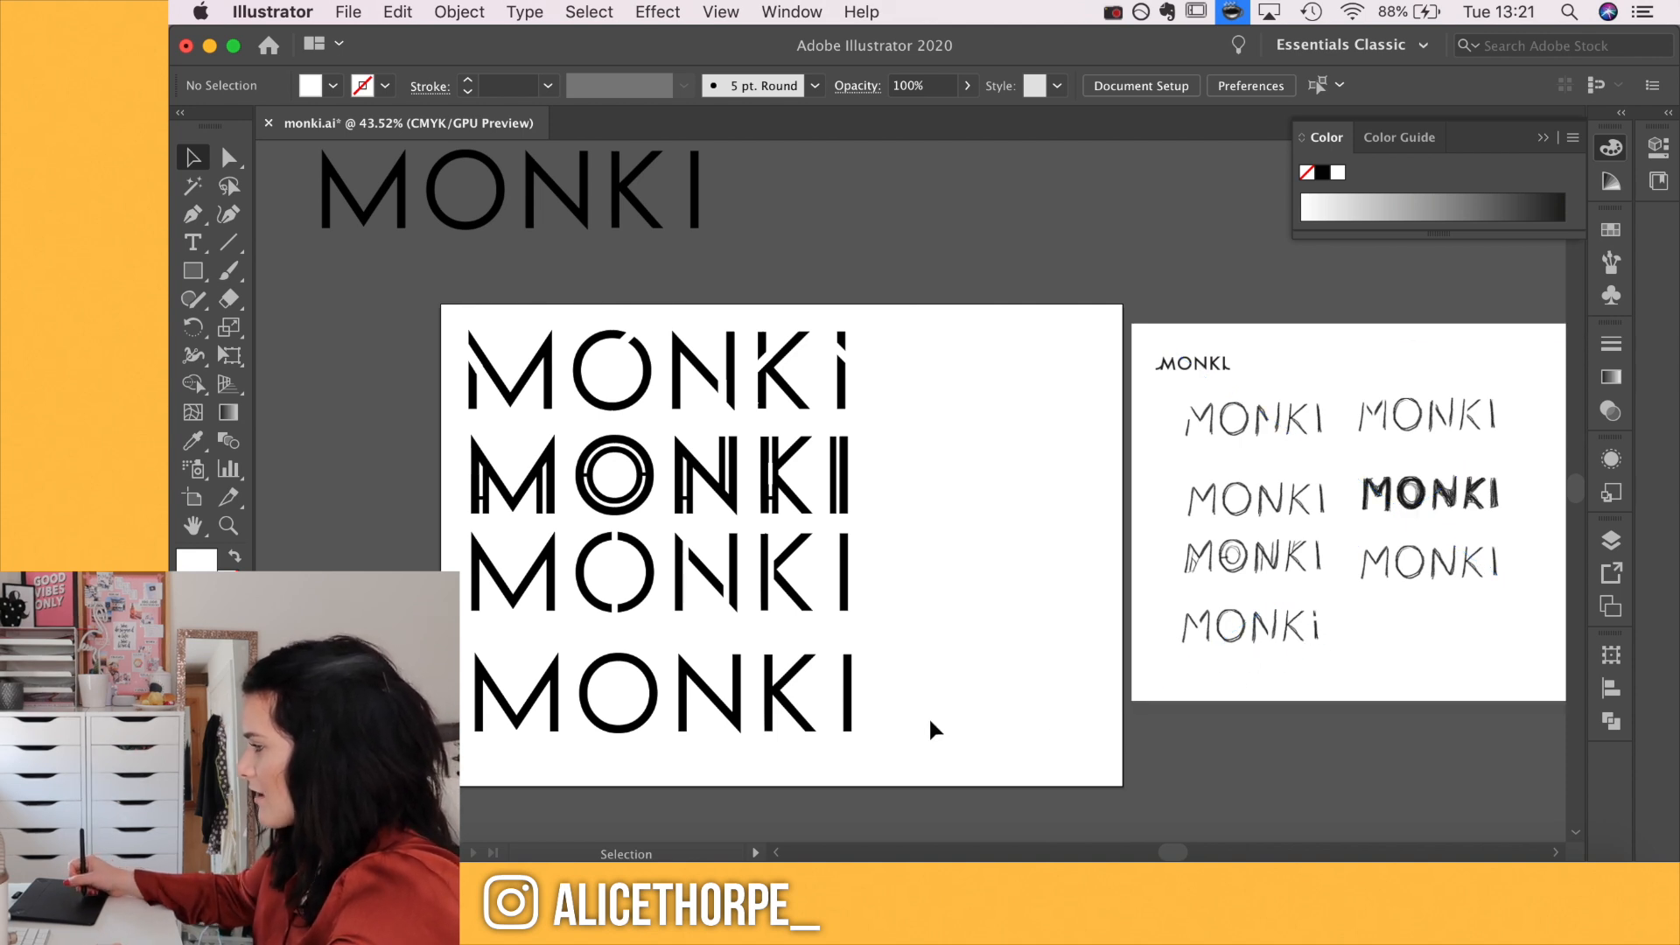
Copy the slanted white cut shape from the gapped version's M onto the vertex of the bottom wordmark's M, detaching its right diagonal
scroll(951, 700, up, 1)
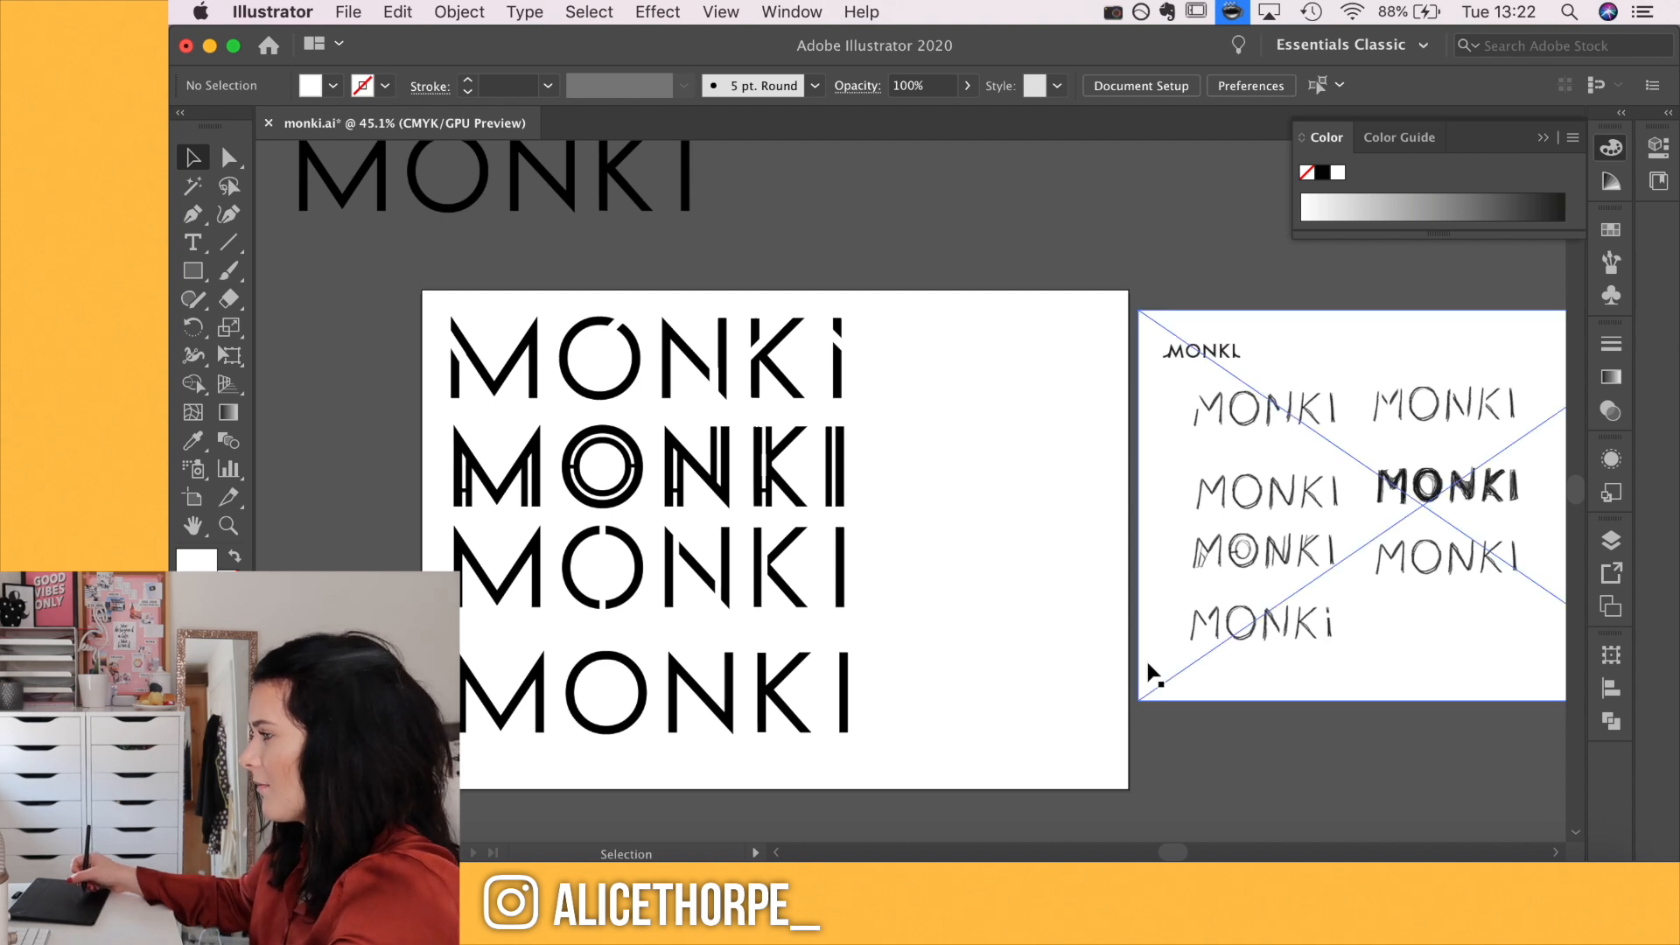
scroll(1142, 667, up, 5)
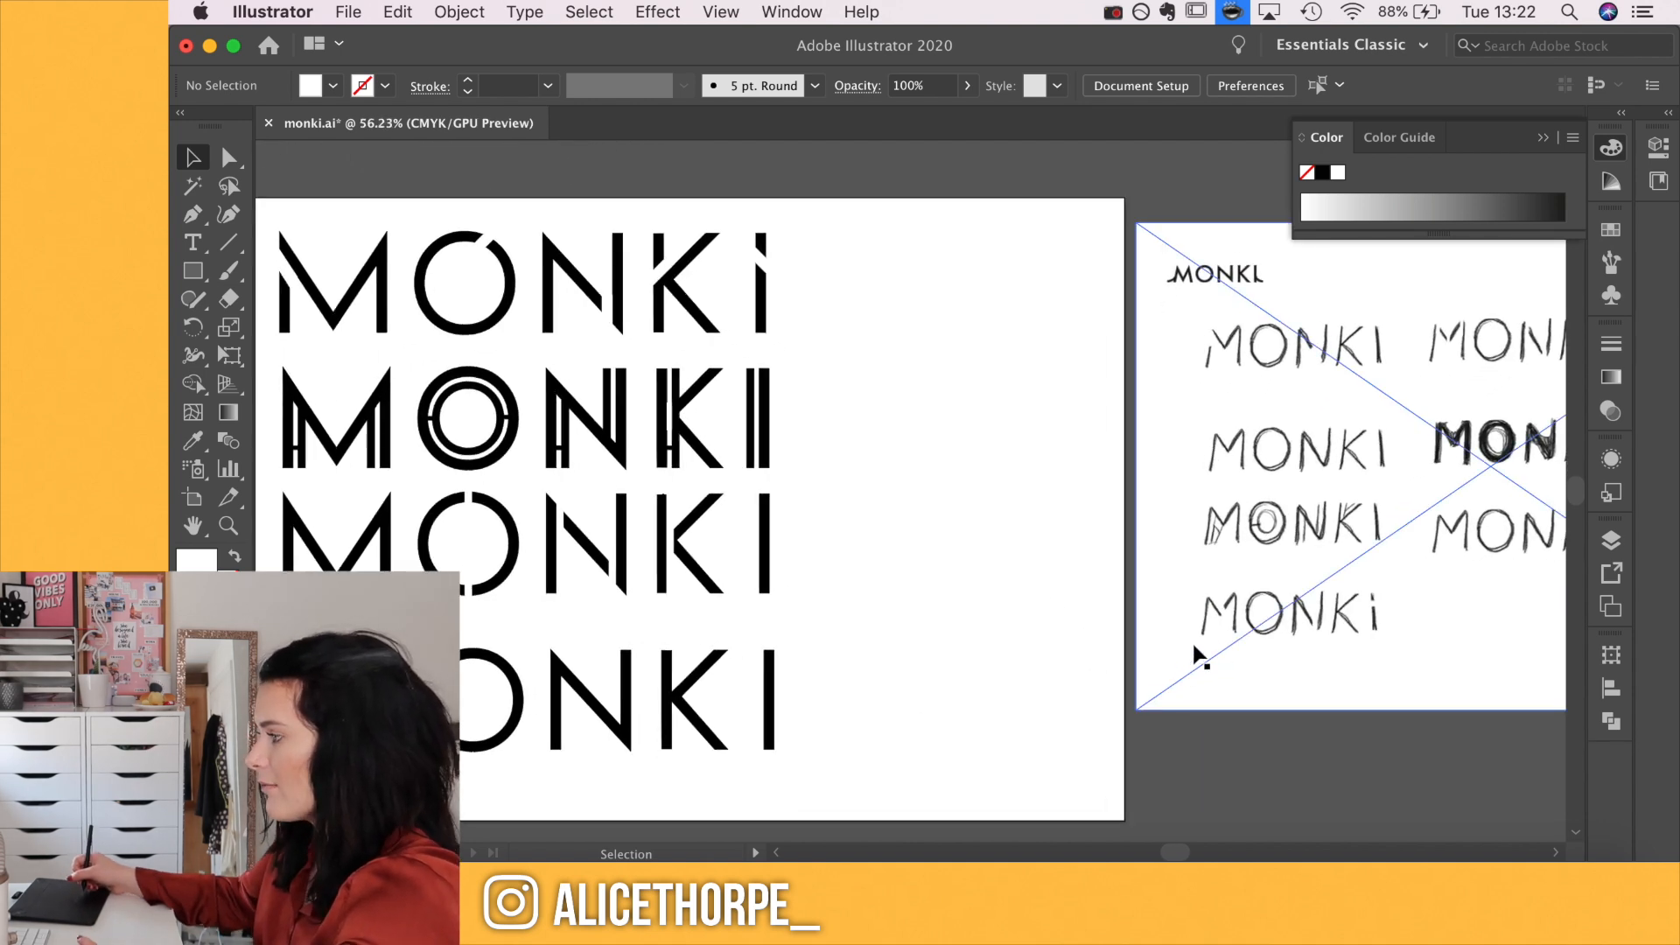
key(space)
drag(869, 709, 963, 711)
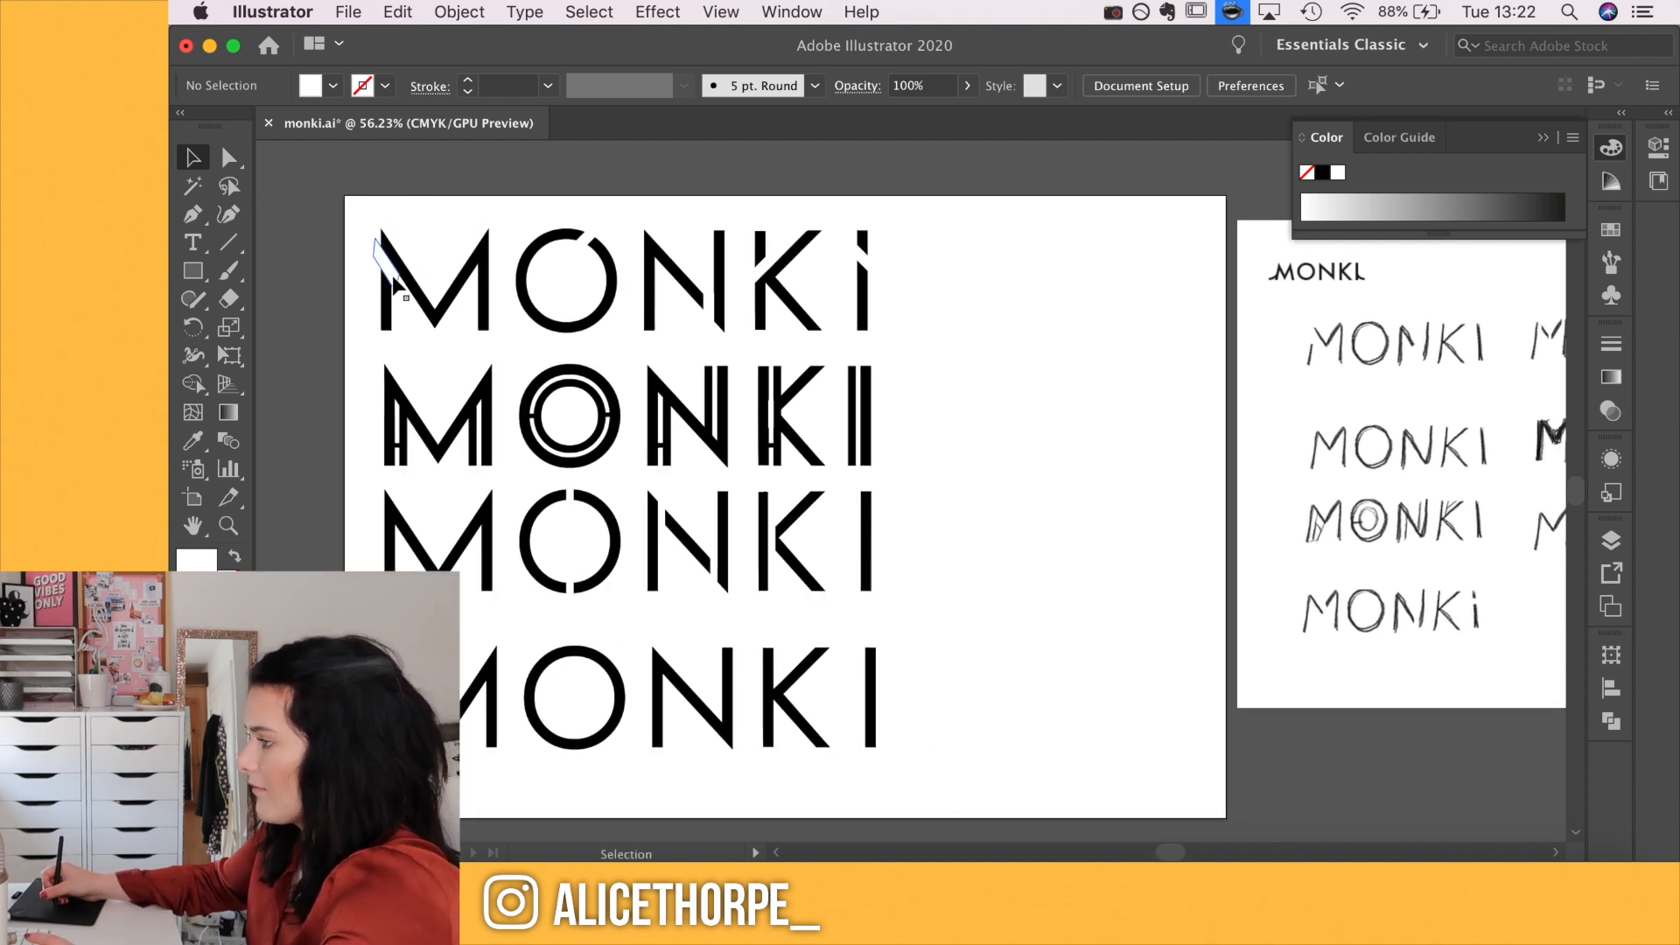
drag(393, 279, 463, 734)
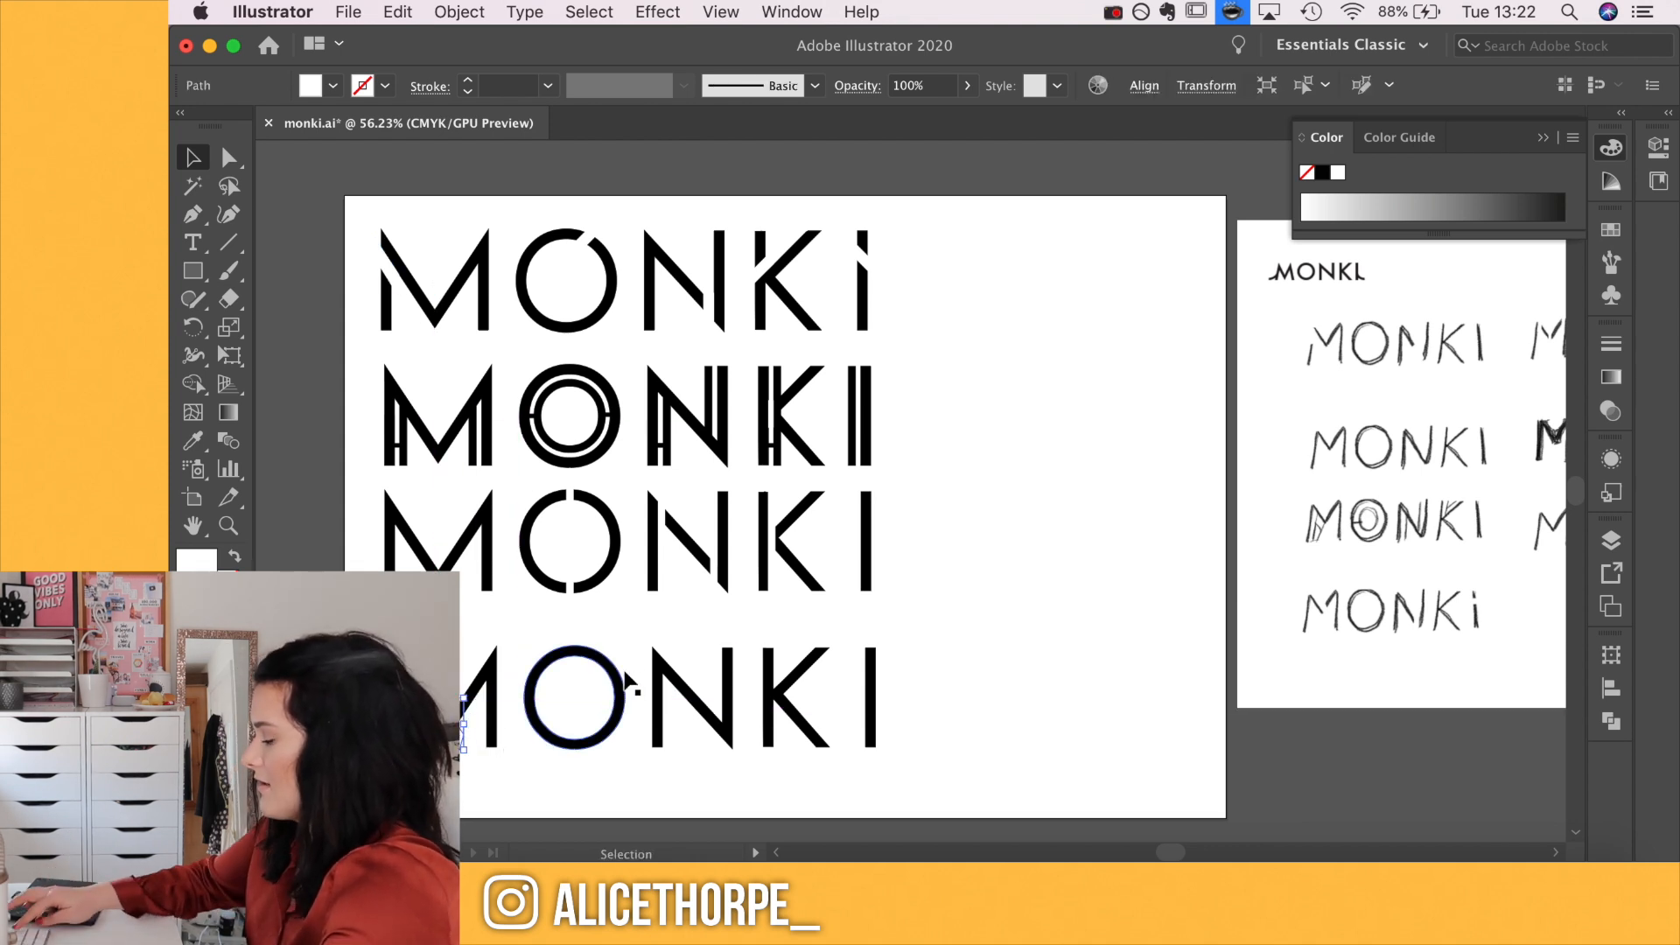
click(1164, 578)
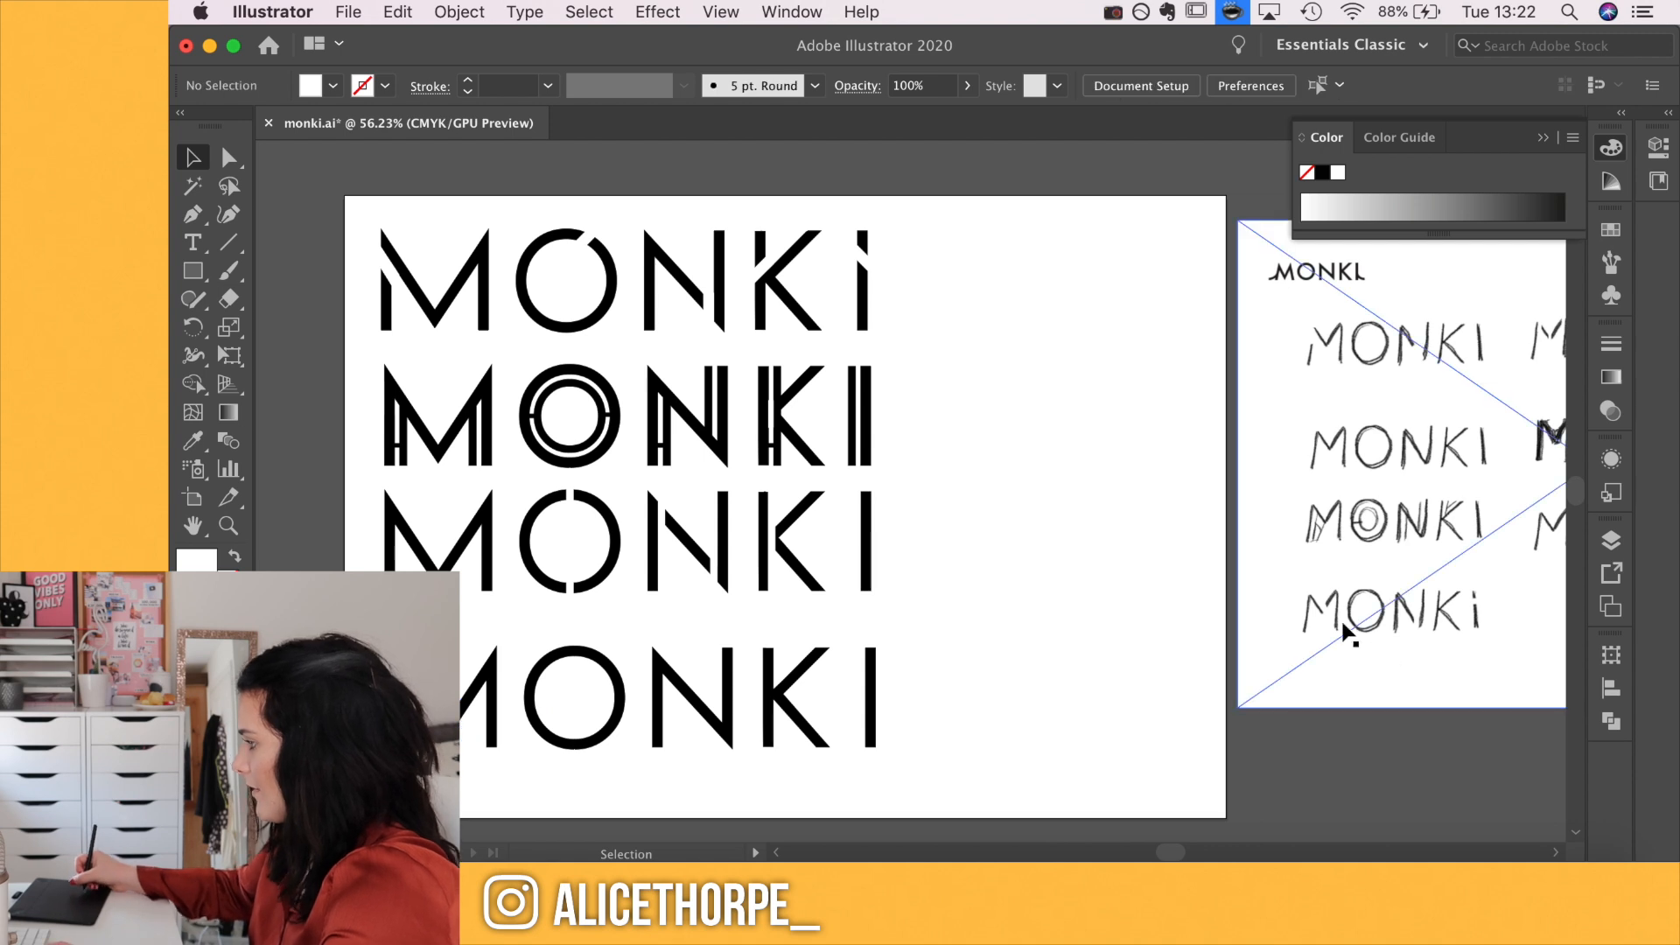
scroll(901, 536, up, 3)
scroll(900, 550, down, 5)
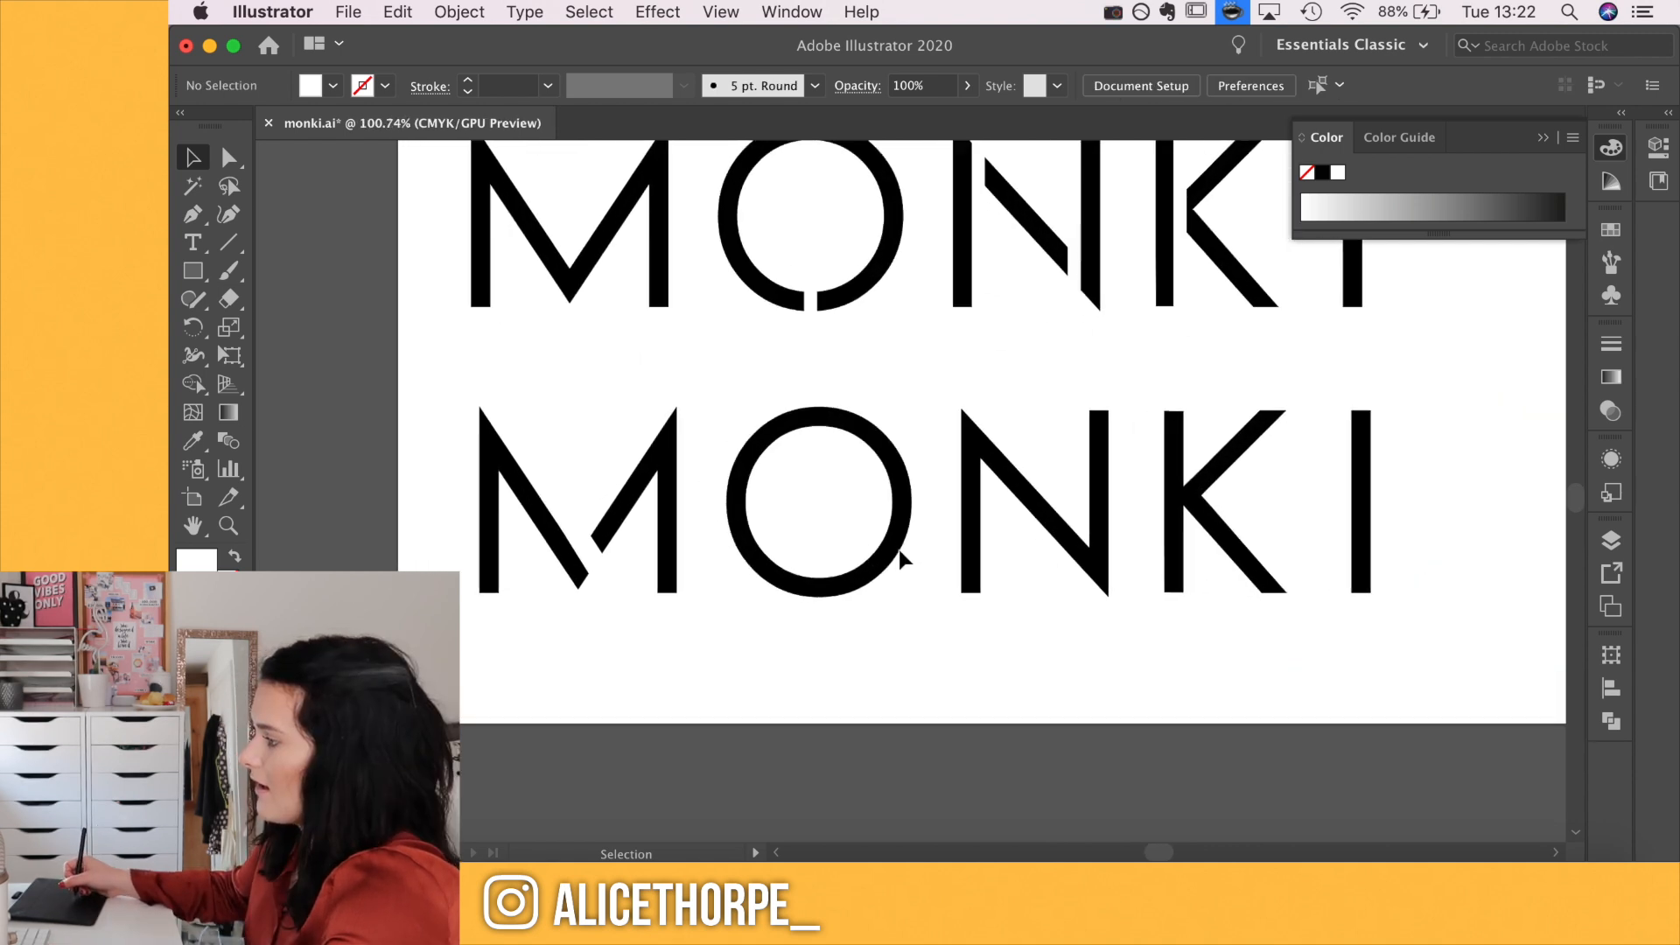
Try the third version's vertical cut on the bottom wordmark's O and inspect the slanted cut in its M
scroll(621, 368, down, 1)
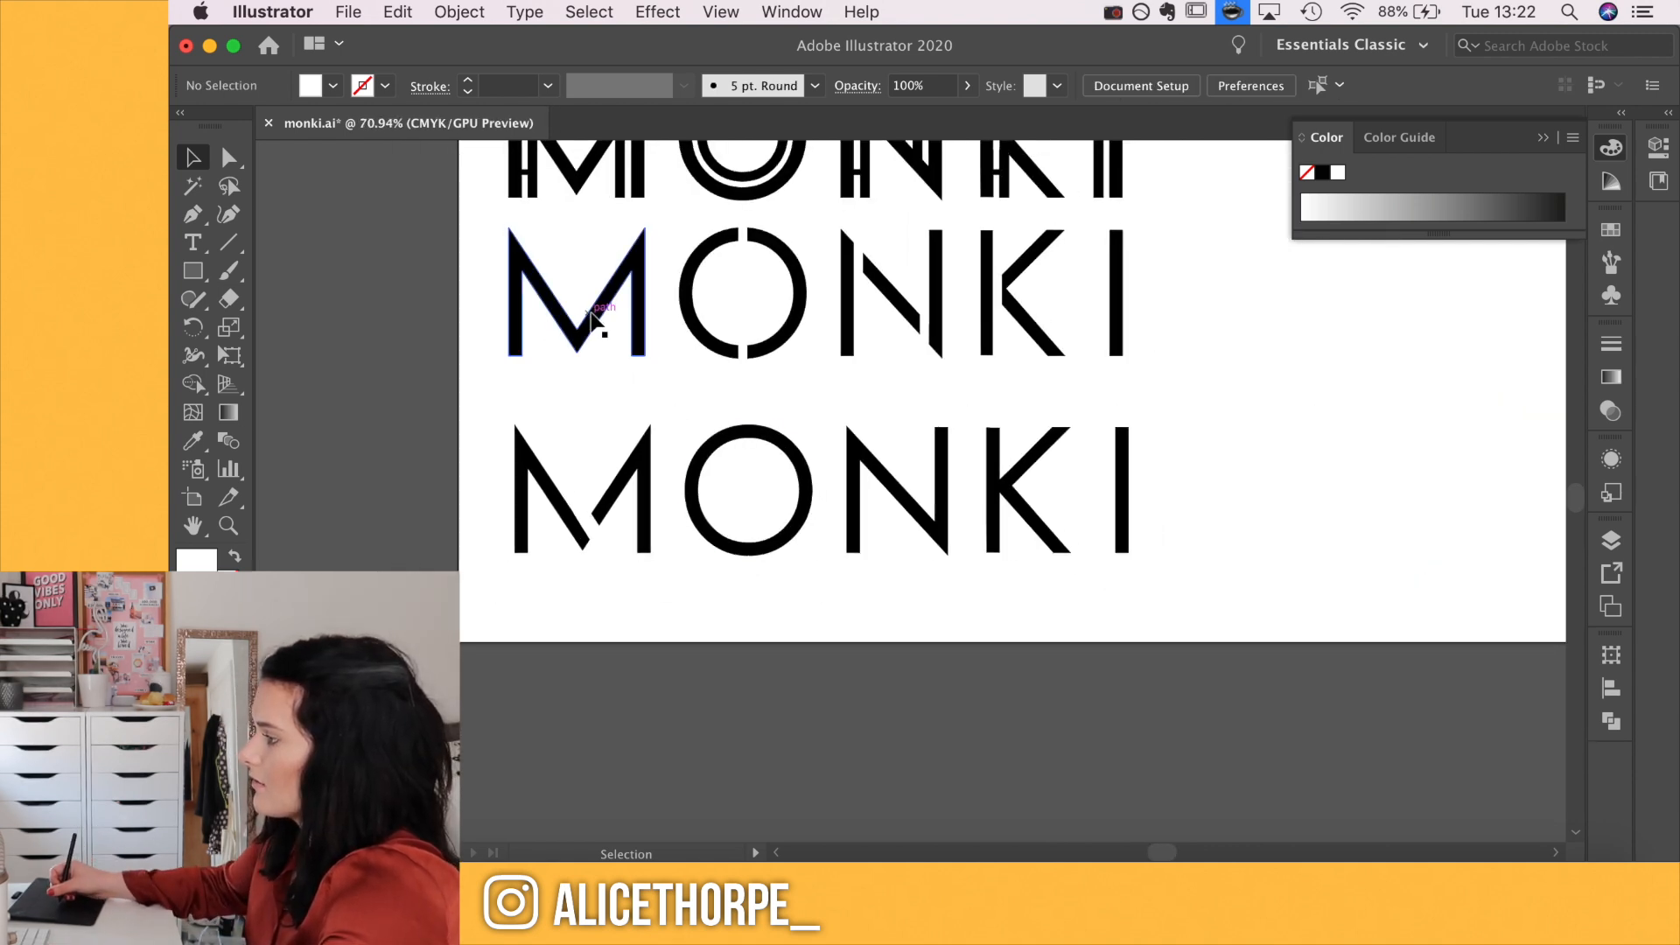
drag(735, 297, 741, 495)
click(691, 634)
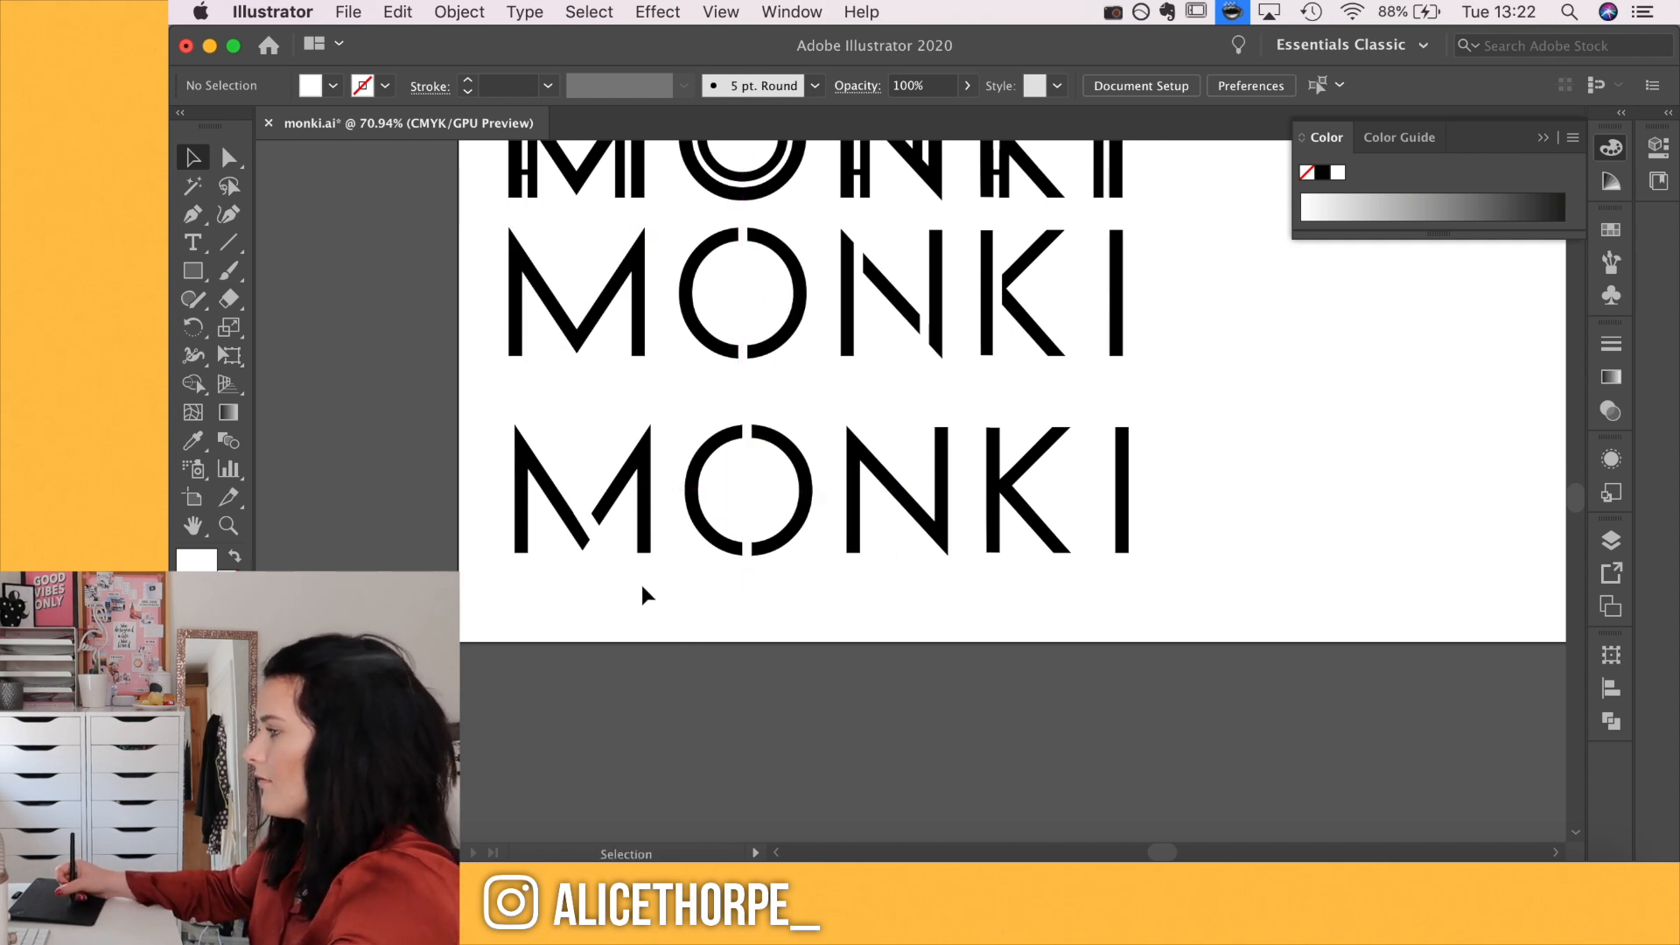
scroll(581, 713, up, 3)
scroll(586, 732, up, 3)
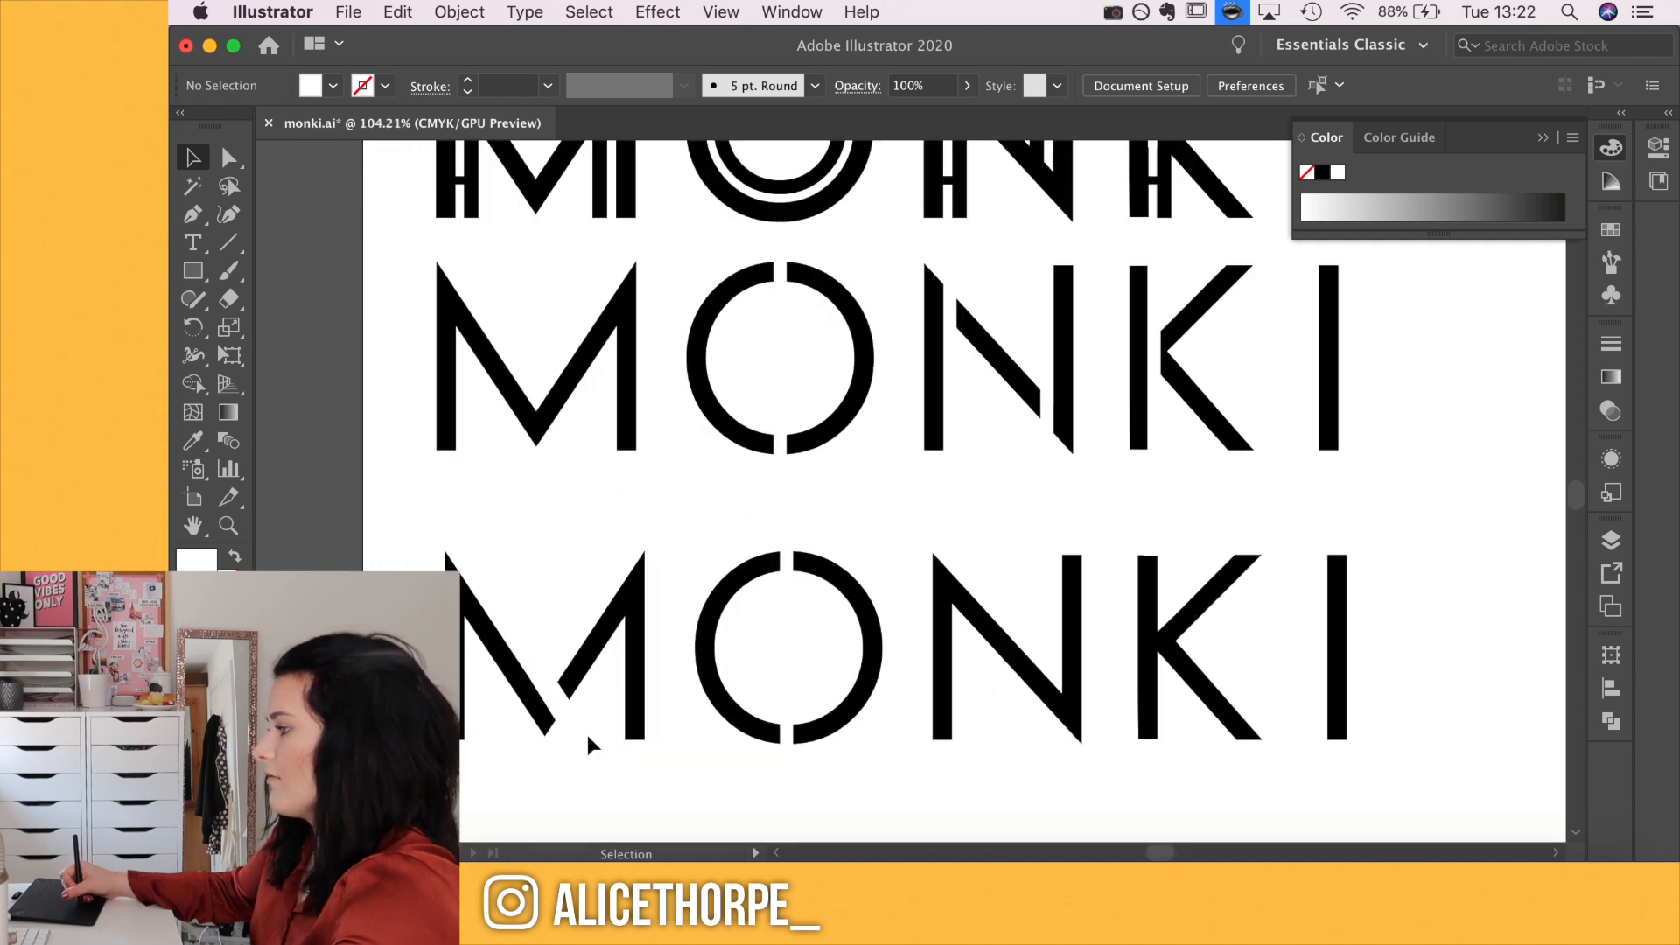
scroll(564, 691, up, 2)
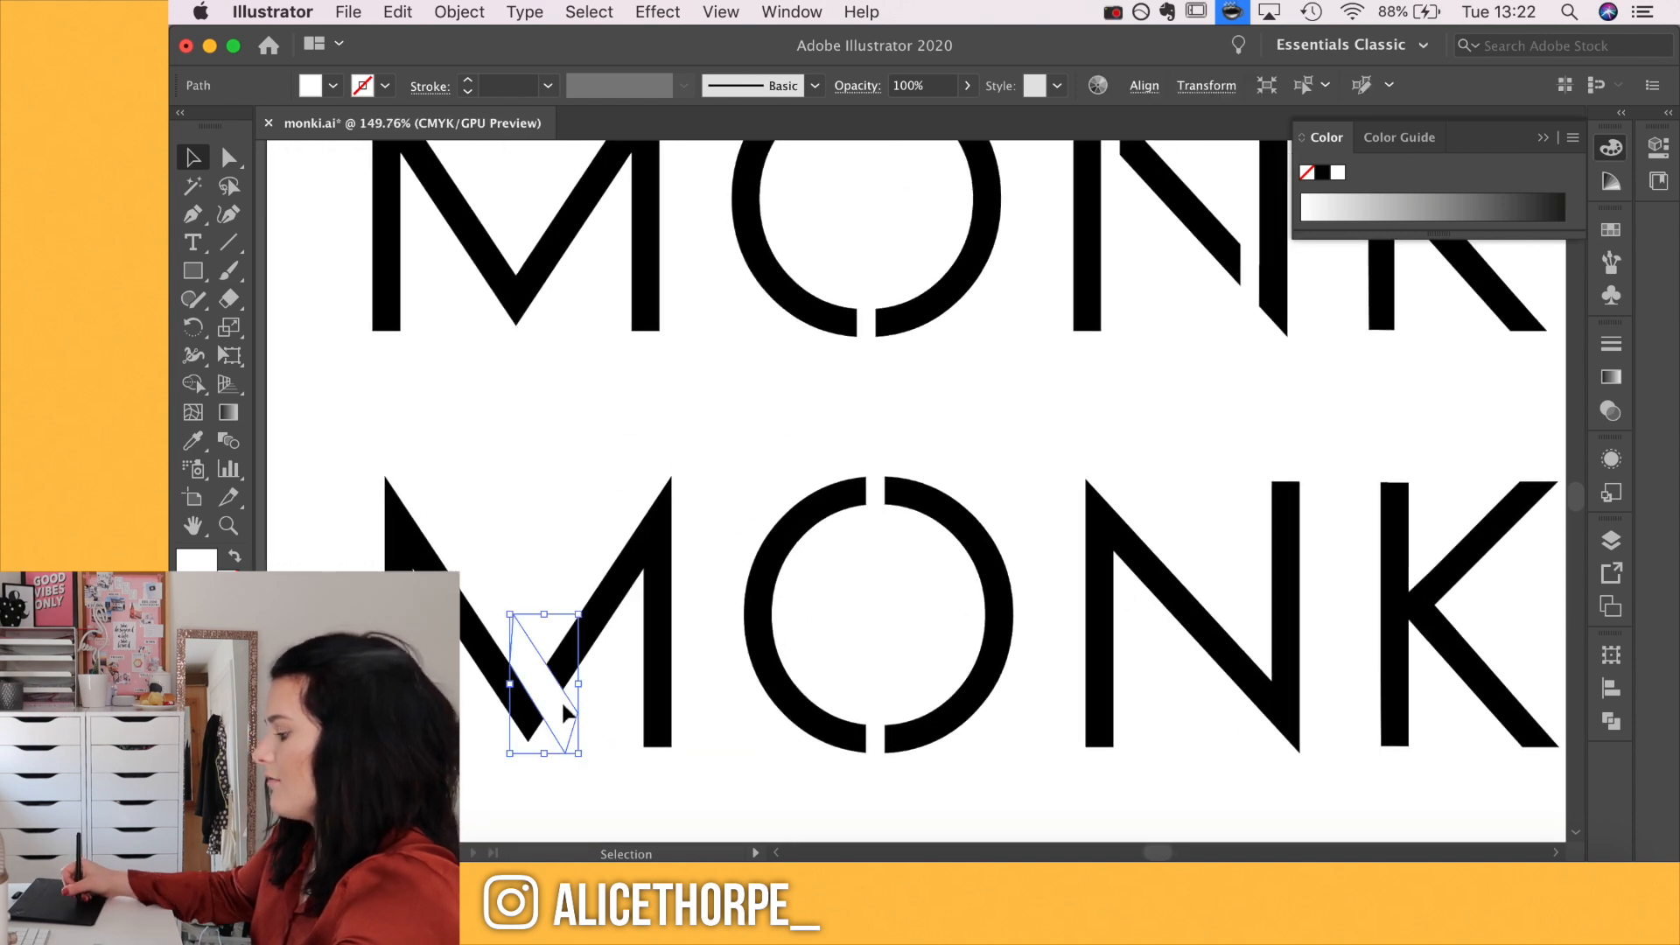
scroll(793, 693, down, 2)
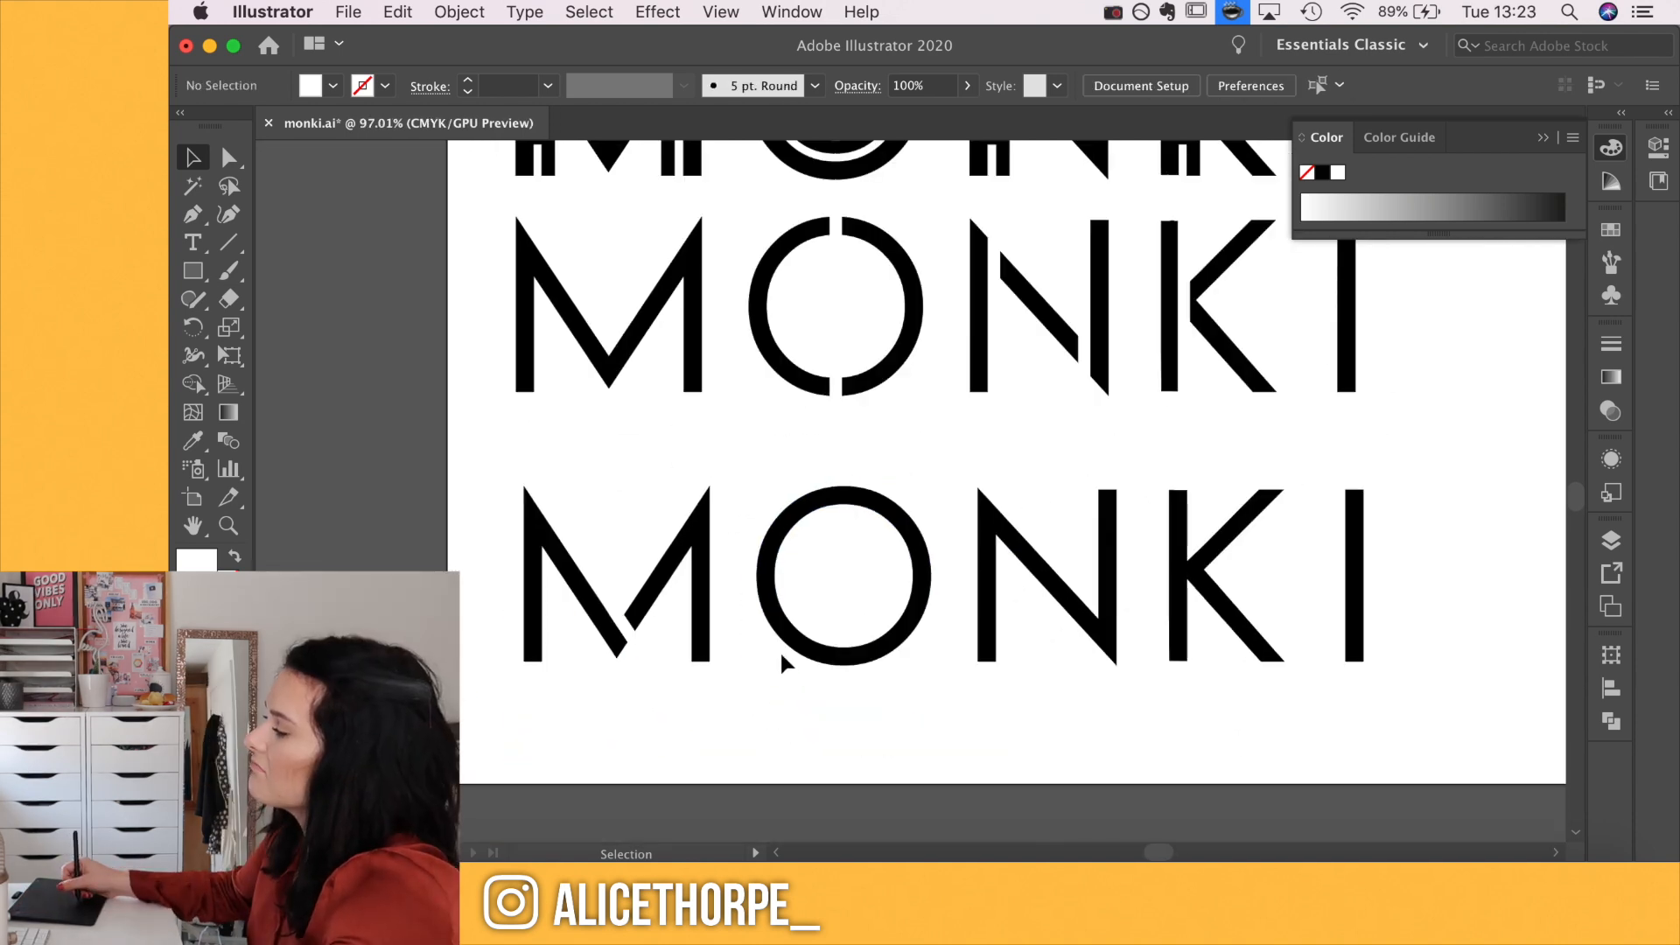
Cut vertically through the centre of the bottom wordmark's O with a long white rectangle, matching the version above
drag(851, 565, 745, 724)
click(877, 678)
scroll(885, 492, down, 4)
drag(879, 510, 853, 648)
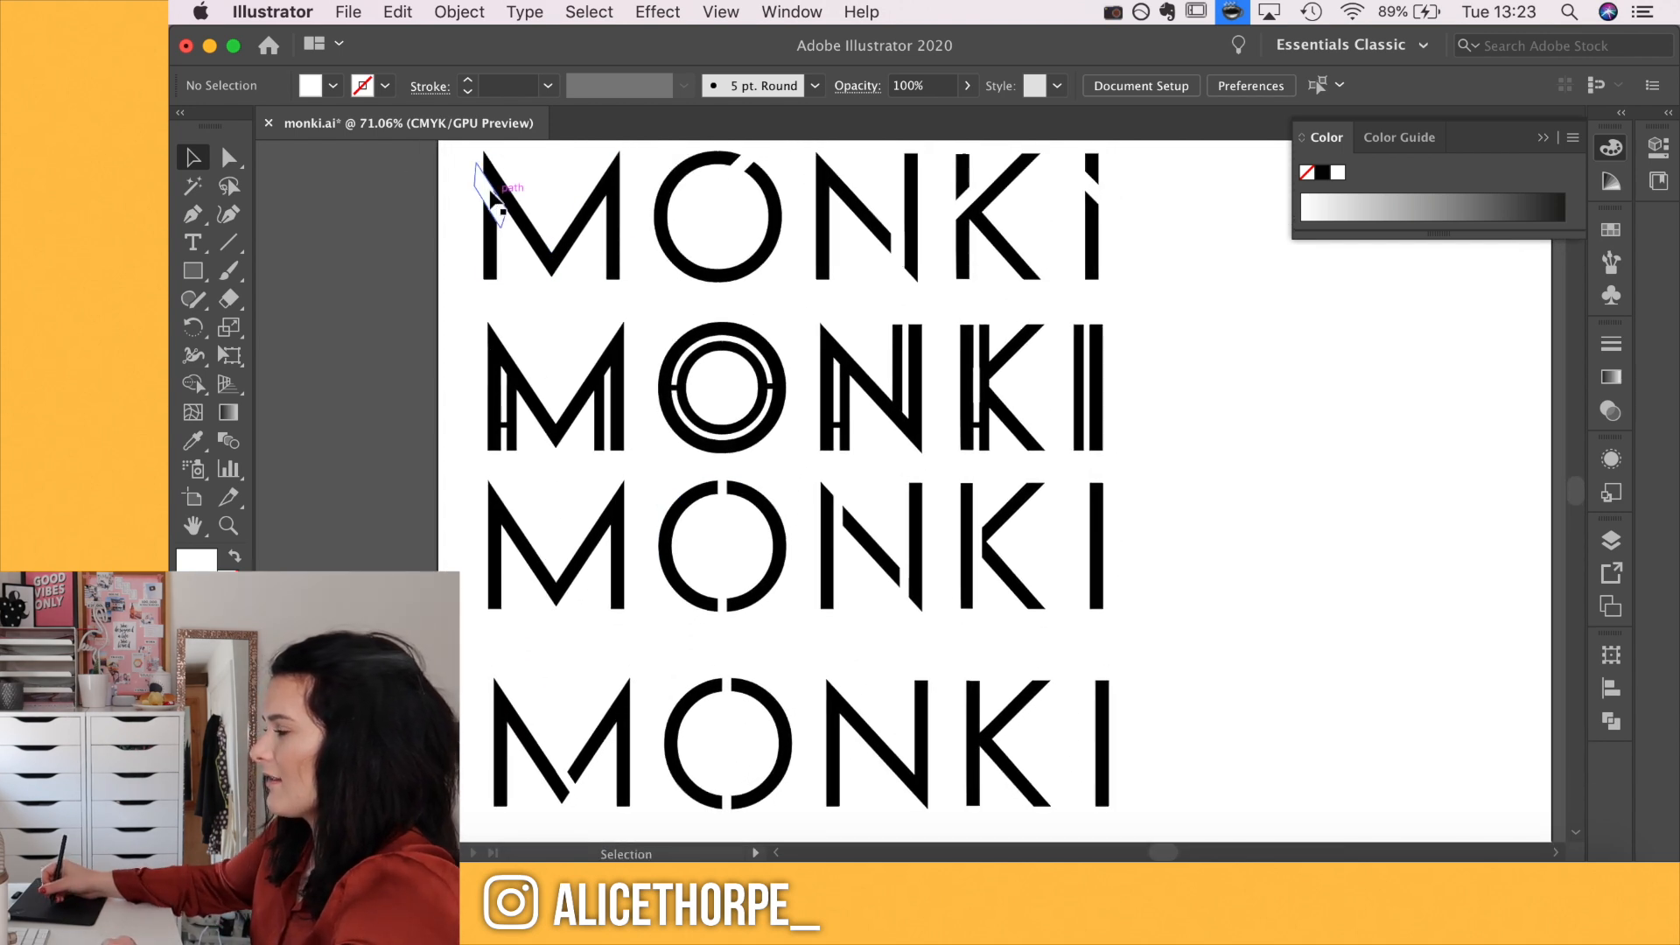
Try a slanted cut on the left stem of the bottom wordmark's M and cut its O vertically with the white rectangle
click(579, 782)
key(super+z)
drag(773, 800, 753, 735)
drag(681, 602, 686, 649)
click(707, 692)
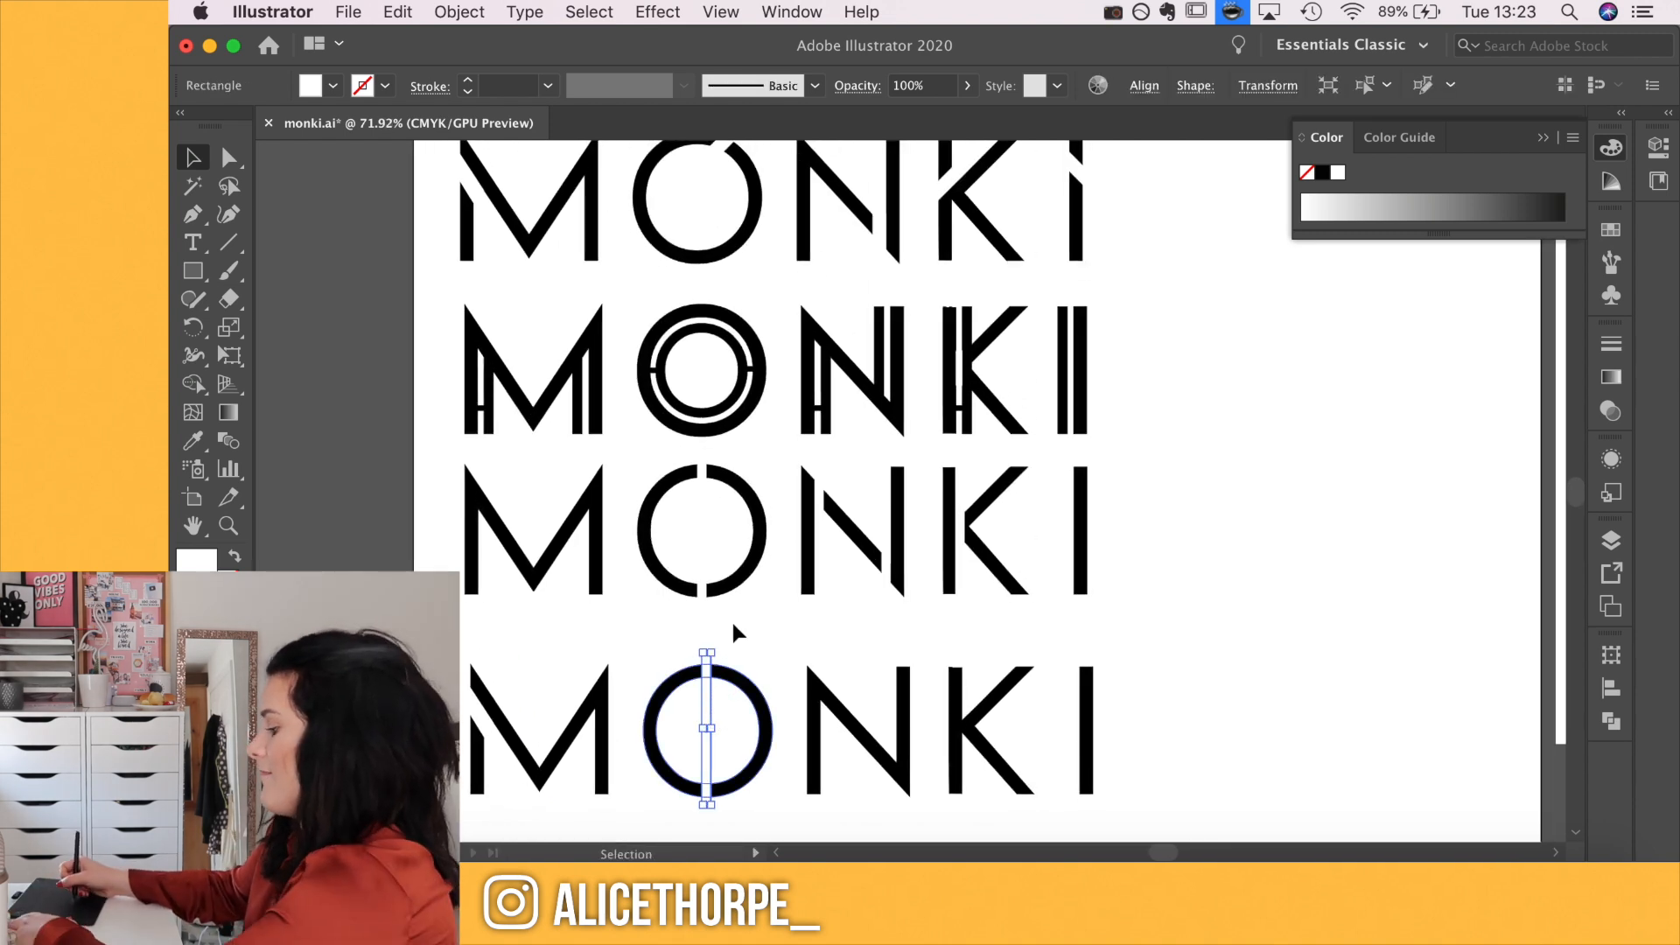
key(Delete)
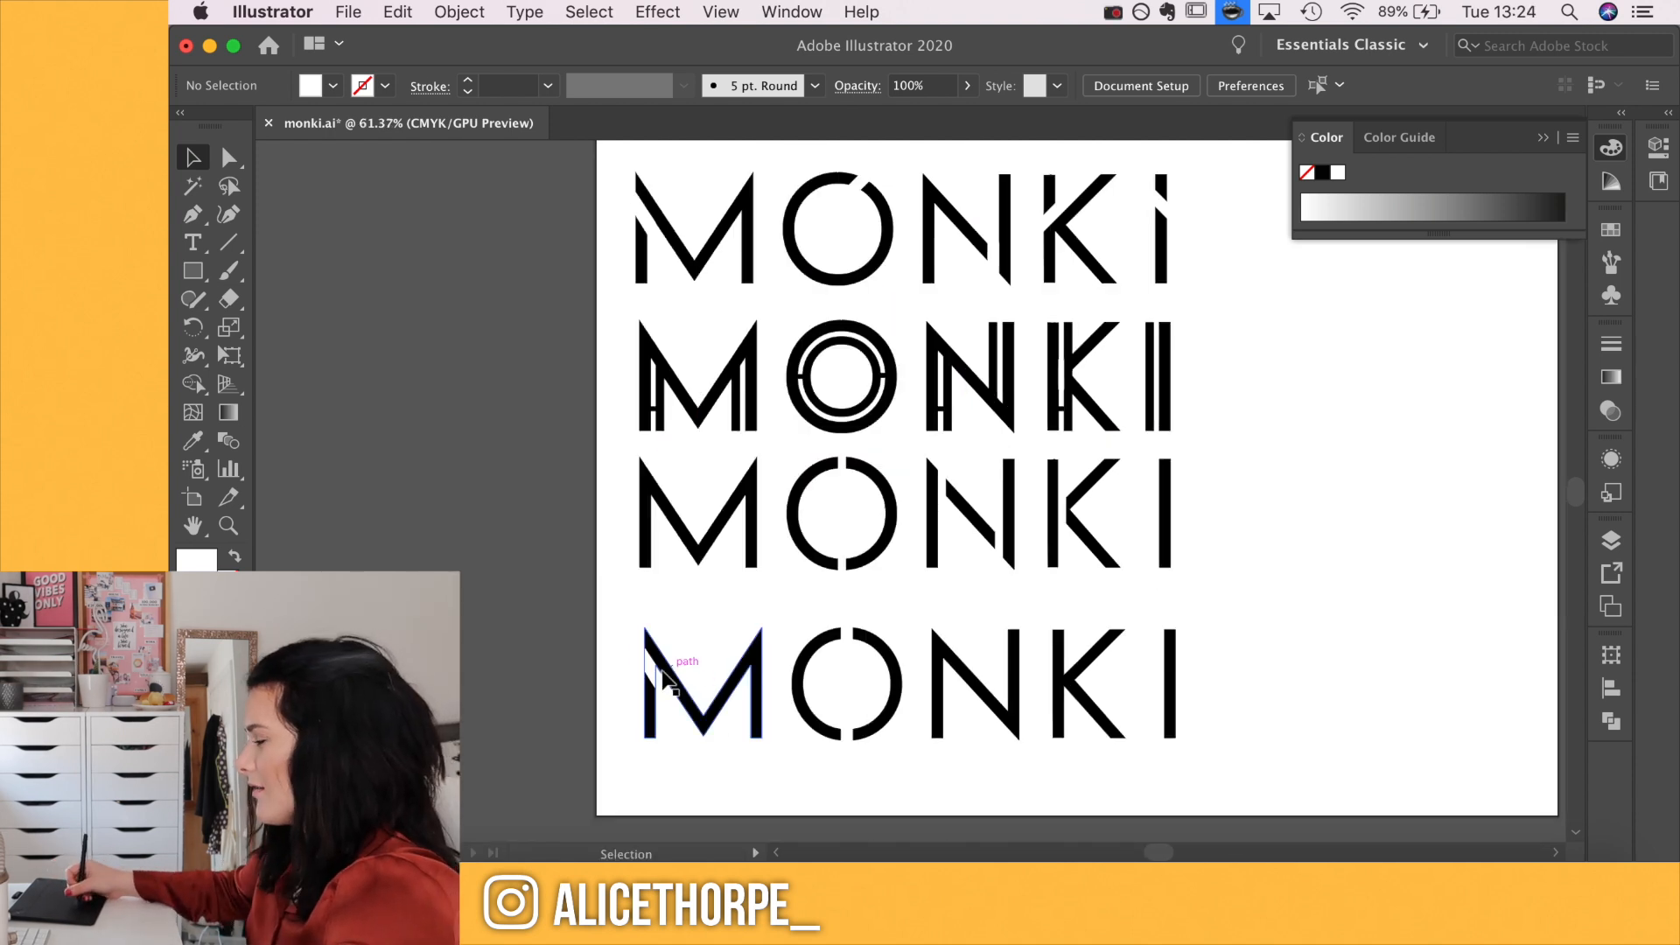
Delete the slanted cut on the bottom M's left stem and move the first version's slanted cut to the base of its right diagonal
click(658, 672)
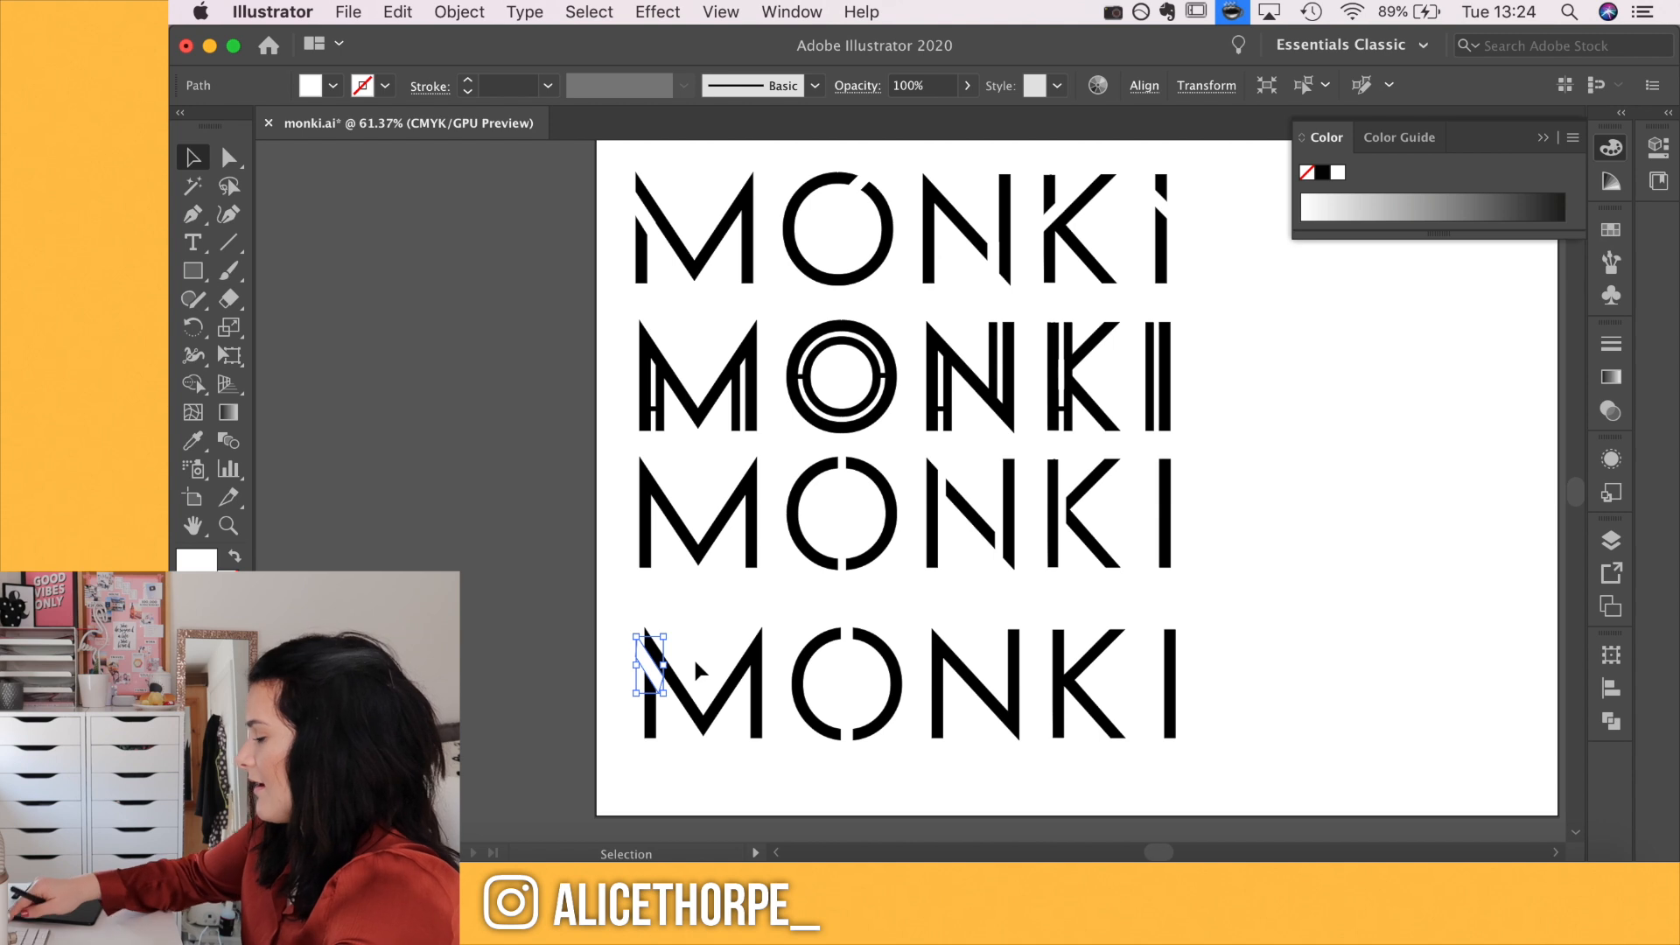
key(Delete)
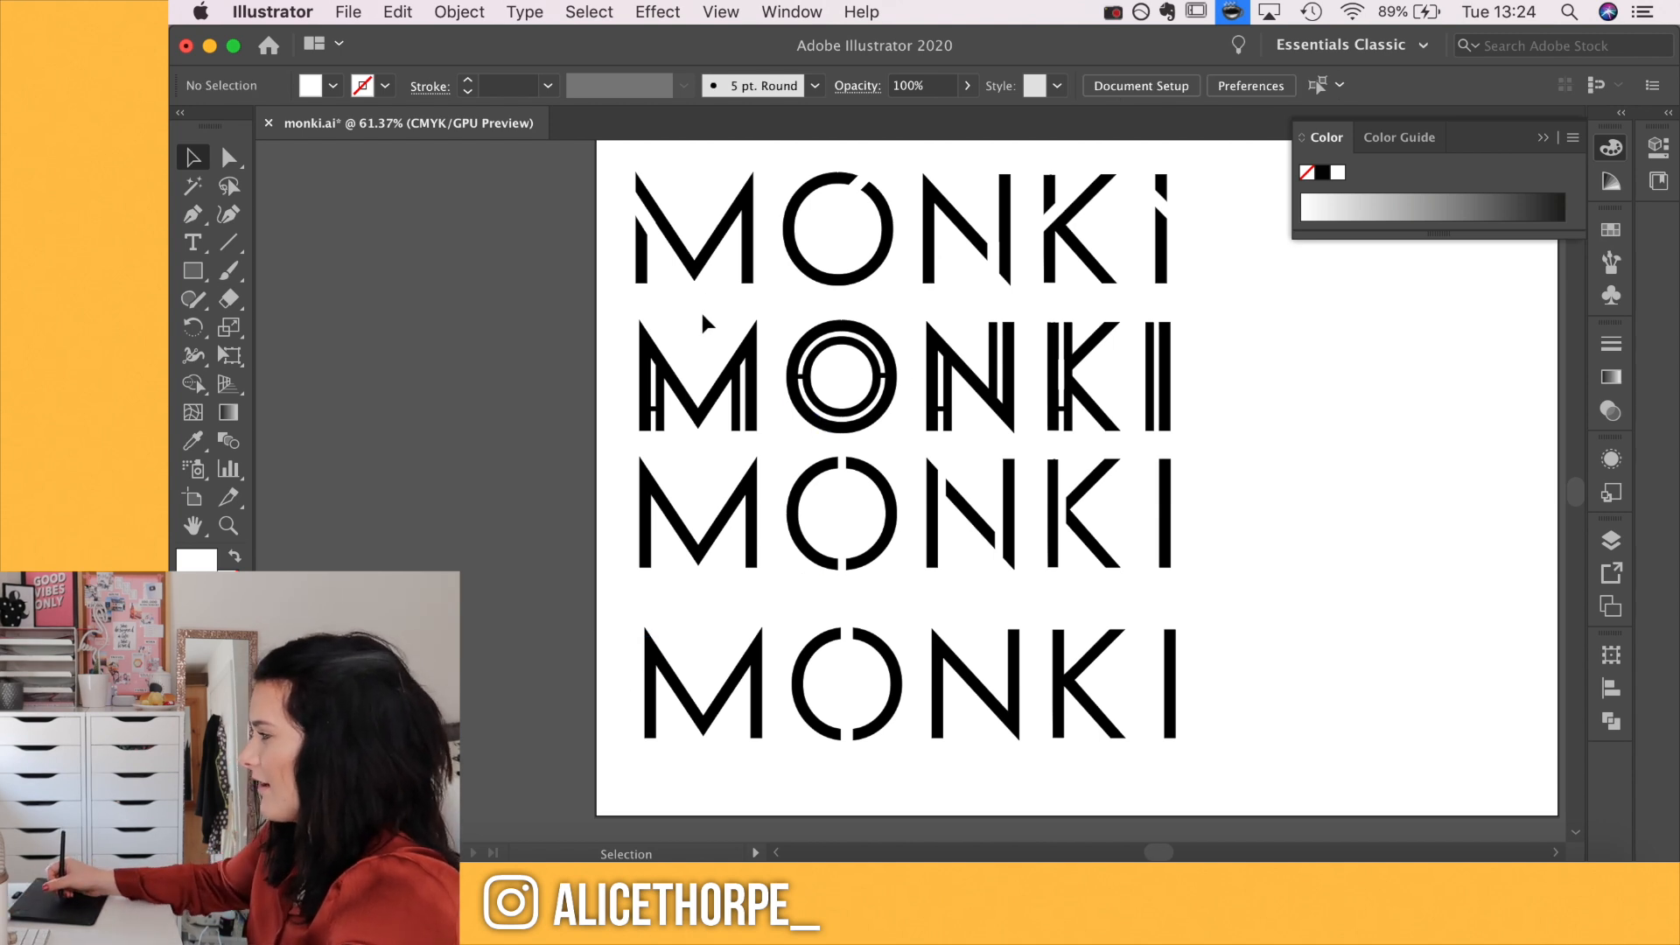
drag(668, 252, 734, 727)
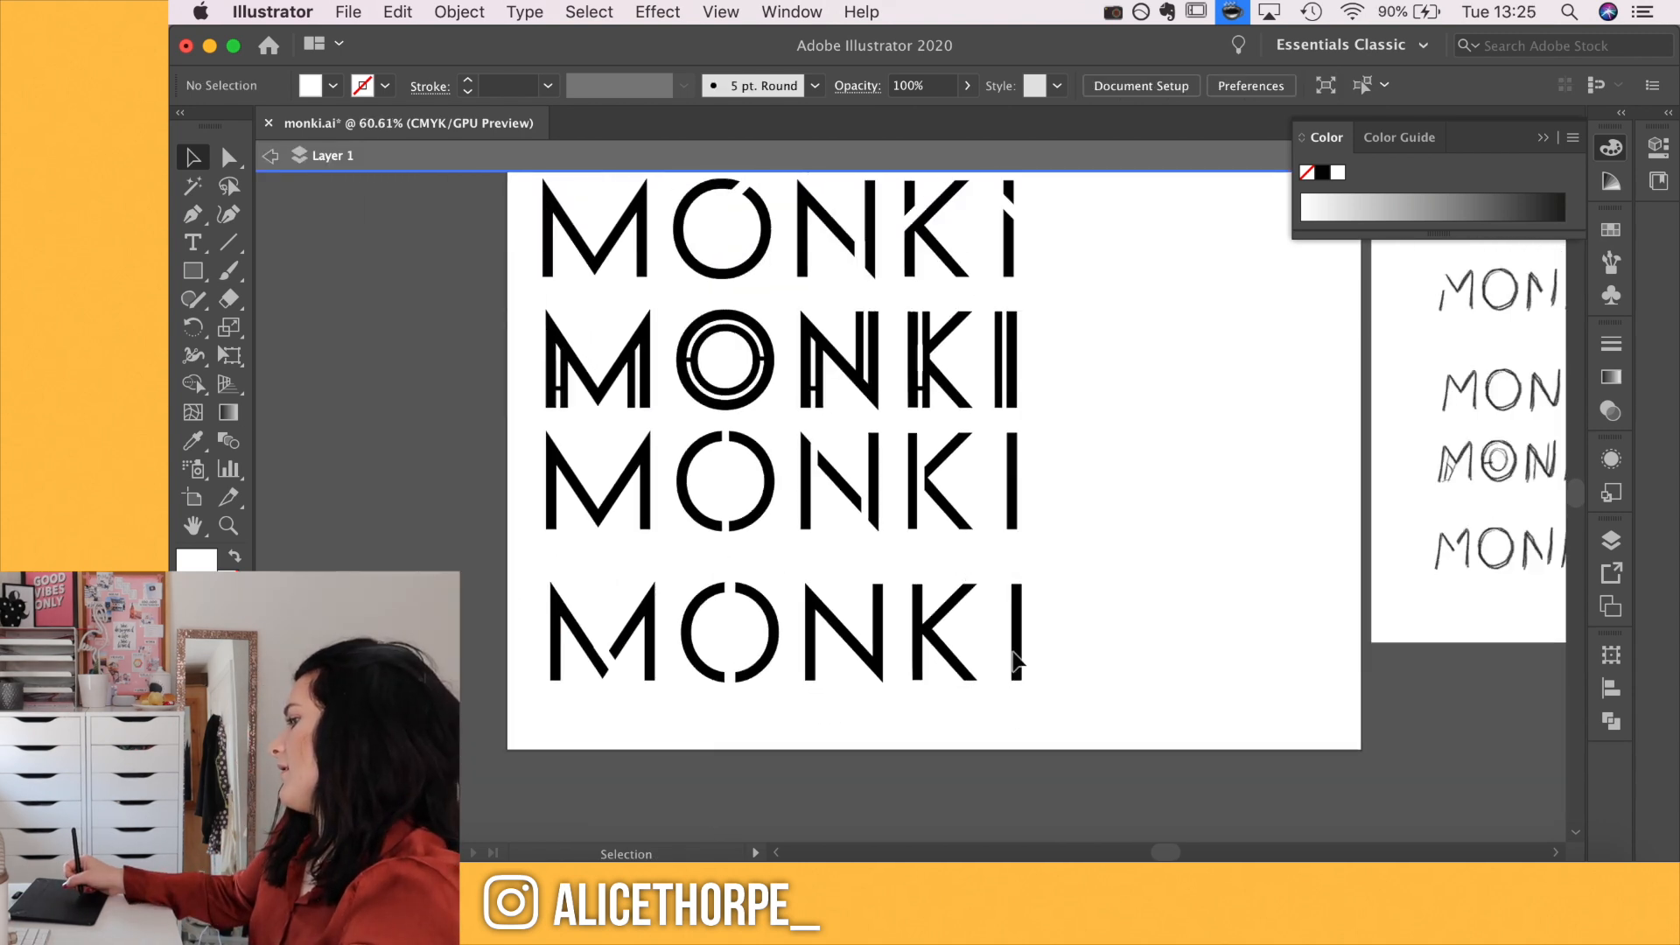
Cut the bottom wordmark's N vertically where its diagonal meets the right stem, matching the third version
scroll(1015, 661, down, 2)
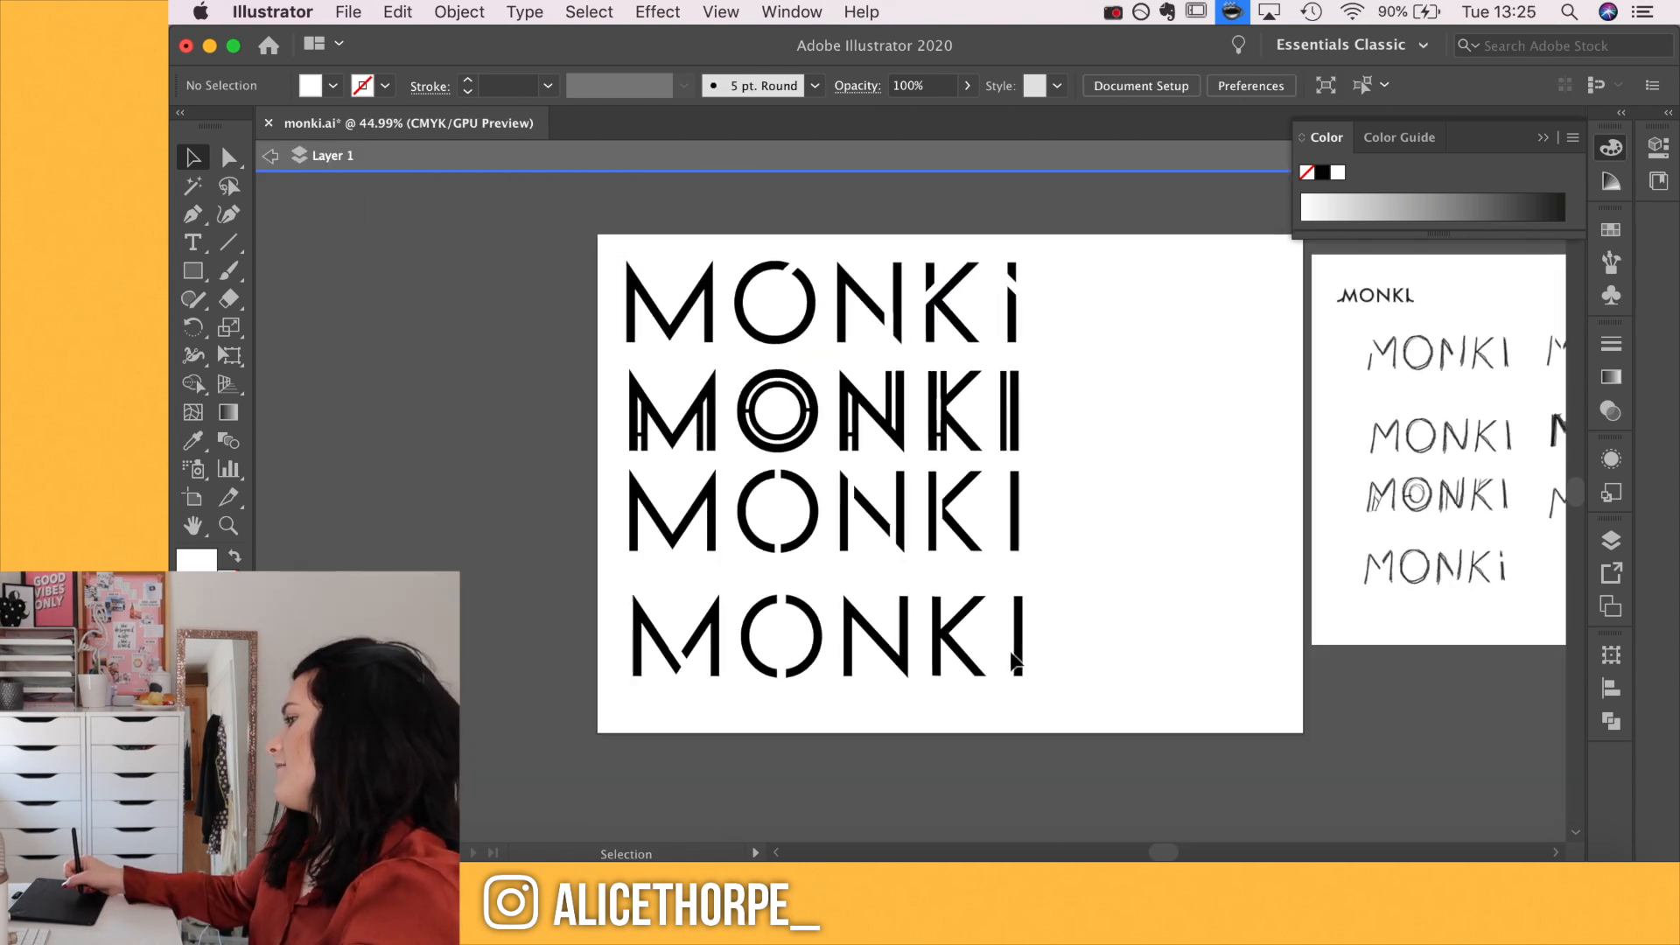
scroll(862, 697, up, 3)
scroll(788, 665, up, 3)
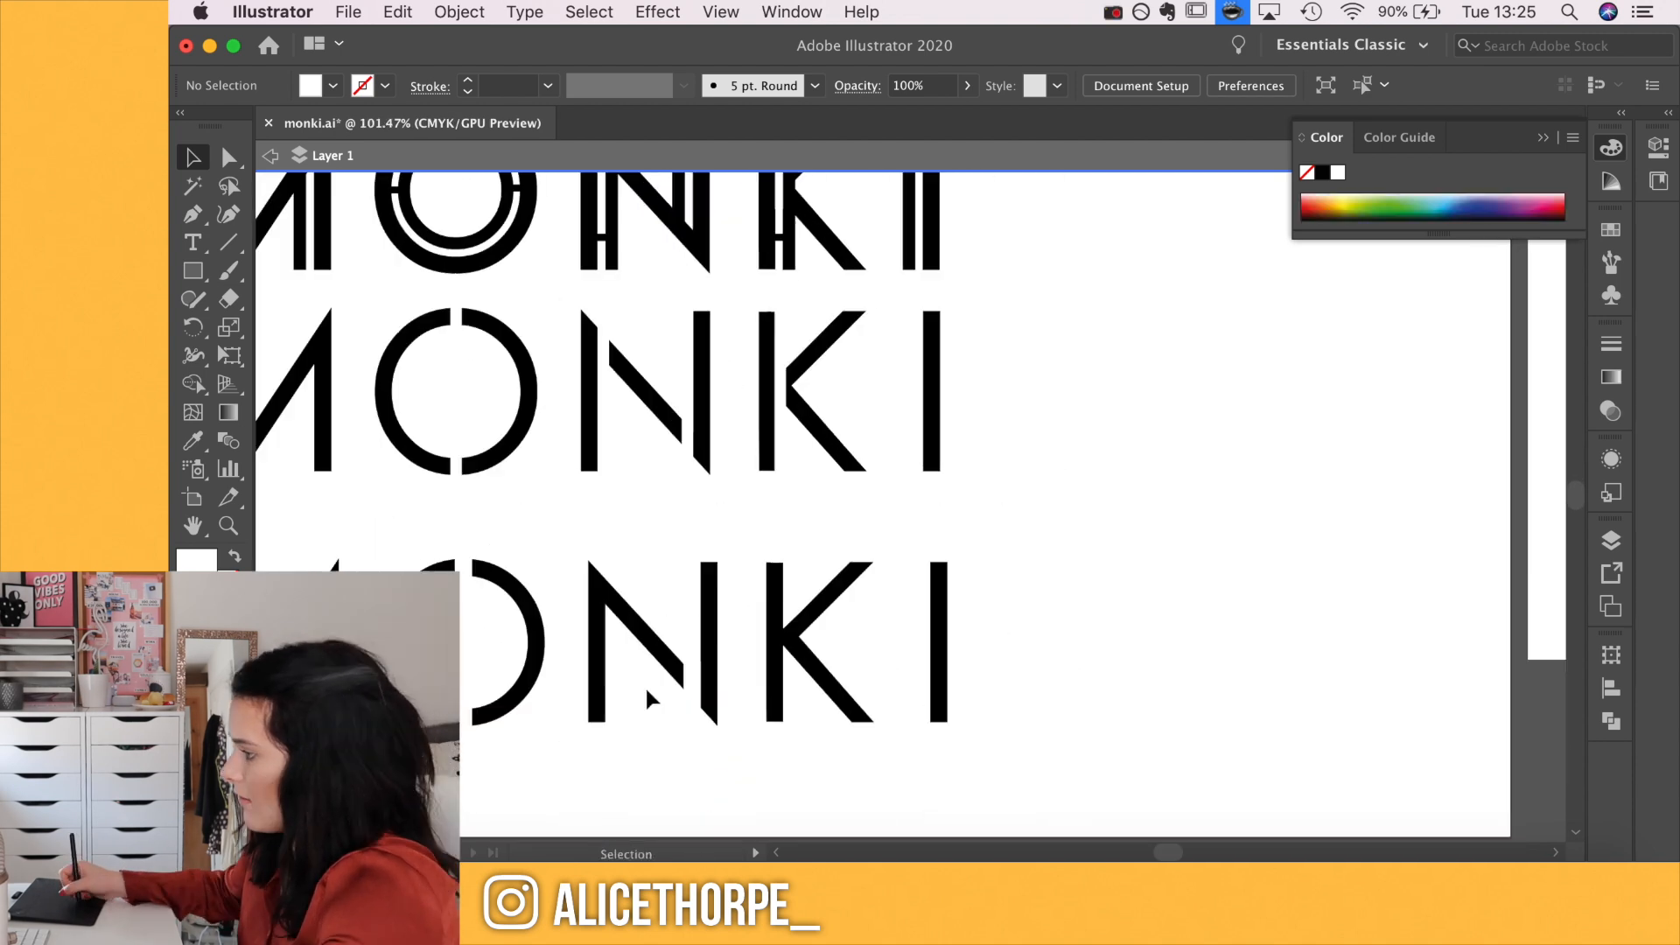
scroll(639, 706, down, 2)
scroll(612, 710, up, 3)
drag(679, 775, 791, 754)
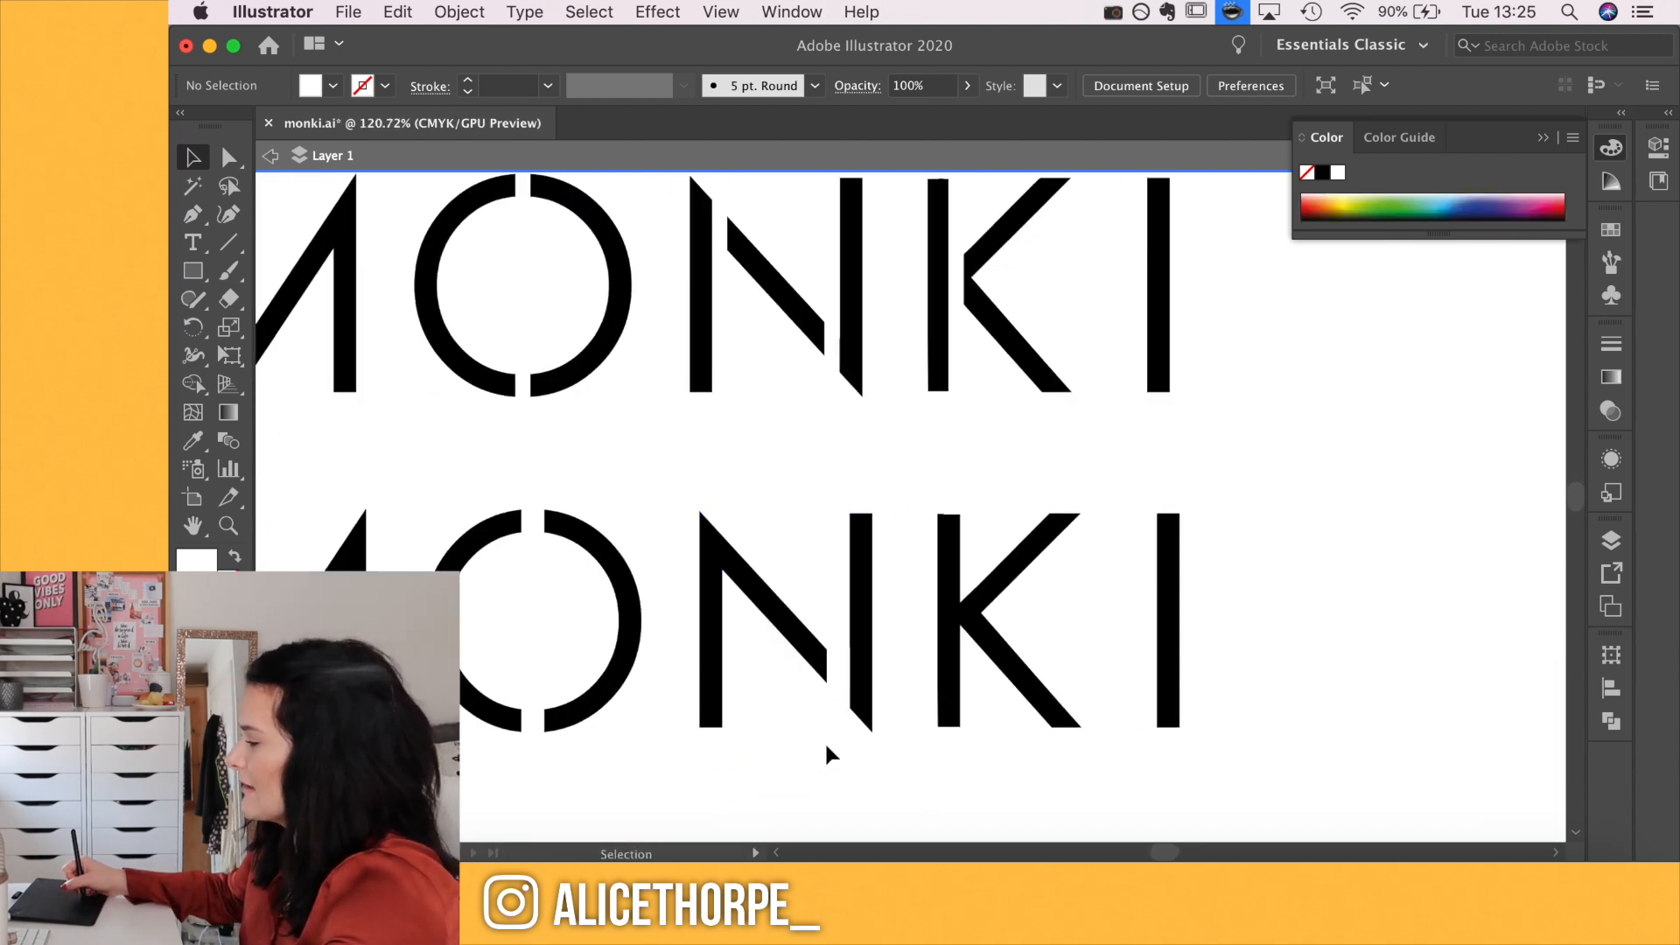
scroll(787, 666, down, 3)
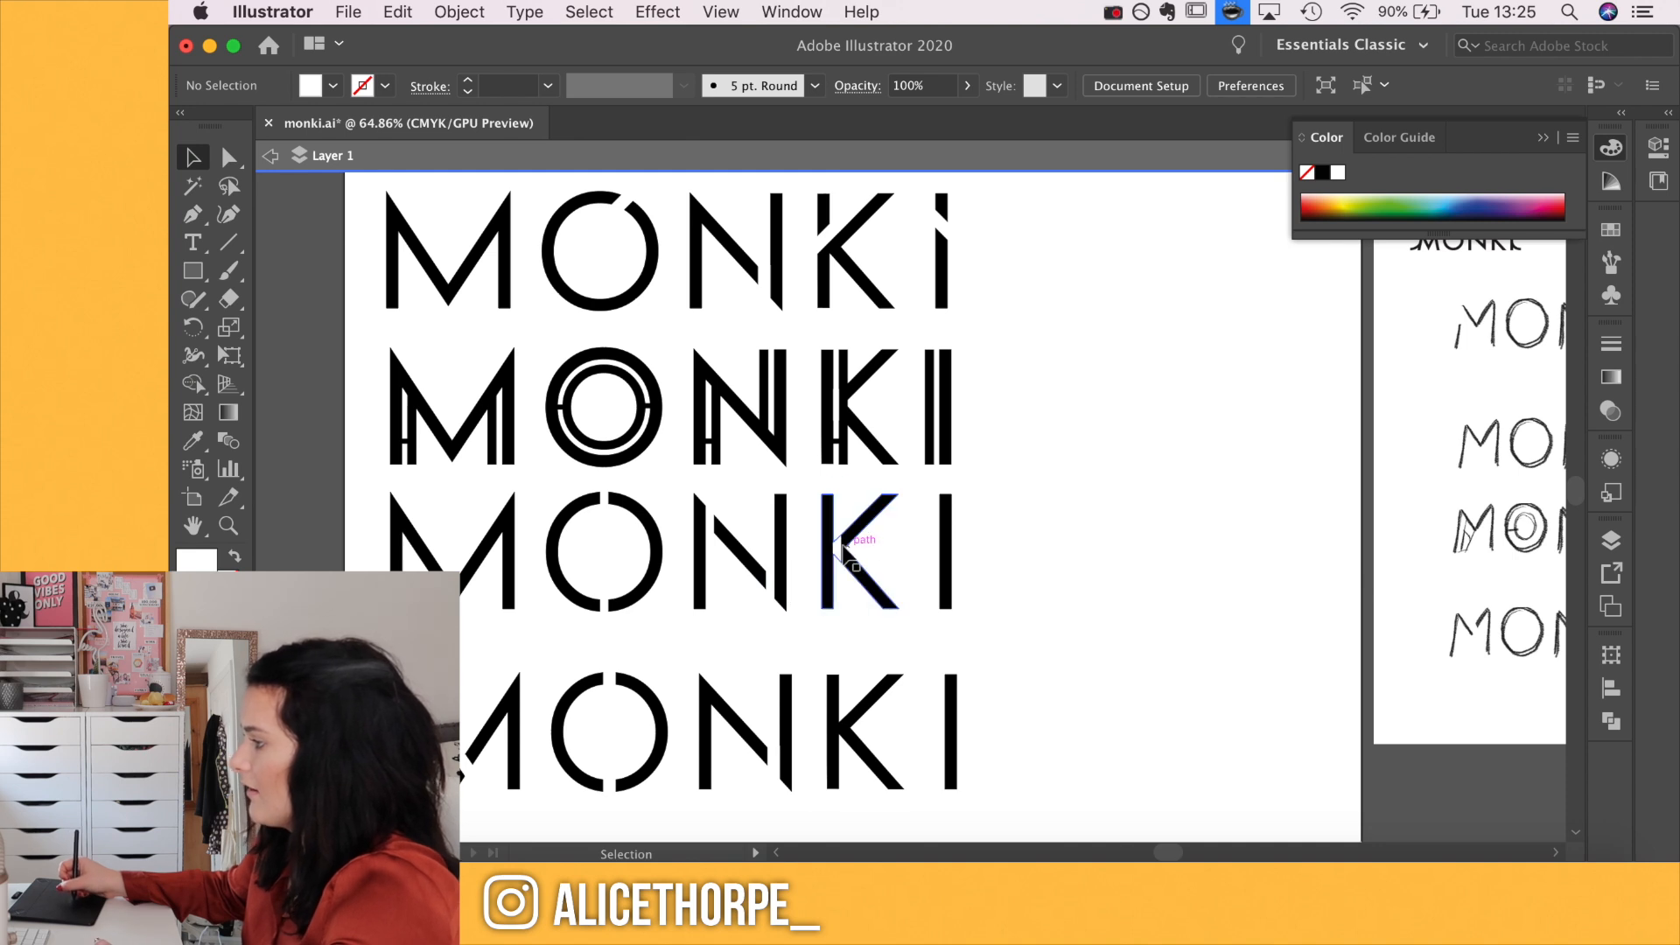
Move the slanted white cut from the first version's K onto the stem of the bottom wordmark's K and bring it to the front
drag(816, 235, 838, 700)
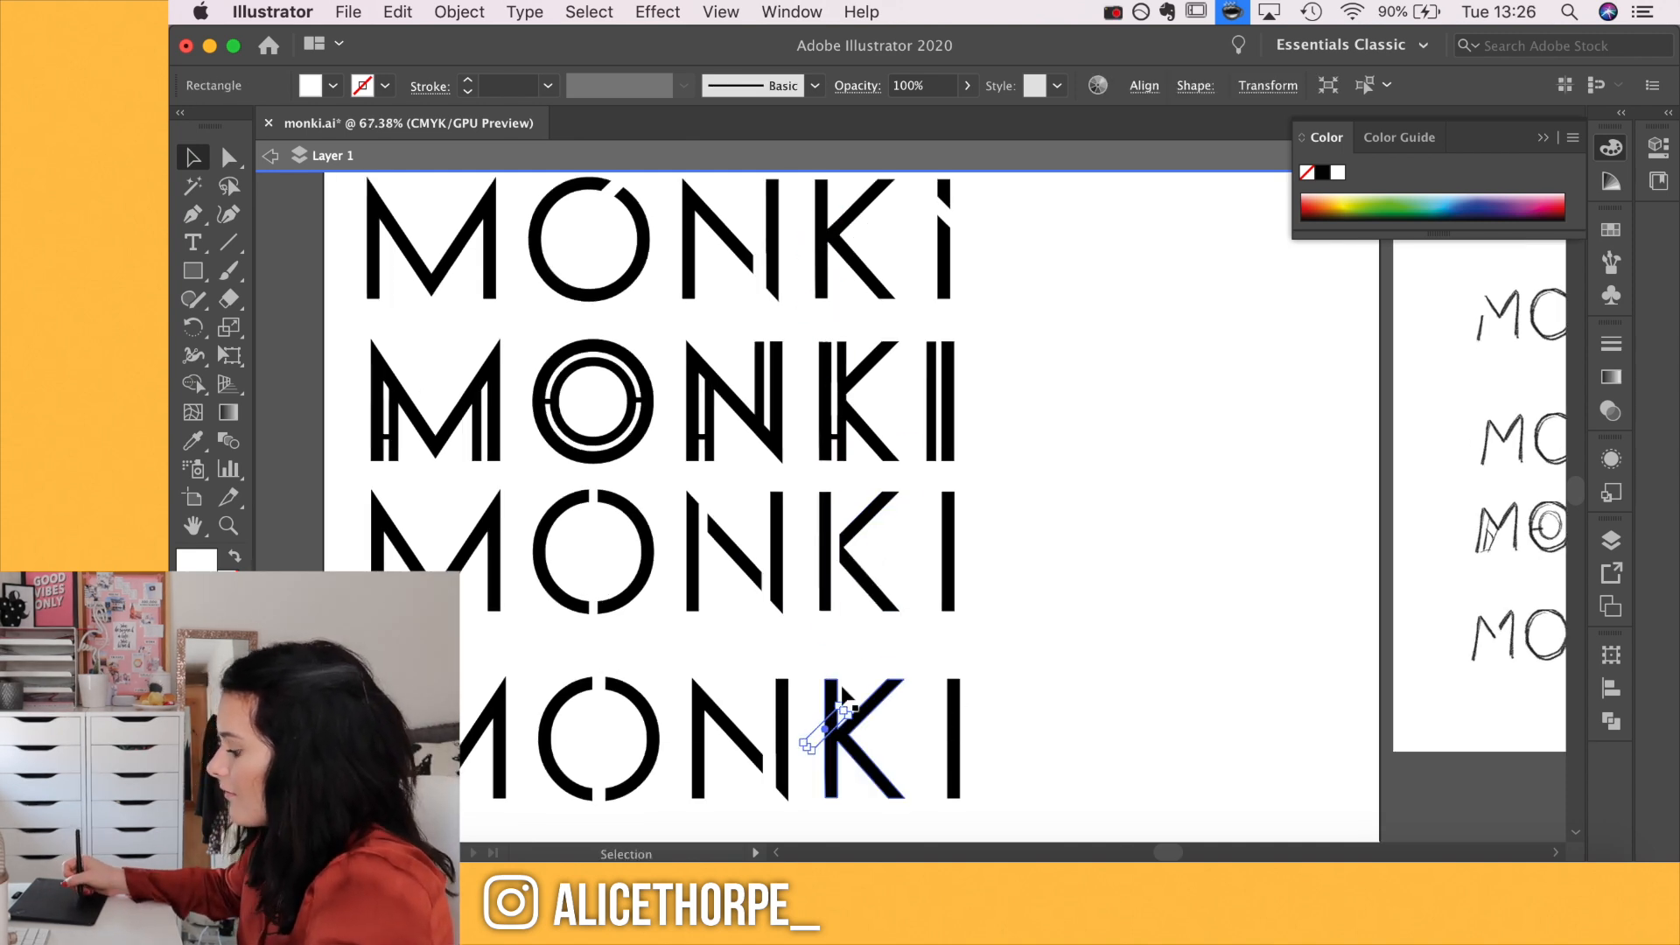
key(super+shift+bracketright)
click(1111, 613)
Cut horizontally through the upper part of the bottom wordmark's I with a long white rectangle, separating a dot
drag(925, 735, 851, 529)
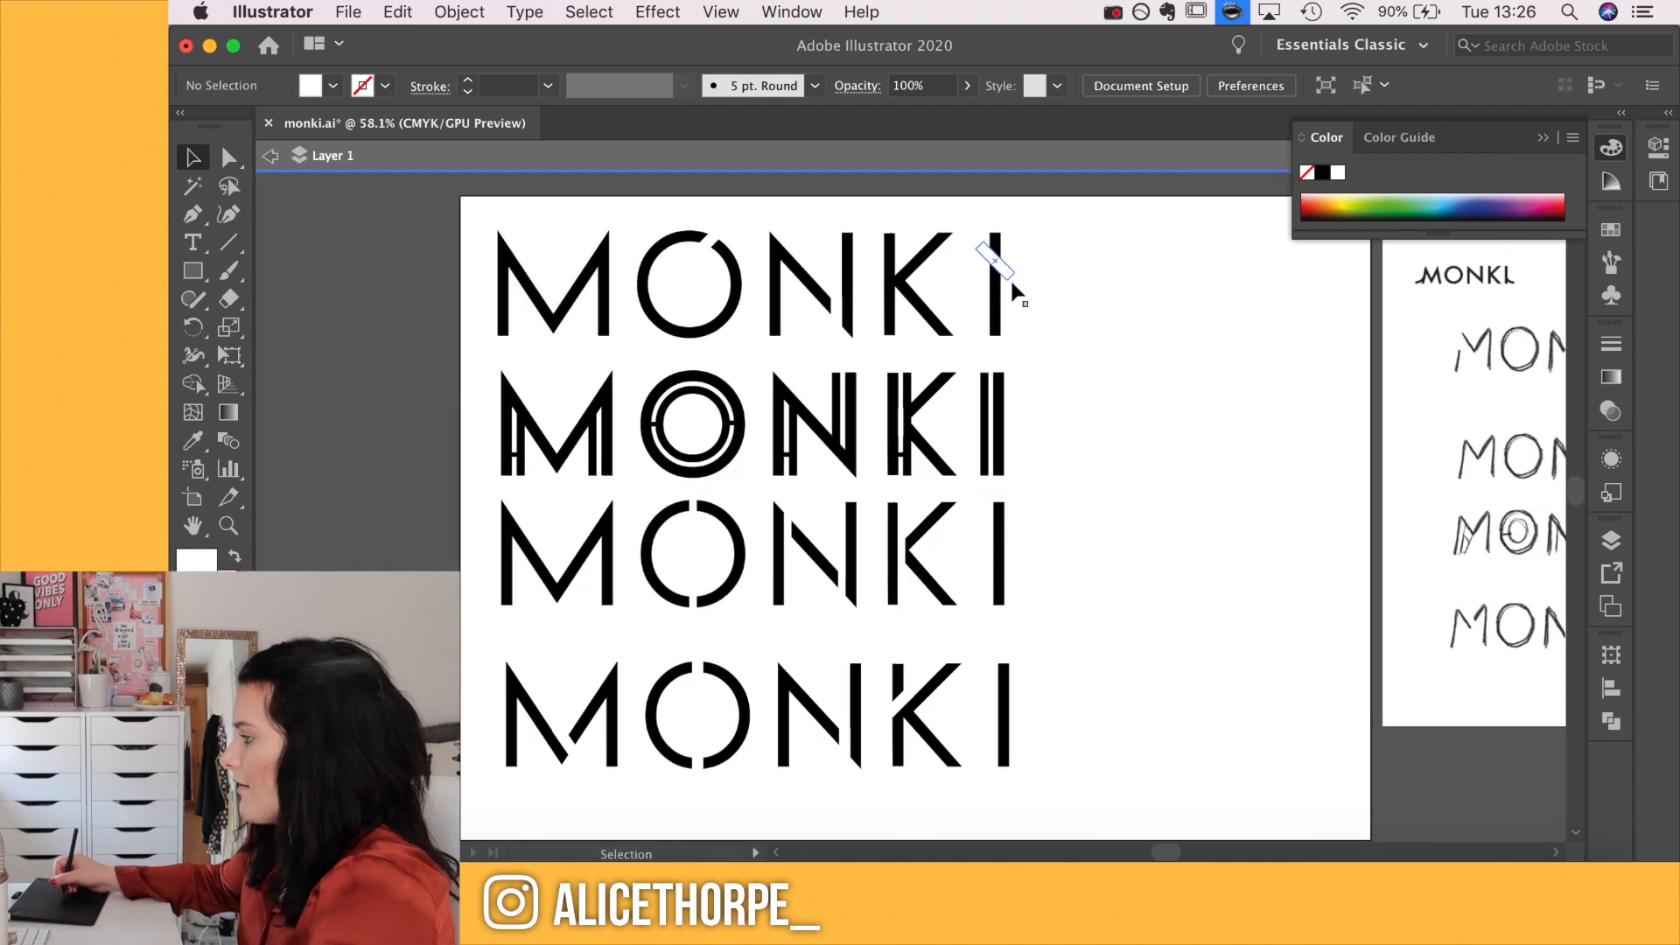
drag(851, 635, 932, 635)
drag(791, 738, 838, 596)
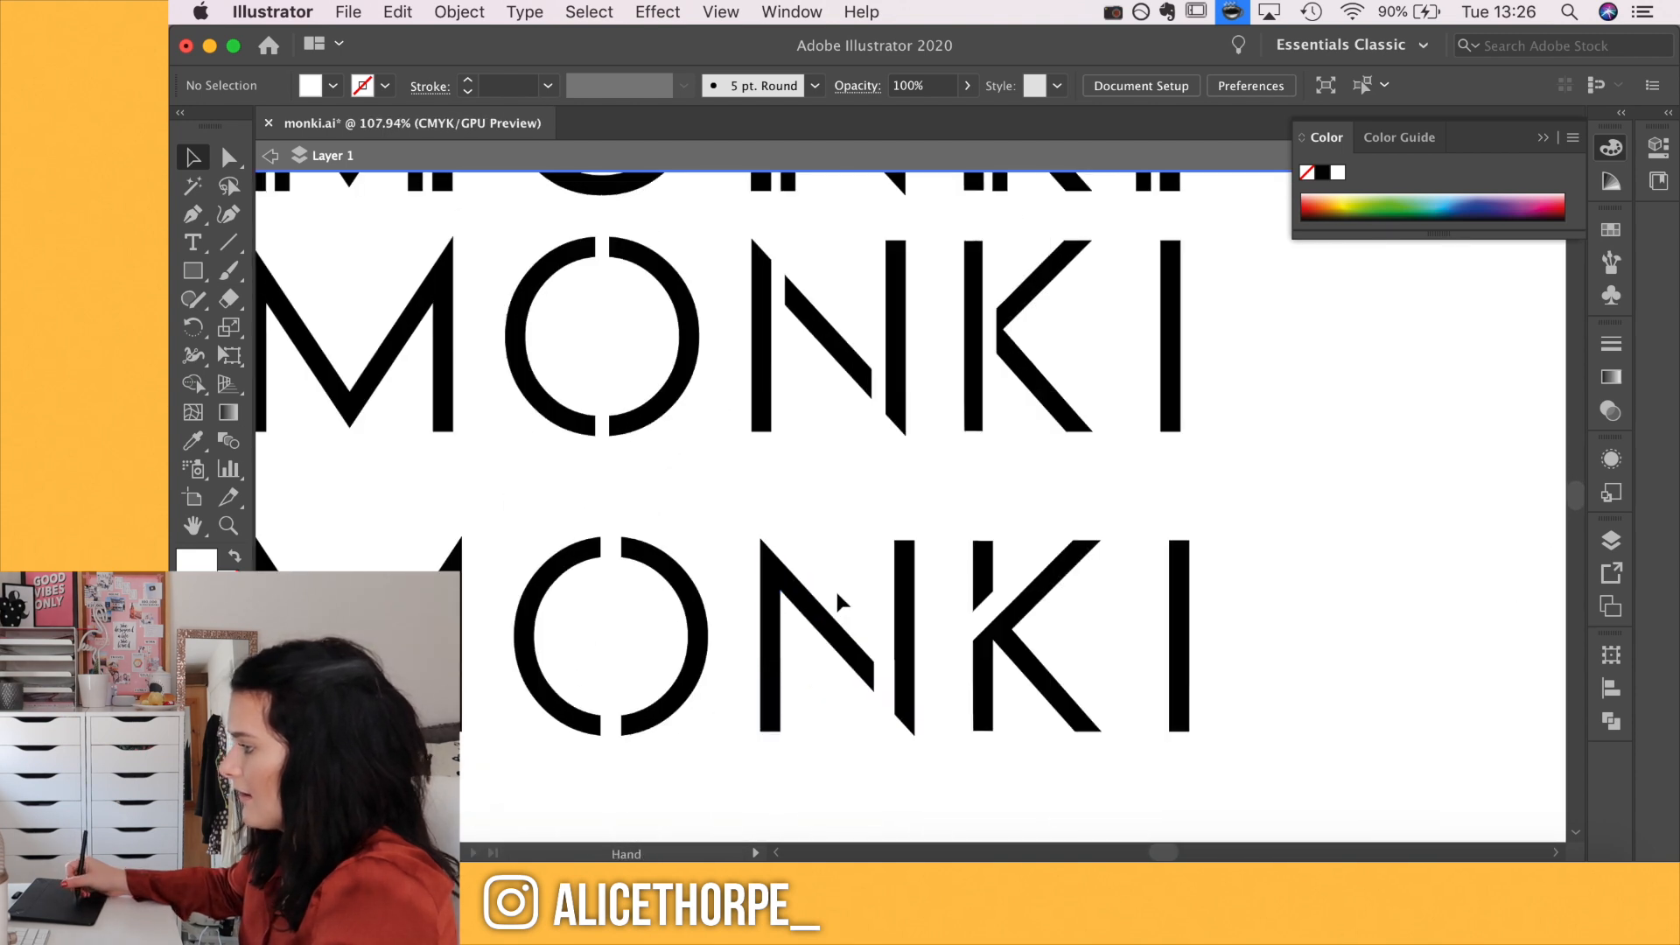
drag(810, 423, 765, 417)
drag(562, 612, 1192, 611)
drag(1220, 517, 1263, 668)
drag(1243, 627, 1234, 578)
drag(1326, 549, 1197, 640)
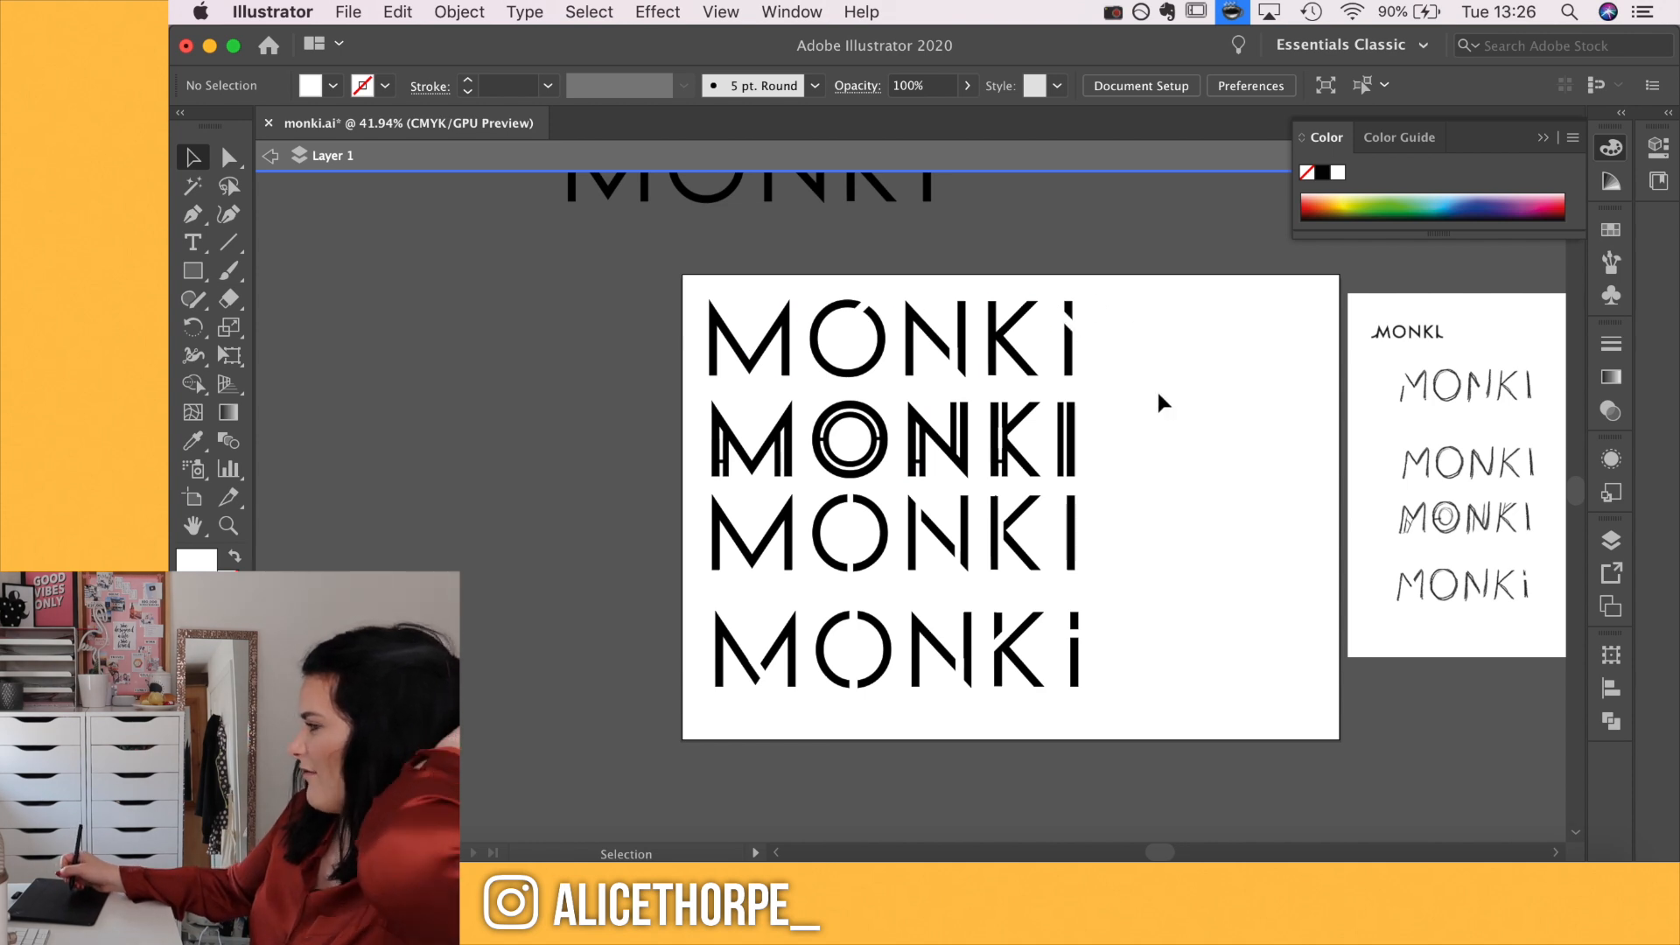
Compare the bottom wordmark with the versions above and examine how the slanted cut meets the M's diagonals
drag(1198, 699, 1089, 633)
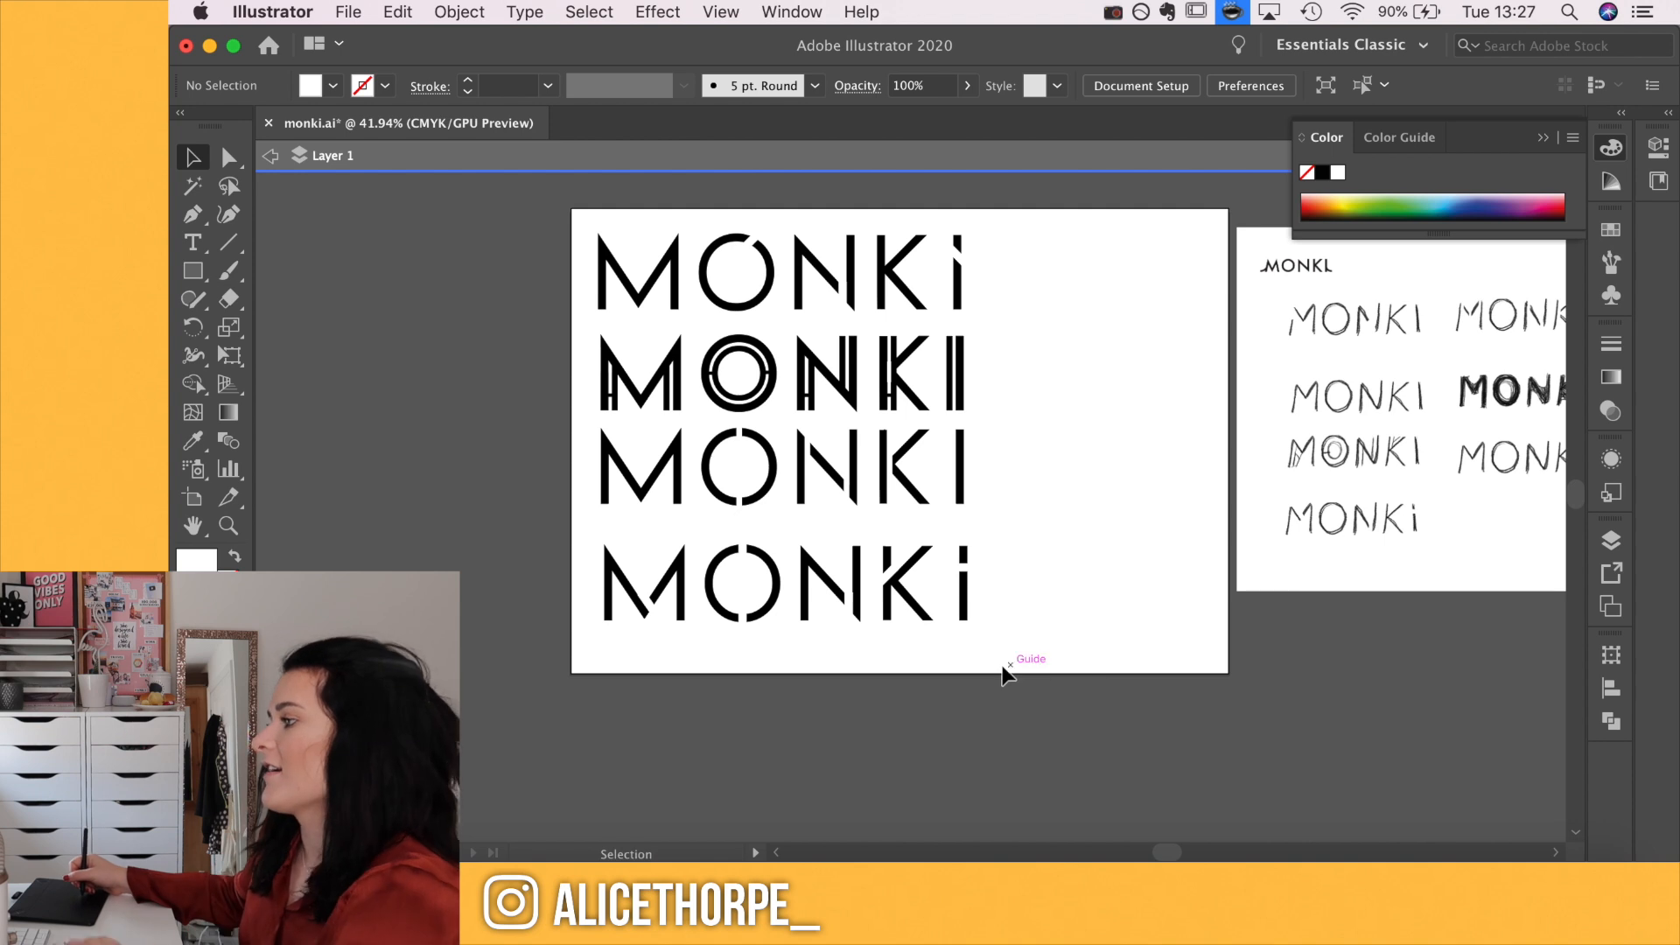
scroll(970, 681, up, 3)
scroll(971, 679, left, 4)
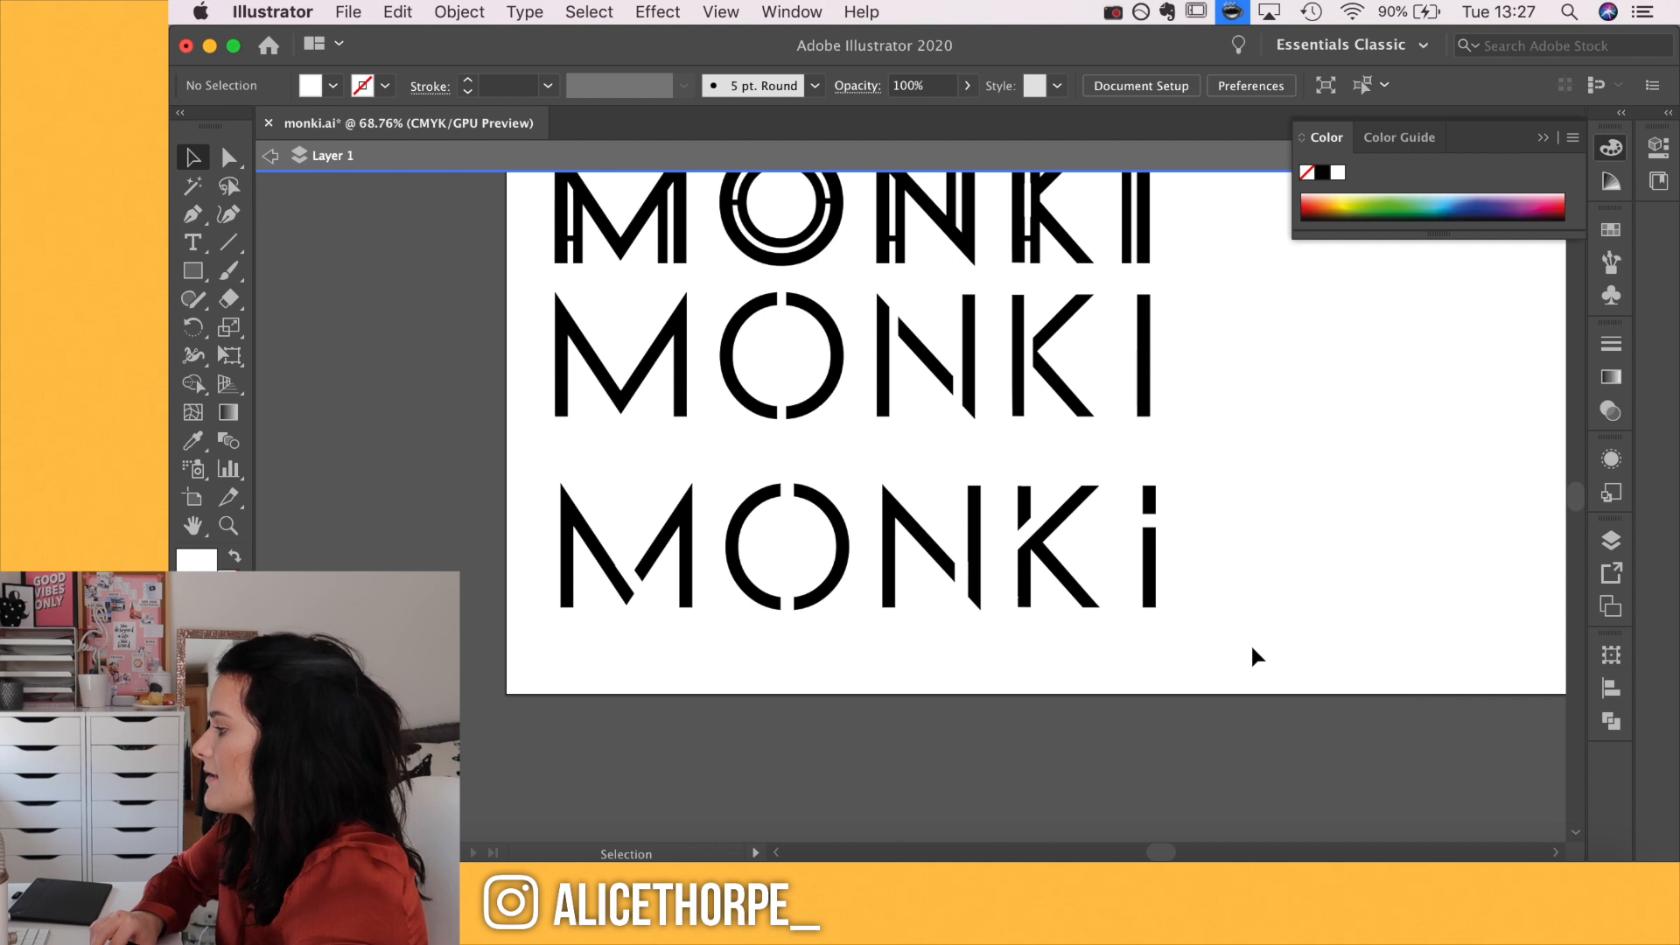
drag(836, 550, 534, 490)
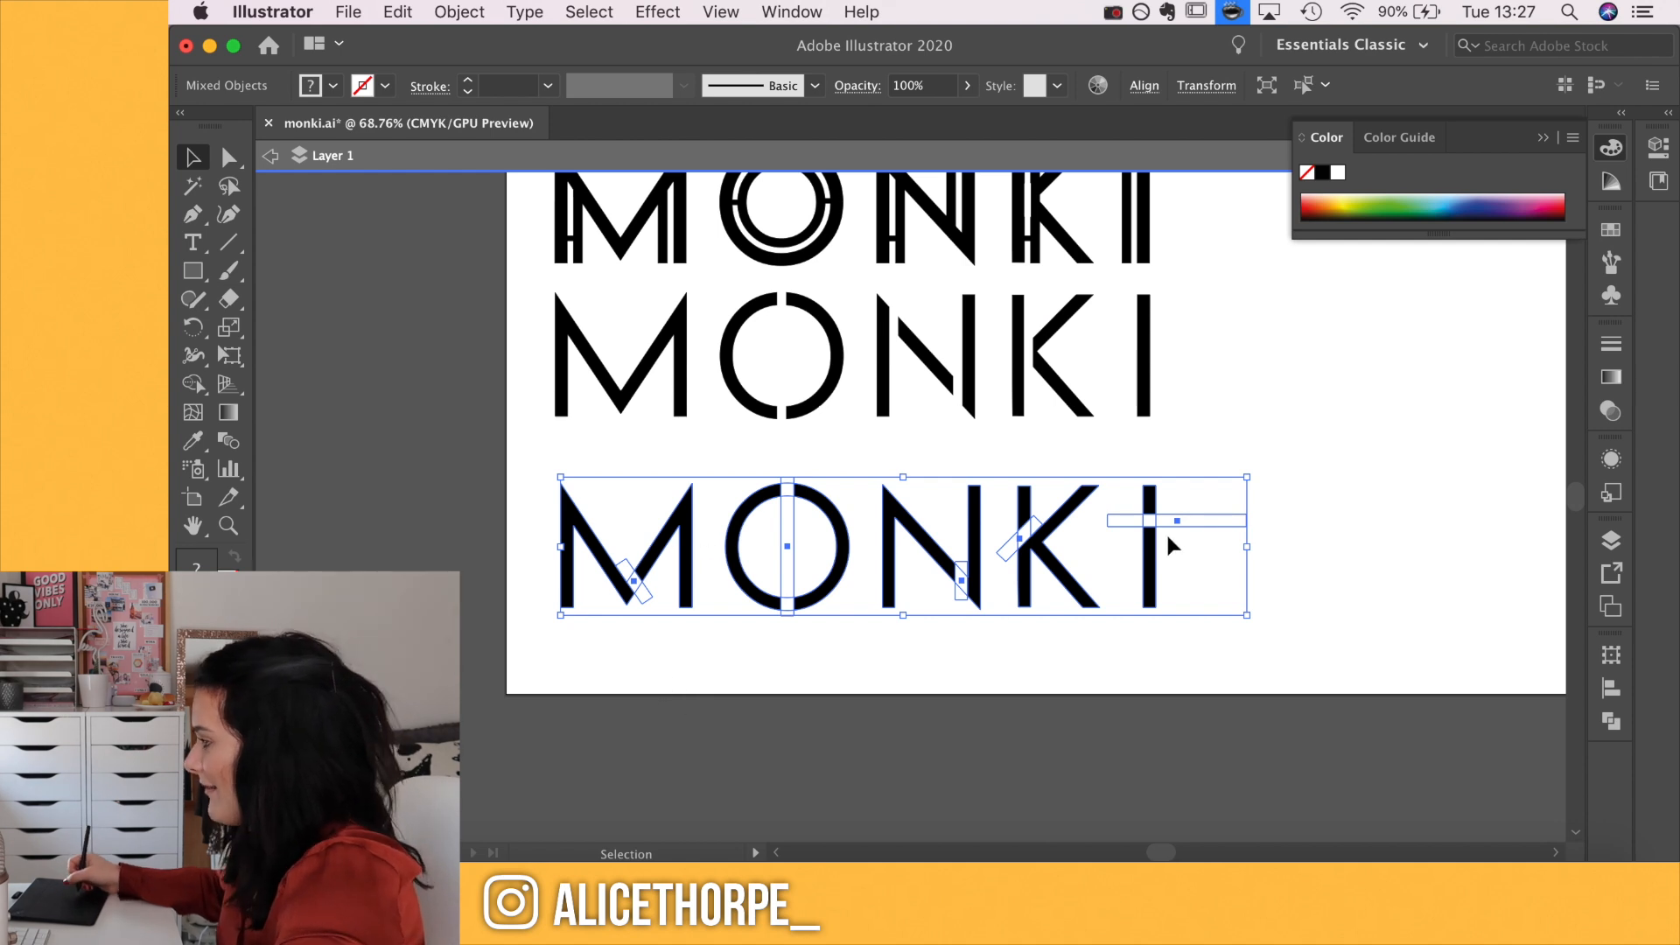
drag(1155, 567, 436, 601)
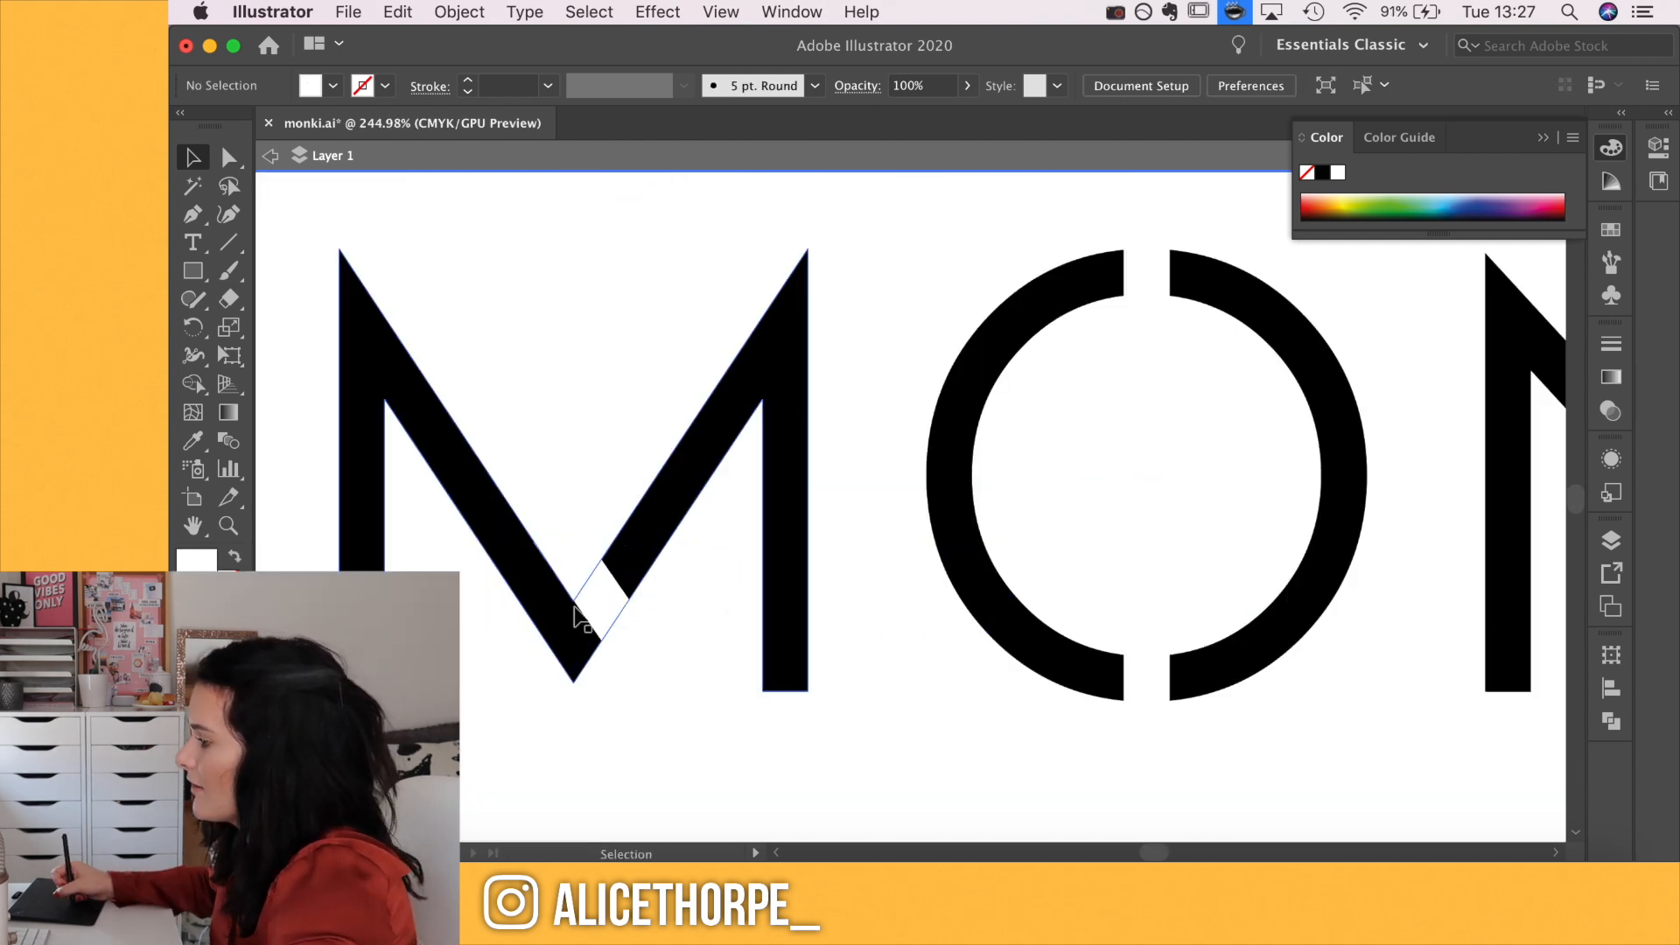
click(578, 612)
scroll(556, 568, up, 10)
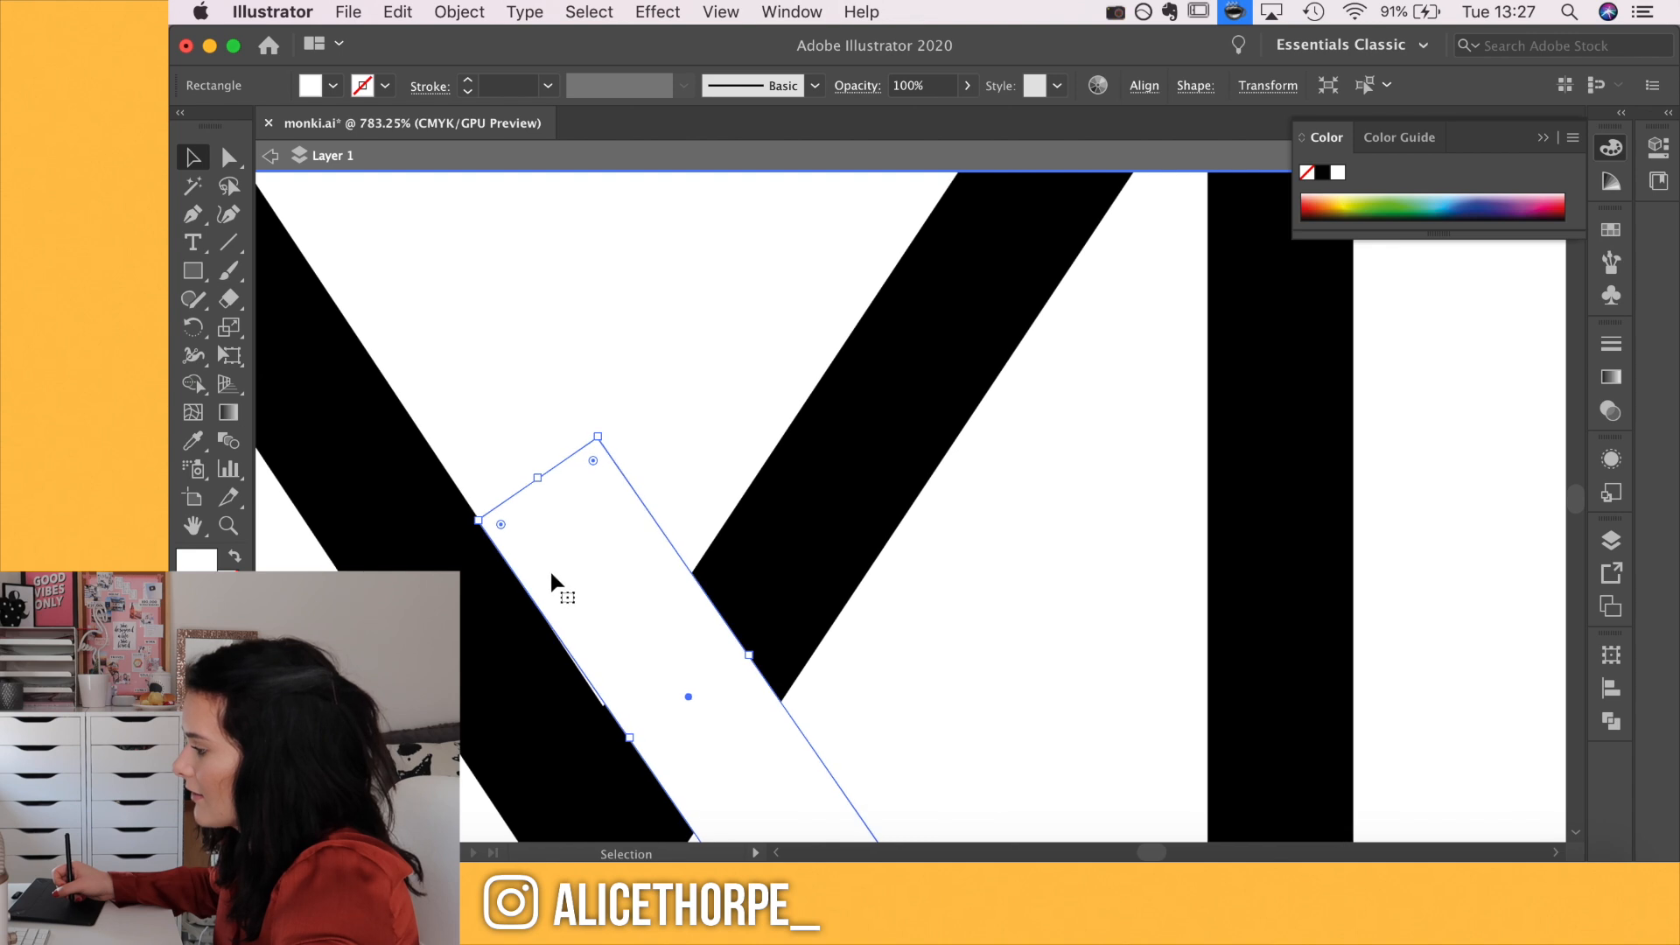
Subtract the slanted cut rectangle from the bottom wordmark's M with Minus Front
drag(425, 660, 508, 567)
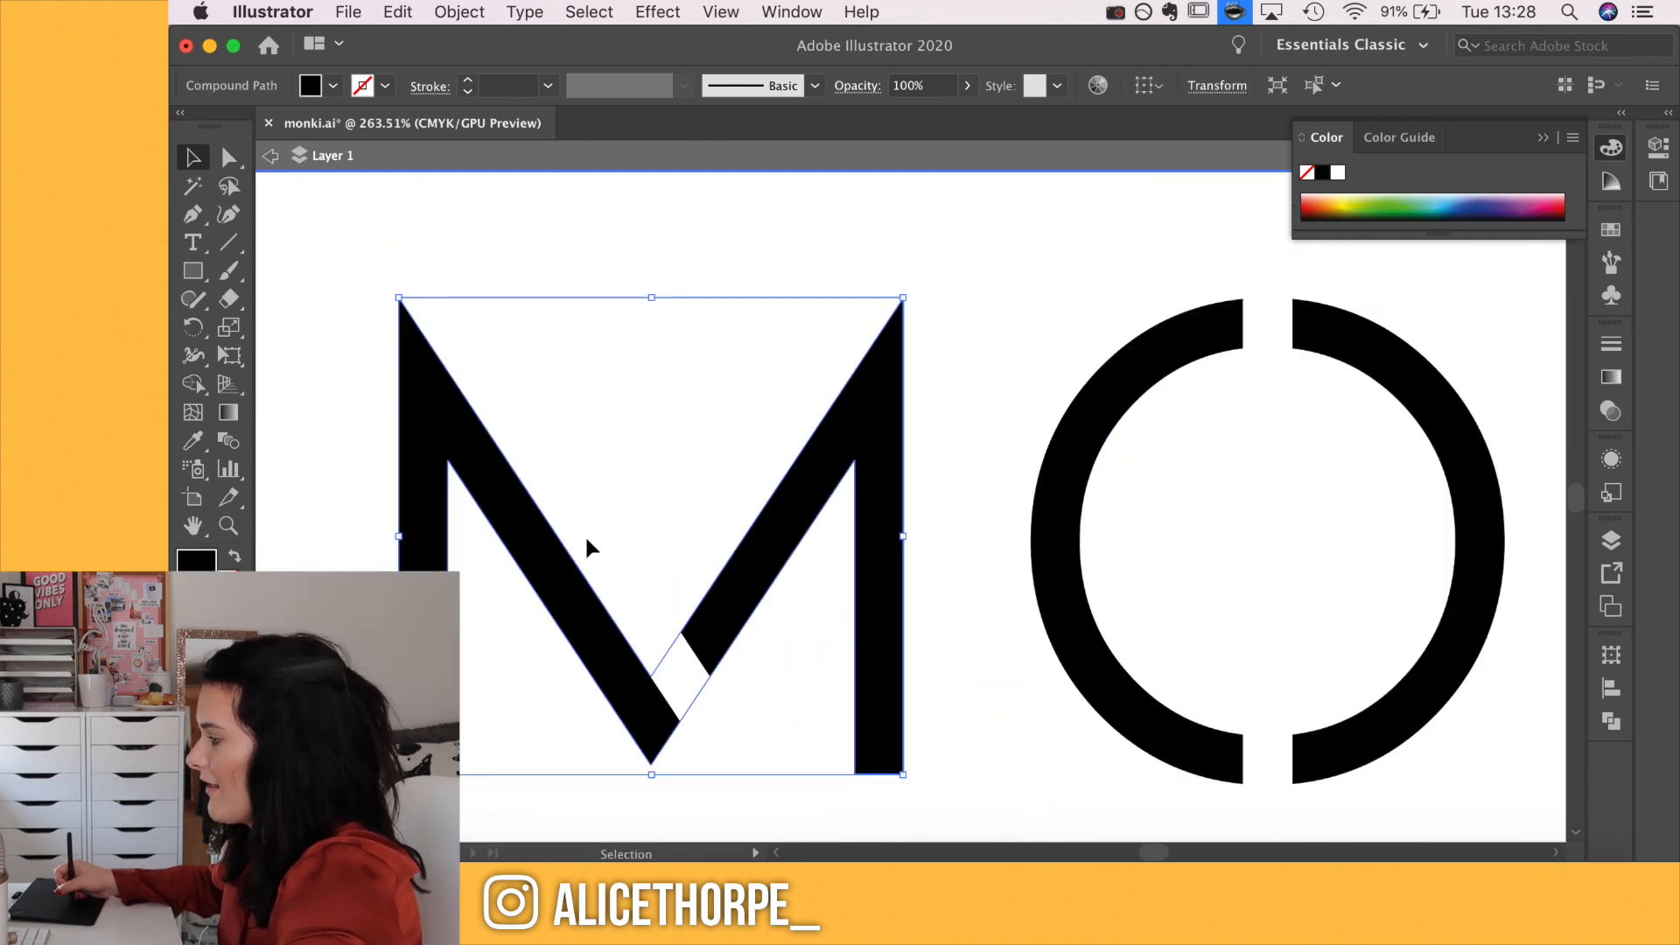
shift+click(696, 686)
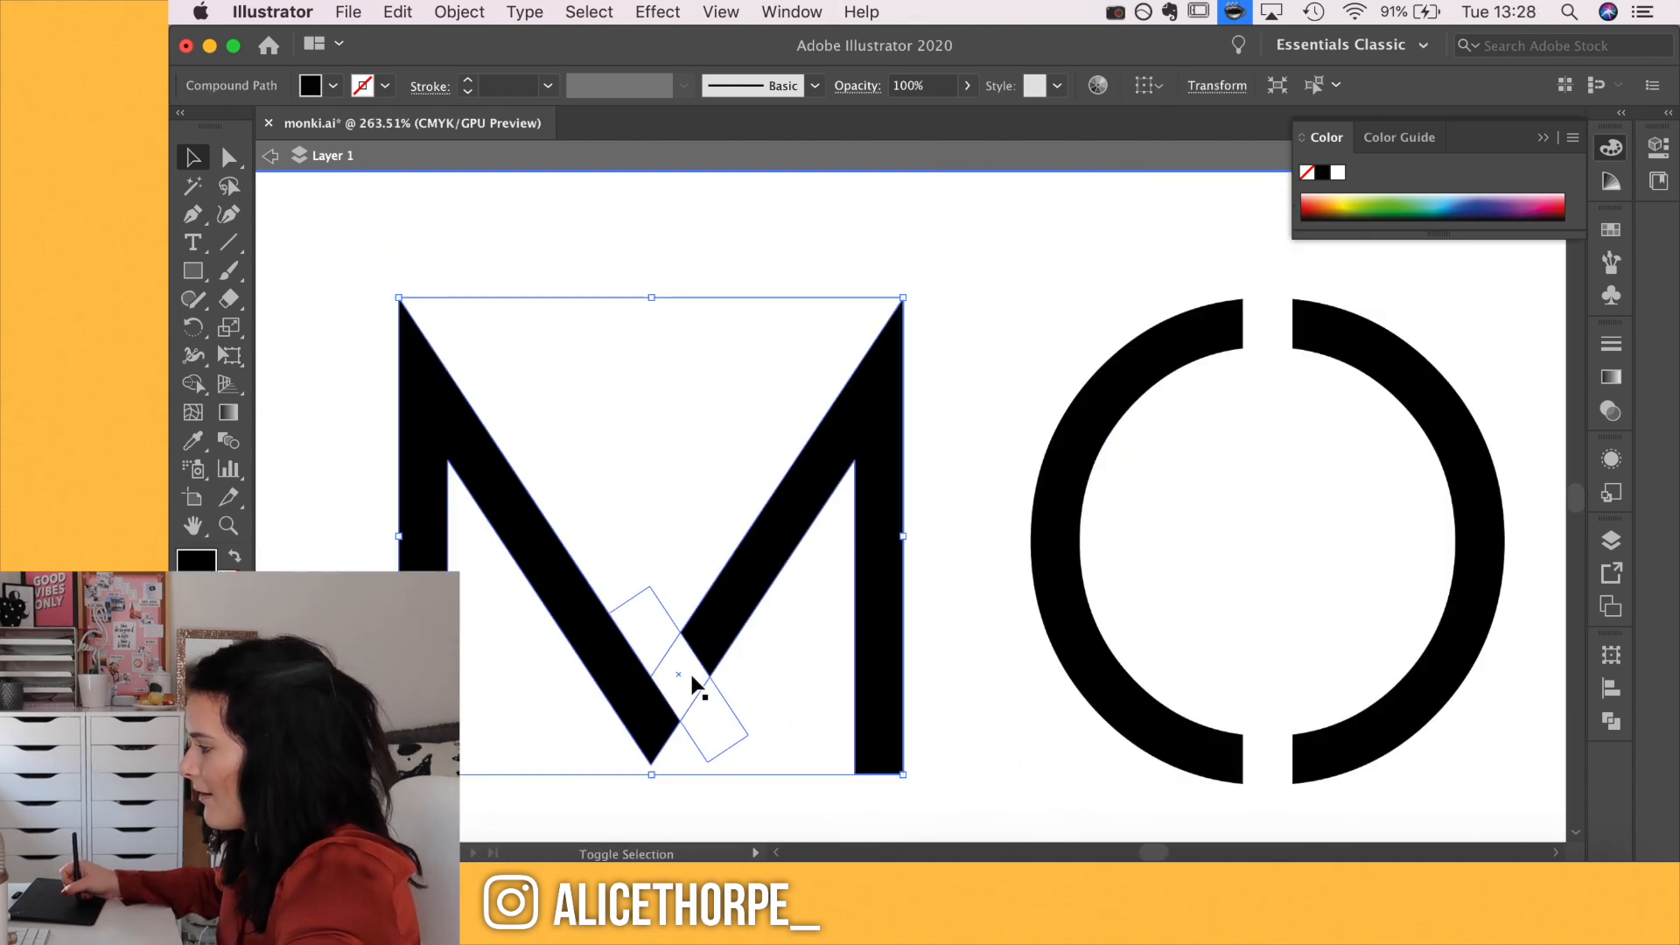
click(1612, 543)
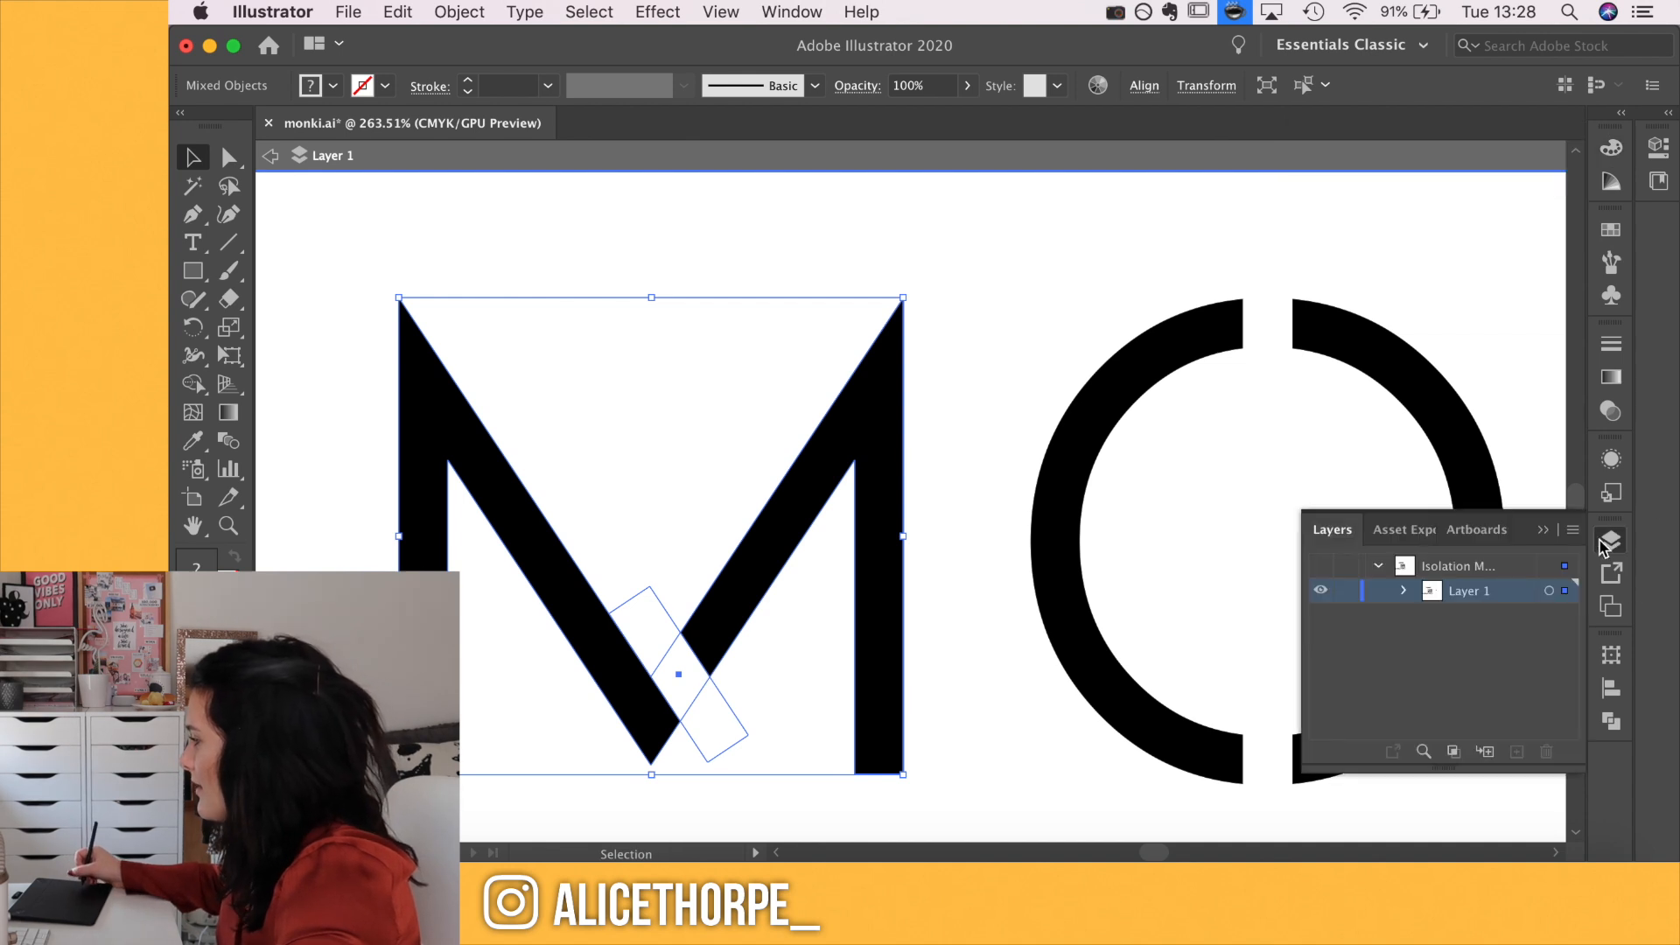
click(1611, 721)
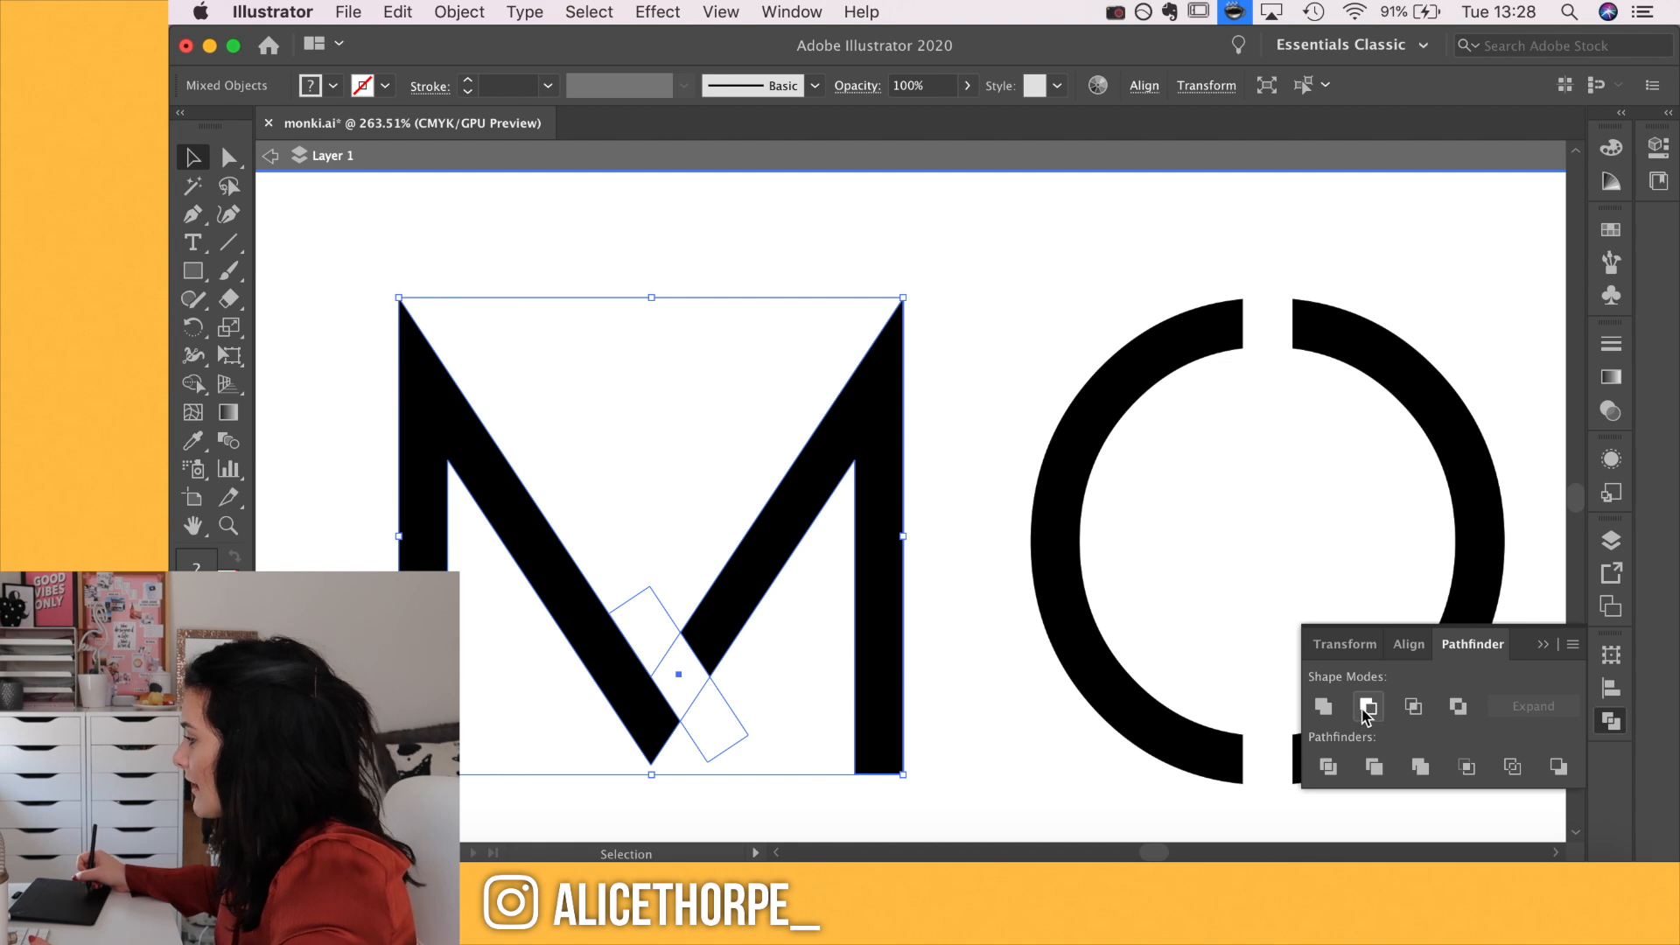
click(1367, 708)
click(1054, 772)
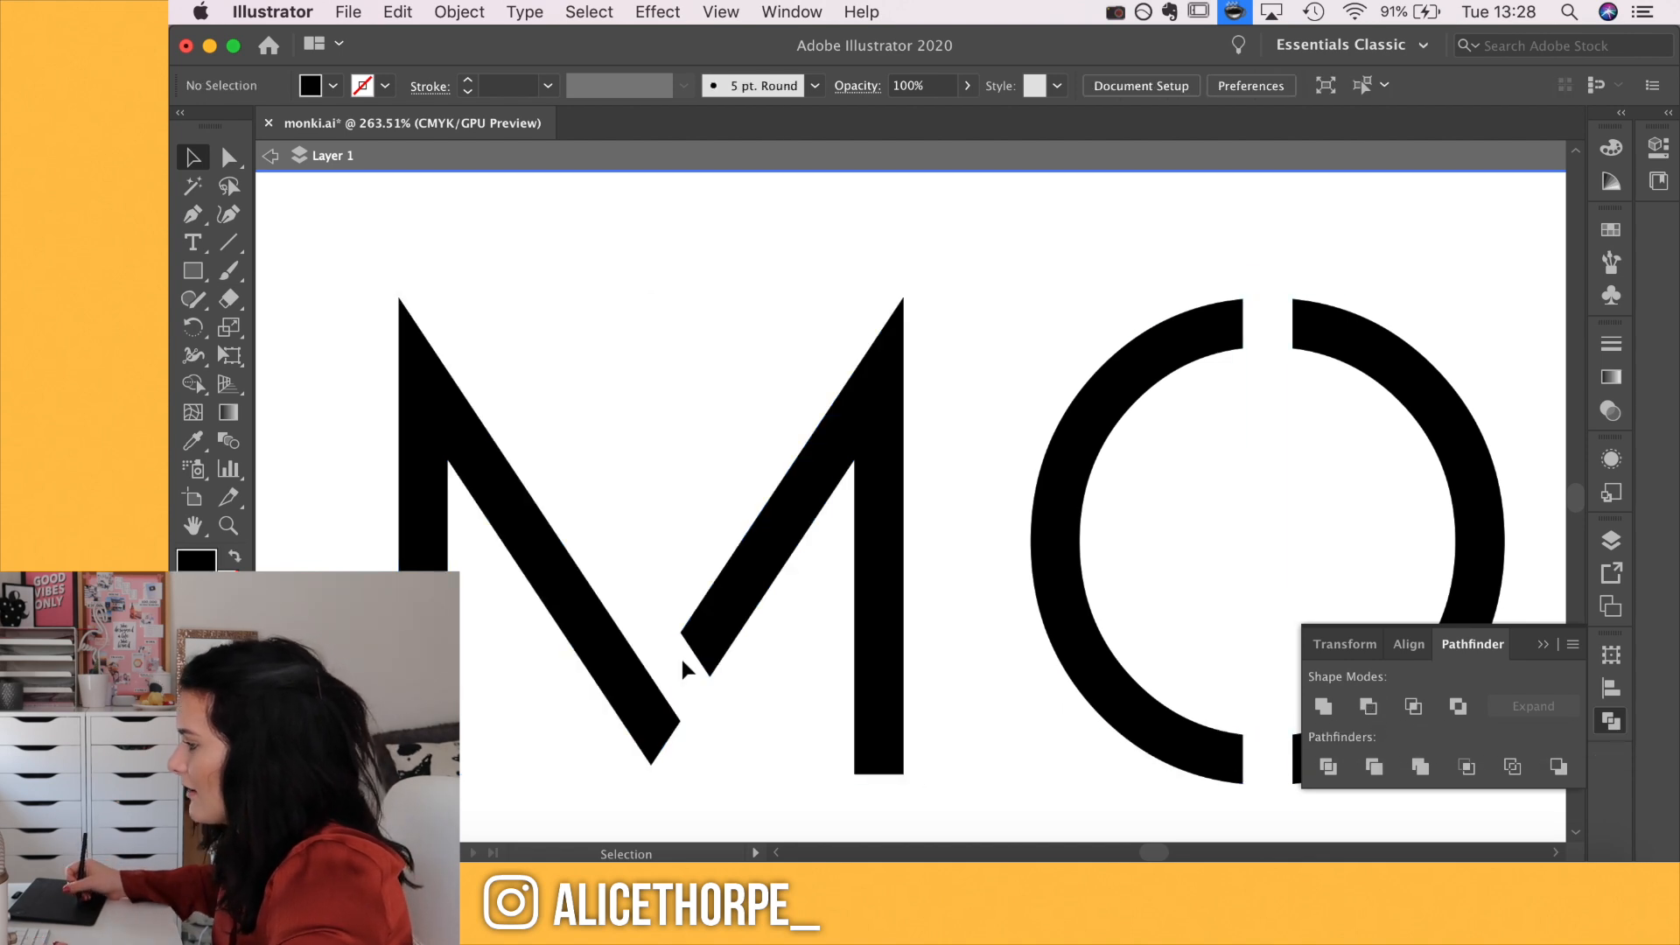
click(658, 711)
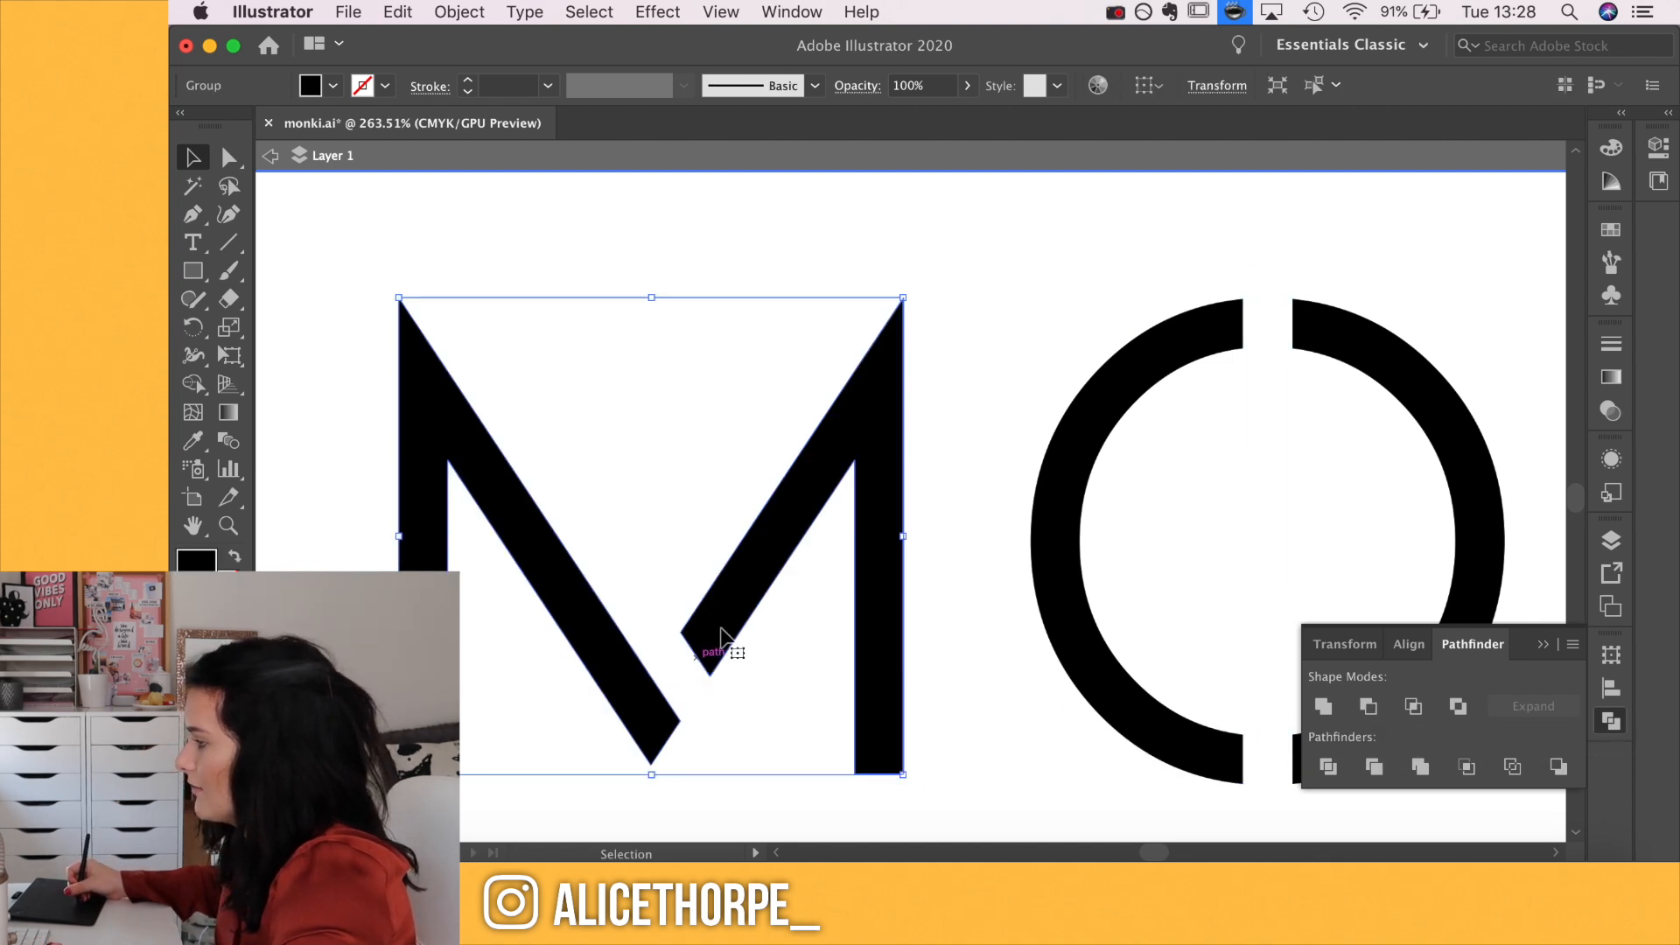
Subtract the vertical cut rectangle from the bottom wordmark's N with Minus Front
drag(953, 769, 672, 746)
click(839, 671)
shift+click(990, 736)
click(1369, 706)
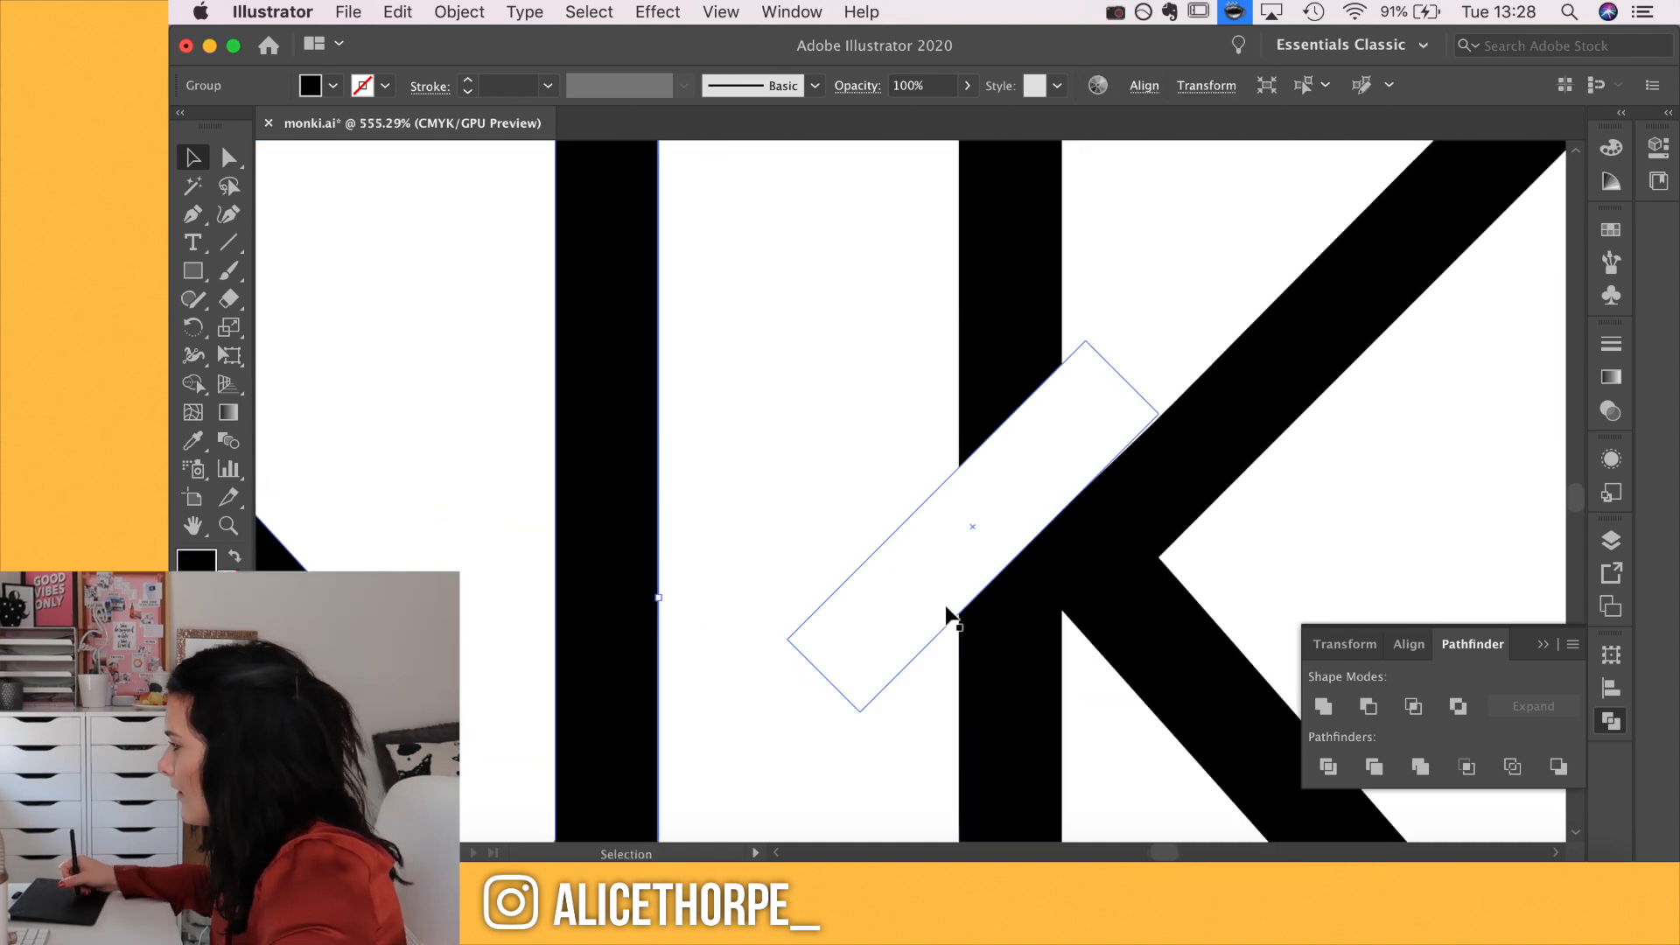
Subtract the remaining cut shapes from the bottom wordmark's K and I with Minus Front
click(949, 619)
drag(653, 668, 472, 754)
drag(1265, 242, 1245, 210)
click(1369, 707)
click(638, 507)
Move the whole finished bottom wordmark slightly to the right and open its object options
scroll(885, 575, down, 15)
scroll(889, 574, up, 4)
scroll(899, 565, up, 4)
scroll(859, 534, down, 2)
drag(521, 405, 1347, 639)
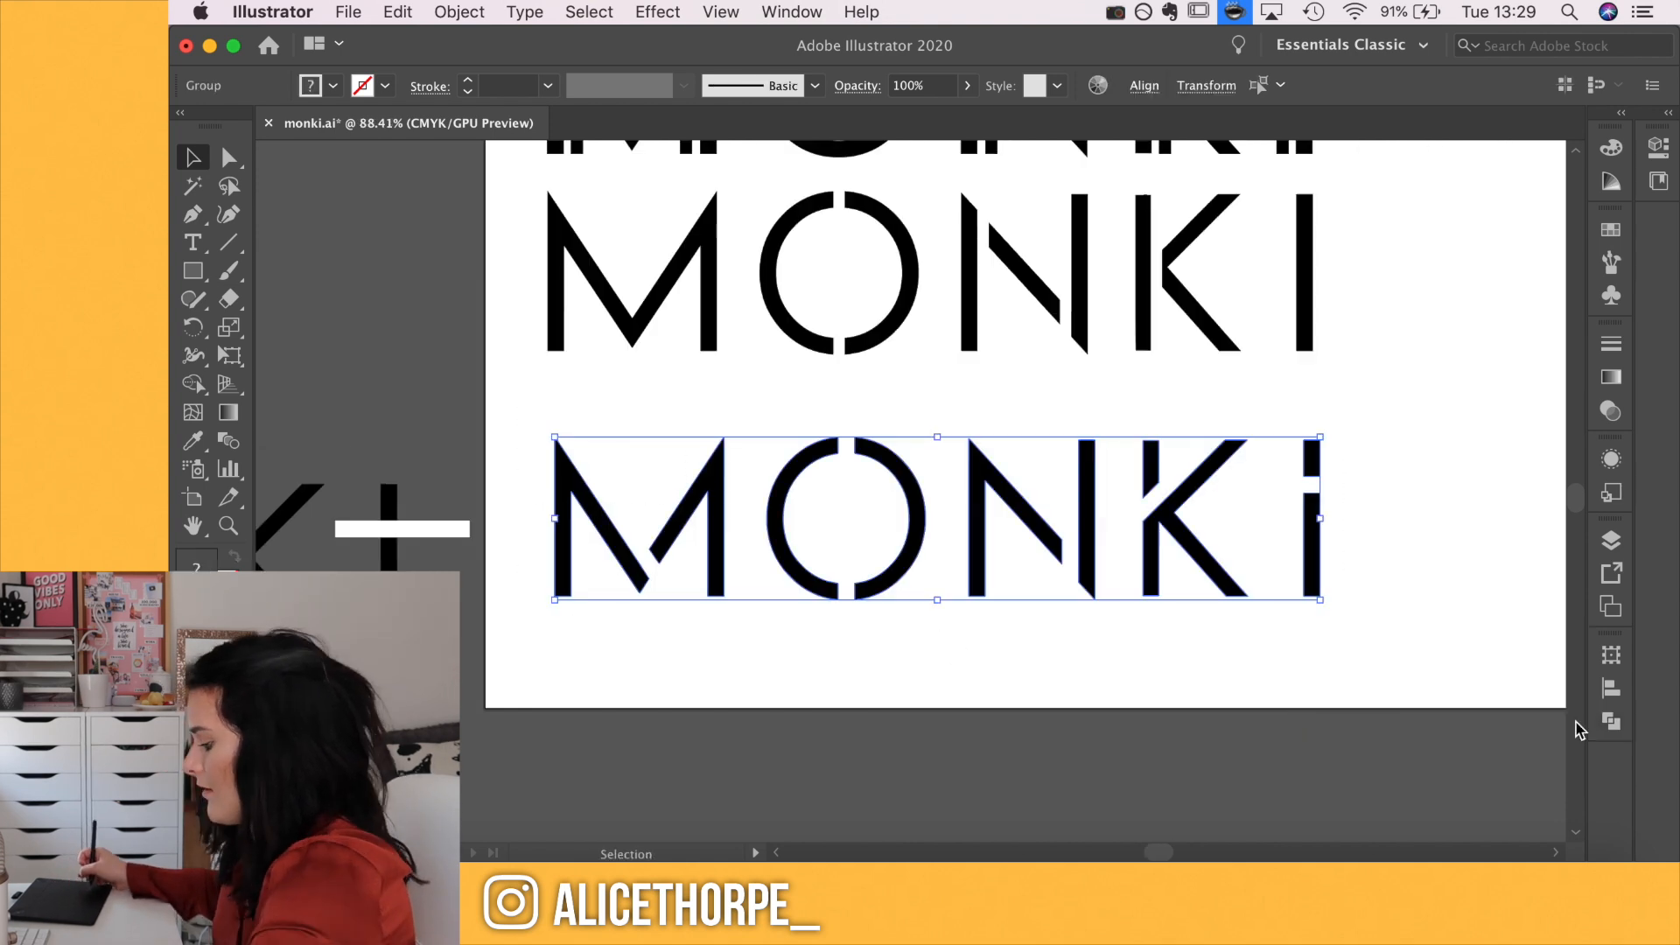
click(1337, 693)
drag(1035, 544, 1075, 547)
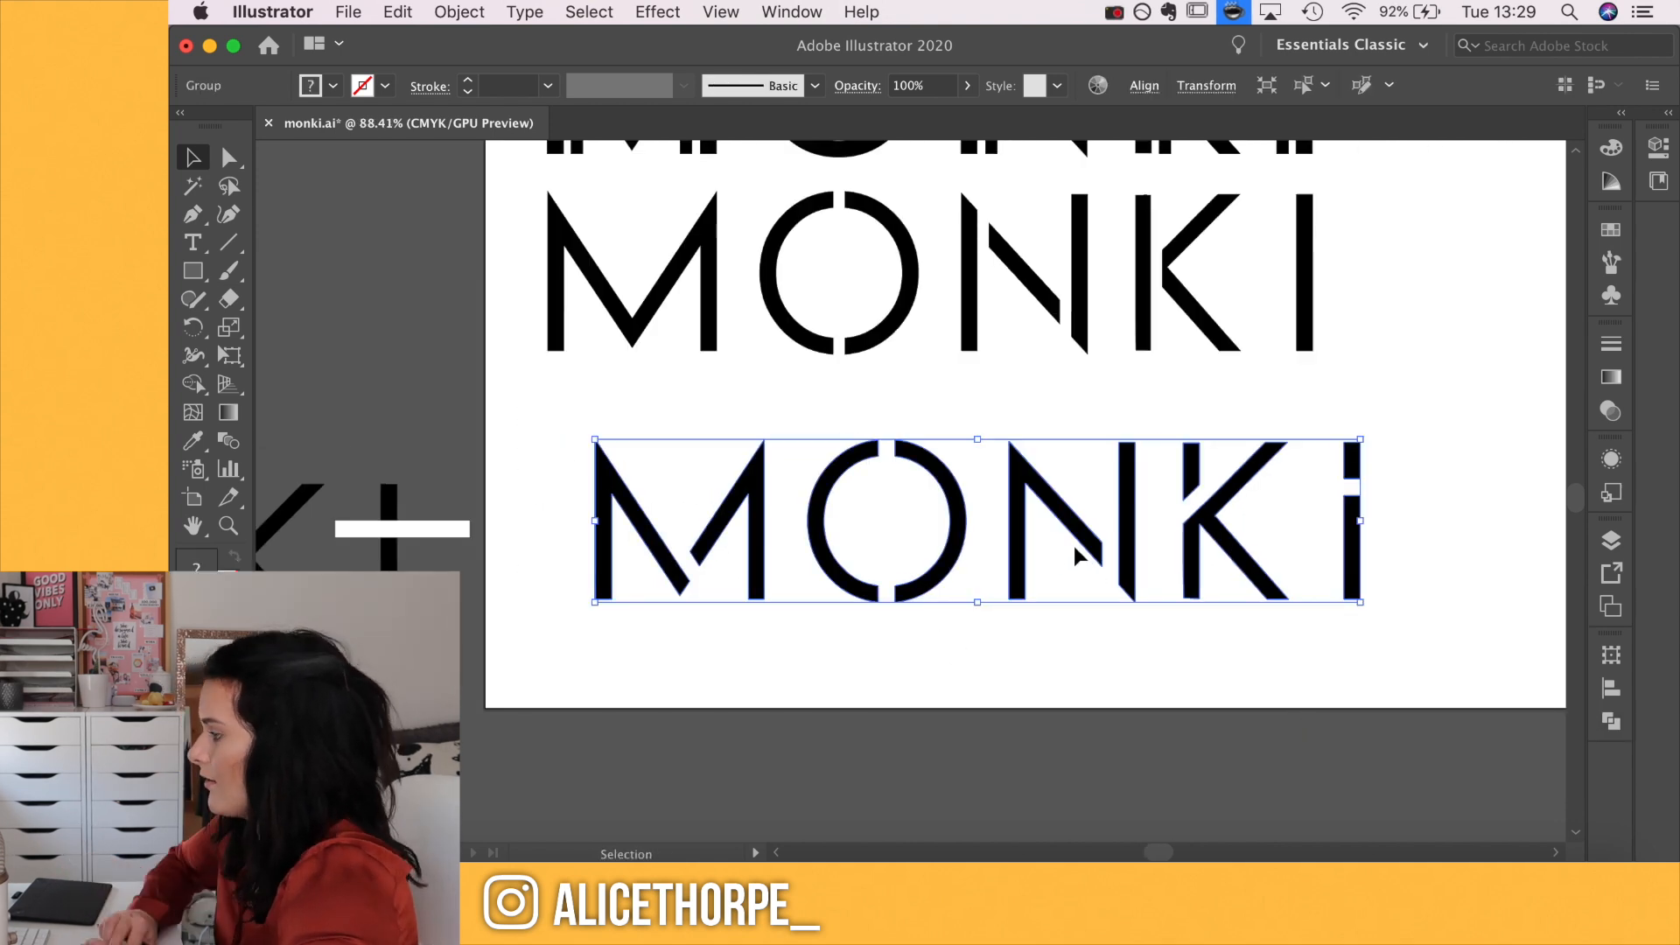
right_click(1076, 549)
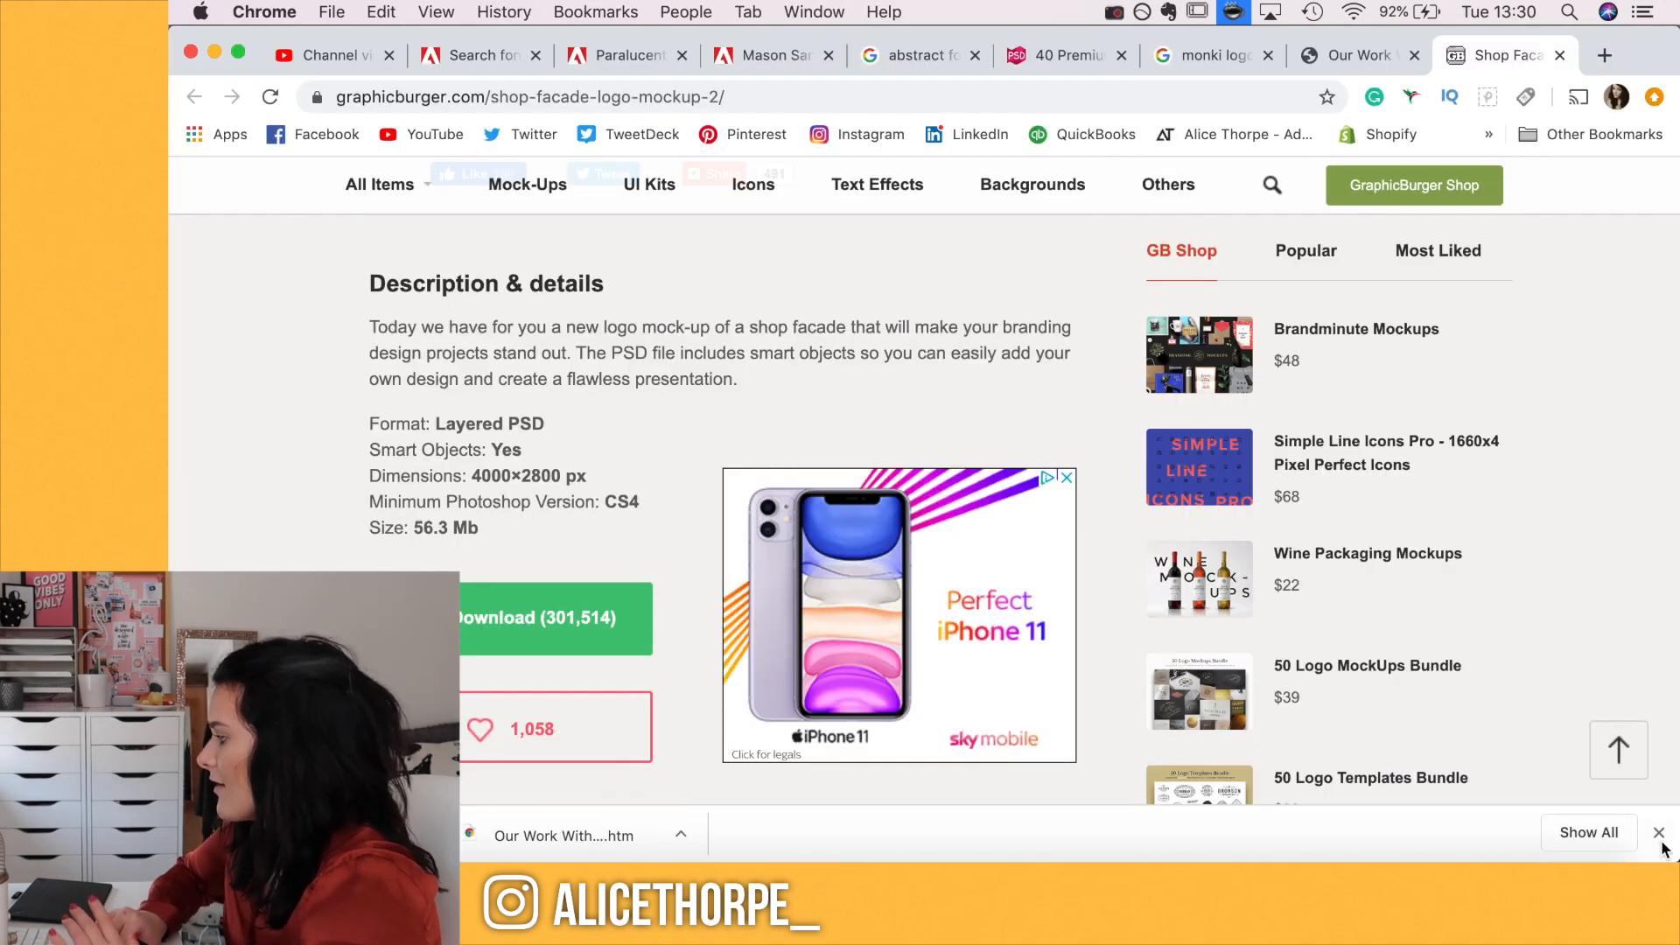
Review the Shop Facade Logo MockUp #2 page on GraphicBurger in Chrome, closing the downloads bar
click(1659, 833)
scroll(461, 403, up, 10)
scroll(463, 412, up, 6)
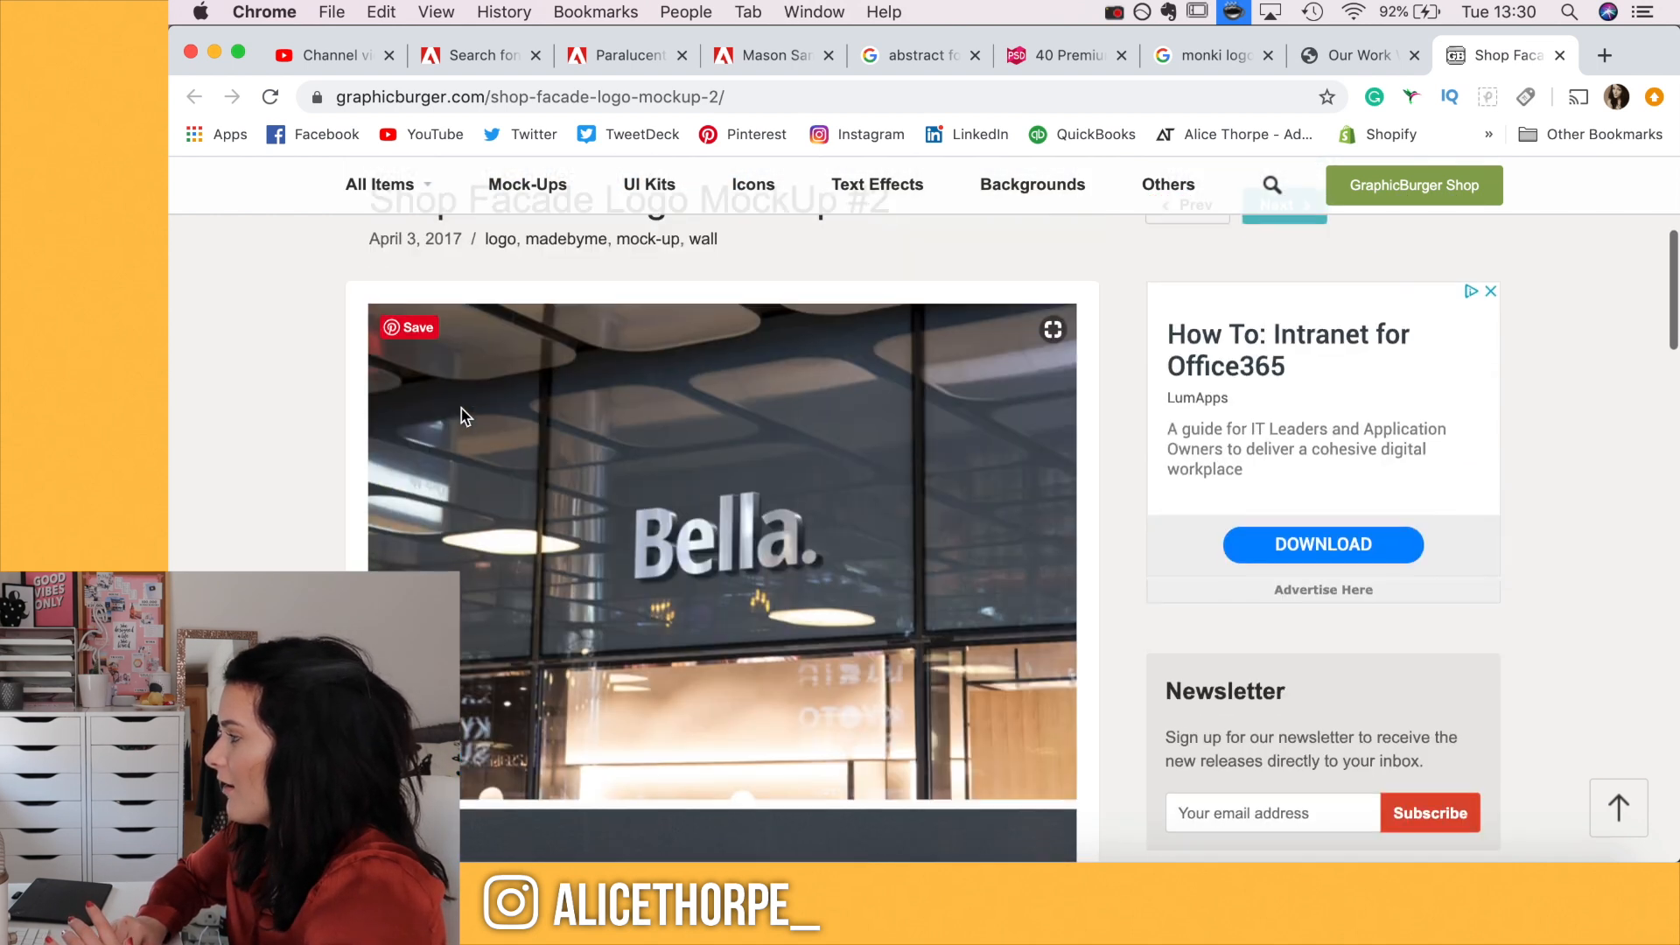
scroll(463, 417, down, 5)
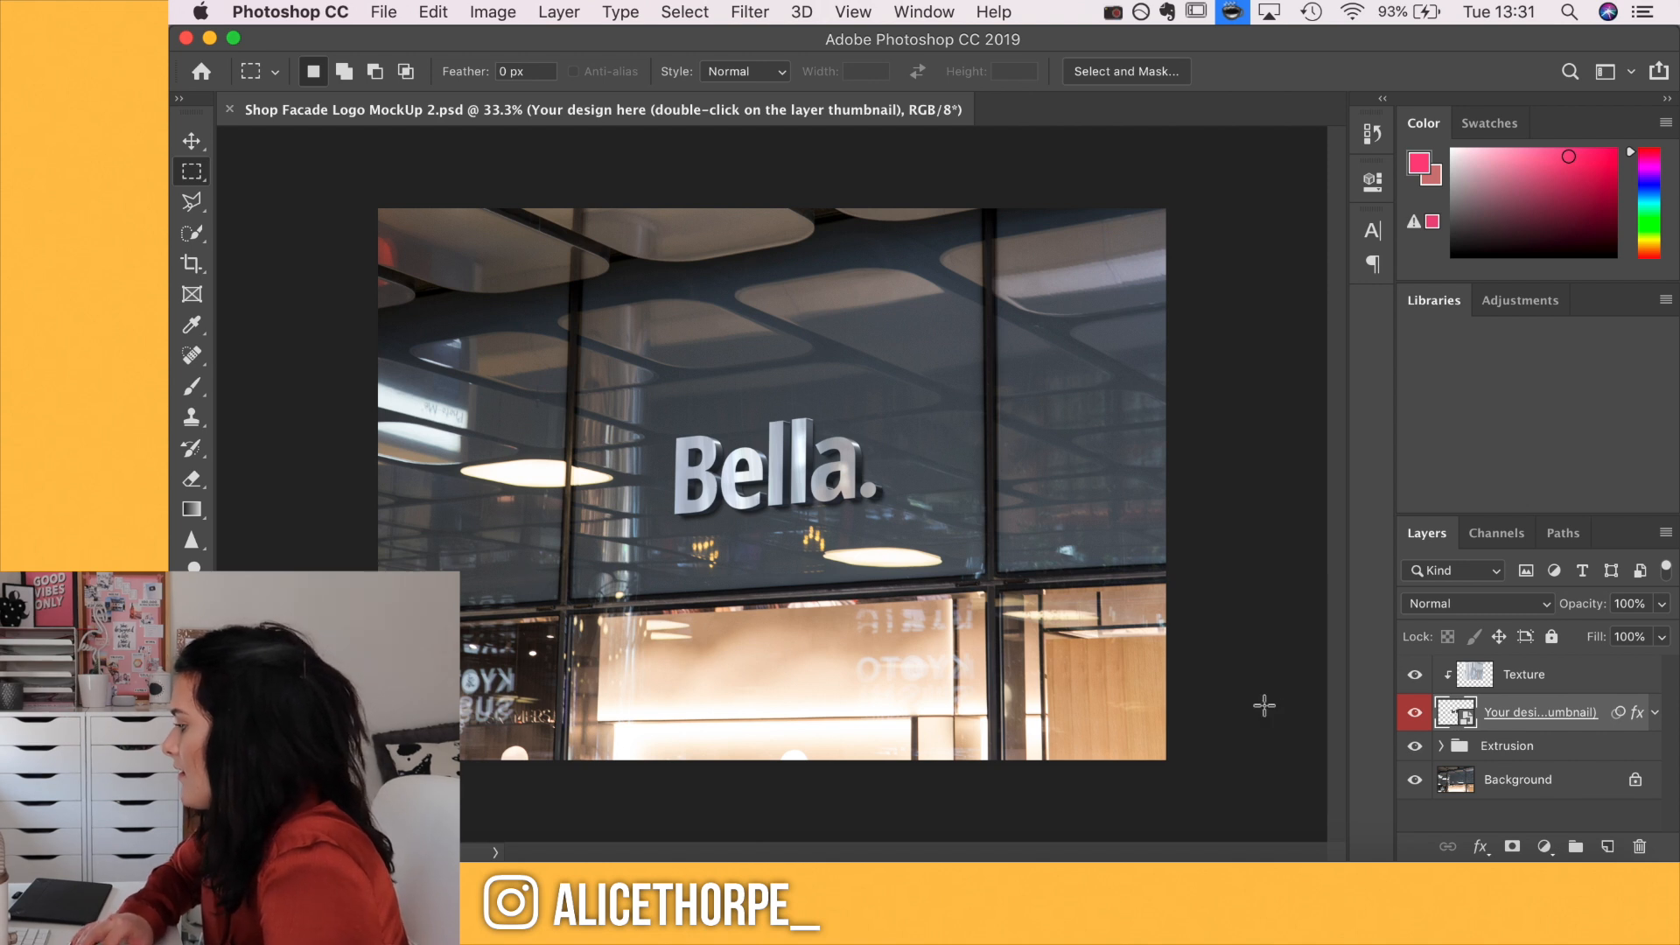
key(v)
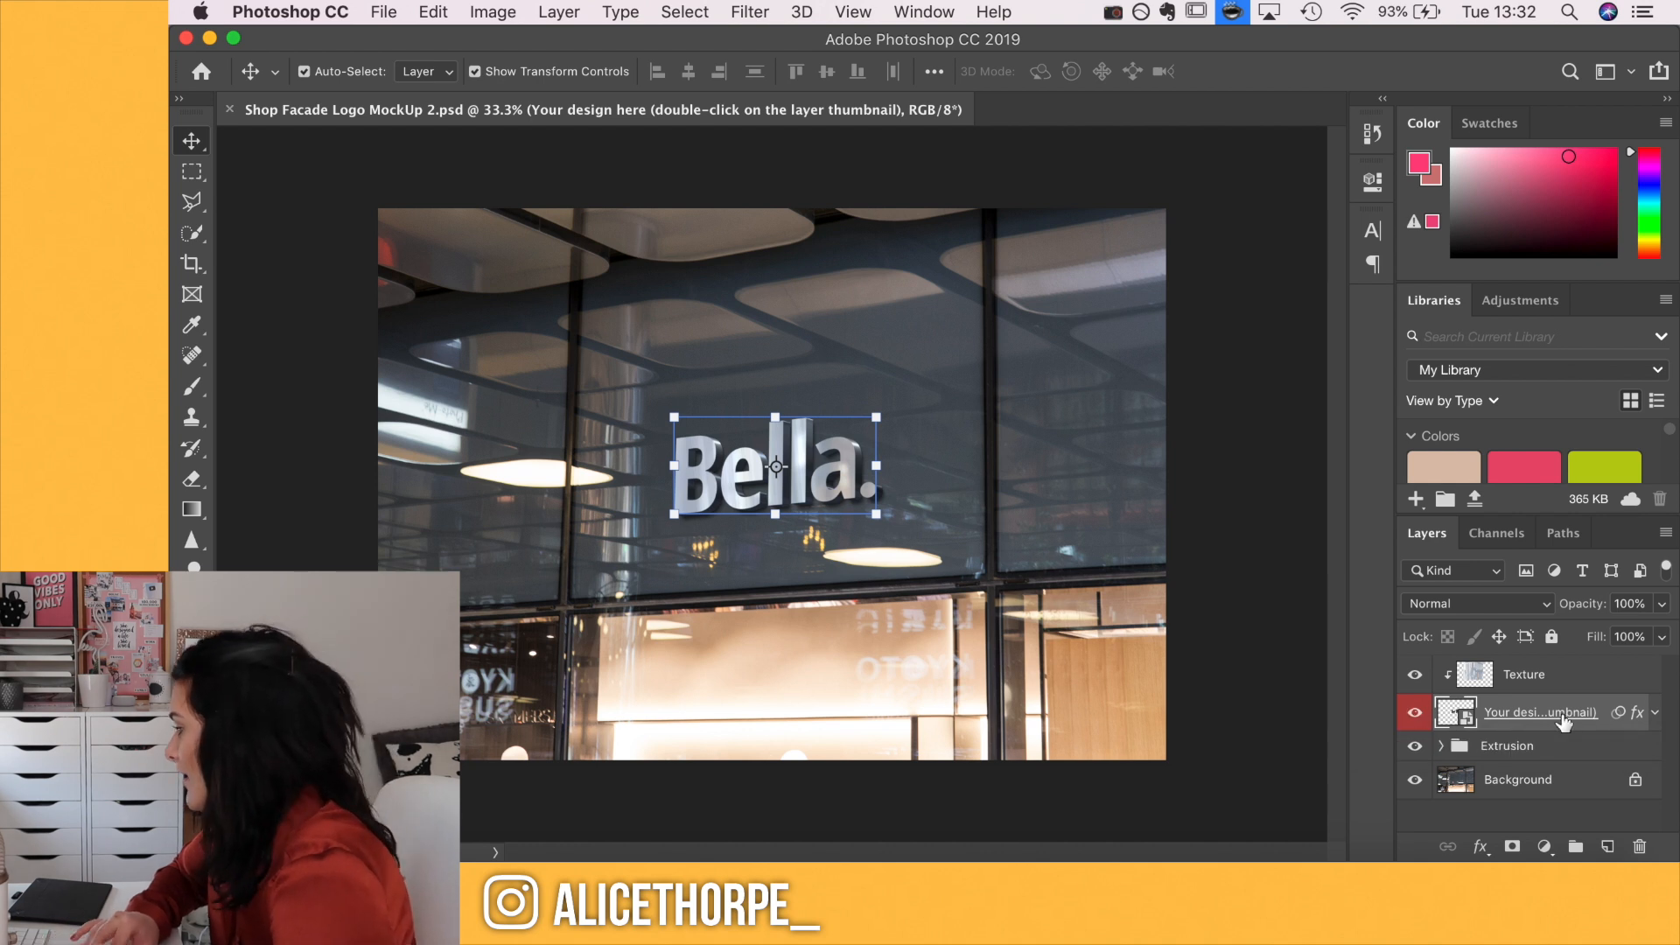
double_click(1598, 710)
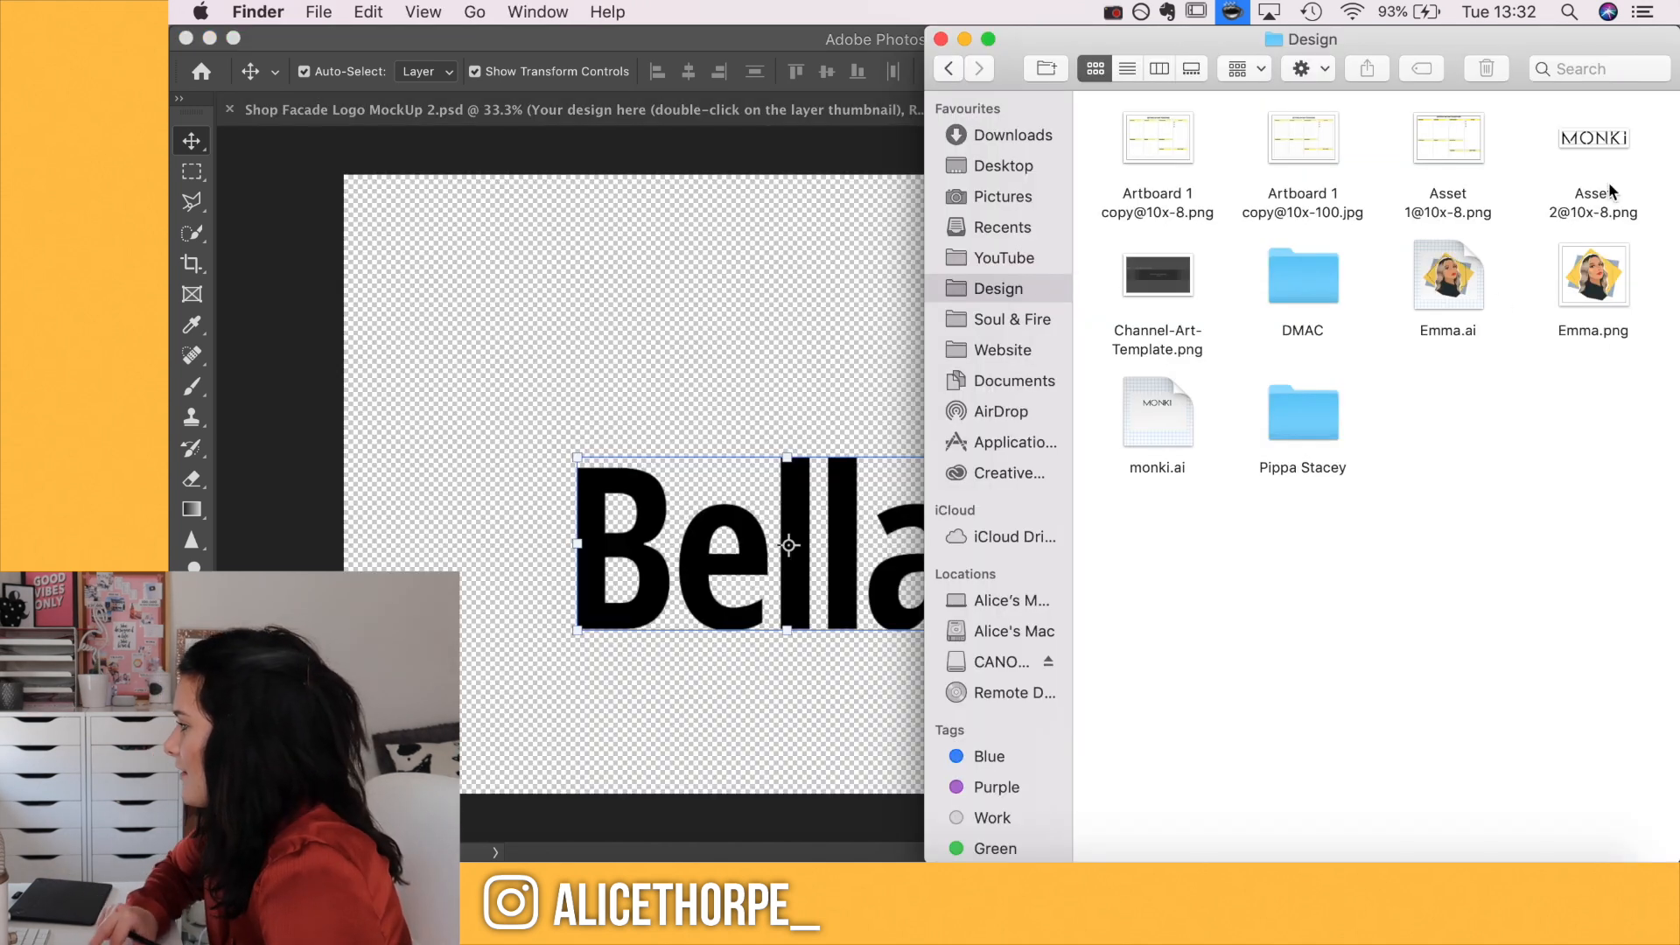
click(1593, 166)
drag(1593, 166, 666, 320)
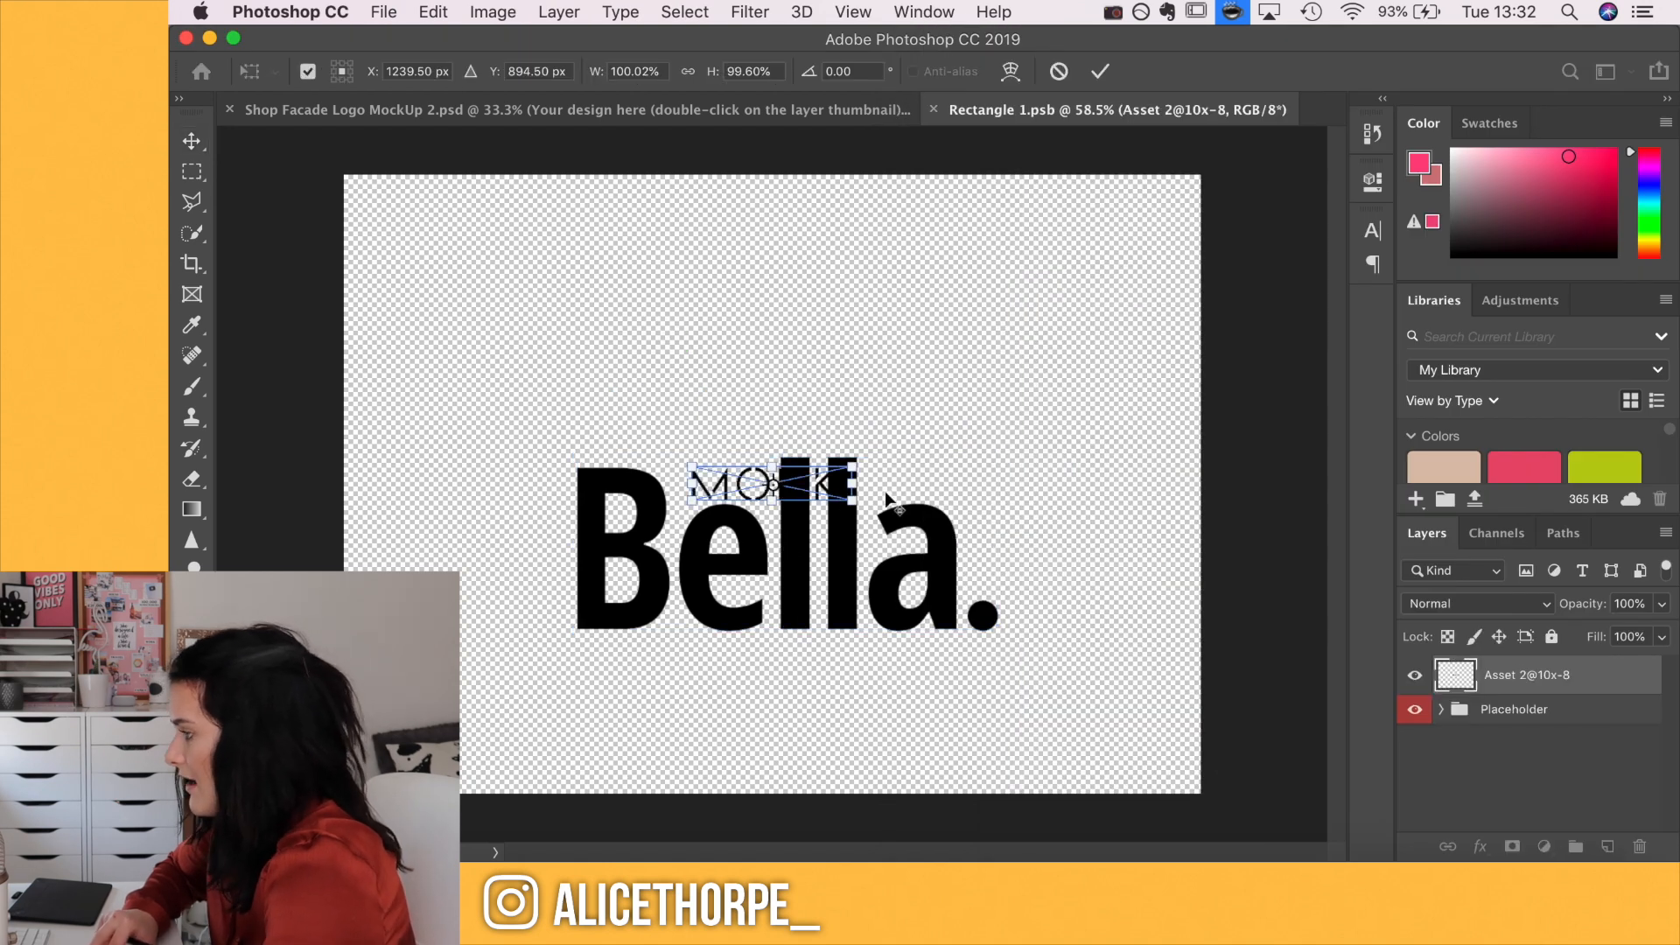
Enlarge the MONKI wordmark to about 70% of the canvas width in place of the hidden Placeholder group, and save the smart object
drag(856, 464, 1044, 324)
drag(1044, 324, 1072, 297)
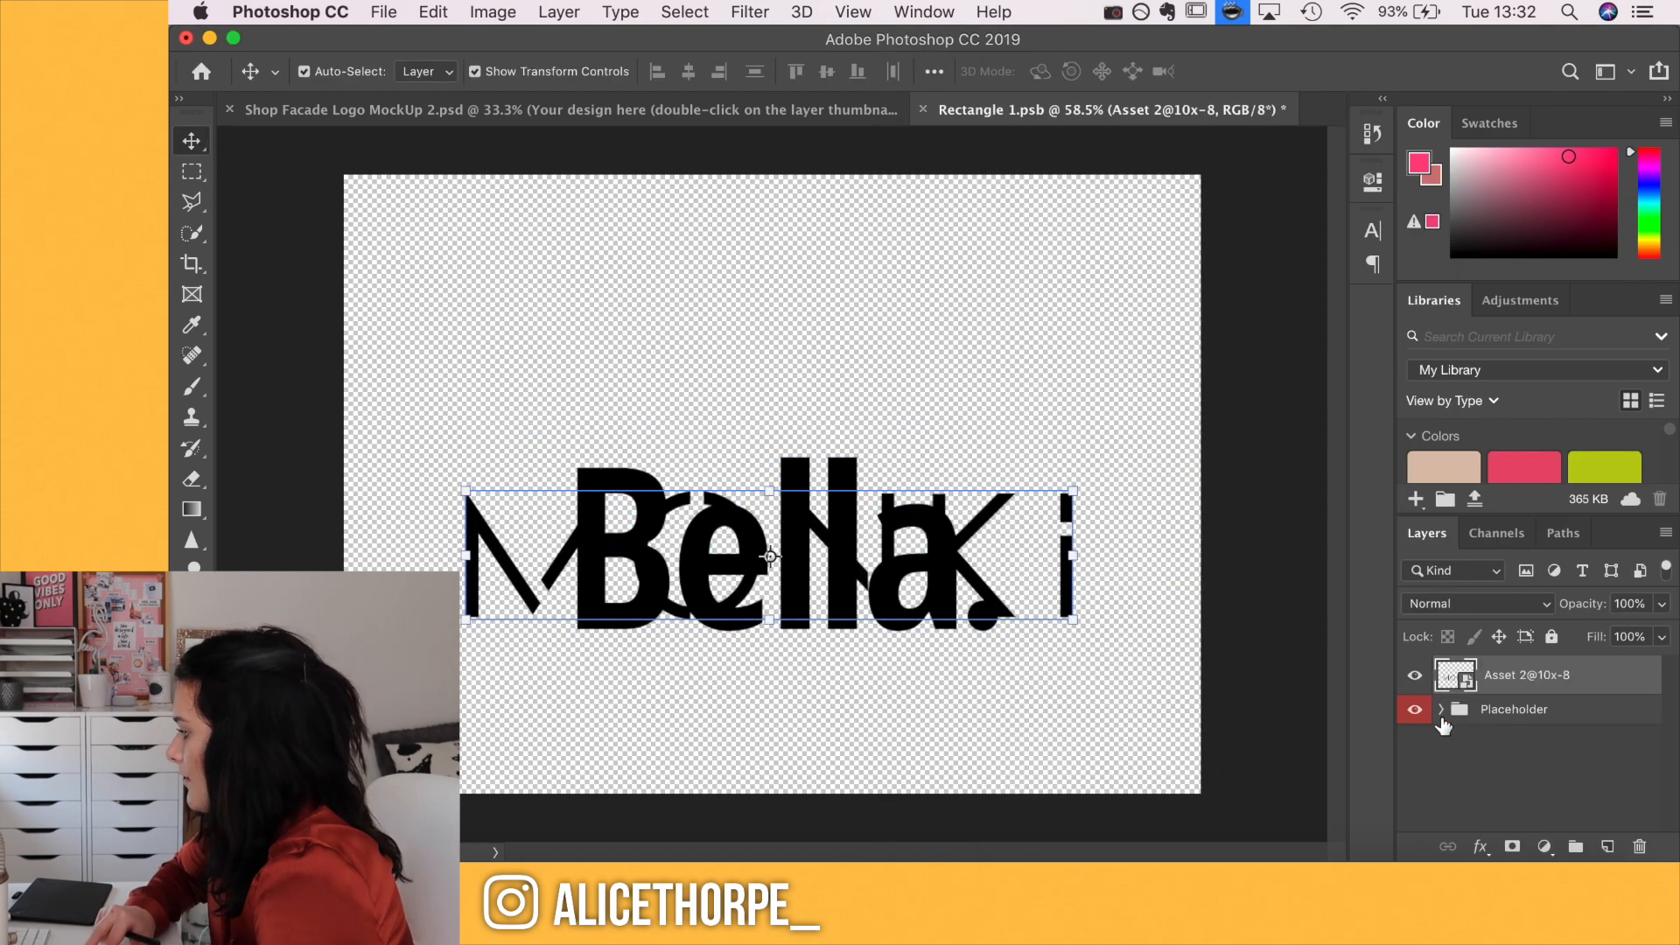
click(1414, 712)
key(super+s)
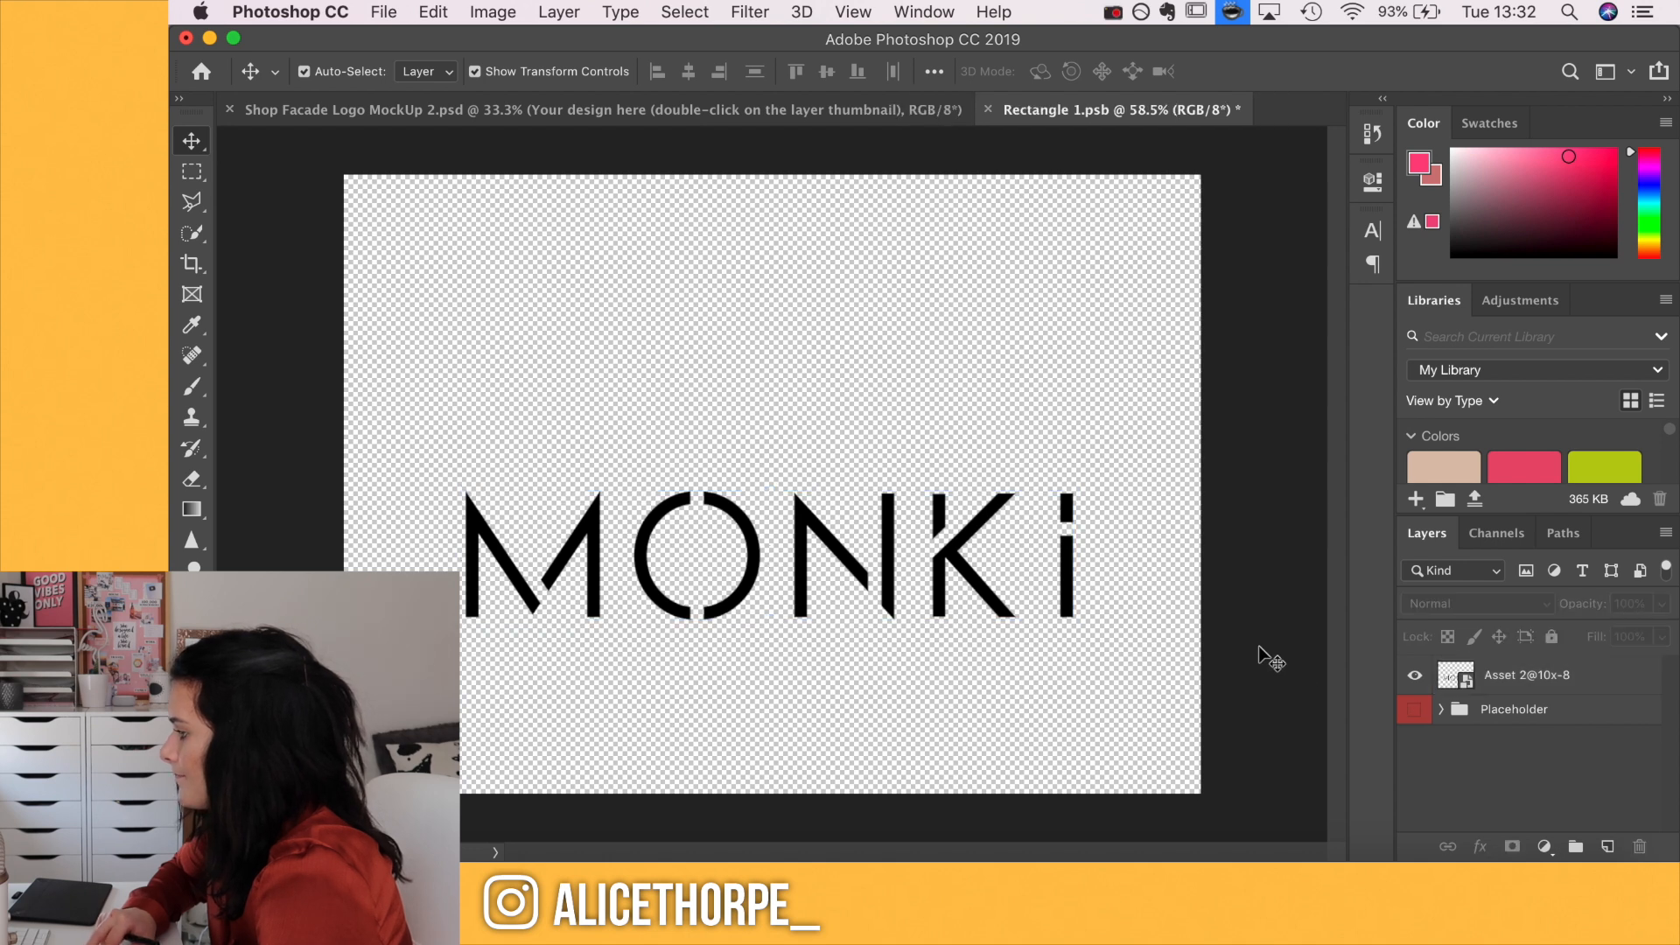
Close the saved design smart object and deselect the design layer in Shop Facade Logo MockUp 2.psd
key(super+w)
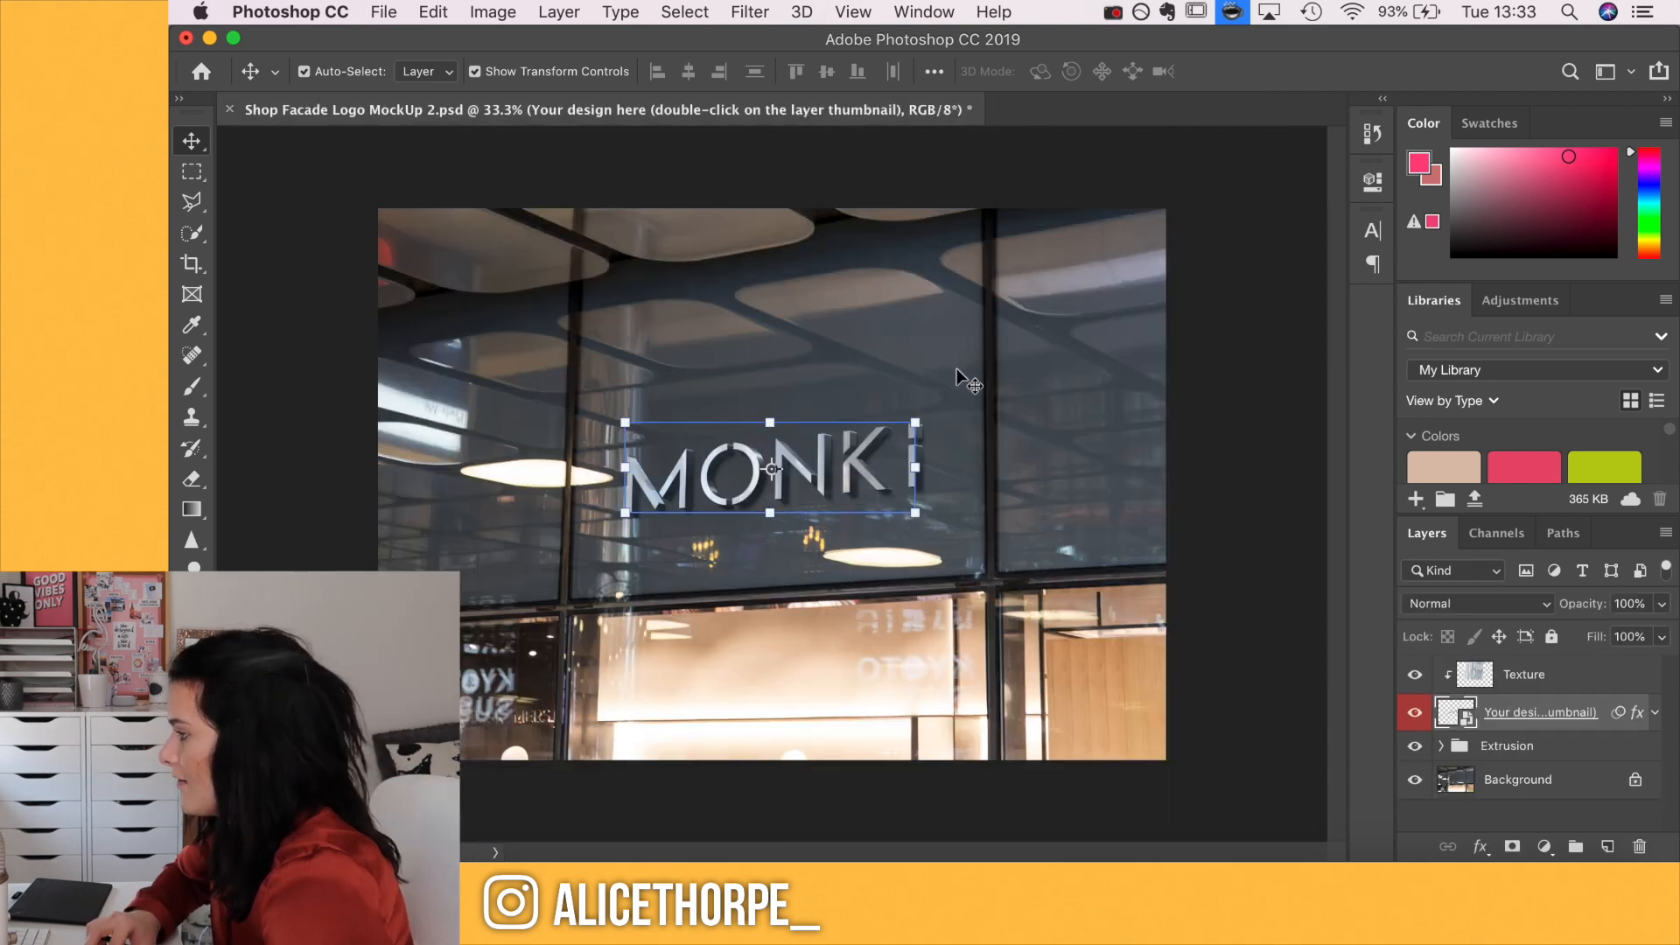
click(1186, 515)
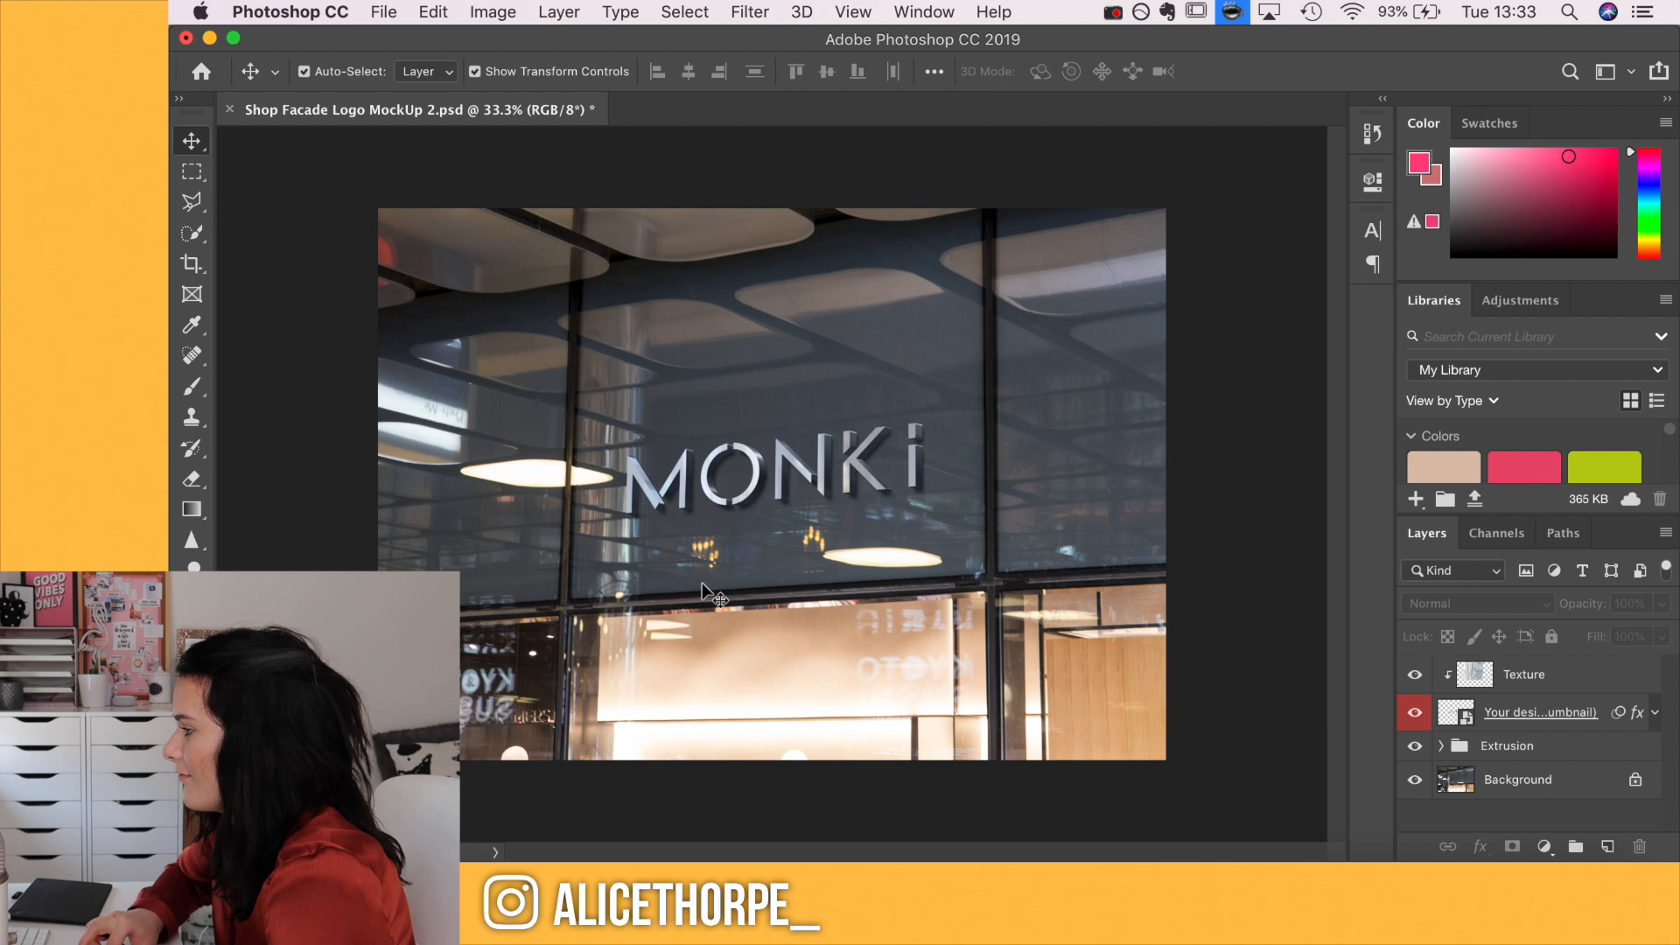
Examine the metallic MONKI sign on the dark facade in close-up and in full, and view the Shop Facade Logo MockUp.psd version
scroll(702, 582, up, 6)
scroll(702, 583, up, 3)
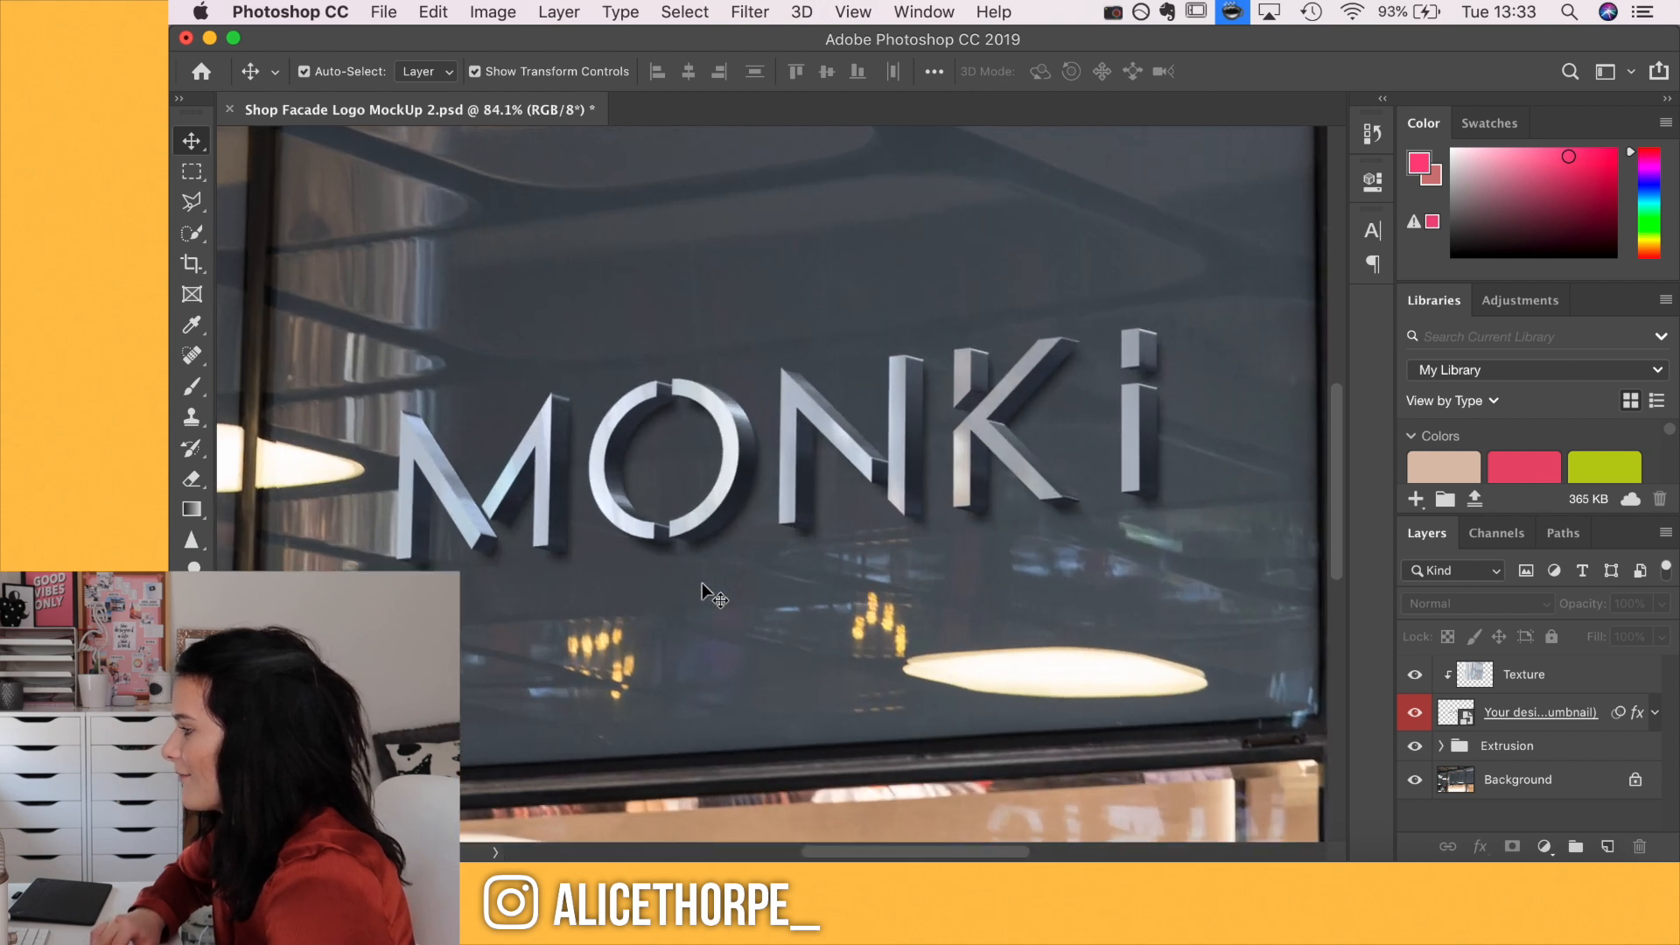
scroll(701, 583, down, 2)
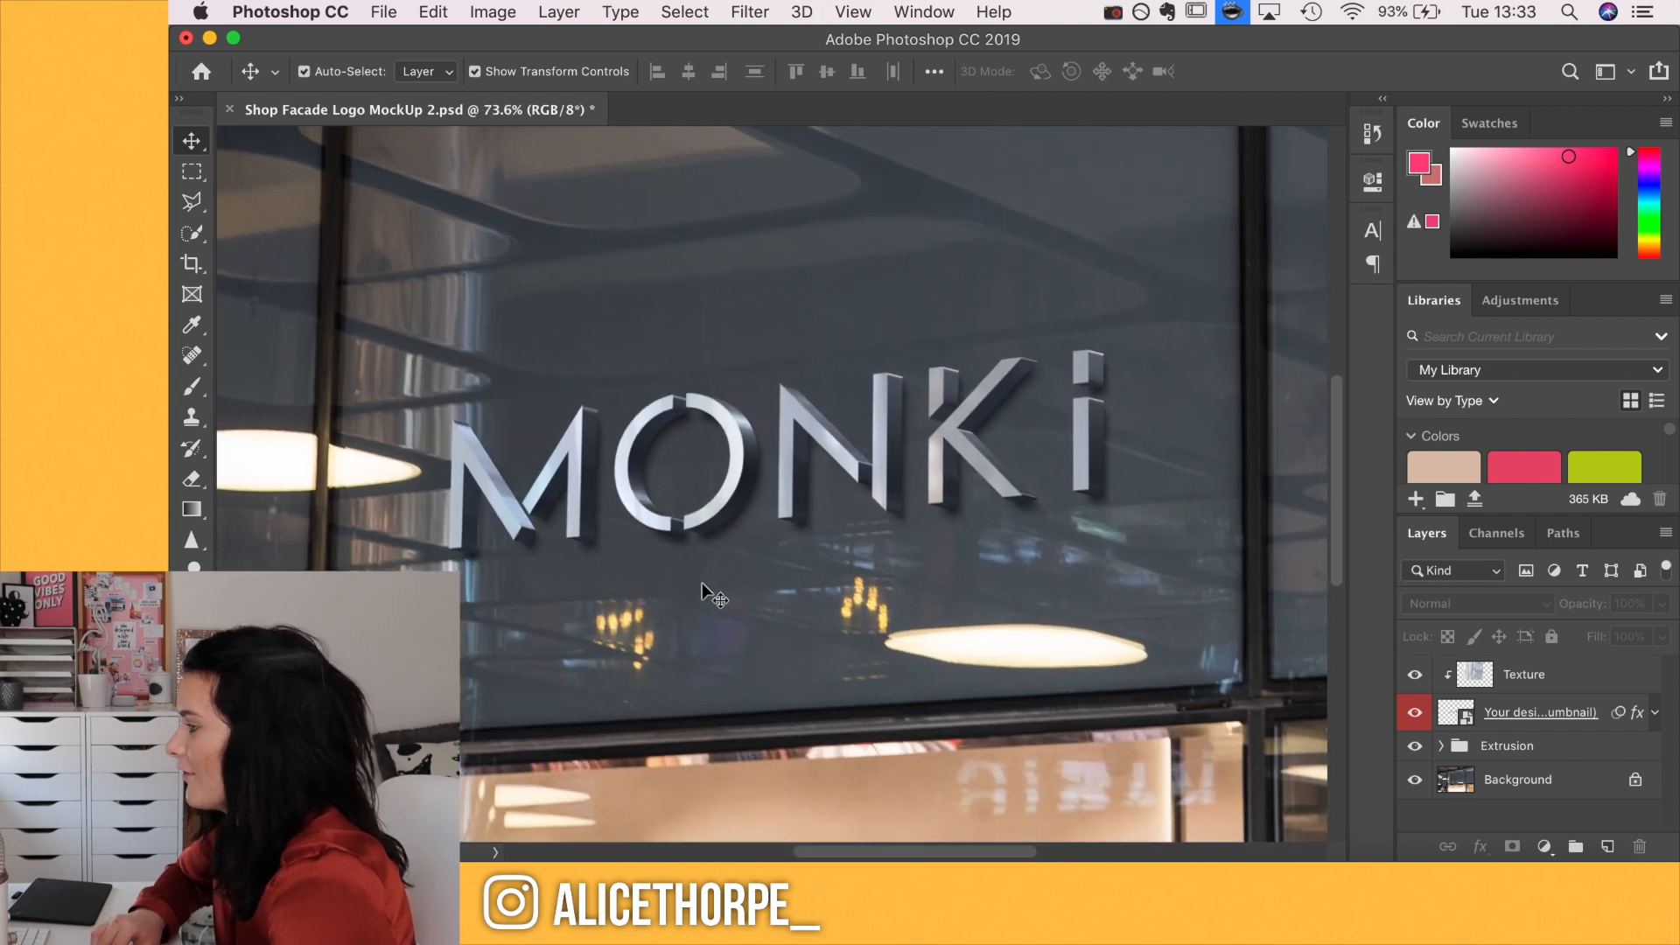
scroll(702, 582, down, 4)
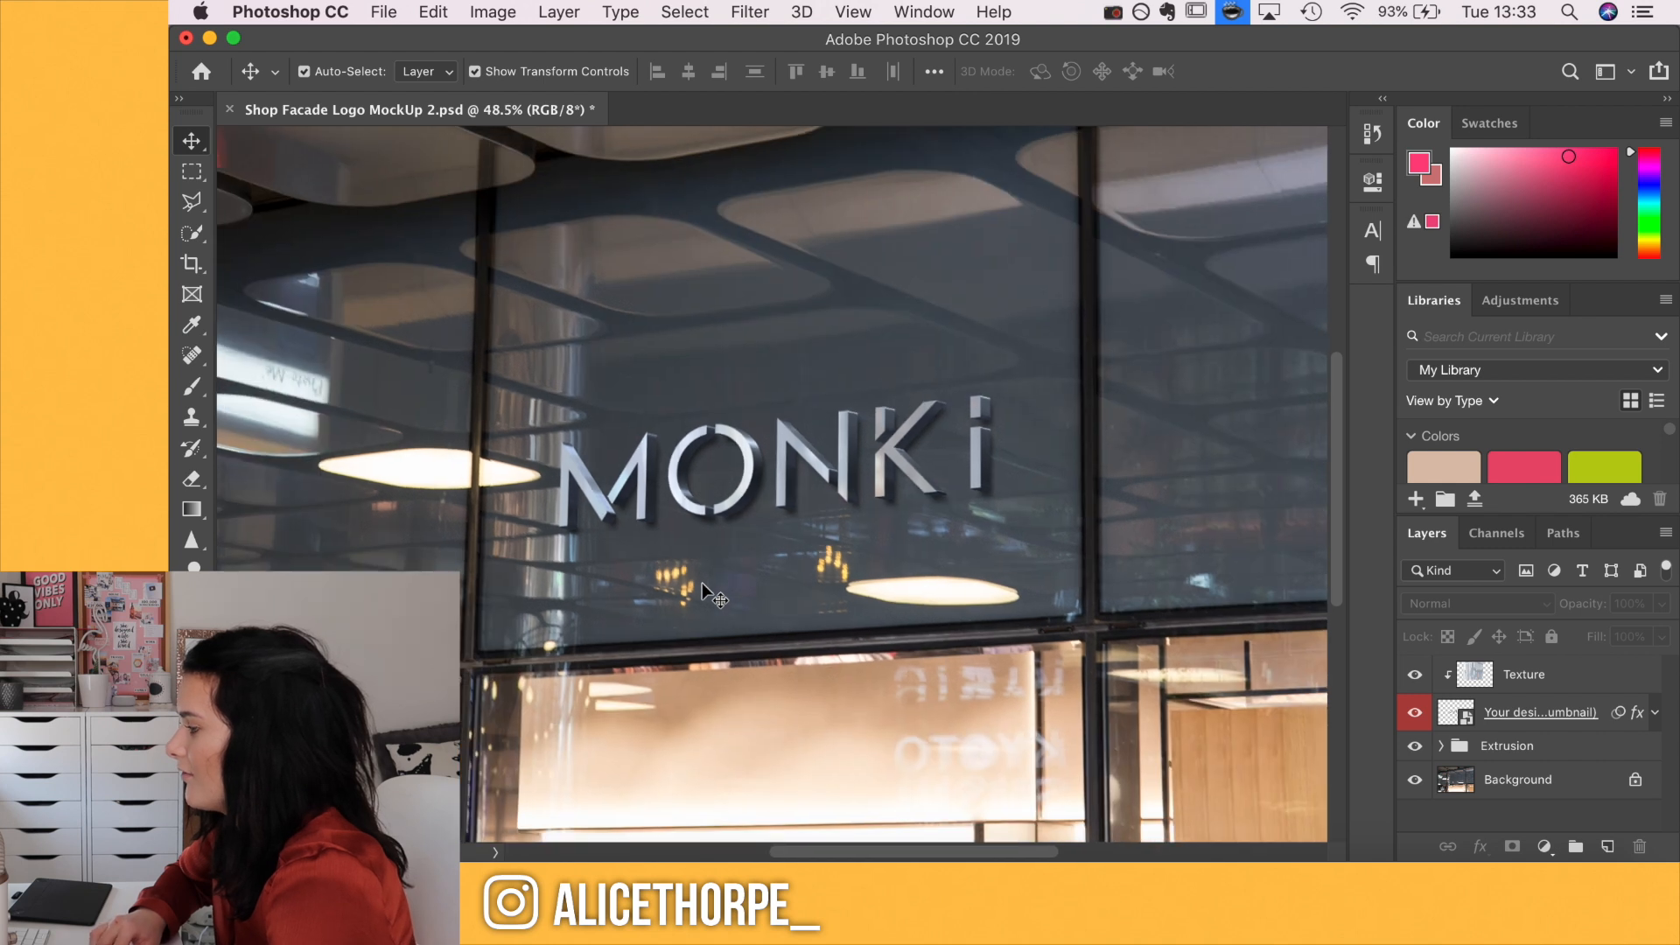
scroll(702, 582, down, 2)
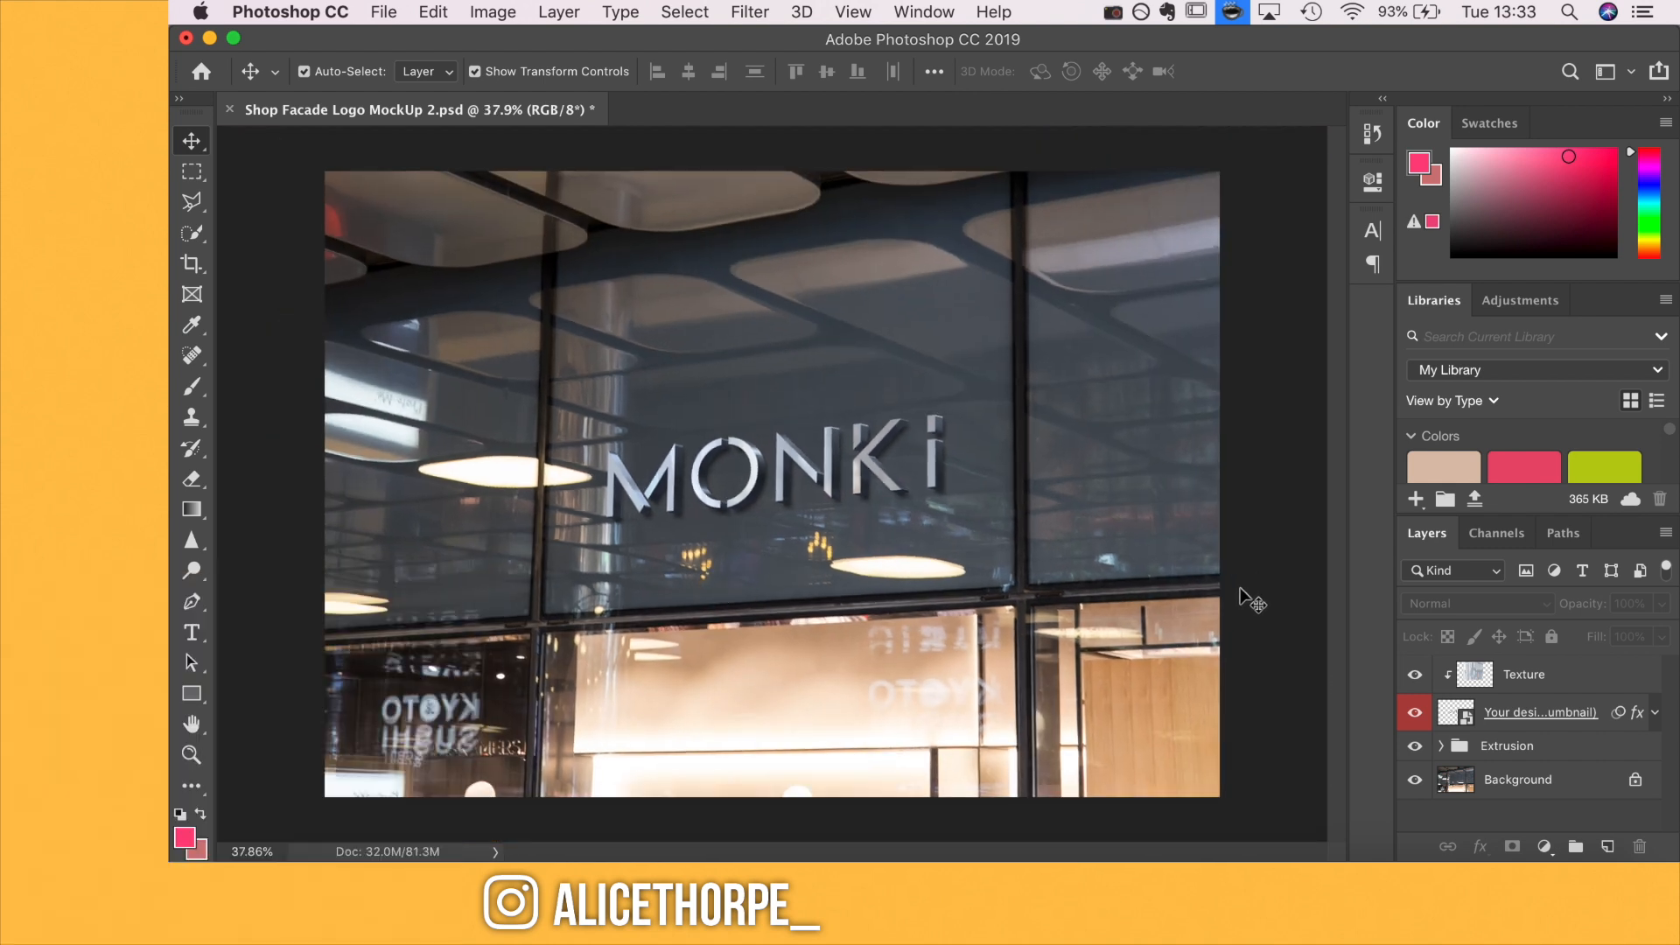
scroll(839, 445, down, 3)
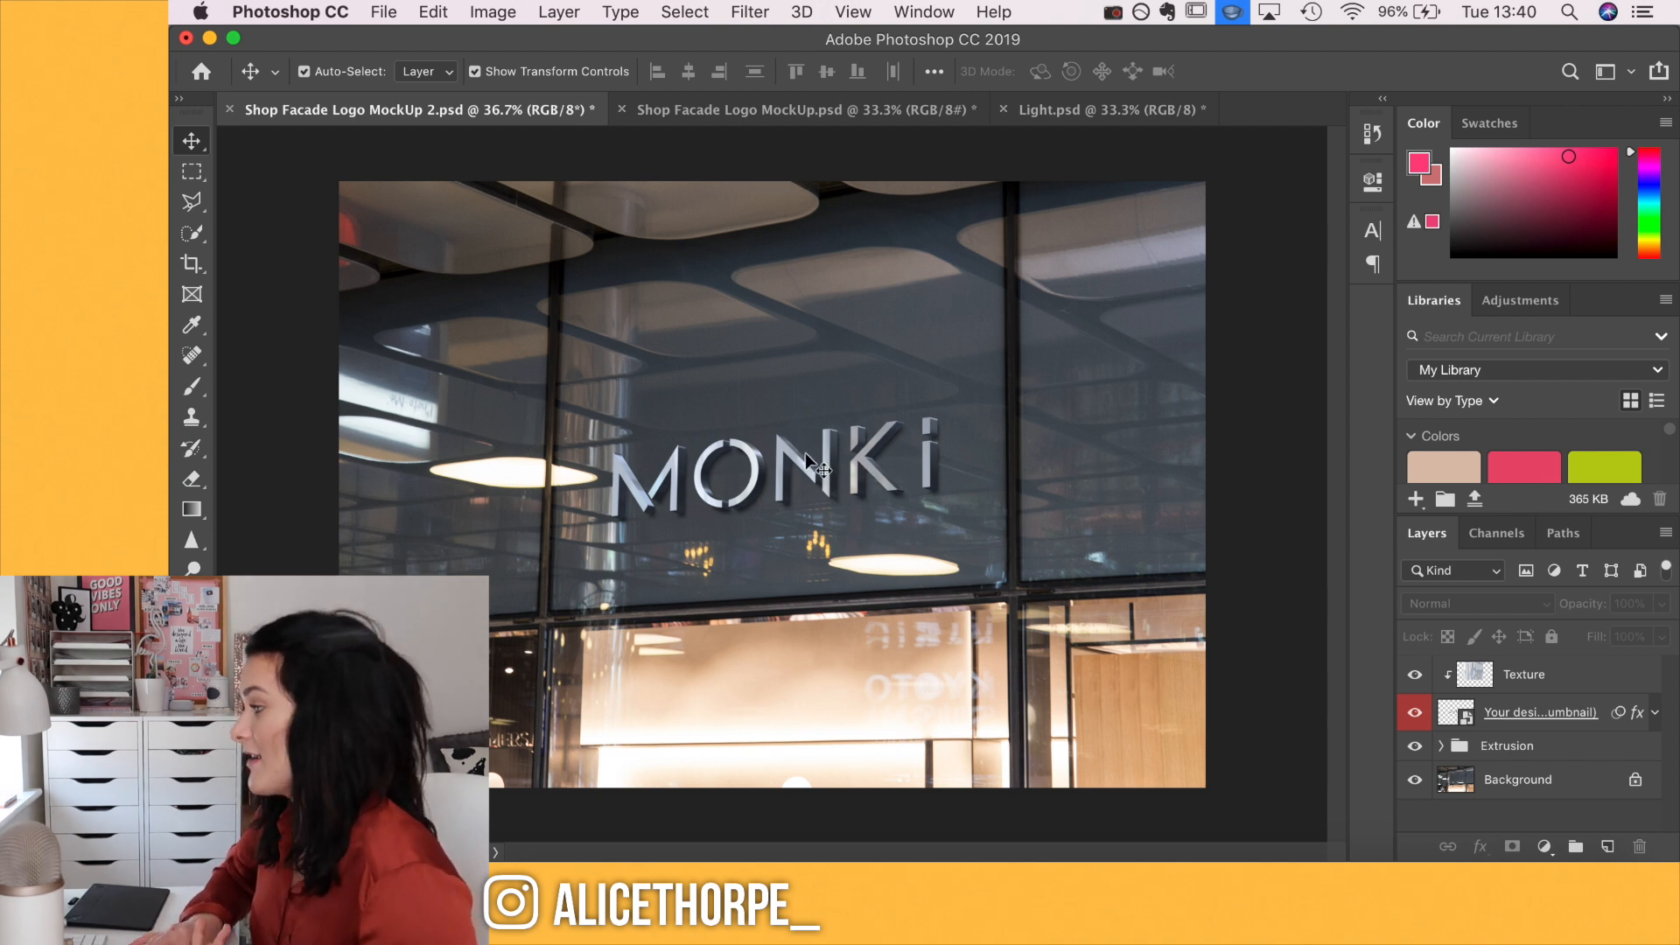
click(796, 113)
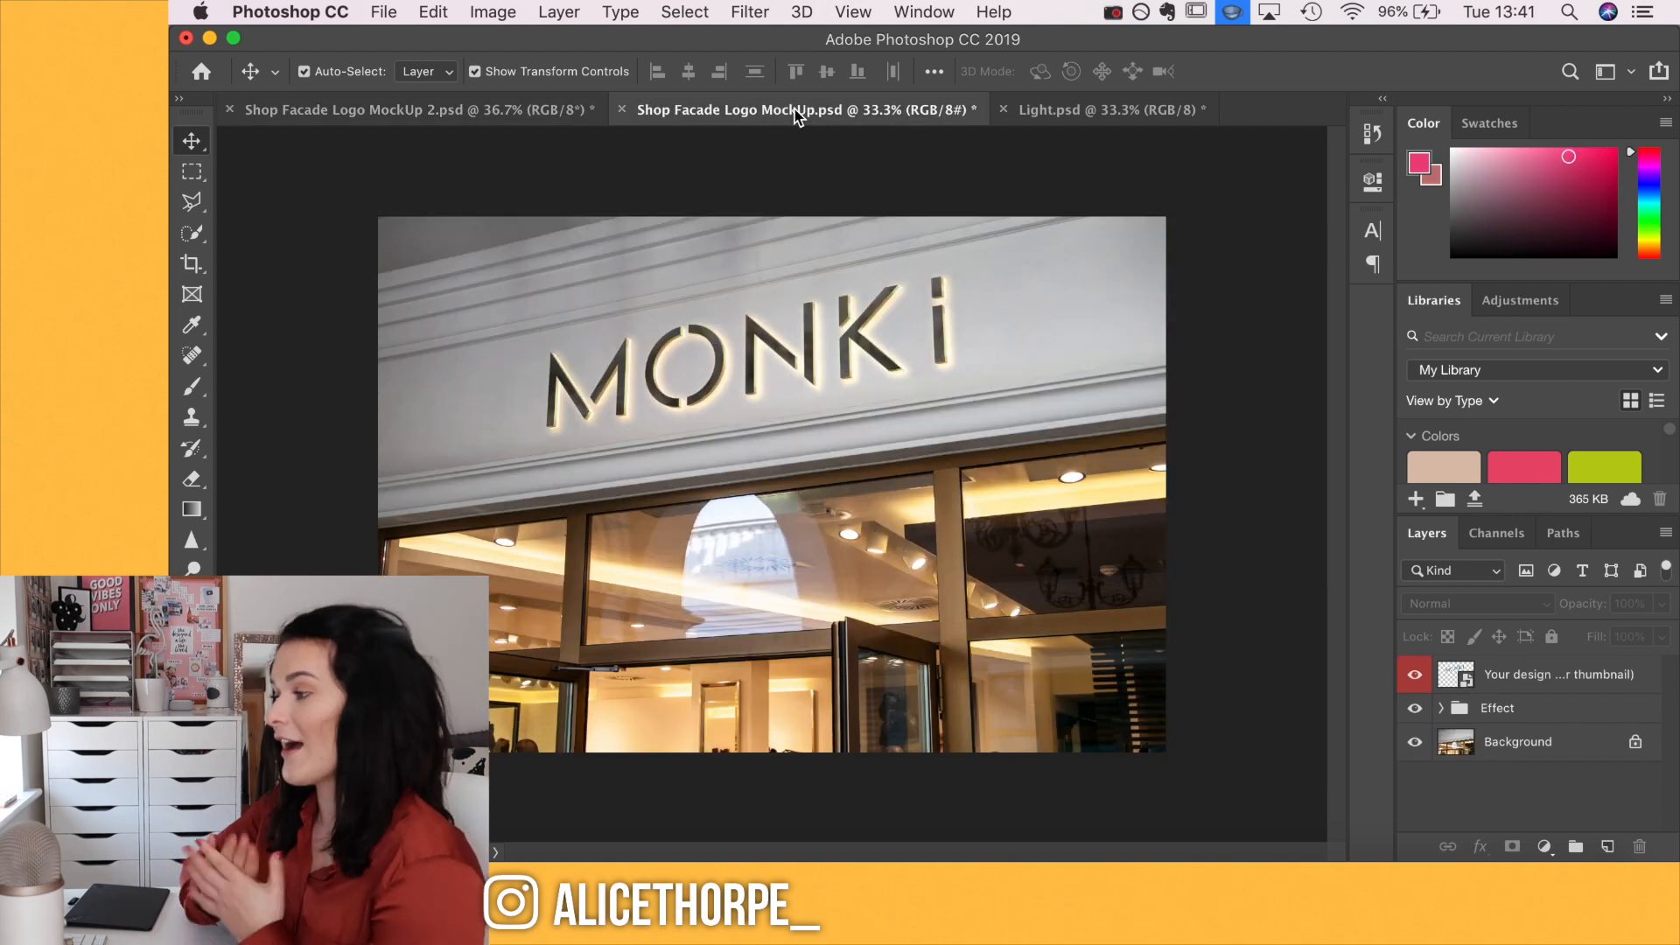